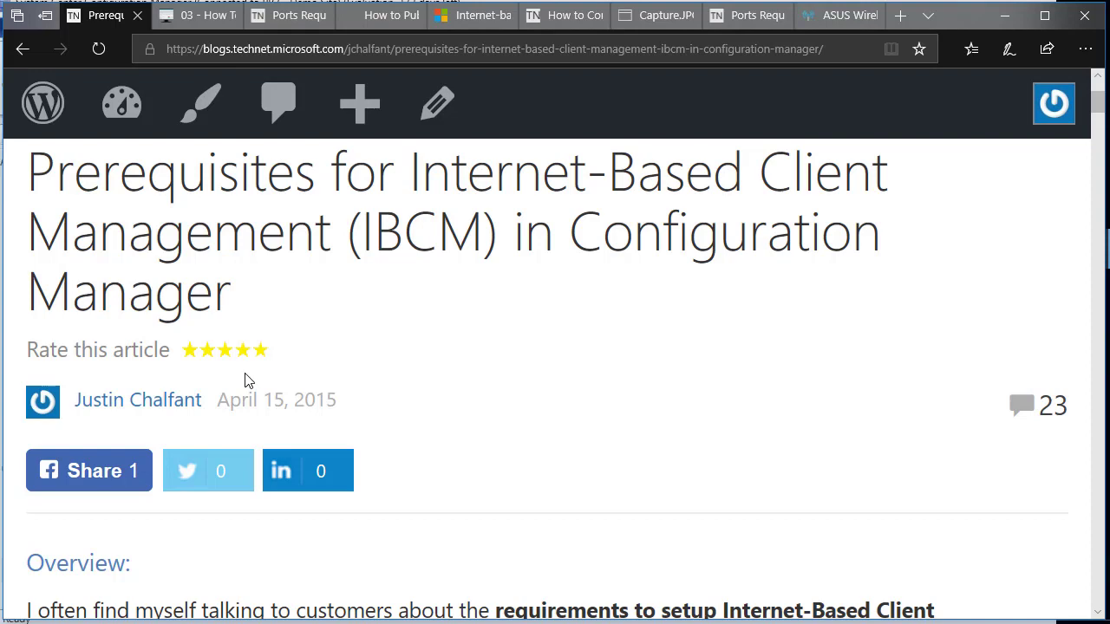
# Scroll to the Prerequisites list, highlight the Public DNS Name heading, and place the ping results beside the article.
pyautogui.scroll(-3, 248, 378)
pyautogui.scroll(-1, 248, 375)
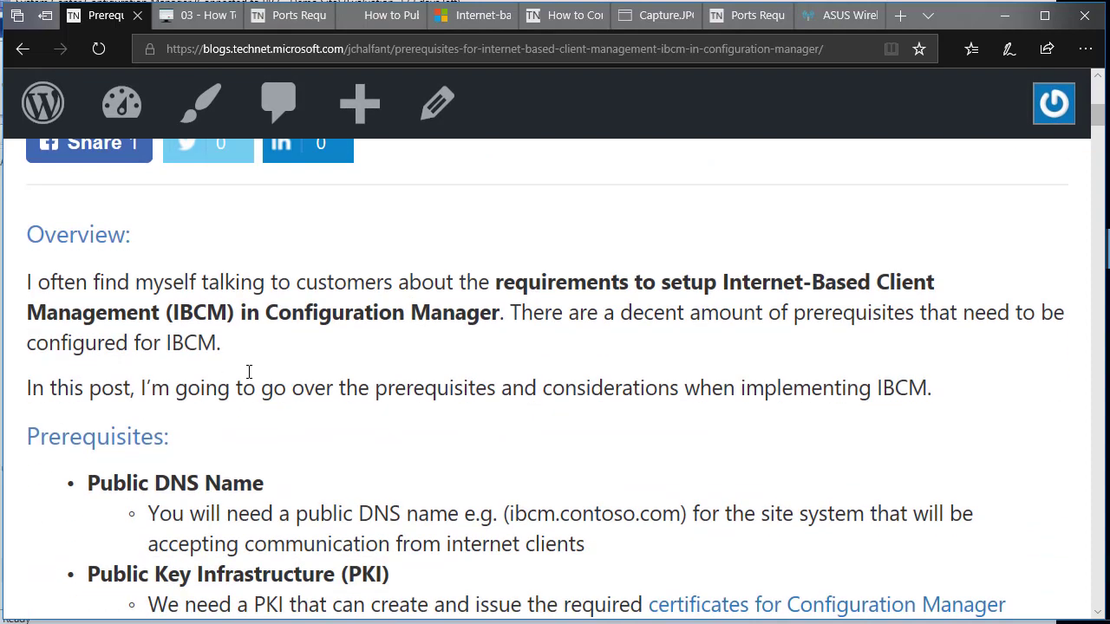
pyautogui.scroll(-1, 234, 473)
pyautogui.scroll(-1, 235, 475)
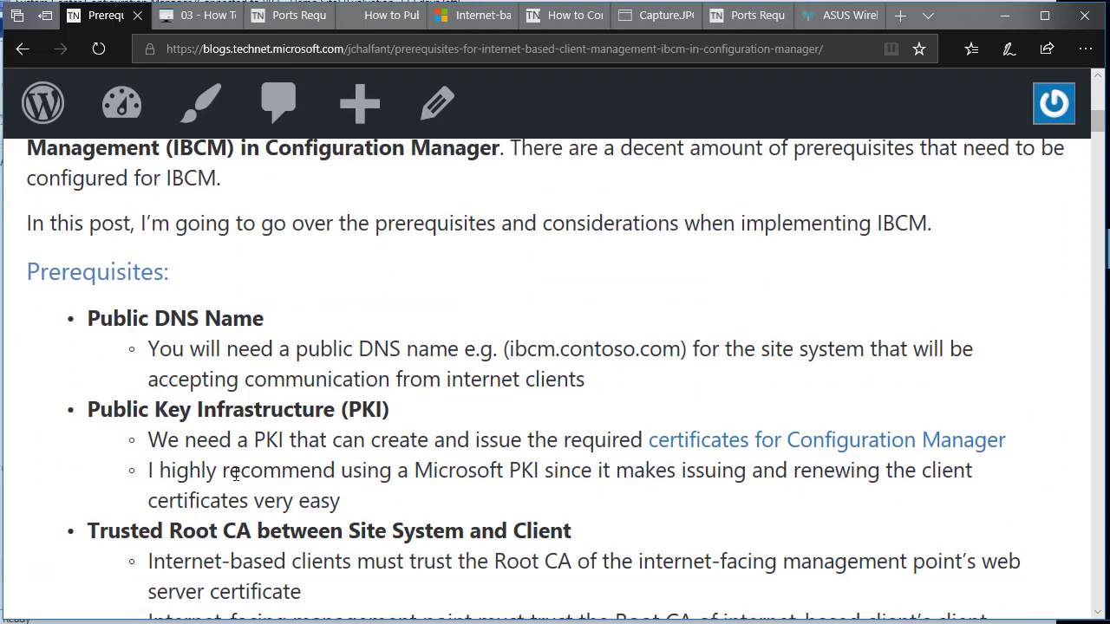
pyautogui.moveTo(262, 321); pyautogui.dragTo(87, 321)
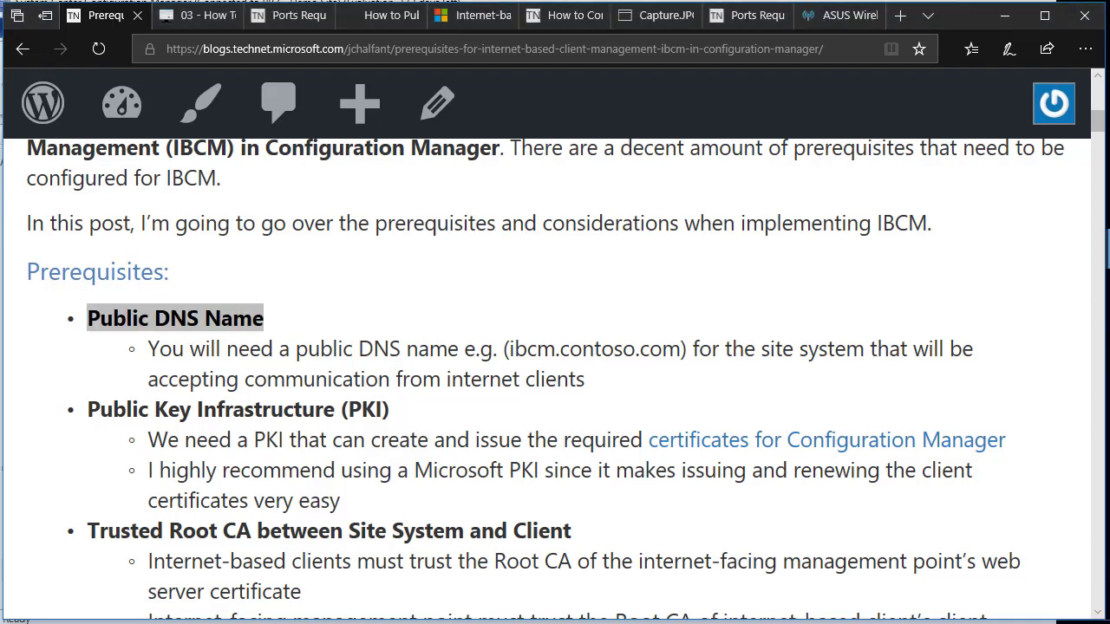
pyautogui.moveTo(0, 287); pyautogui.dragTo(384, 135)
pyautogui.click(320, 190)
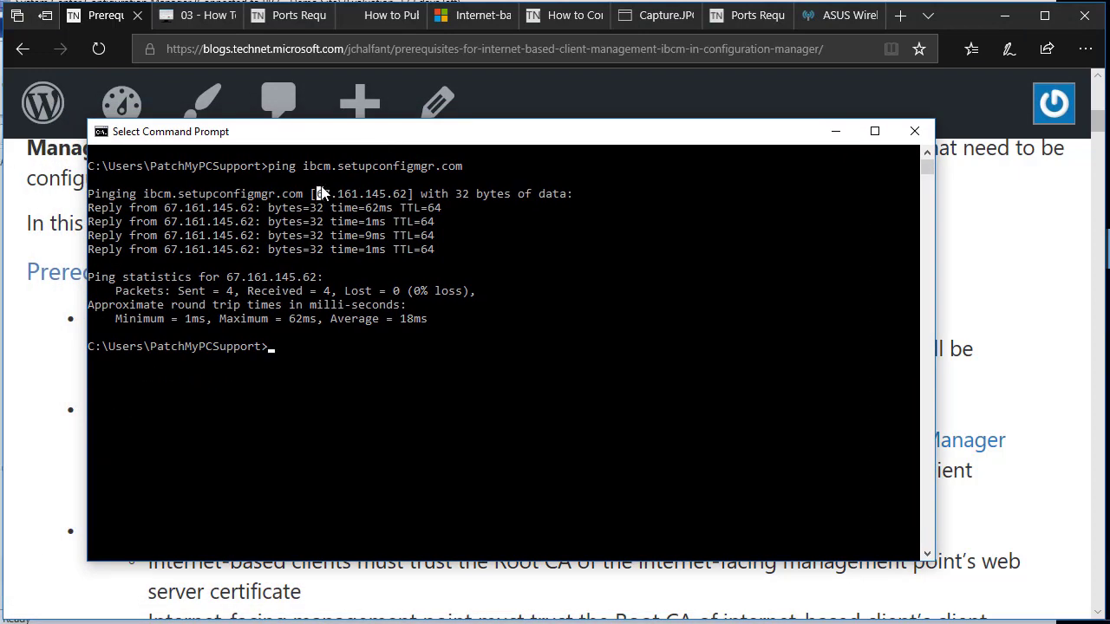
pyautogui.moveTo(303, 169); pyautogui.dragTo(463, 172)
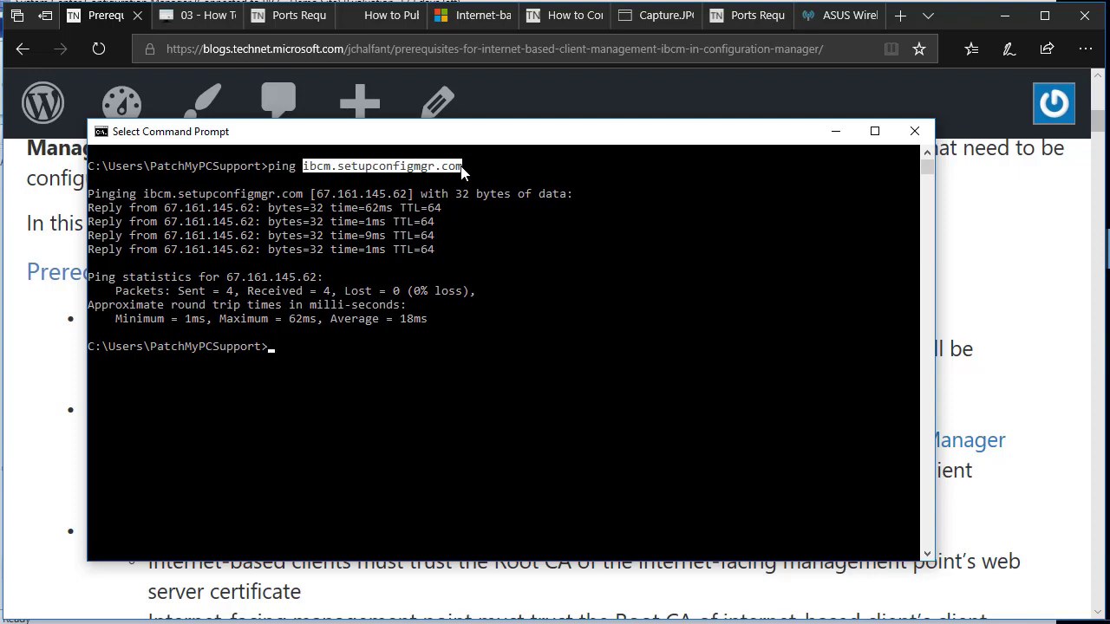
pyautogui.moveTo(455, 137); pyautogui.dragTo(0, 139)
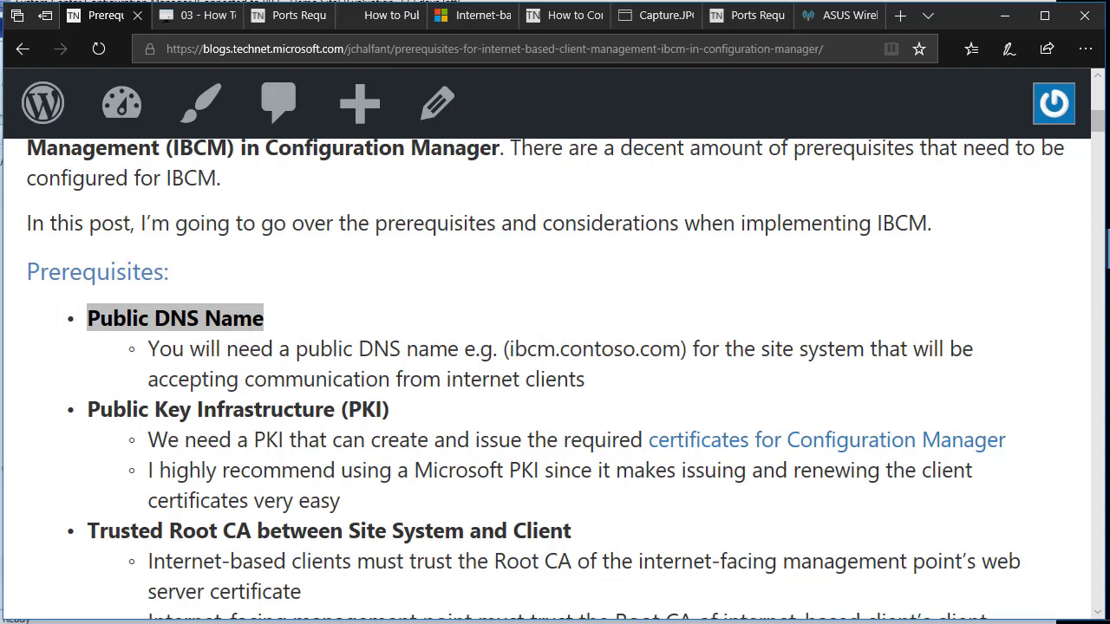
pyautogui.moveTo(404, 417); pyautogui.dragTo(106, 424)
pyautogui.click(73, 427)
pyautogui.tripleClick(80, 423)
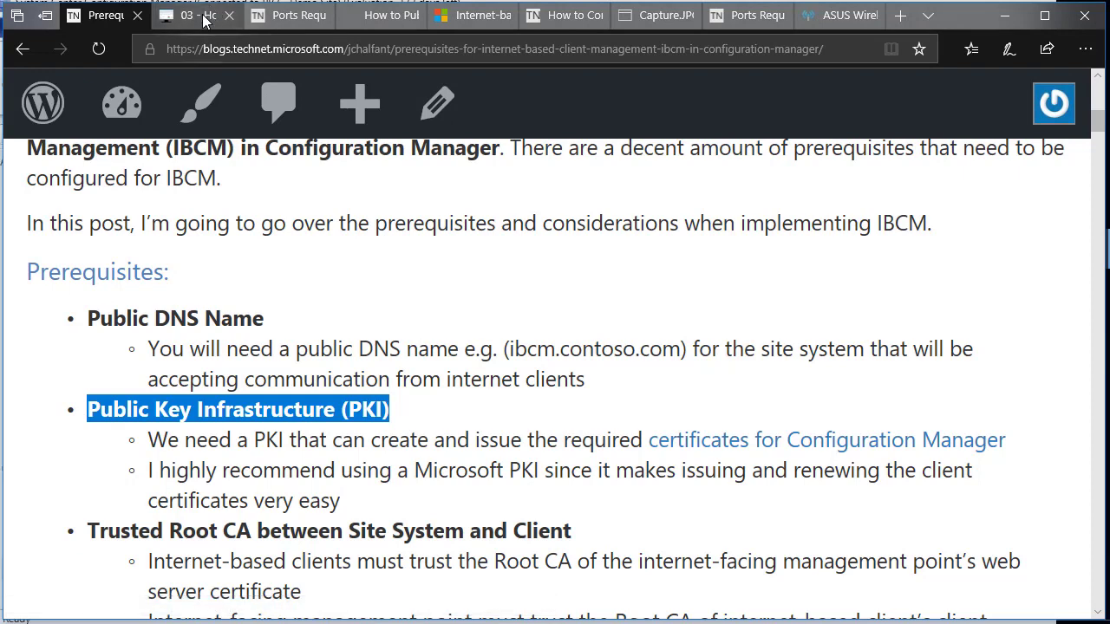
pyautogui.click(203, 19)
pyautogui.scroll(-3, 303, 161)
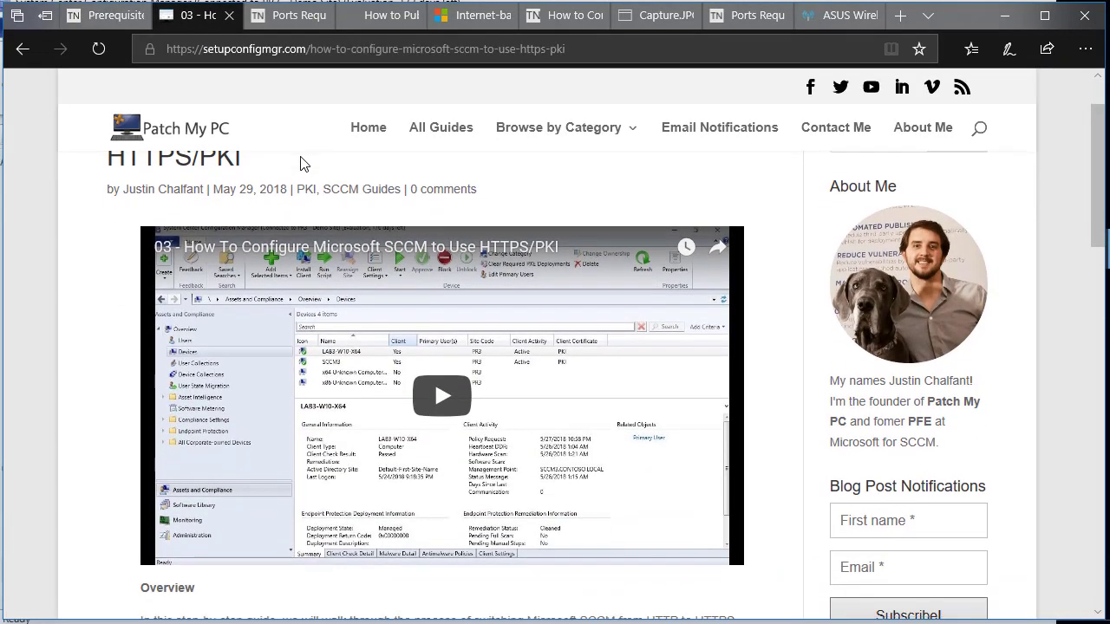
pyautogui.scroll(2, 303, 164)
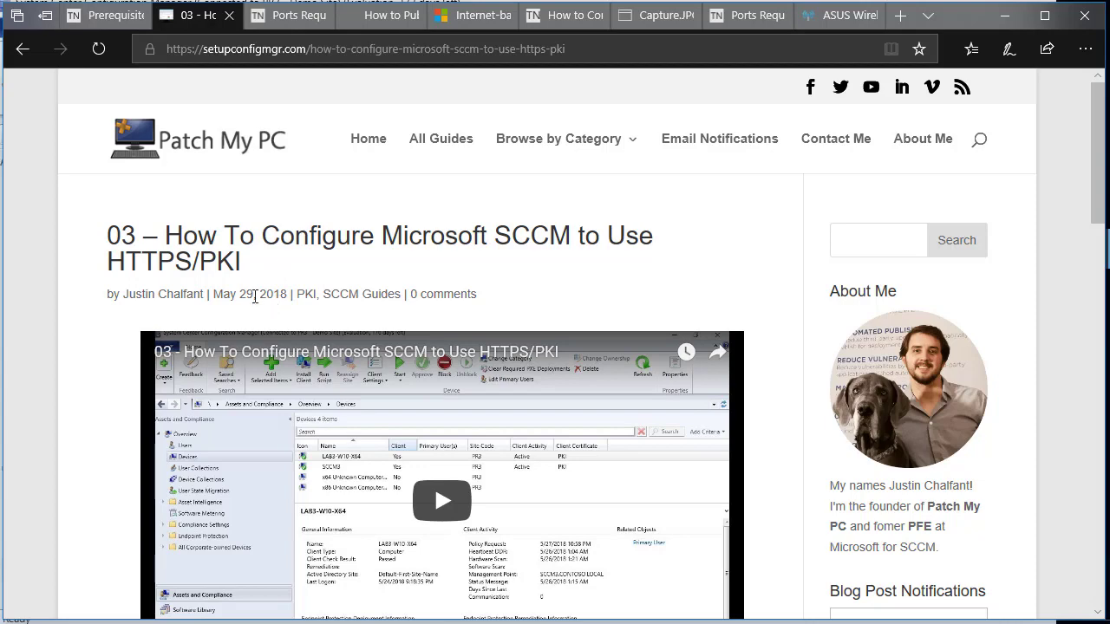
pyautogui.click(111, 19)
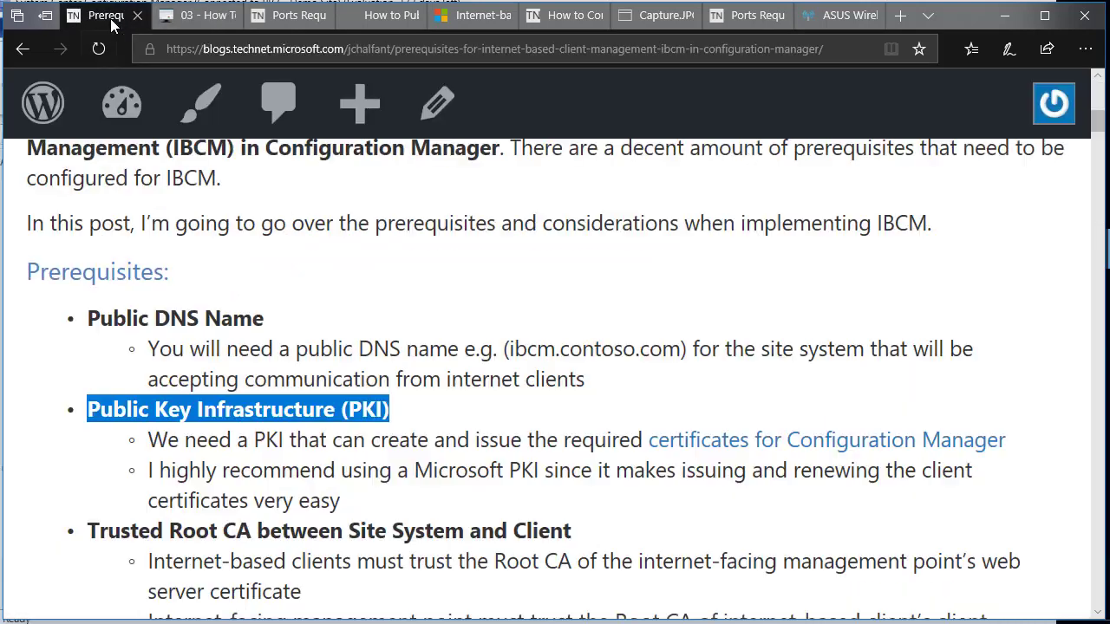
# Highlight the 'Trusted Root CA between Site System and Client' heading and its two sub-points.
pyautogui.scroll(-2, 275, 319)
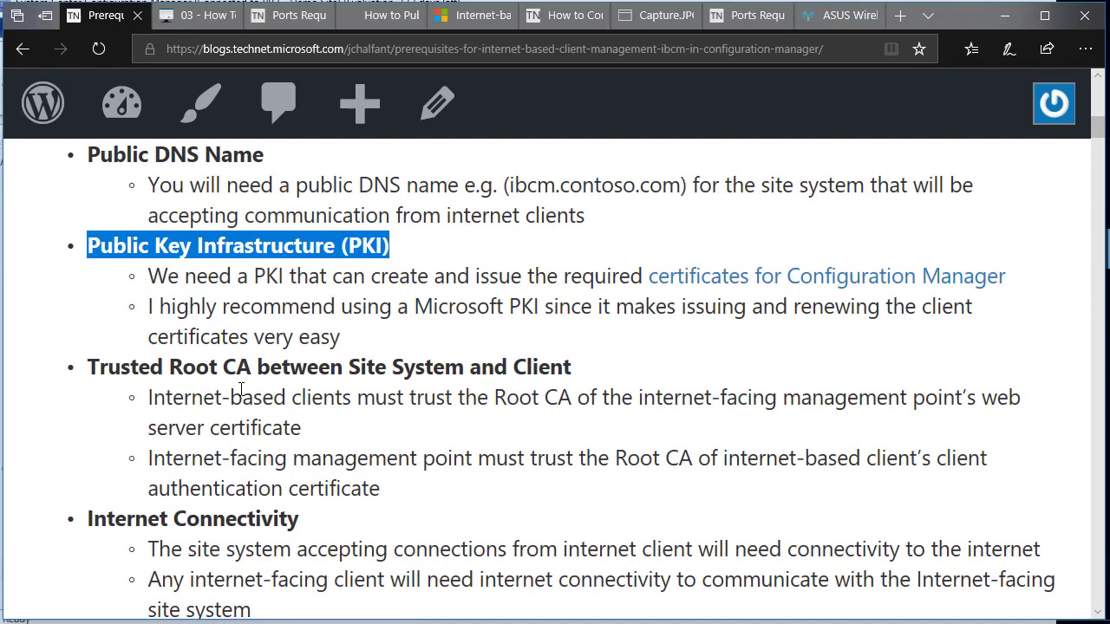
pyautogui.click(96, 362)
pyautogui.moveTo(275, 338); pyautogui.dragTo(340, 338)
pyautogui.moveTo(86, 367); pyautogui.dragTo(607, 369)
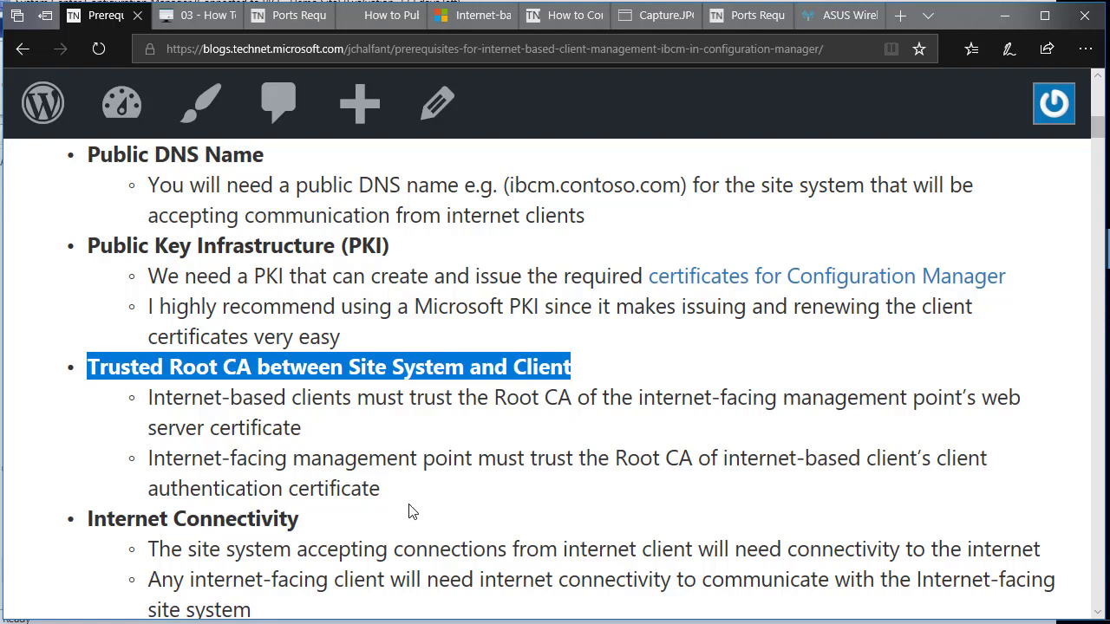
pyautogui.moveTo(380, 488); pyautogui.dragTo(147, 400)
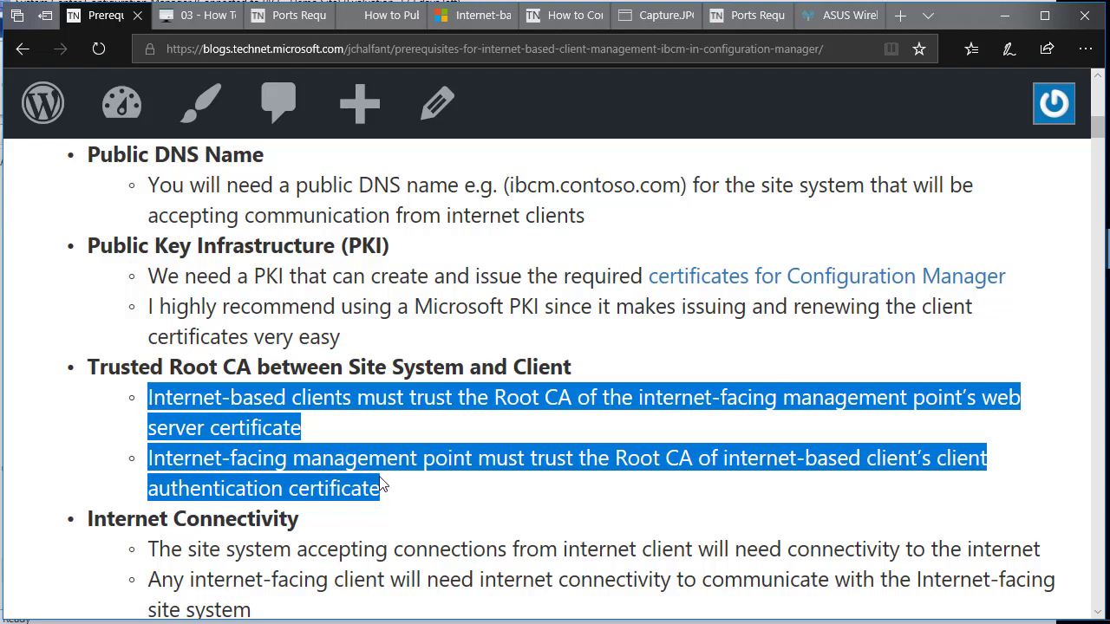
pyautogui.click(400, 493)
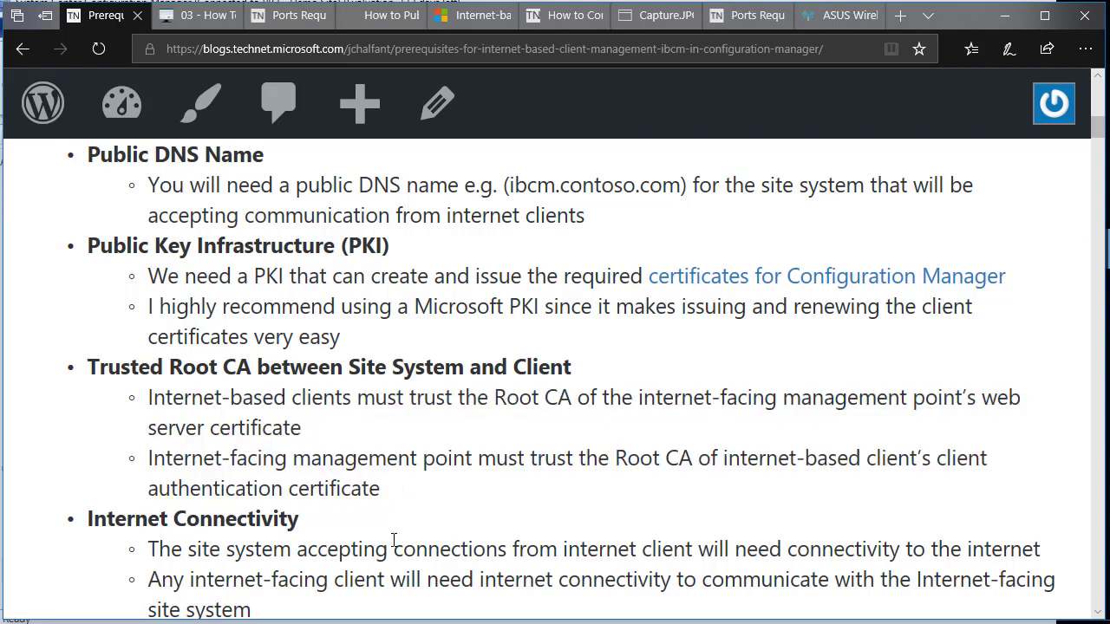
# Highlight the Internet Connectivity heading, then scroll down to the Ports, DMZ and Domain Joined requirements.
pyautogui.scroll(-3, 369, 537)
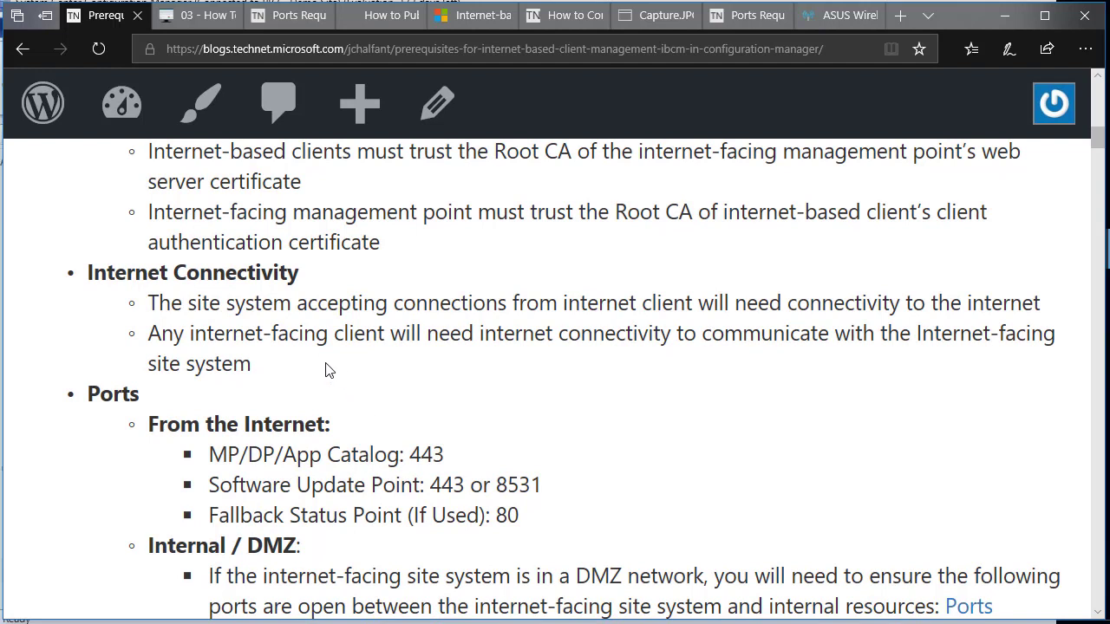
pyautogui.moveTo(304, 266); pyautogui.dragTo(87, 266)
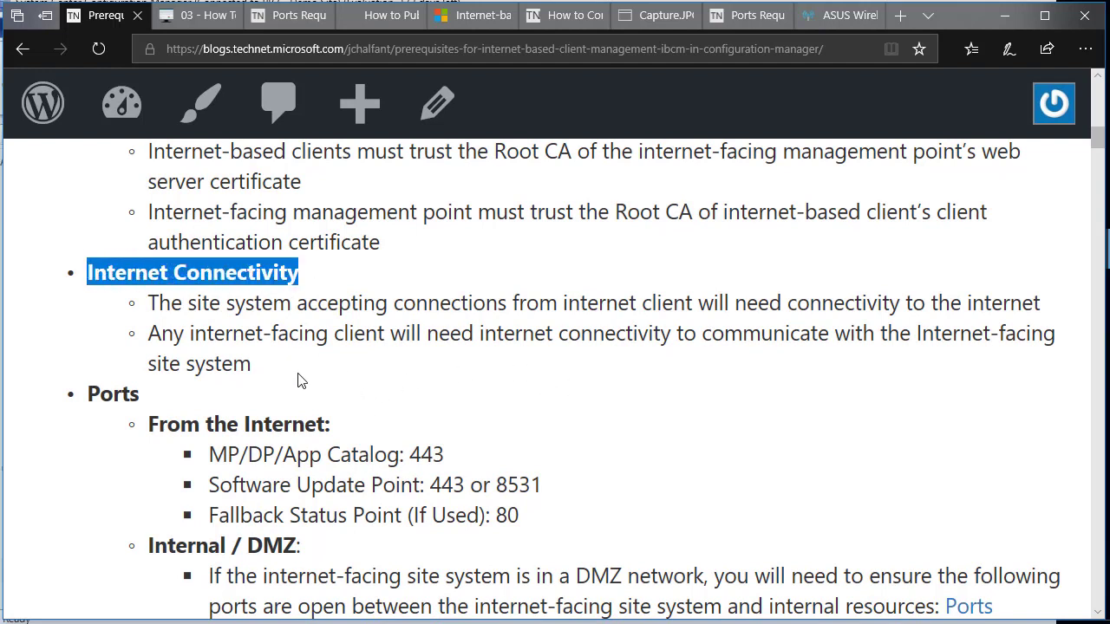
pyautogui.scroll(-2, 278, 416)
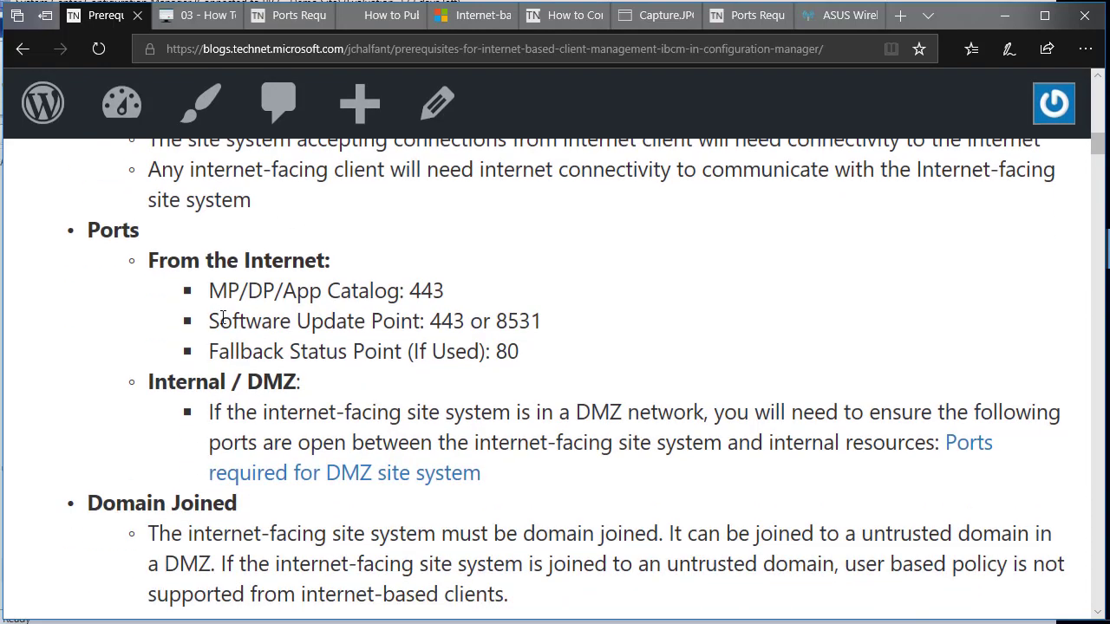
pyautogui.scroll(-3, 260, 364)
pyautogui.scroll(1, 260, 294)
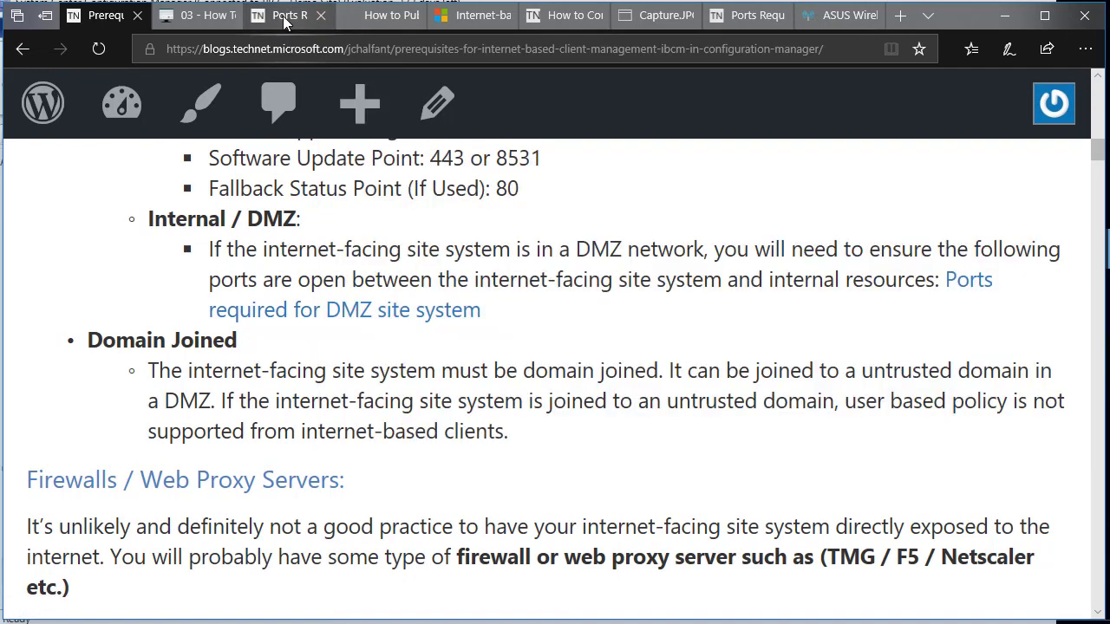
pyautogui.click(287, 15)
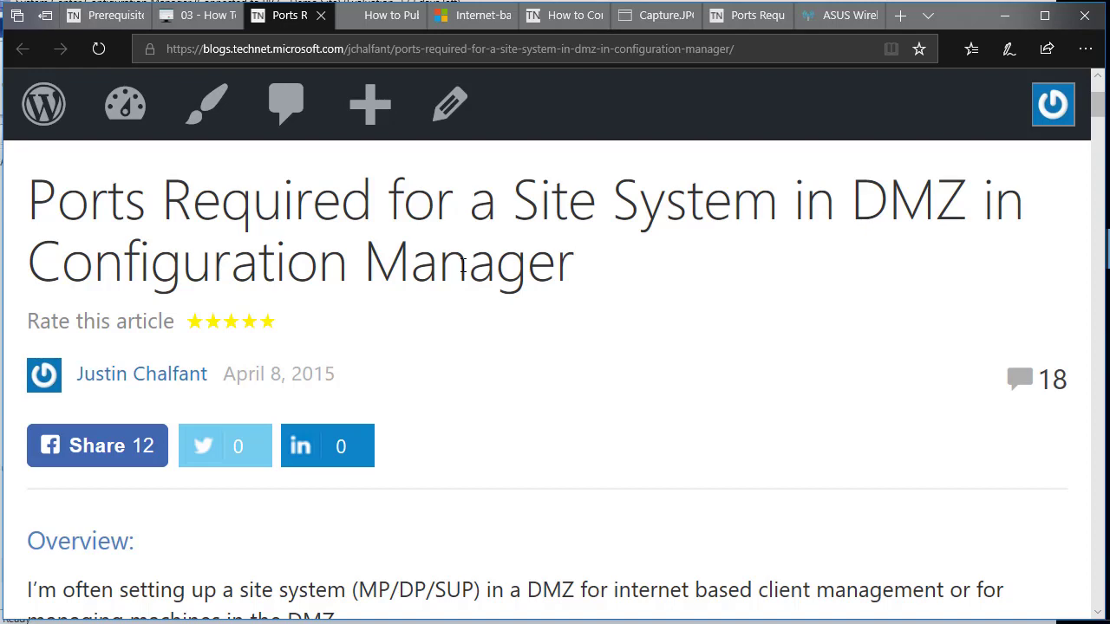
pyautogui.scroll(-3, 493, 354)
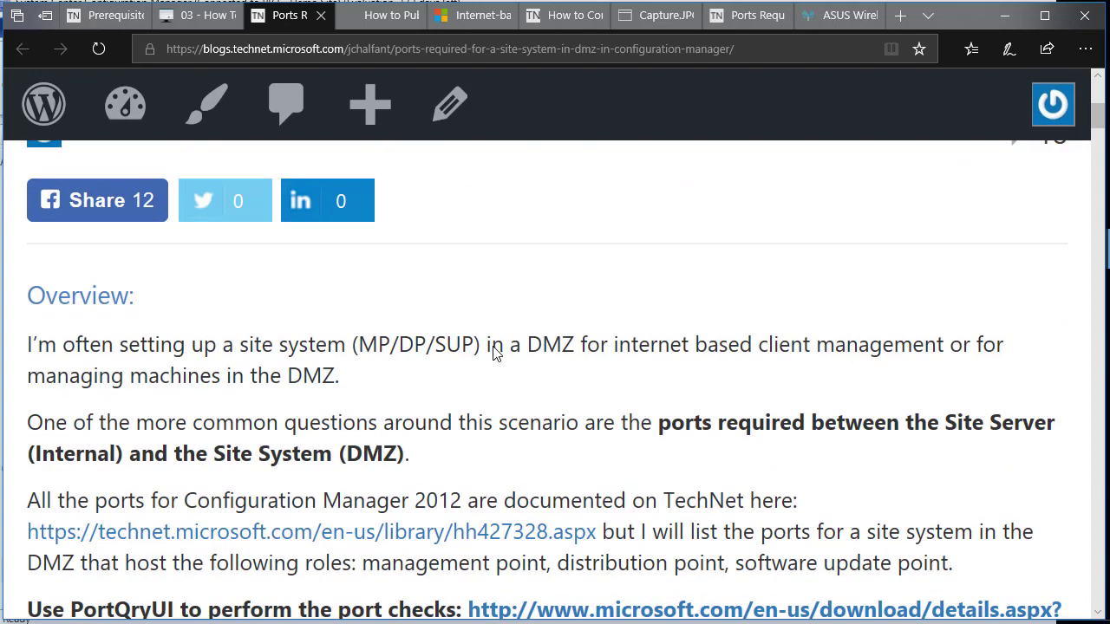
pyautogui.scroll(-3, 495, 354)
pyautogui.scroll(-3, 494, 359)
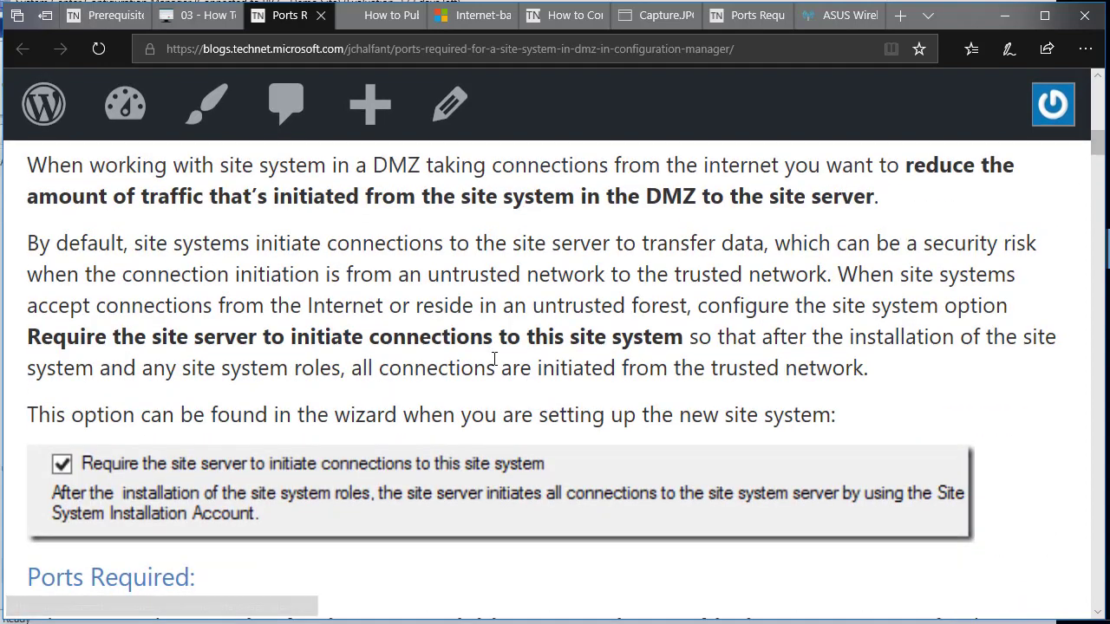
pyautogui.scroll(-5, 494, 359)
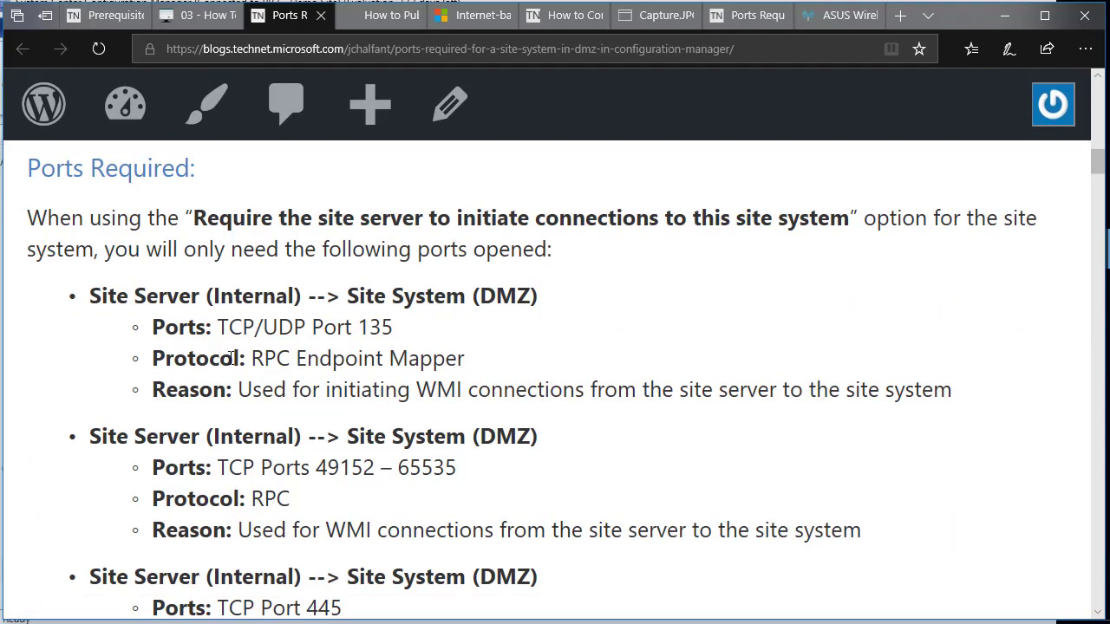
pyautogui.scroll(-1, 314, 379)
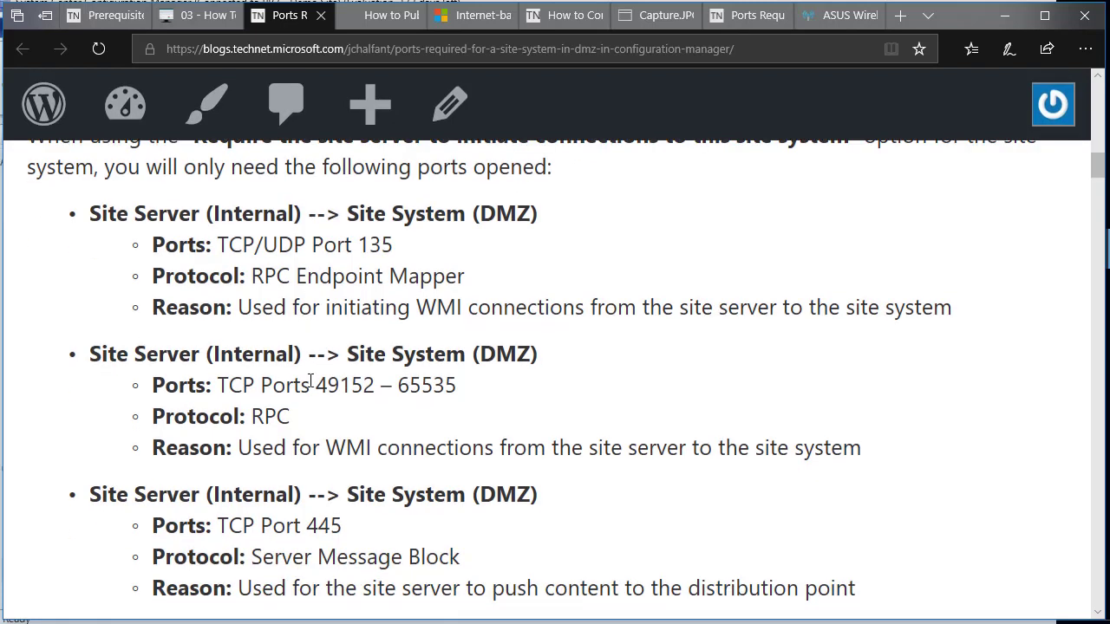
pyautogui.scroll(-2, 309, 381)
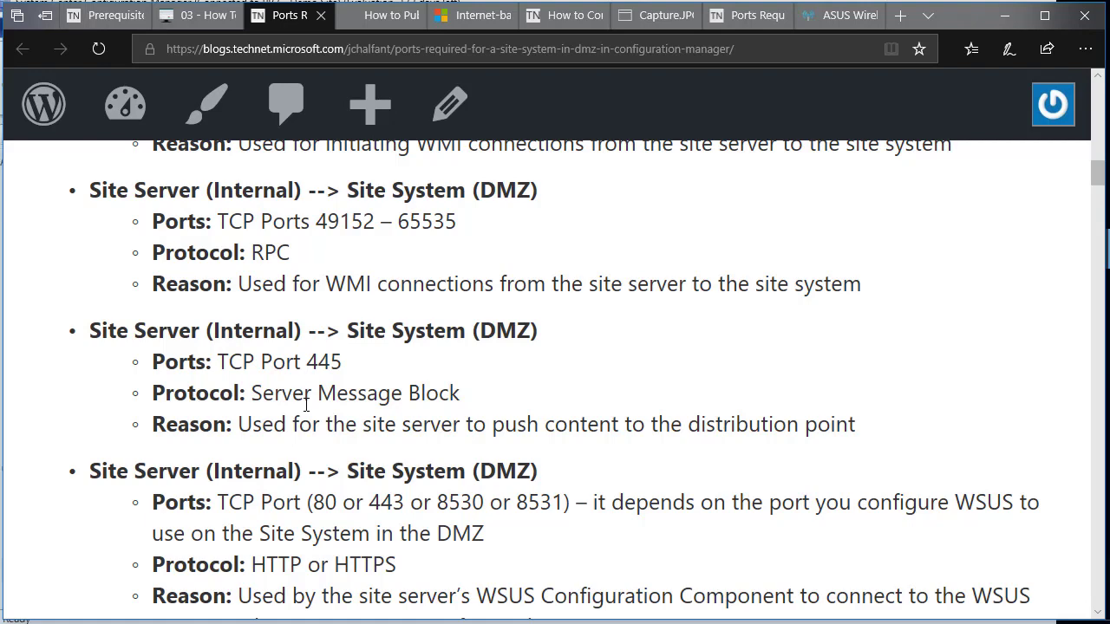
pyautogui.click(104, 15)
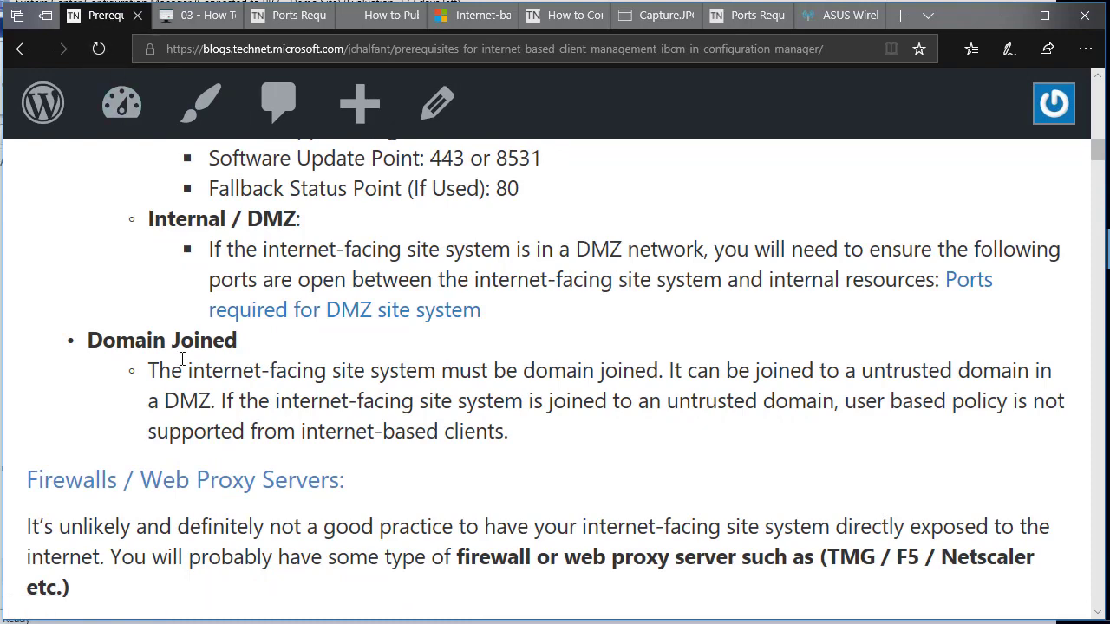
# Highlight the Domain Joined heading and paragraph, then scroll down to the CRL Checking section.
pyautogui.moveTo(91, 340); pyautogui.dragTo(260, 347)
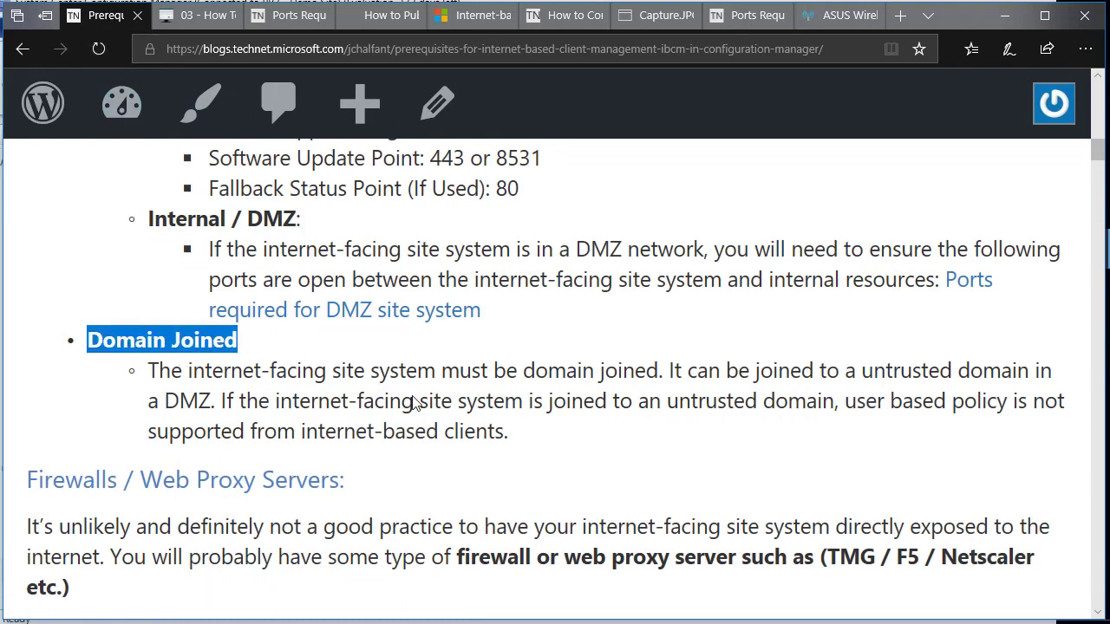
pyautogui.moveTo(555, 438); pyautogui.dragTo(141, 368)
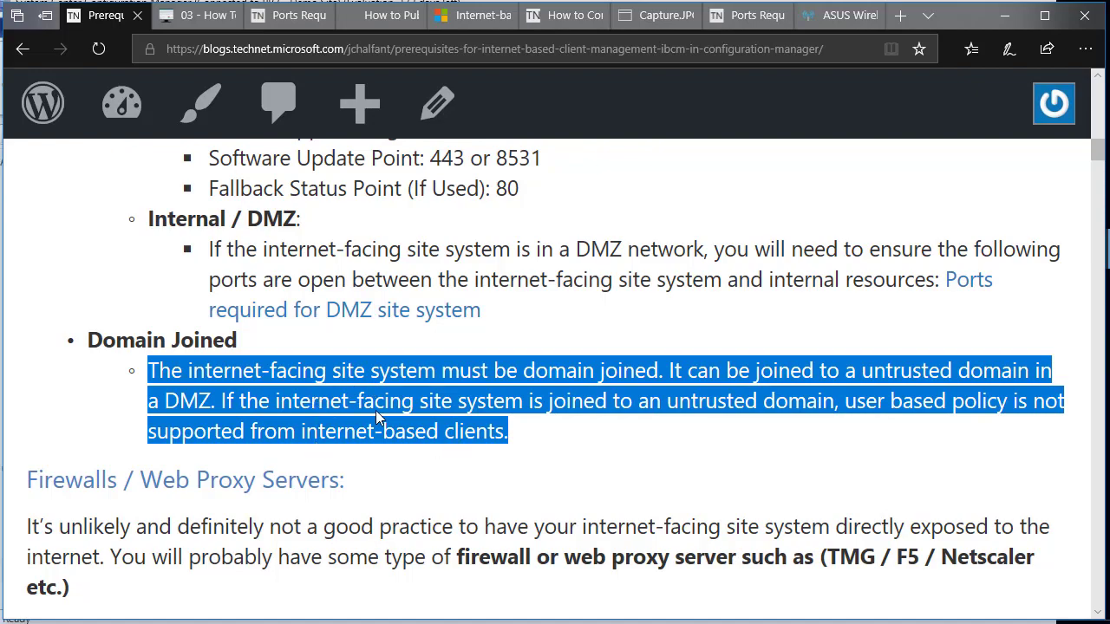
pyautogui.scroll(-15, 395, 405)
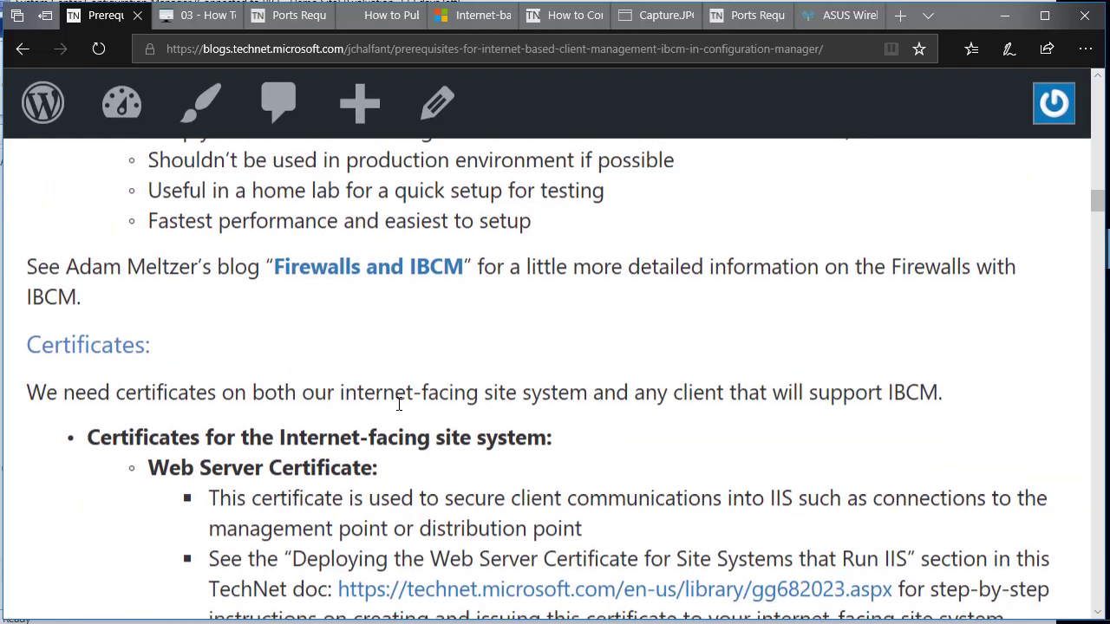
pyautogui.scroll(-4, 399, 405)
pyautogui.scroll(-9, 399, 408)
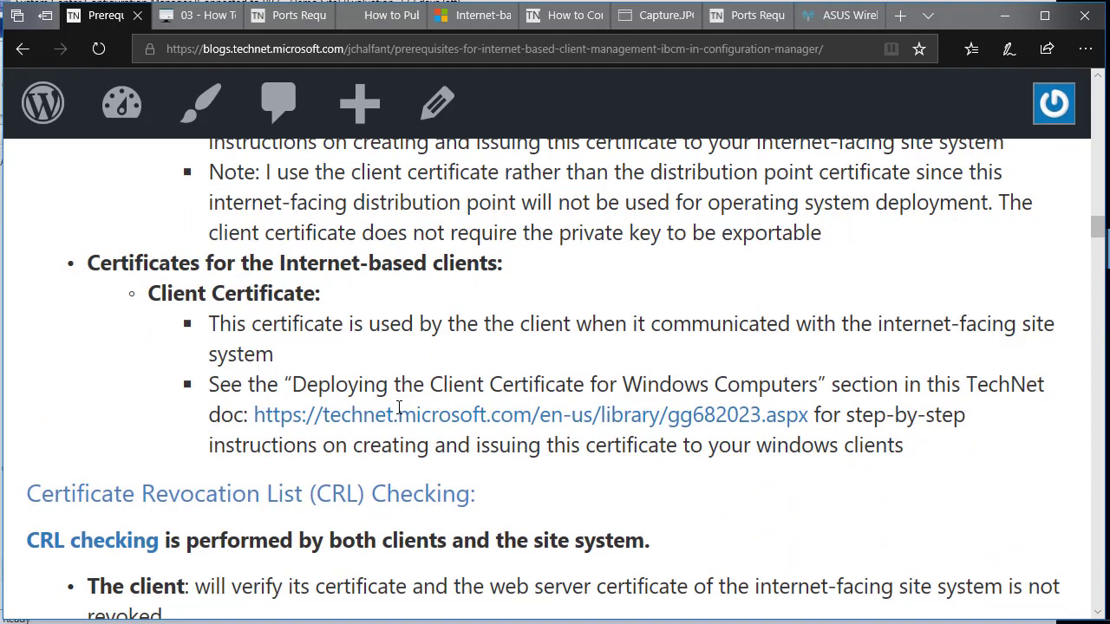
pyautogui.scroll(1, 369, 377)
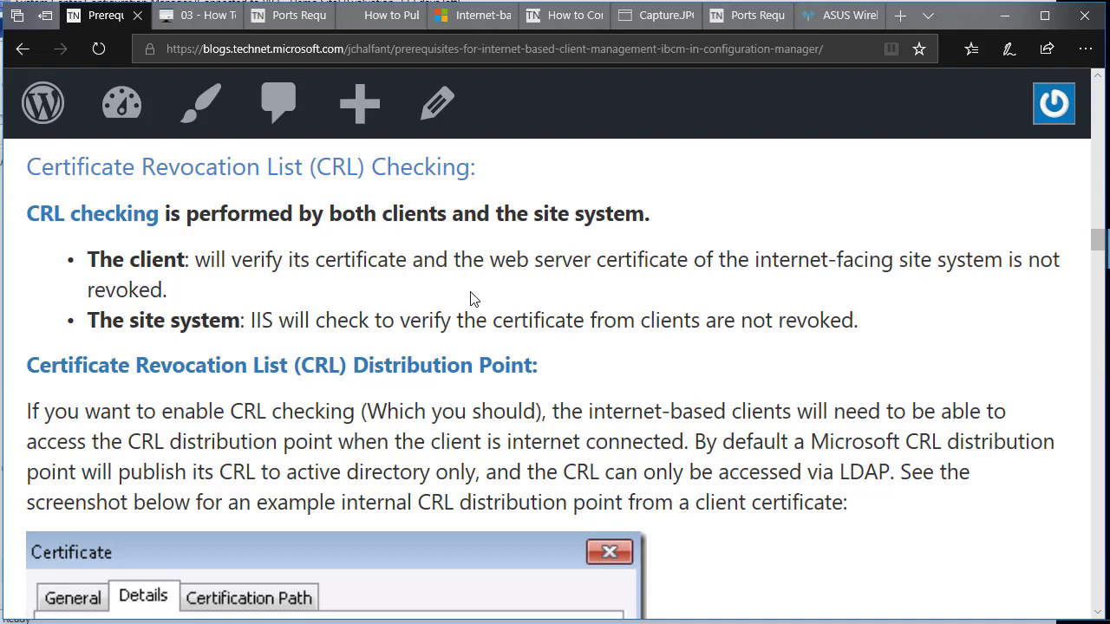
# Scroll past the CRL screenshots to the HTTP CRL distribution point example and the ConfigMgrTeamBlog link.
pyautogui.scroll(-3, 444, 368)
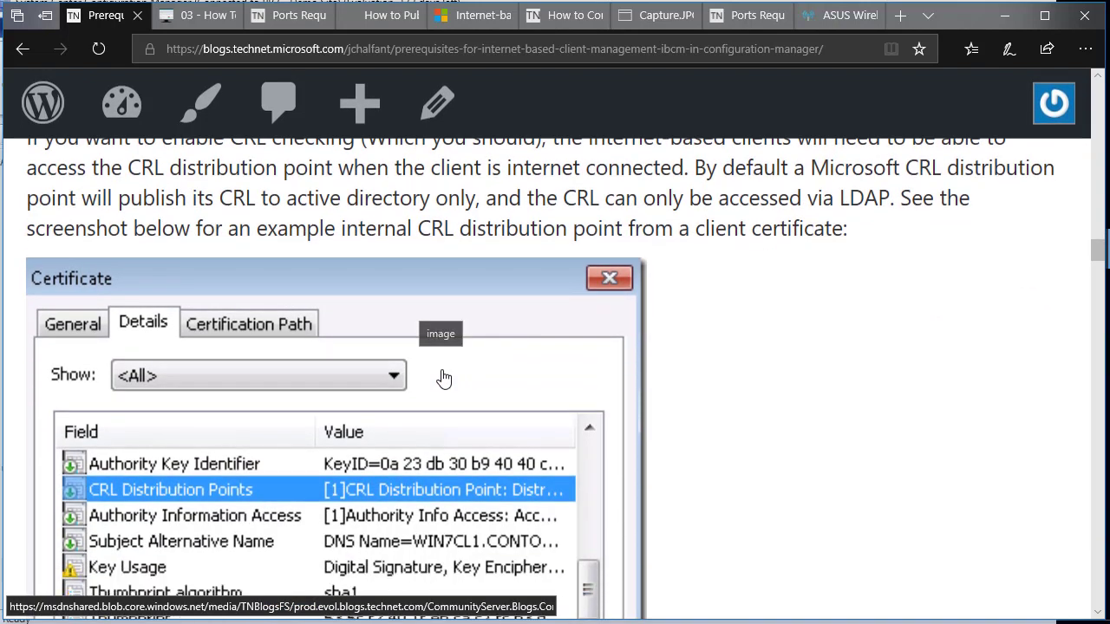
pyautogui.scroll(-1, 444, 379)
pyautogui.scroll(-5, 457, 410)
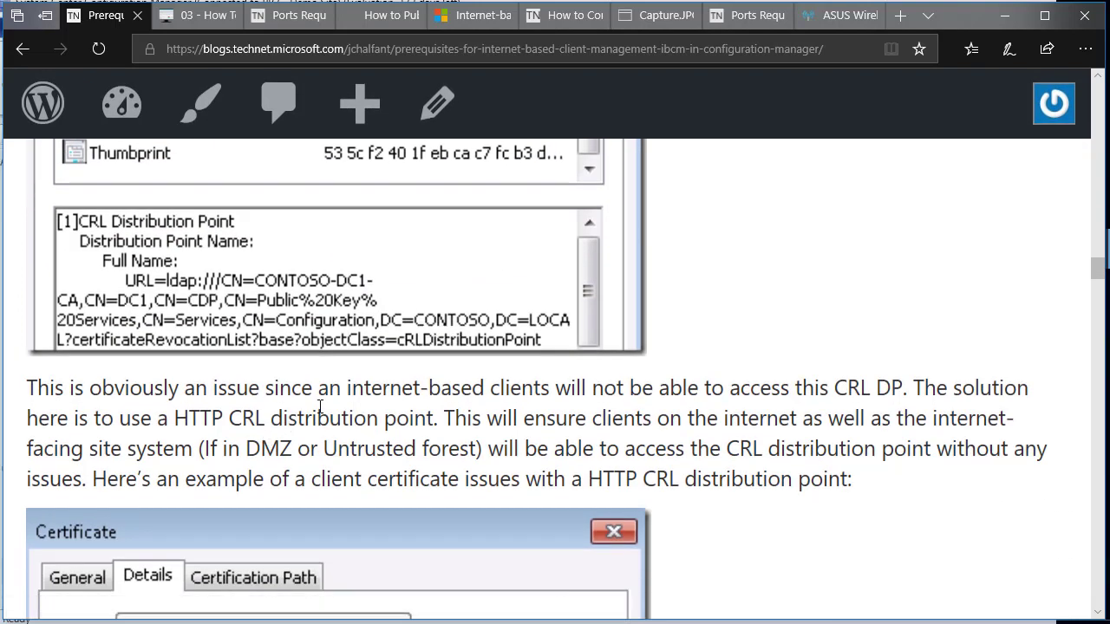
pyautogui.scroll(-1, 366, 424)
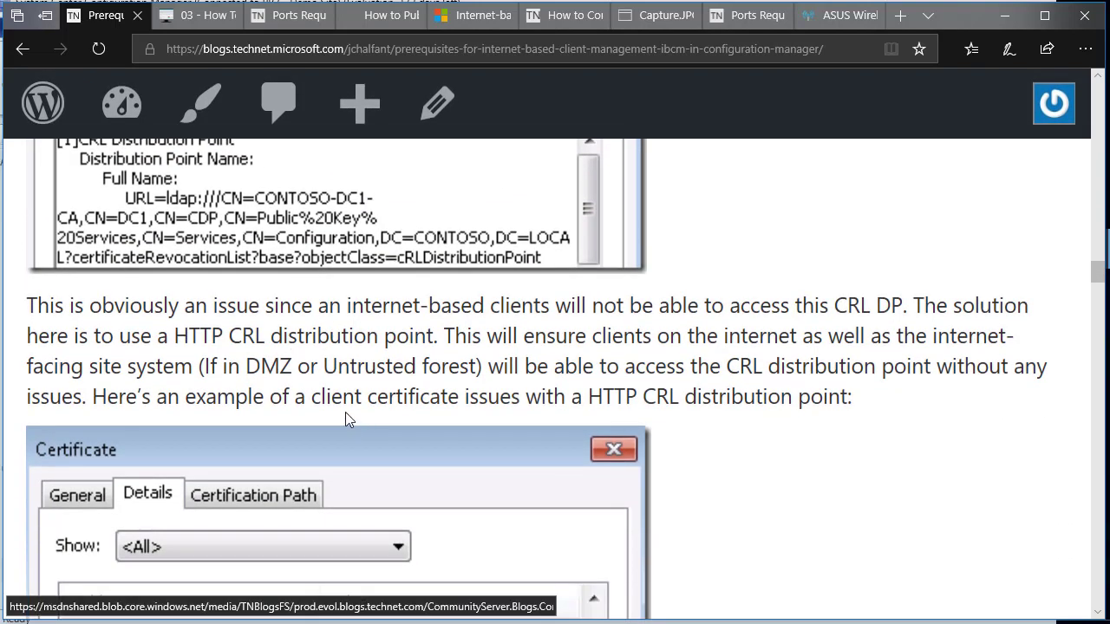
pyautogui.scroll(-2, 264, 334)
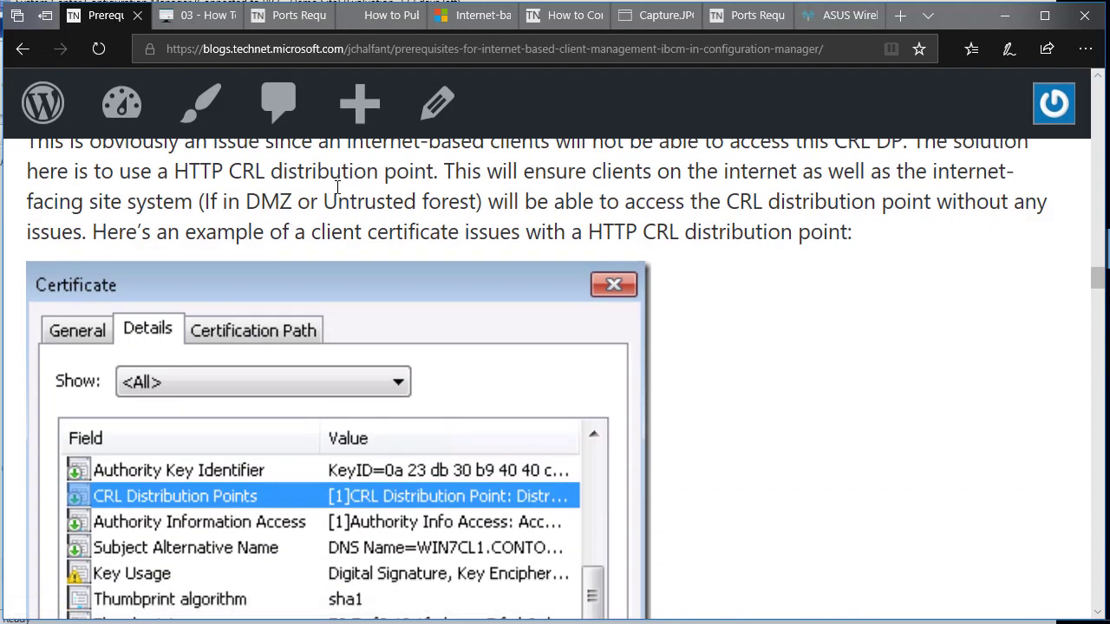
pyautogui.scroll(-2, 339, 191)
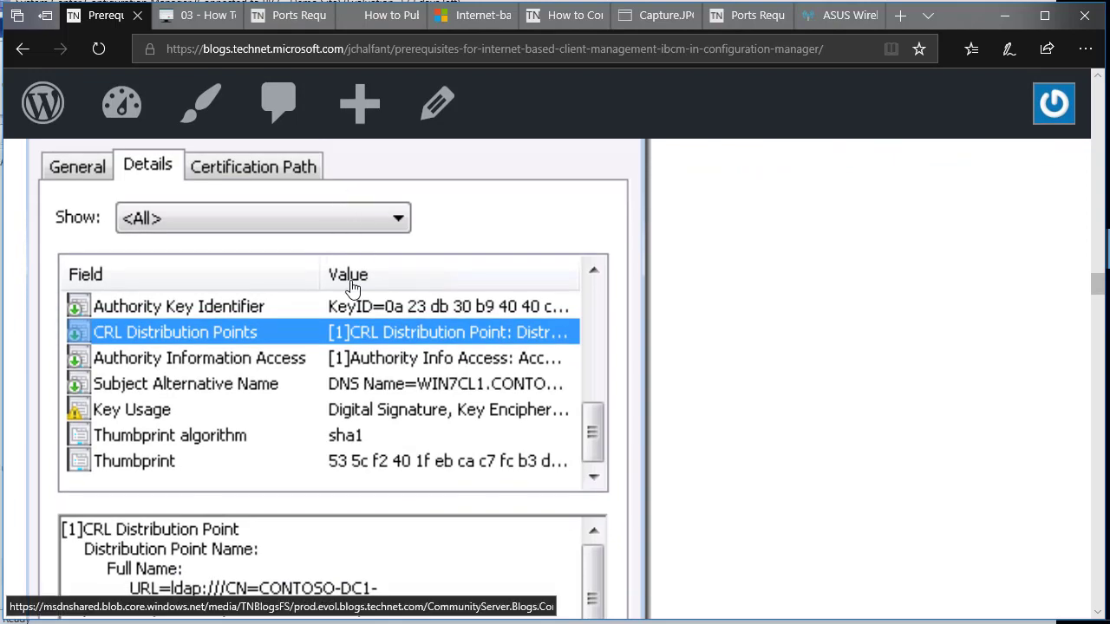
pyautogui.scroll(-2, 431, 334)
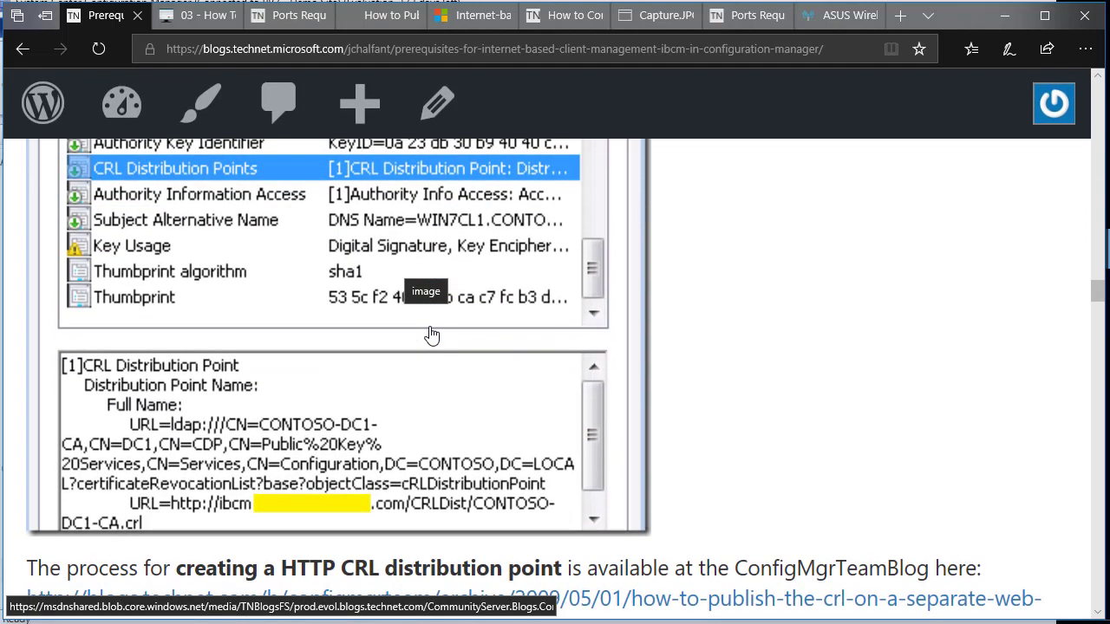
pyautogui.scroll(-1, 234, 494)
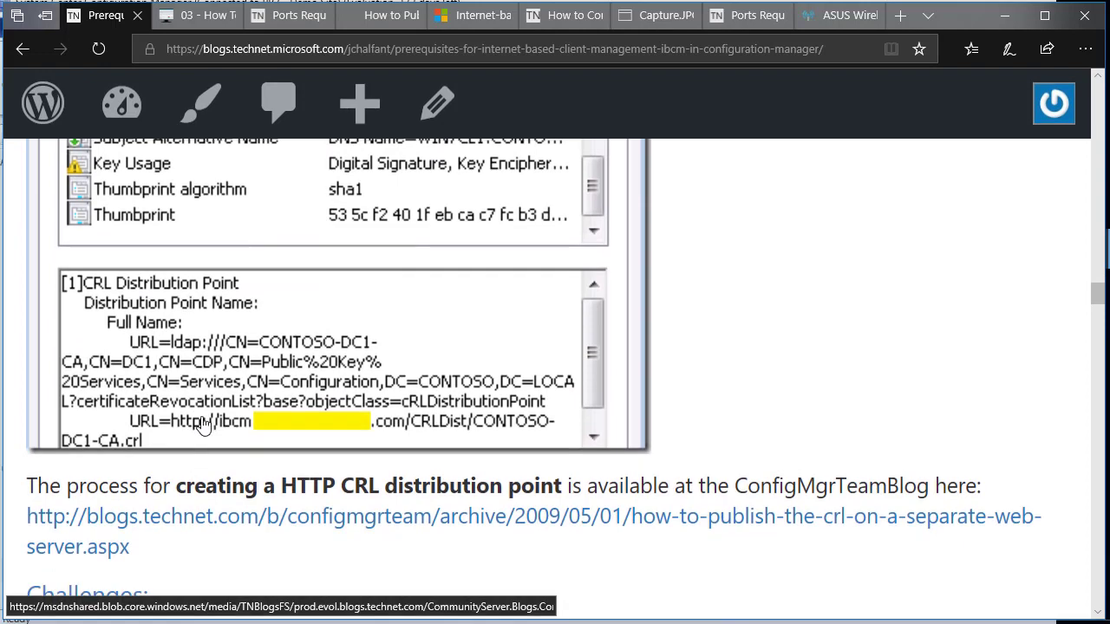
# Skim the 'How to Publish the CRL' article, then return to the prerequisites post's SSL bridging section.
pyautogui.click(370, 27)
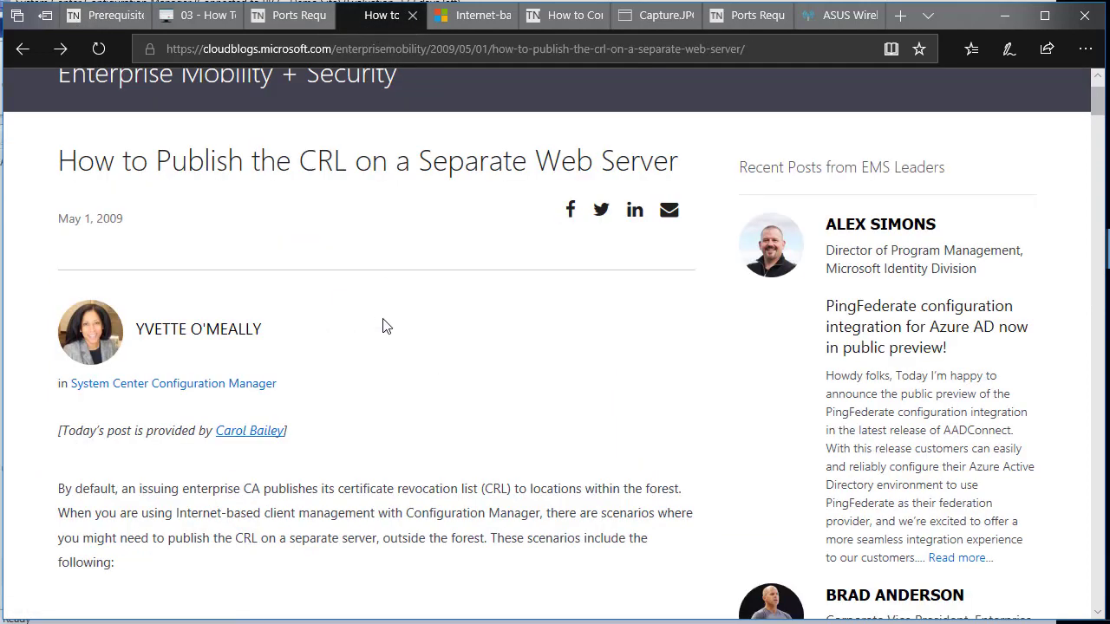
pyautogui.scroll(-5, 402, 380)
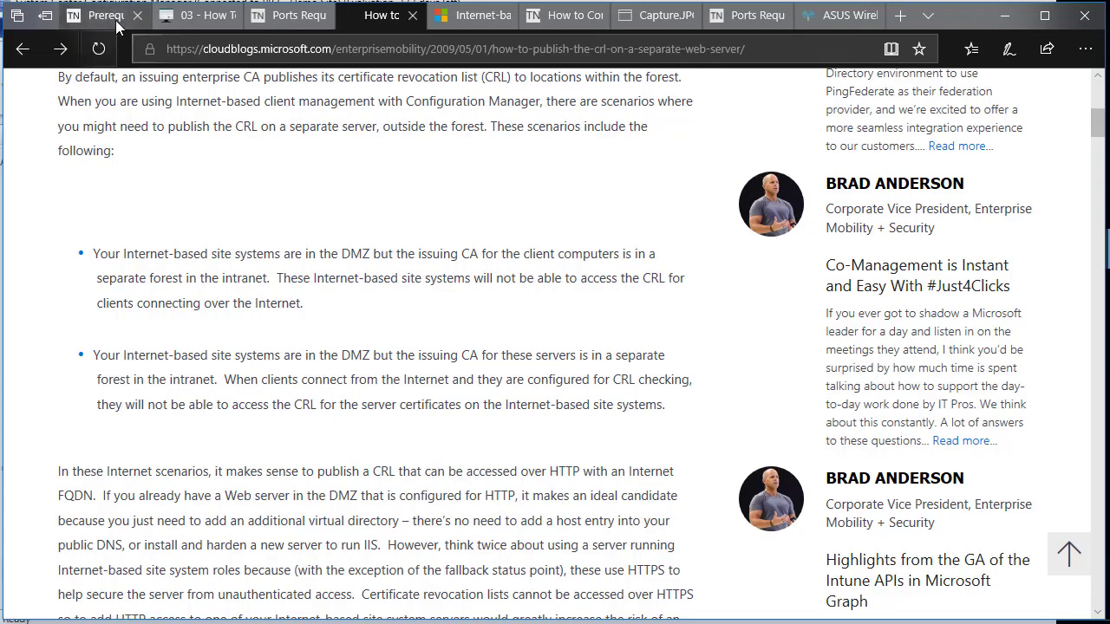
pyautogui.click(71, 14)
pyautogui.scroll(8, 295, 333)
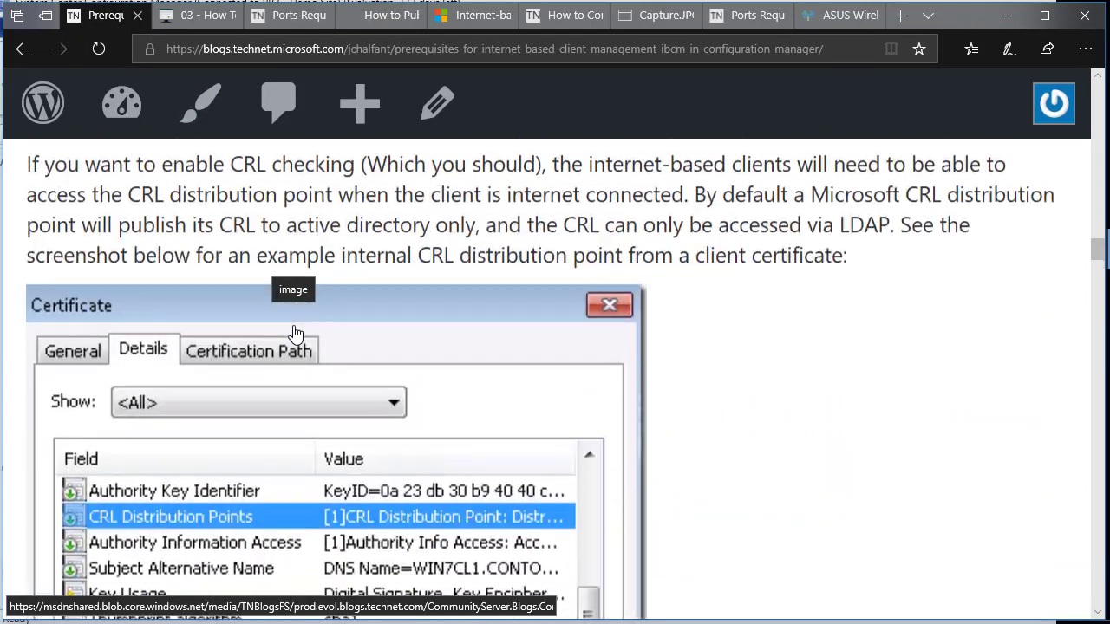
pyautogui.scroll(10, 294, 333)
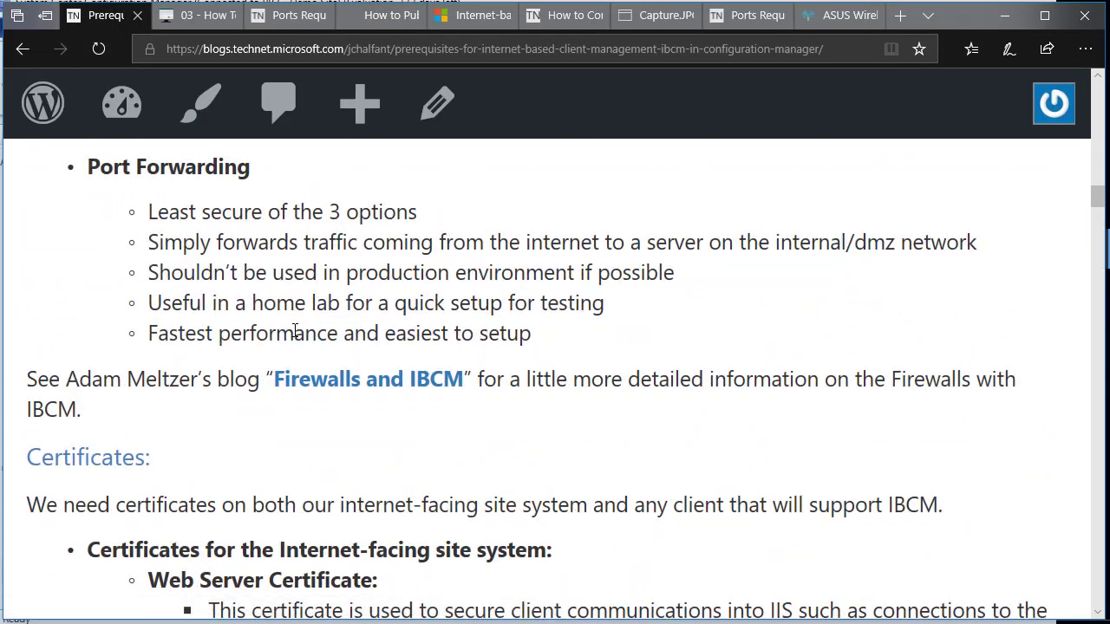
pyautogui.scroll(10, 295, 333)
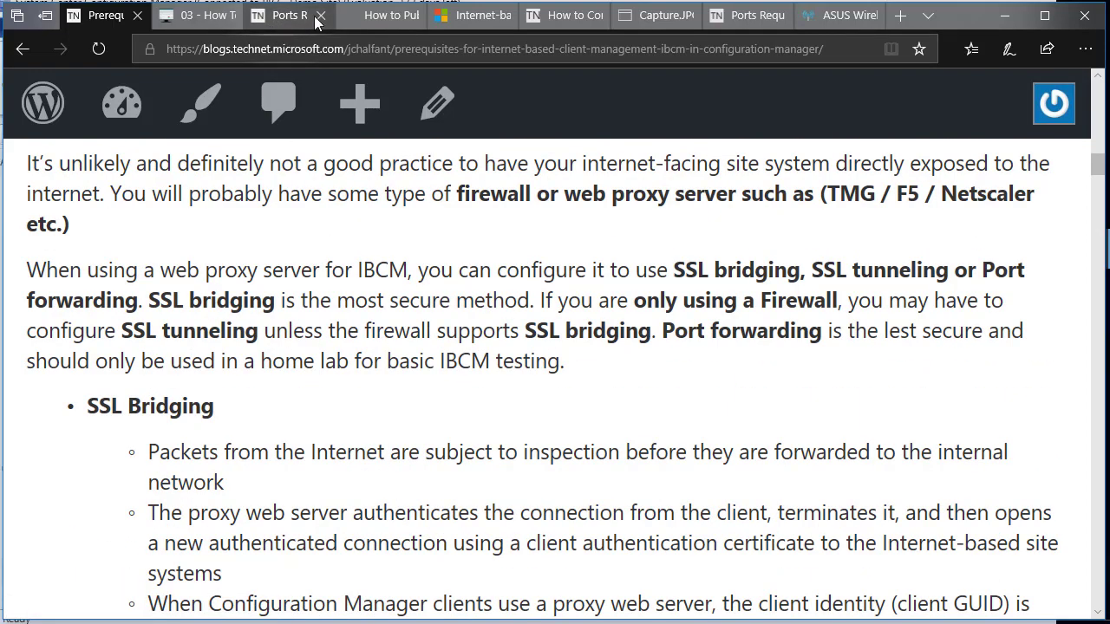
pyautogui.click(473, 14)
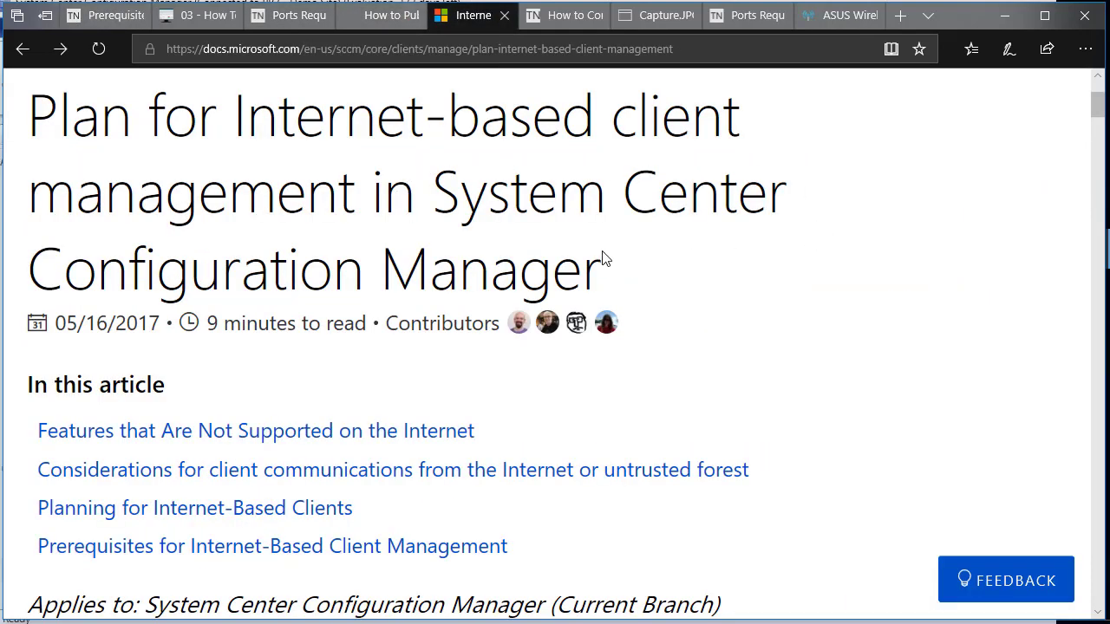
pyautogui.scroll(-4, 571, 260)
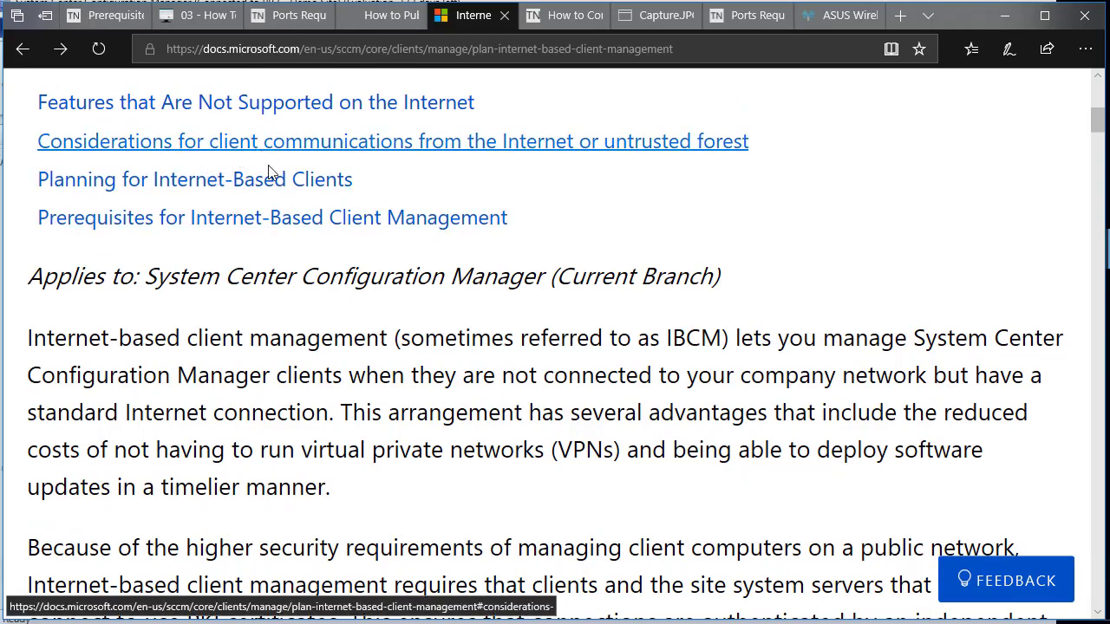
pyautogui.scroll(-6, 304, 240)
pyautogui.scroll(-5, 305, 239)
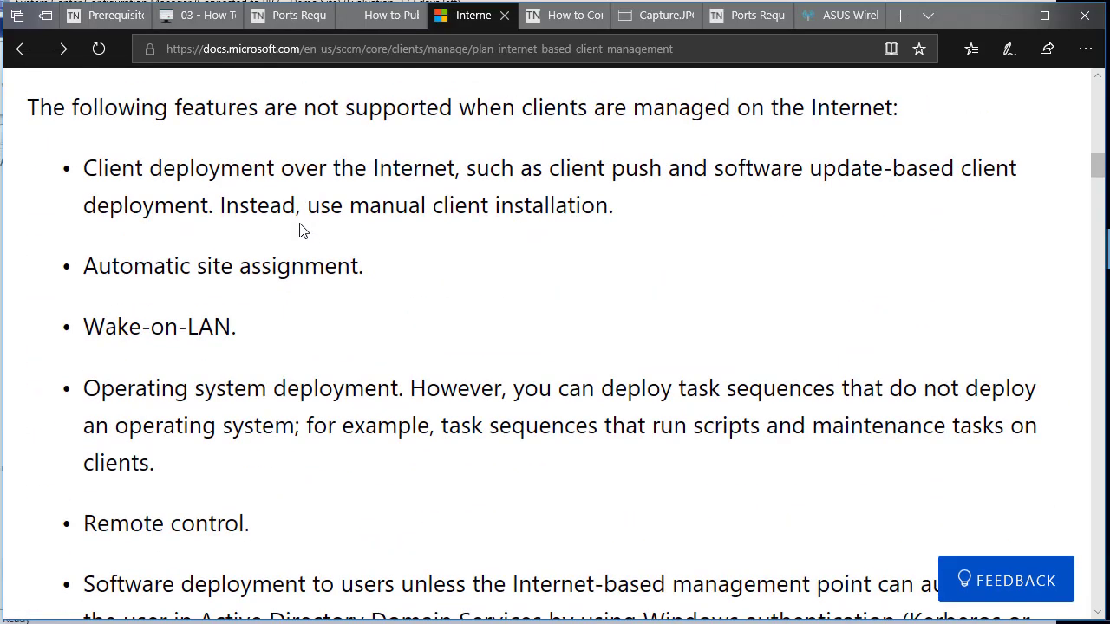
pyautogui.scroll(2, 310, 234)
pyautogui.scroll(2, 304, 208)
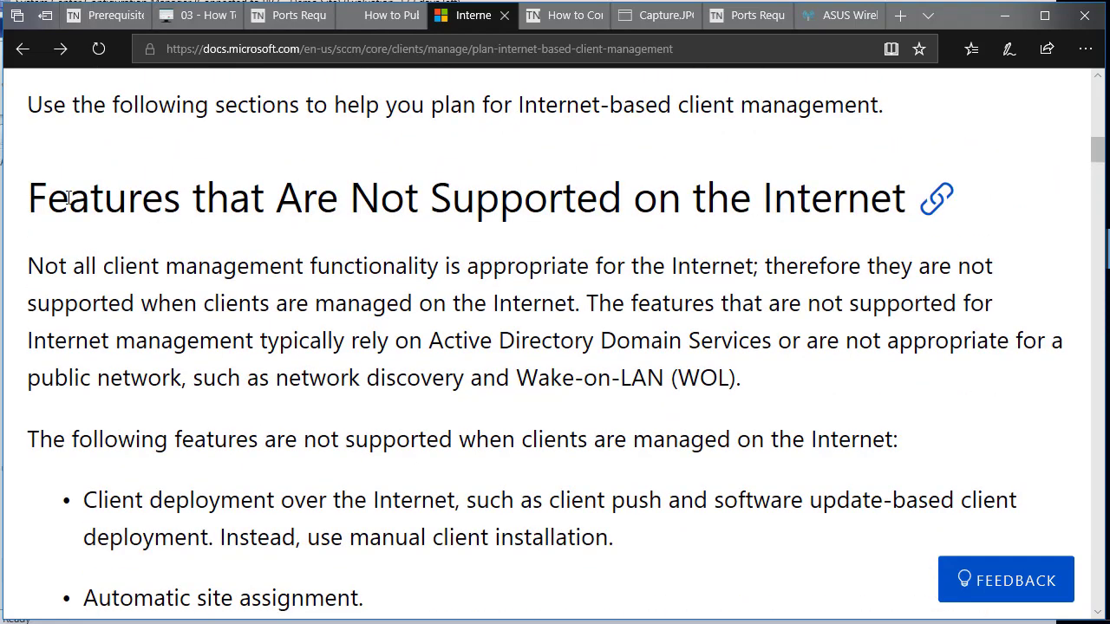
pyautogui.moveTo(70, 198); pyautogui.dragTo(276, 198)
pyautogui.moveTo(492, 185); pyautogui.dragTo(906, 196)
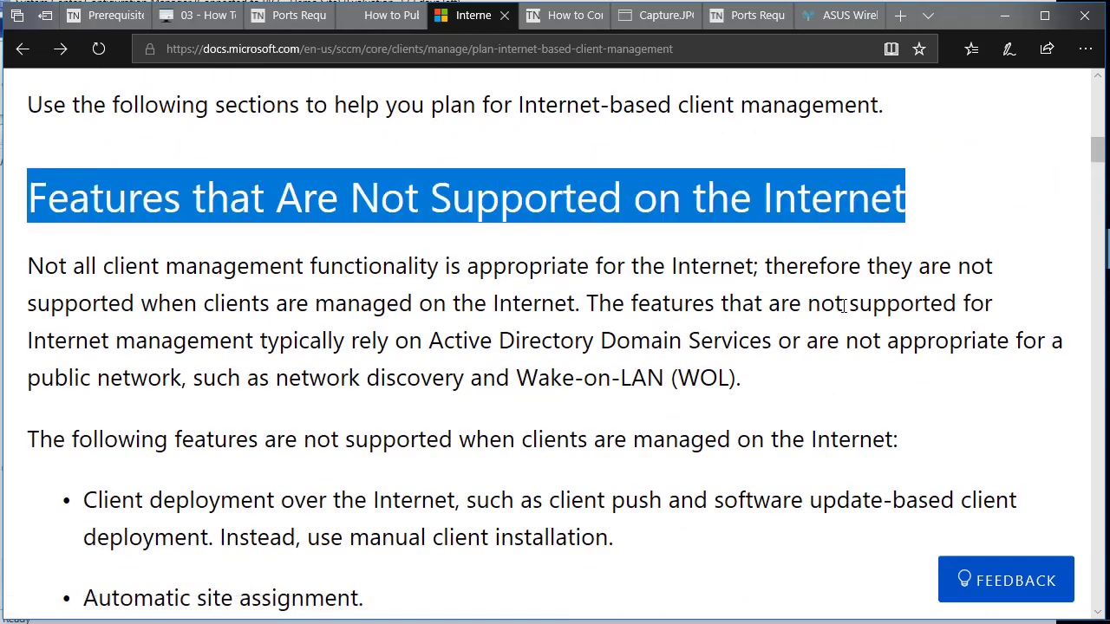
pyautogui.scroll(-1, 837, 310)
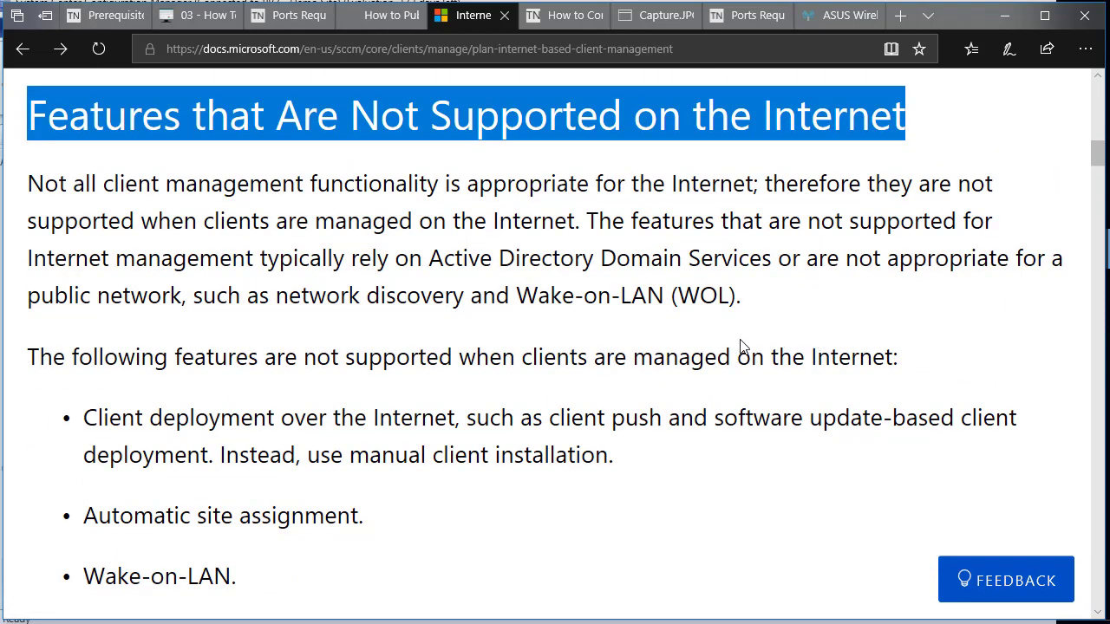
pyautogui.scroll(-3, 719, 360)
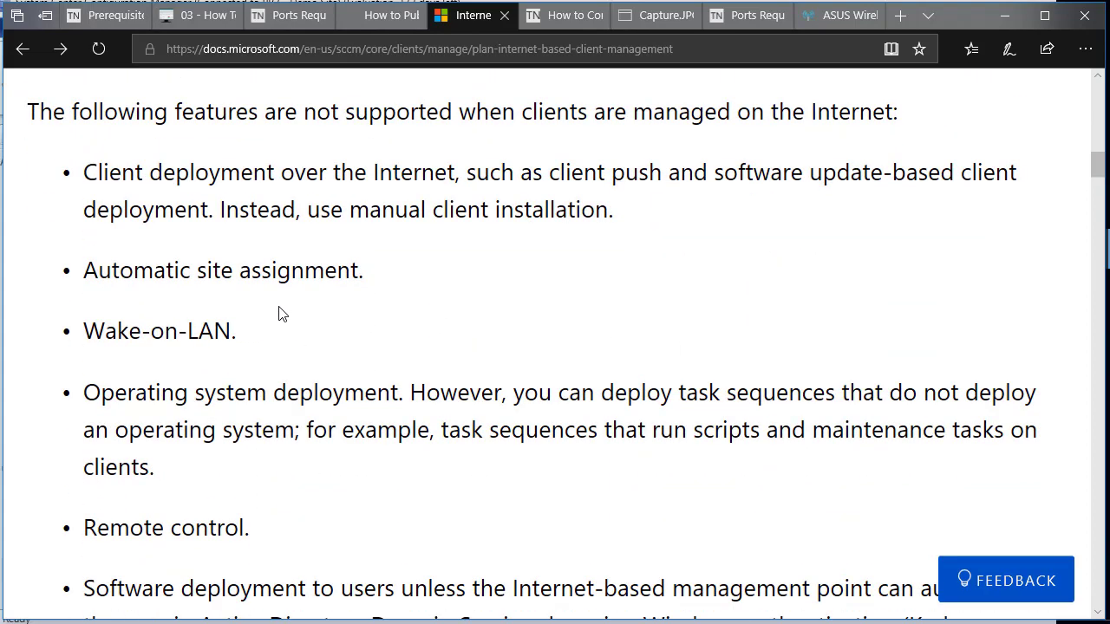
pyautogui.scroll(-2, 228, 358)
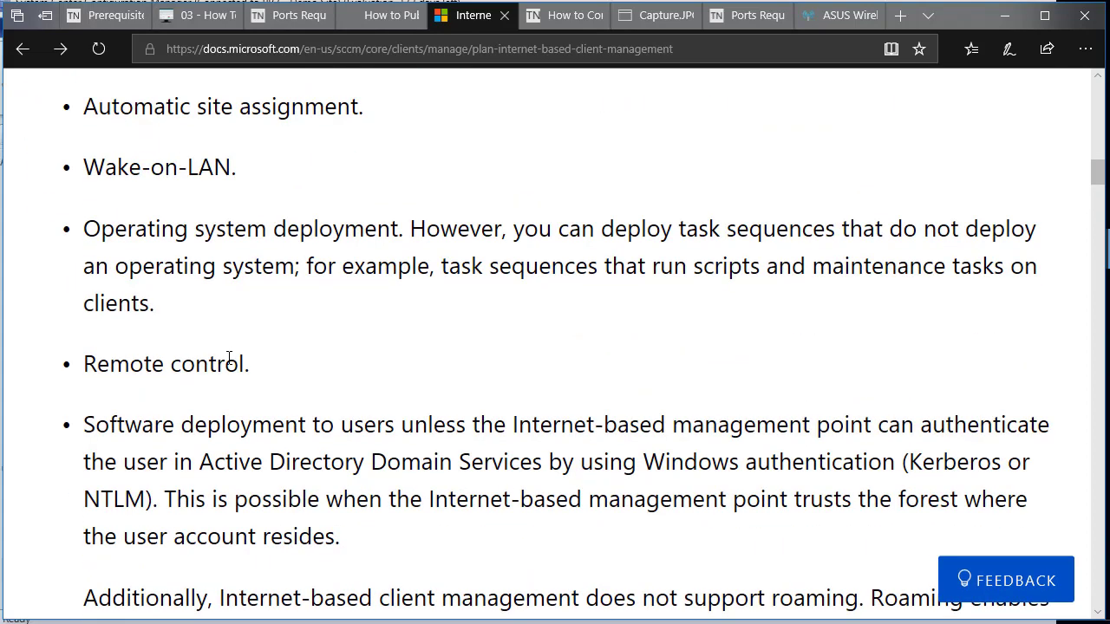
pyautogui.scroll(-1, 228, 365)
pyautogui.scroll(2, 193, 318)
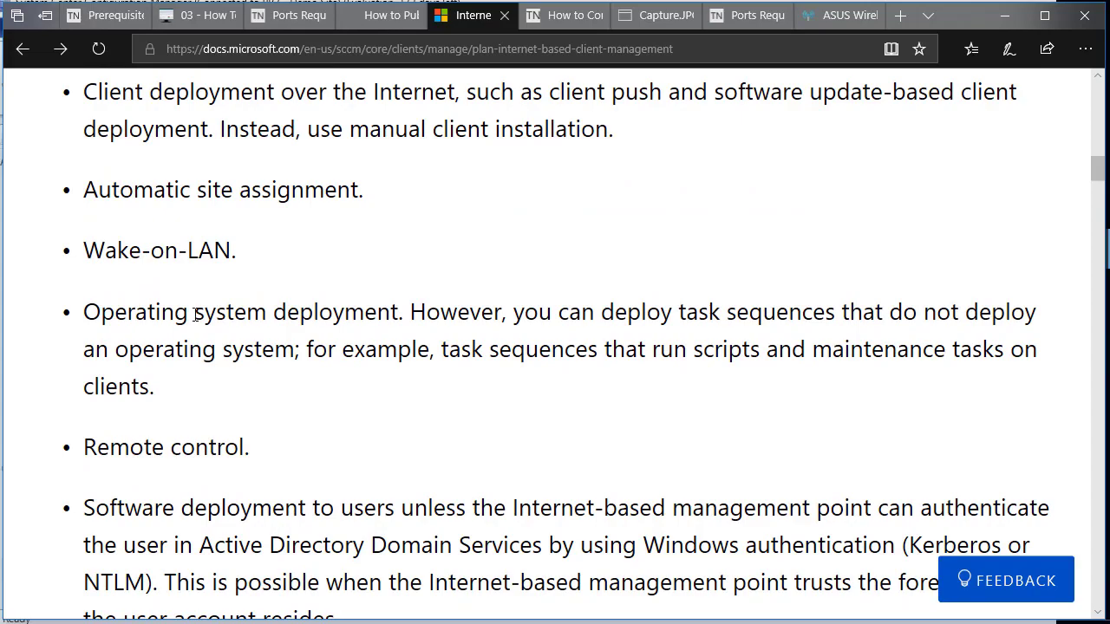
pyautogui.scroll(-12, 196, 315)
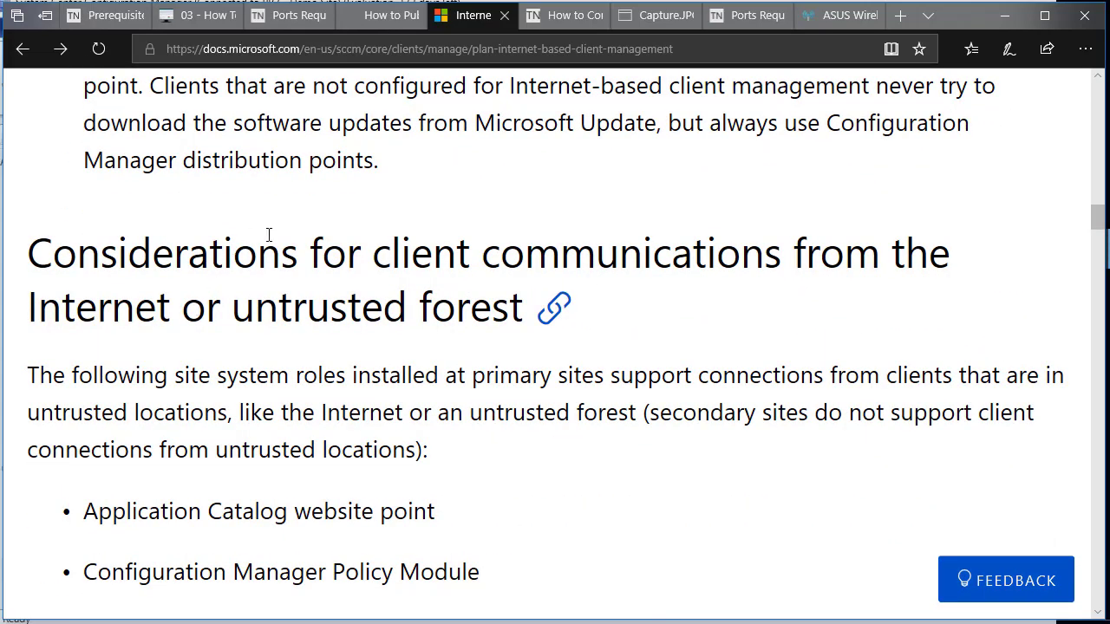
pyautogui.scroll(-2, 277, 243)
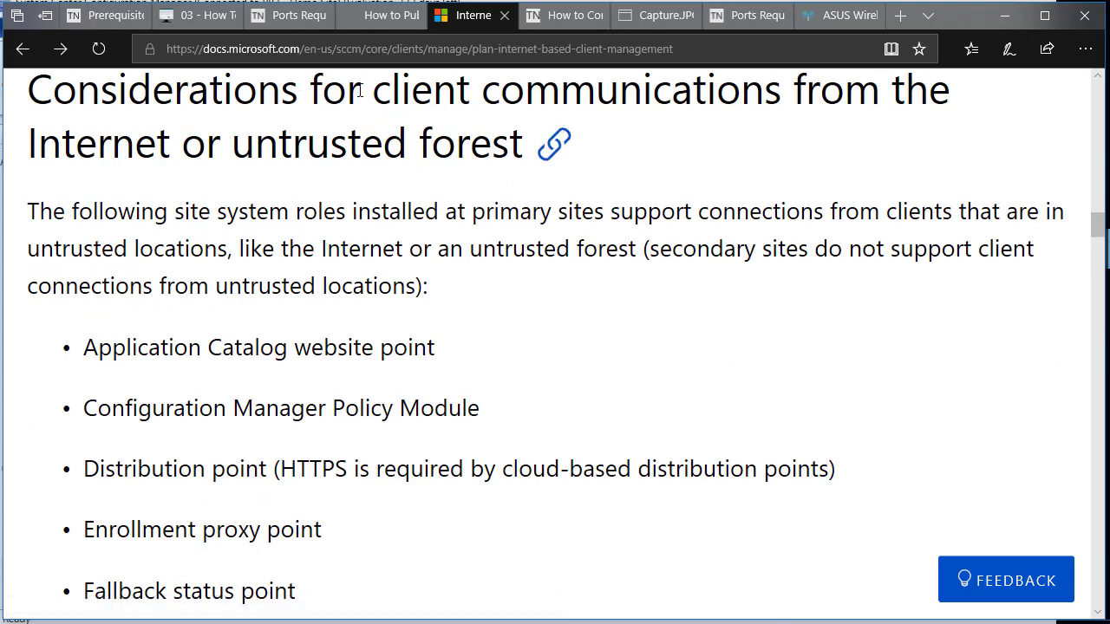
pyautogui.moveTo(52, 90); pyautogui.dragTo(272, 146)
pyautogui.scroll(2, 329, 255)
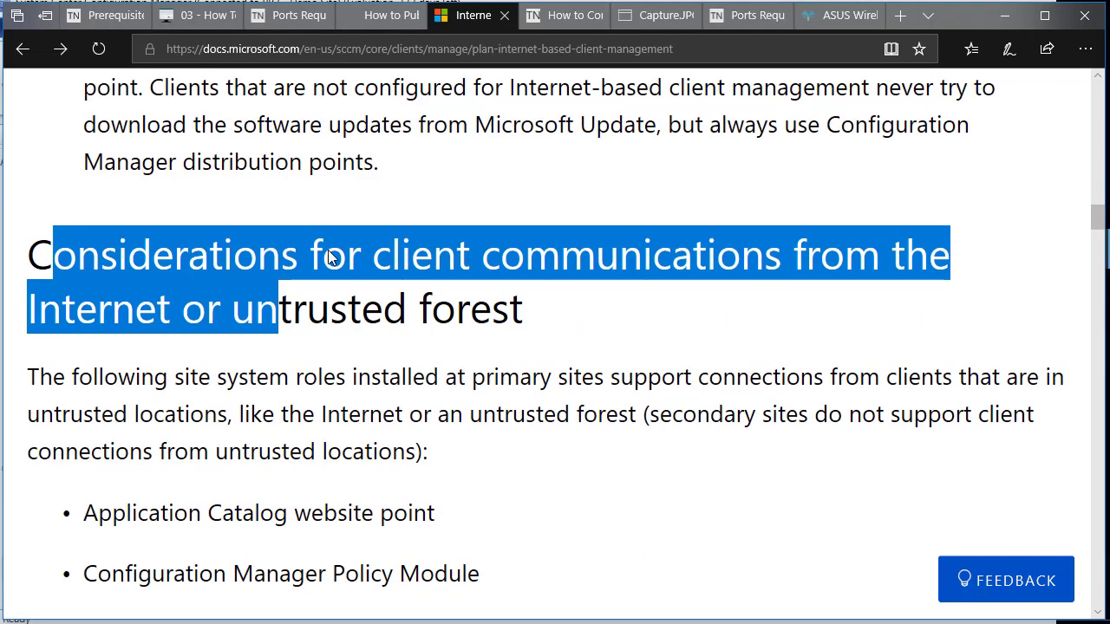
pyautogui.scroll(-3, 339, 283)
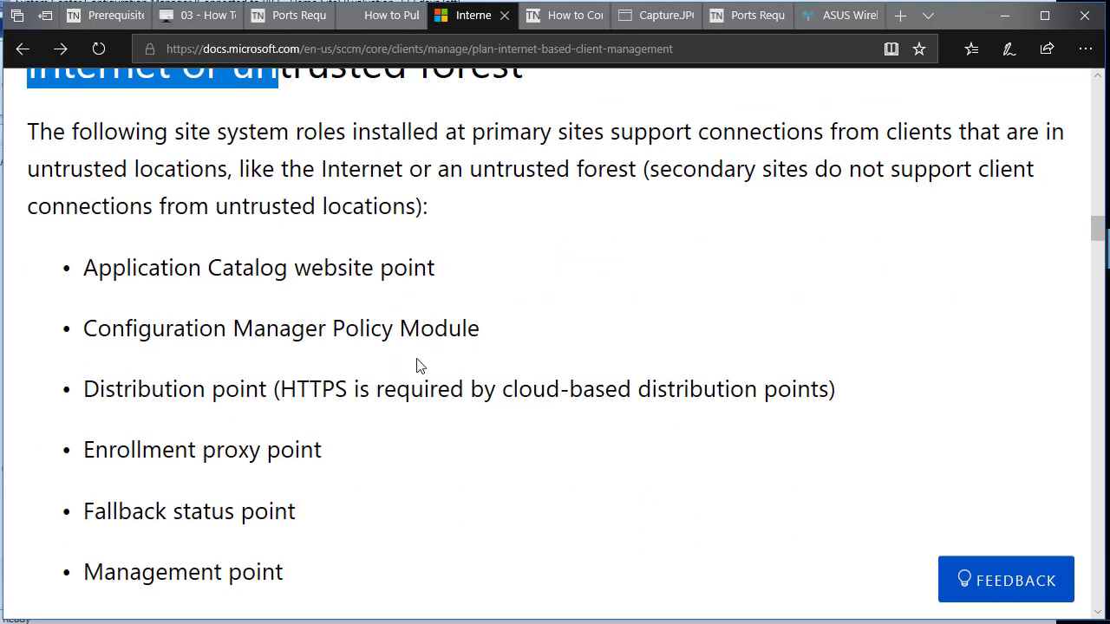
pyautogui.scroll(-2, 350, 295)
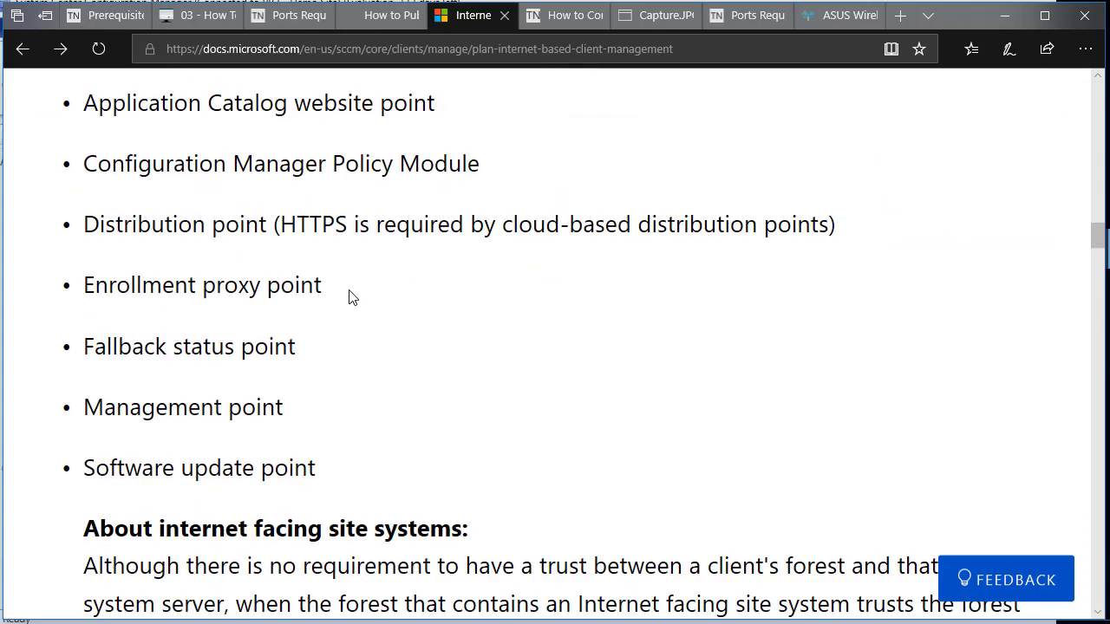
pyautogui.scroll(-3, 352, 315)
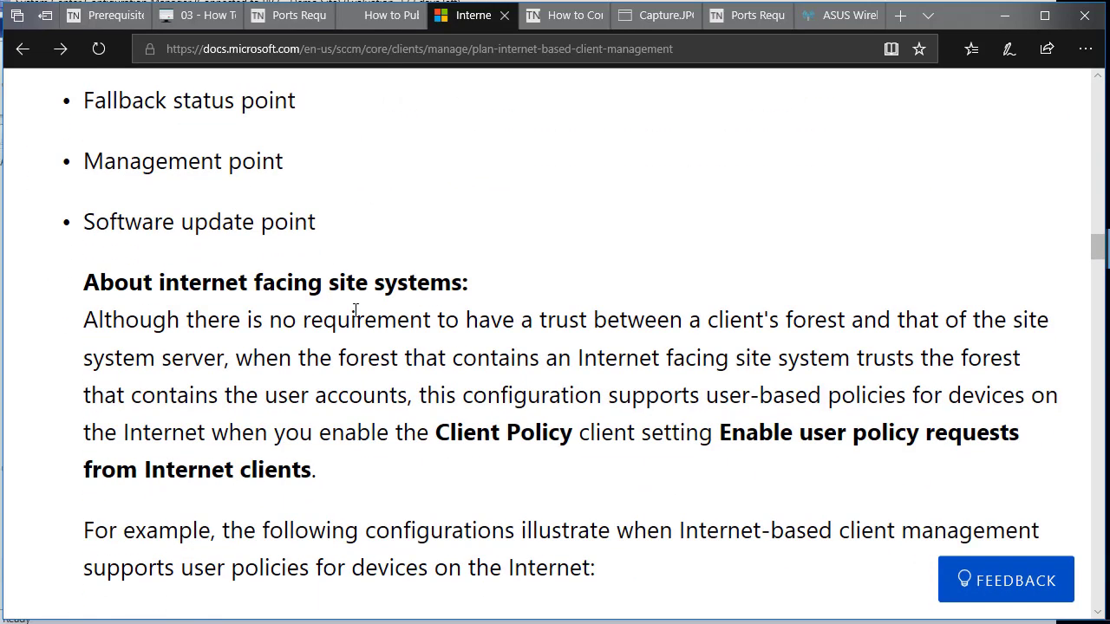
pyautogui.scroll(-11, 356, 312)
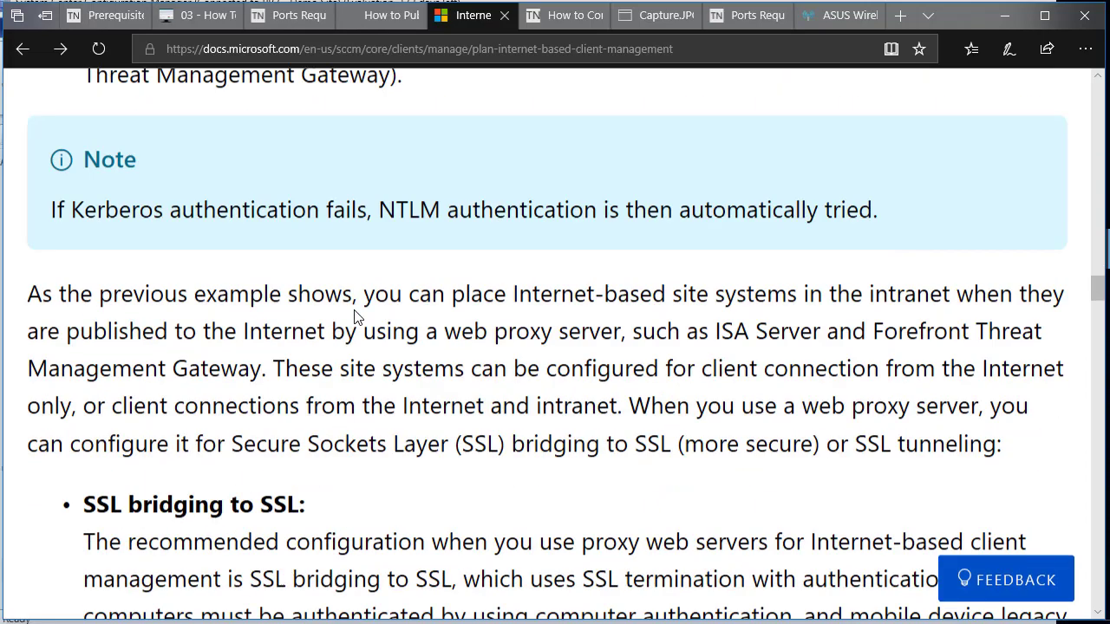
pyautogui.scroll(-4, 356, 316)
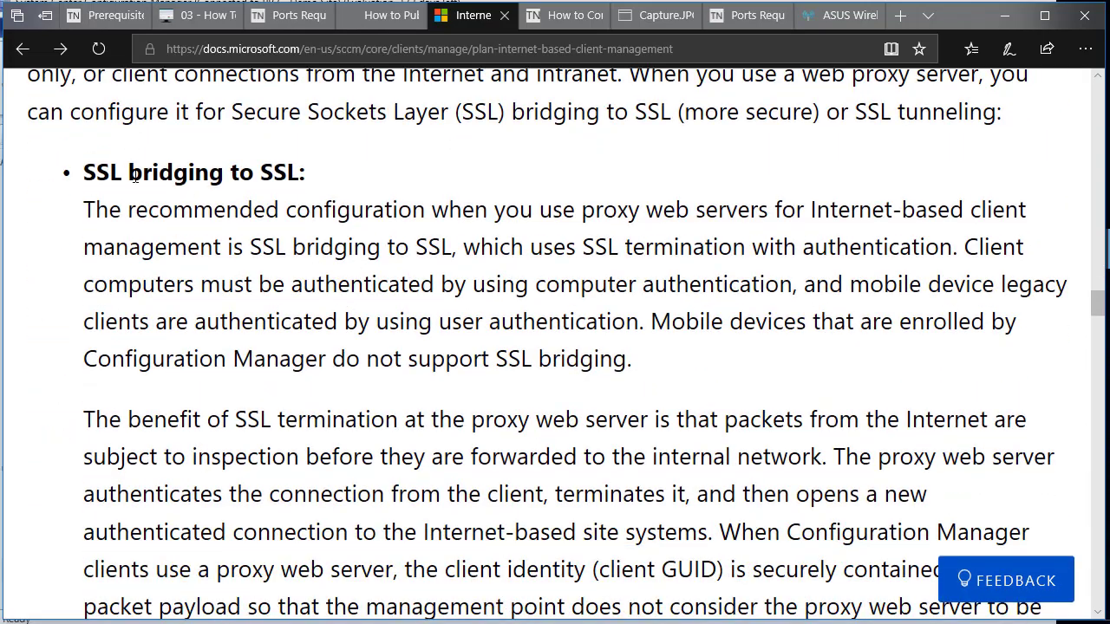
pyautogui.scroll(-1, 210, 167)
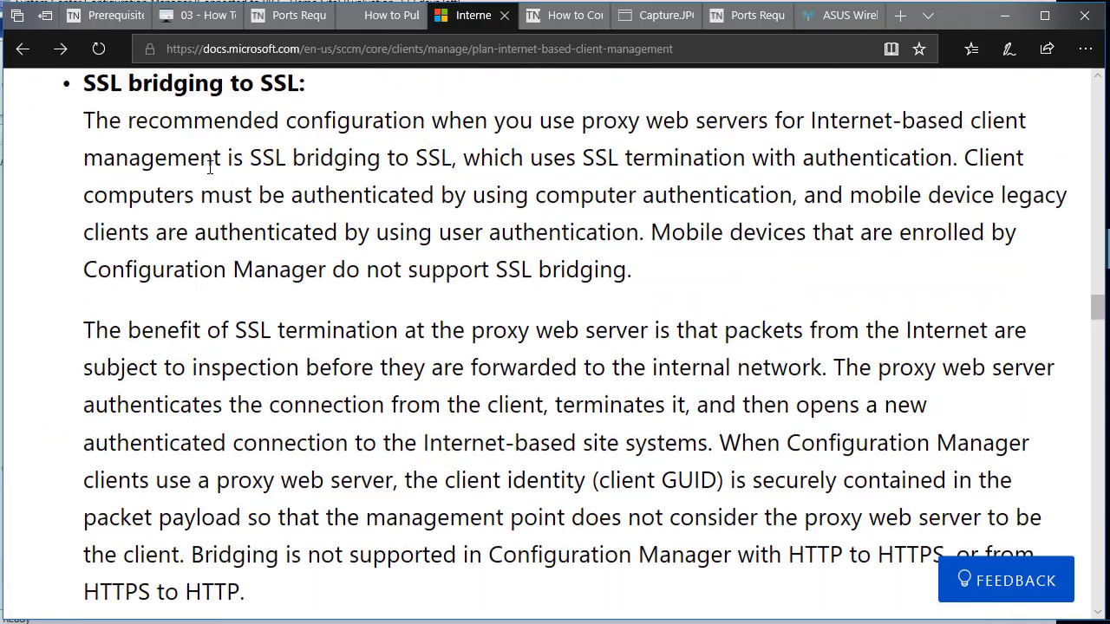
pyautogui.scroll(1, 210, 166)
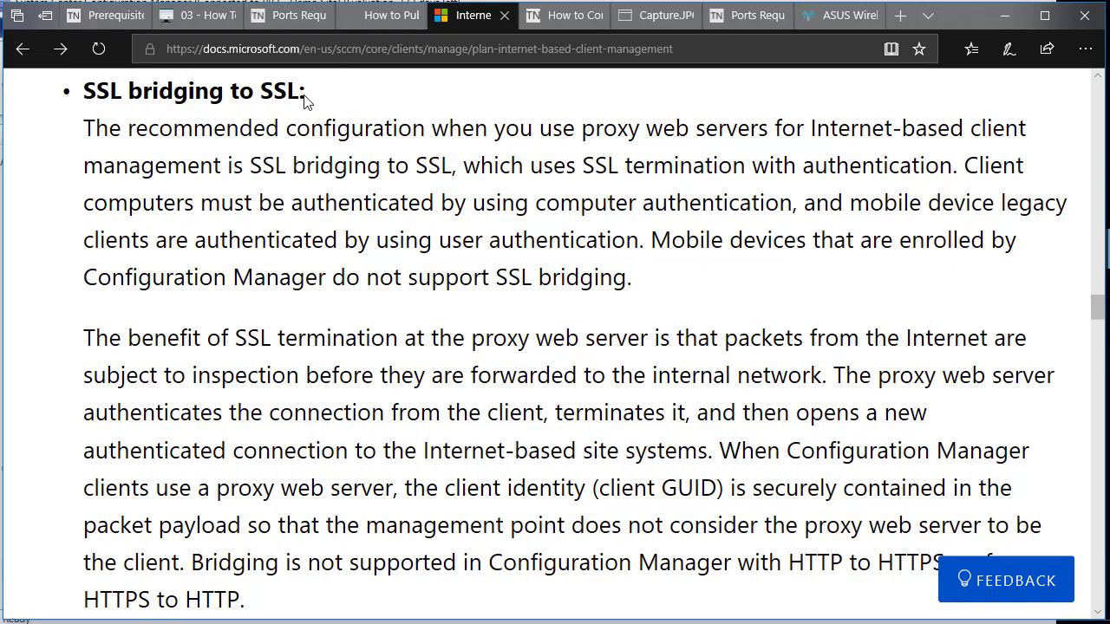
pyautogui.moveTo(307, 92); pyautogui.dragTo(83, 90)
pyautogui.scroll(-1, 83, 91)
pyautogui.scroll(-3, 236, 355)
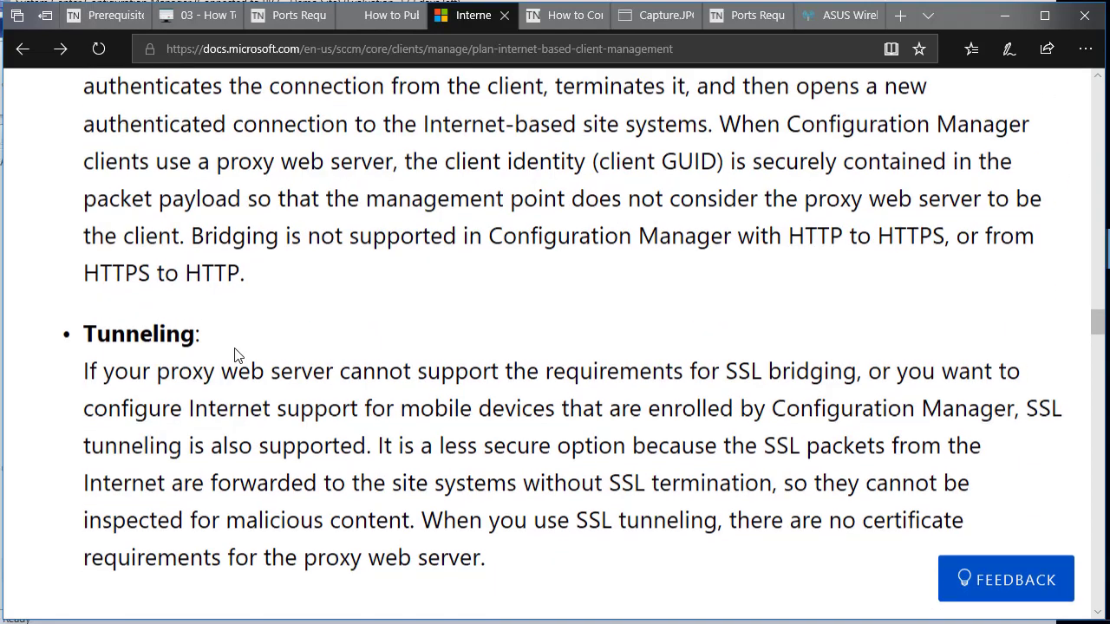
pyautogui.moveTo(201, 332); pyautogui.dragTo(84, 332)
pyautogui.scroll(5, 210, 323)
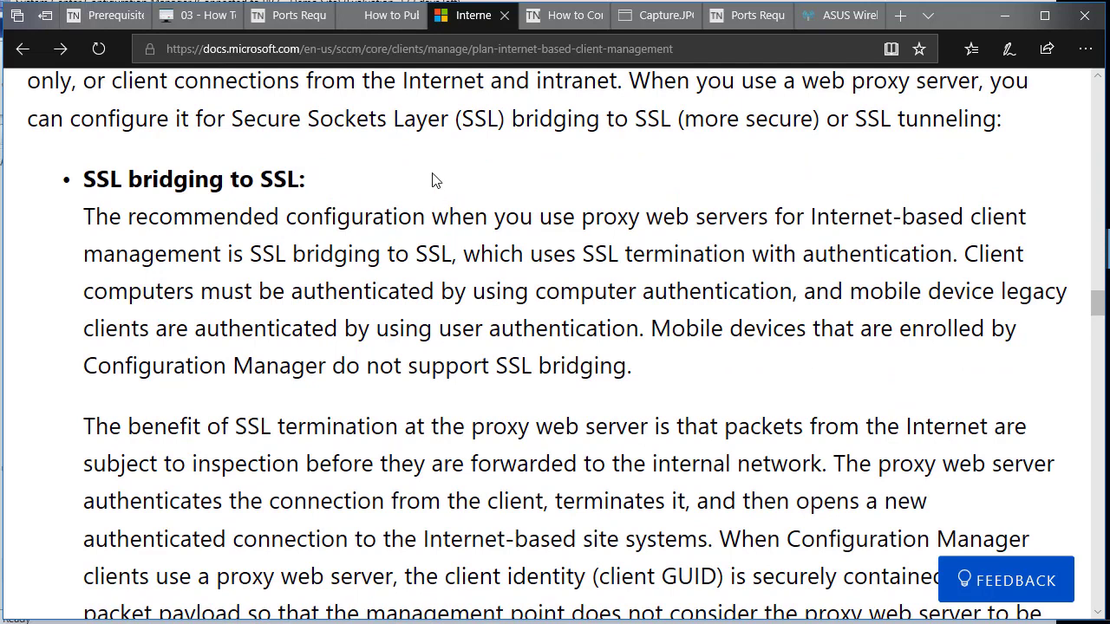
pyautogui.scroll(-1, 322, 241)
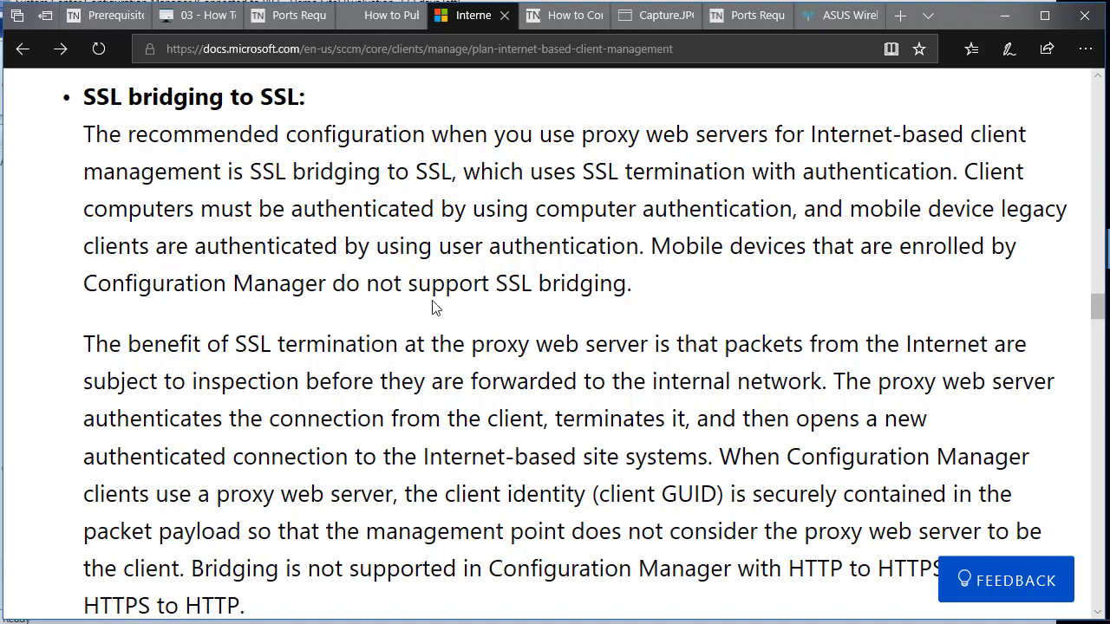
pyautogui.scroll(-2, 424, 321)
pyautogui.click(280, 417)
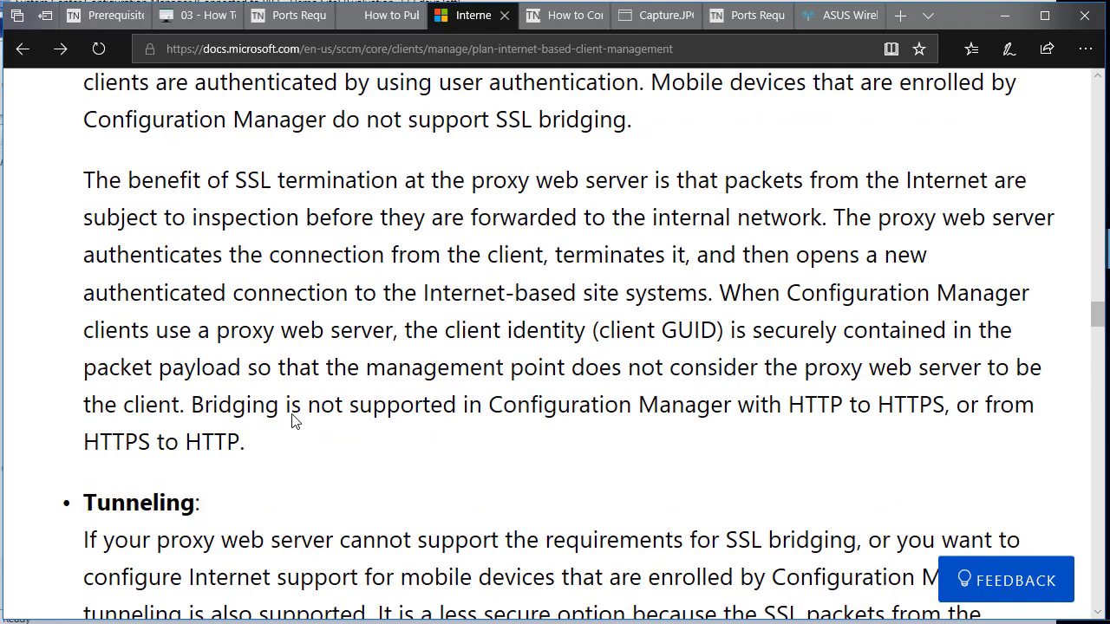
pyautogui.scroll(-3, 292, 417)
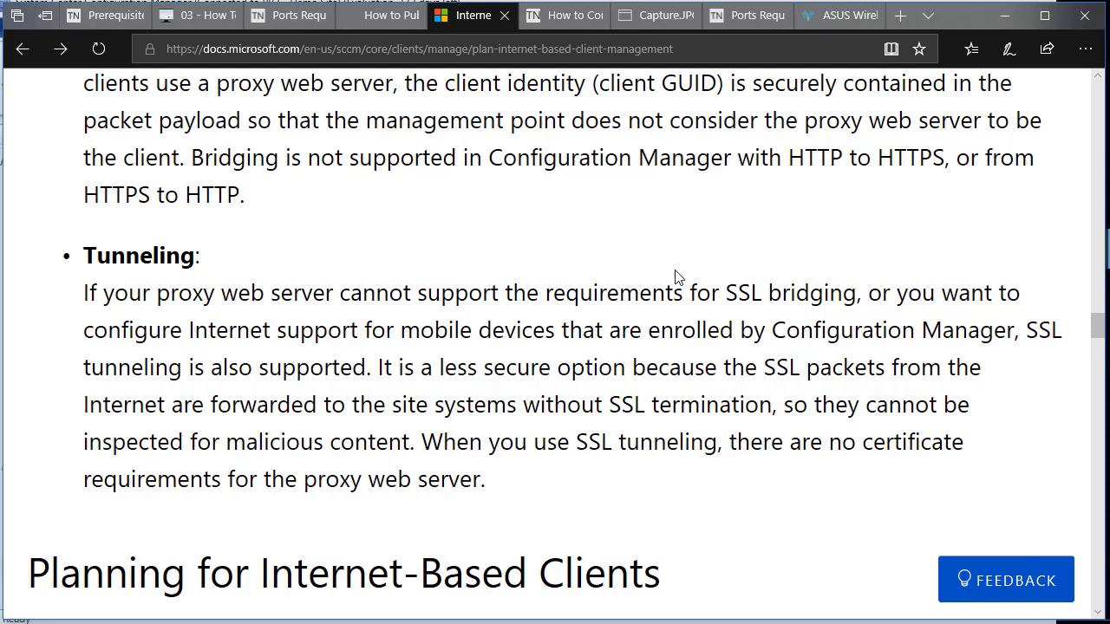
pyautogui.scroll(6, 460, 277)
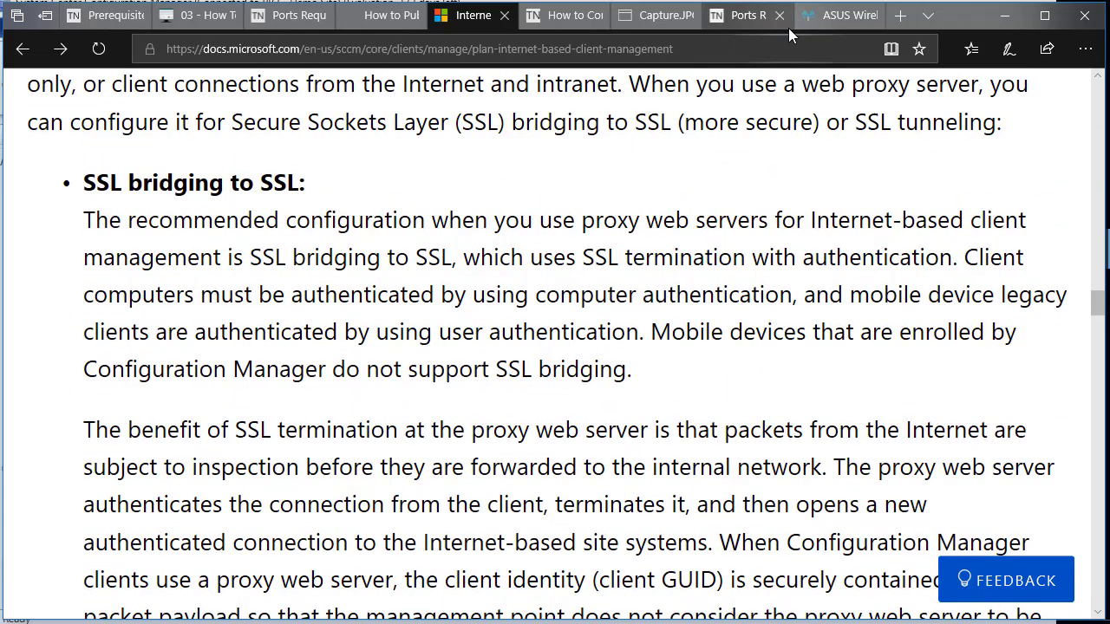
# On the router's port forwarding page, enter HTTPS as the Service Name and 443 as the Port Range.
pyautogui.click(834, 17)
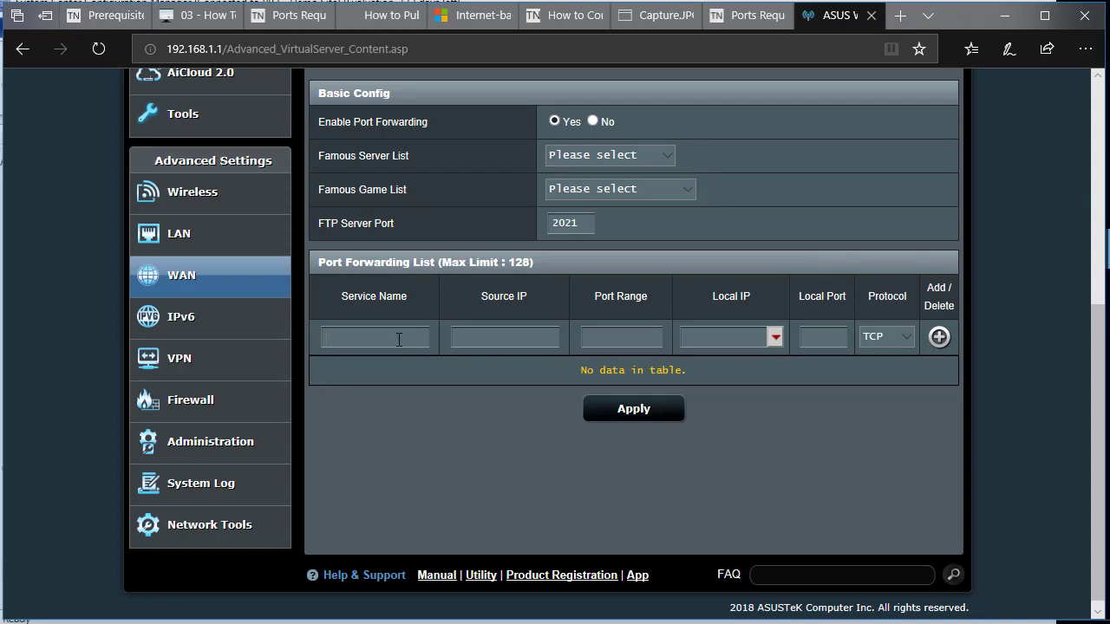
pyautogui.write('H')
pyautogui.press('BackSpace')
pyautogui.write('HTTPS44')
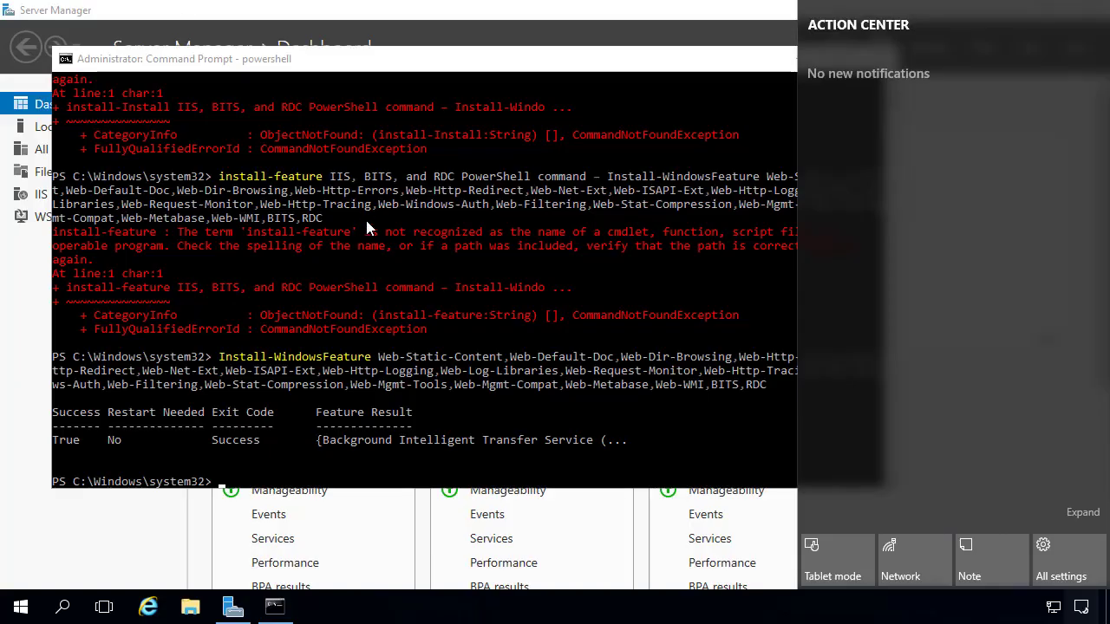
# Clear PowerShell and run ipconfig to find the server's IPv4 address.
pyautogui.click(362, 229)
pyautogui.write('cls')
pyautogui.press('Return')
pyautogui.write('ipconfig')
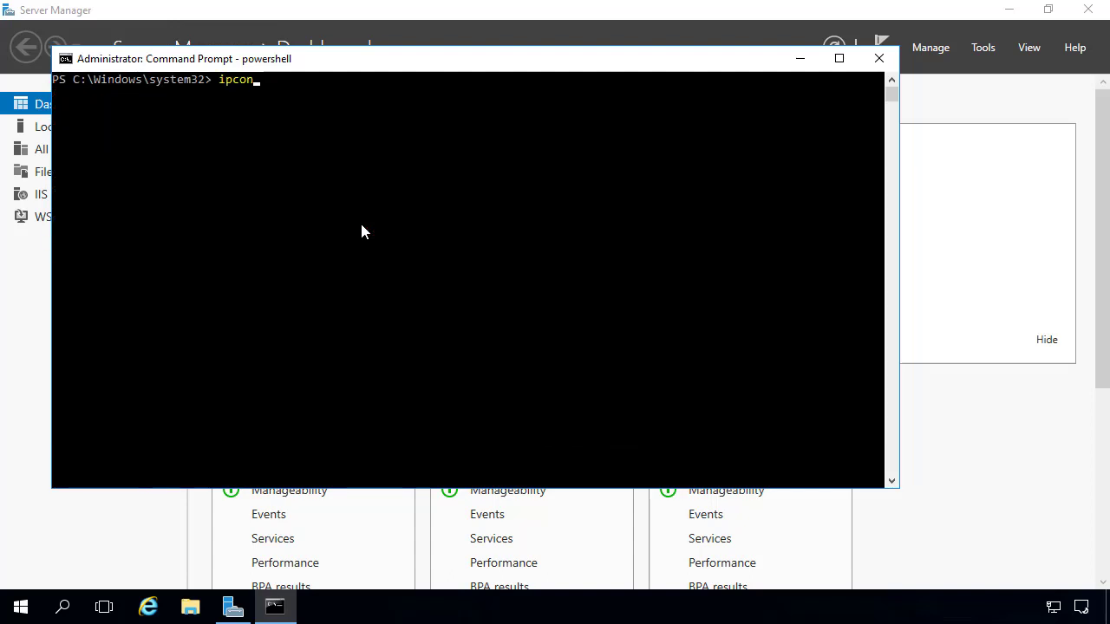
pyautogui.press('Return')
# Copy the IPv4 address 192.168.1.196 into the forwarding rule's Local IP field.
pyautogui.moveTo(324, 204); pyautogui.dragTo(414, 205)
pyautogui.rightClick(414, 206)
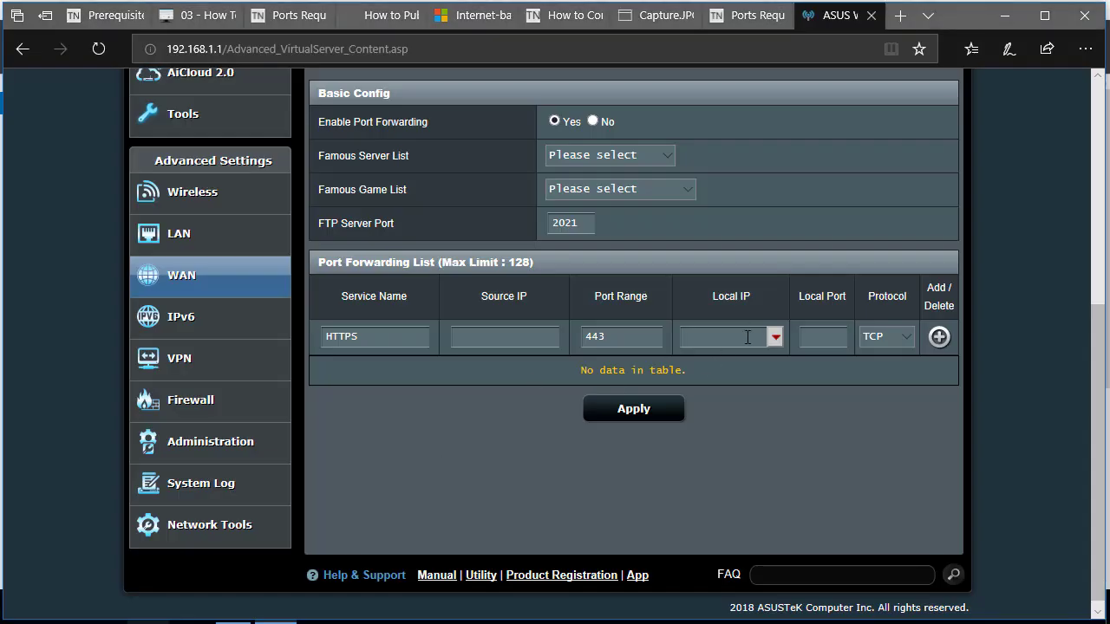
pyautogui.click(748, 337)
pyautogui.hotkey('ctrl', 'v')
# Set the Local Port to 443, add the HTTPS rule to the list, and apply the settings.
pyautogui.click(830, 347)
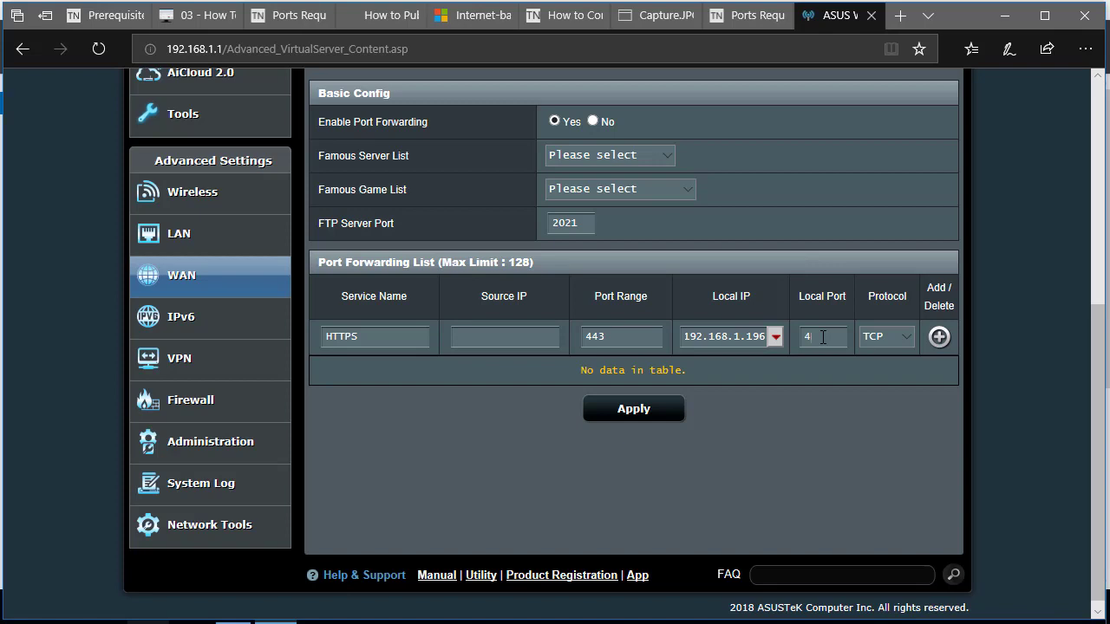
pyautogui.write('433')
pyautogui.press('BackSpace')
pyautogui.press('BackSpace')
pyautogui.write('4')
pyautogui.click(939, 338)
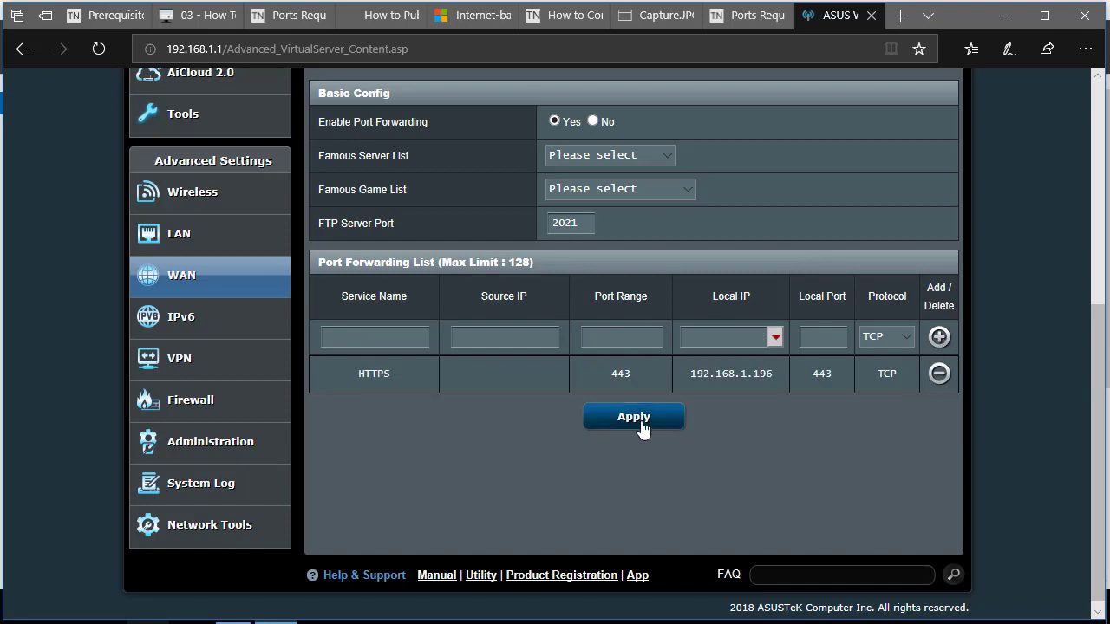
pyautogui.click(642, 424)
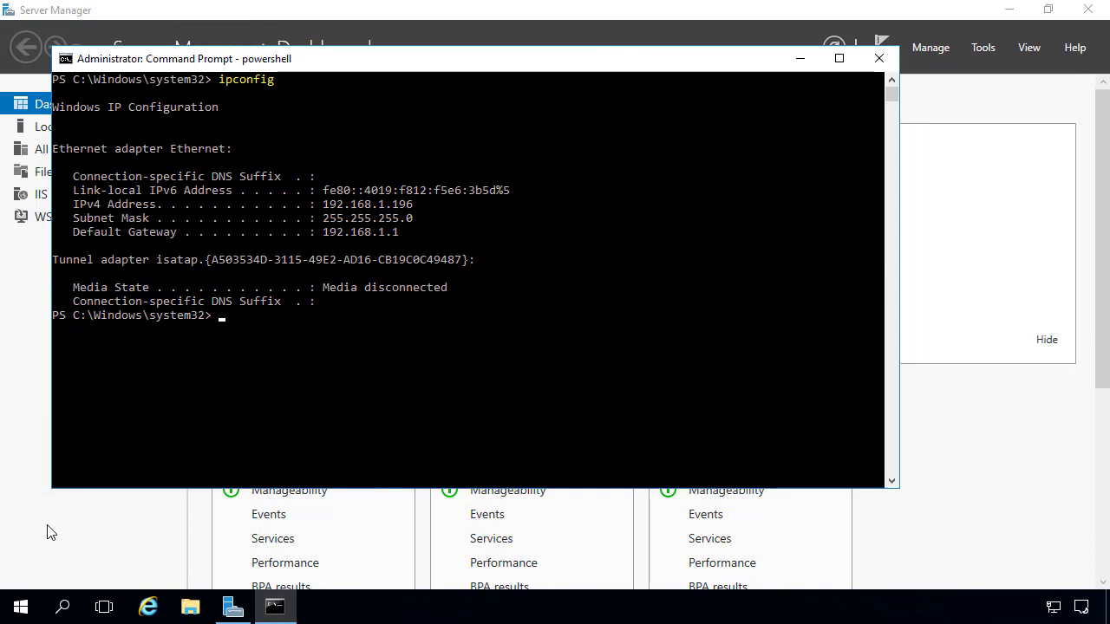
# Open Servers and Site System Roles, select SCCM3.CONTOSO.LOCAL, and widen the Site Code column.
pyautogui.click(78, 511)
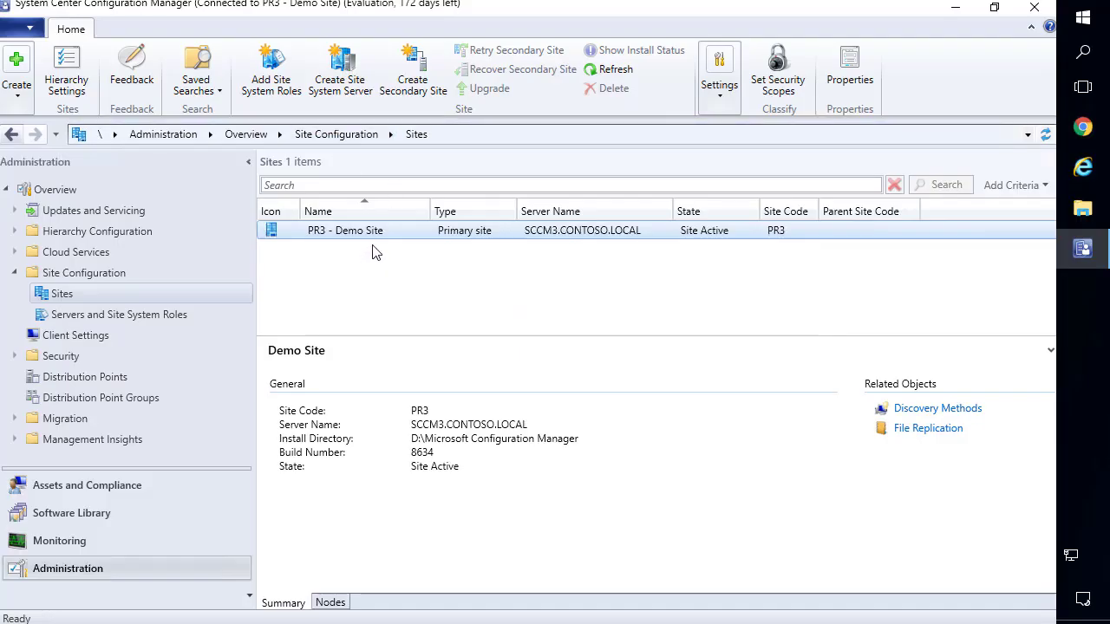
pyautogui.click(147, 316)
pyautogui.click(505, 227)
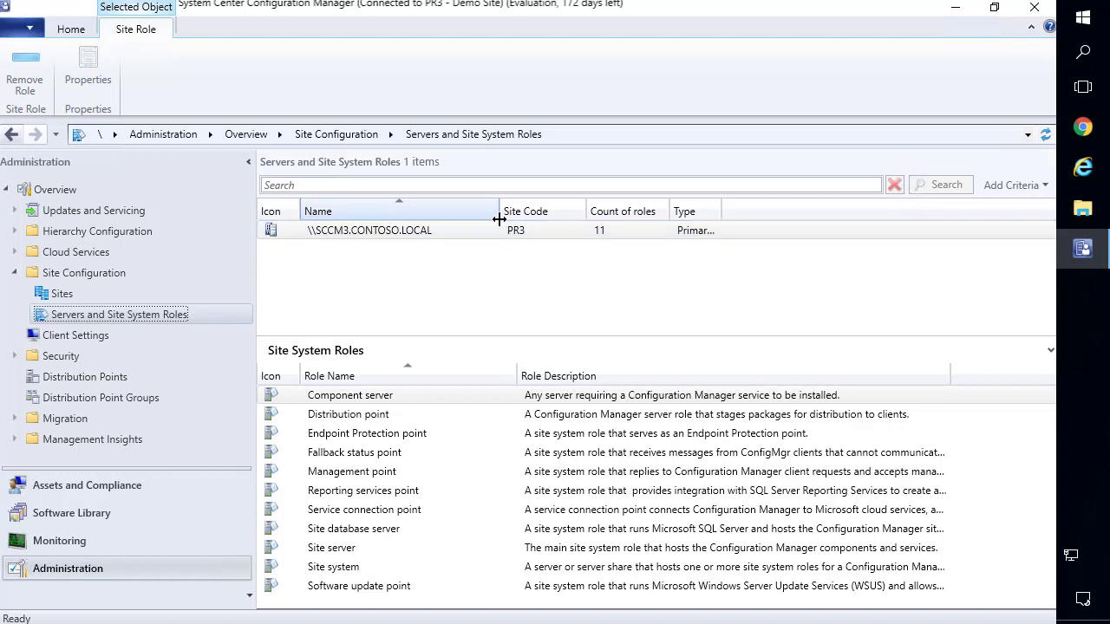
pyautogui.moveTo(587, 211); pyautogui.dragTo(610, 211)
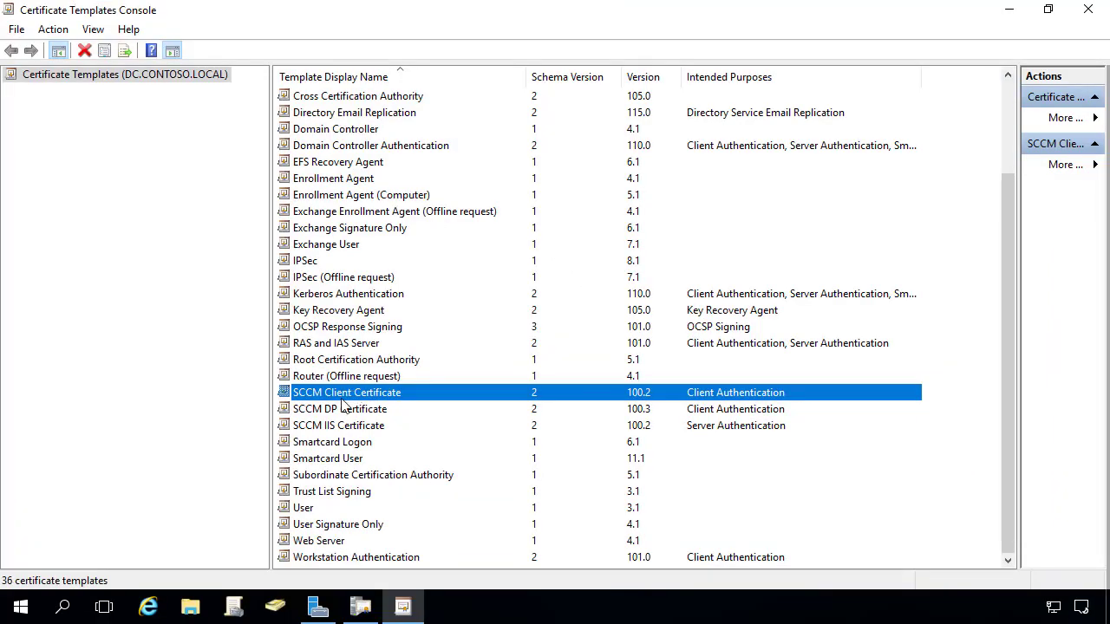
# Review the SCCM DP, SCCM Client and SCCM IIS certificate templates, then switch to Active Directory Users and Computers.
pyautogui.click(347, 408)
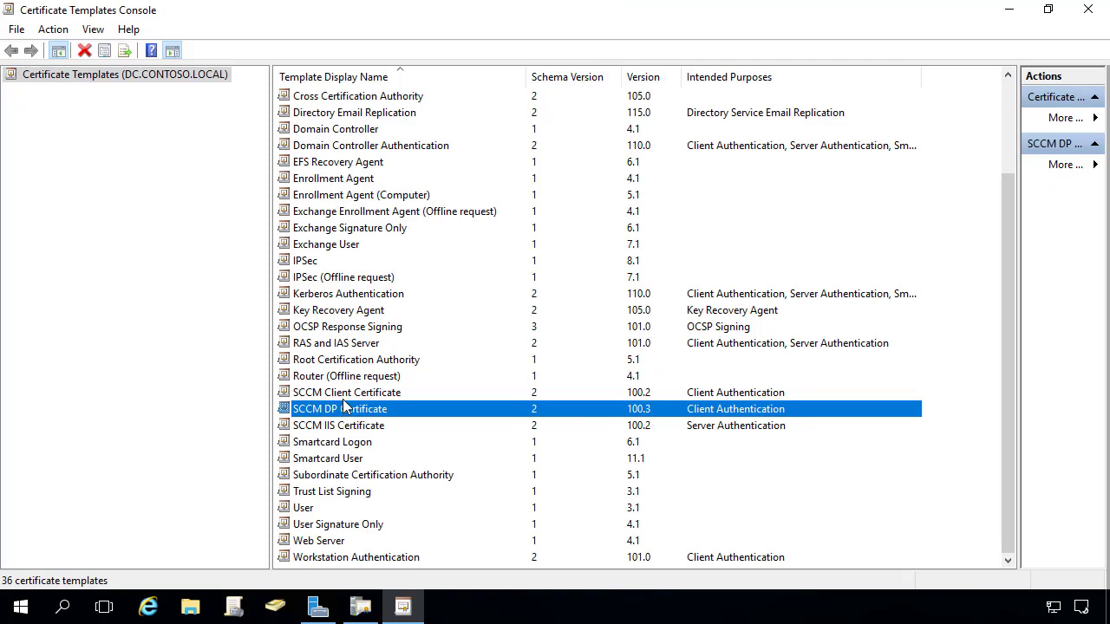
pyautogui.click(346, 397)
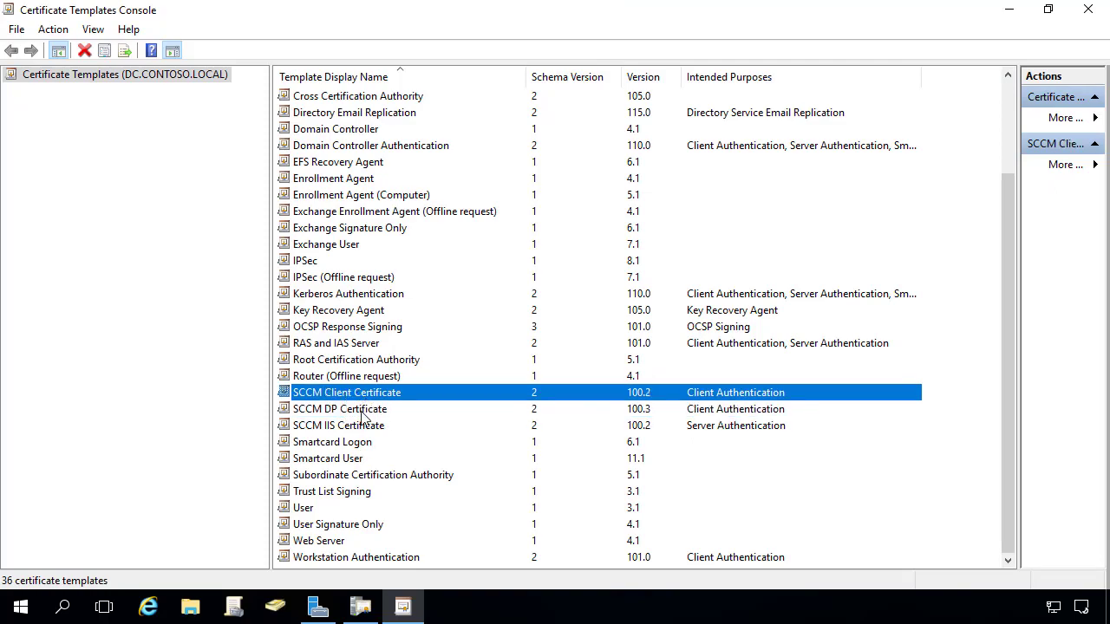
pyautogui.click(353, 426)
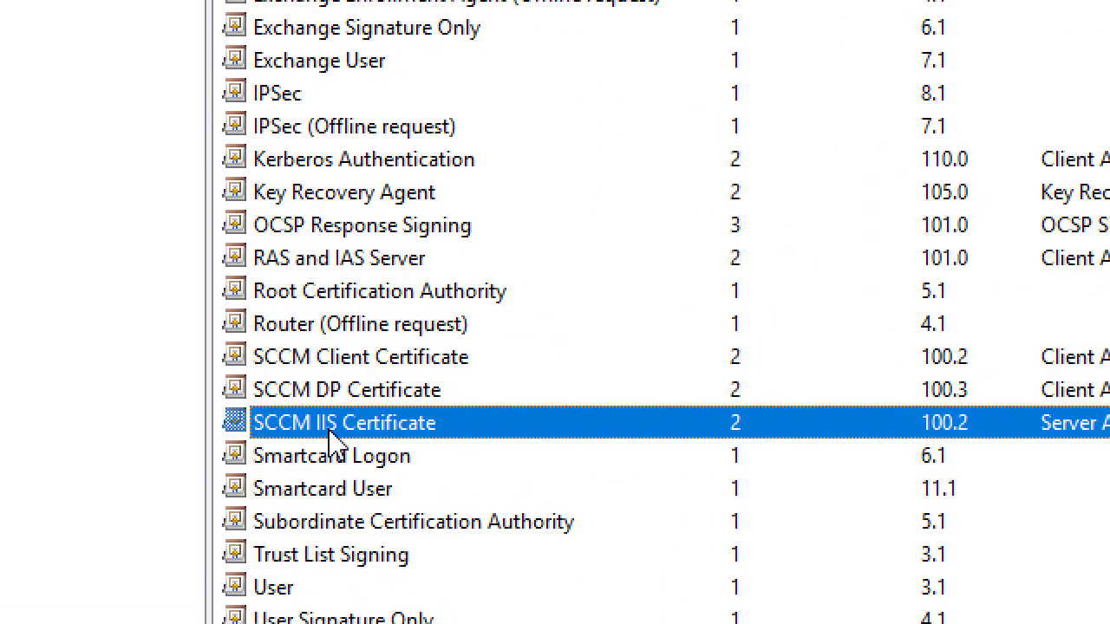
pyautogui.click(284, 610)
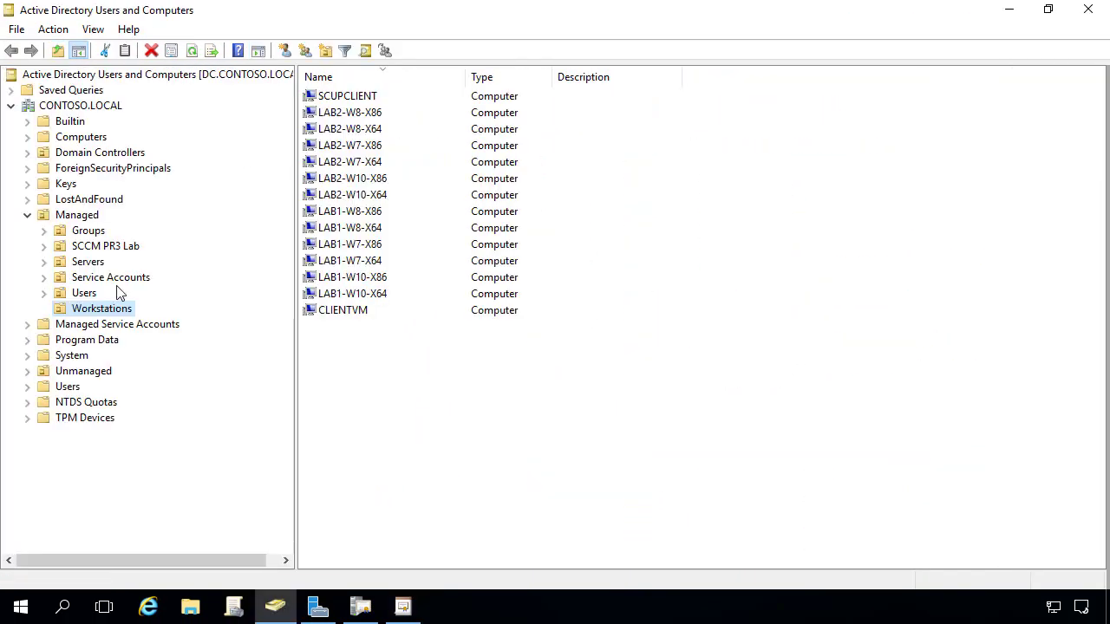
# Add the SCCM-IBCM computer to the Managed SCCM IIS Servers group alongside SCCM3.
pyautogui.click(88, 231)
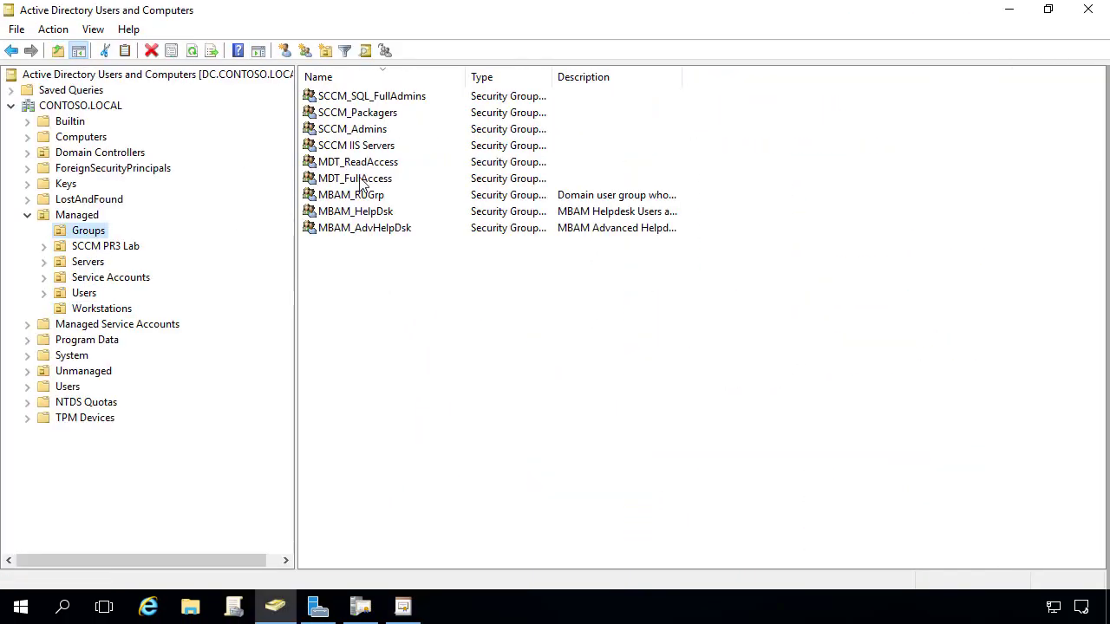
pyautogui.doubleClick(373, 146)
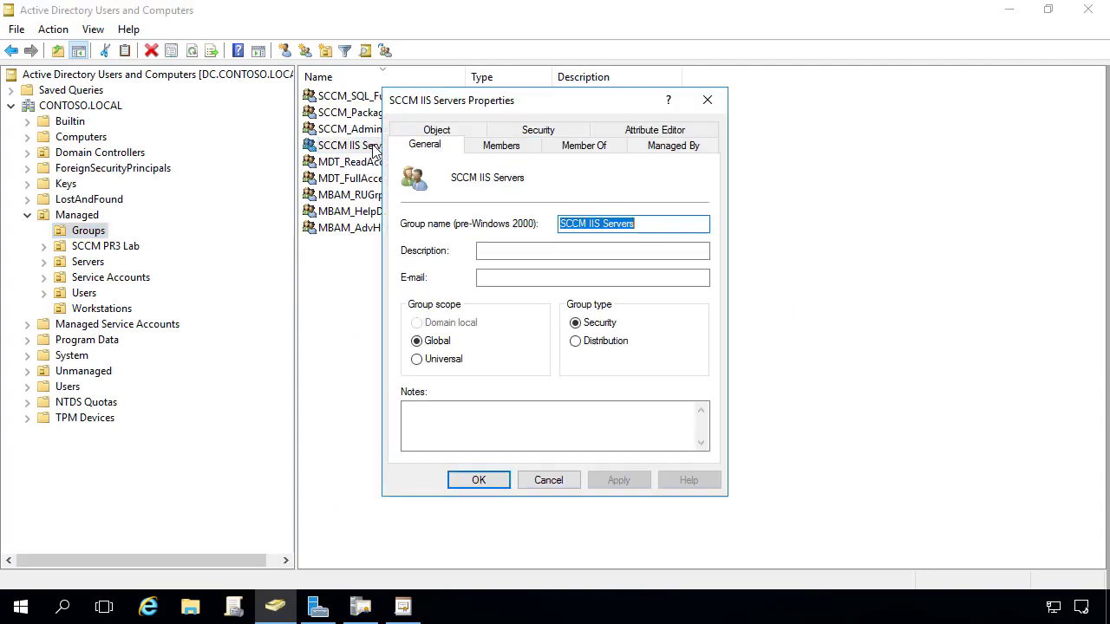
pyautogui.click(500, 146)
pyautogui.click(427, 434)
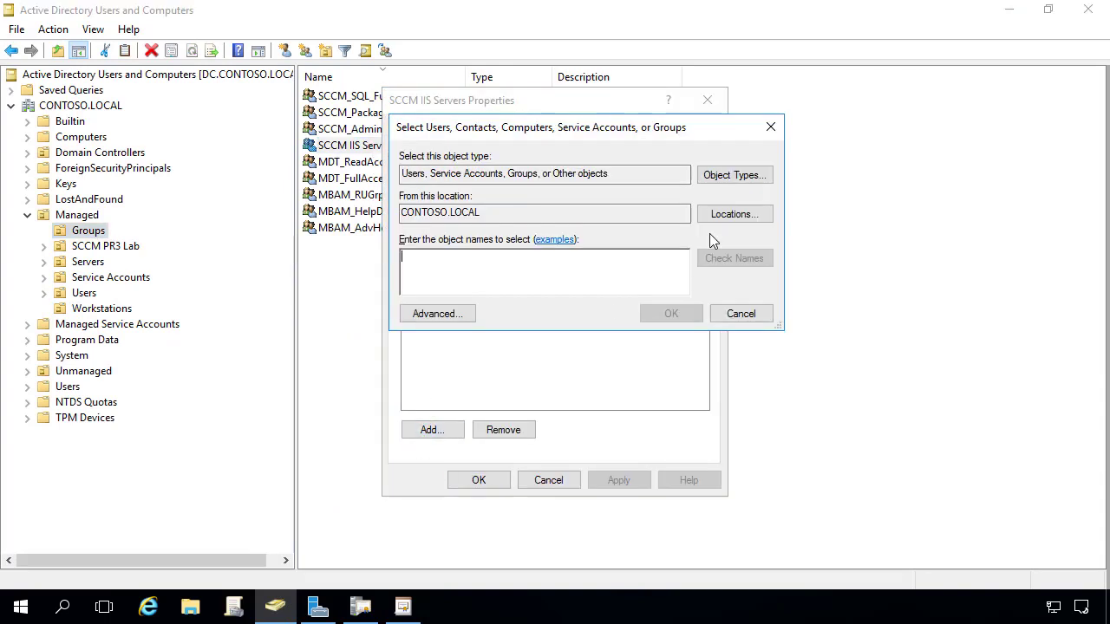
pyautogui.click(735, 175)
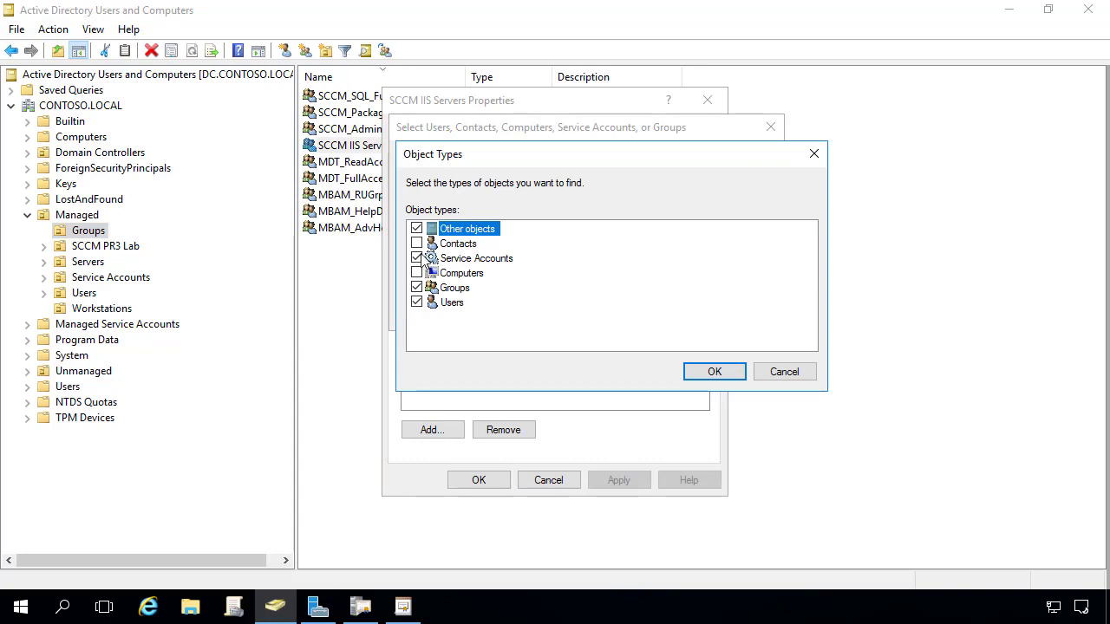
pyautogui.click(417, 273)
pyautogui.press('Return')
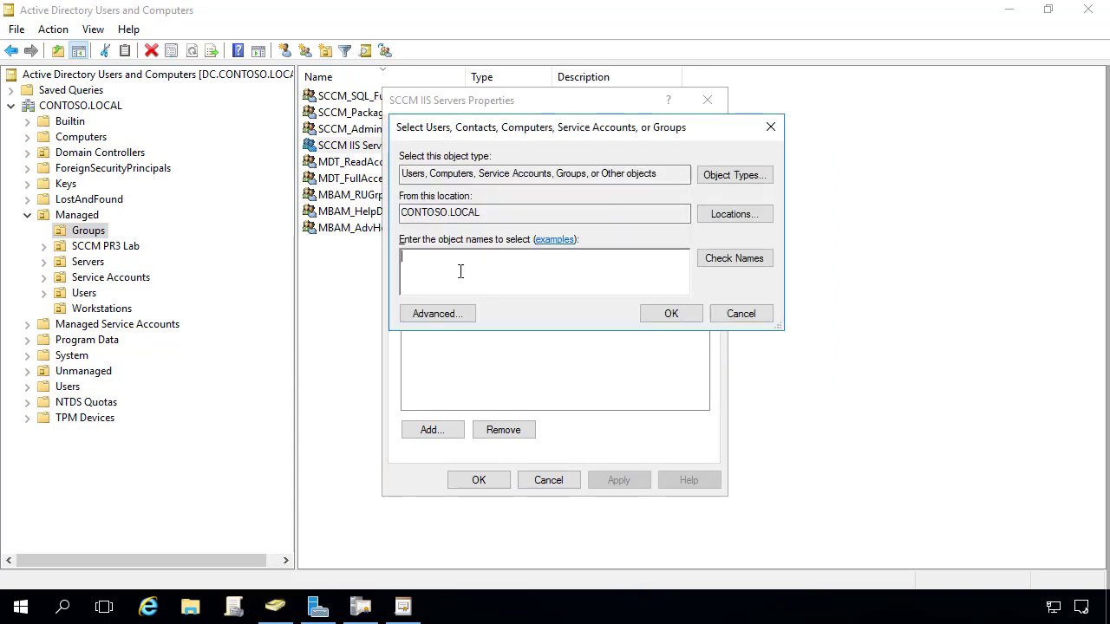
pyautogui.write('SCCM-IB')
pyautogui.press('Return')
pyautogui.click(484, 487)
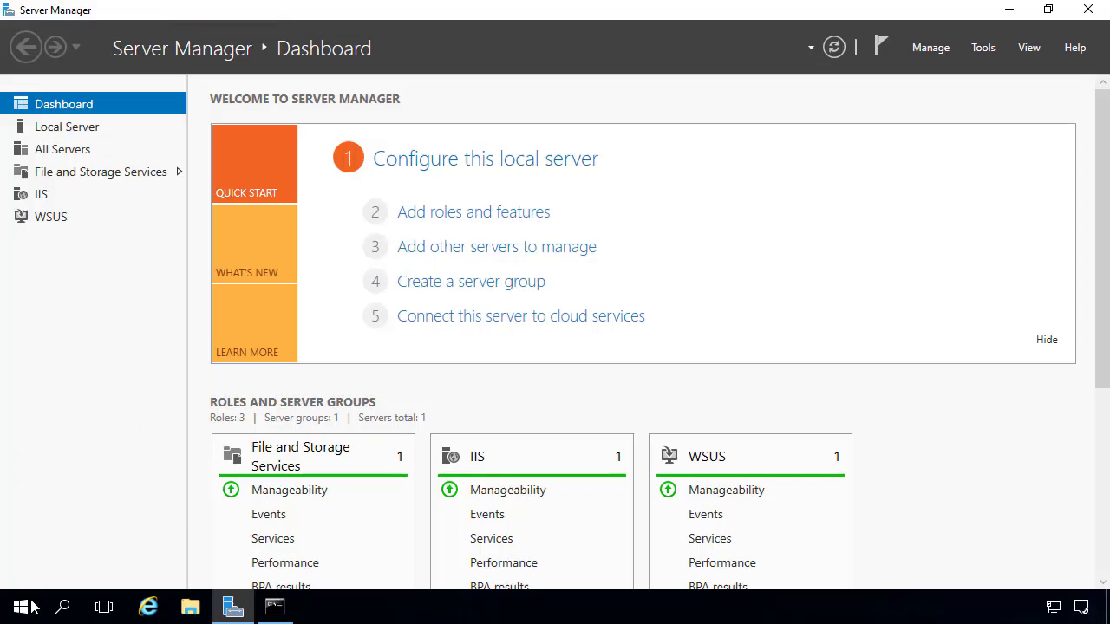
# Restart the server from the Start menu power options, confirming the shutdown reason.
pyautogui.click(21, 607)
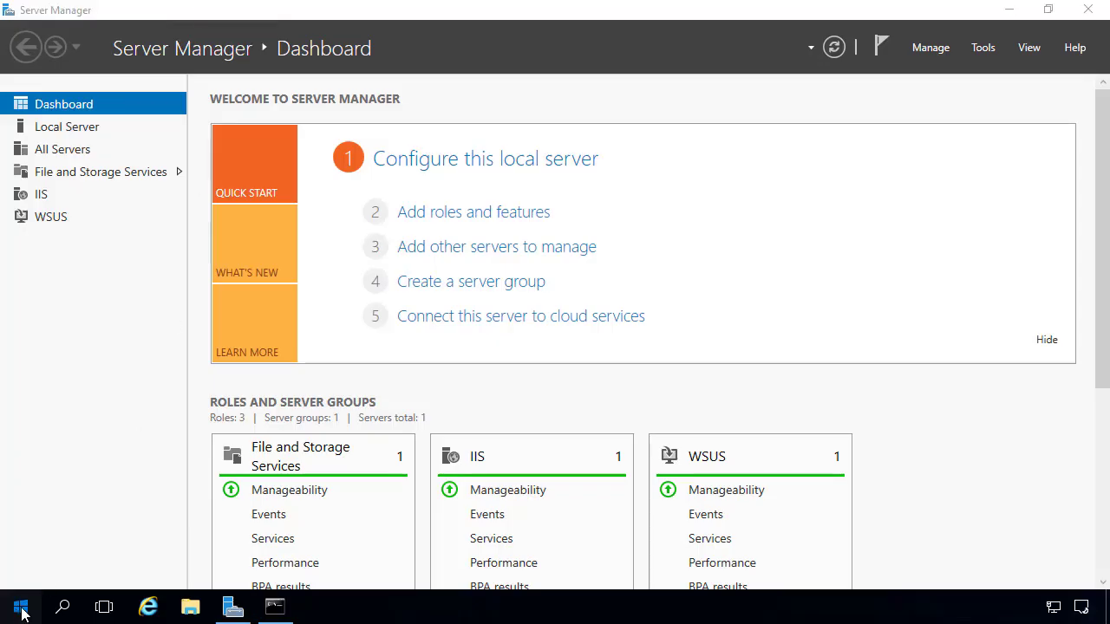
pyautogui.click(23, 575)
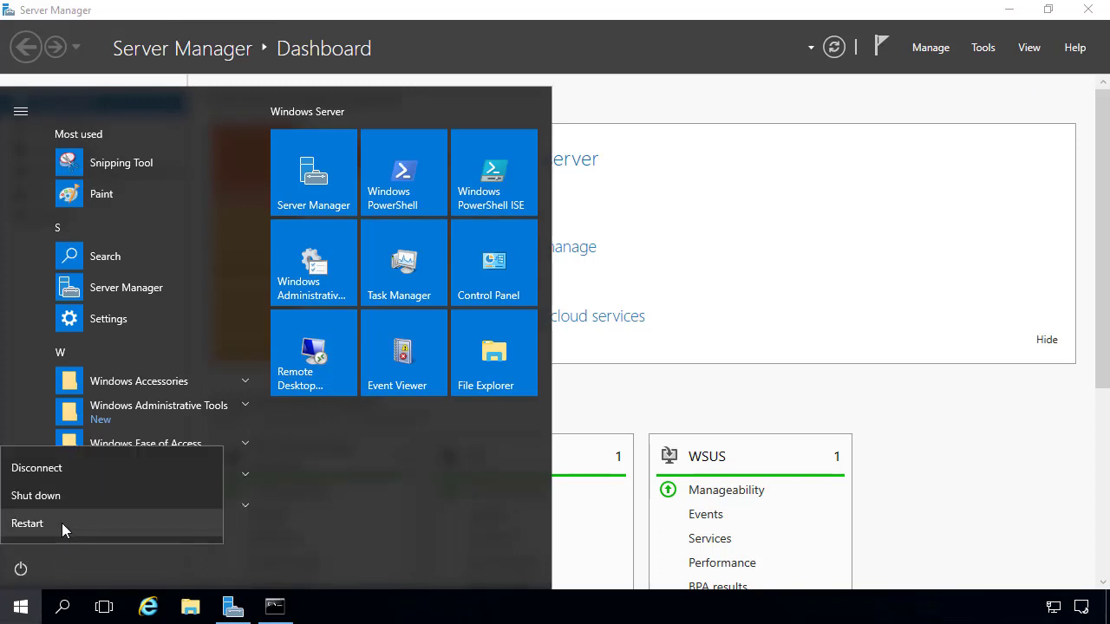
pyautogui.click(62, 495)
pyautogui.click(287, 519)
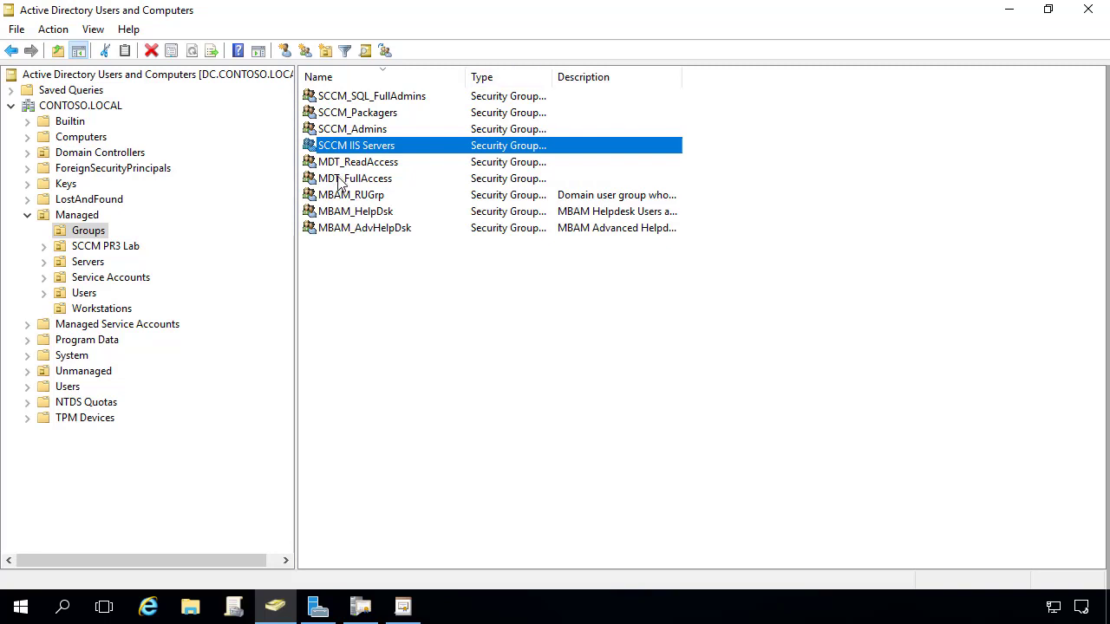
# Clear the group selection and return to the Certificate Templates Console template list.
pyautogui.click(467, 373)
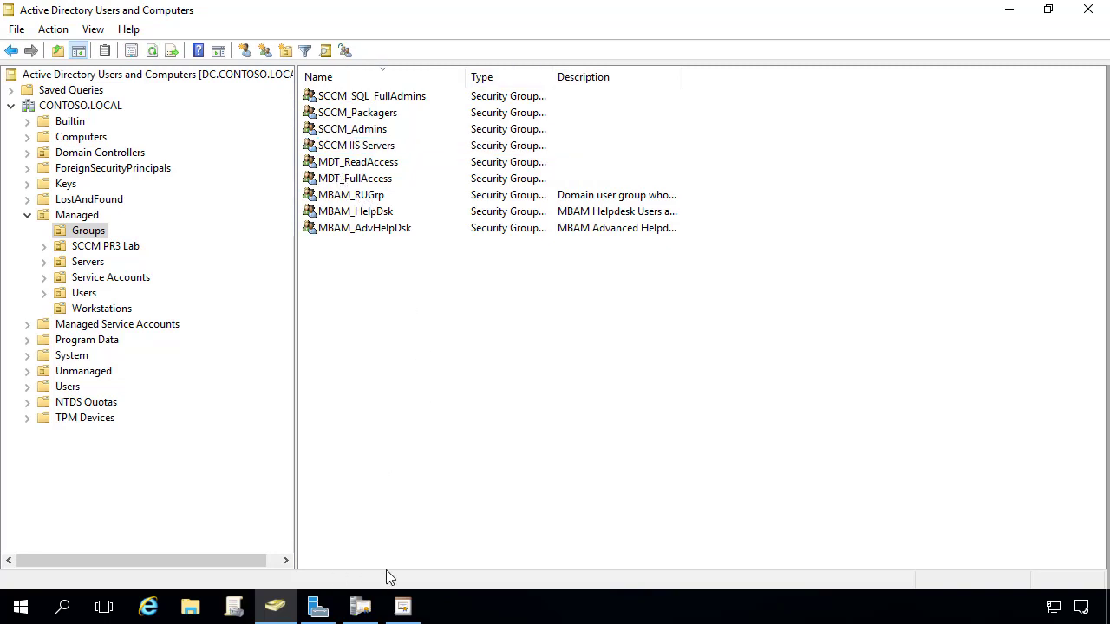
pyautogui.click(408, 607)
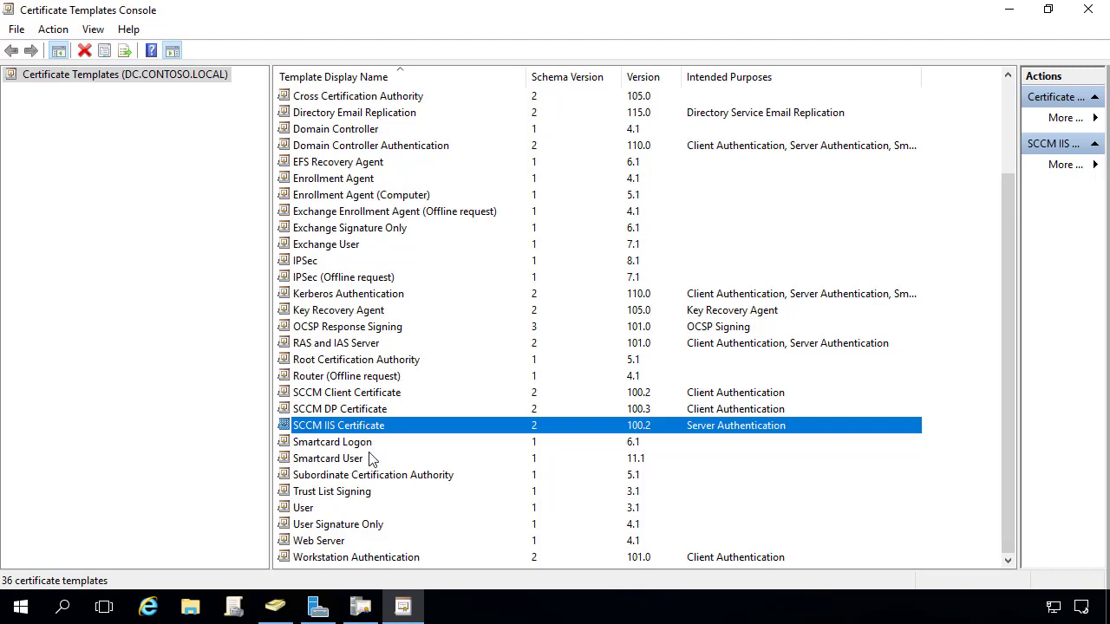
# Duplicate SCCM IIS Certificate as 'SCCM IIS Certificate - DMZ' with an exportable private key.
pyautogui.rightClick(360, 429)
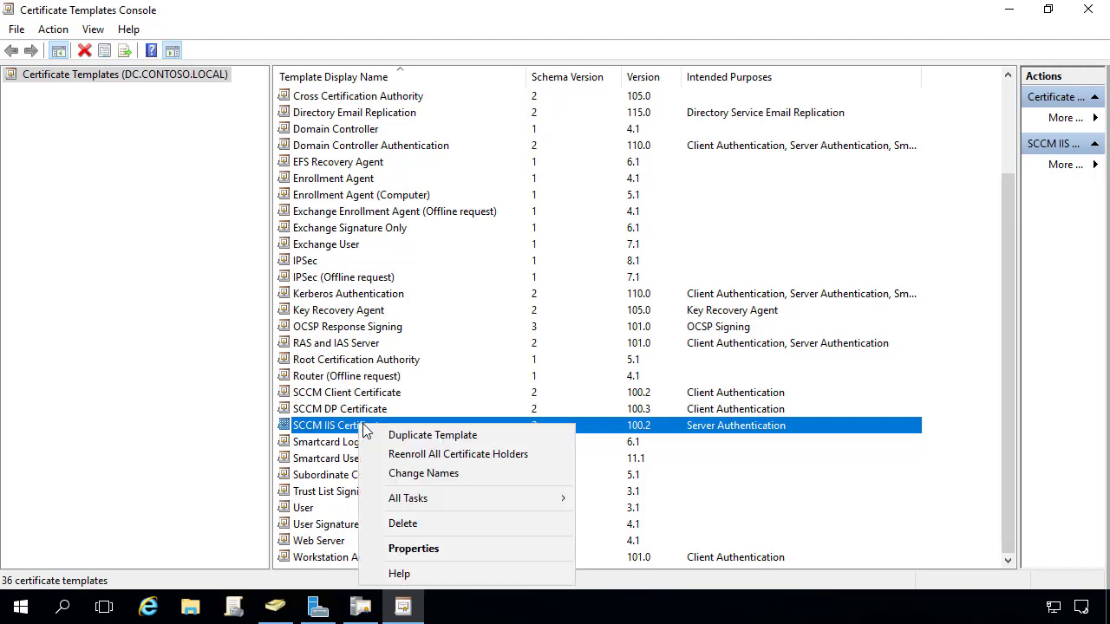
pyautogui.click(403, 433)
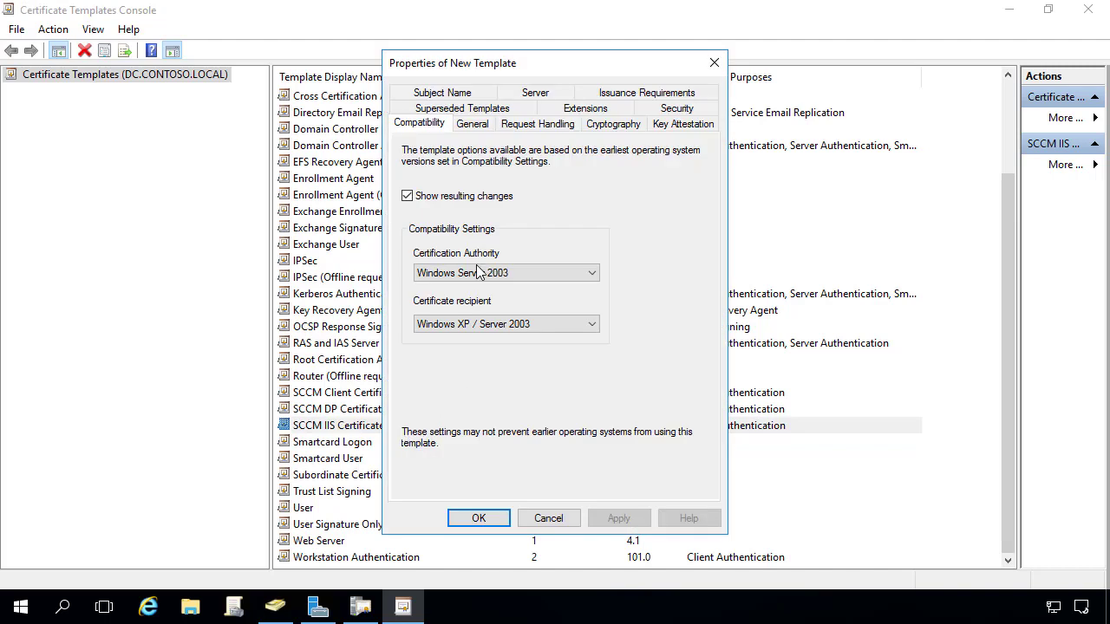
pyautogui.click(479, 125)
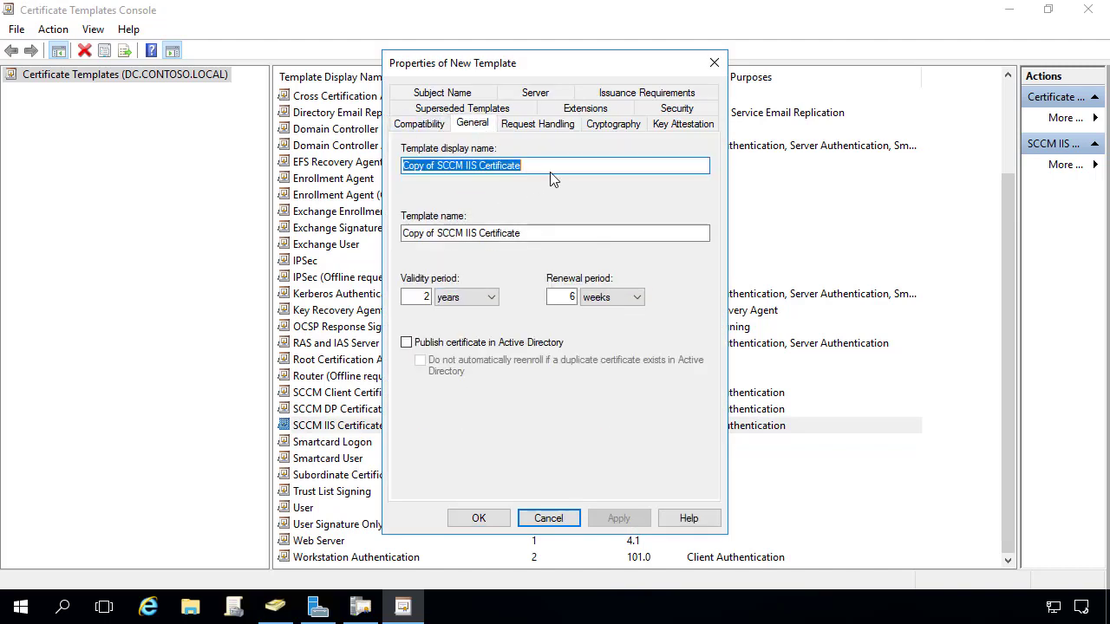
pyautogui.click(440, 168)
pyautogui.hotkey('shift', 'Home')
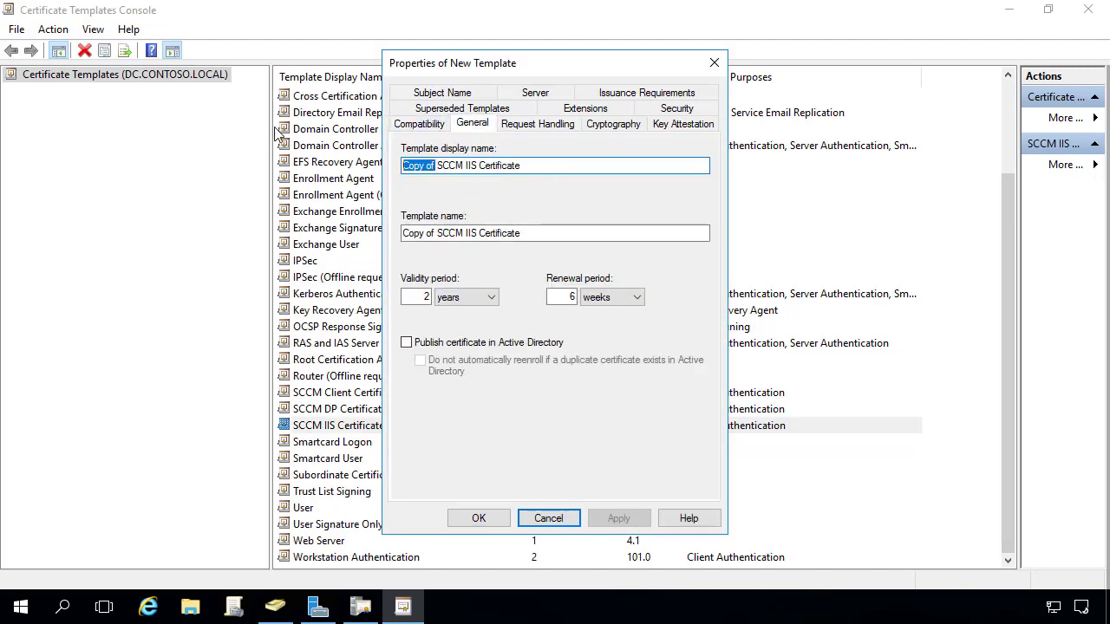
pyautogui.press('BackSpace')
pyautogui.click(522, 164)
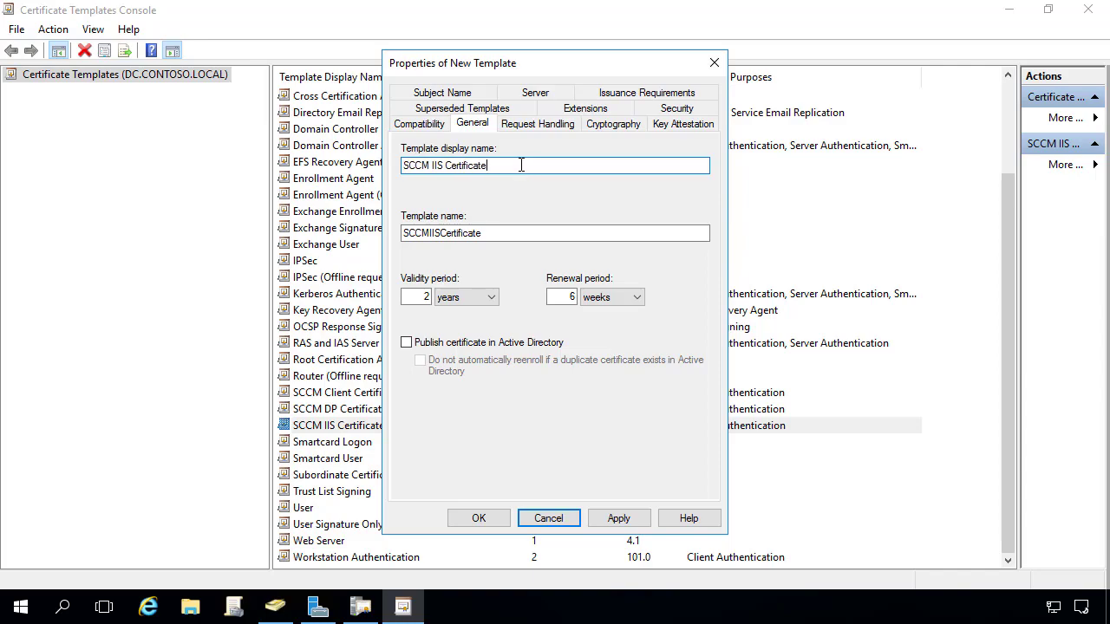
pyautogui.write('- ')
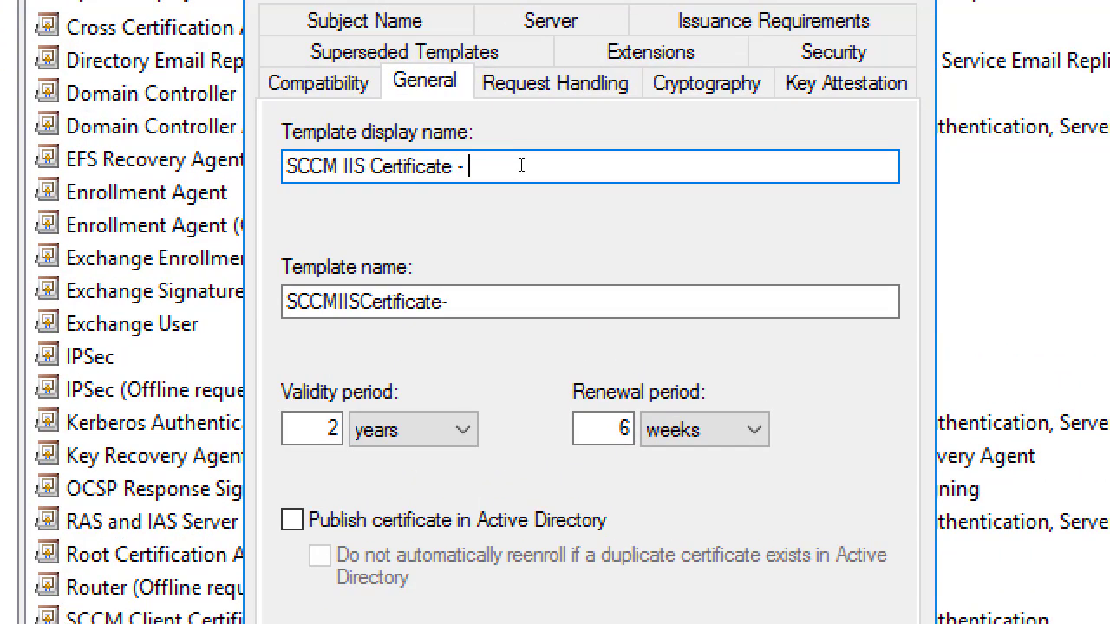
pyautogui.write('DMZ')
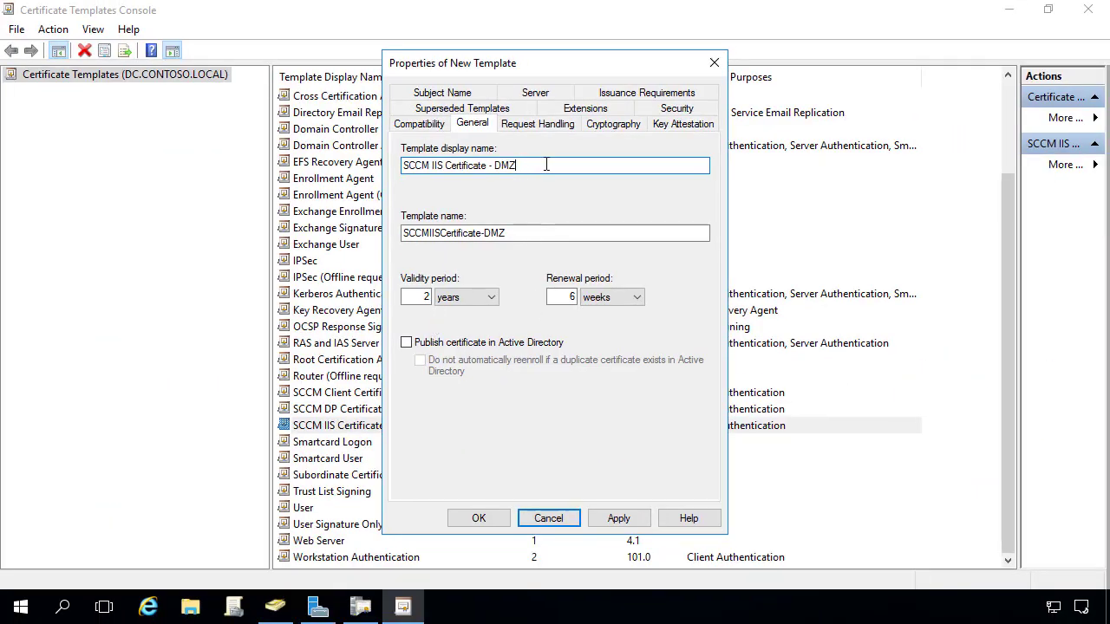
pyautogui.click(548, 126)
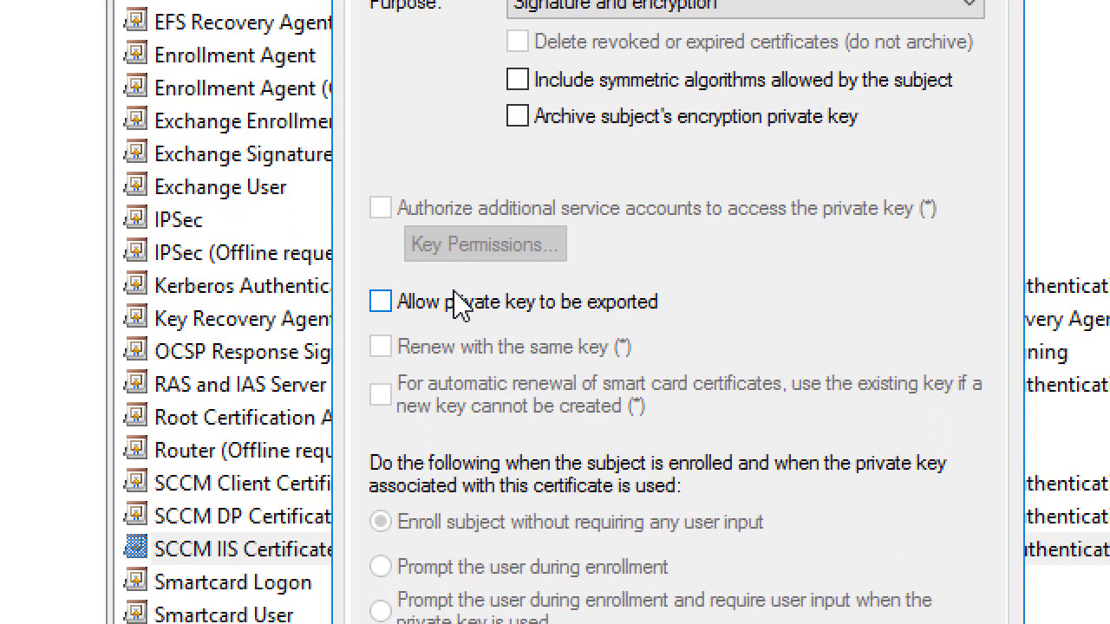
pyautogui.click(439, 305)
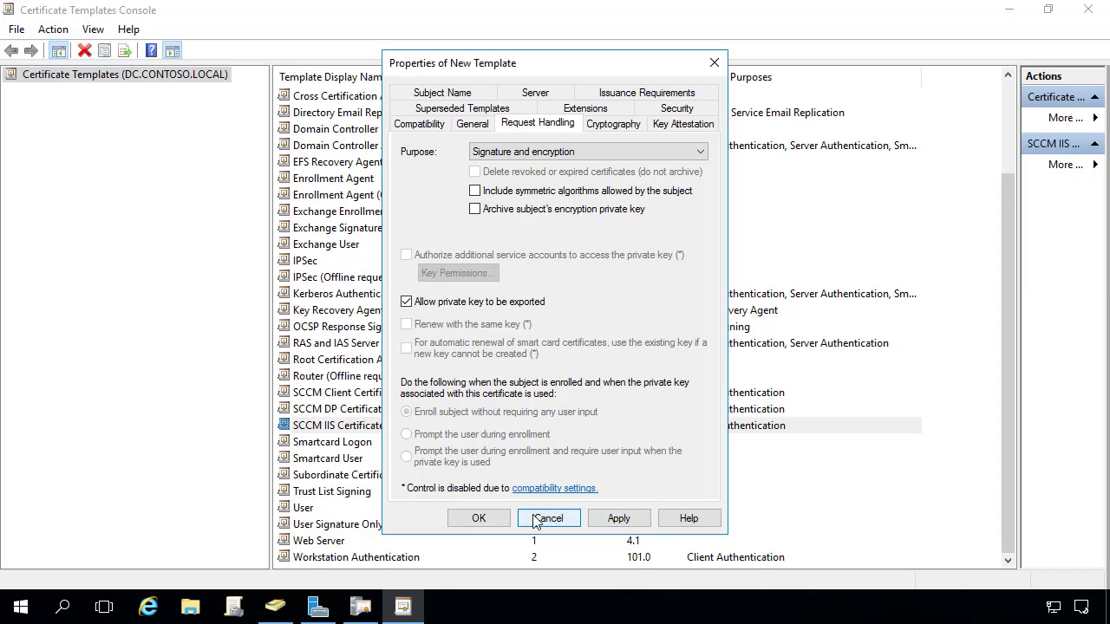
# Grant SCCM IIS Servers permissions on the DMZ template's Security tab and save it.
pyautogui.click(677, 109)
pyautogui.click(607, 293)
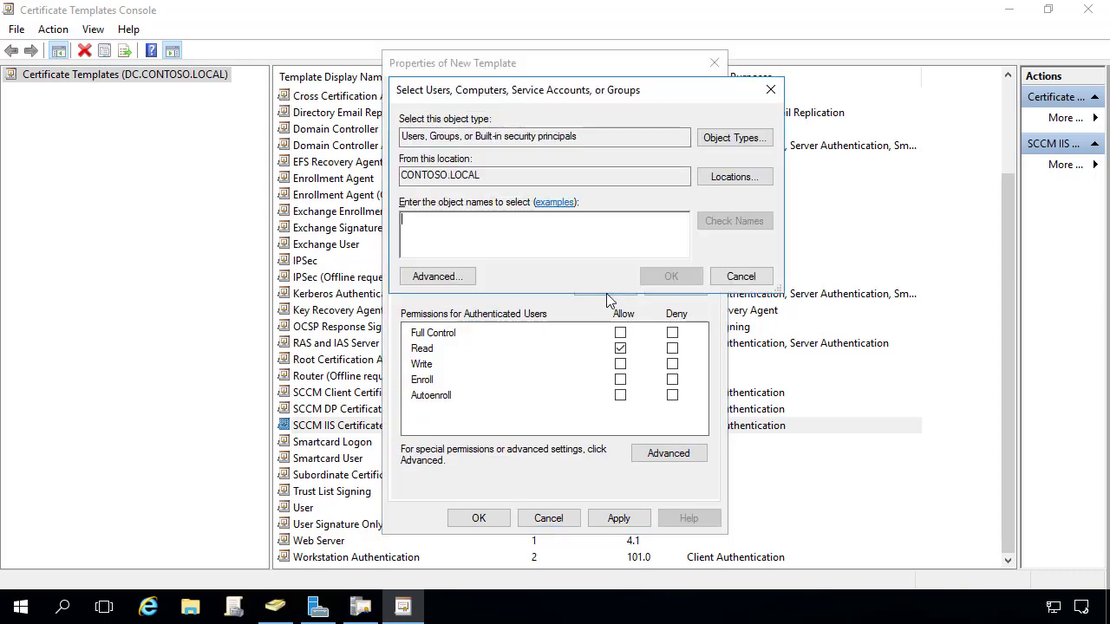
pyautogui.write('sccm i')
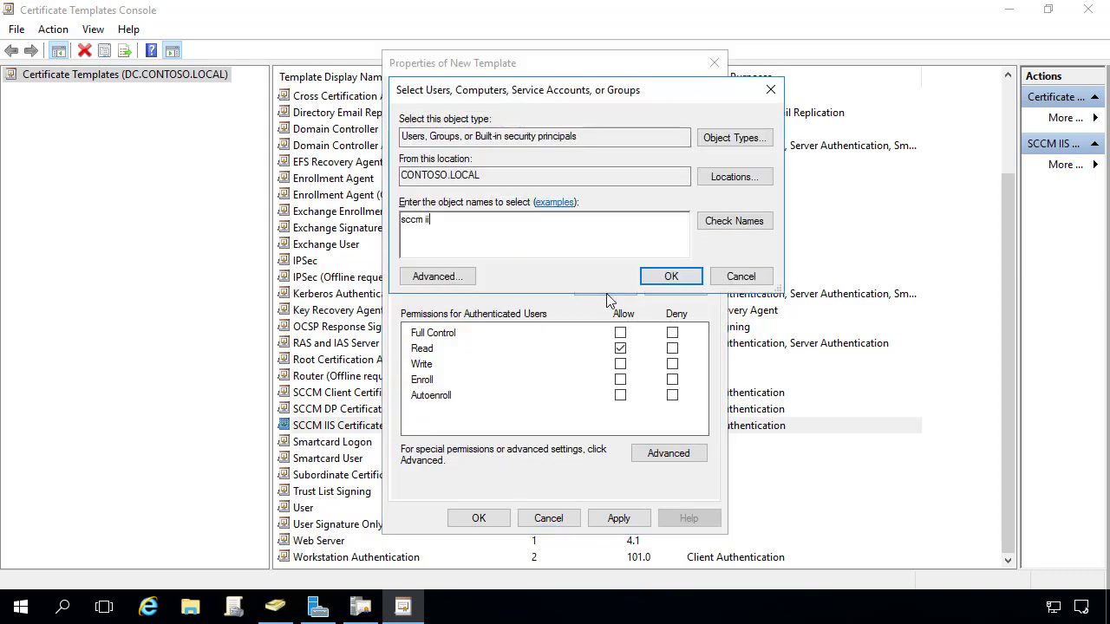
pyautogui.press('Return')
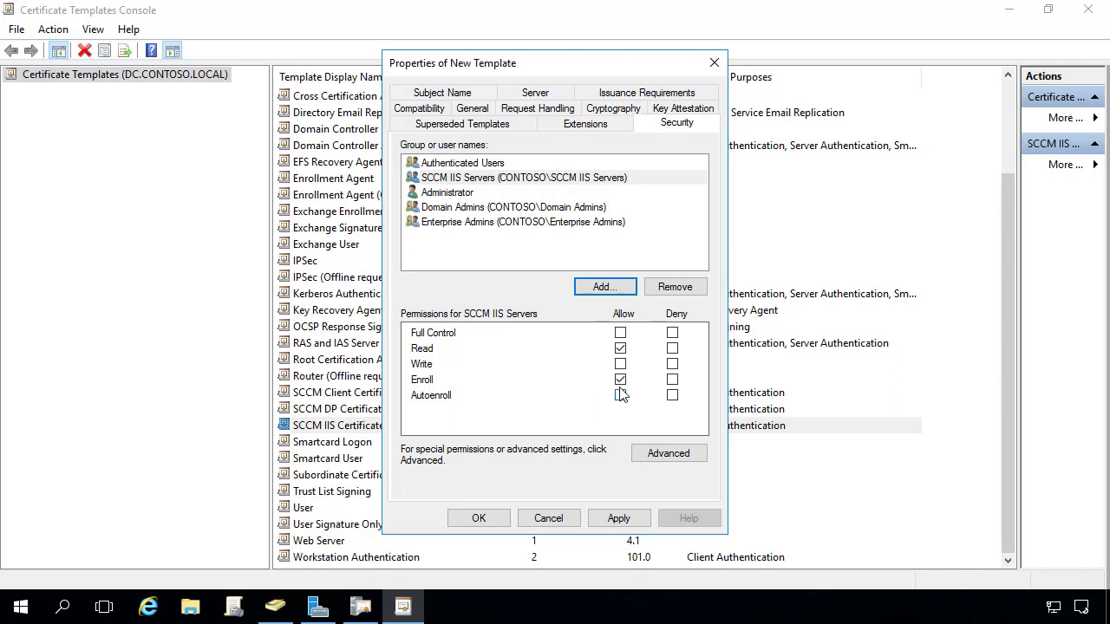
pyautogui.click(487, 521)
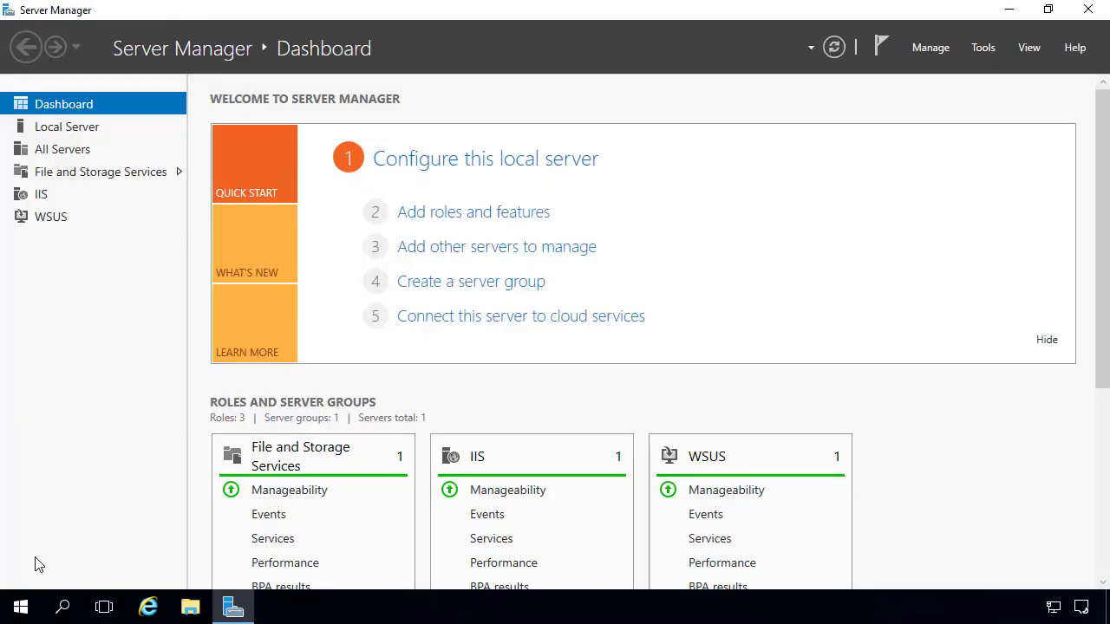
# Launch mmc from Start with administrator rights.
pyautogui.click(28, 612)
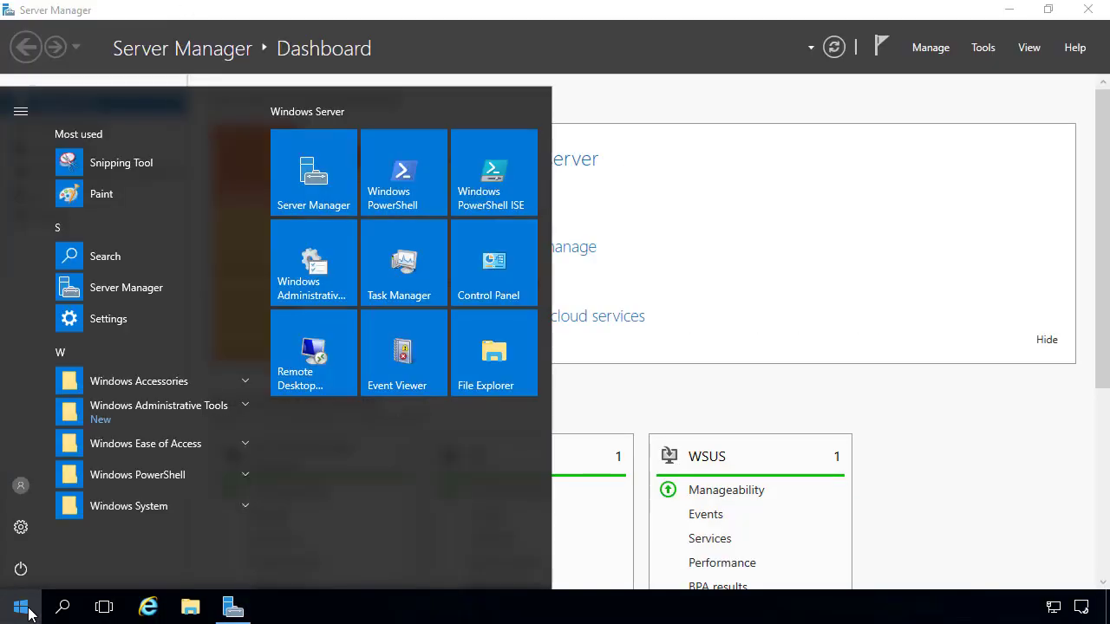
pyautogui.write('mmc')
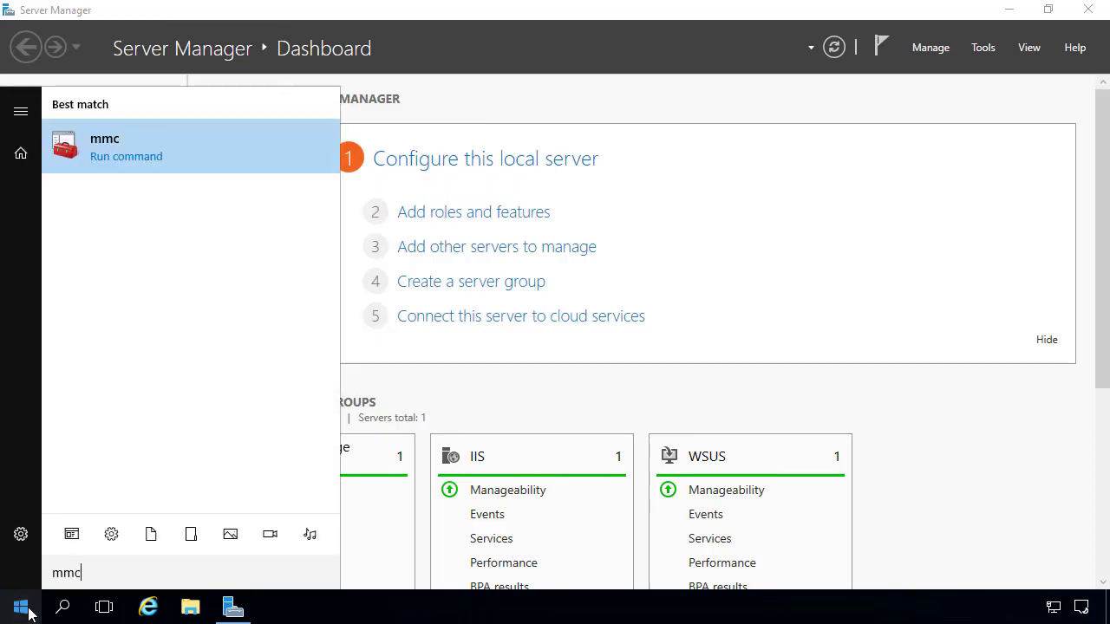
pyautogui.press('Return')
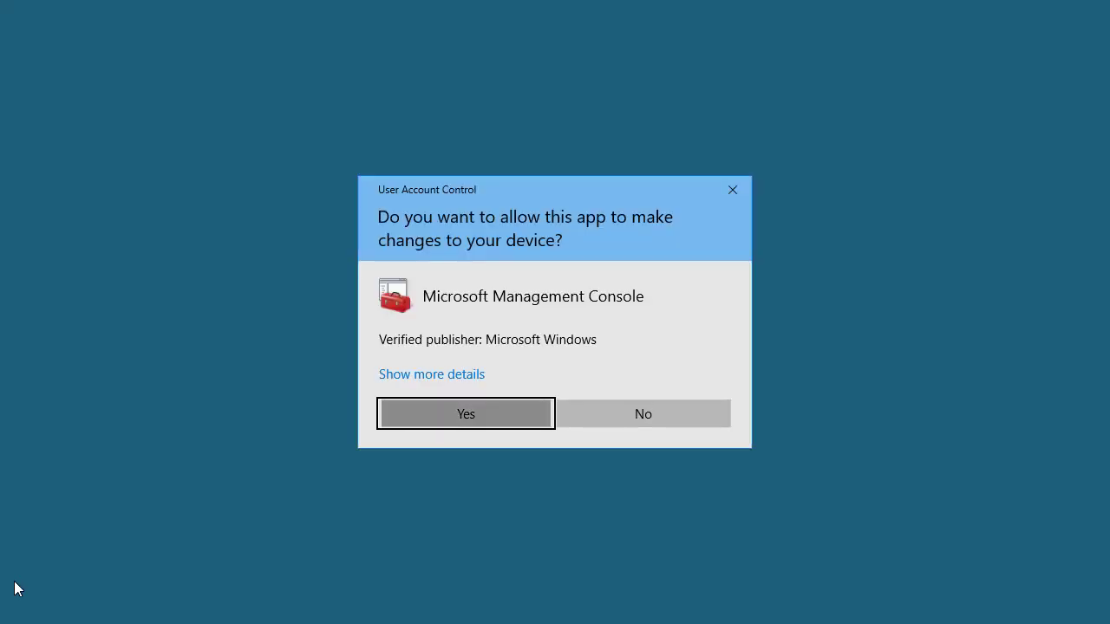
pyautogui.press('Return')
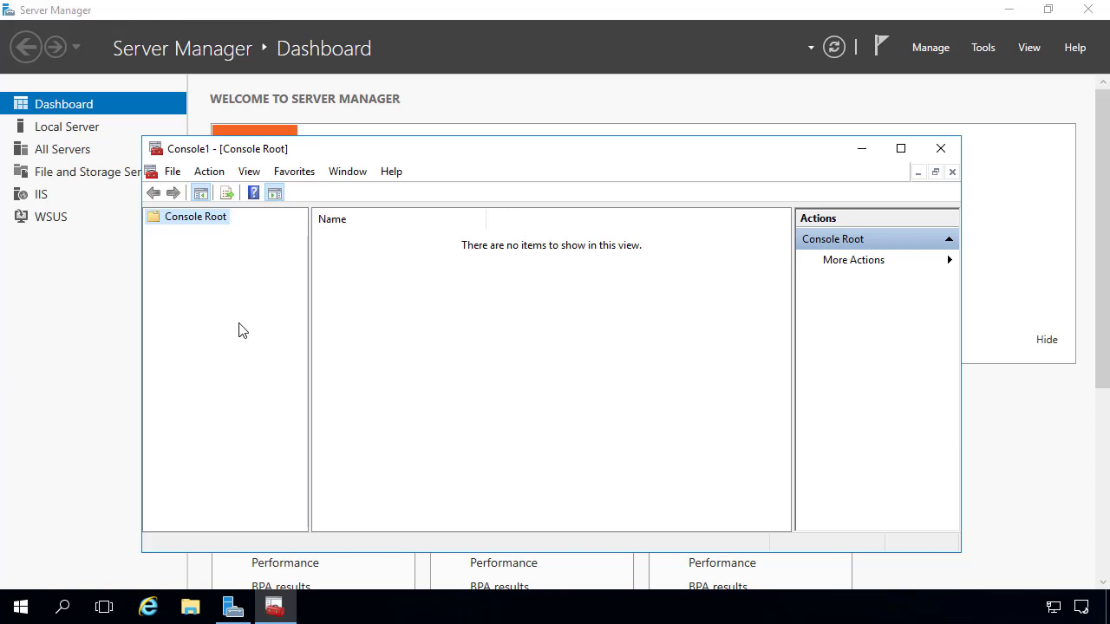
# Add the Certificates snap-in for the local computer account to the console.
pyautogui.click(173, 173)
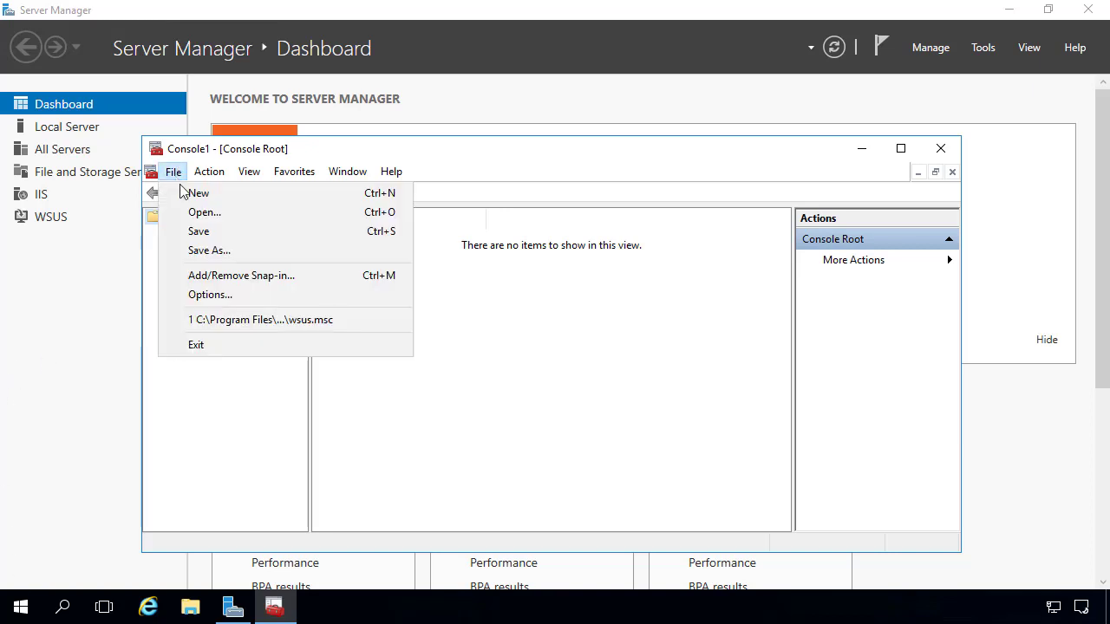
pyautogui.click(239, 277)
pyautogui.click(334, 279)
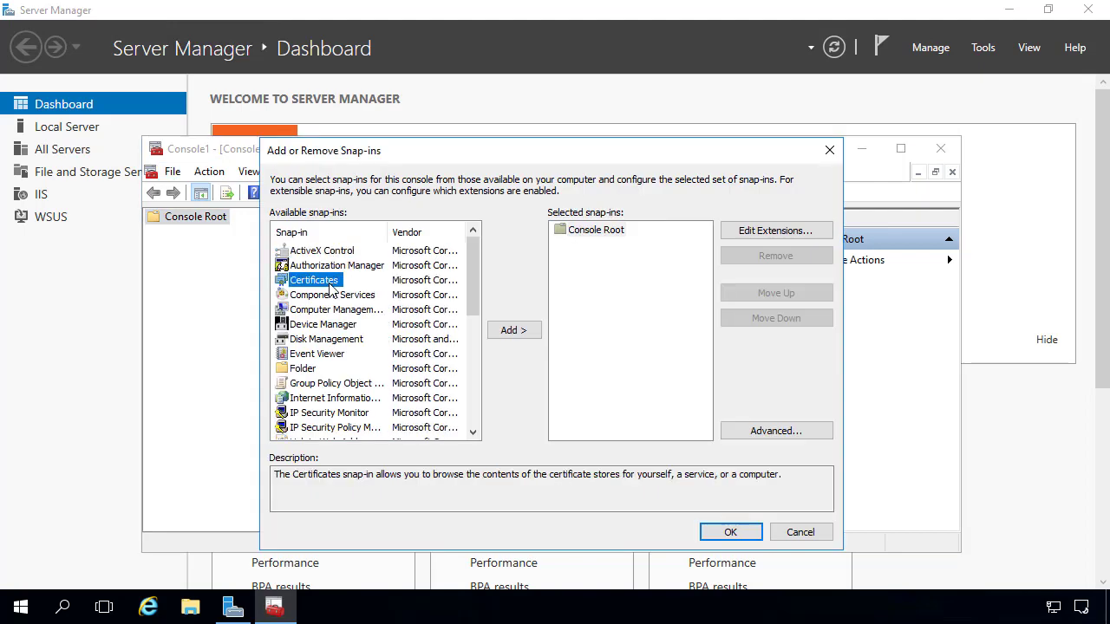
pyautogui.click(510, 330)
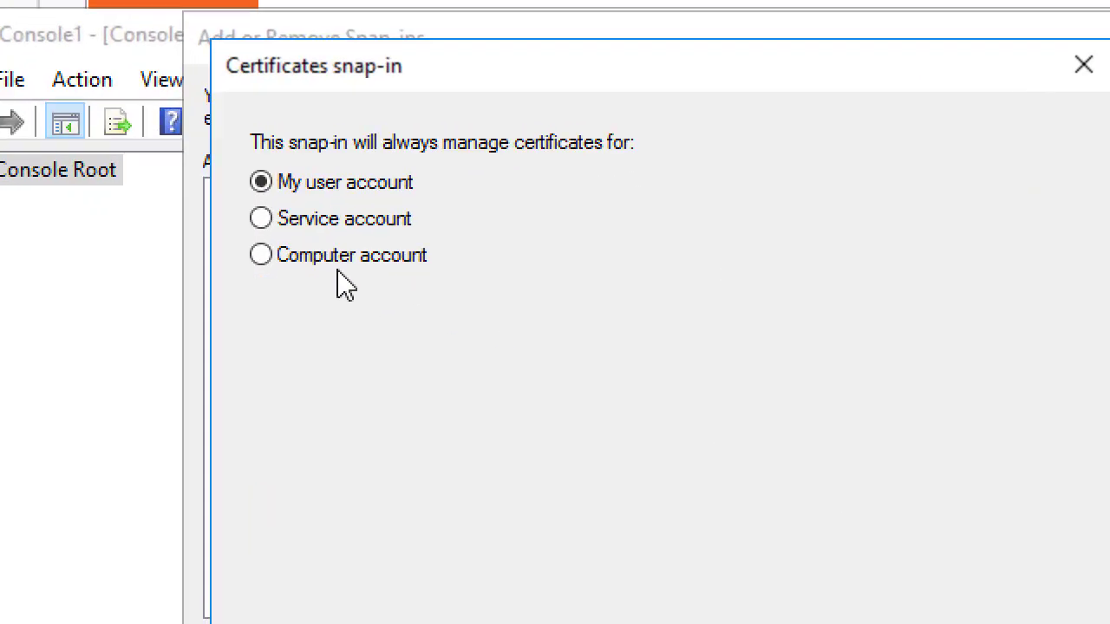
pyautogui.click(338, 260)
pyautogui.press('Return')
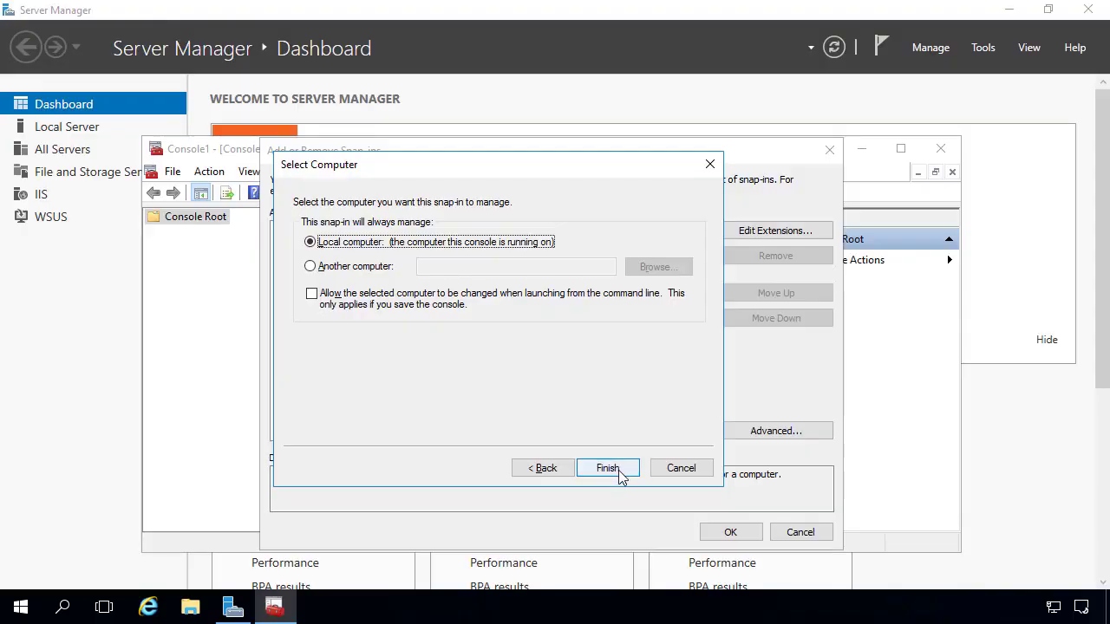
pyautogui.click(608, 468)
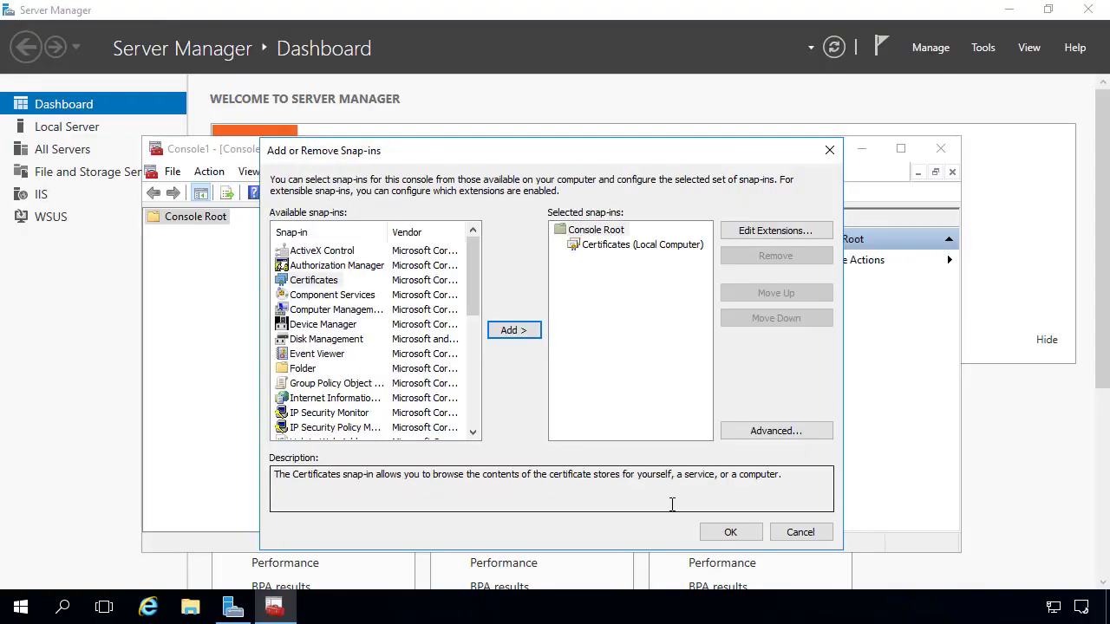
pyautogui.click(728, 533)
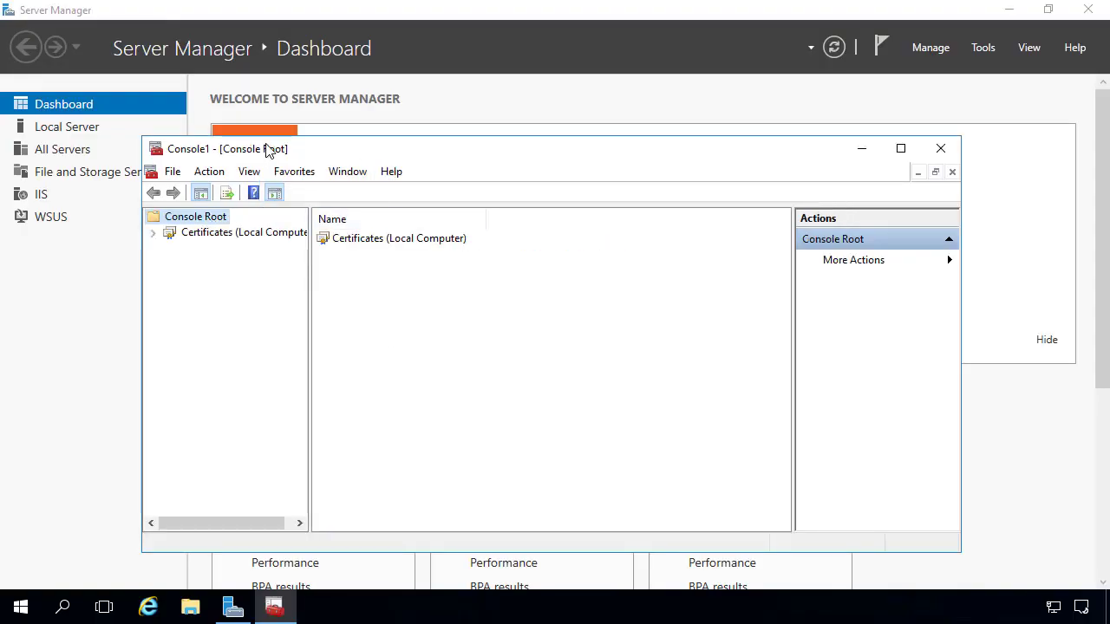
# Maximize the console, widen the tree and open the Personal certificate store.
pyautogui.doubleClick(268, 149)
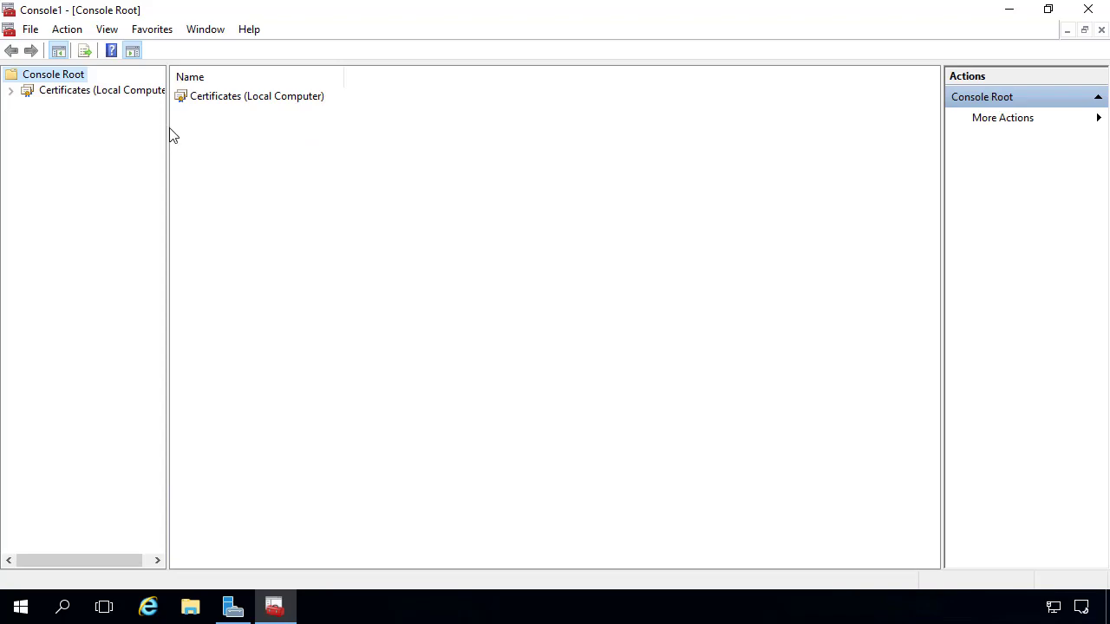
pyautogui.moveTo(169, 128); pyautogui.dragTo(286, 127)
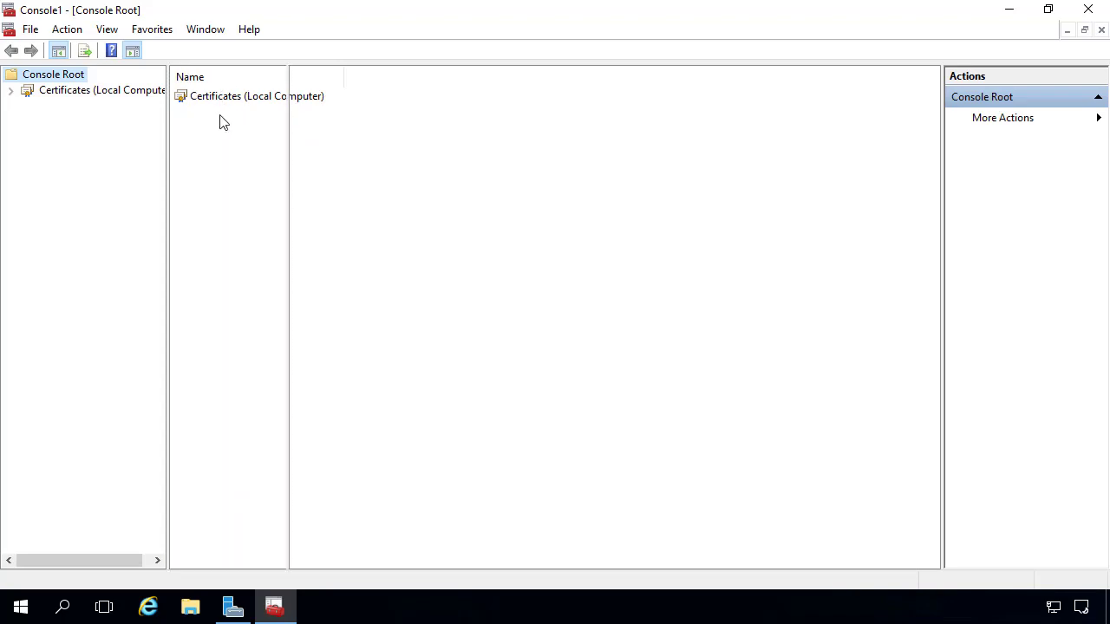
pyautogui.click(10, 90)
pyautogui.click(54, 106)
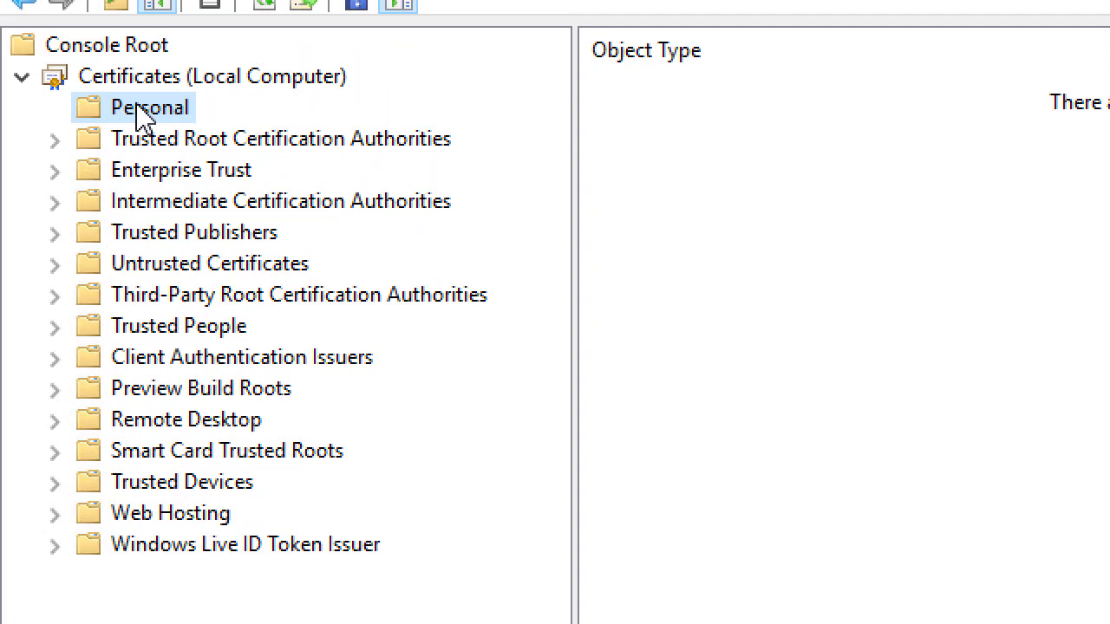
# Request a new certificate under Active Directory Enrollment Policy, selecting the SCCM IIS Certificate template.
pyautogui.rightClick(148, 117)
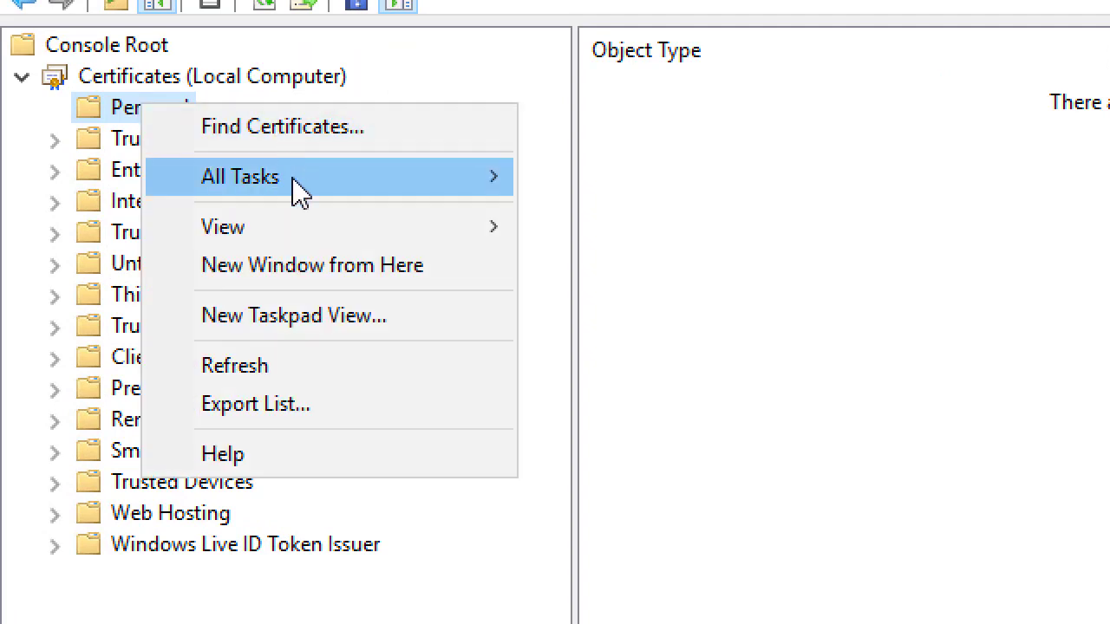
pyautogui.moveTo(295, 183)
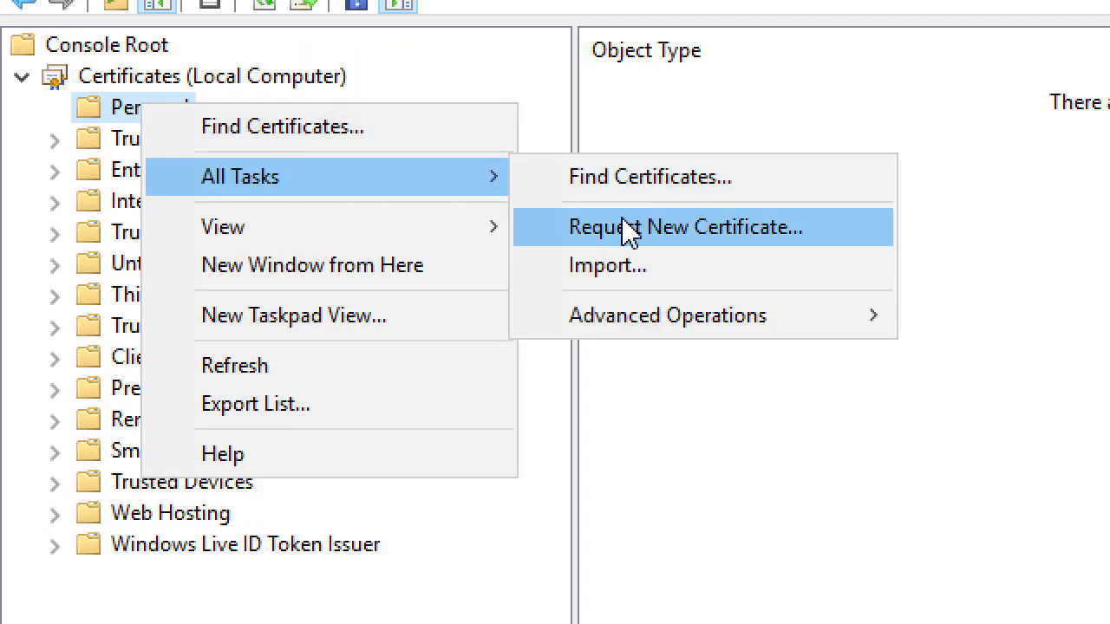
pyautogui.click(626, 230)
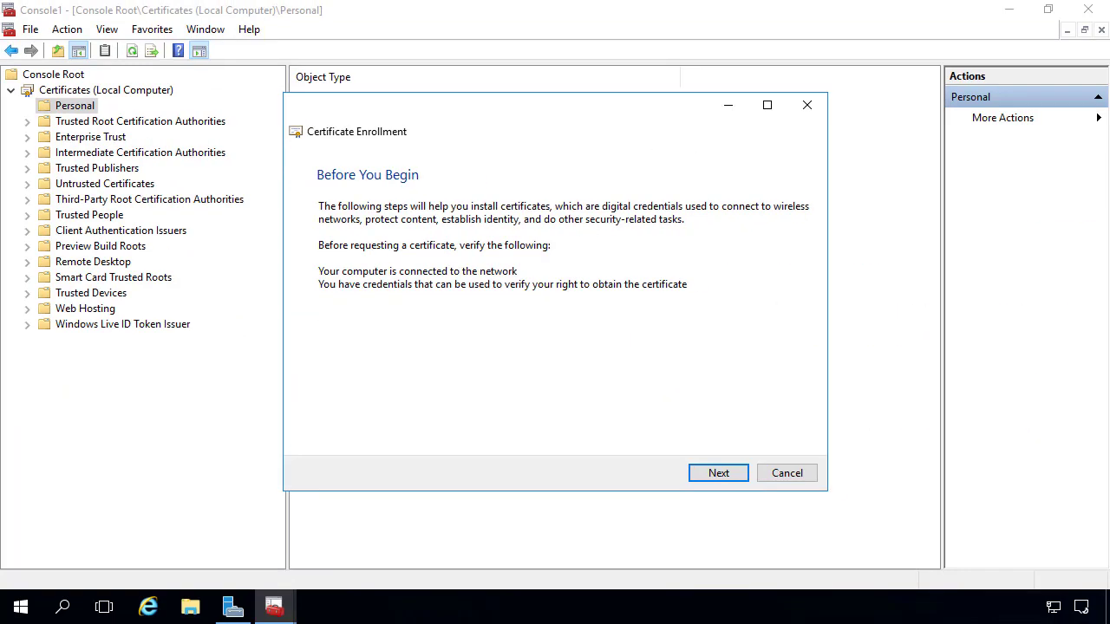
pyautogui.press('Return')
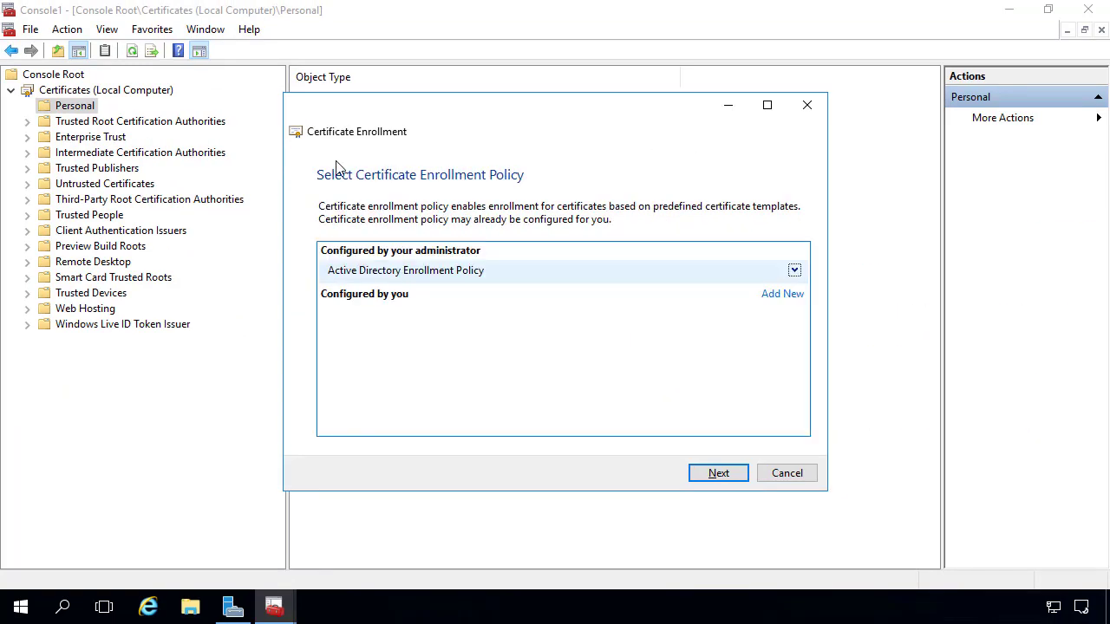
pyautogui.press('Return')
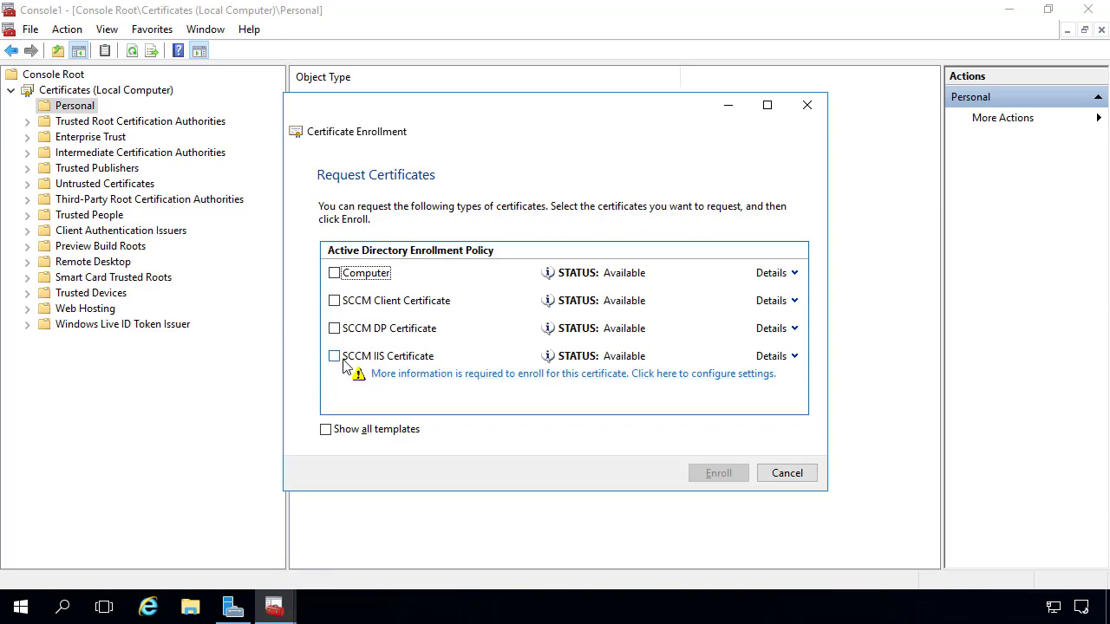
pyautogui.click(335, 356)
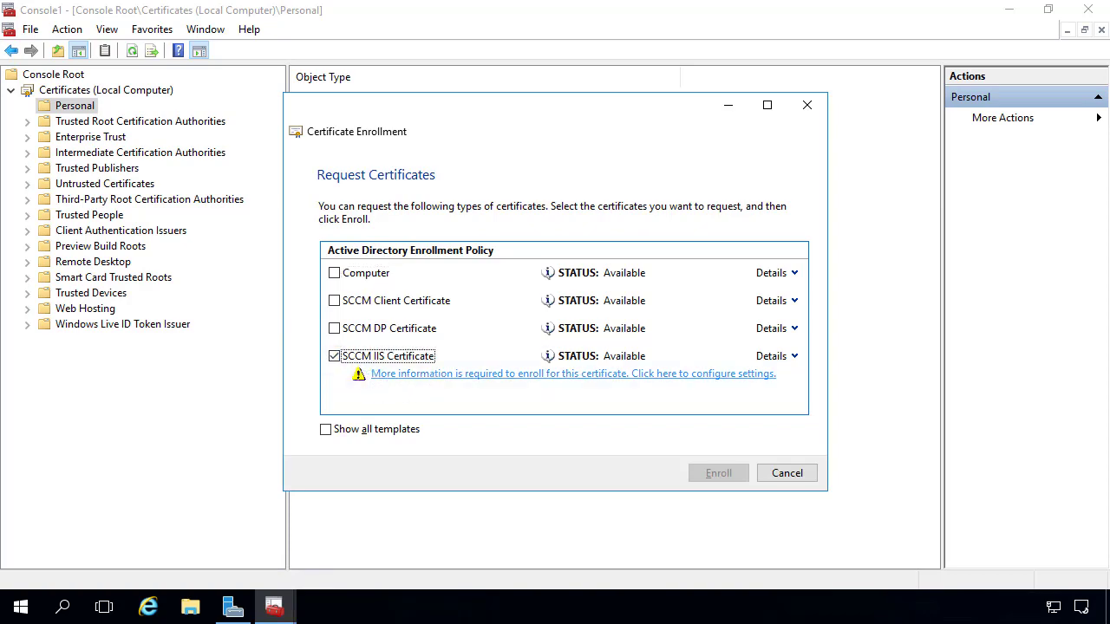
# Open the required extra settings and add SCCM-IBCM as a DNS alternative name.
pyautogui.click(434, 375)
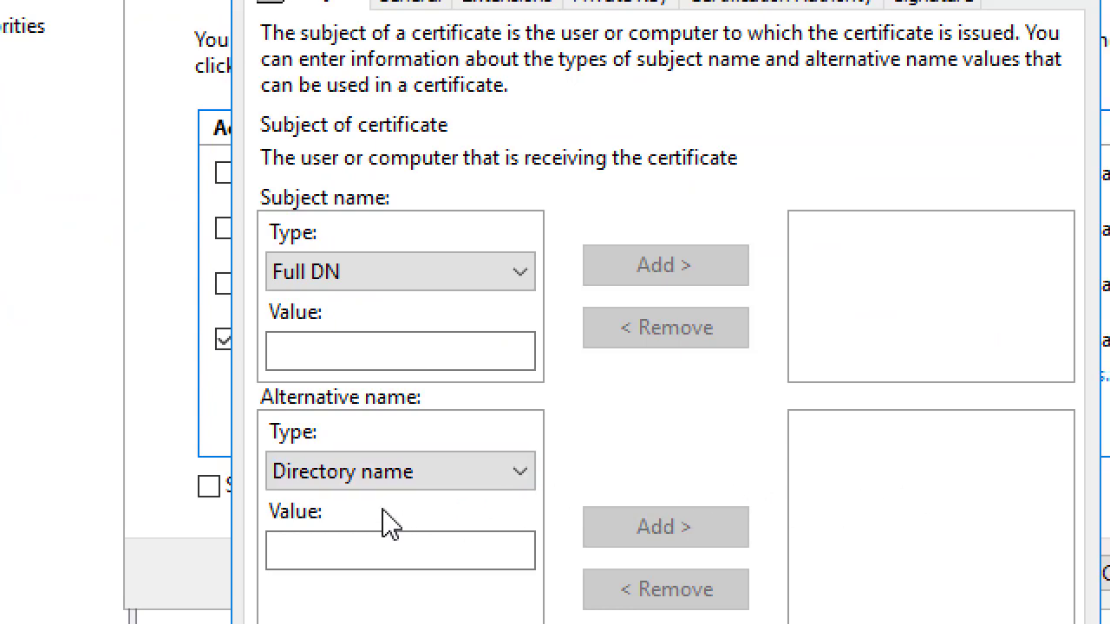
pyautogui.click(369, 473)
pyautogui.click(365, 538)
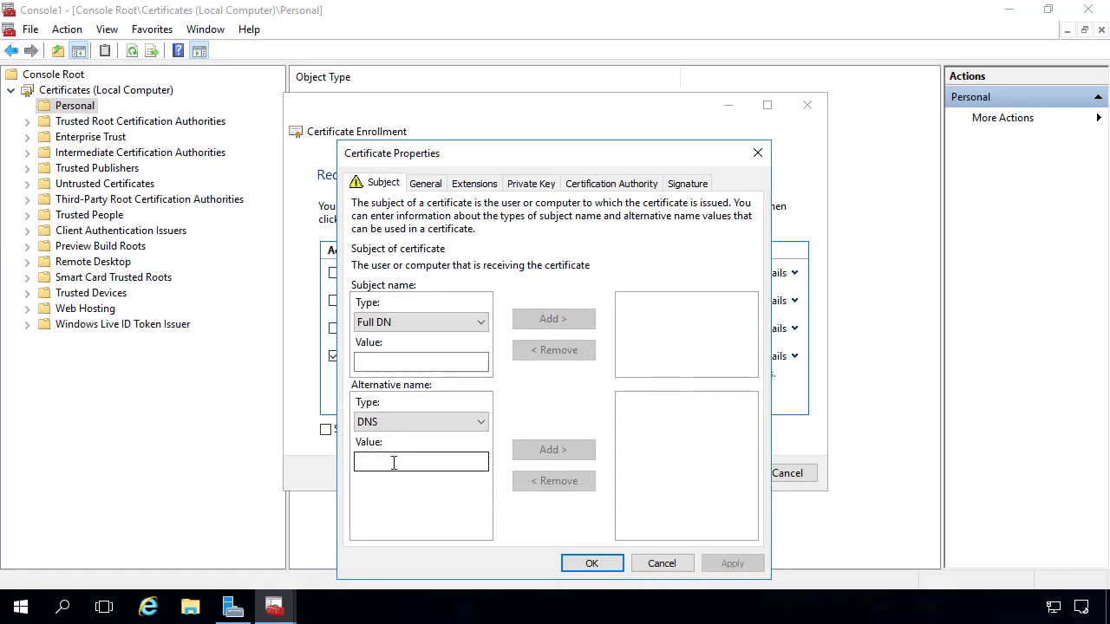
pyautogui.click(394, 463)
pyautogui.write('SCCM-')
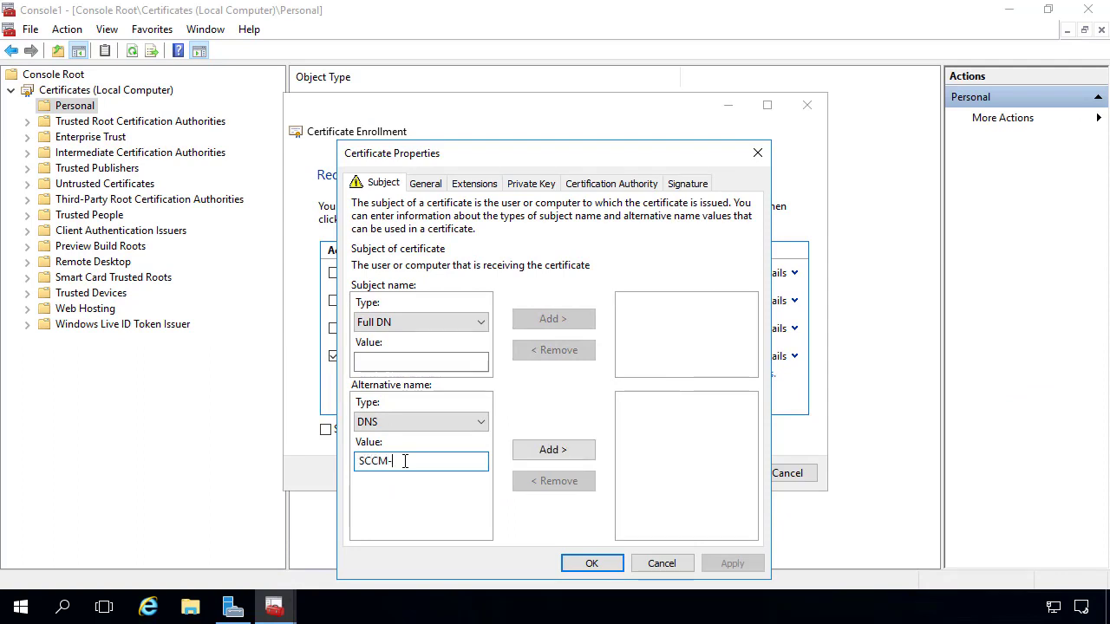
pyautogui.write('IBCM')
pyautogui.doubleClick(404, 462)
pyautogui.hotkey('ctrl', 'c')
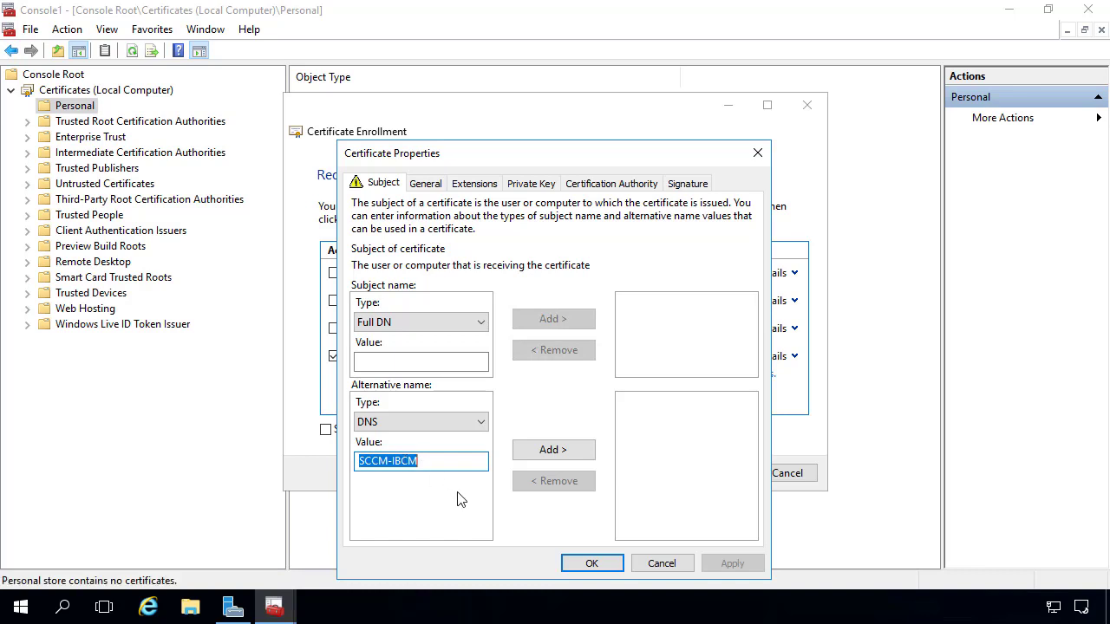
pyautogui.click(533, 449)
# Add SCCM-IBCM.contoso.local as a second DNS alternative name.
pyautogui.click(417, 469)
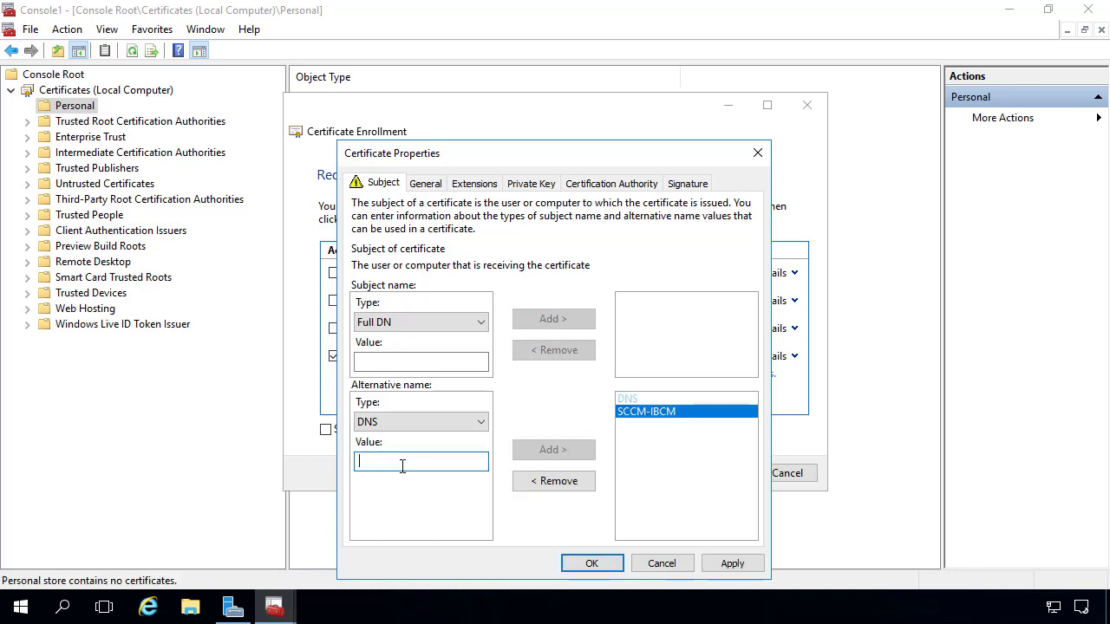
pyautogui.hotkey('ctrl', 'v')
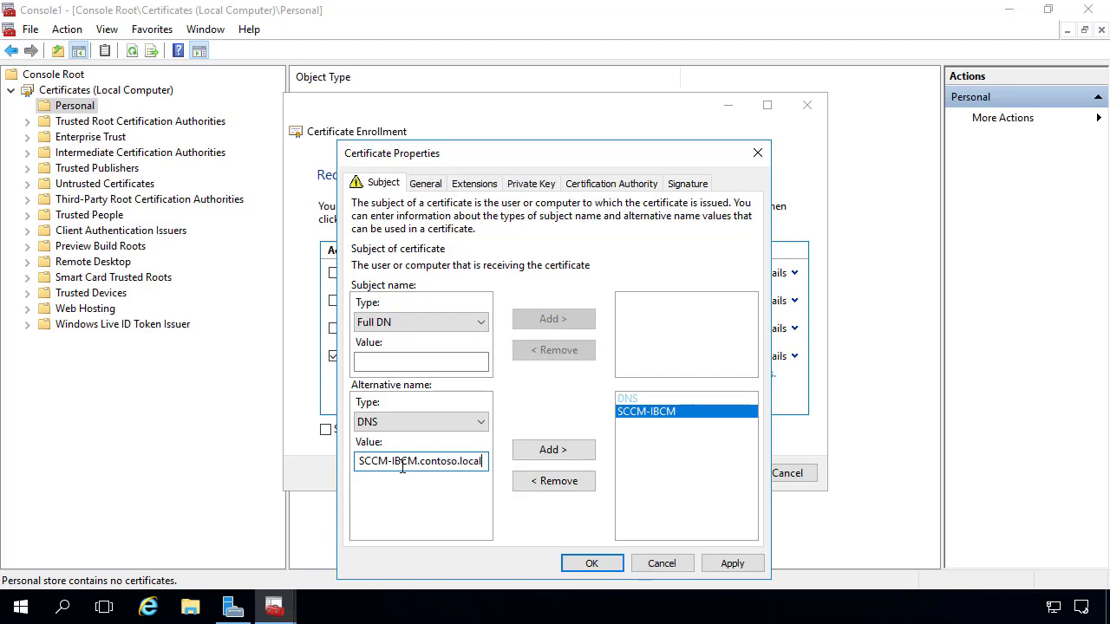
pyautogui.write('.contoso.local')
pyautogui.click(536, 450)
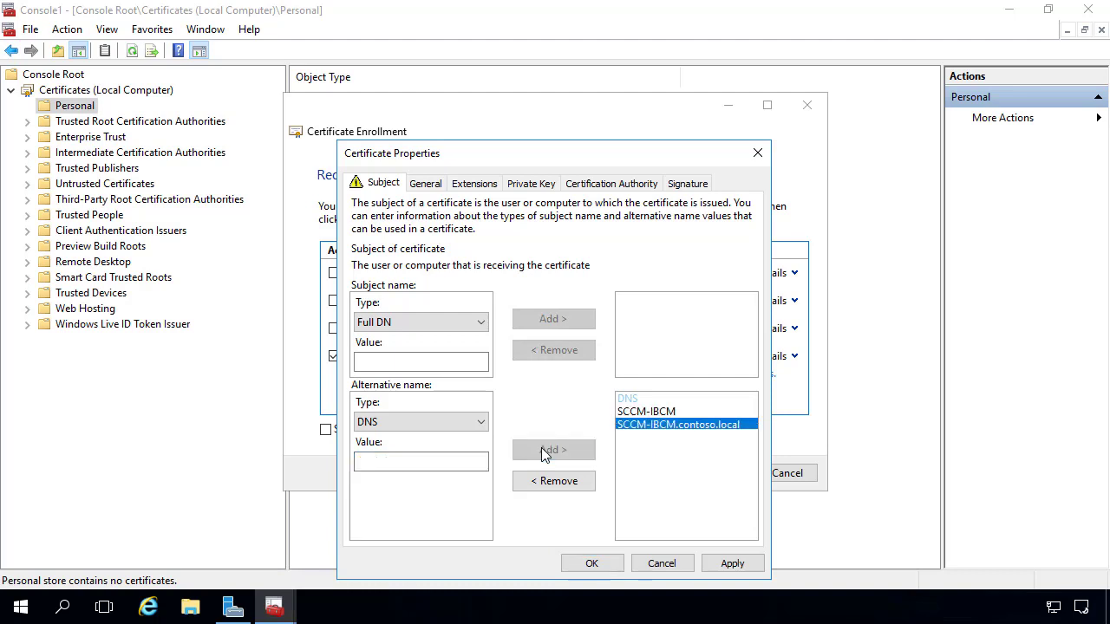
# Enter ibcm.setupconfigmgr.com in the DNS name field and copy it for a name-resolution check.
pyautogui.click(415, 460)
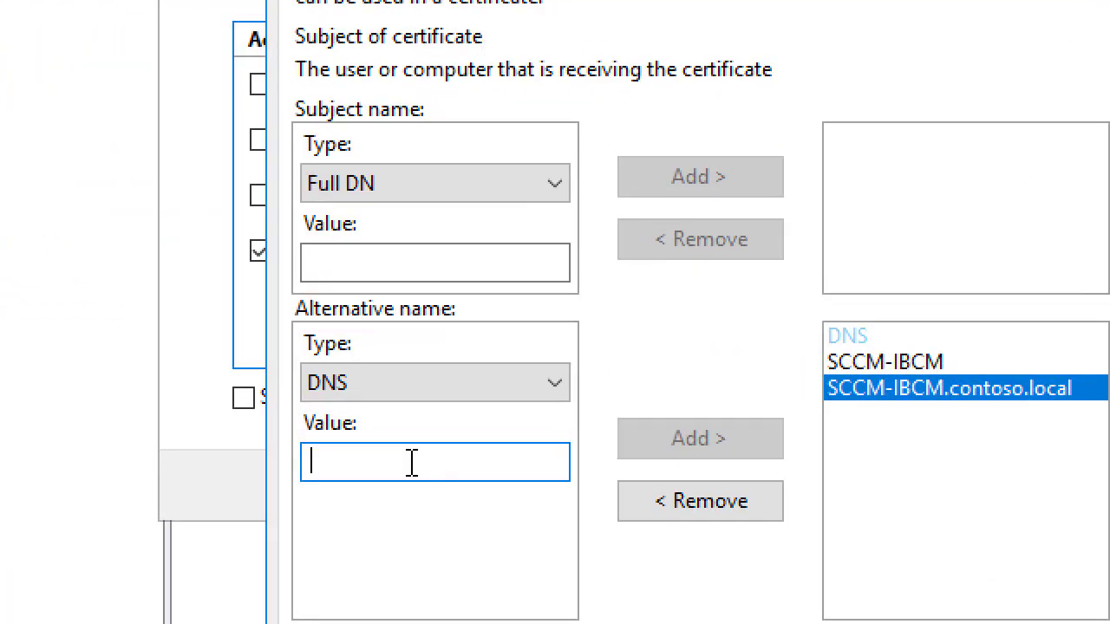
pyautogui.write('ib')
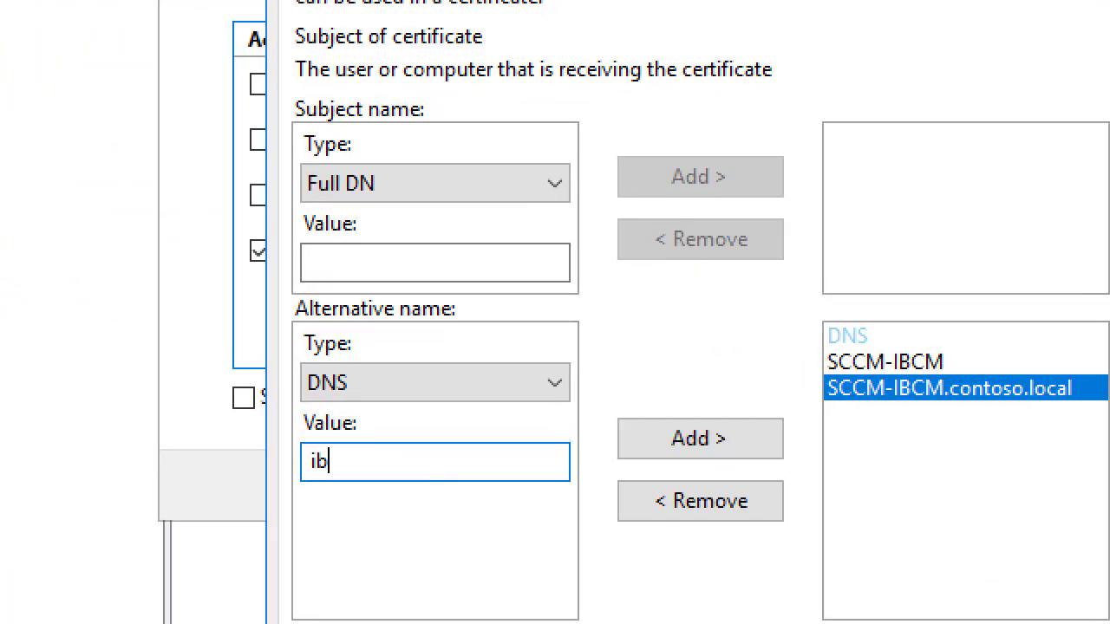
pyautogui.write('cm.setupconf')
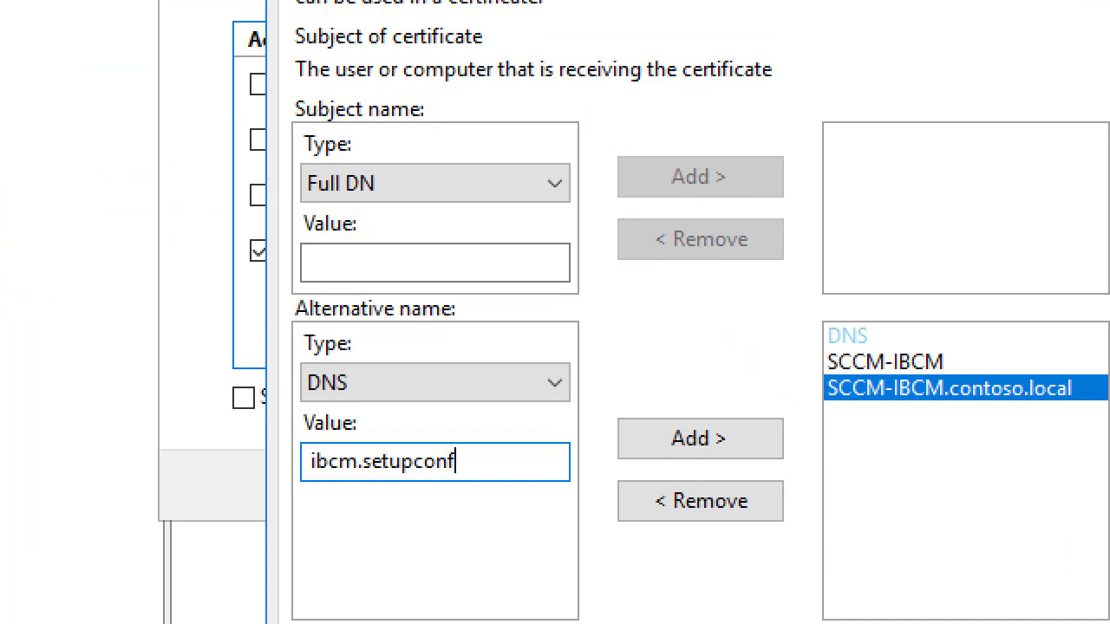
pyautogui.write('igmgr.com')
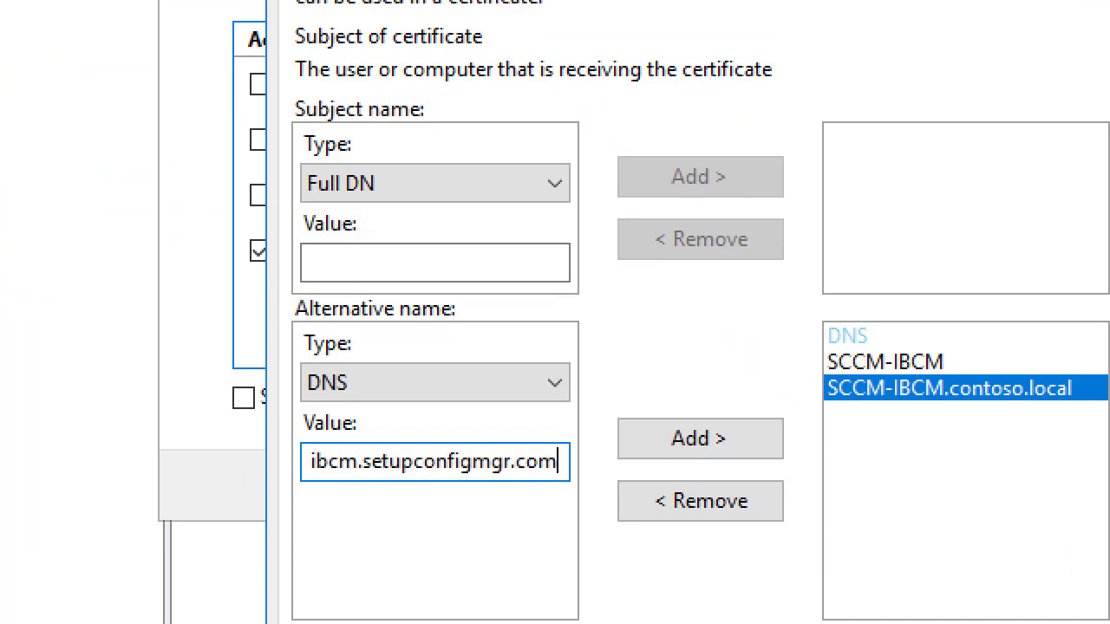
pyautogui.doubleClick(386, 463)
pyautogui.press('super+c')
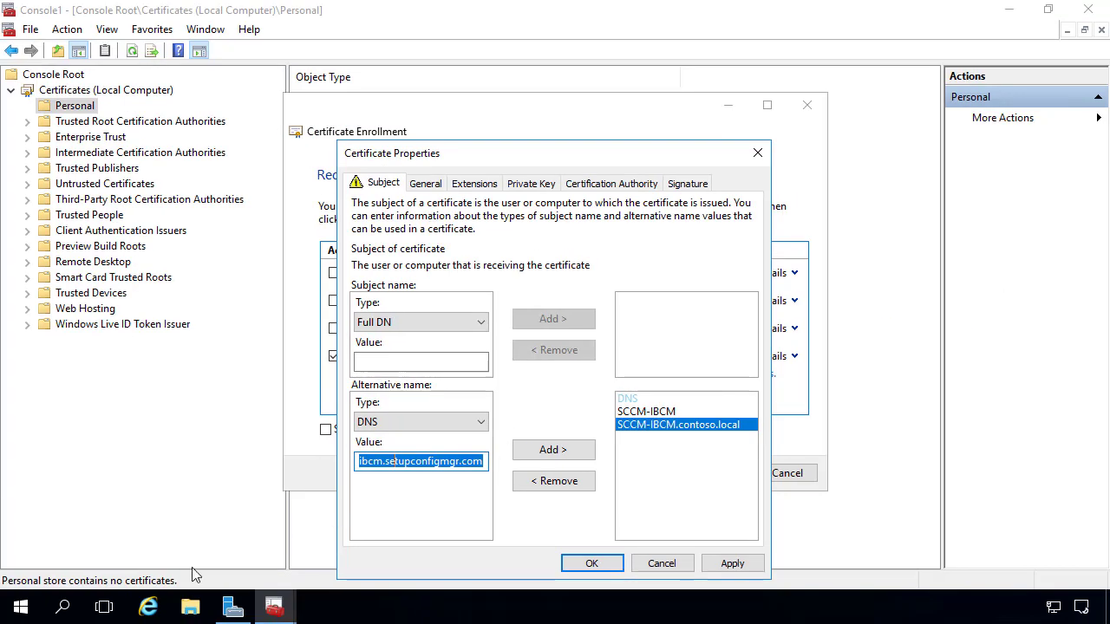
pyautogui.click(33, 605)
# Ping ibcm.setupconfigmgr.com from a command prompt to confirm it resolves.
pyautogui.write('cmd')
pyautogui.press('Return')
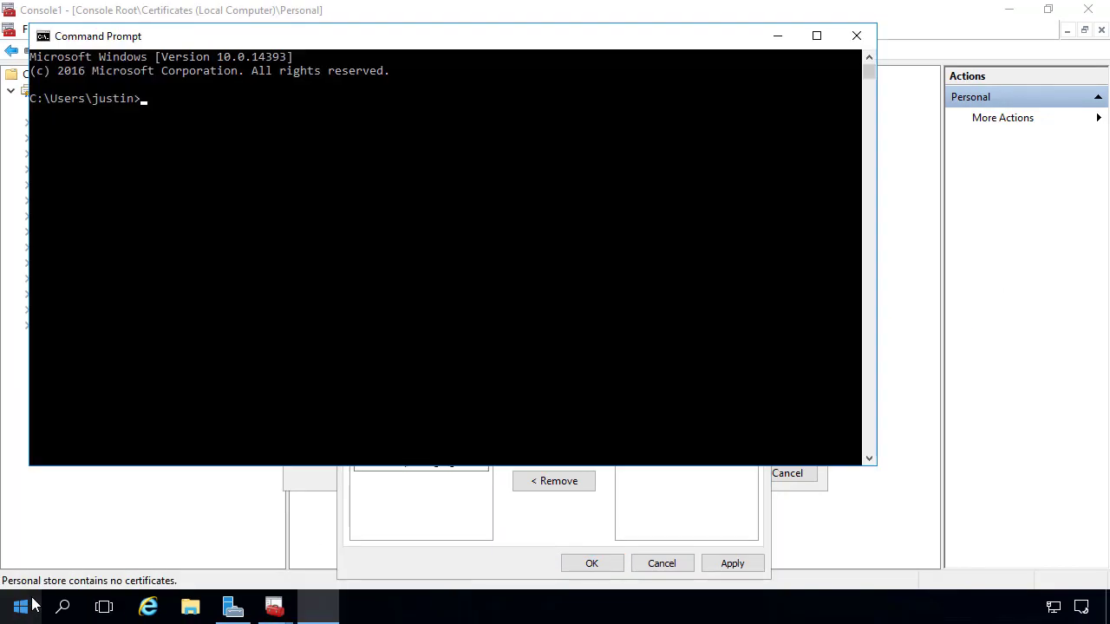
pyautogui.write('ping')
pyautogui.rightClick(336, 300)
pyautogui.press('Return')
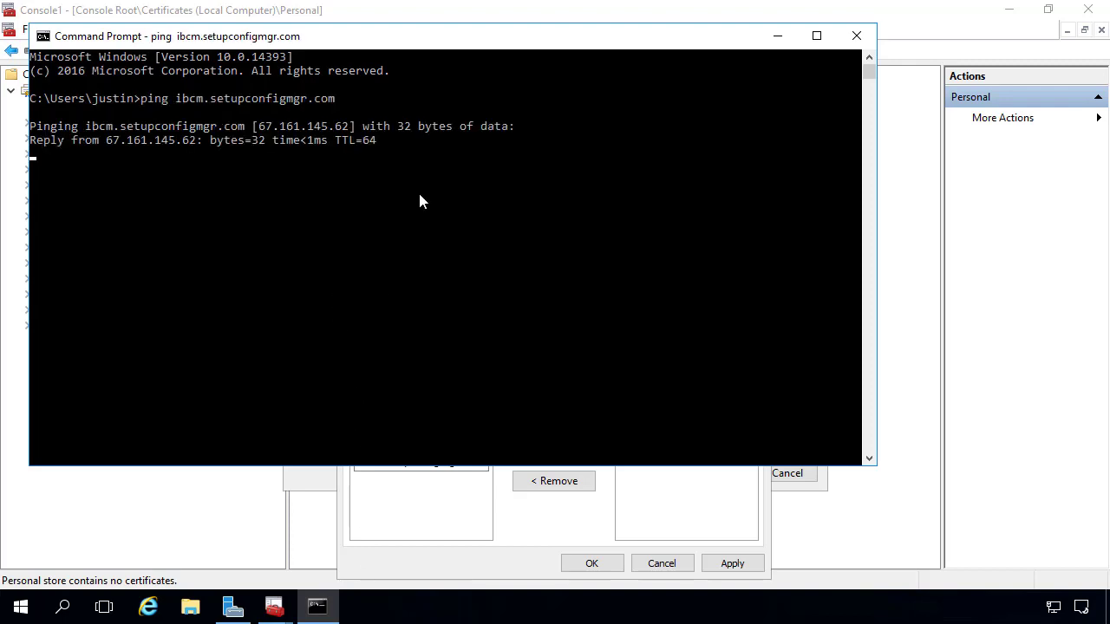
pyautogui.click(778, 36)
# Add ibcm.setupconfigmgr.com as a DNS name, set friendly name 'SCCM IBCM IIS Cert', and enroll.
pyautogui.click(552, 450)
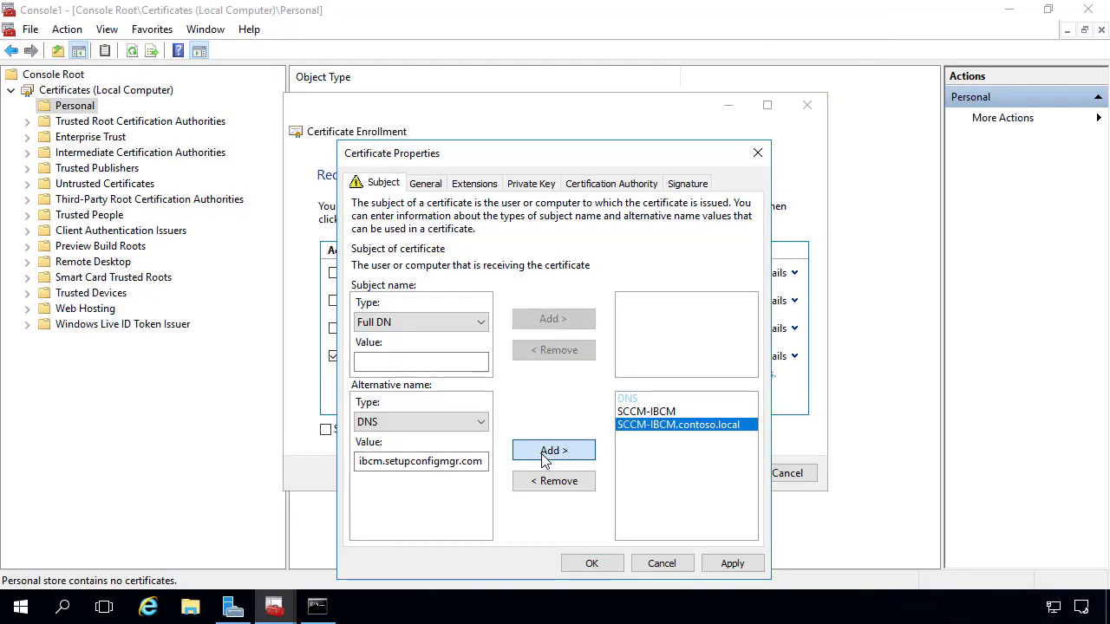
pyautogui.click(427, 184)
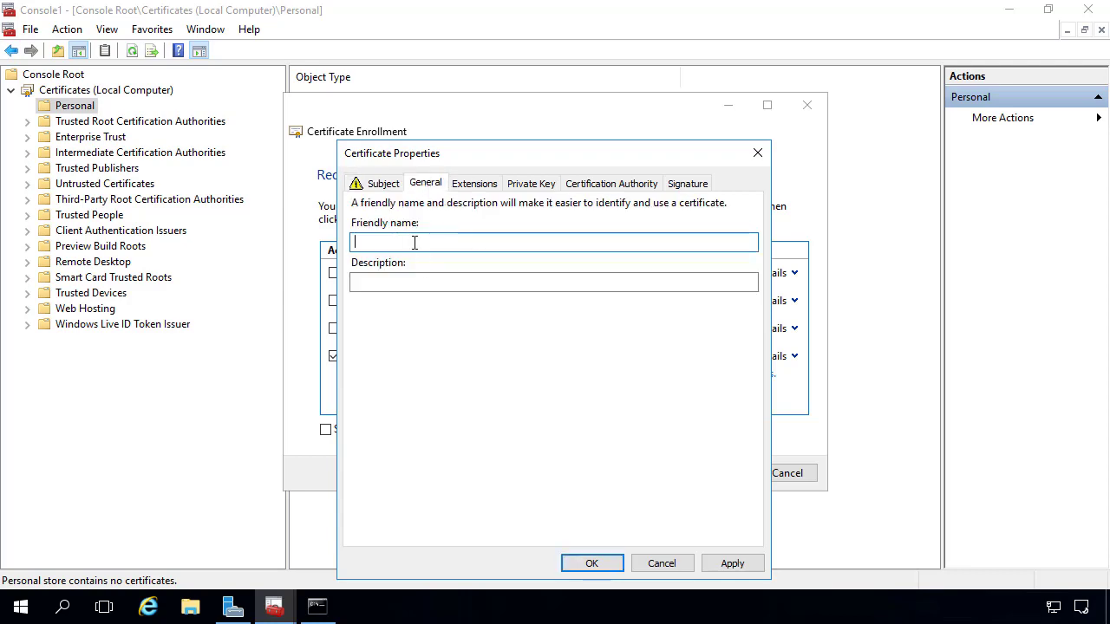
pyautogui.write('S')
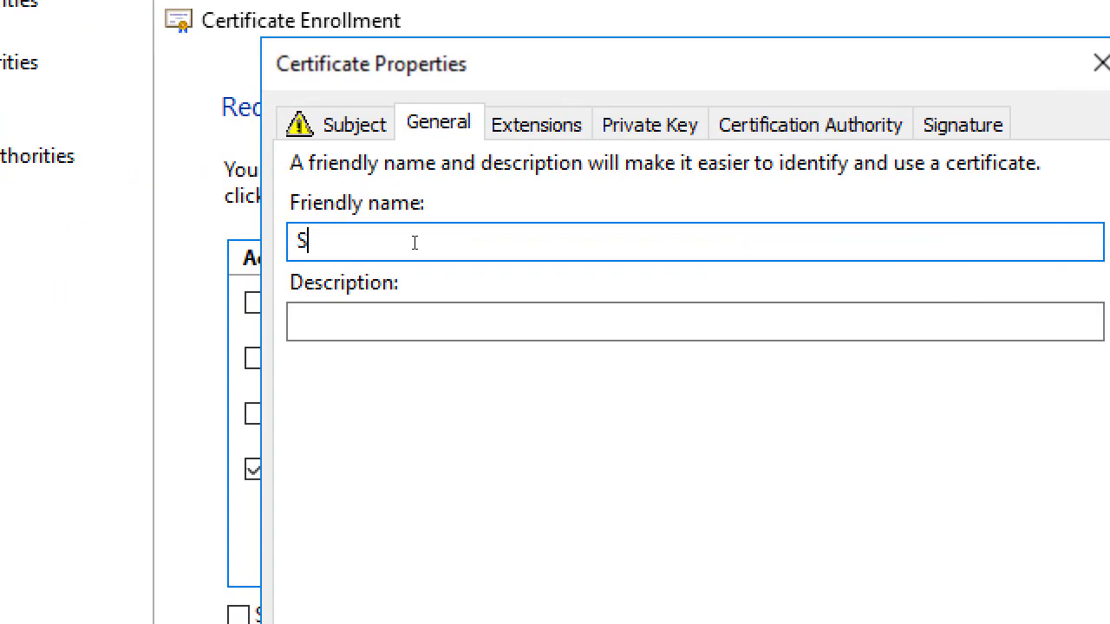
pyautogui.write('CCM IBCM IIS')
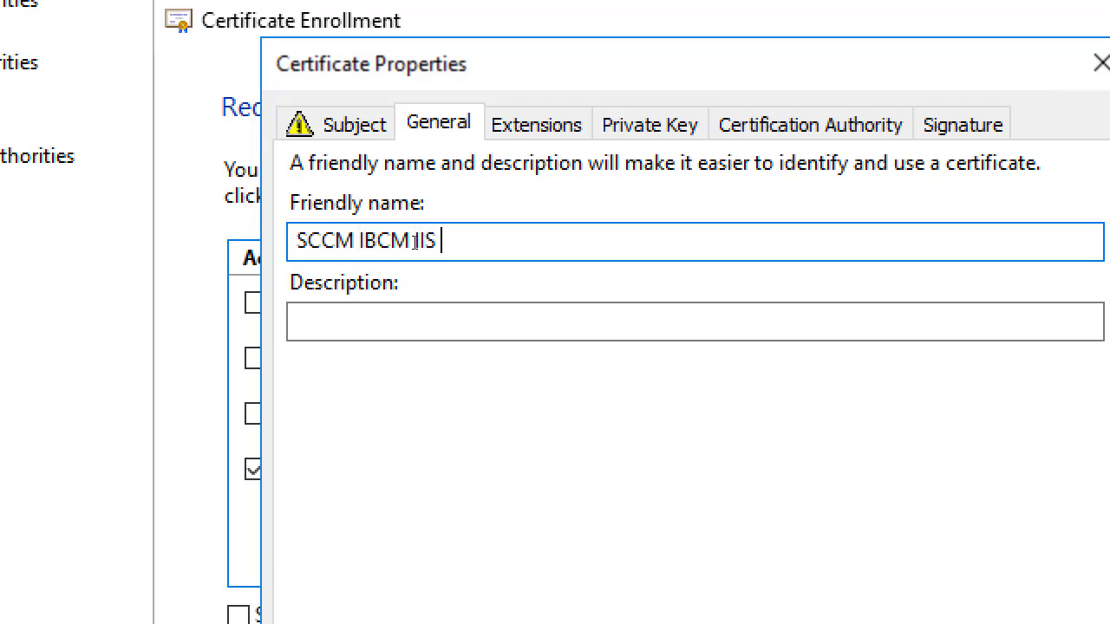
pyautogui.write(' Cert')
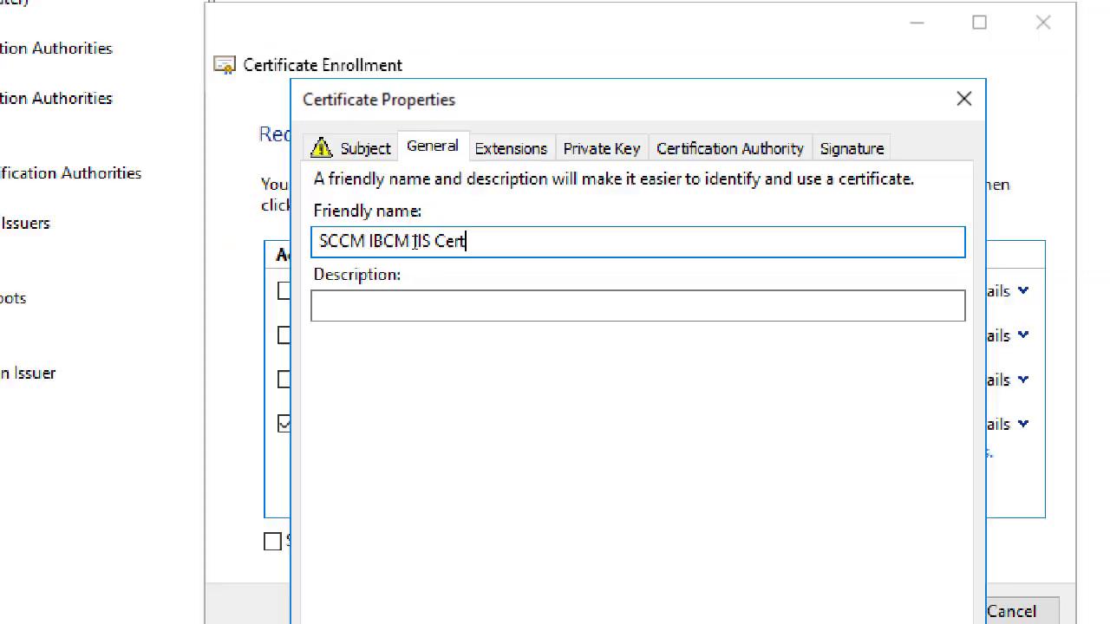
pyautogui.click(604, 564)
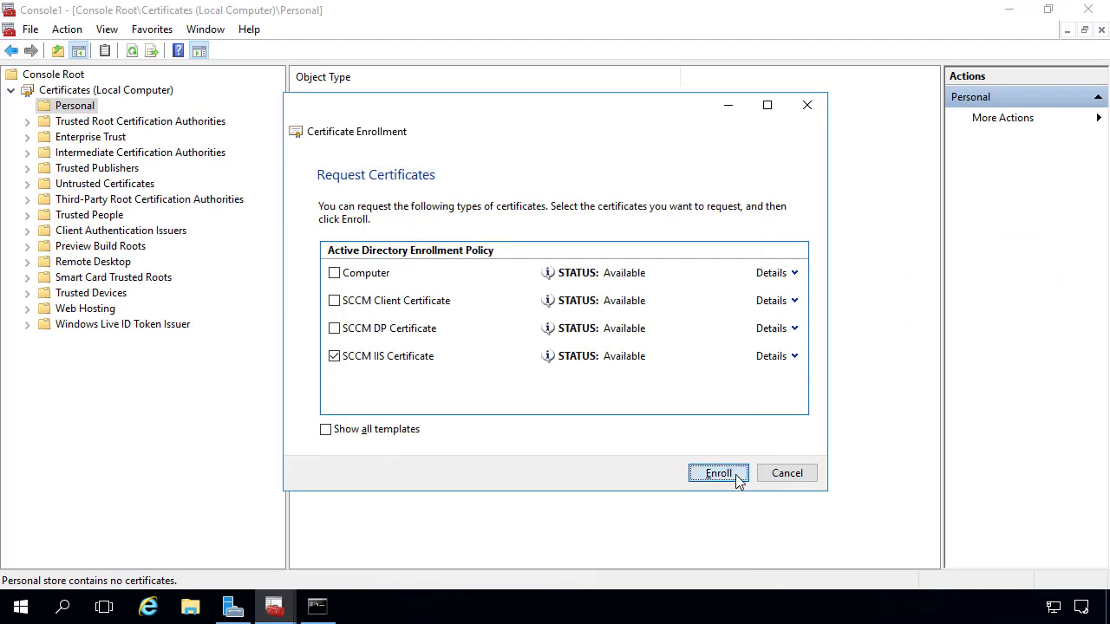
pyautogui.click(736, 478)
pyautogui.click(792, 473)
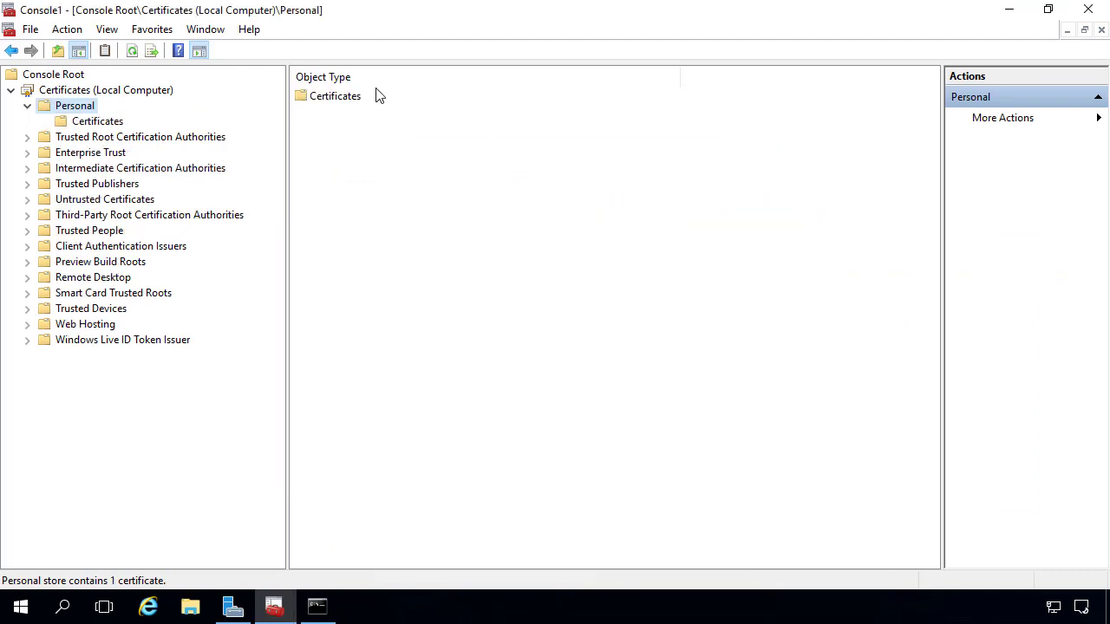
# Drag the SCCM-IBCM computer from Computers into the SCCM PR3 Lab OU and confirm the move.
pyautogui.doubleClick(354, 98)
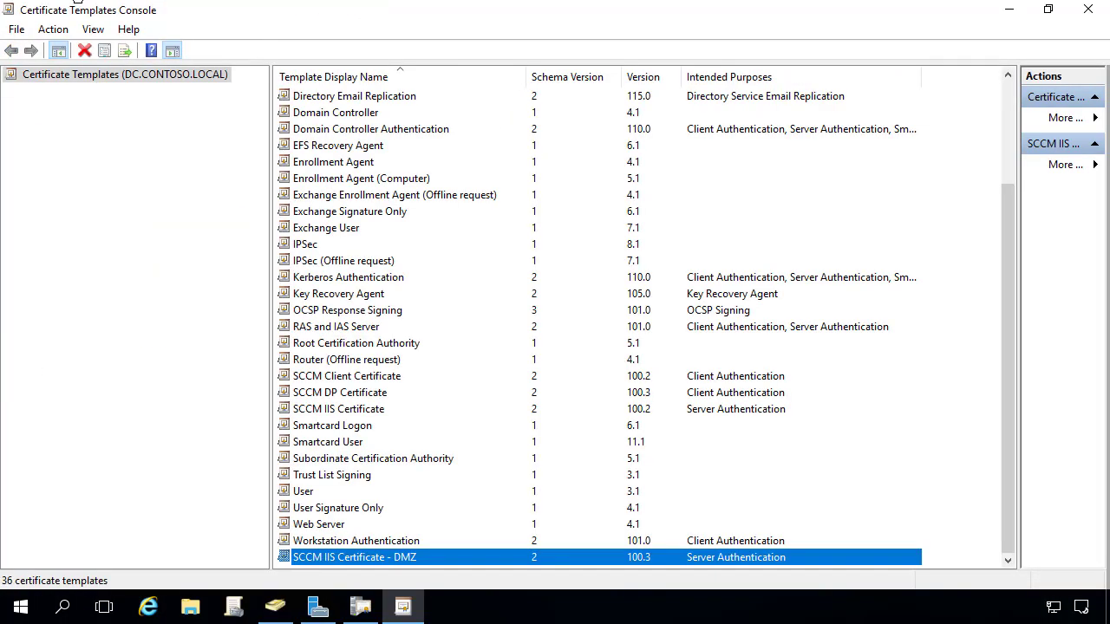
pyautogui.click(275, 607)
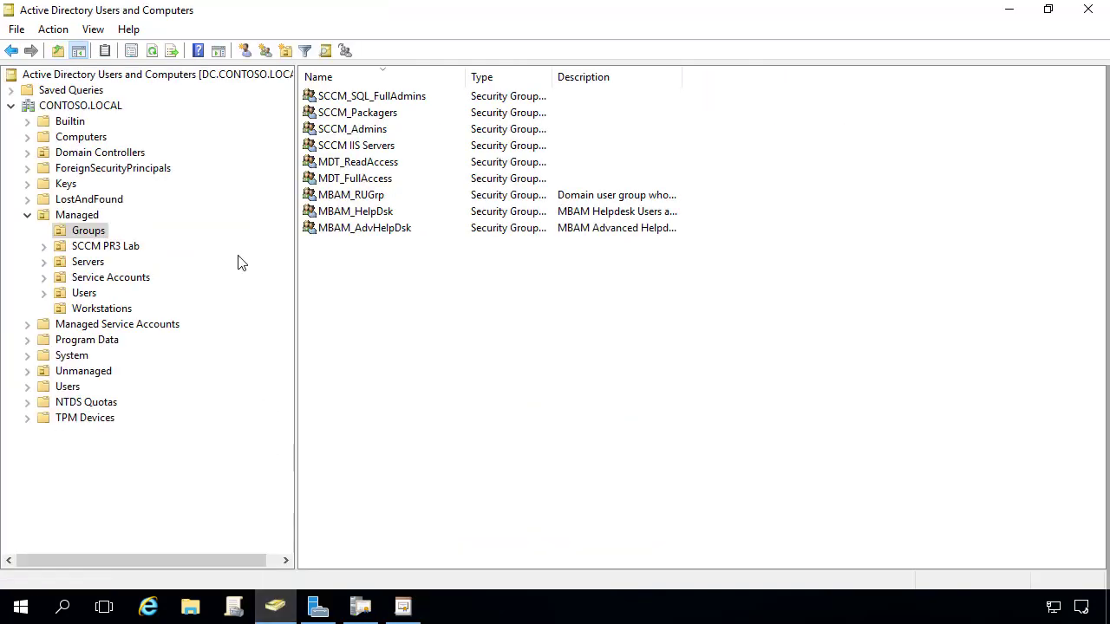
pyautogui.click(88, 139)
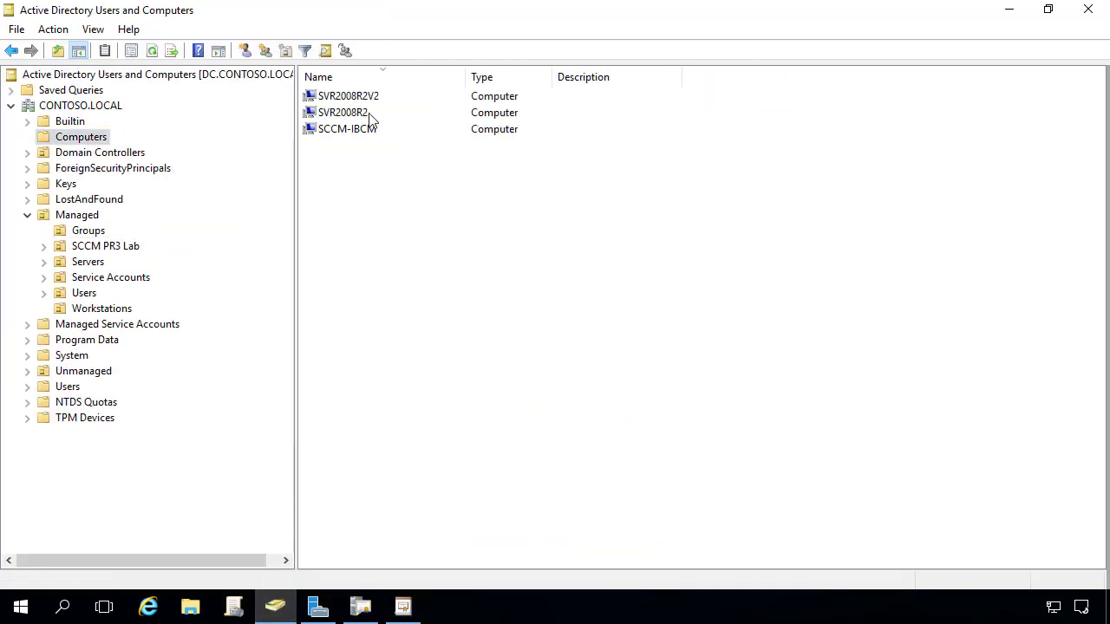
pyautogui.click(87, 248)
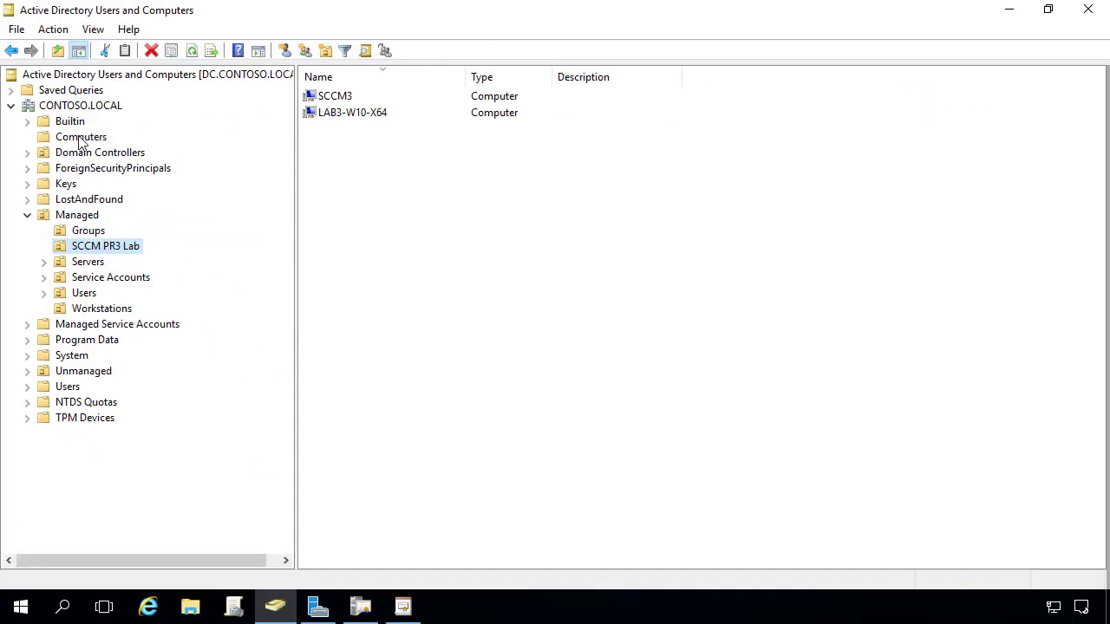
pyautogui.click(78, 139)
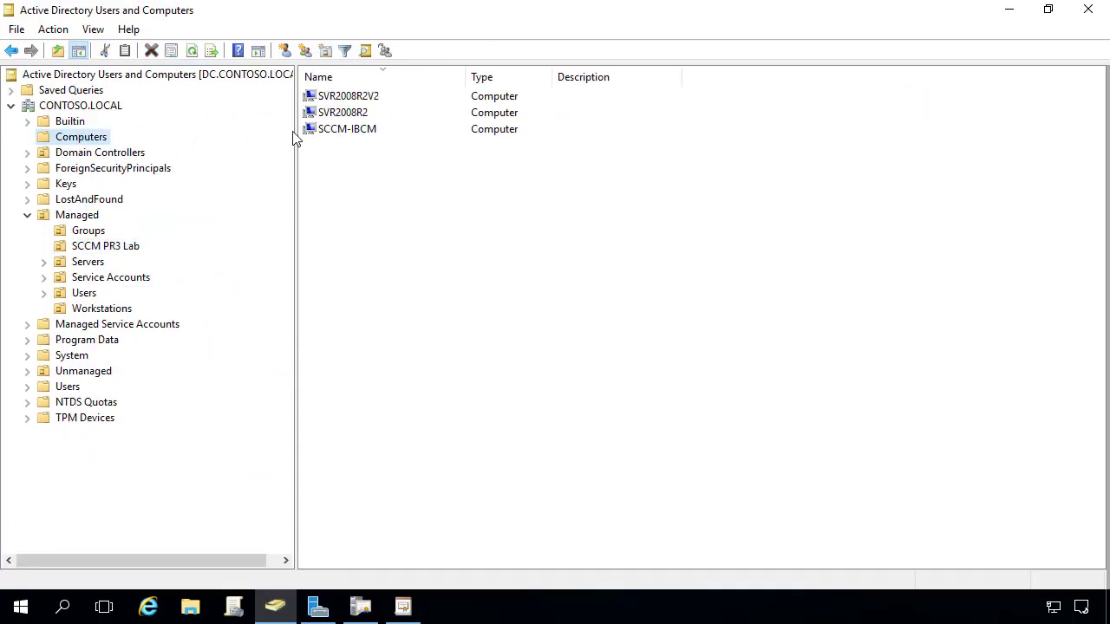
pyautogui.click(338, 131)
pyautogui.moveTo(112, 263); pyautogui.dragTo(112, 248)
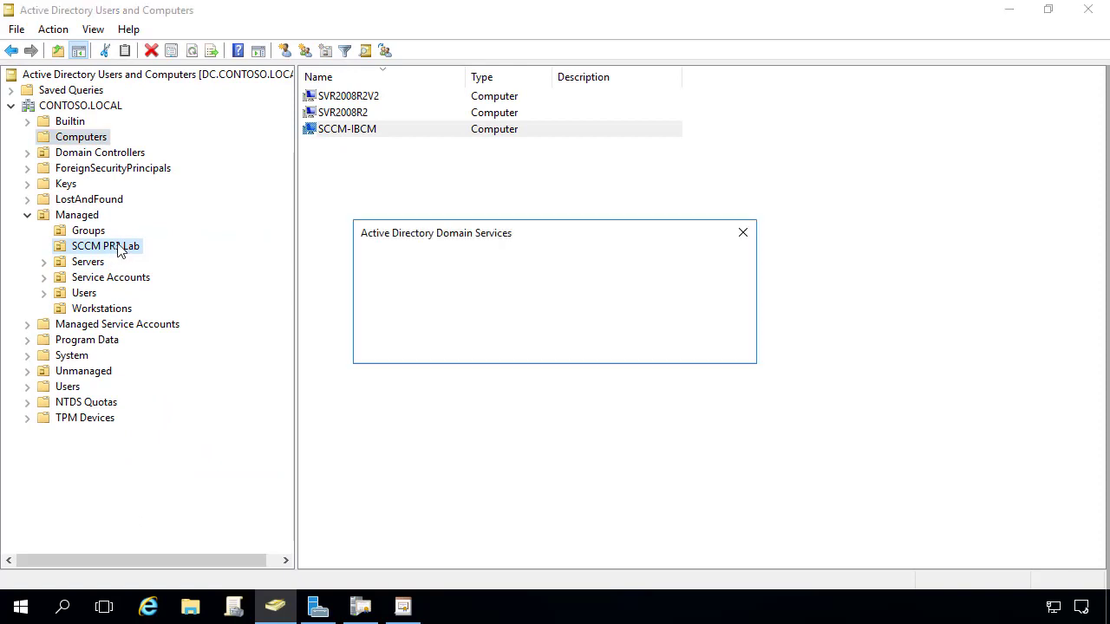
pyautogui.click(495, 350)
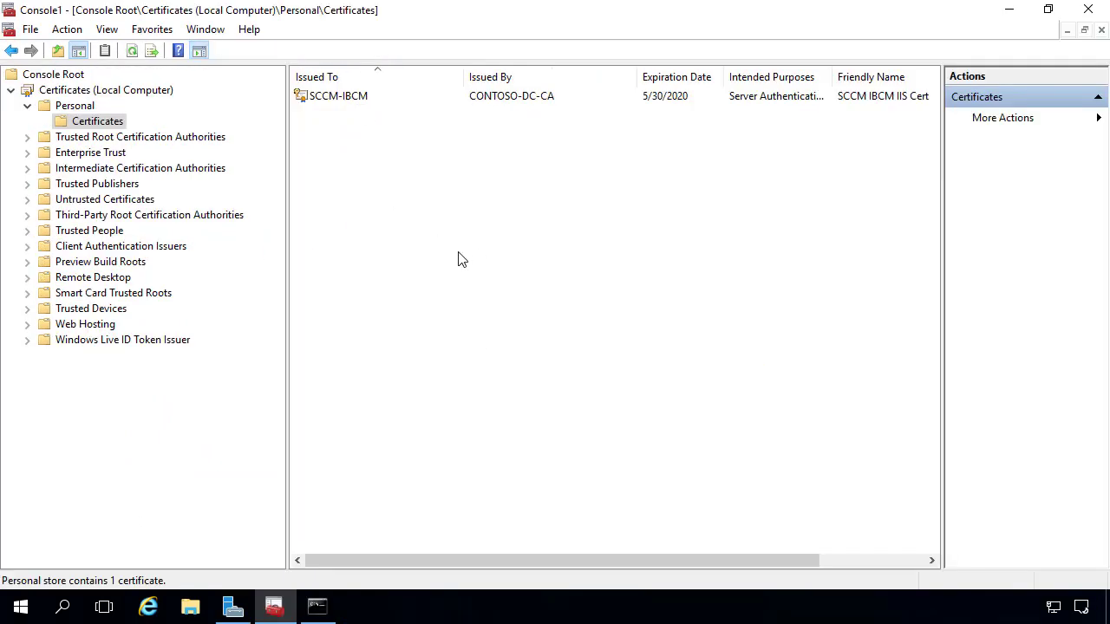
# Run gpupdate /force in Command Prompt, then minimize the window.
pyautogui.click(318, 607)
pyautogui.click(380, 375)
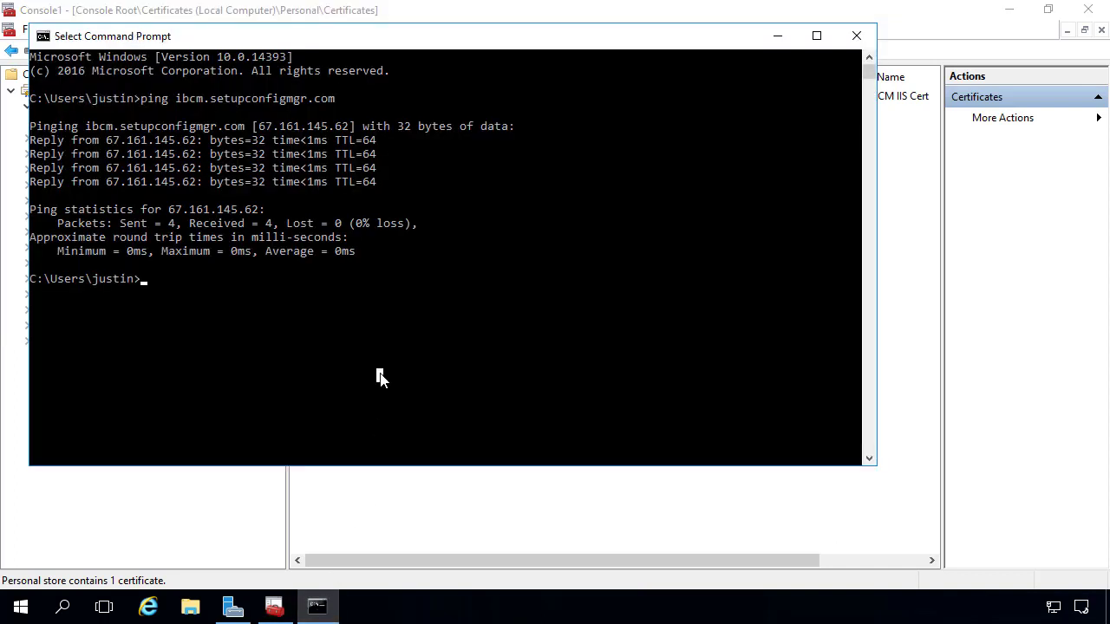
pyautogui.write('gpupdate /force')
pyautogui.press('Return')
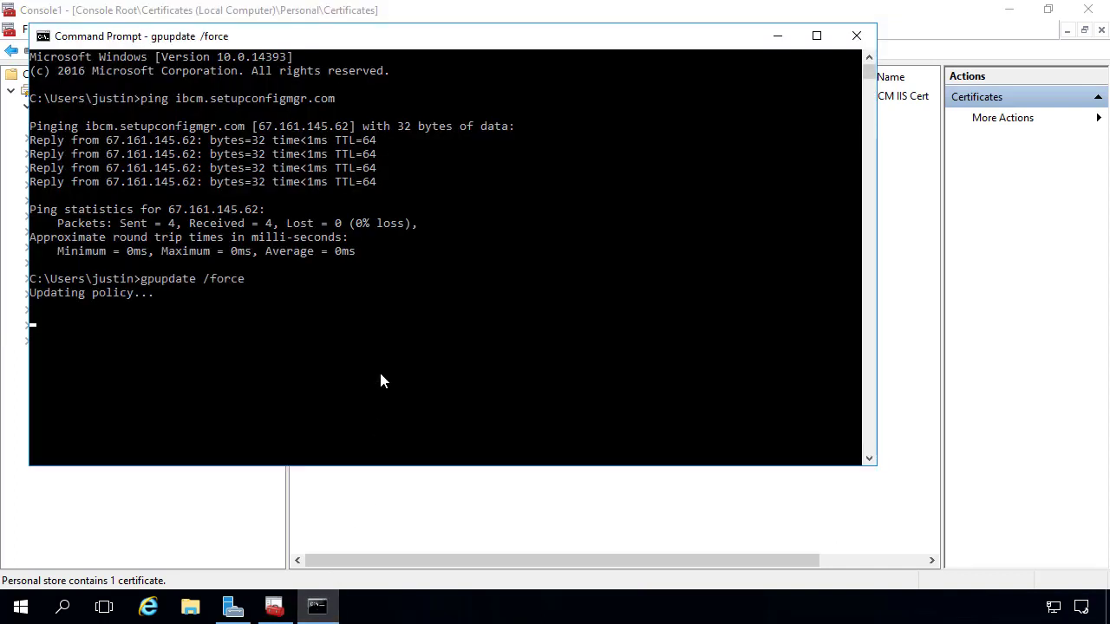
pyautogui.click(778, 37)
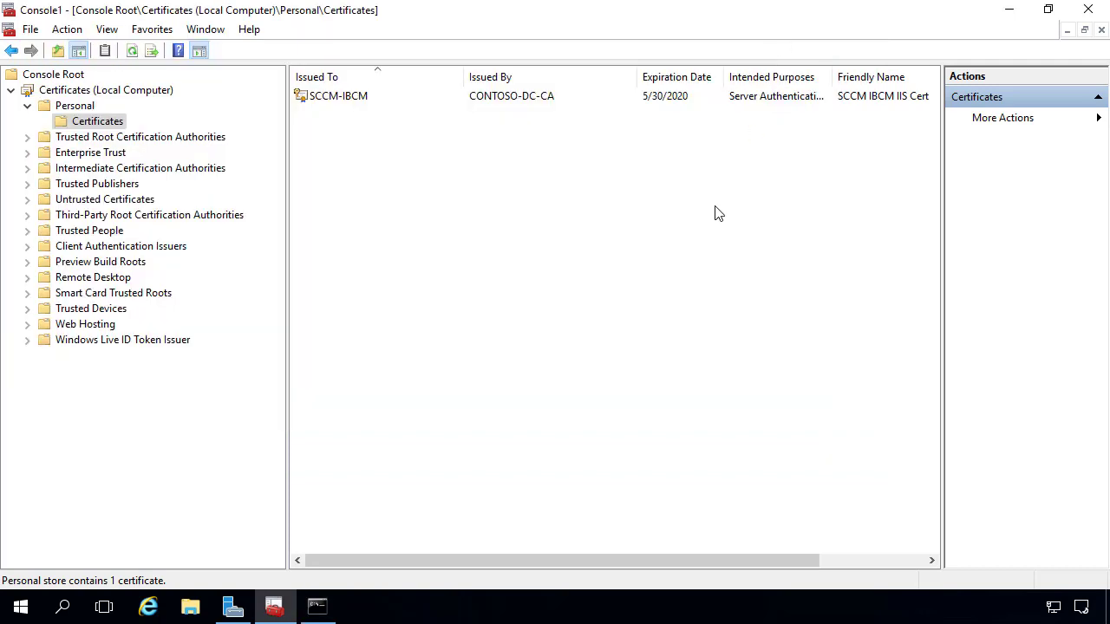
# Refresh the Personal certificates list and view the new SCCM-IBCM.CONTOSO.LOCAL certificate's template column.
pyautogui.rightClick(411, 159)
pyautogui.click(451, 185)
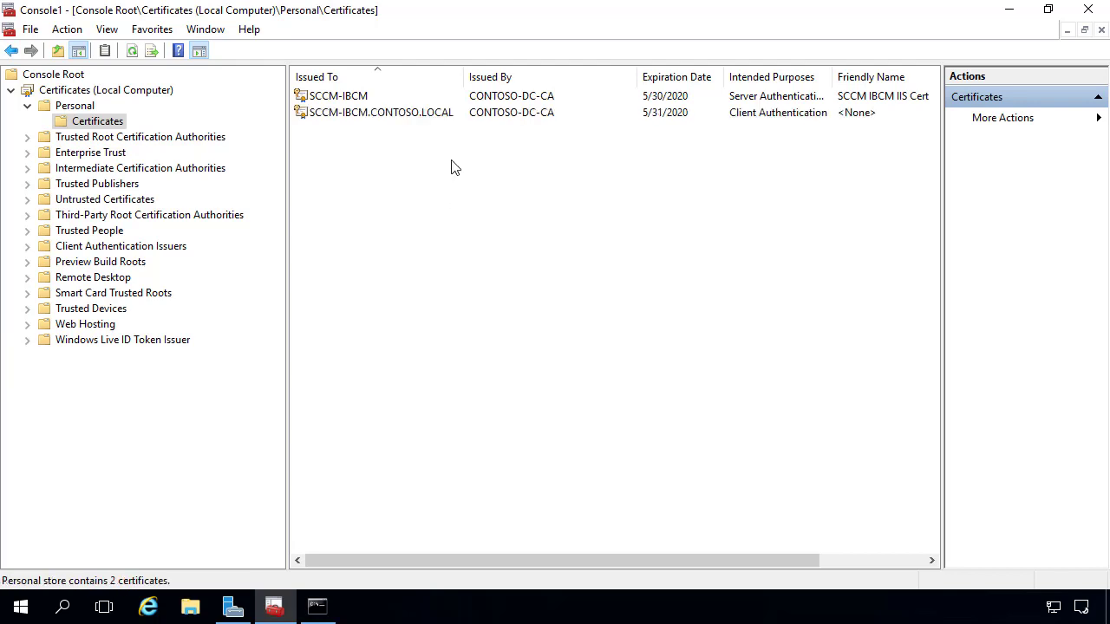
pyautogui.moveTo(733, 560); pyautogui.dragTo(824, 561)
pyautogui.click(914, 113)
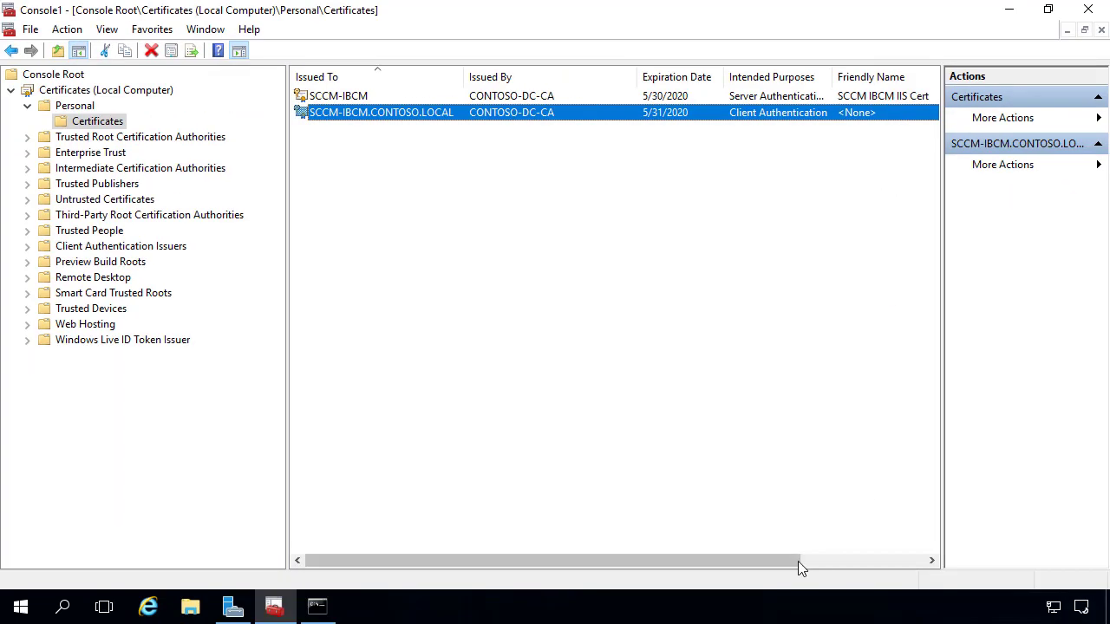
pyautogui.moveTo(798, 562); pyautogui.dragTo(944, 542)
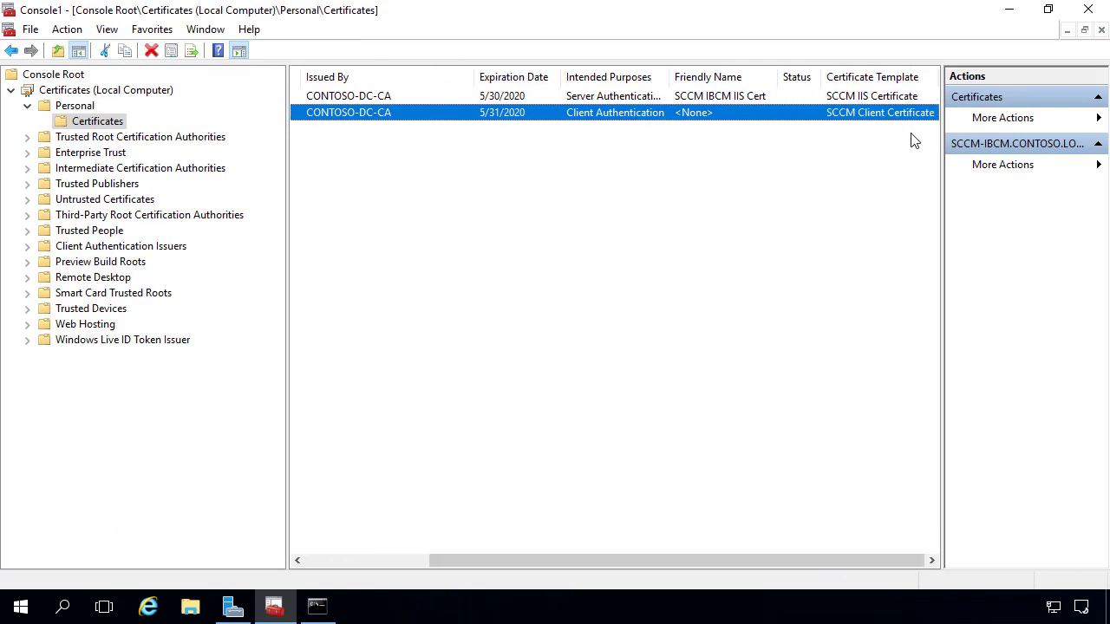
# Launch IIS Manager via 'iis' search, maximize it, and select the SCCM-IBCM server node.
pyautogui.click(16, 613)
pyautogui.write('iis')
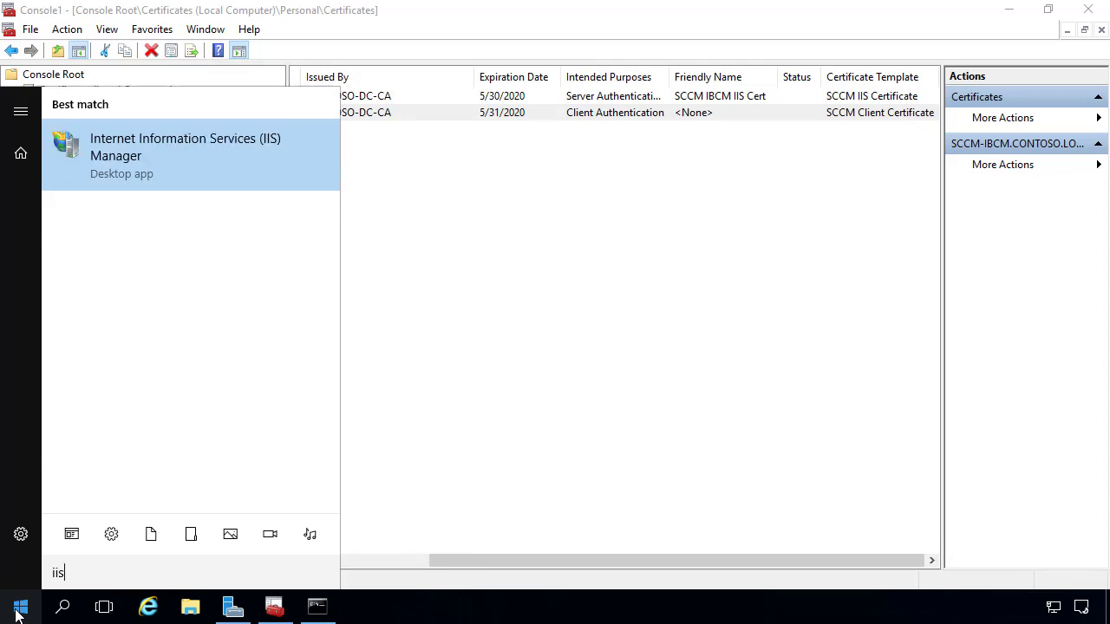
pyautogui.press('Return')
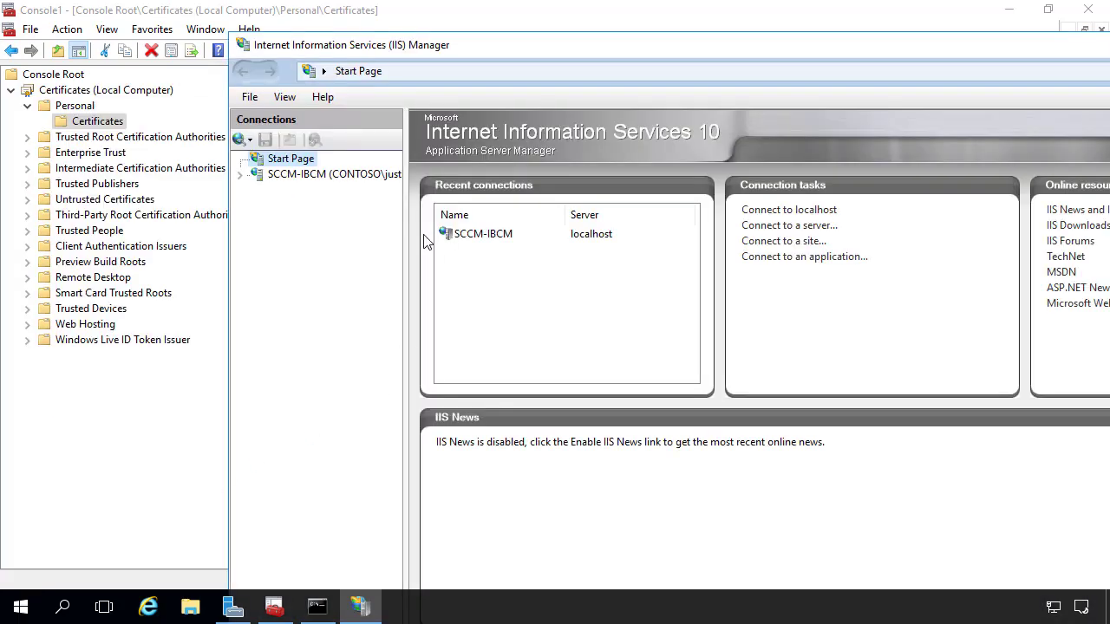
pyautogui.doubleClick(410, 50)
pyautogui.click(83, 139)
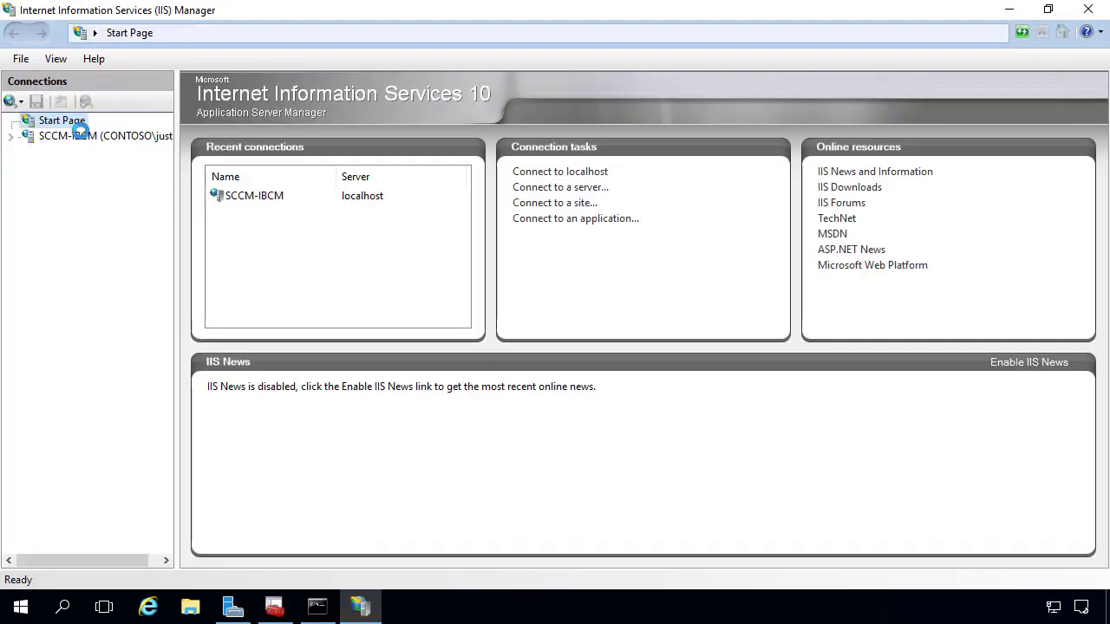
pyautogui.moveTo(175, 95); pyautogui.dragTo(303, 97)
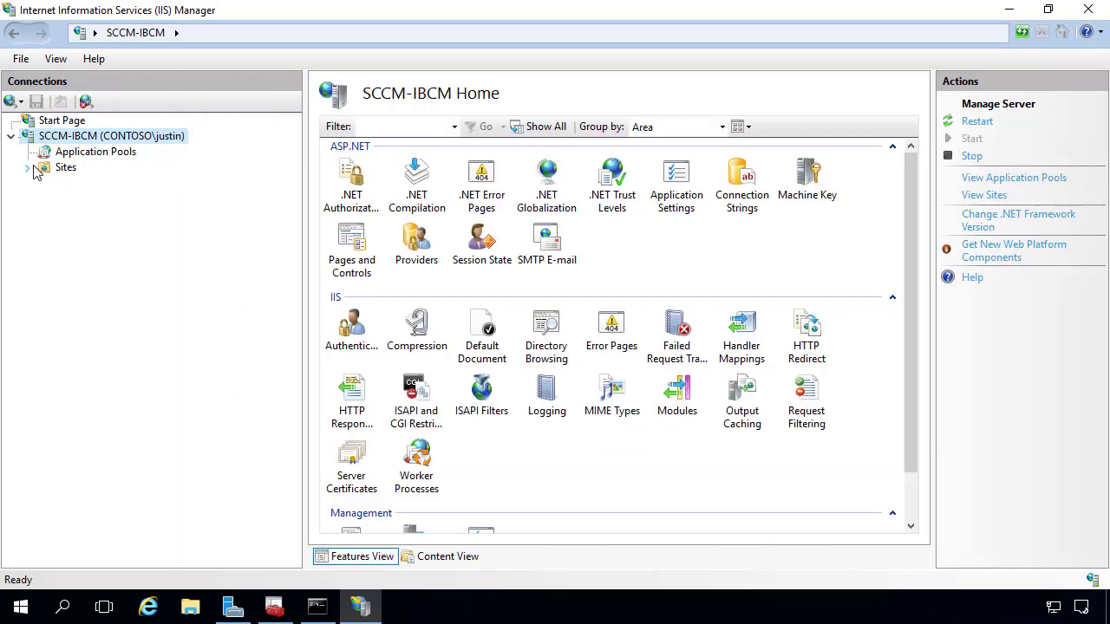
# Expand Sites and open Edit Bindings for the Default Web Site.
pyautogui.click(27, 167)
pyautogui.click(66, 167)
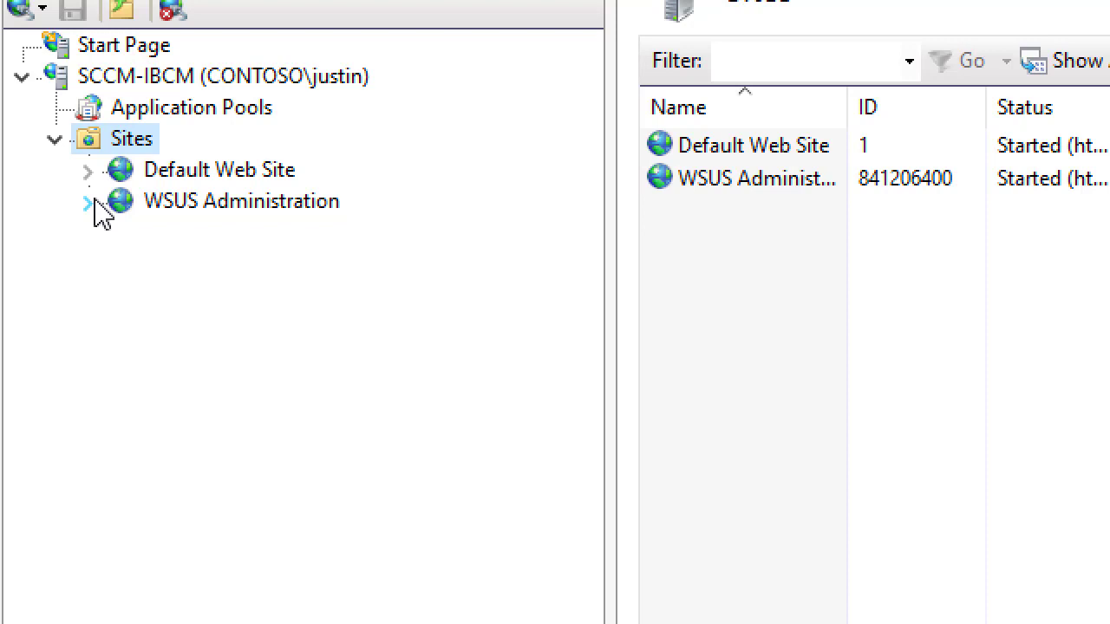
pyautogui.click(88, 201)
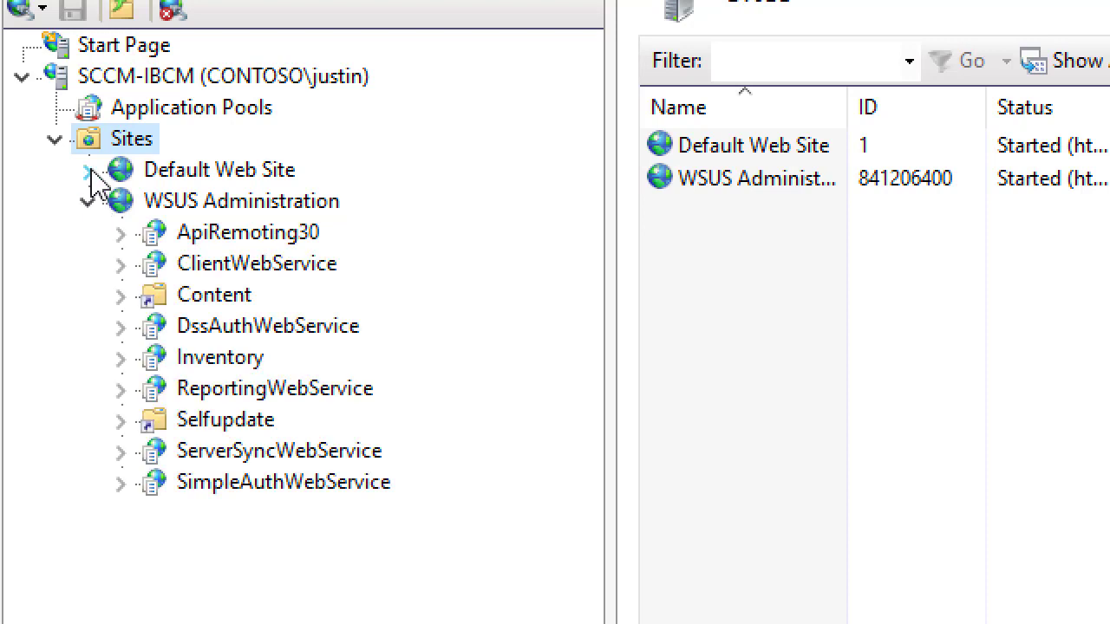
pyautogui.click(87, 171)
pyautogui.click(218, 172)
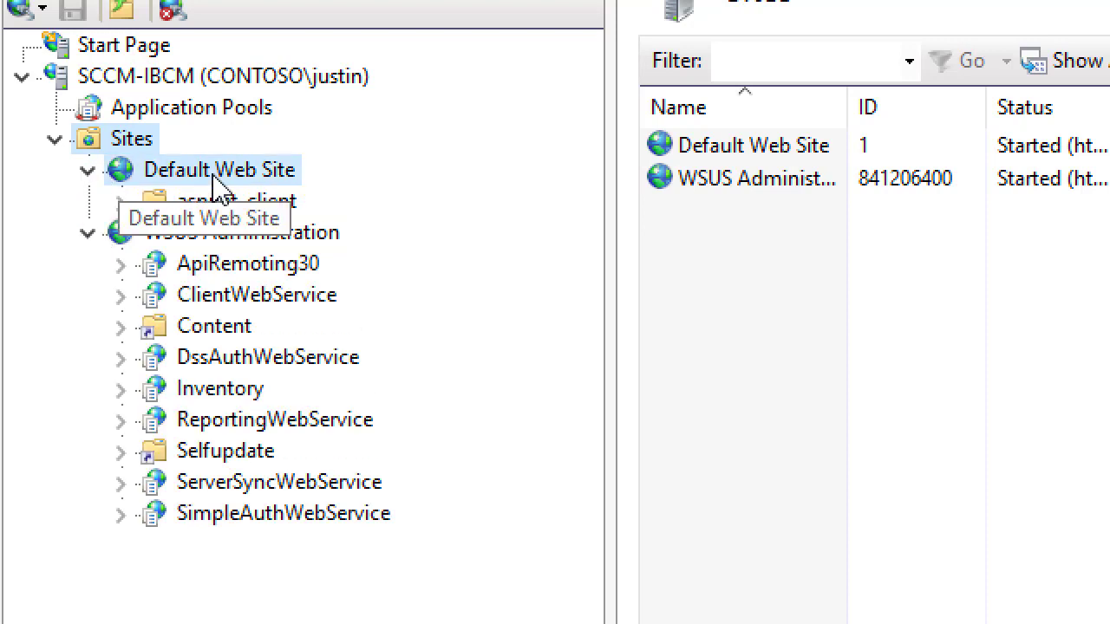
pyautogui.rightClick(217, 171)
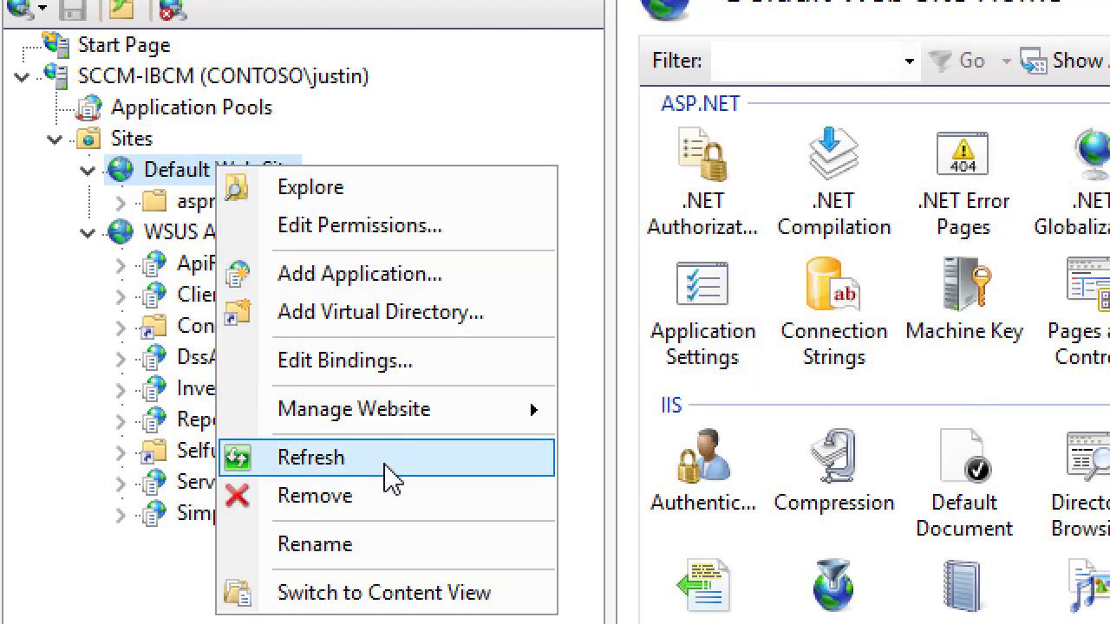
pyautogui.click(397, 363)
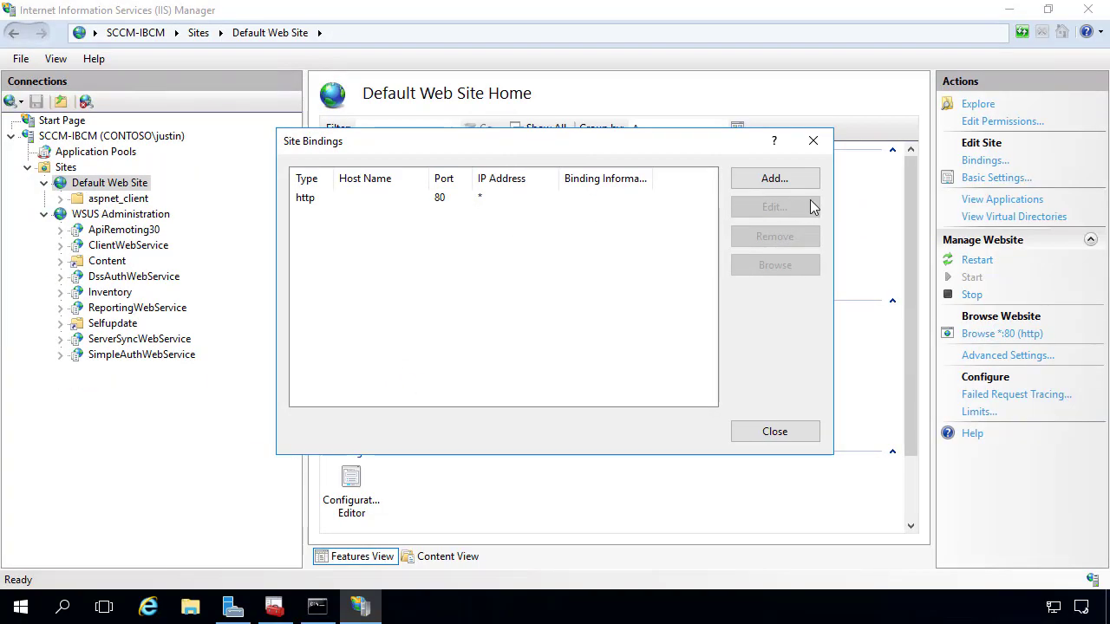
# Add an https binding on port 443 using SCCM IBCM IIS Cert, then close Site Bindings.
pyautogui.click(774, 179)
pyautogui.click(390, 220)
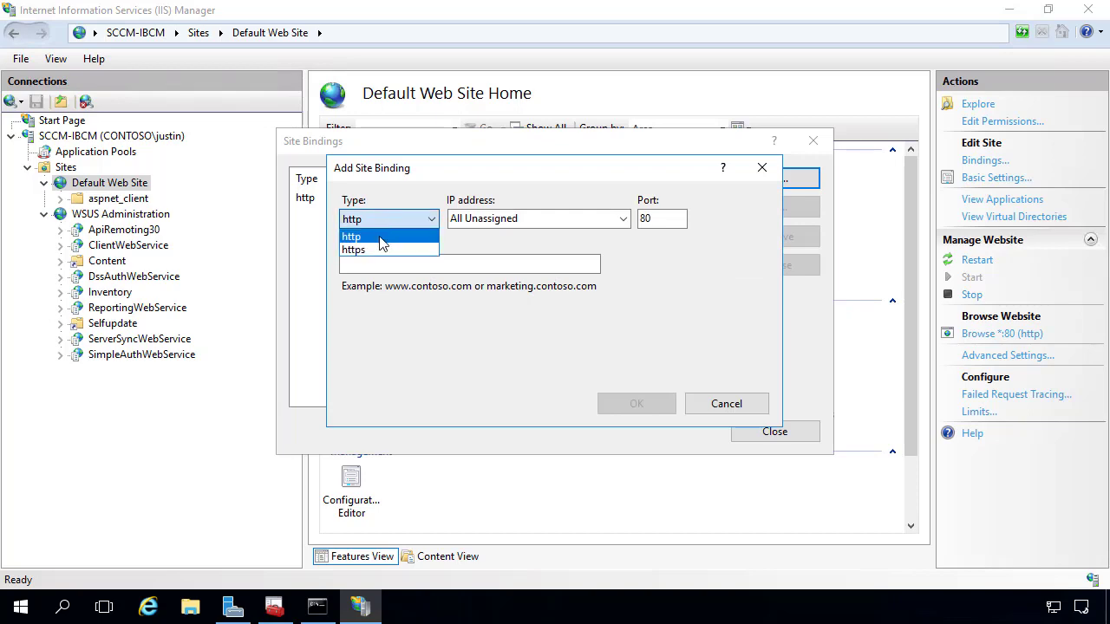
pyautogui.click(373, 249)
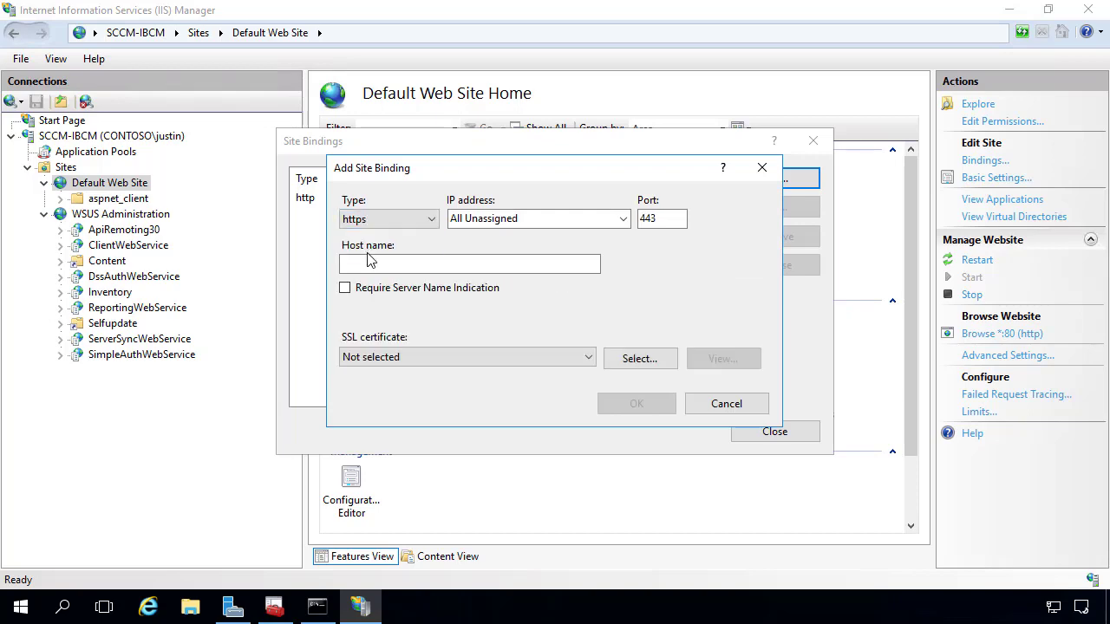
pyautogui.click(412, 356)
pyautogui.click(409, 387)
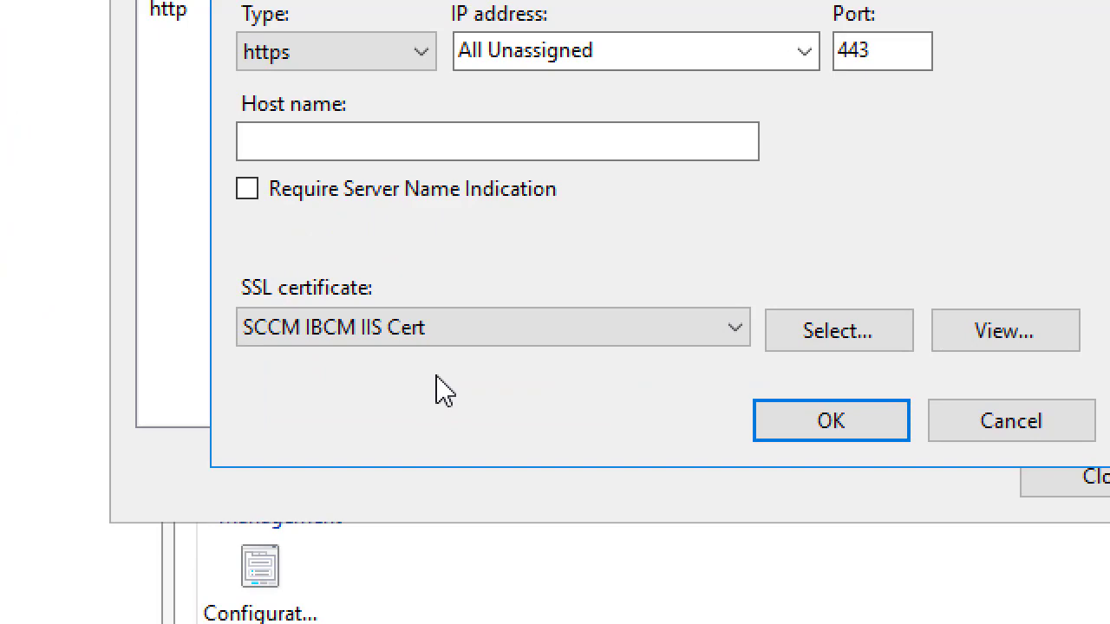
pyautogui.press('Return')
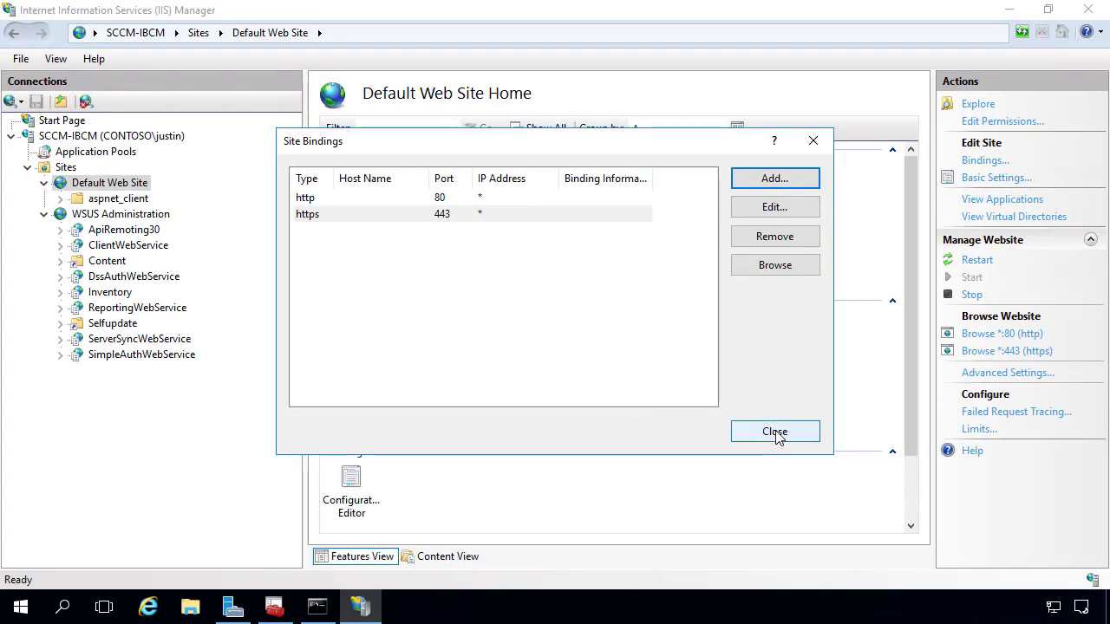
pyautogui.click(776, 433)
pyautogui.click(149, 607)
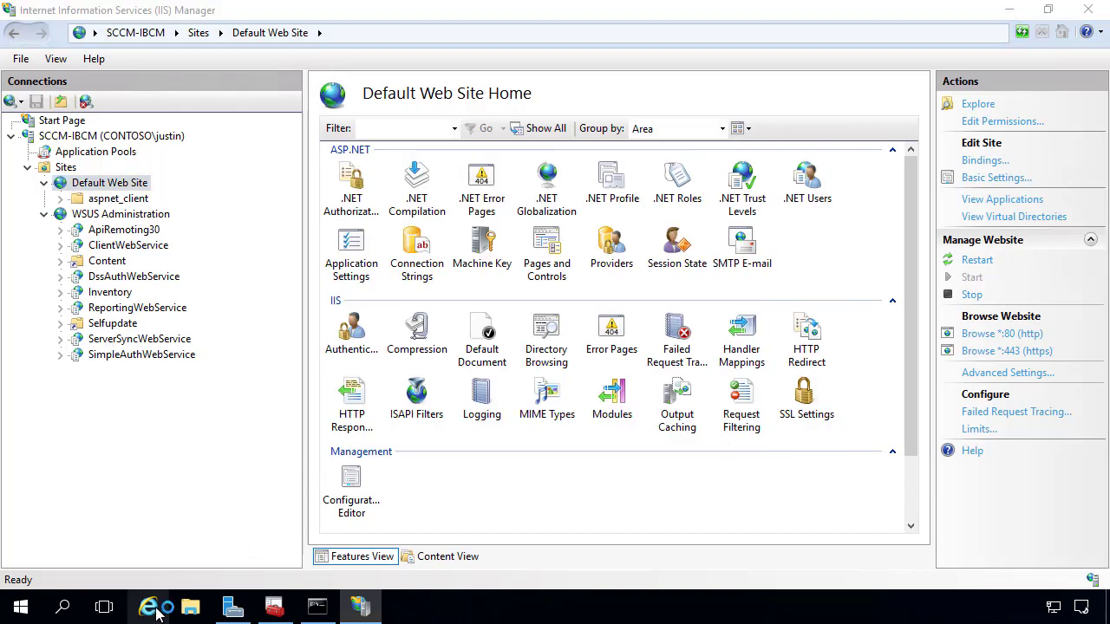
pyautogui.click(624, 142)
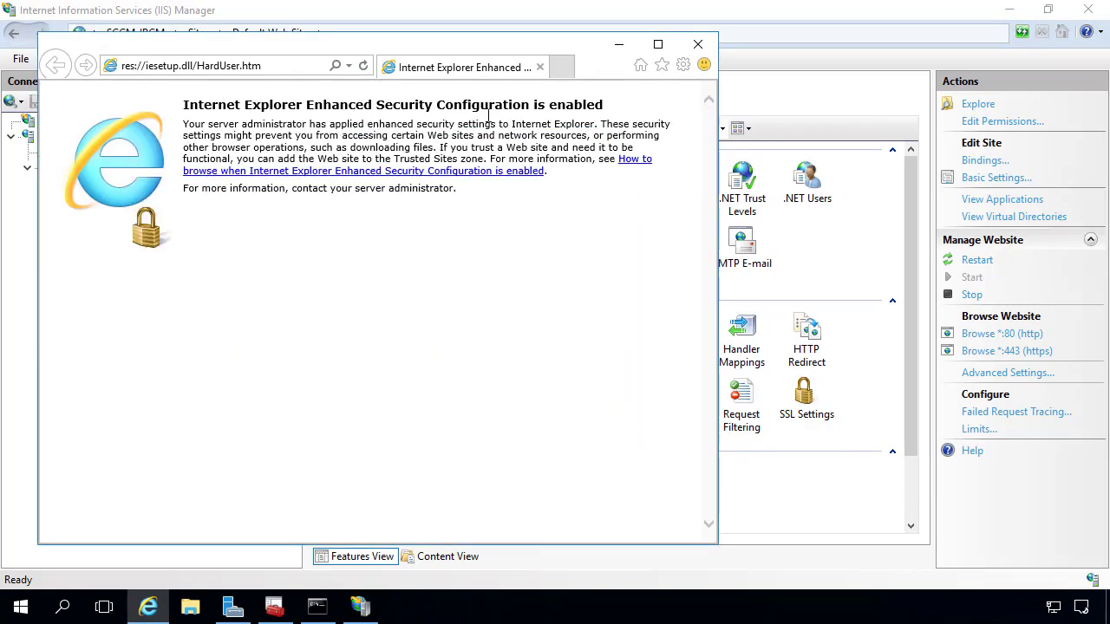
pyautogui.click(260, 73)
pyautogui.write('https')
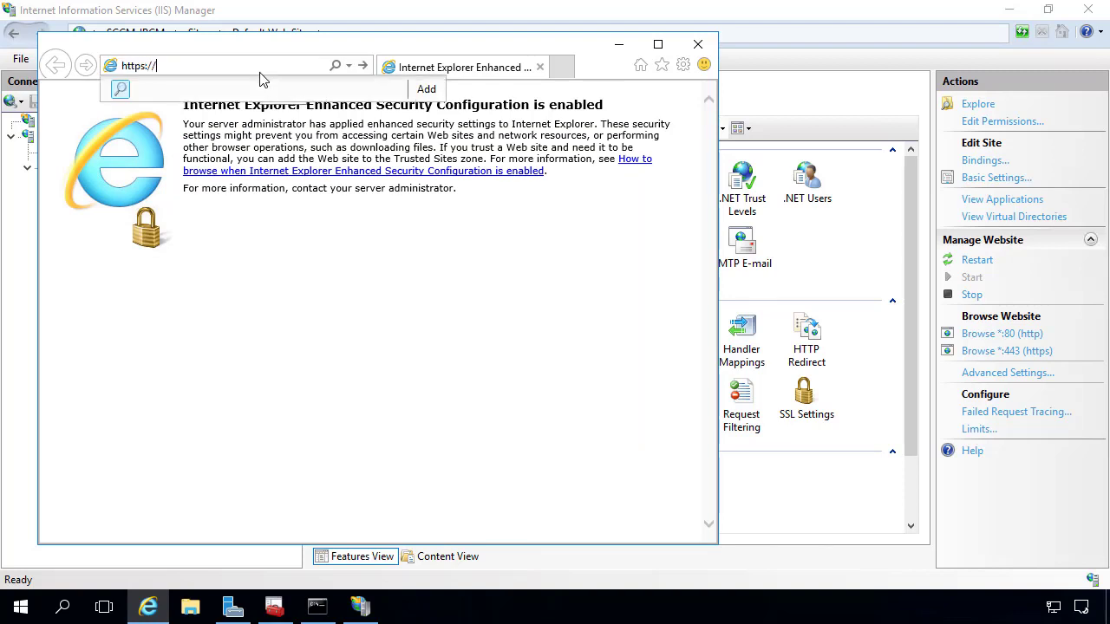
pyautogui.write('://sccm-ibcm')
pyautogui.press('Return')
pyautogui.press('Return')
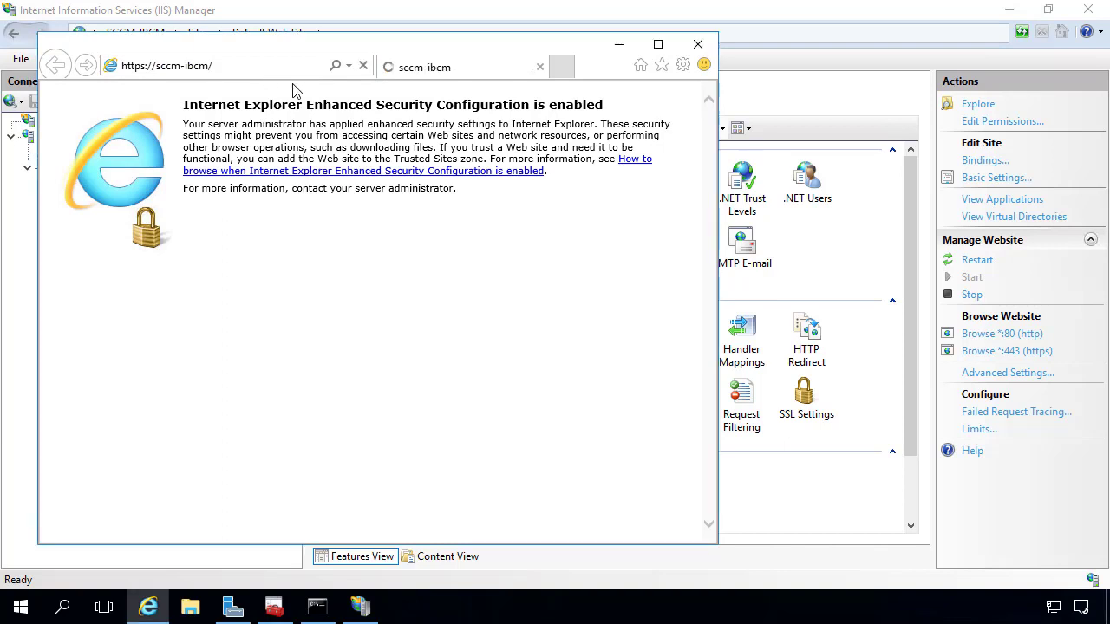
pyautogui.click(349, 66)
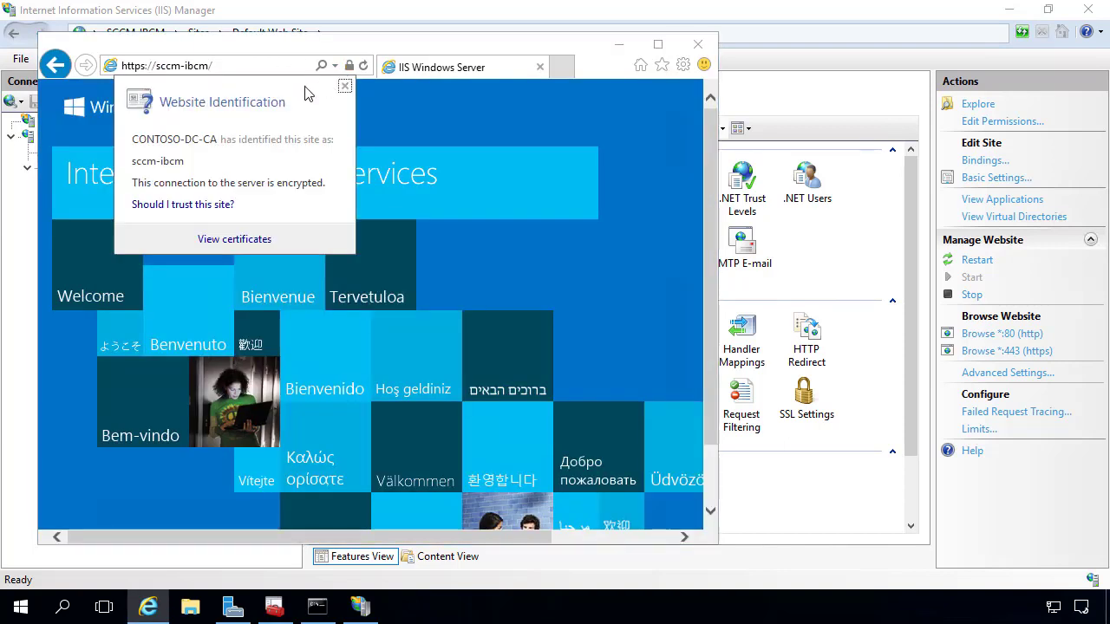
pyautogui.click(241, 71)
pyautogui.click(237, 65)
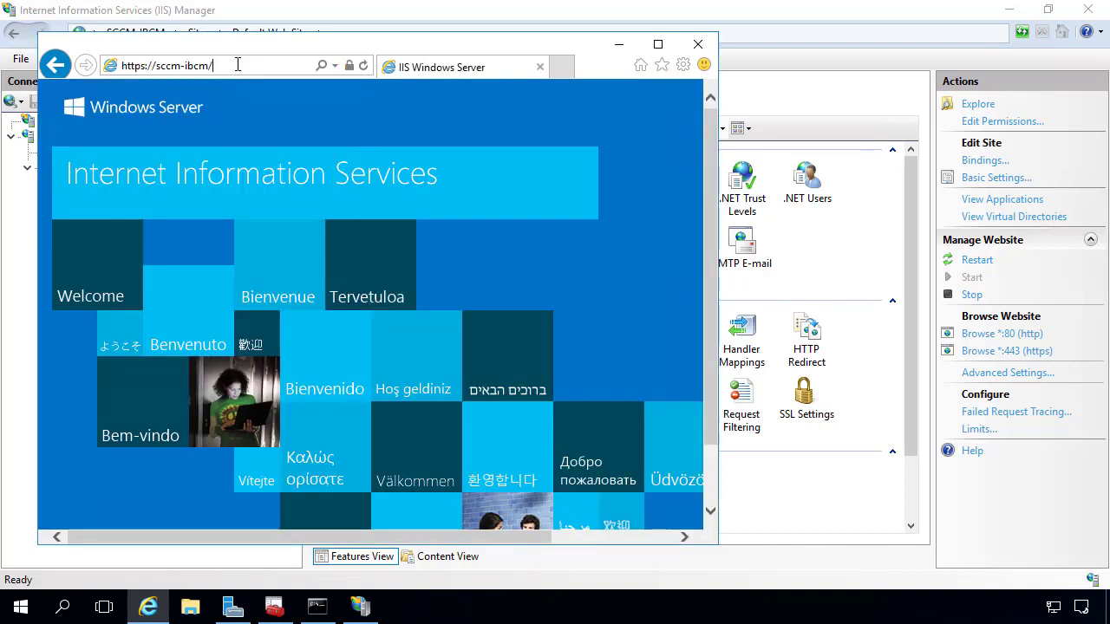
pyautogui.write('.cop')
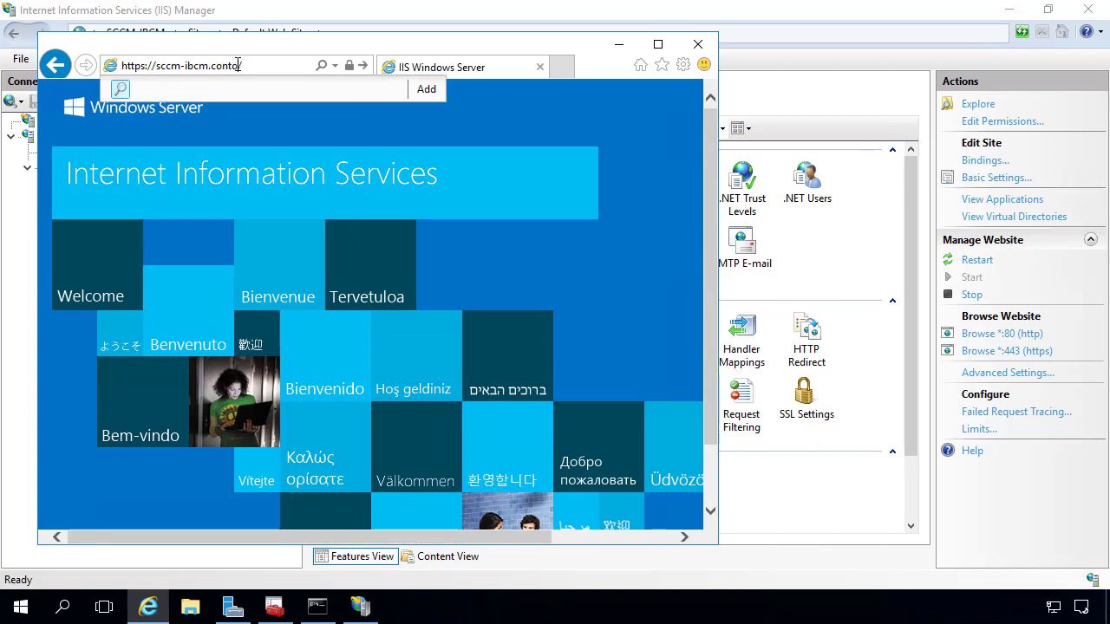
pyautogui.write('toso.local')
pyautogui.press('Return')
pyautogui.click(347, 66)
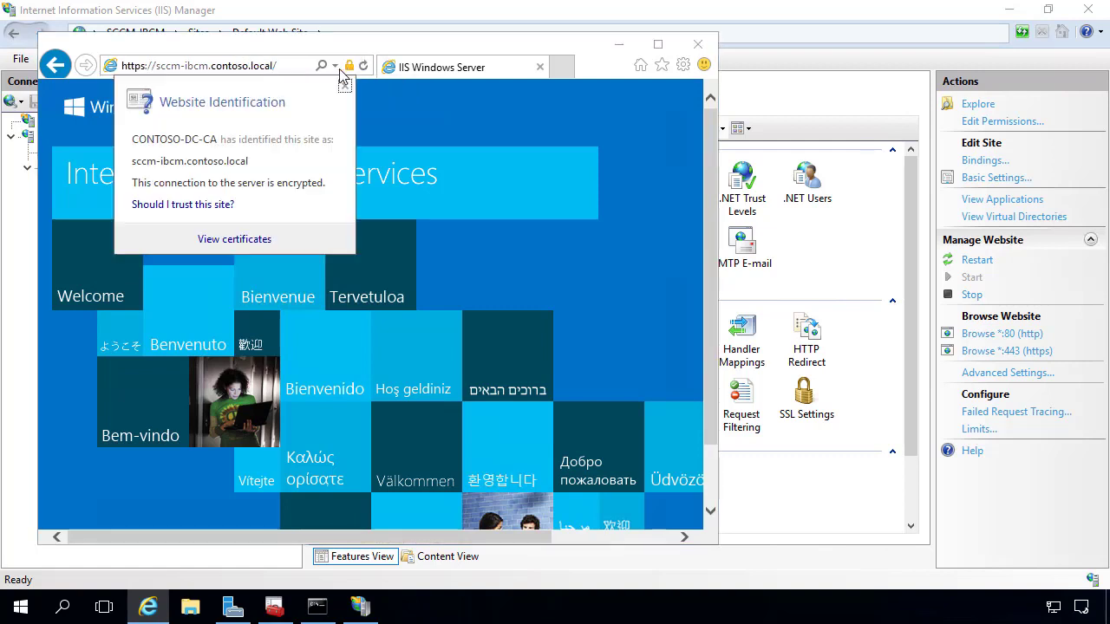
pyautogui.click(245, 69)
pyautogui.click(173, 67)
pyautogui.click(157, 68)
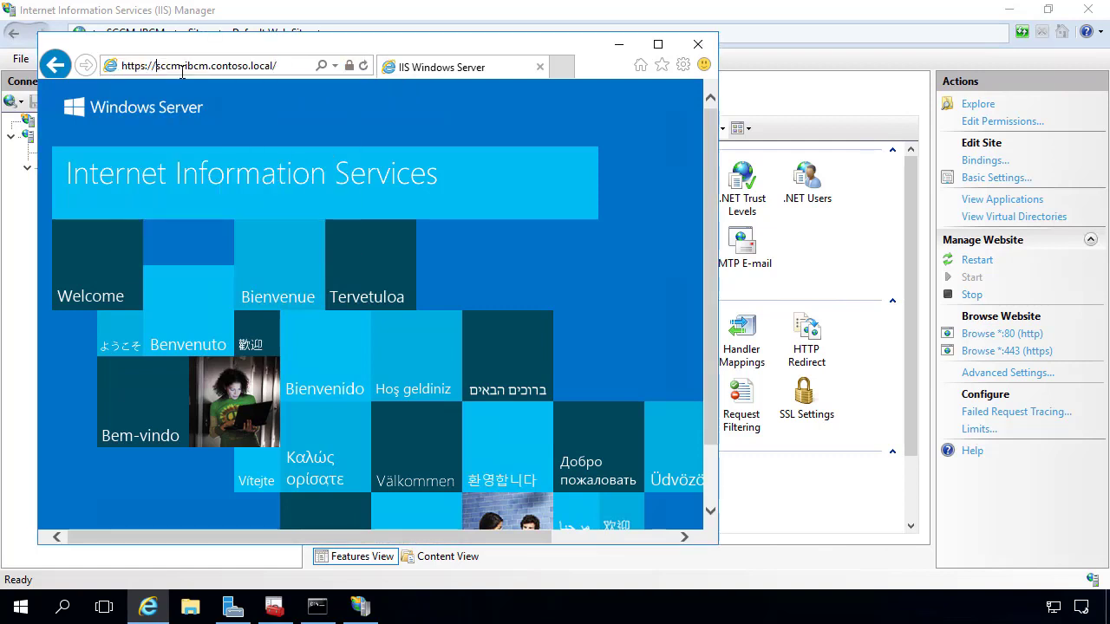
pyautogui.moveTo(182, 74); pyautogui.dragTo(322, 74)
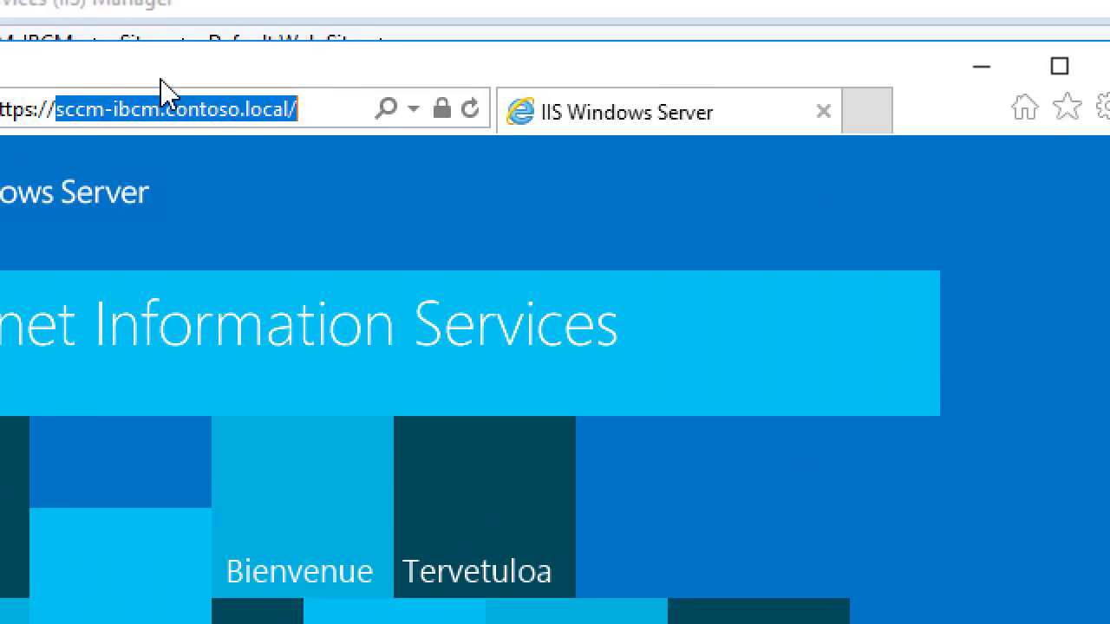
pyautogui.write('i')
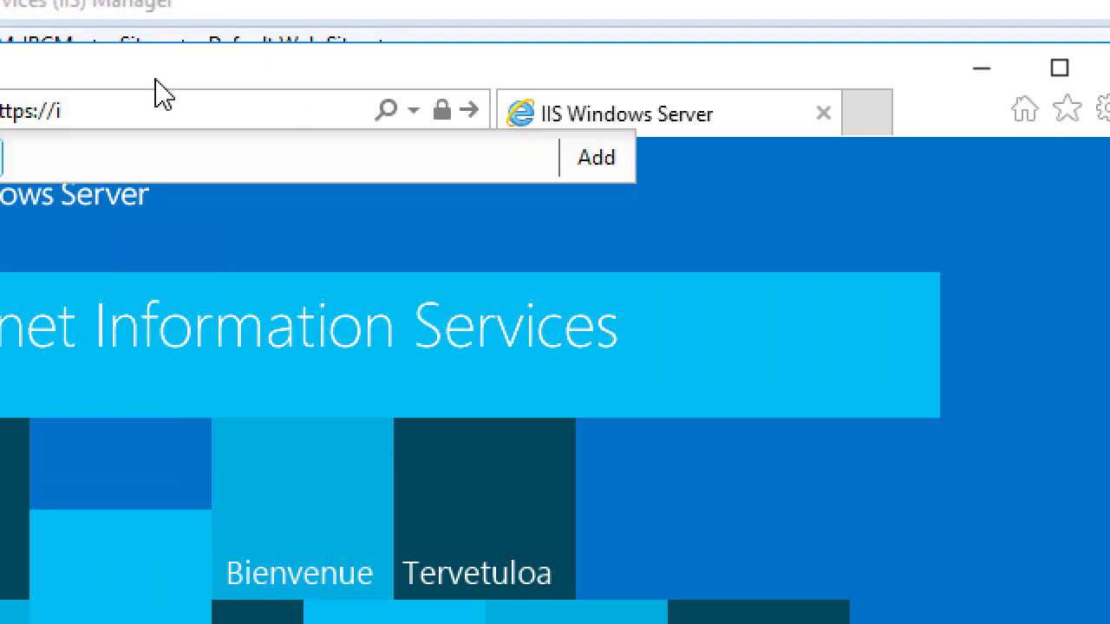
pyautogui.write('bcm.setupconfigmgr.com')
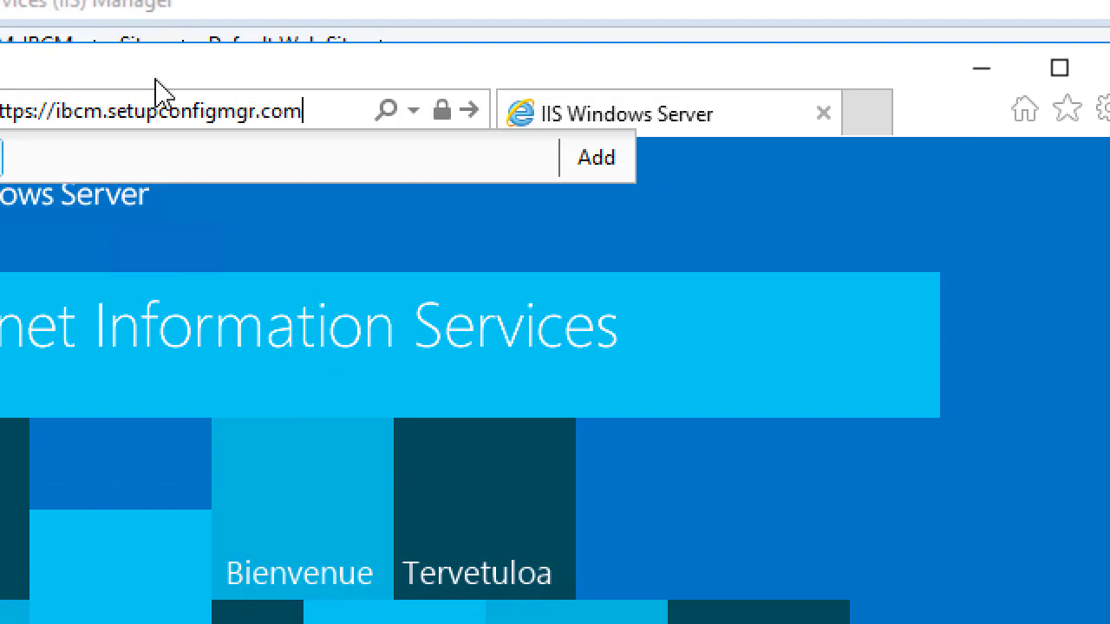
pyautogui.press('Return')
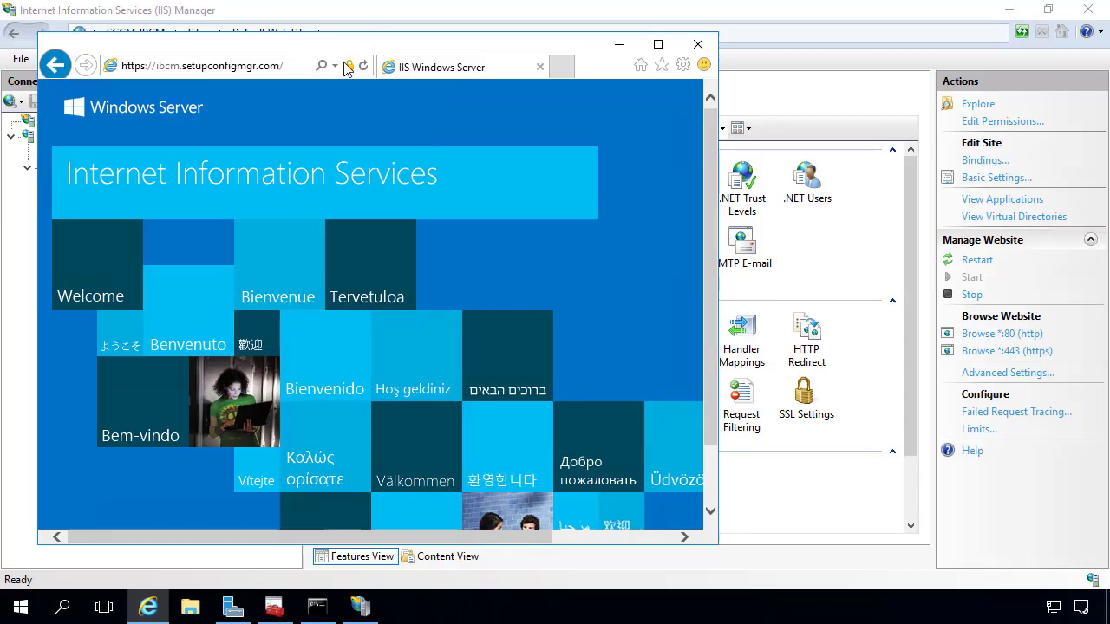
pyautogui.click(442, 111)
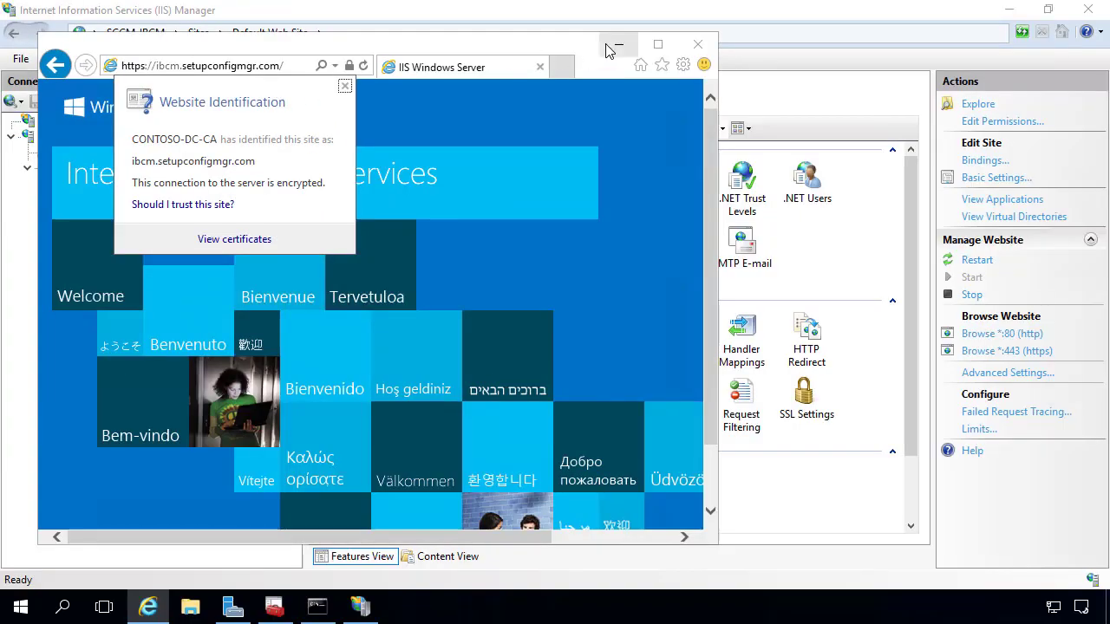
pyautogui.click(618, 57)
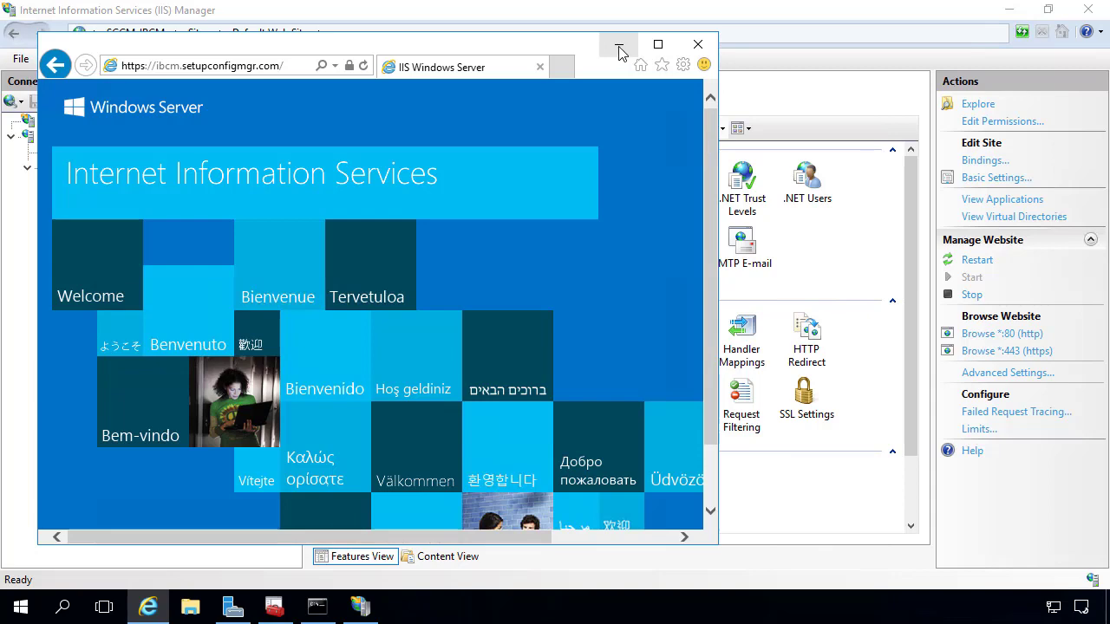
pyautogui.click(619, 50)
pyautogui.click(44, 215)
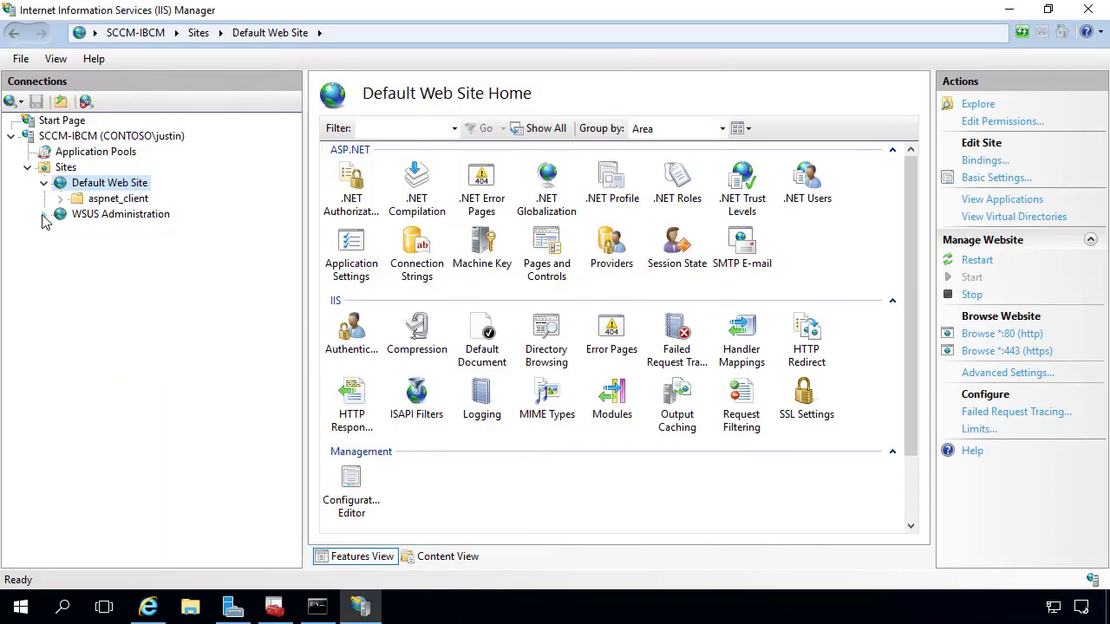
# Open Edit Bindings for WSUS Administration, showing http 8530 and https 8531.
pyautogui.click(43, 183)
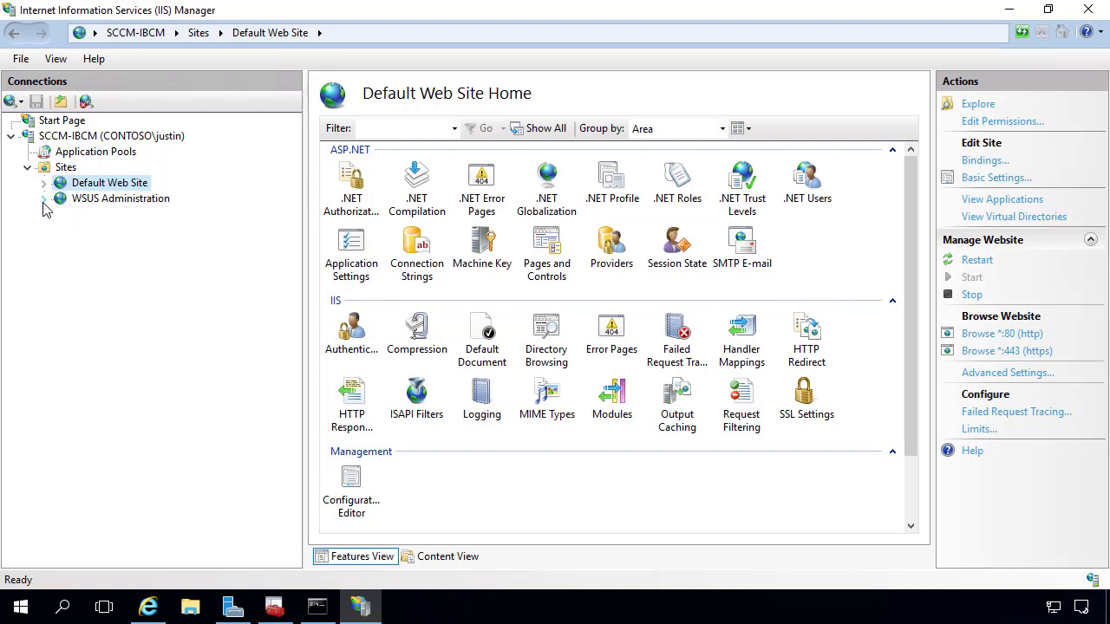
pyautogui.click(44, 205)
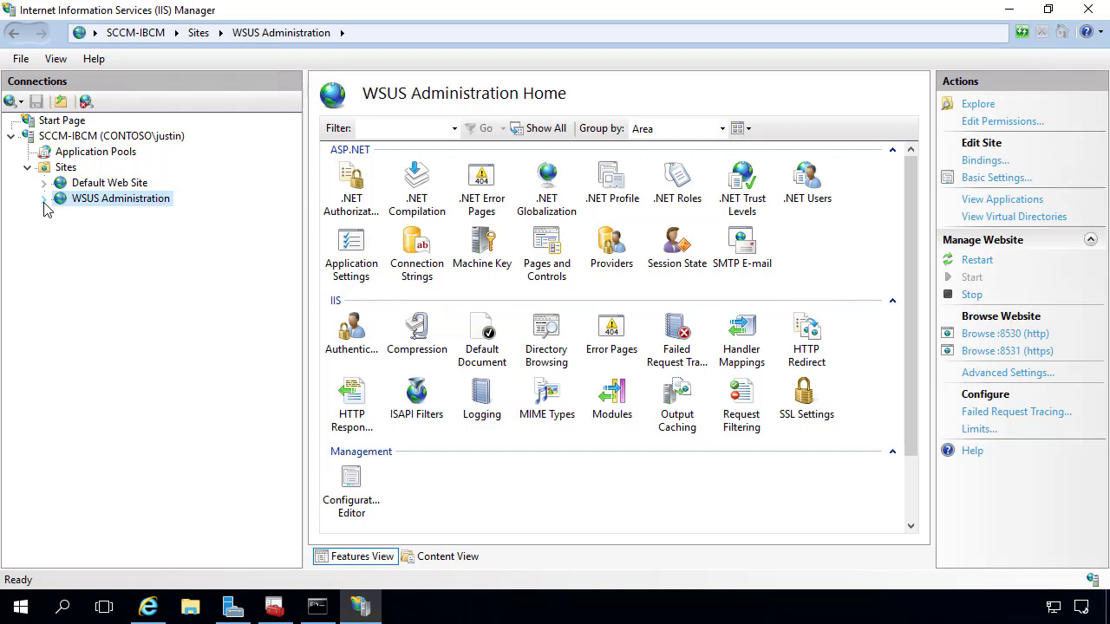
pyautogui.rightClick(93, 199)
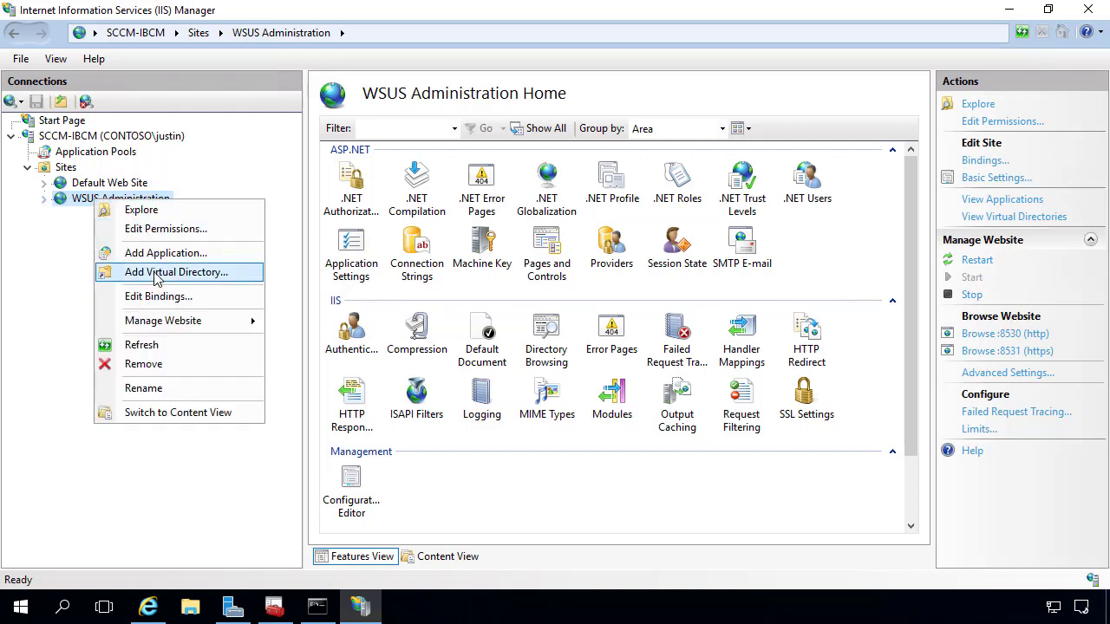
pyautogui.click(163, 299)
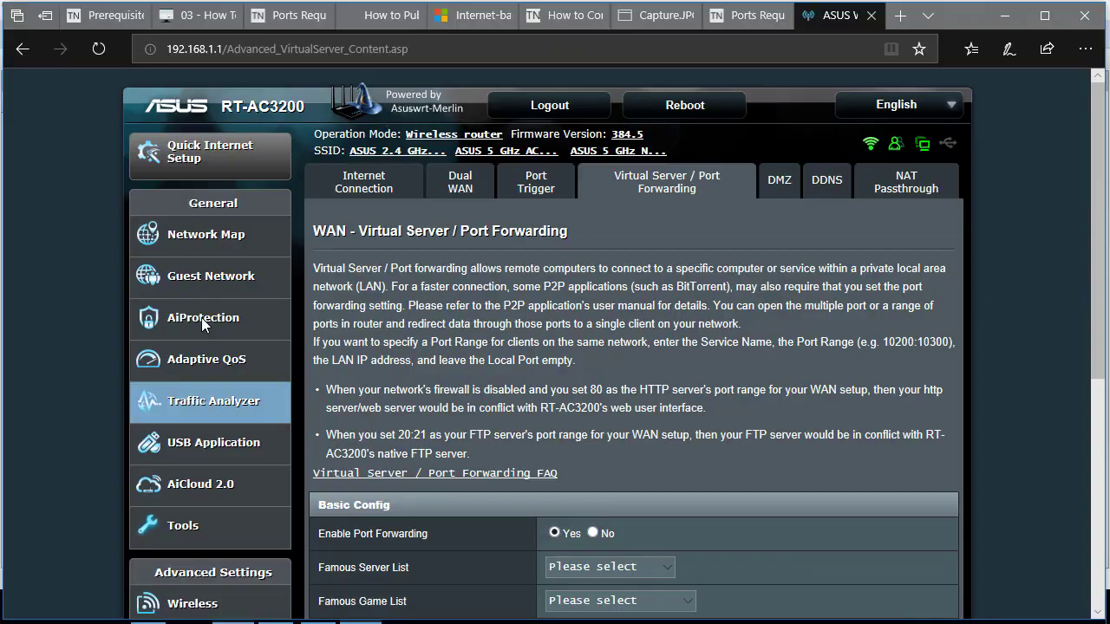
# Review TechNet's WSUS SSL configuration steps in Edge, then close the WSUS Site Bindings dialog.
pyautogui.click(732, 15)
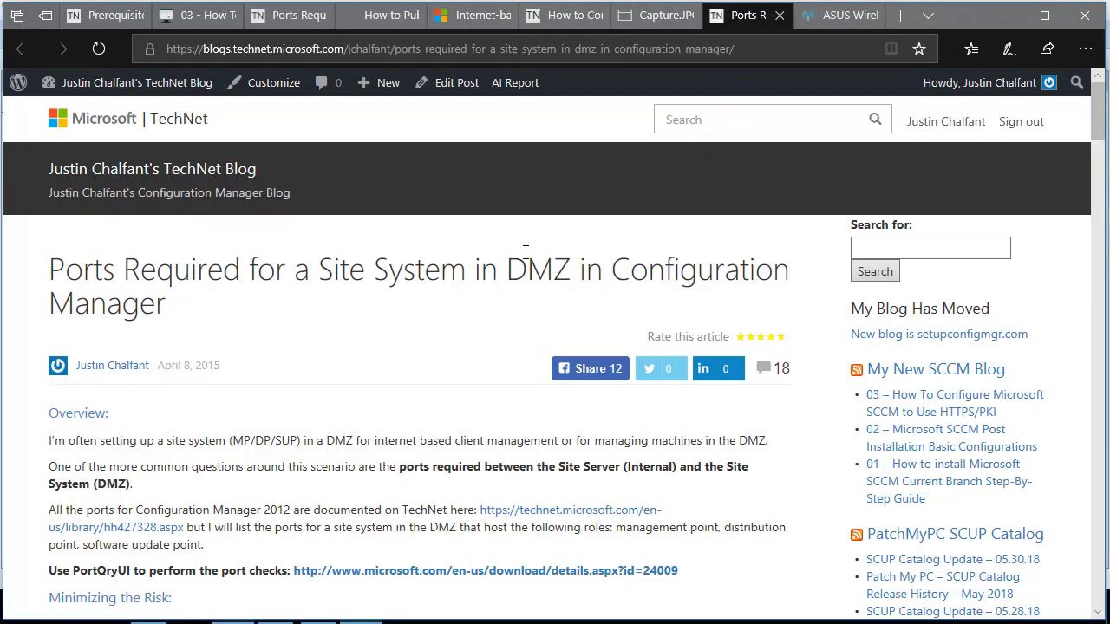
pyautogui.click(565, 17)
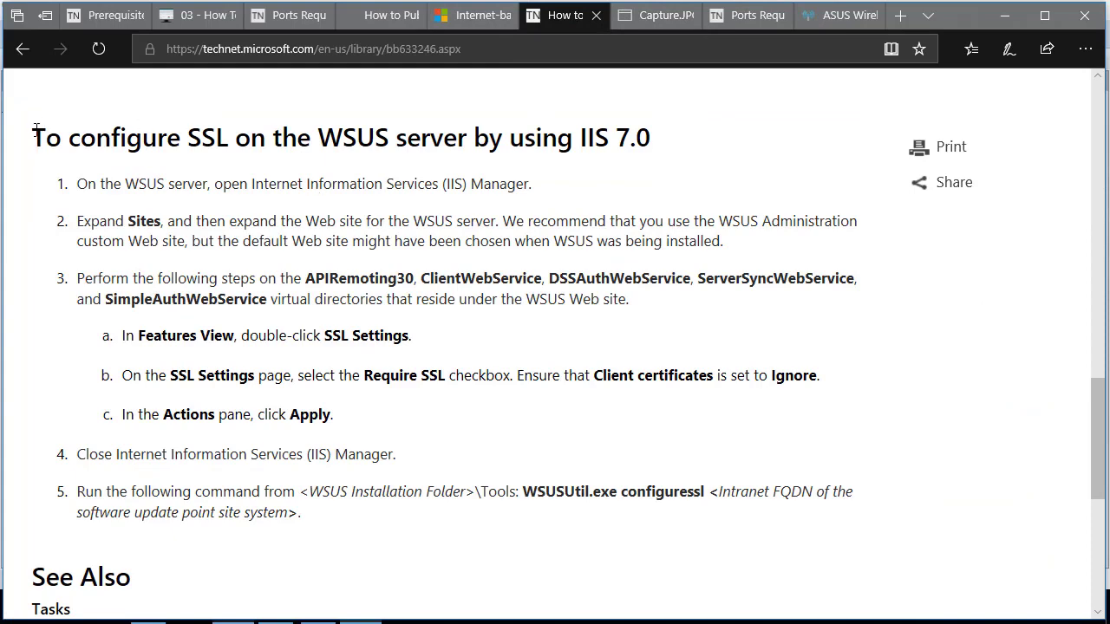
pyautogui.moveTo(35, 131); pyautogui.dragTo(412, 527)
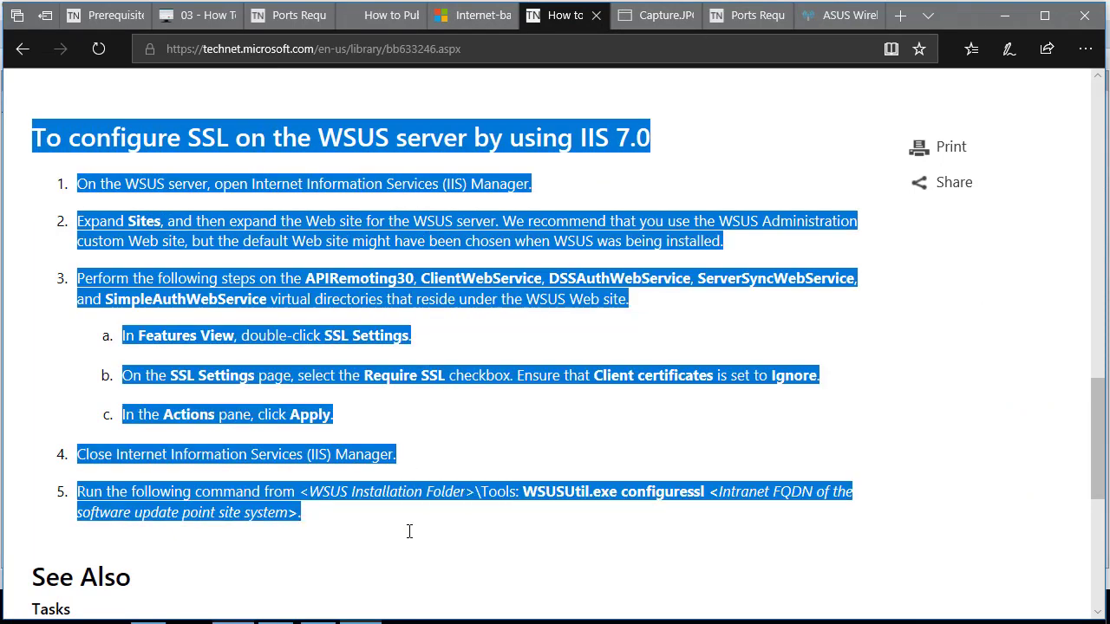
pyautogui.click(434, 406)
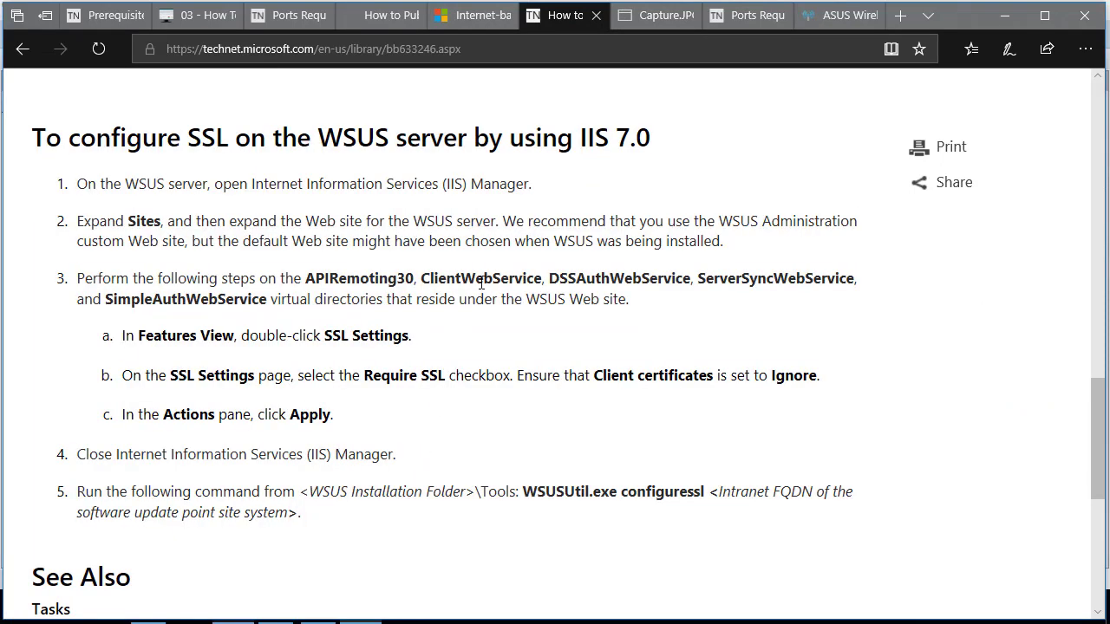
pyautogui.click(1005, 16)
pyautogui.click(745, 429)
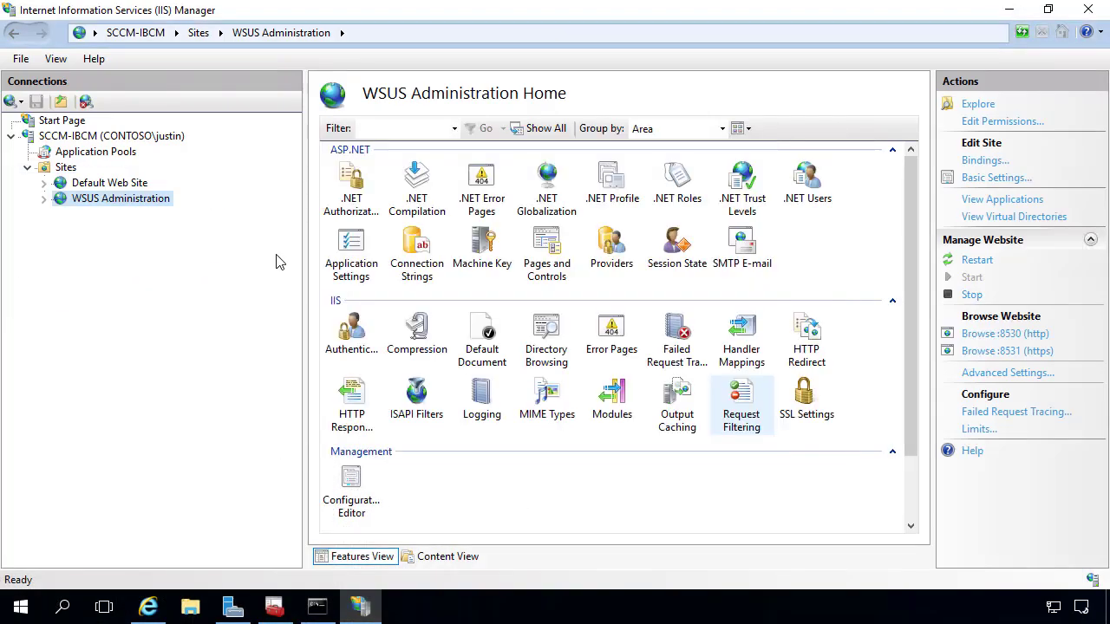
# Turn on and apply Require SSL for ApiRemoting30 and ClientWebService.
pyautogui.doubleClick(116, 200)
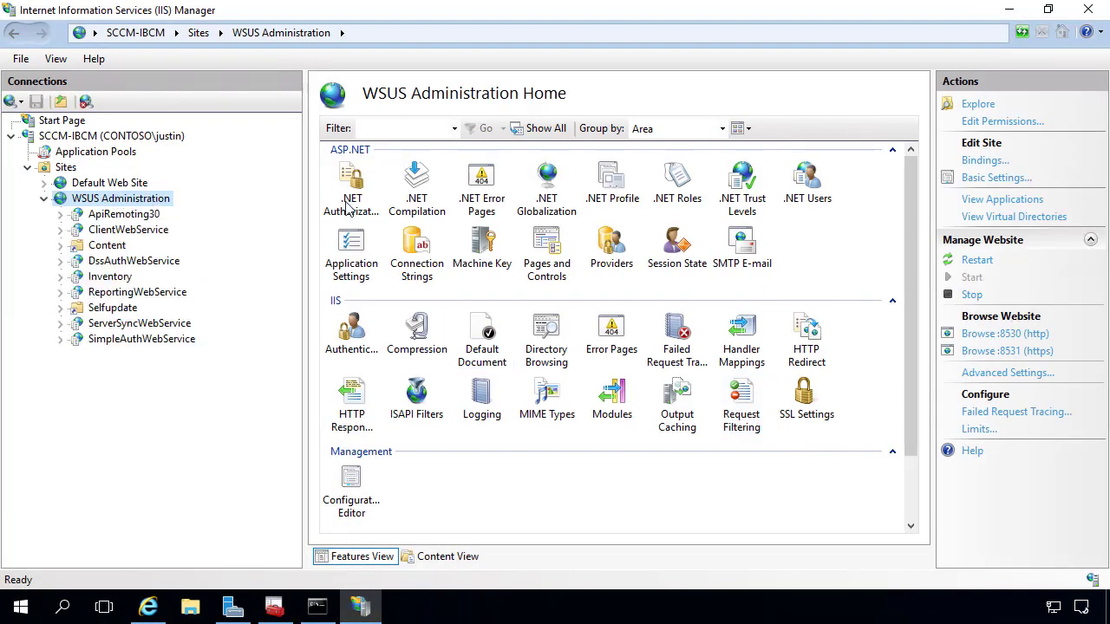
pyautogui.click(119, 217)
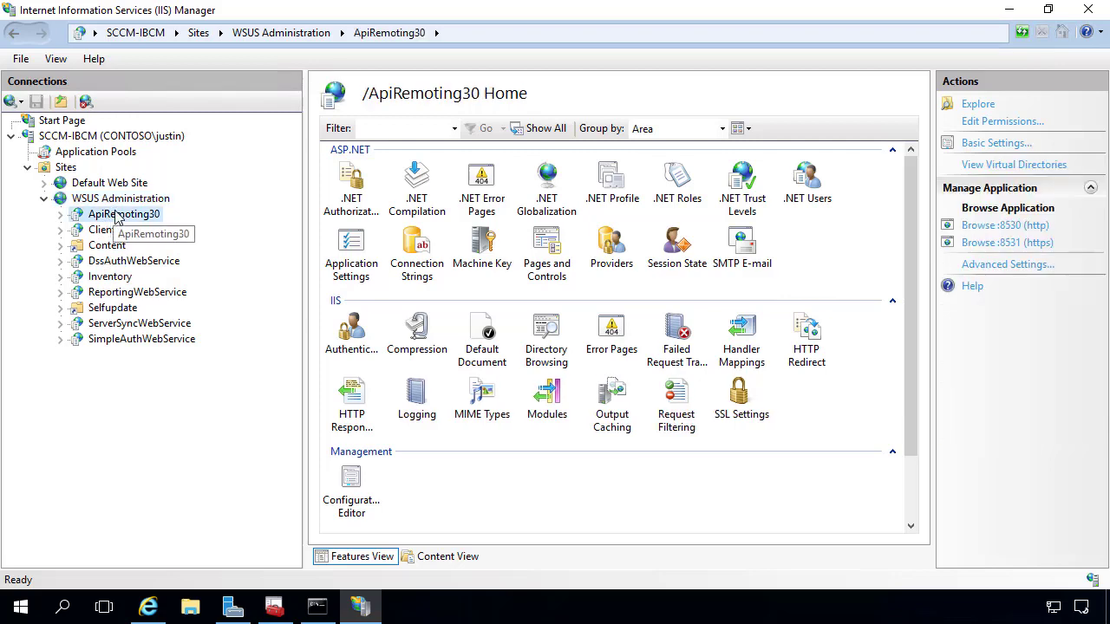
pyautogui.doubleClick(740, 401)
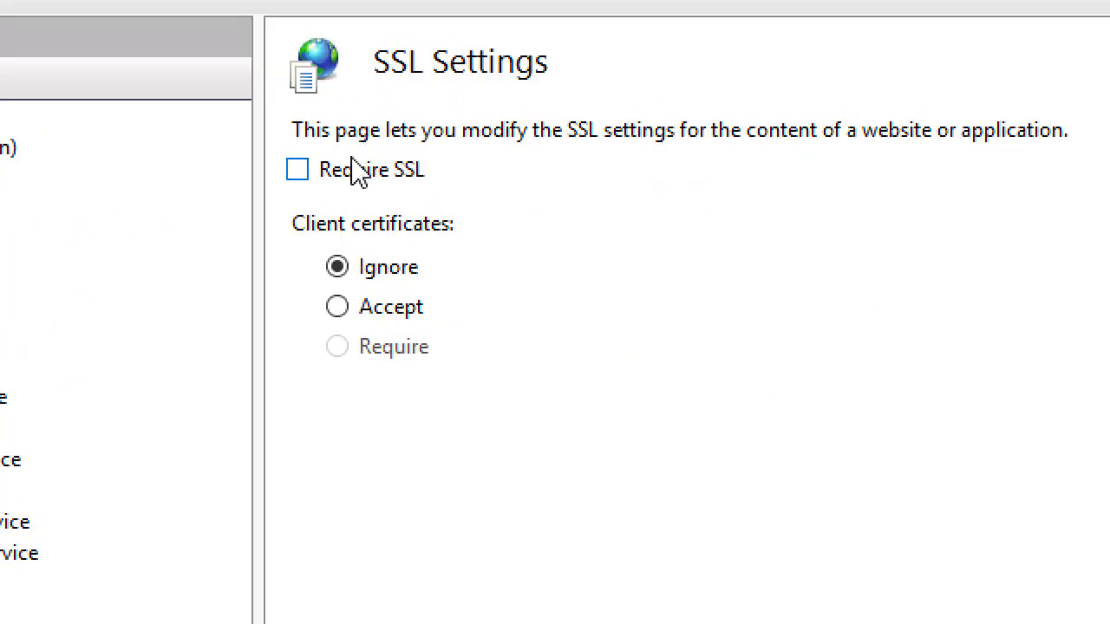
pyautogui.click(340, 174)
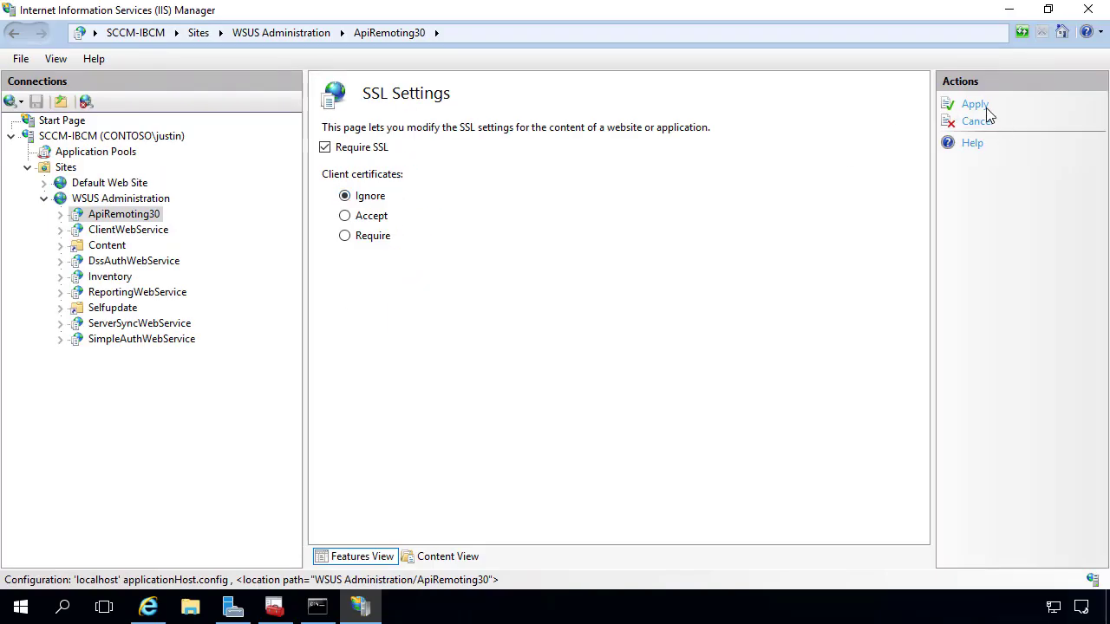
pyautogui.click(976, 106)
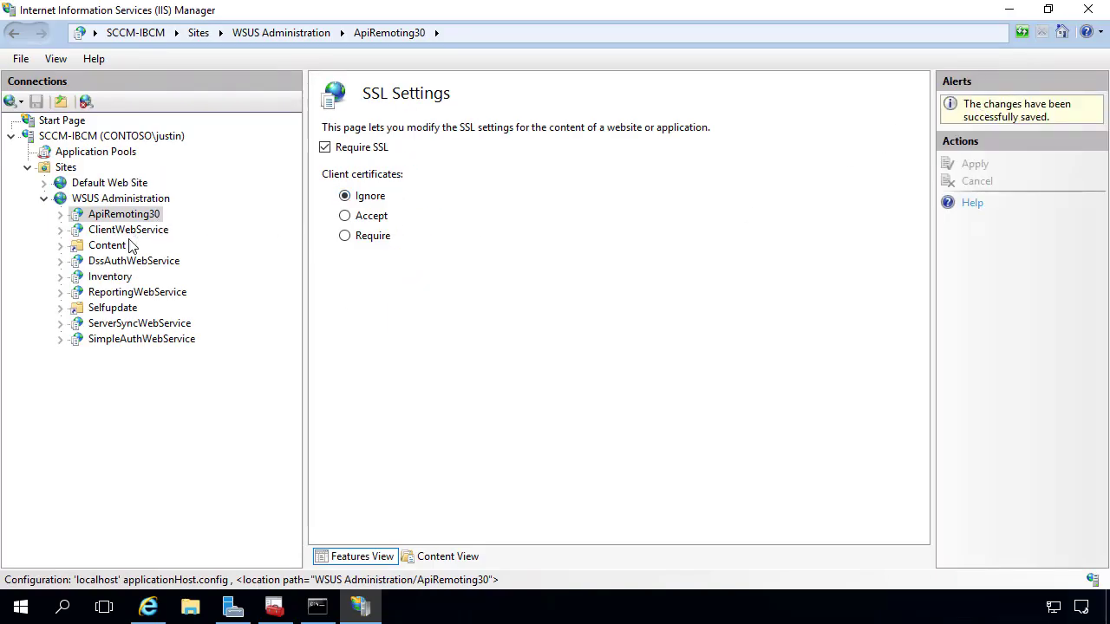
pyautogui.click(128, 230)
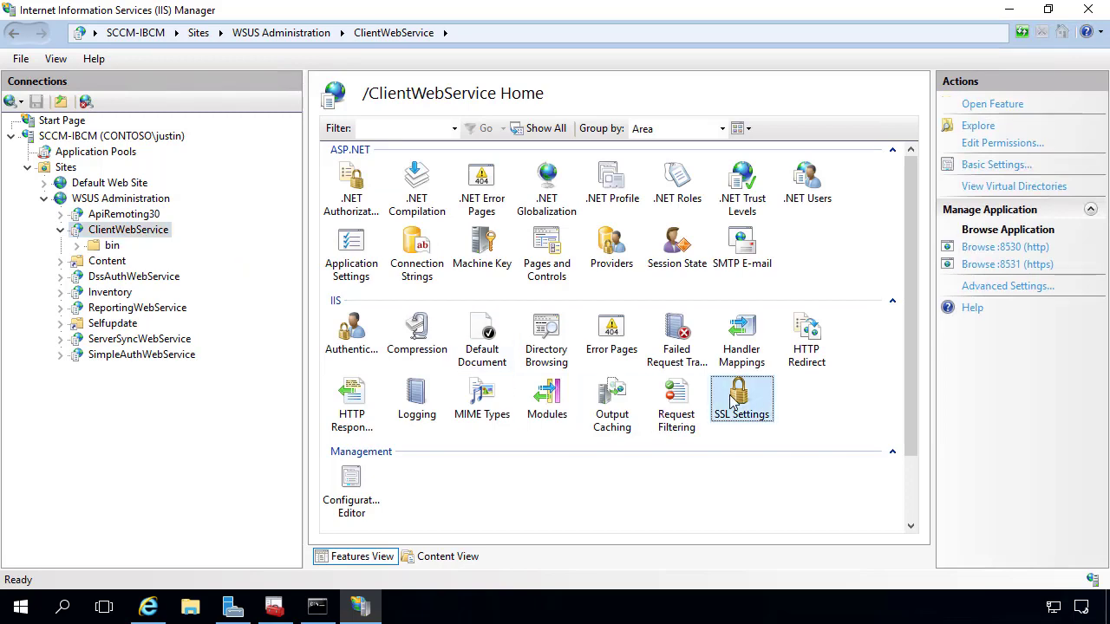
pyautogui.doubleClick(742, 404)
pyautogui.click(326, 148)
pyautogui.click(976, 105)
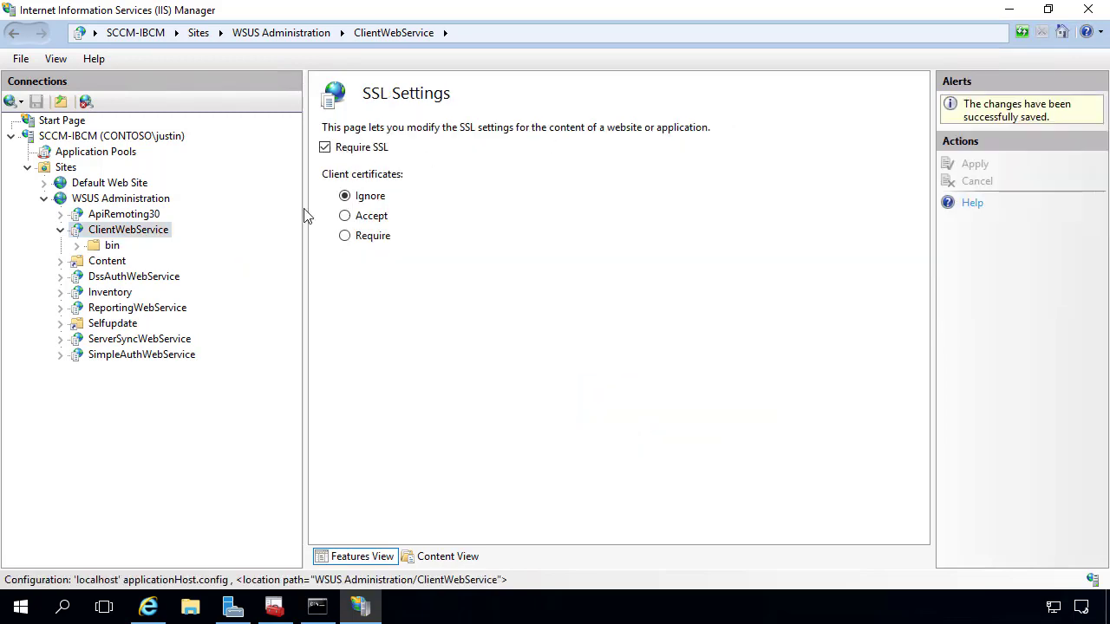
# Turn on and apply Require SSL for DssAuthWebService and ServerSyncWebService.
pyautogui.click(144, 278)
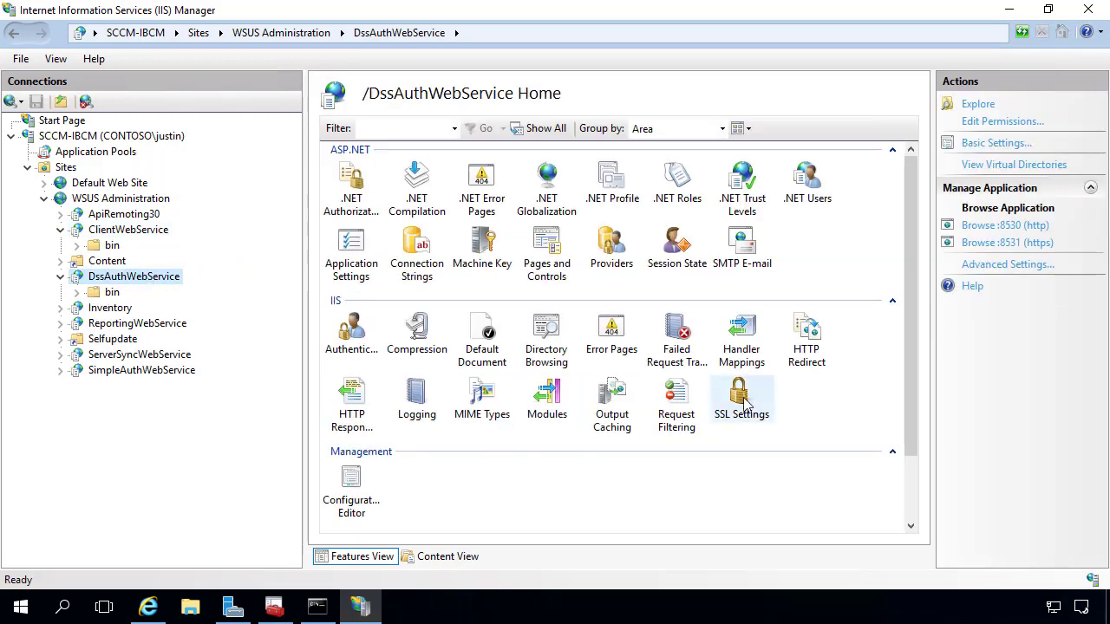
pyautogui.doubleClick(741, 404)
pyautogui.click(359, 148)
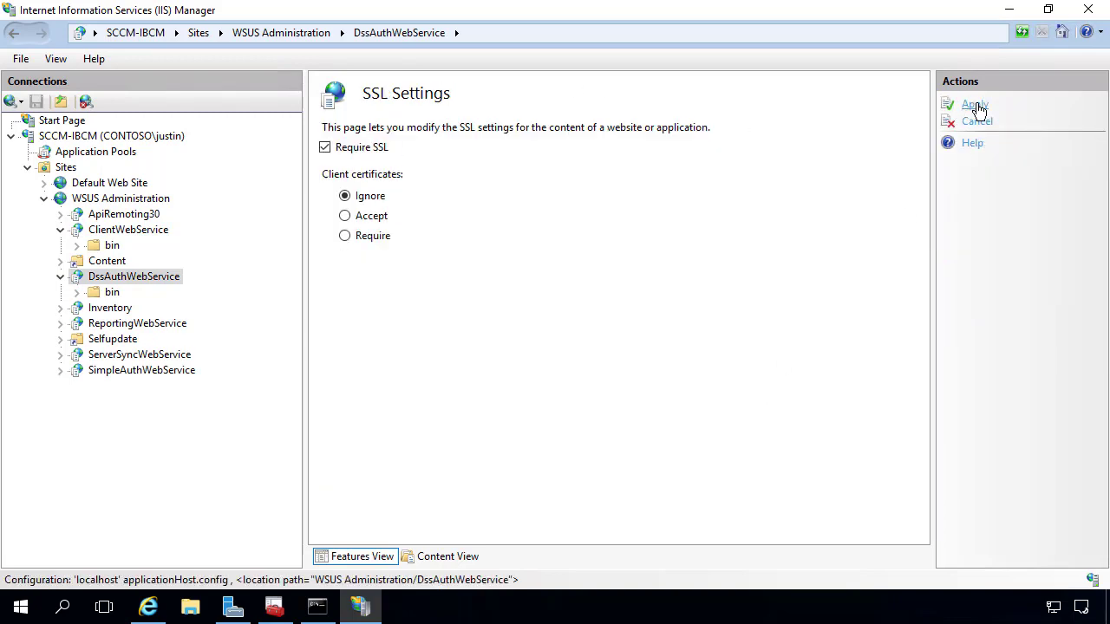
pyautogui.click(972, 106)
pyautogui.click(152, 355)
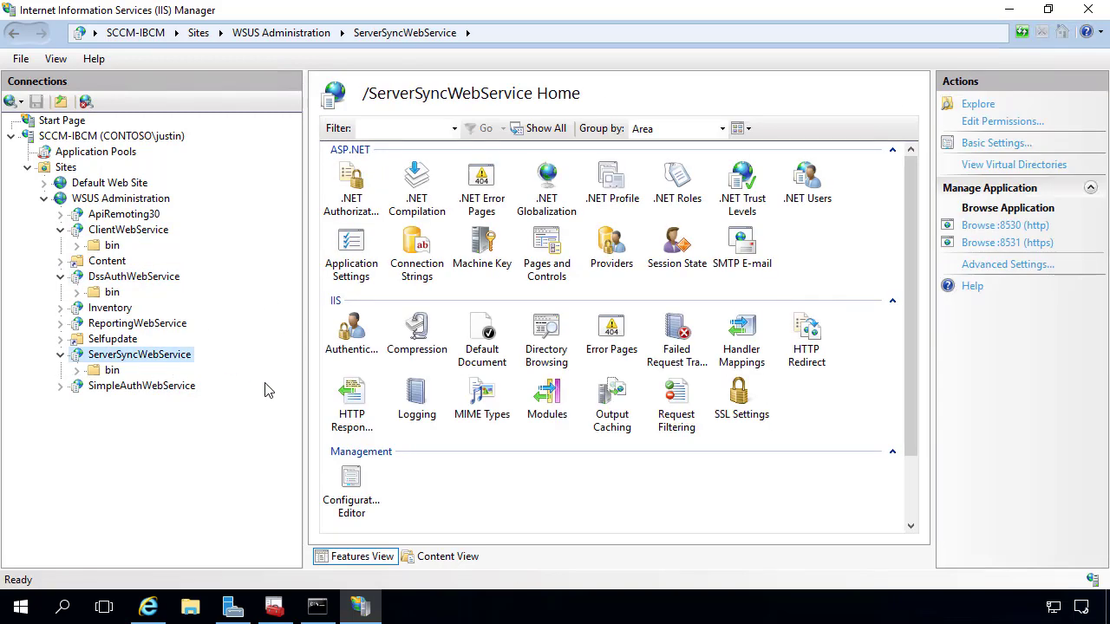
pyautogui.doubleClick(715, 429)
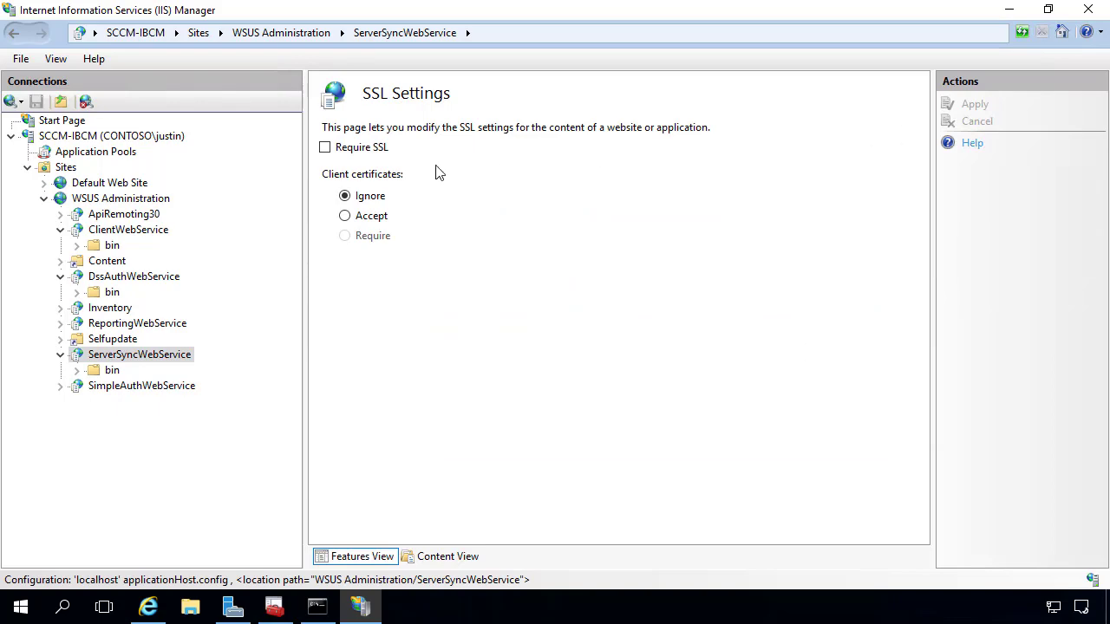
pyautogui.click(351, 150)
pyautogui.click(975, 104)
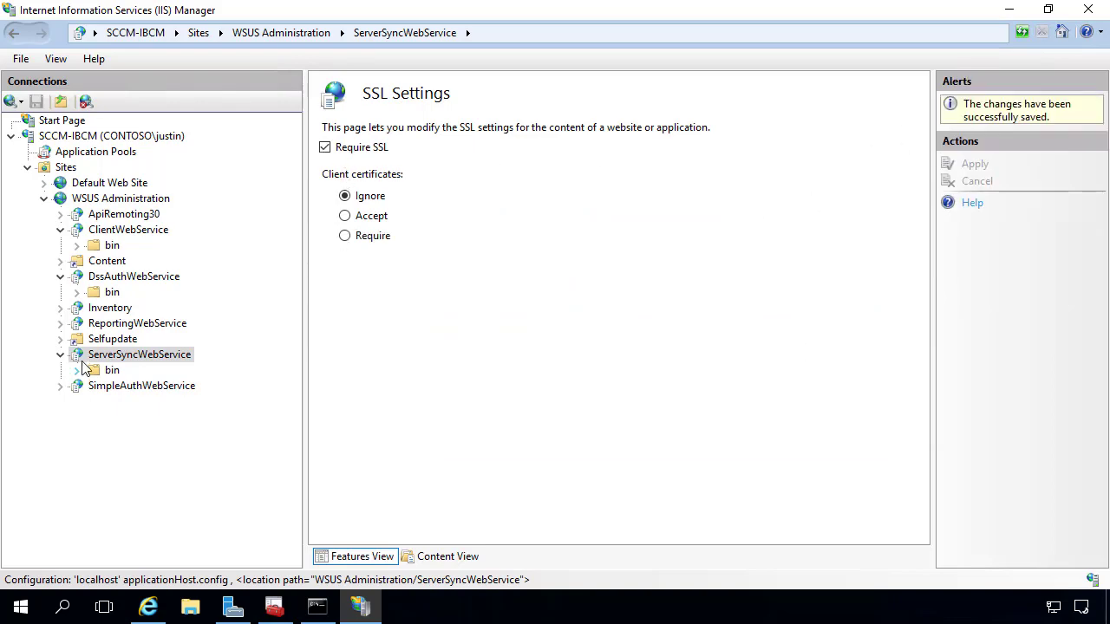
# Apply Require SSL to SimpleAuthWebService, then bring Command Prompt forward.
pyautogui.click(119, 392)
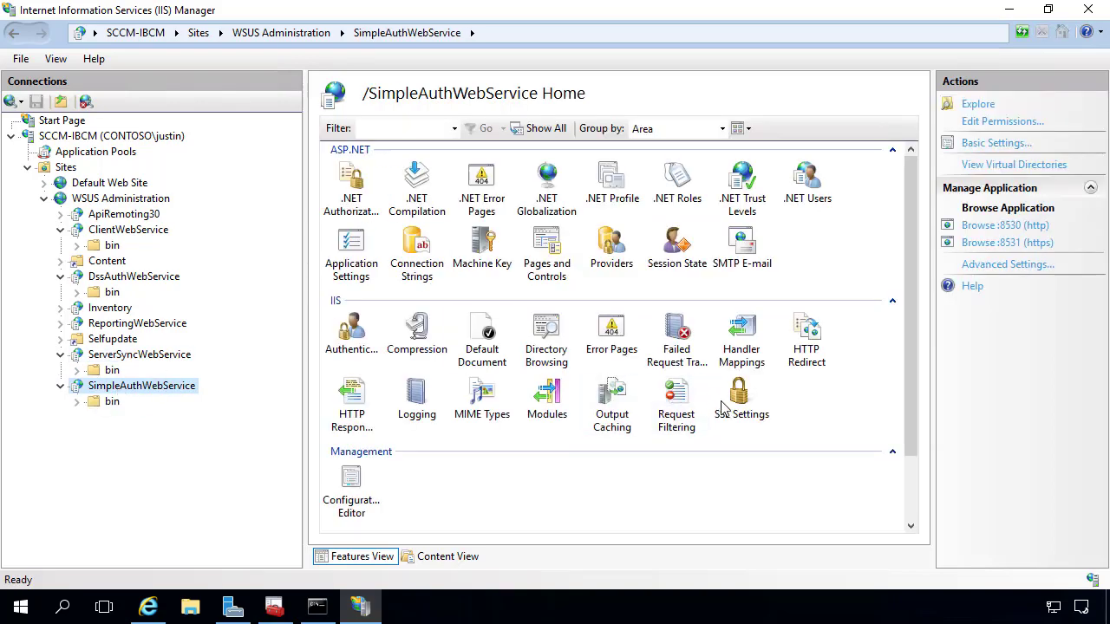
pyautogui.doubleClick(725, 401)
pyautogui.click(369, 149)
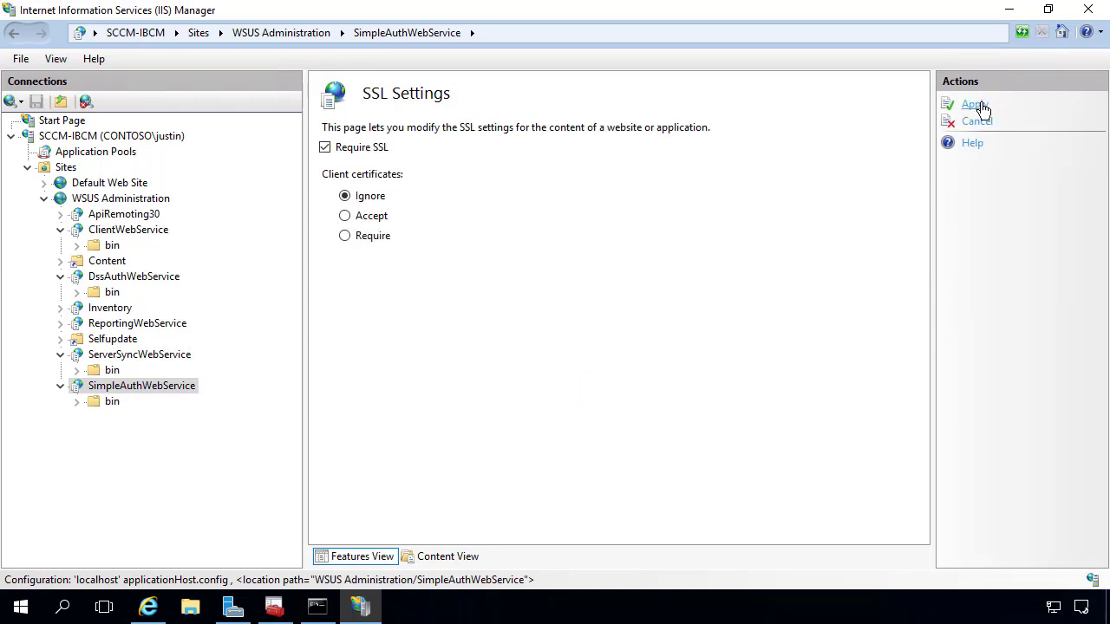
pyautogui.click(978, 105)
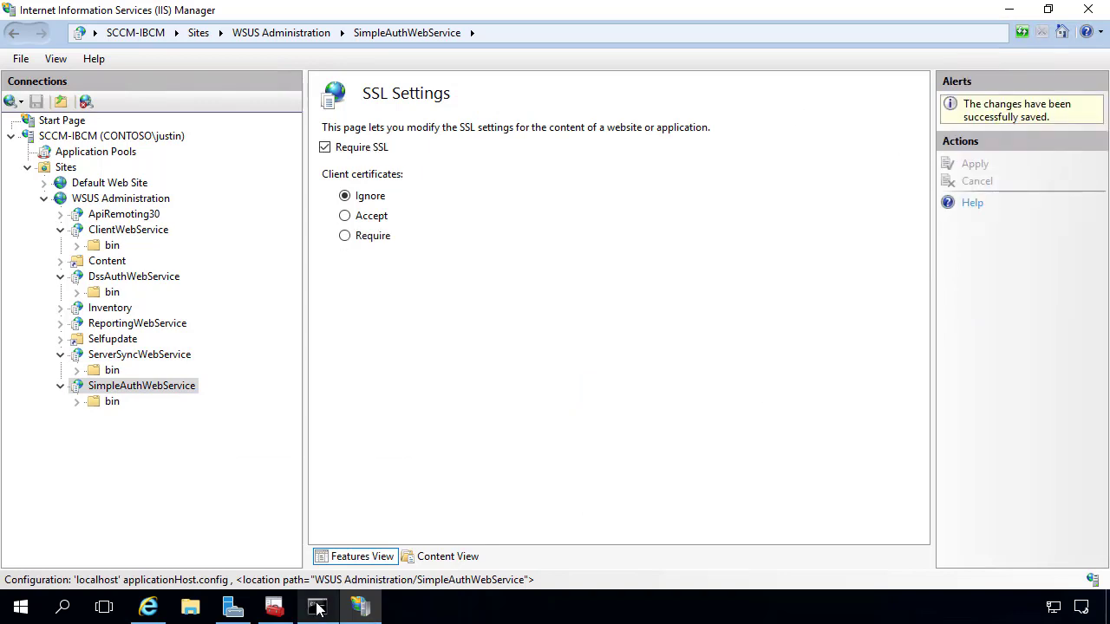
pyautogui.click(317, 607)
pyautogui.click(301, 293)
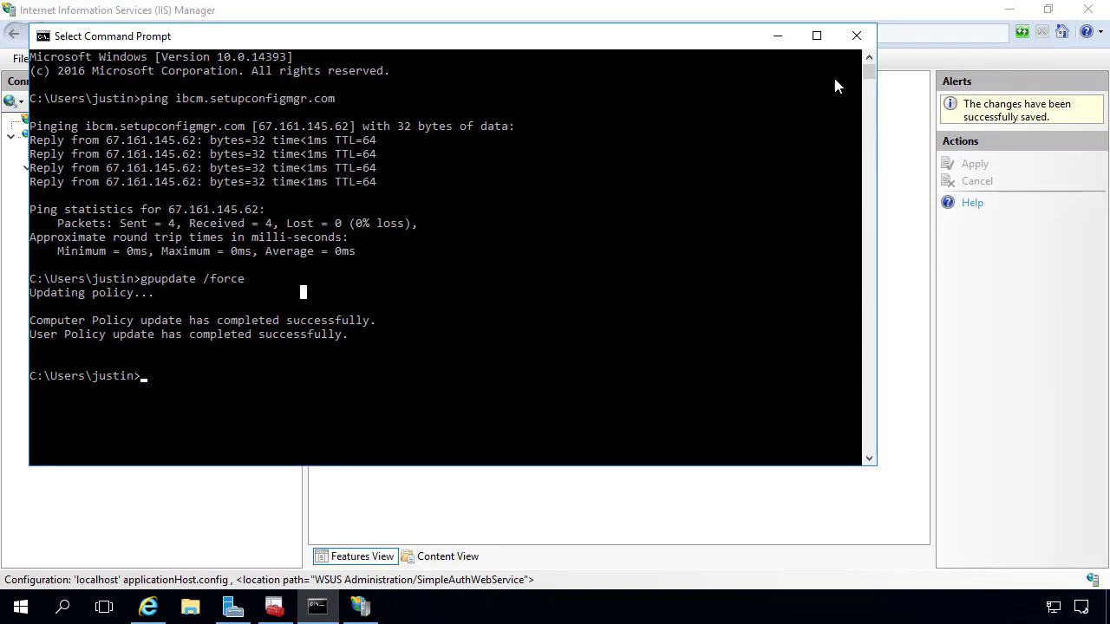
# Replace the plain Command Prompt with an elevated administrator Command Prompt.
pyautogui.click(856, 35)
pyautogui.rightClick(18, 612)
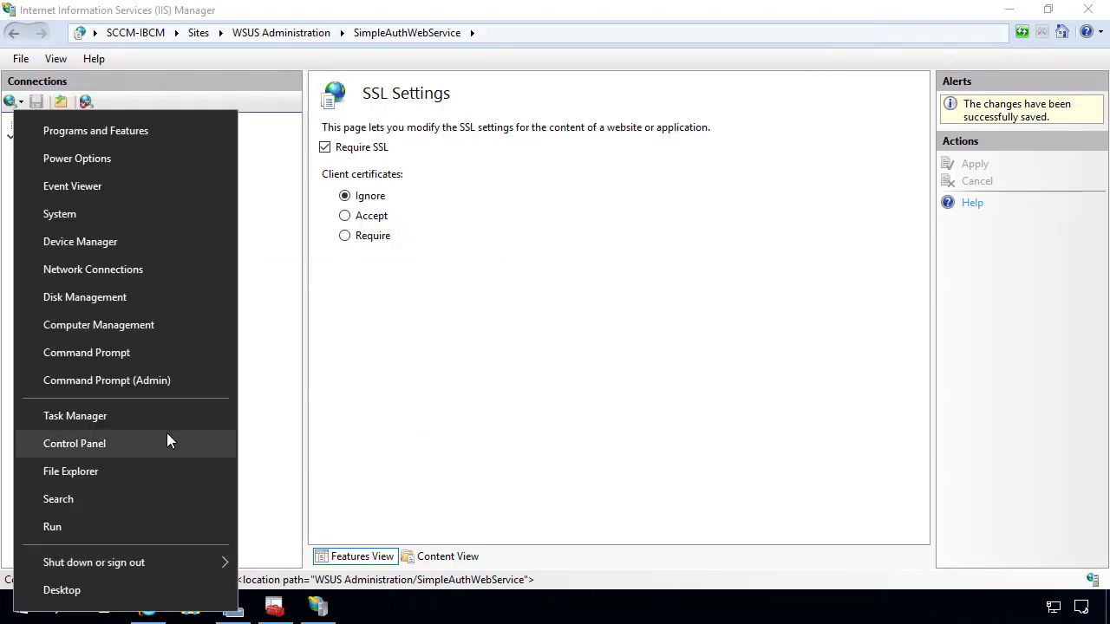
pyautogui.click(159, 379)
pyautogui.press('Return')
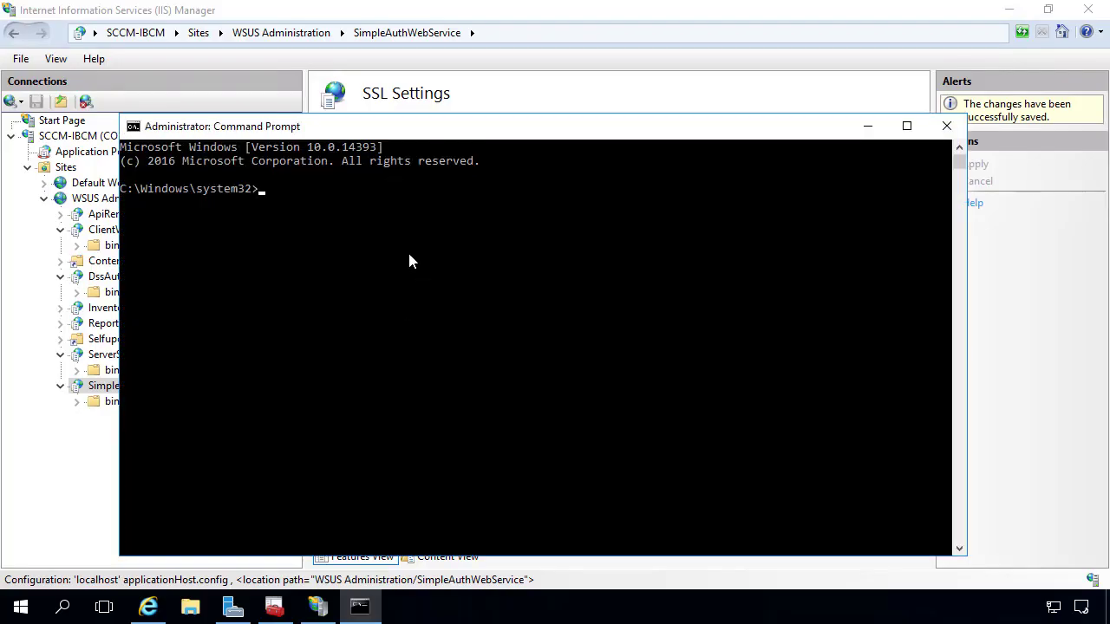
pyautogui.click(358, 246)
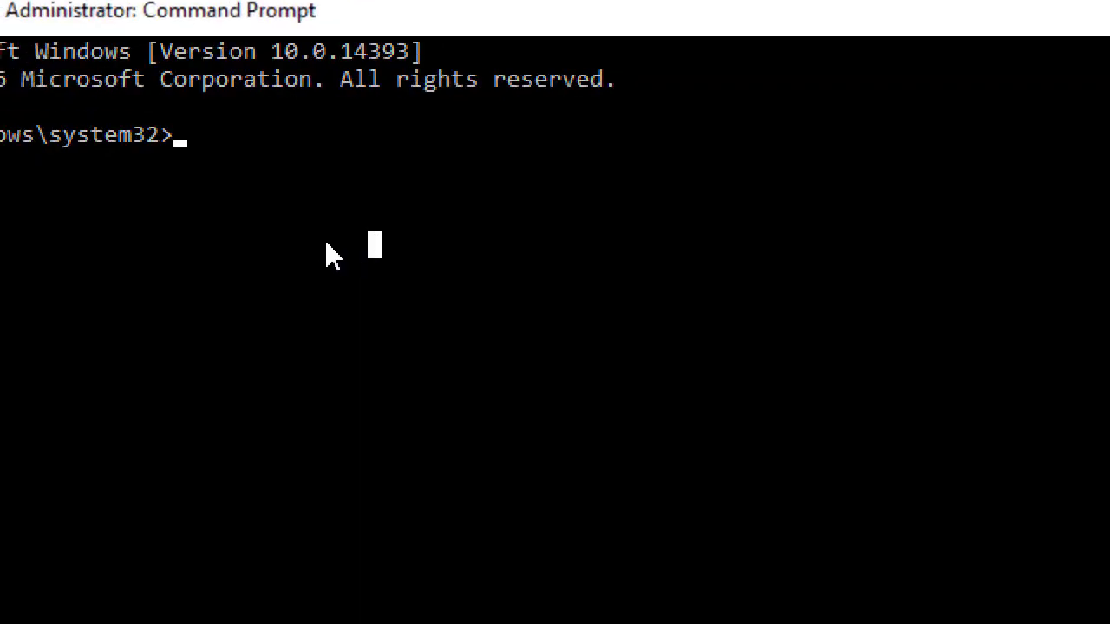
# Change directory to C:\Program Files\Update Services\Tools and clear the screen.
pyautogui.write('cd \\')
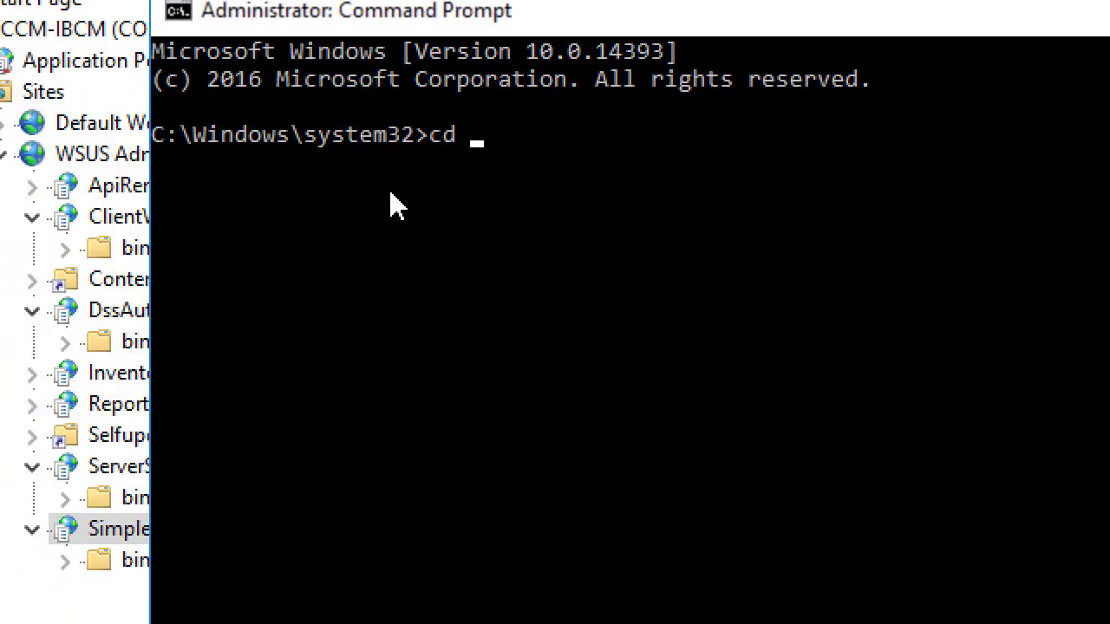
pyautogui.press('Return')
pyautogui.write('p')
pyautogui.press('BackSpace')
pyautogui.write('cd "Program Files"')
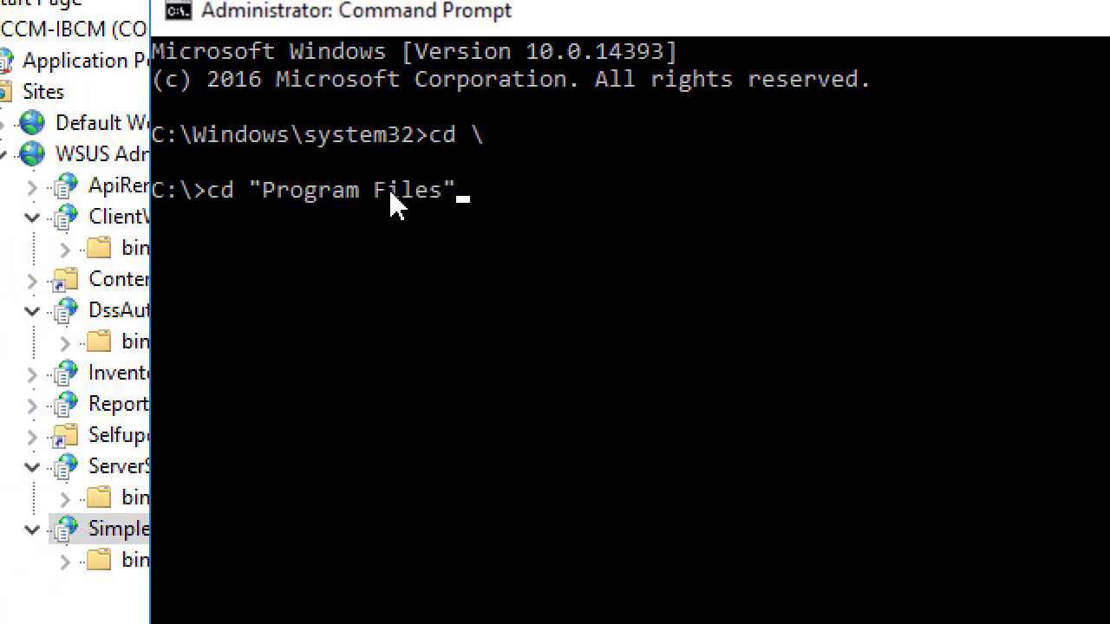
pyautogui.write('\\upda')
pyautogui.press('Tab')
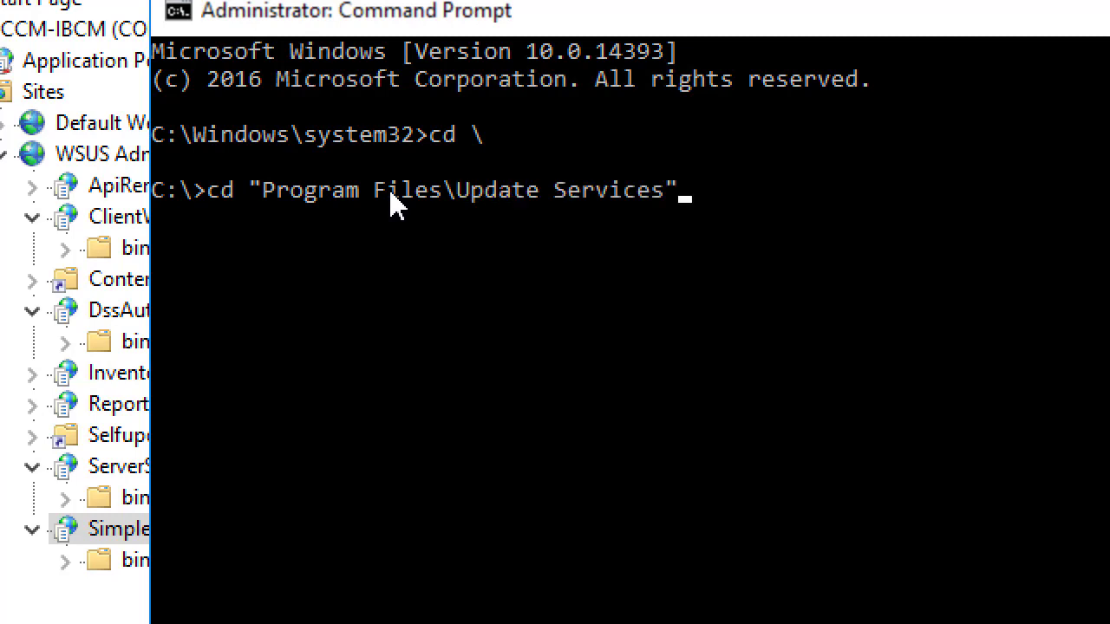
pyautogui.write('\\')
pyautogui.press('Tab')
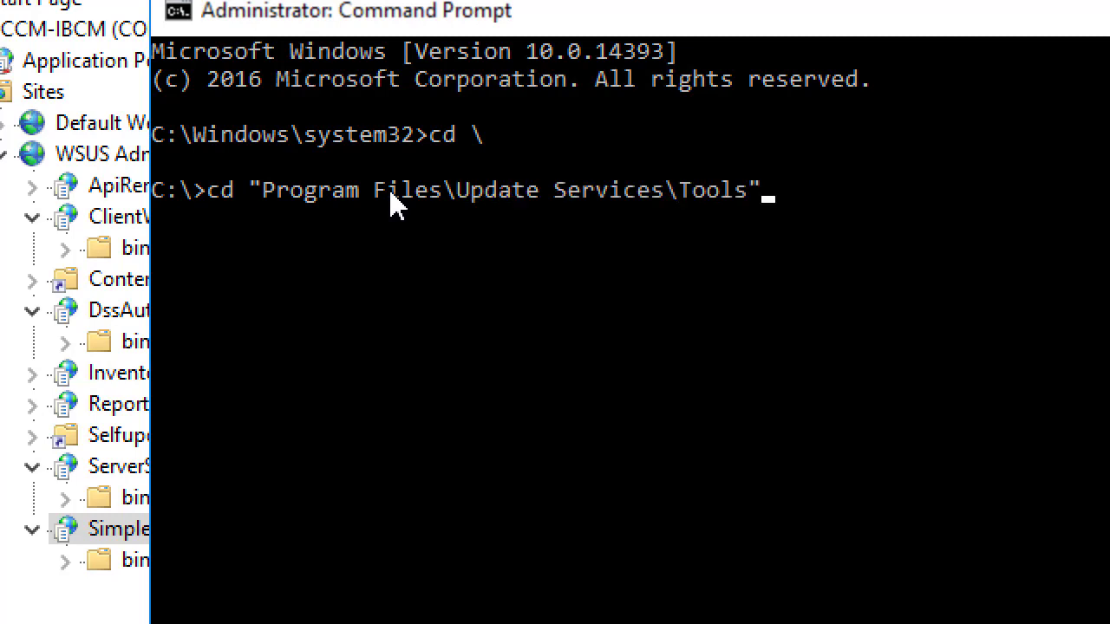
pyautogui.press('Return')
pyautogui.write('cs')
pyautogui.press('BackSpace')
pyautogui.write('ls')
pyautogui.press('Return')
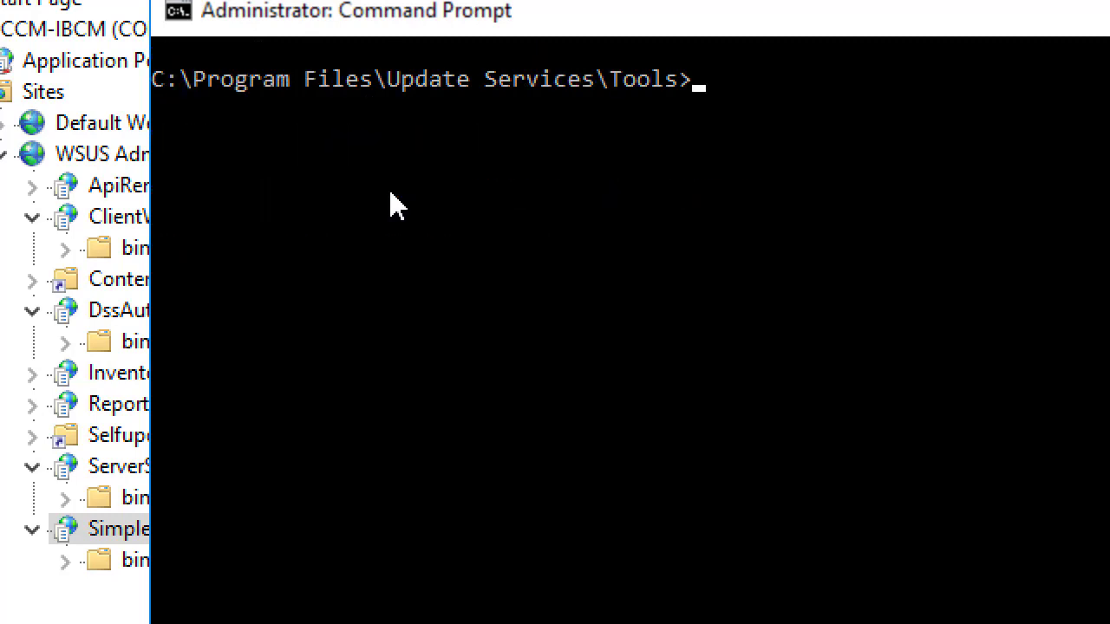
# Run WsusUtil.exe without arguments to list its available commands.
pyautogui.click(826, 135)
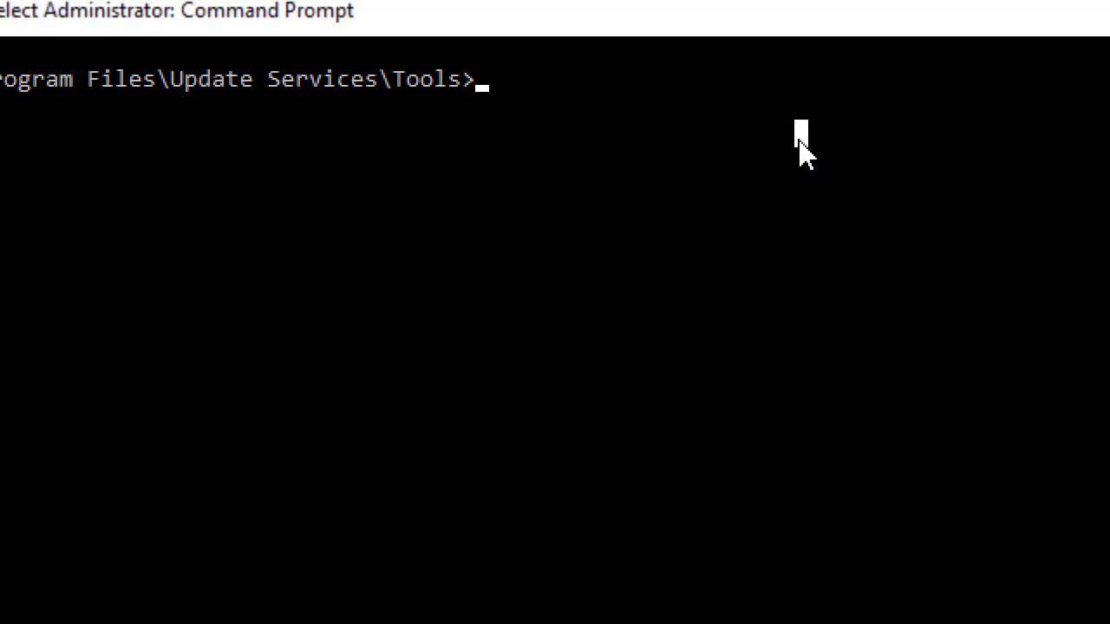
pyautogui.write('ws')
pyautogui.press('Tab')
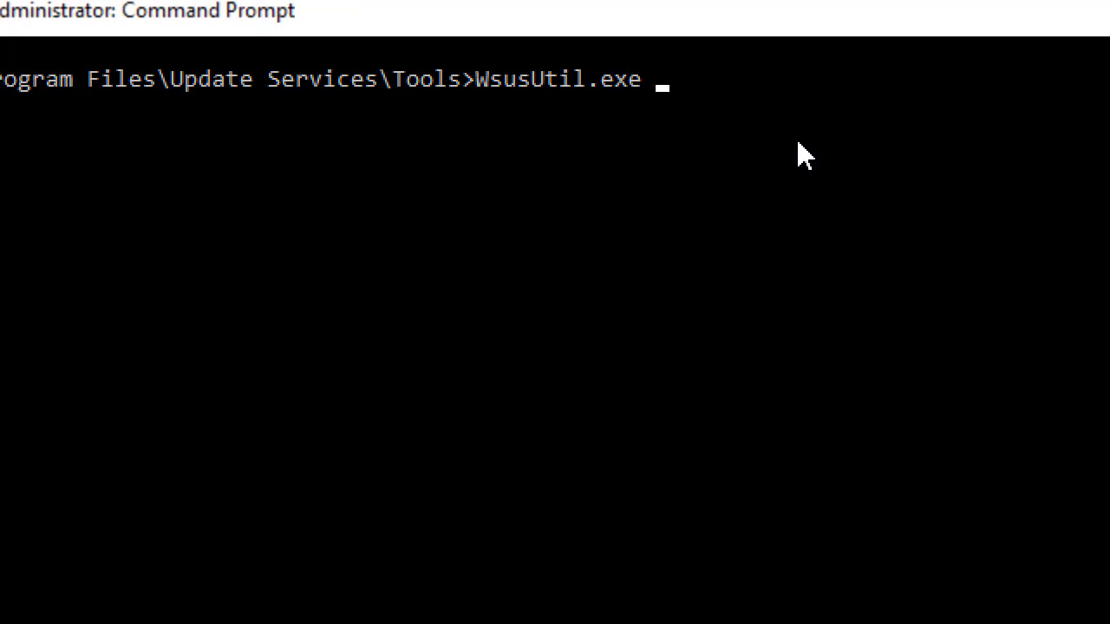
pyautogui.press('BackSpace')
pyautogui.write('e')
pyautogui.press('Return')
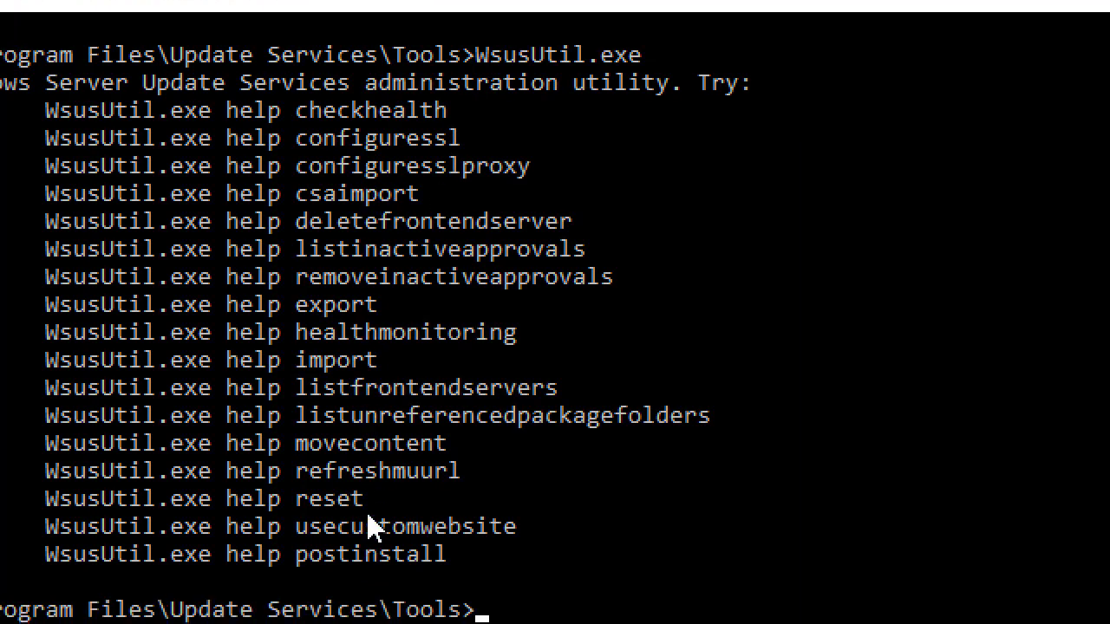
# Run WsusUtil.exe usecustomwebsite false.
pyautogui.doubleClick(368, 531)
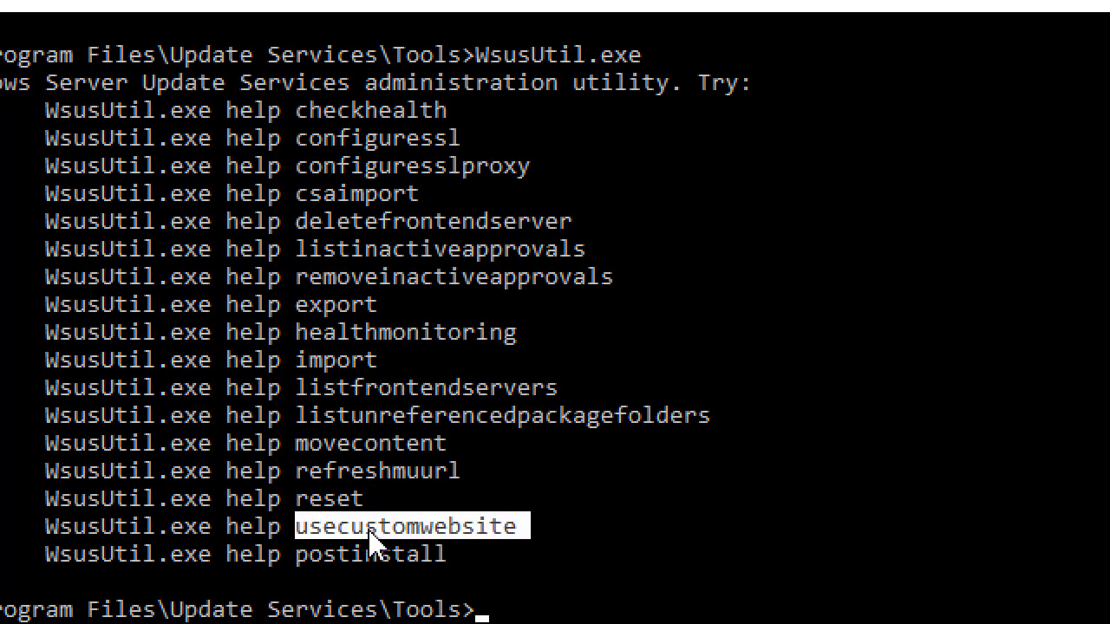
pyautogui.rightClick(451, 539)
pyautogui.click(581, 529)
pyautogui.write('WsusUtil.exe')
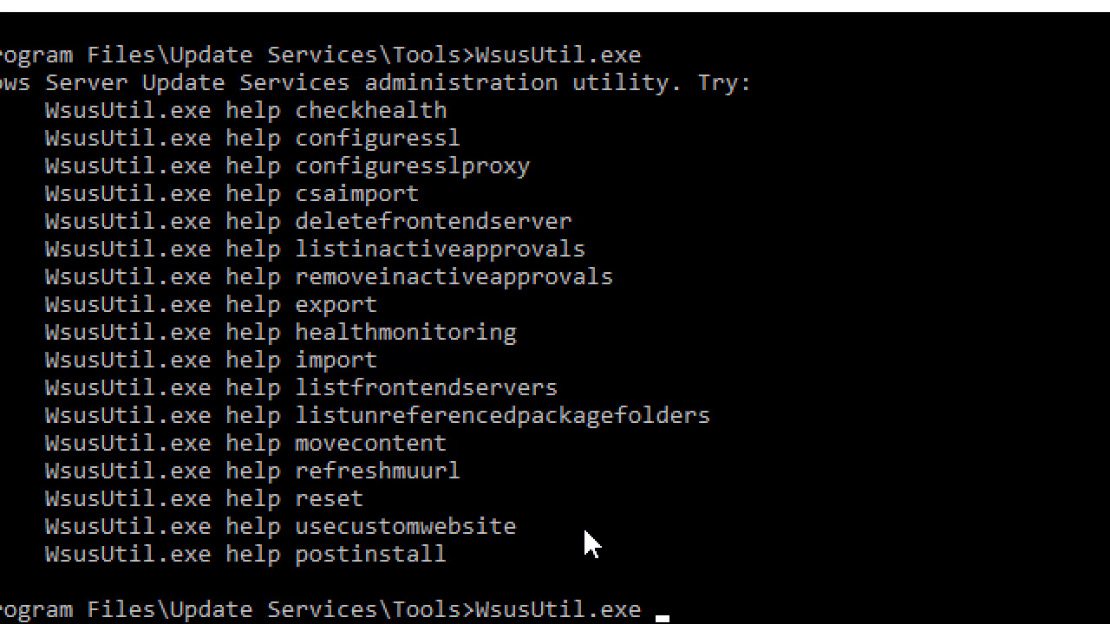
pyautogui.rightClick(586, 543)
pyautogui.write('false')
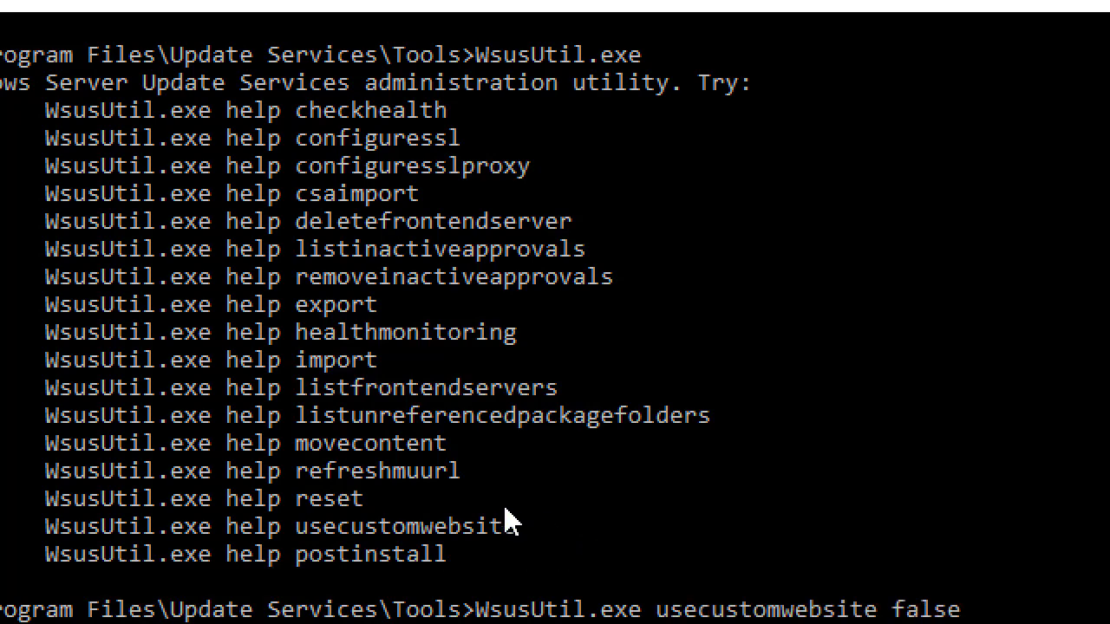
pyautogui.press('Return')
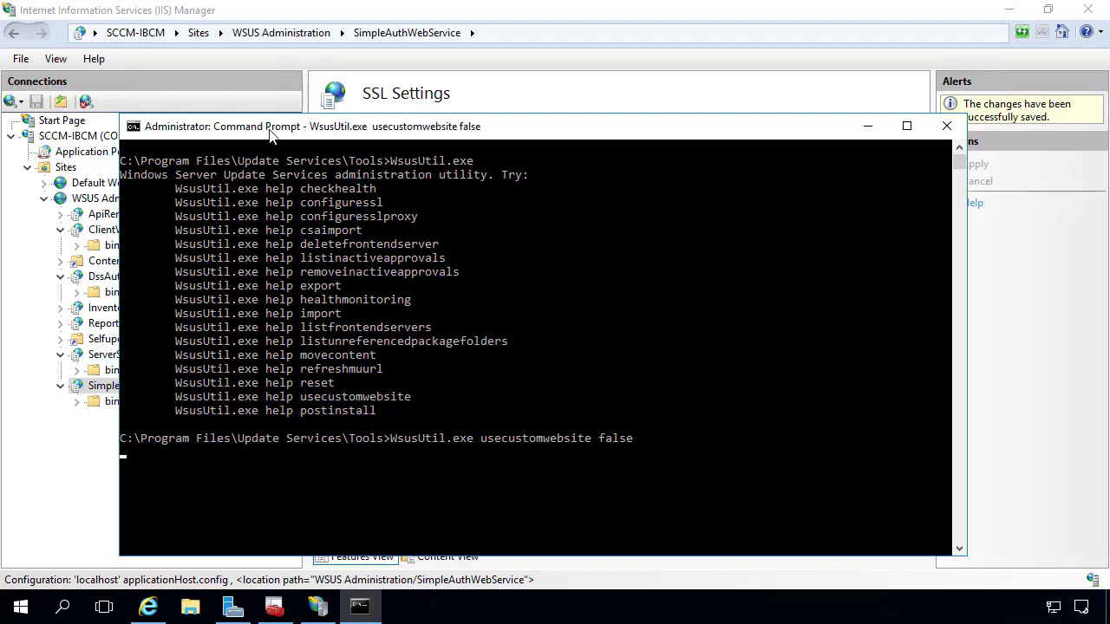
# Return to IIS Manager and dismiss the site-does-not-exist error.
pyautogui.moveTo(270, 125); pyautogui.dragTo(450, 106)
pyautogui.click(44, 198)
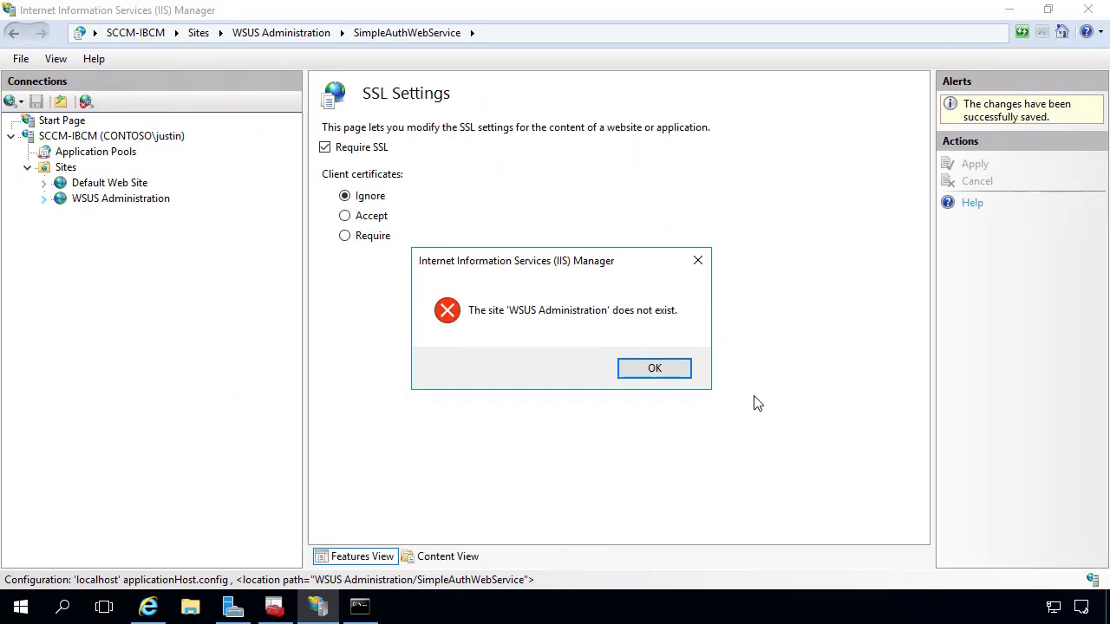
pyautogui.click(675, 375)
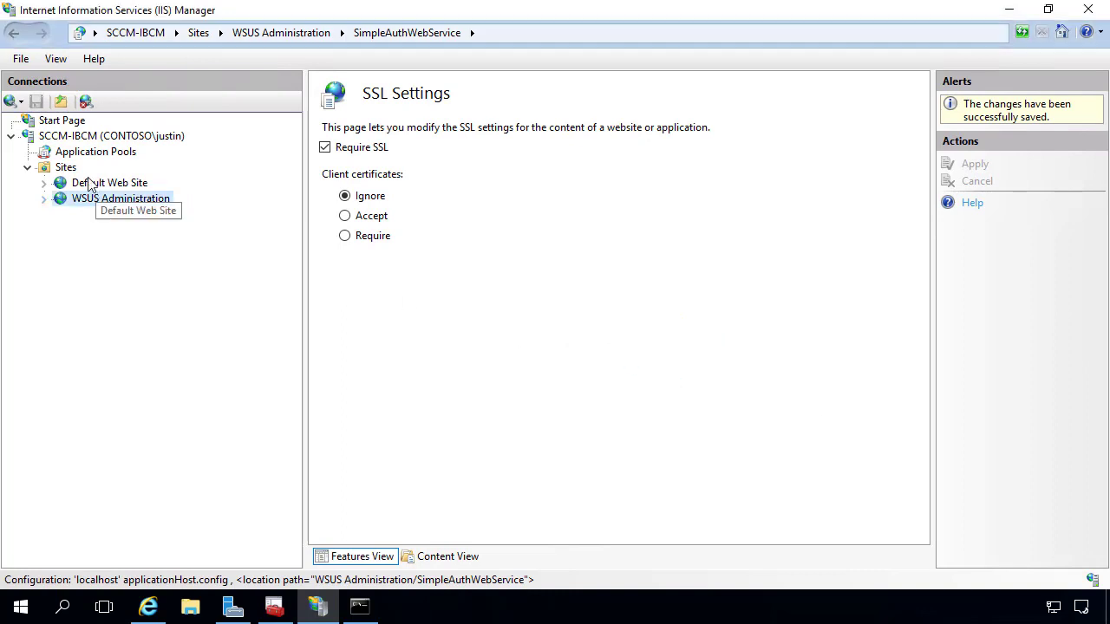
pyautogui.rightClick(56, 169)
# Refresh Sites, expand Default Web Site, and apply Require SSL on ApiRemoting30.
pyautogui.click(101, 202)
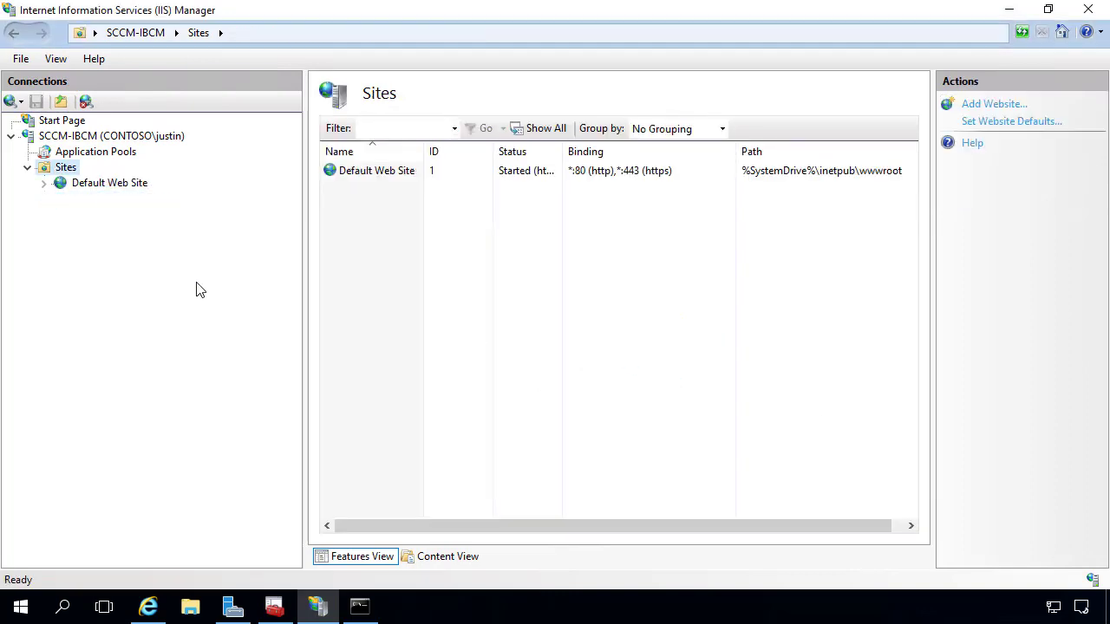
pyautogui.click(43, 185)
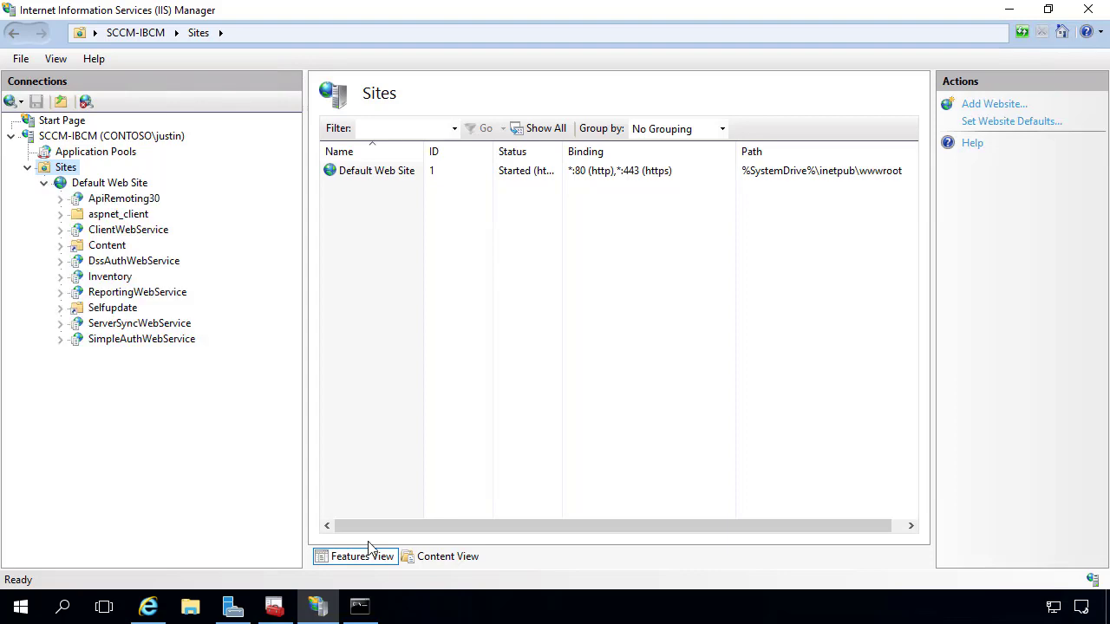
pyautogui.click(359, 606)
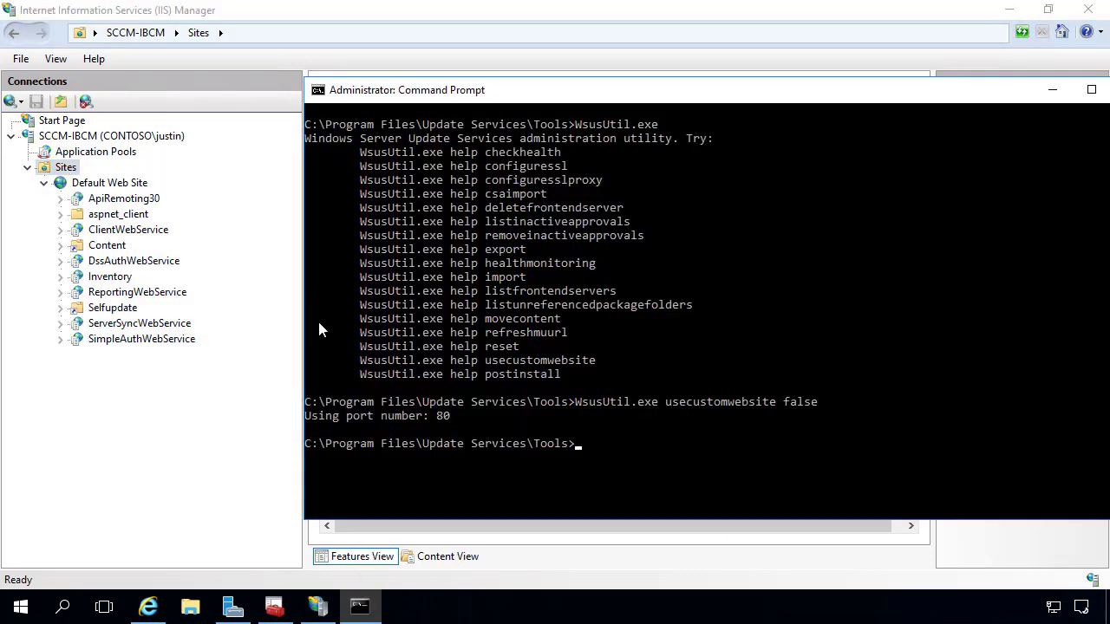
pyautogui.click(151, 442)
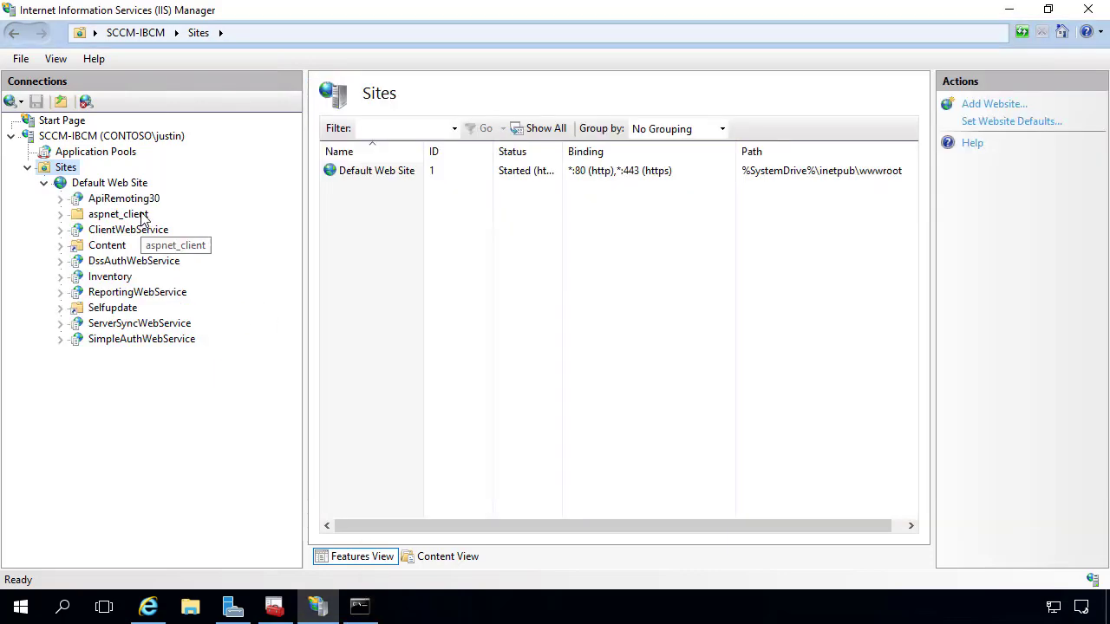
pyautogui.click(124, 199)
pyautogui.doubleClick(741, 408)
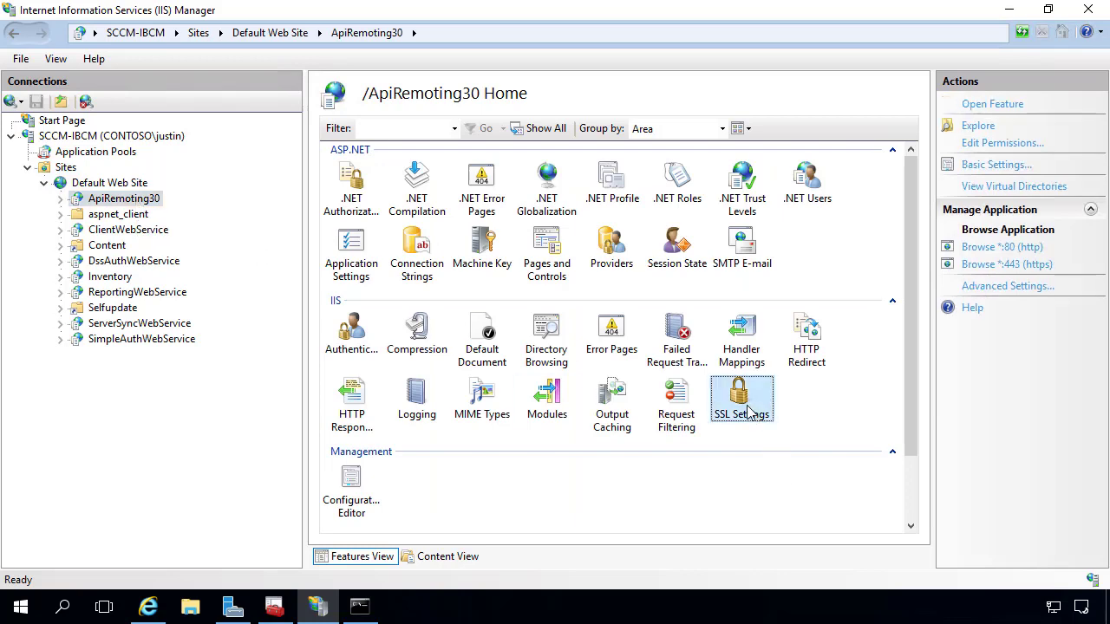
pyautogui.click(348, 149)
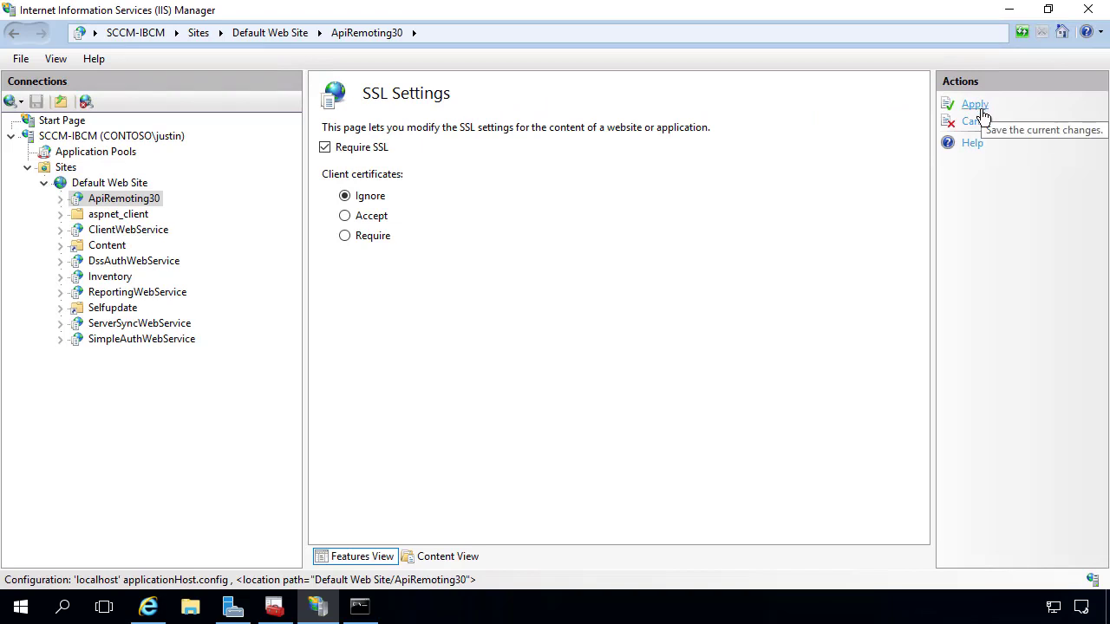
pyautogui.click(978, 109)
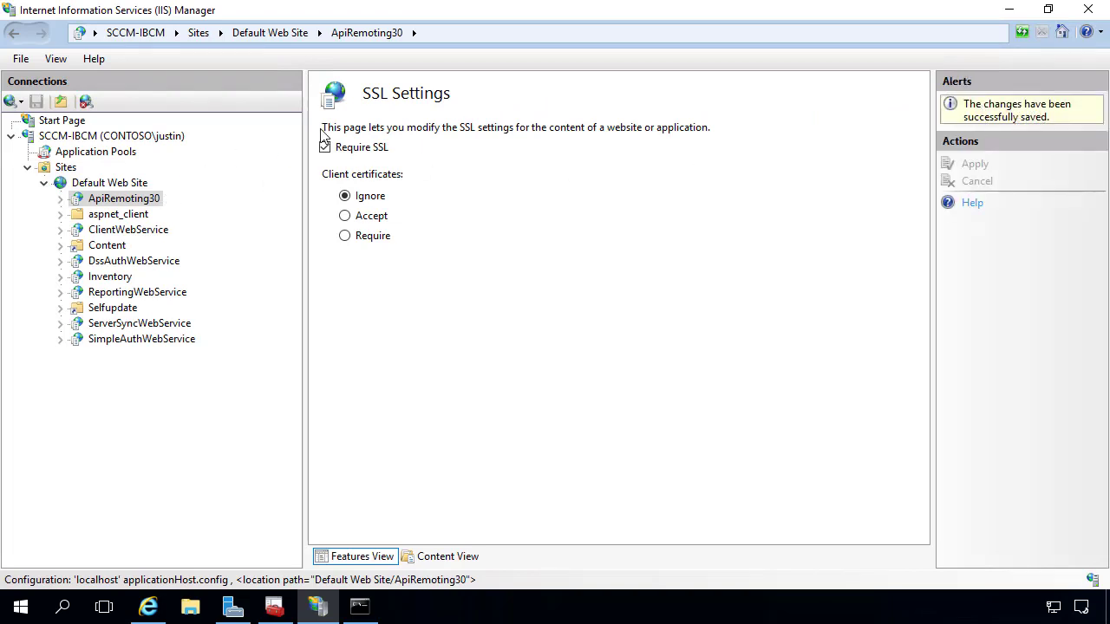
# Apply Require SSL on ClientWebService and DssAuthWebService.
pyautogui.click(122, 231)
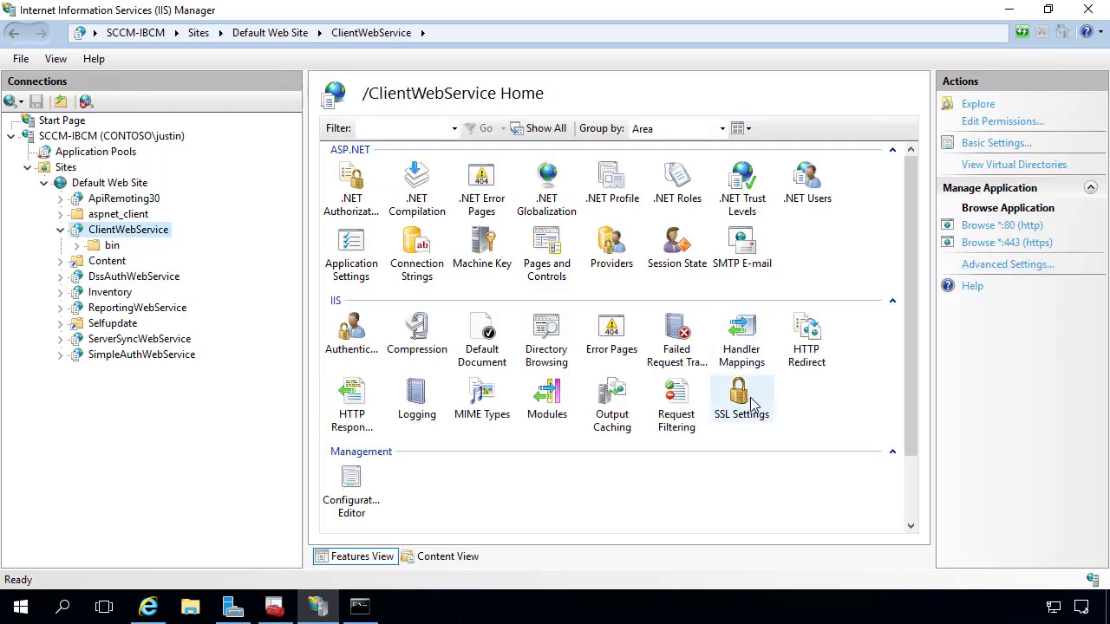
pyautogui.doubleClick(753, 405)
pyautogui.click(365, 149)
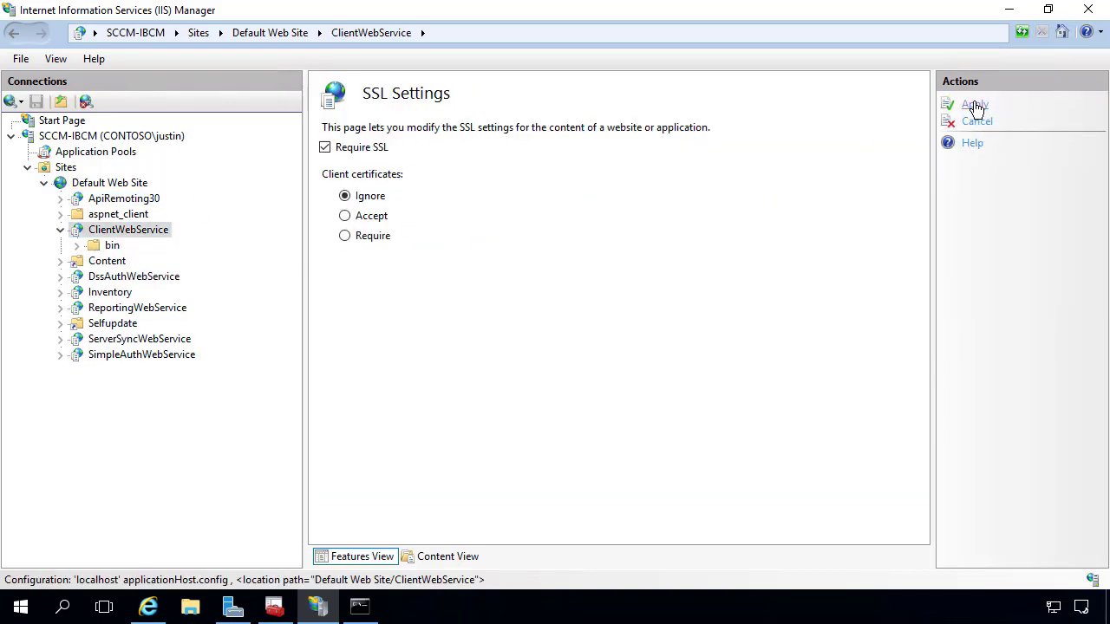
pyautogui.click(974, 105)
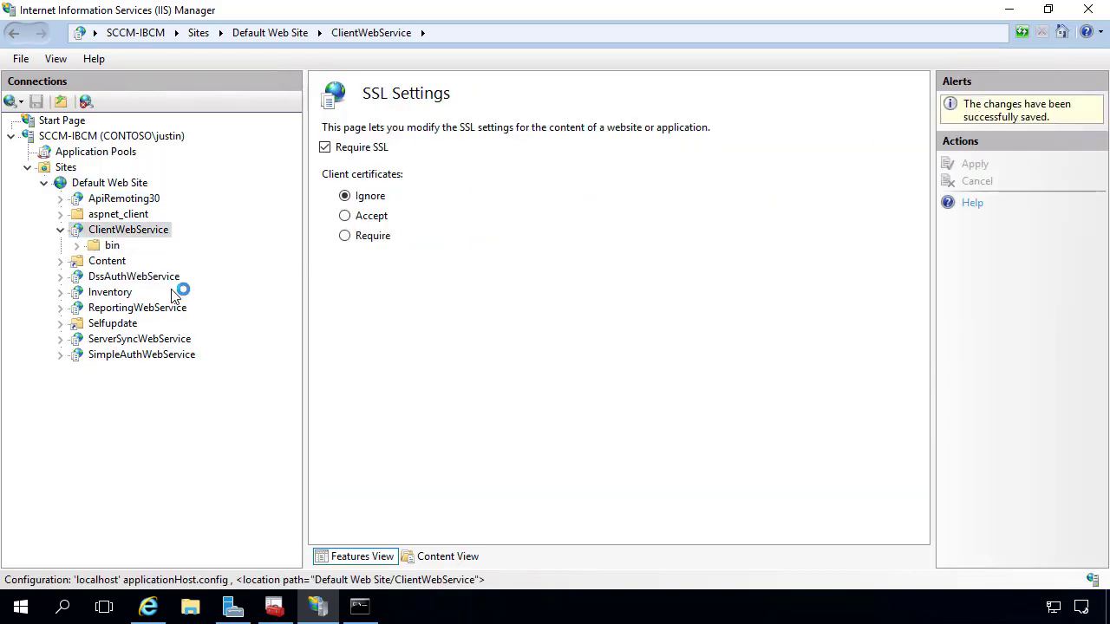
pyautogui.click(126, 278)
pyautogui.doubleClick(742, 406)
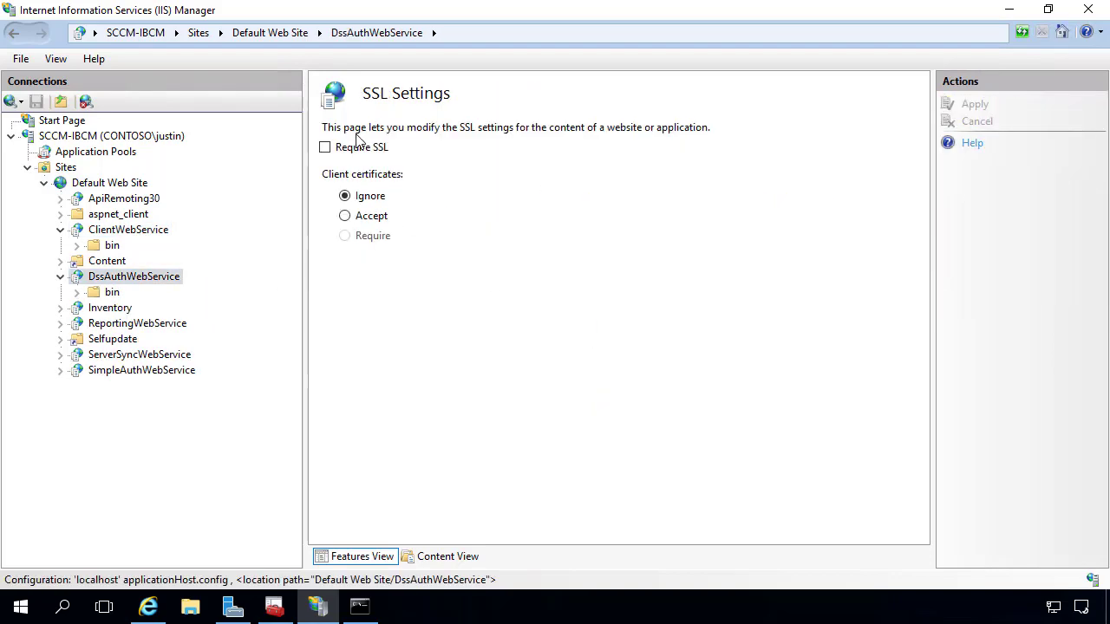
pyautogui.click(325, 147)
pyautogui.click(976, 104)
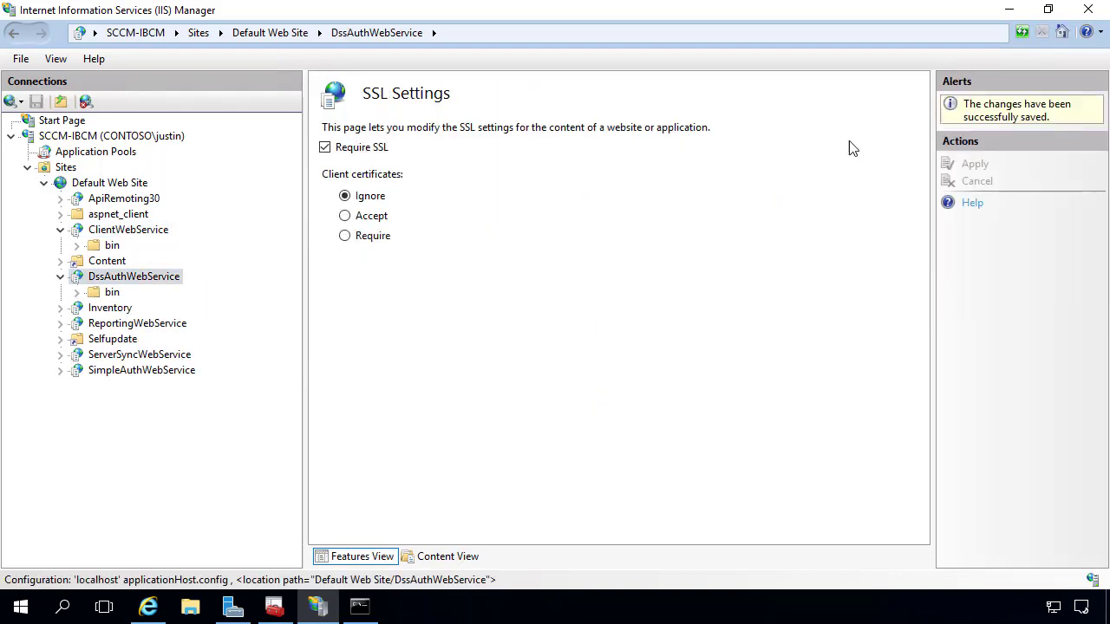
# Apply Require SSL on ServerSyncWebService and SimpleAuthWebService, then refresh Default Web Site.
pyautogui.click(170, 355)
pyautogui.doubleClick(741, 399)
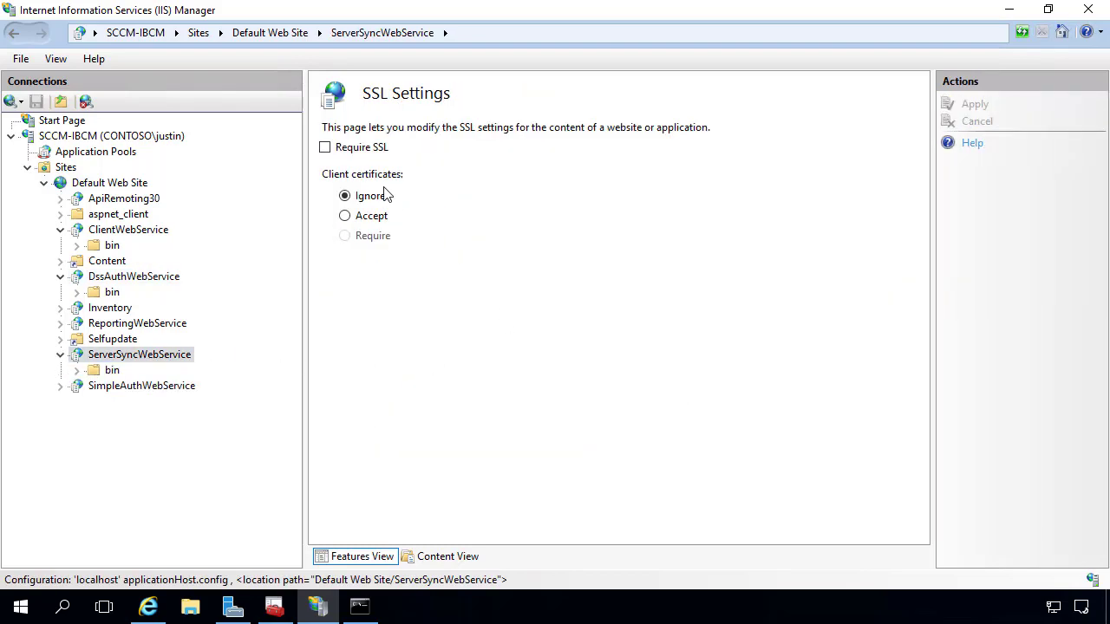
pyautogui.click(362, 147)
pyautogui.click(972, 105)
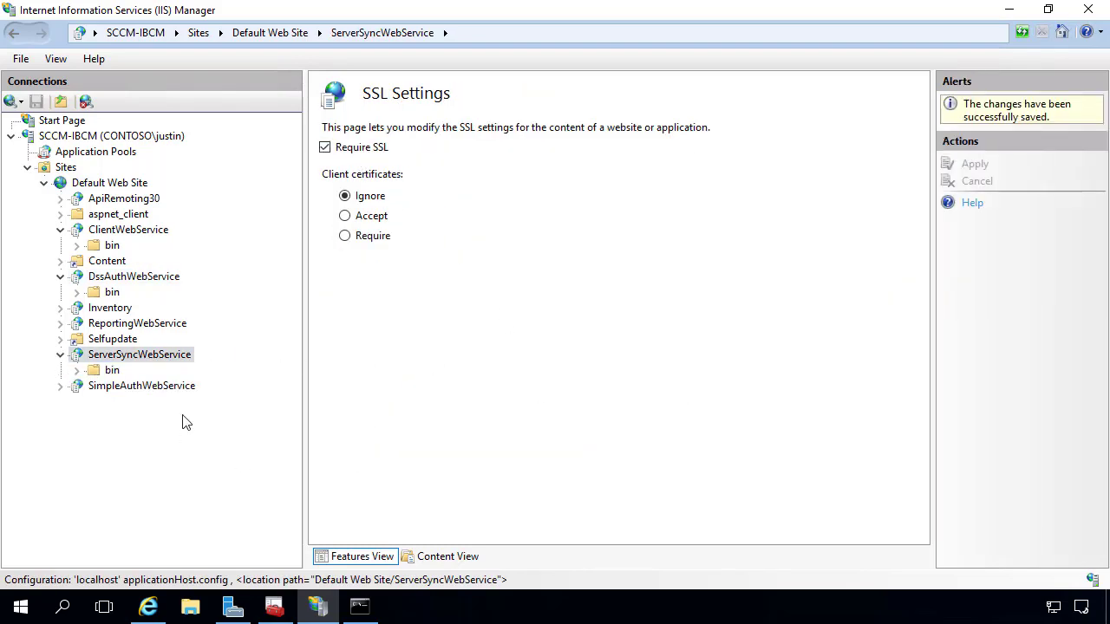
pyautogui.click(149, 387)
pyautogui.doubleClick(735, 408)
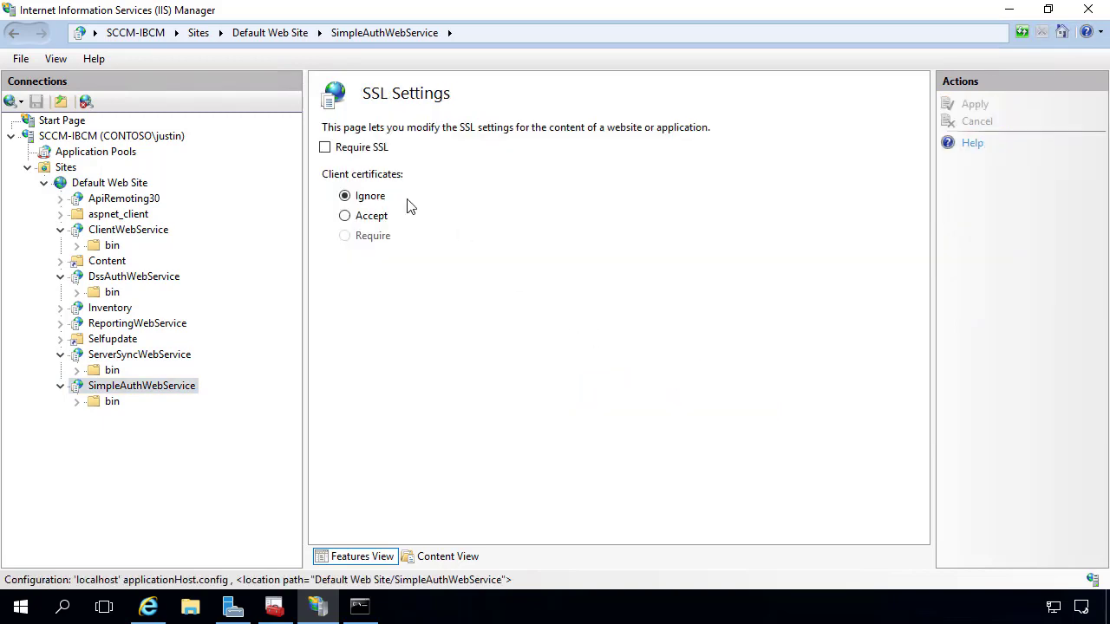
pyautogui.click(363, 148)
pyautogui.click(971, 105)
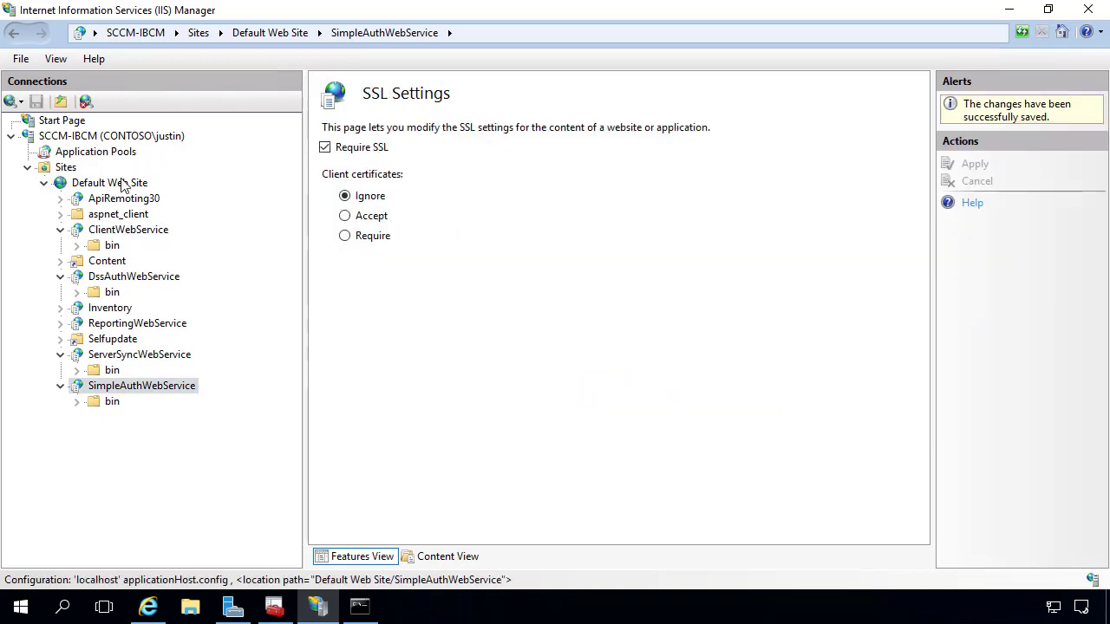
pyautogui.rightClick(87, 184)
pyautogui.click(150, 333)
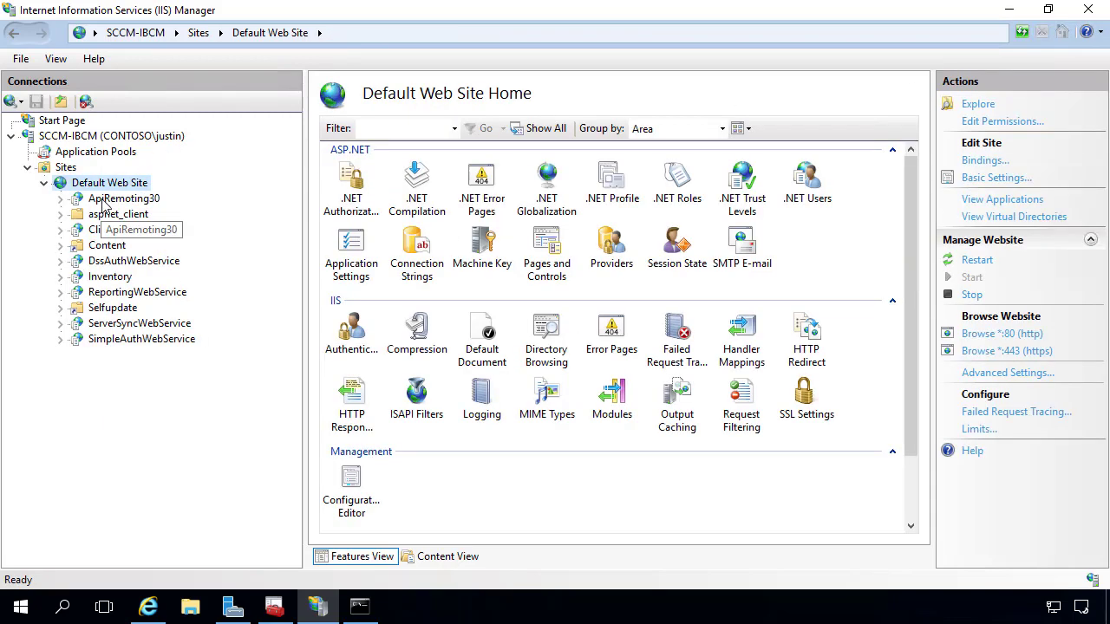
pyautogui.click(359, 607)
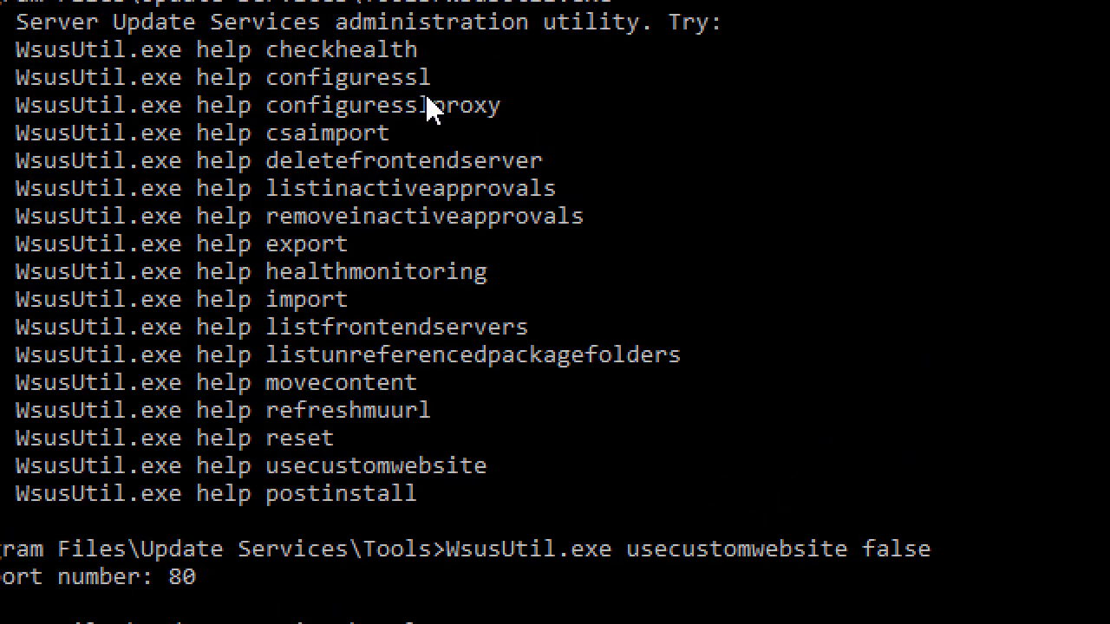
pyautogui.doubleClick(382, 84)
pyautogui.click(385, 91)
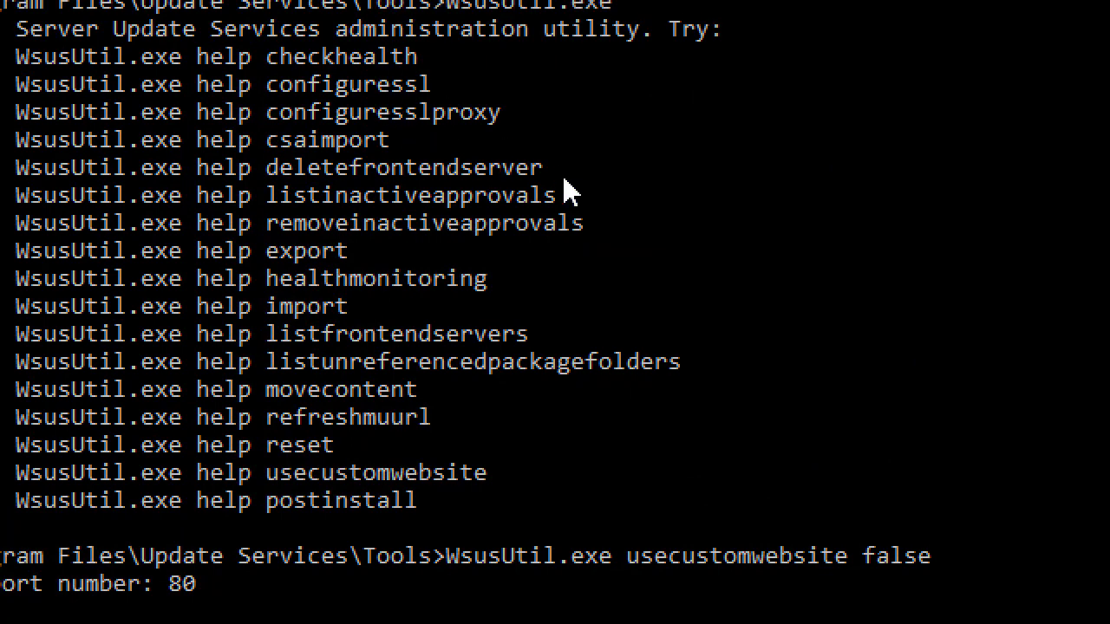
pyautogui.write('WsusUtil.exe')
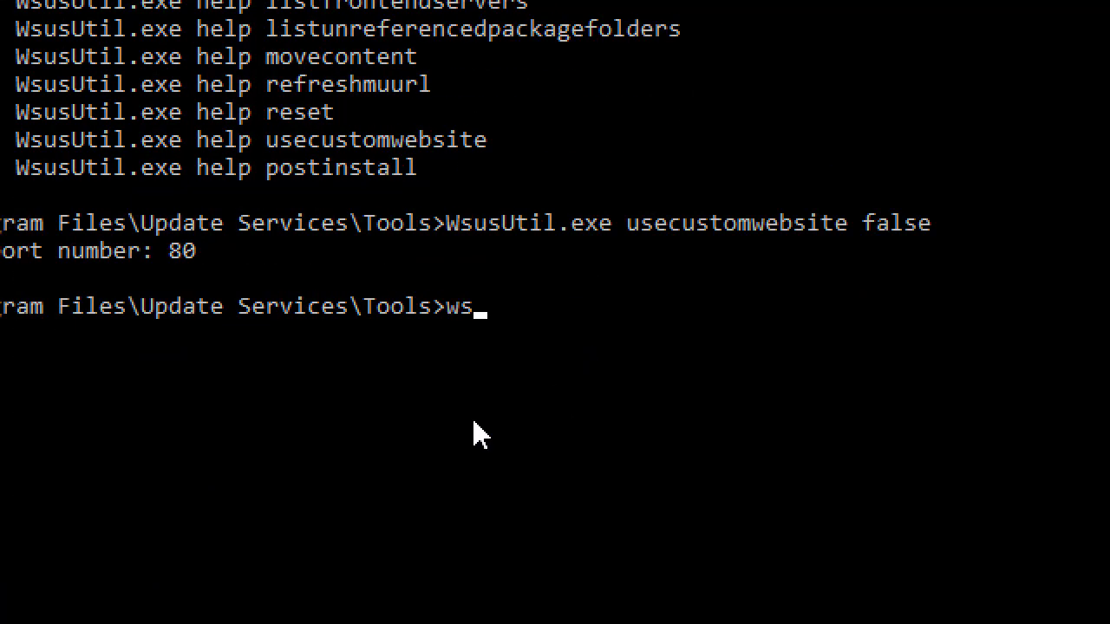
pyautogui.write('configuressl')
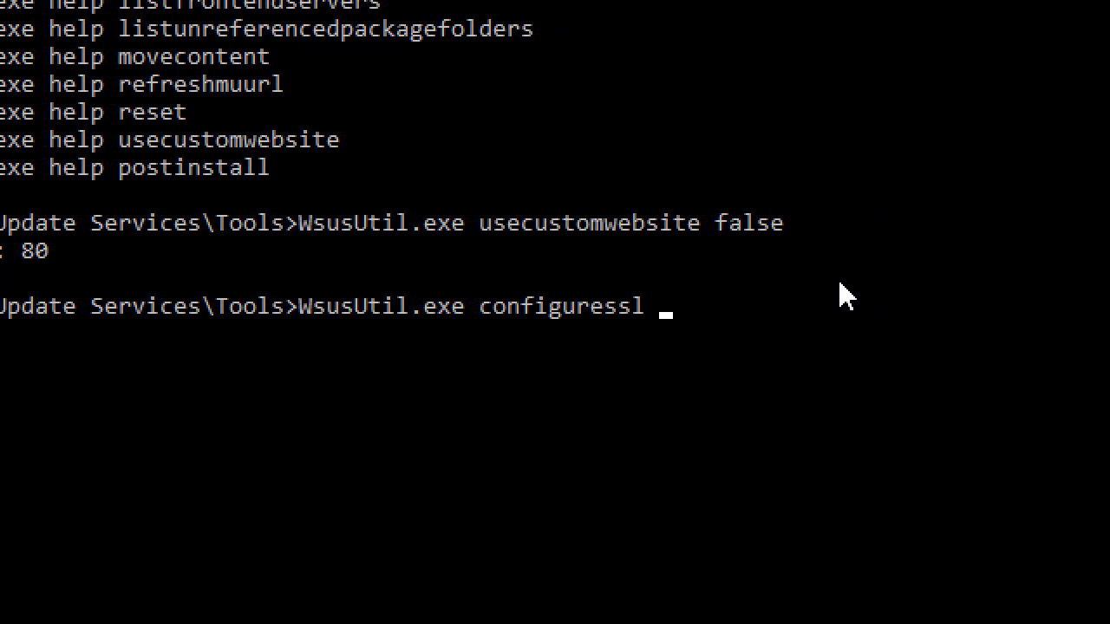
pyautogui.write('sccm-ibcm')
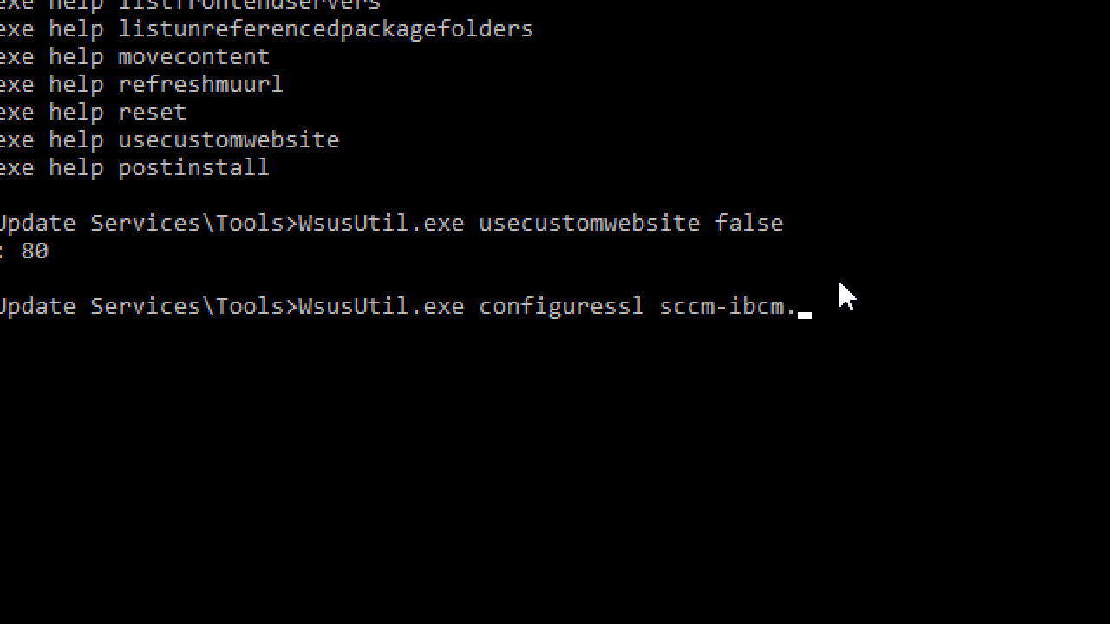
pyautogui.write('.contoso.local')
pyautogui.press('Return')
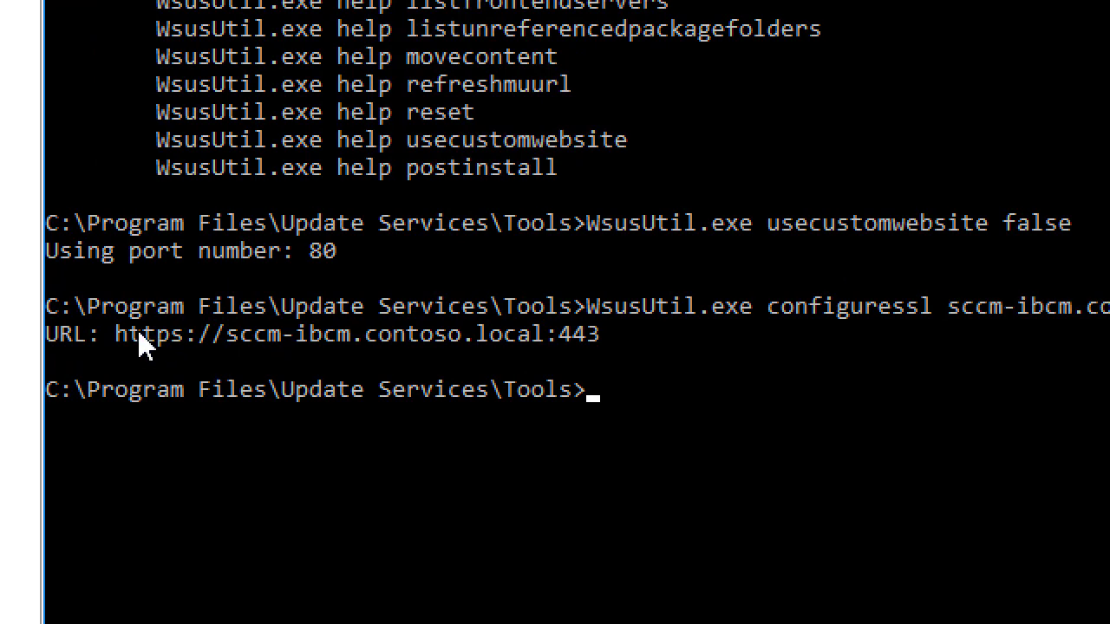
pyautogui.moveTo(139, 333); pyautogui.dragTo(616, 336)
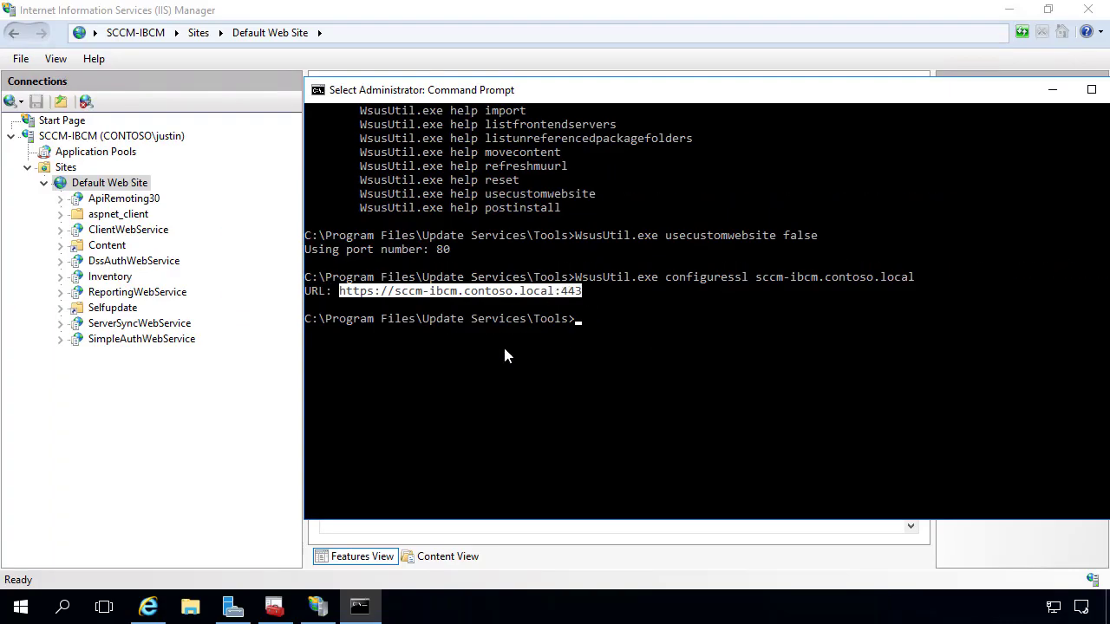
pyautogui.click(517, 305)
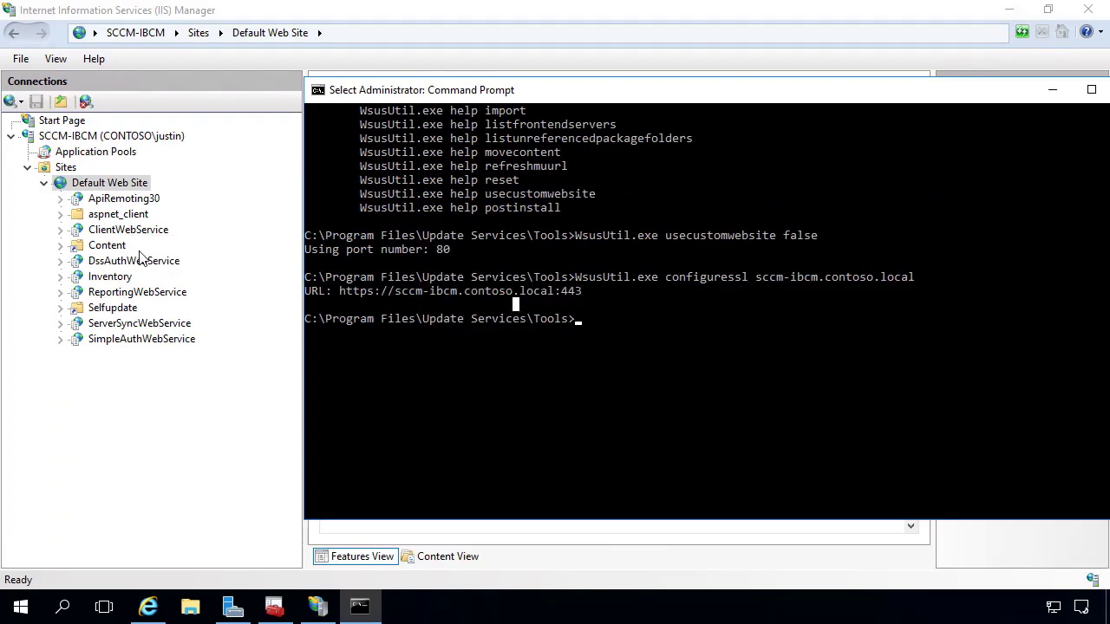
pyautogui.click(151, 464)
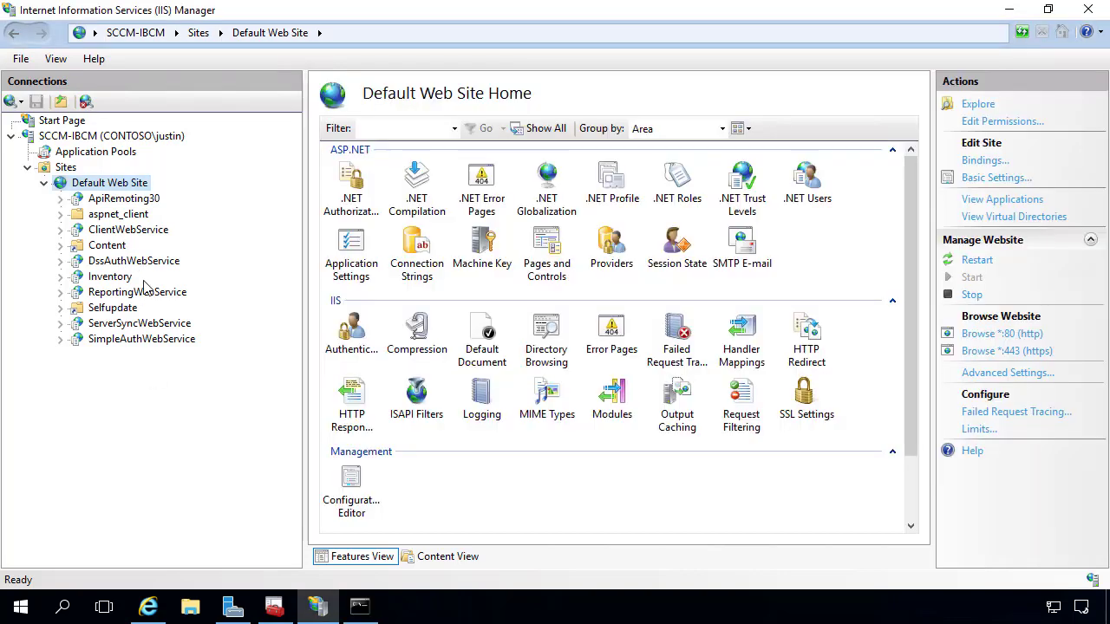
pyautogui.rightClick(126, 183)
pyautogui.click(201, 279)
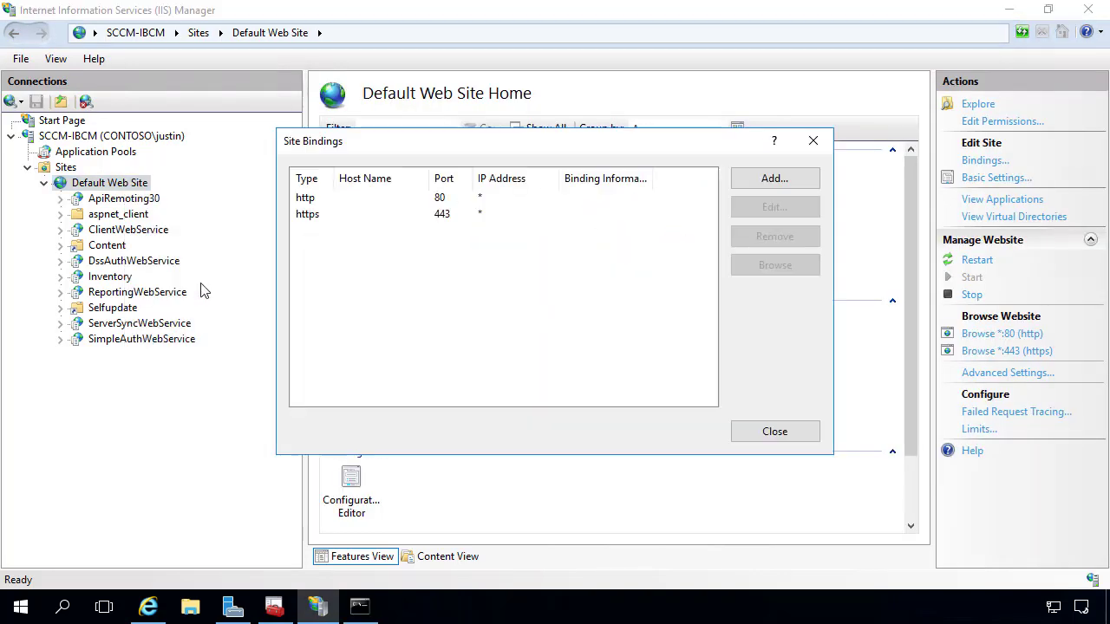
pyautogui.doubleClick(408, 215)
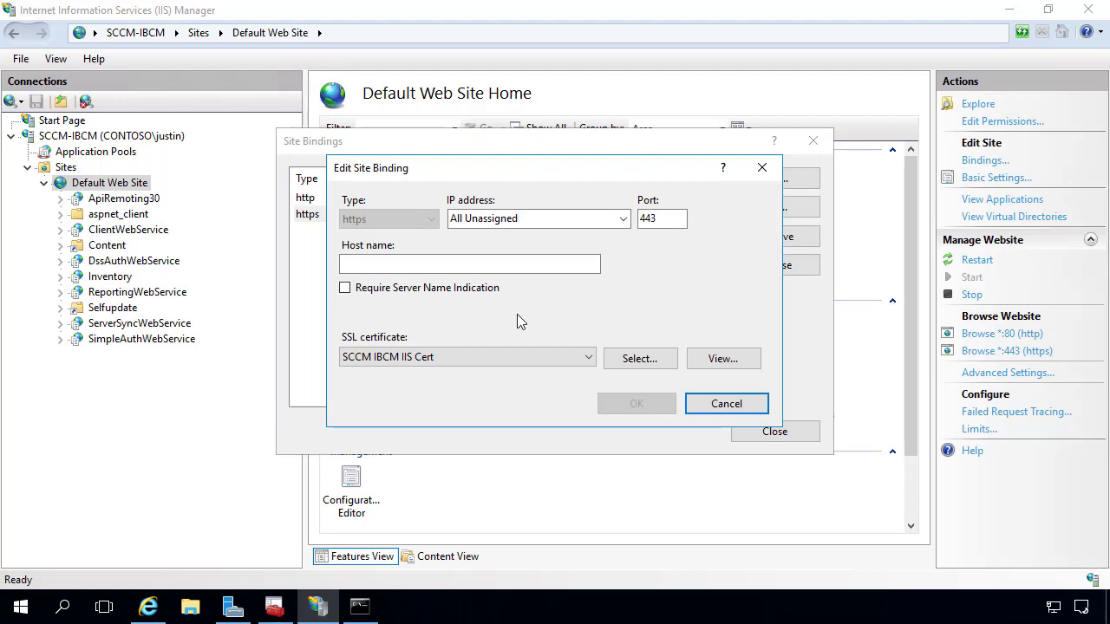
pyautogui.click(446, 358)
pyautogui.click(453, 328)
pyautogui.click(741, 404)
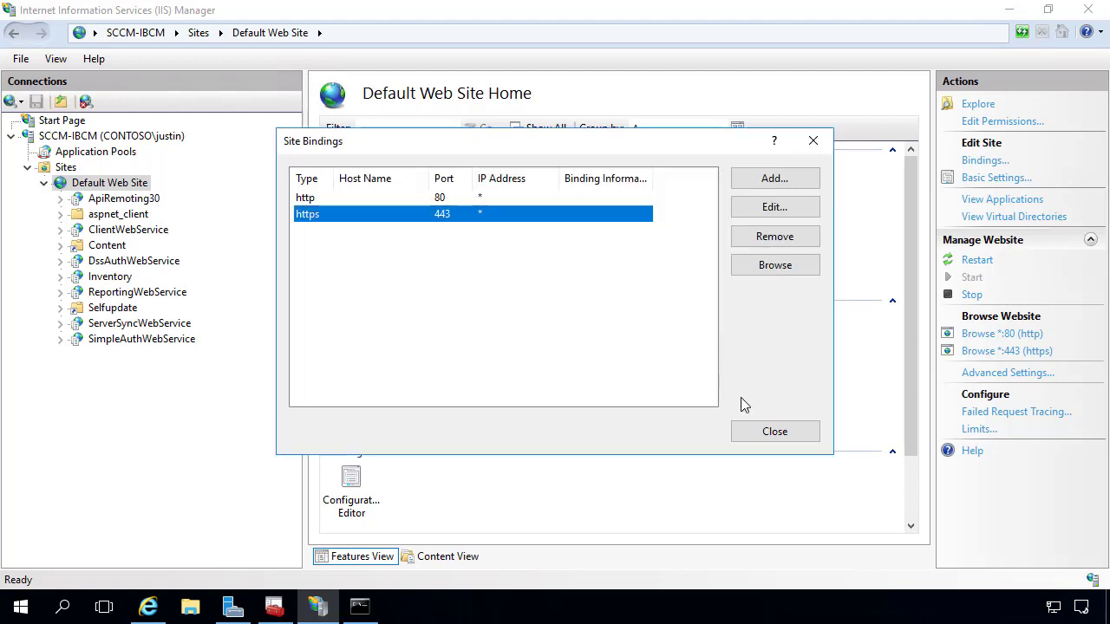
pyautogui.click(774, 431)
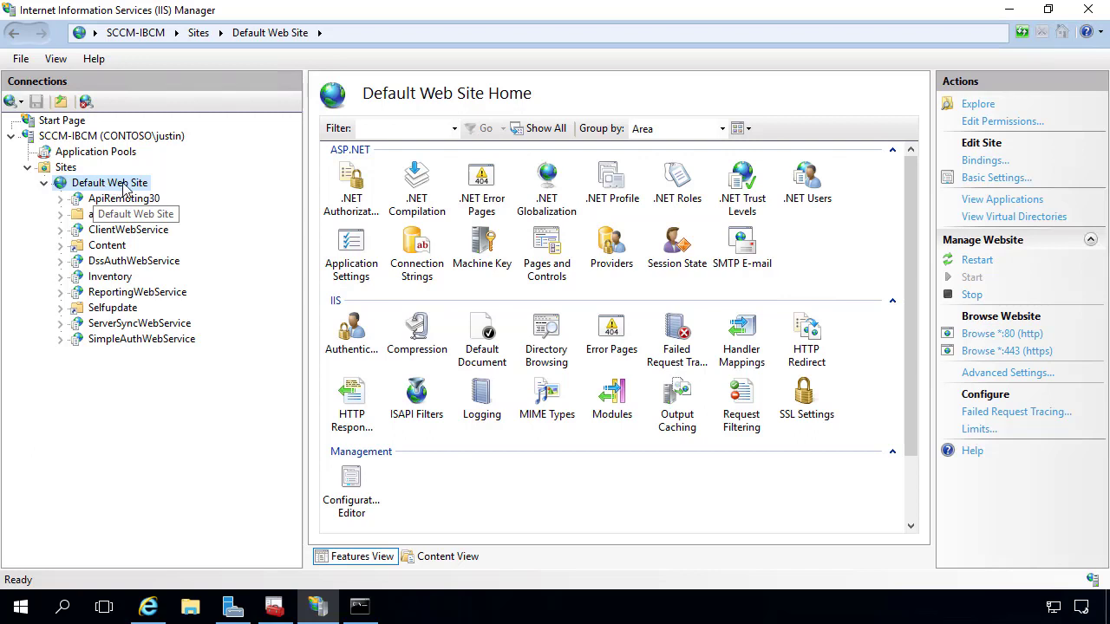
# Add the Local Users and Groups snap-in for the local computer to the Certificates console.
pyautogui.click(19, 610)
pyautogui.write('local')
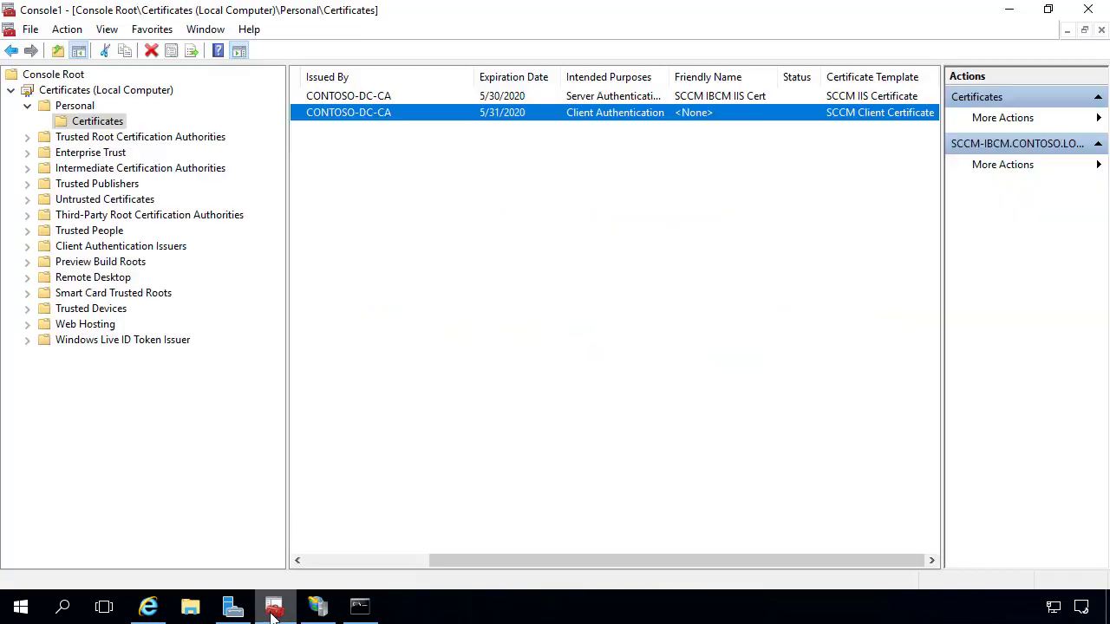
pyautogui.click(274, 606)
pyautogui.click(30, 28)
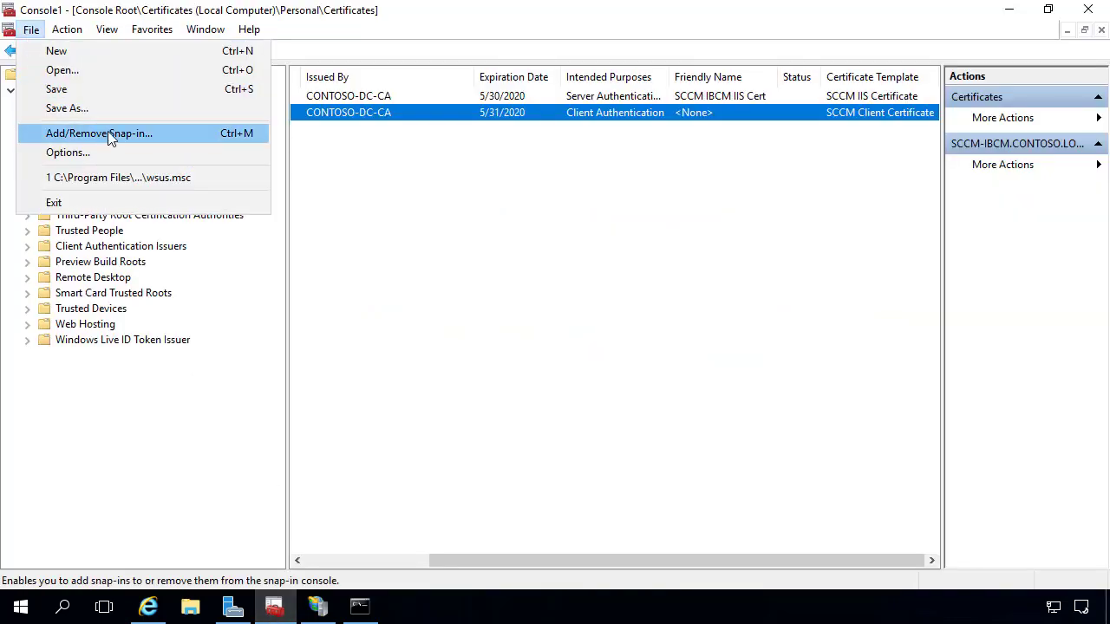
pyautogui.click(107, 131)
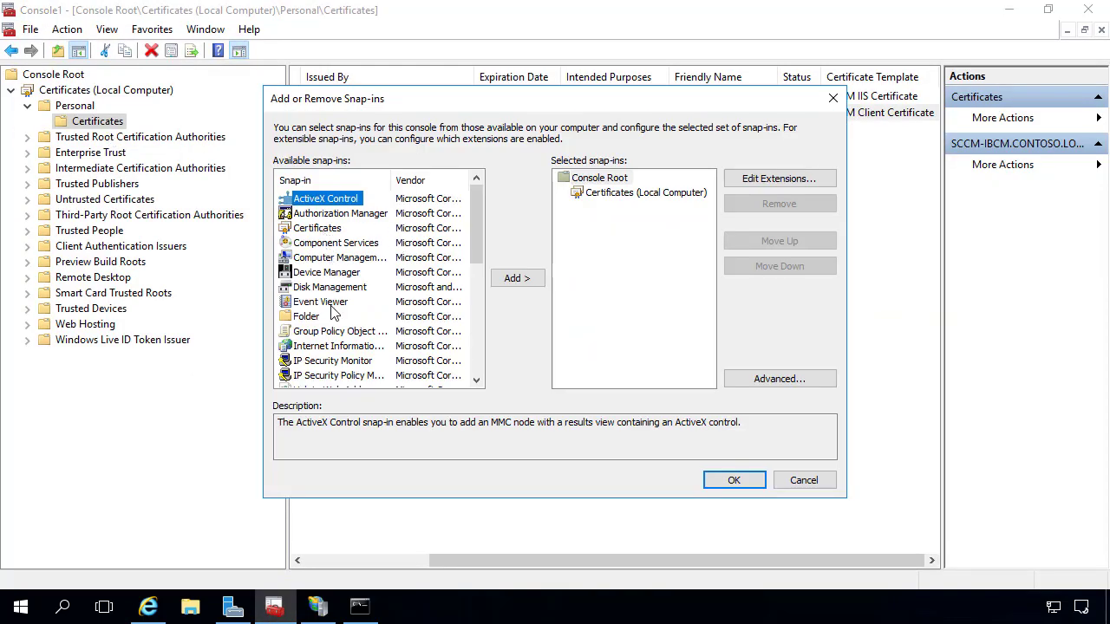
pyautogui.scroll(-1, 319, 345)
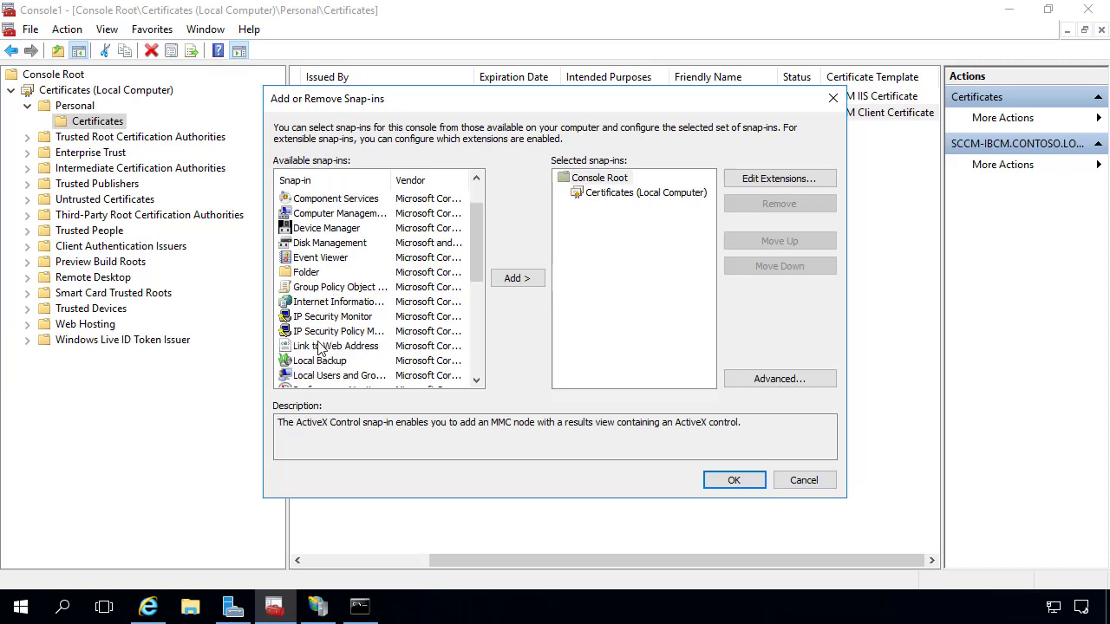
pyautogui.scroll(-1, 355, 277)
pyautogui.scroll(-1, 356, 277)
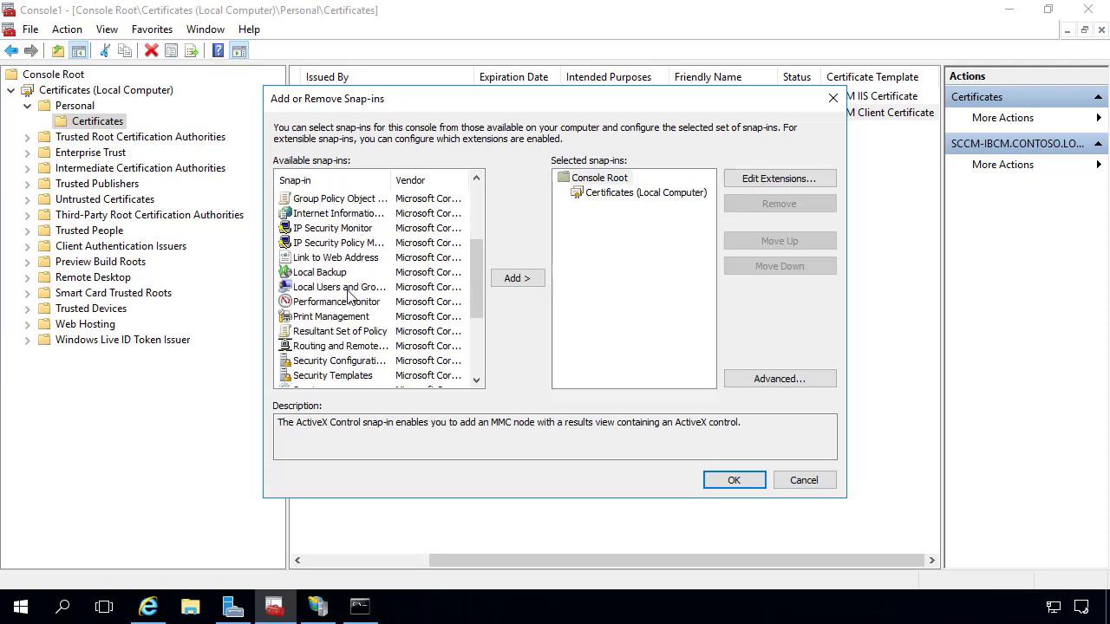
pyautogui.click(340, 334)
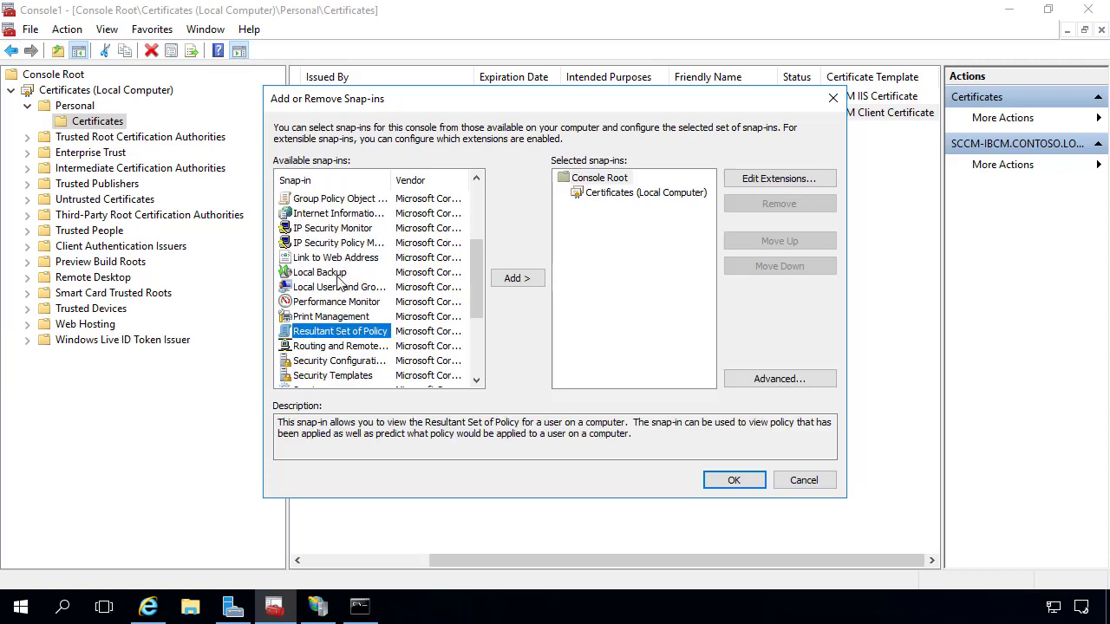
pyautogui.click(340, 287)
pyautogui.click(520, 280)
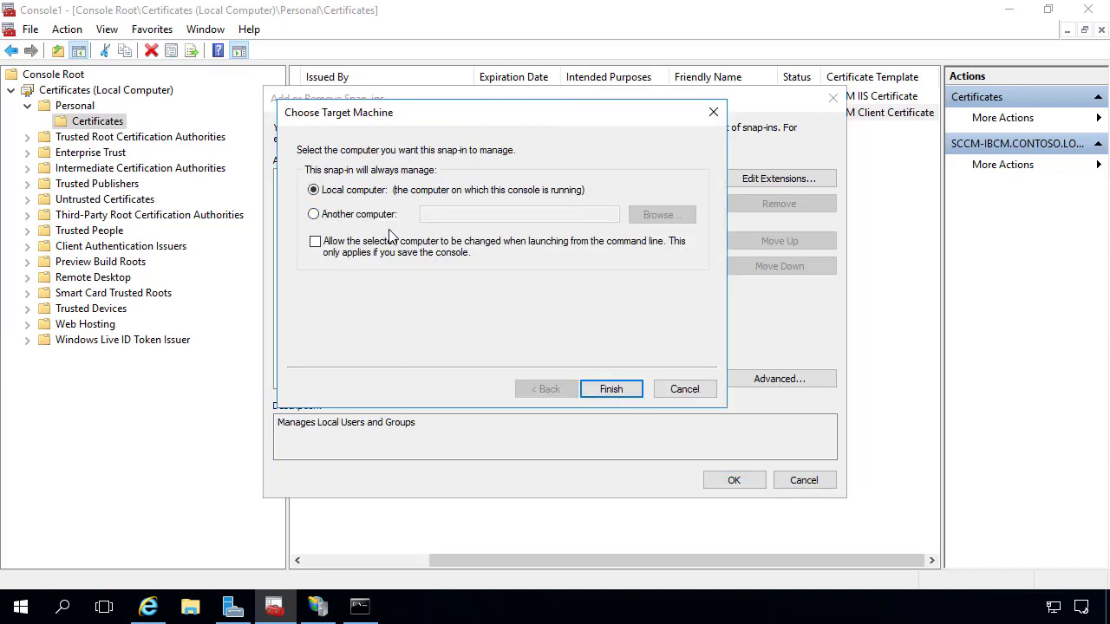
pyautogui.click(617, 389)
pyautogui.click(734, 481)
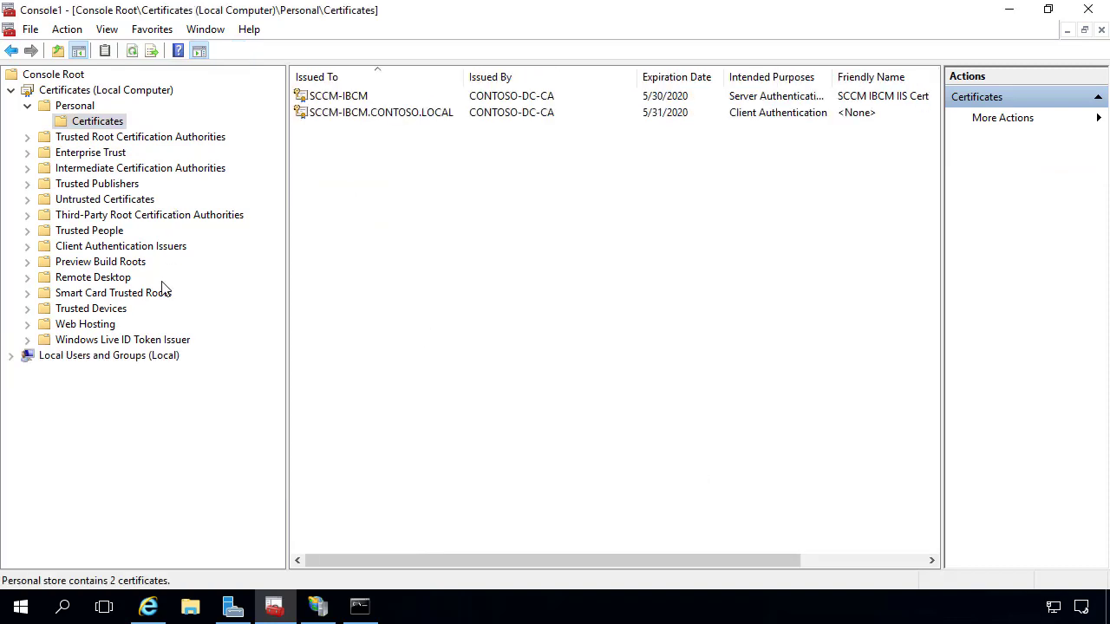
# Add computer account SCCM3 to the local Administrators group and apply.
pyautogui.doubleClick(129, 354)
pyautogui.click(61, 390)
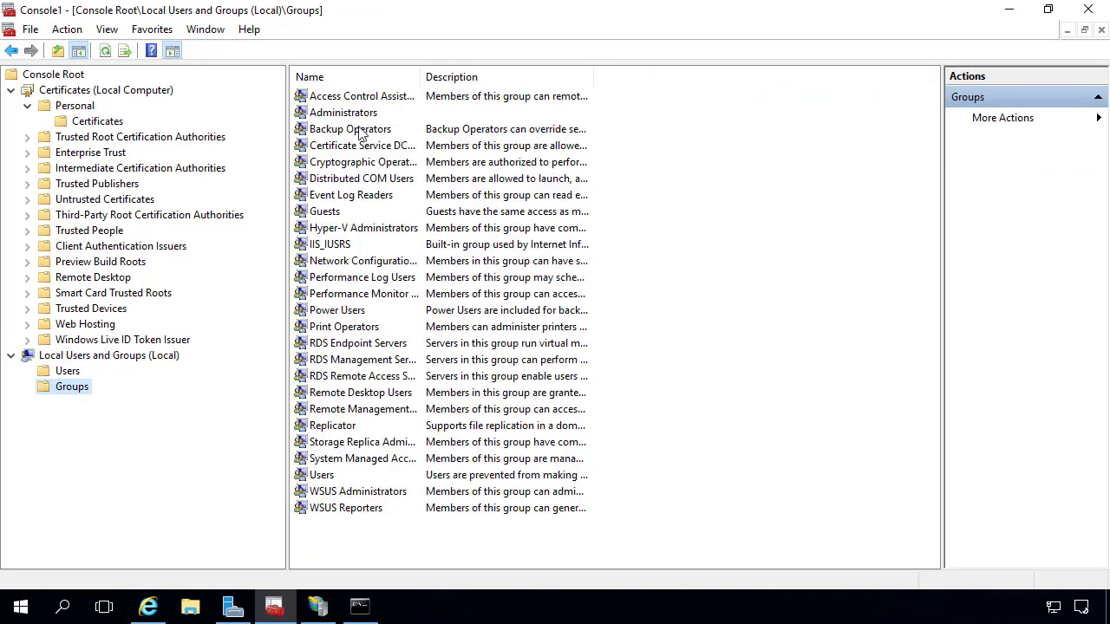
pyautogui.doubleClick(359, 115)
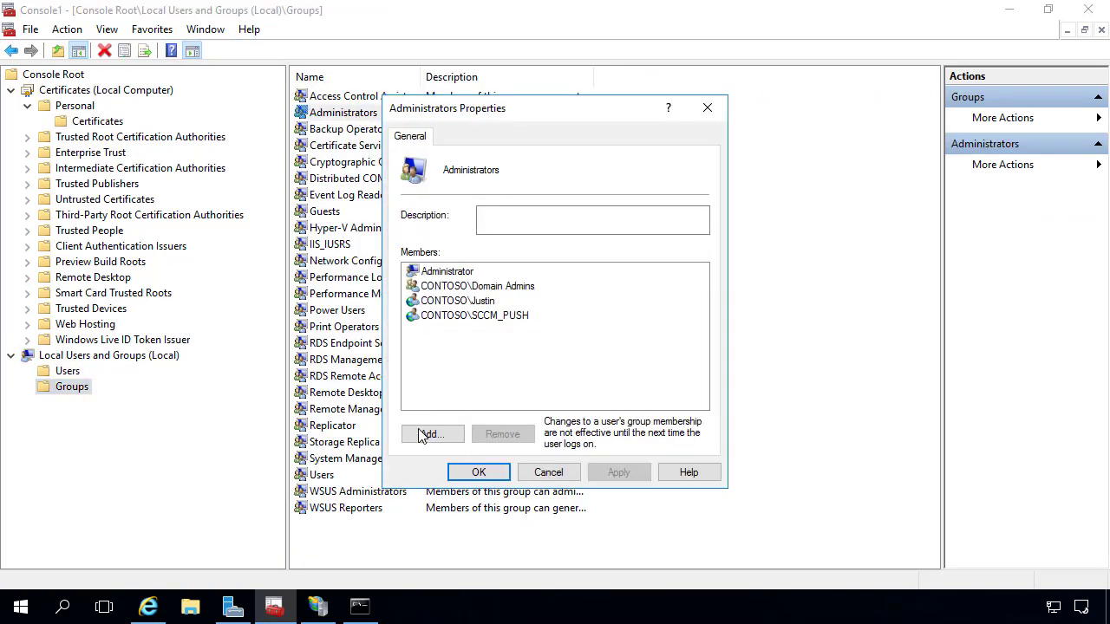
pyautogui.click(427, 434)
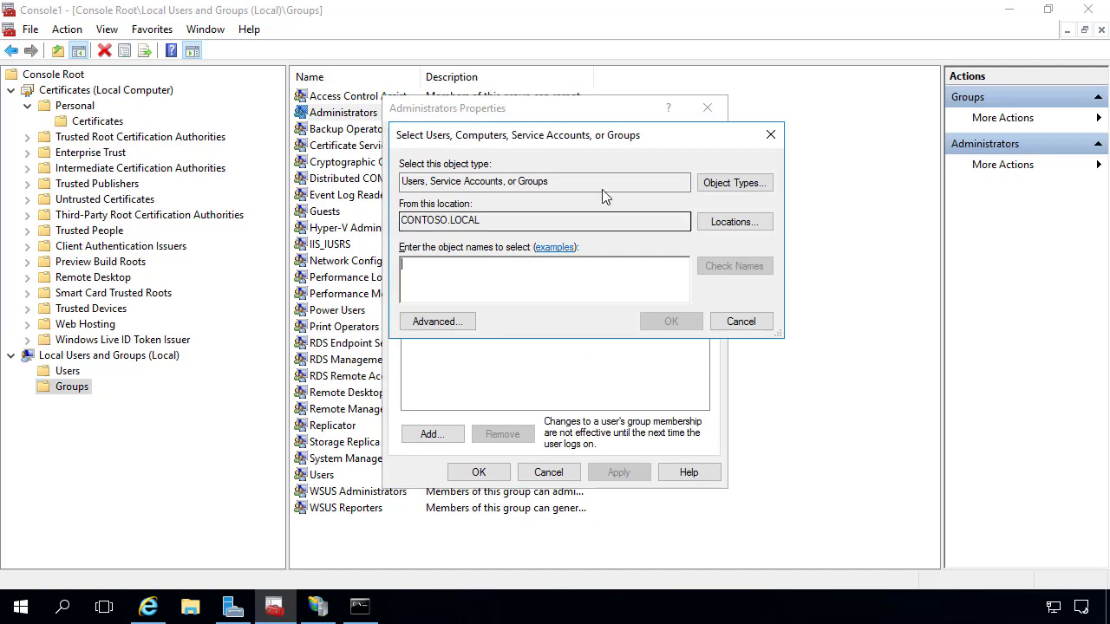
pyautogui.click(725, 185)
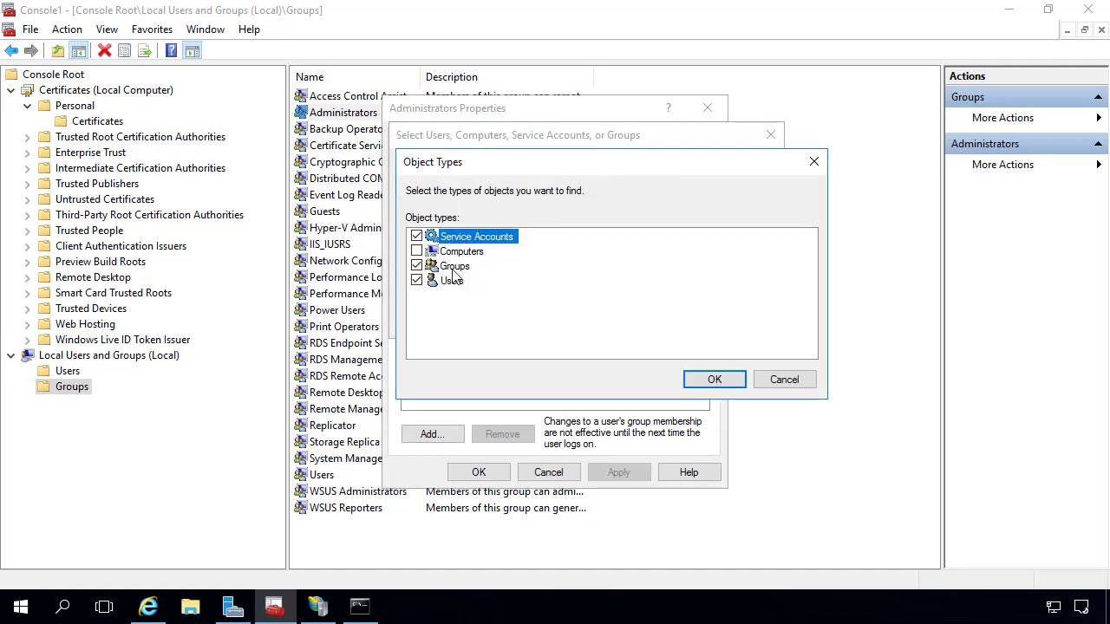
pyautogui.press('Return')
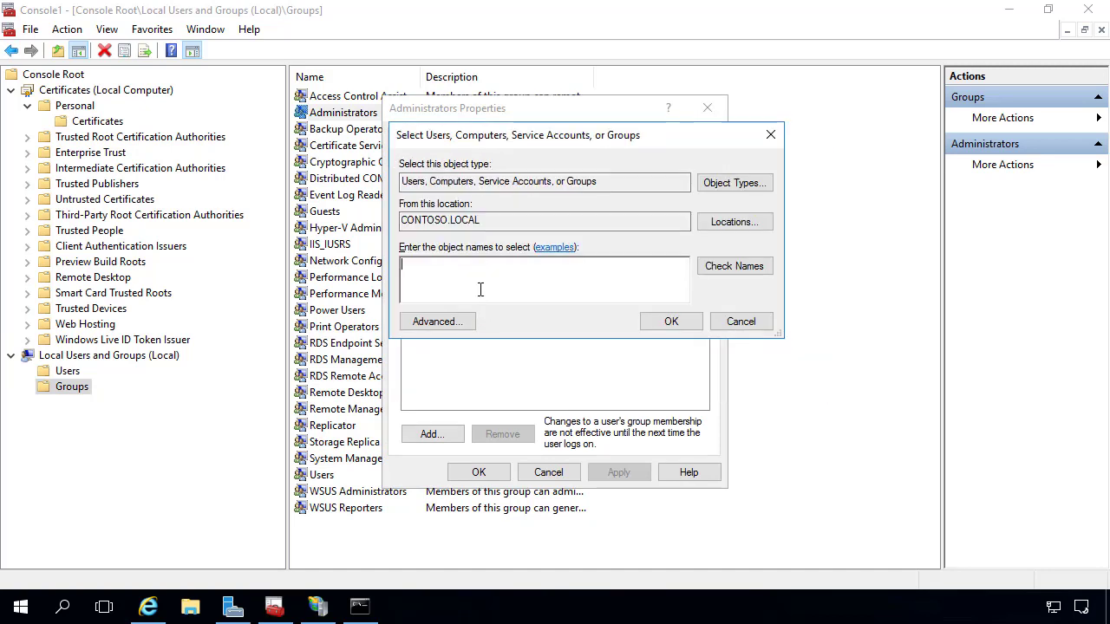
pyautogui.write('sccm3')
pyautogui.press('Return')
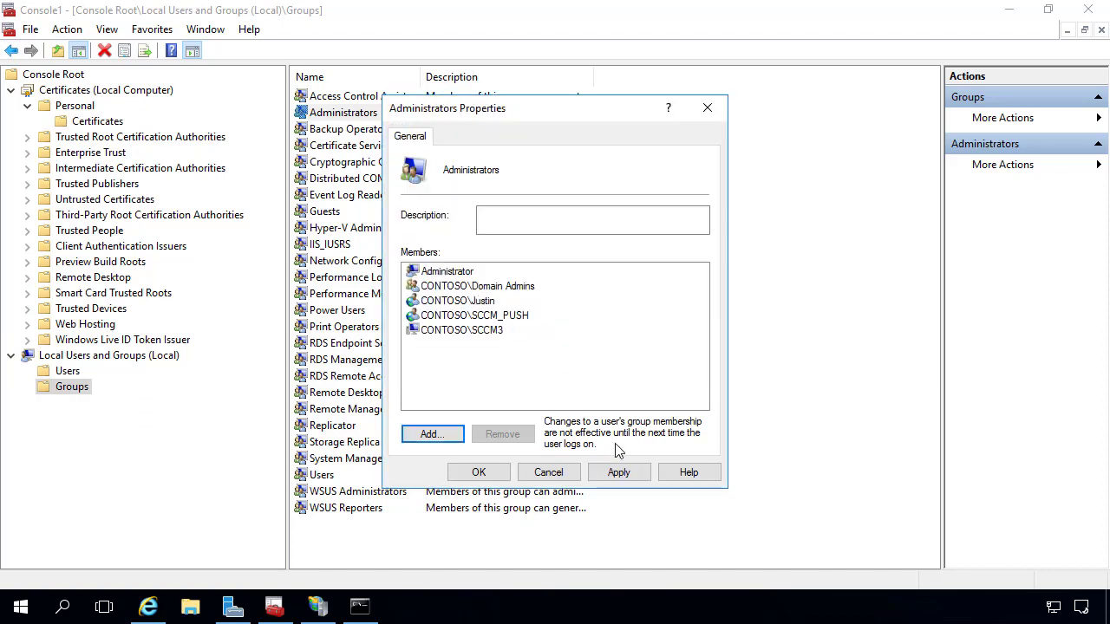
pyautogui.click(617, 474)
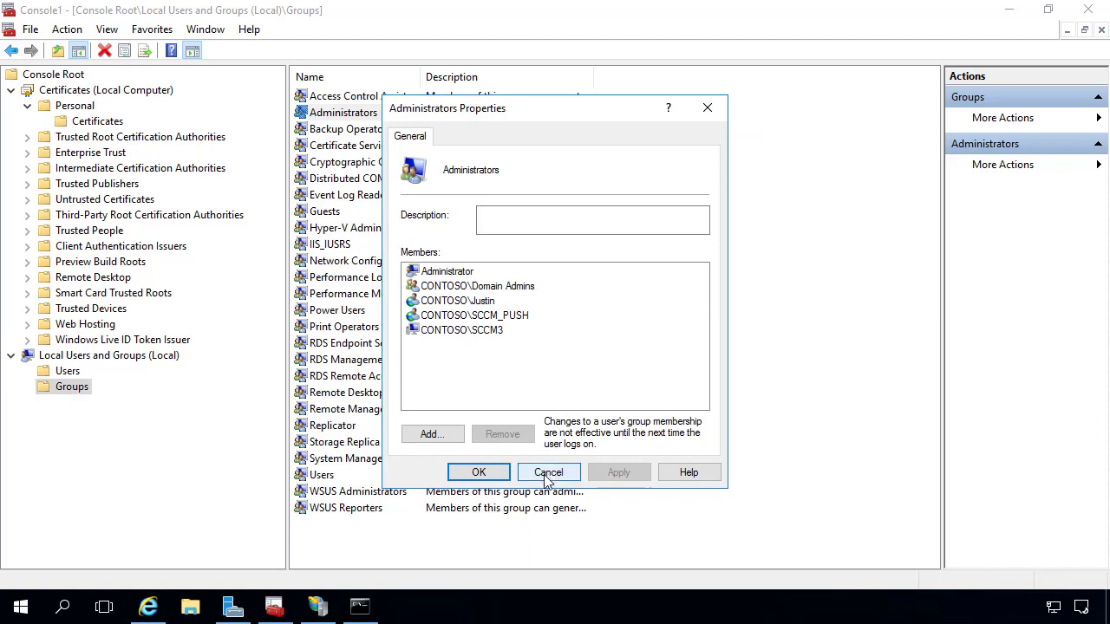
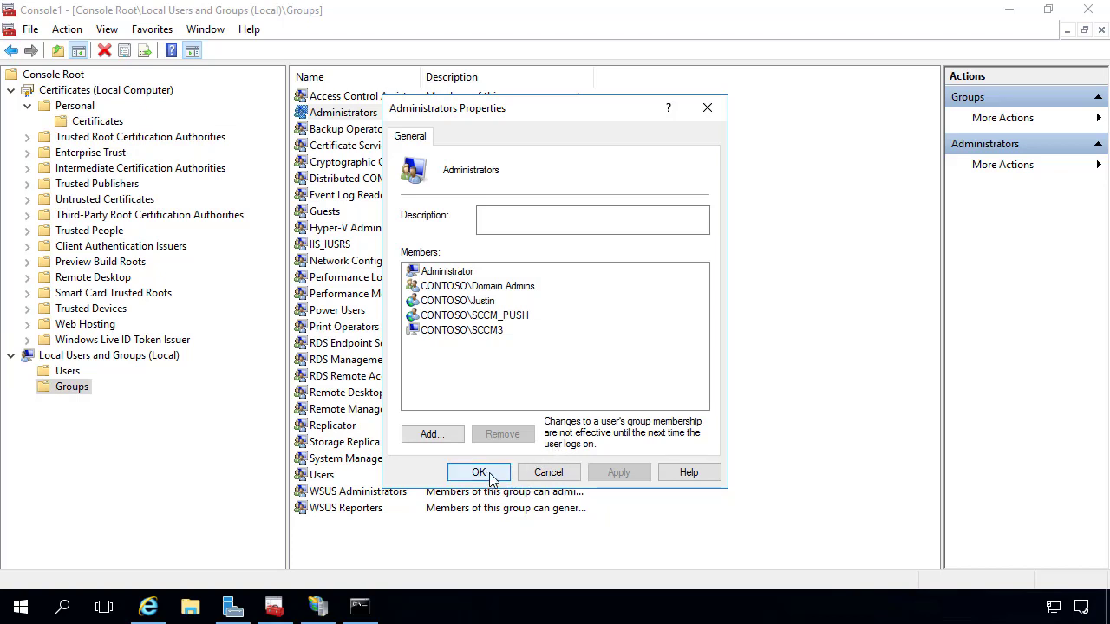
# Confirm CONTOSO\SCCM3 in the Administrators group, close its properties, and widen the Description column.
pyautogui.click(482, 332)
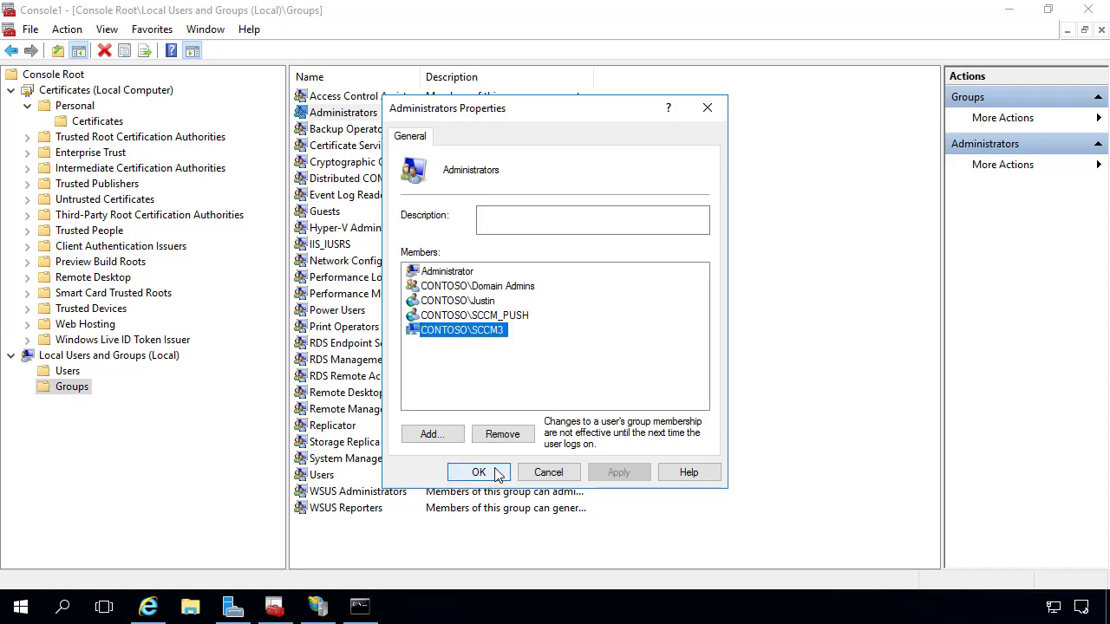
pyautogui.click(498, 473)
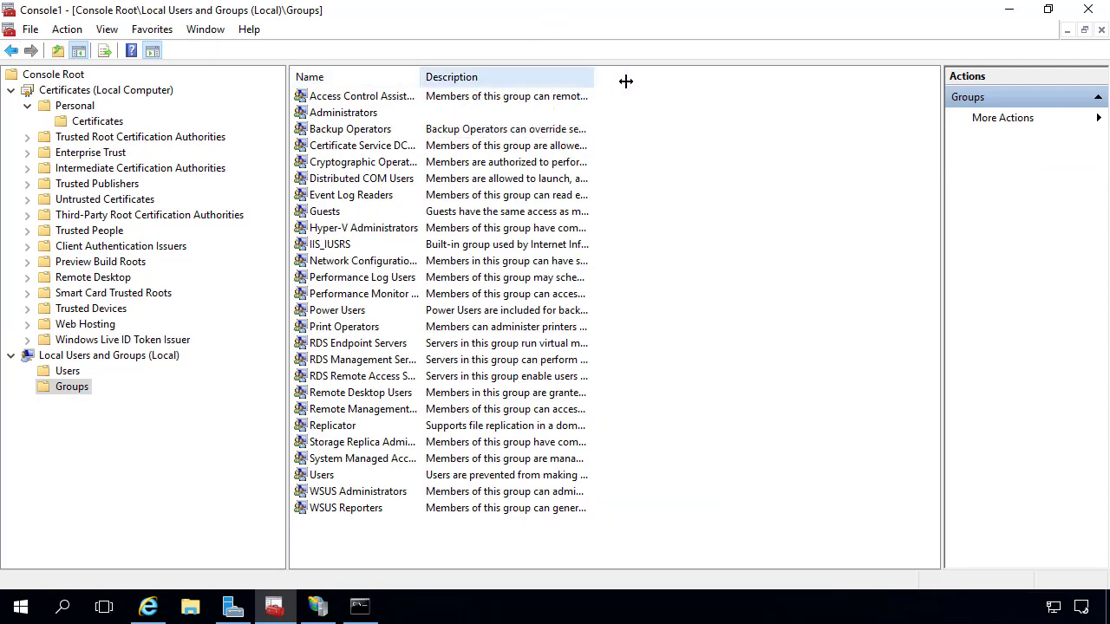
pyautogui.moveTo(626, 81); pyautogui.dragTo(780, 81)
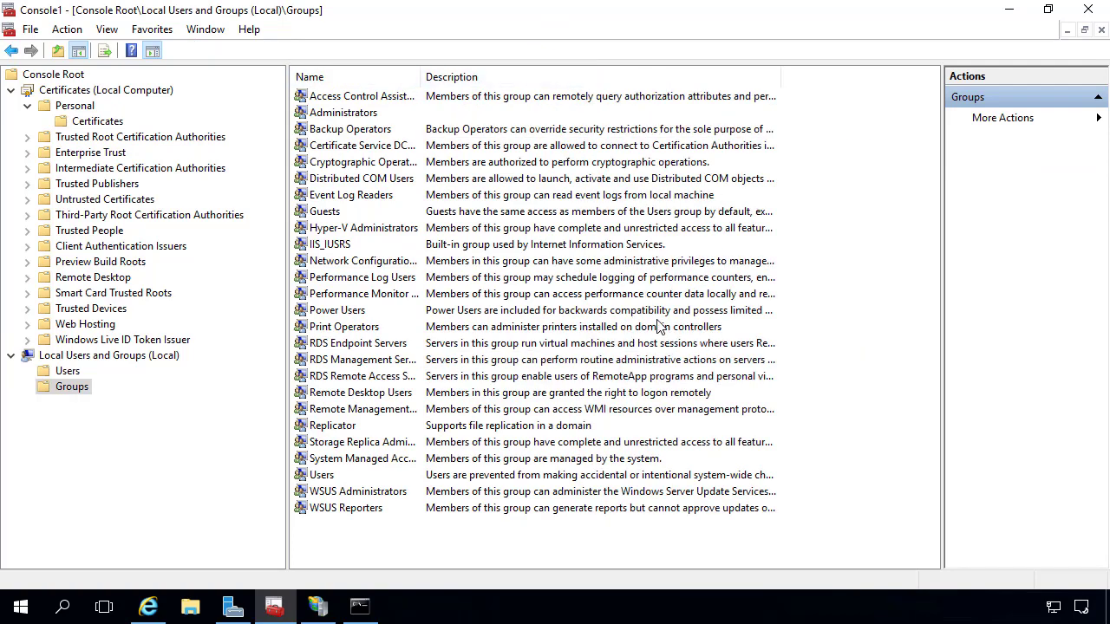
pyautogui.click(190, 606)
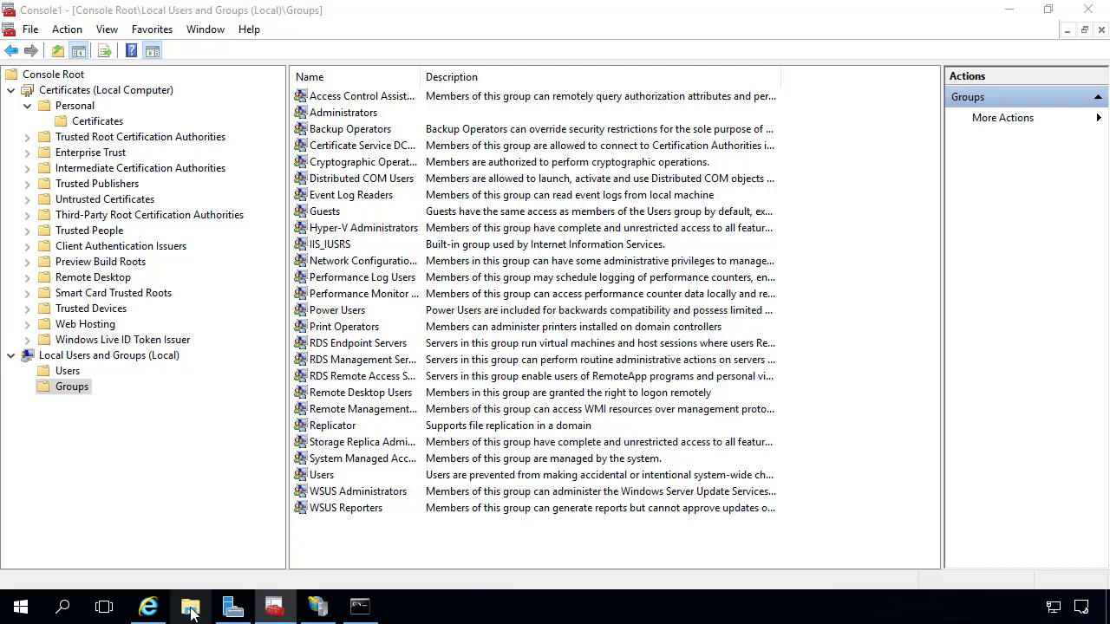
# Browse Local Disk (C:) and Content Library (D:), ending on C: with no_sms_on_drive.sms selected.
pyautogui.doubleClick(462, 418)
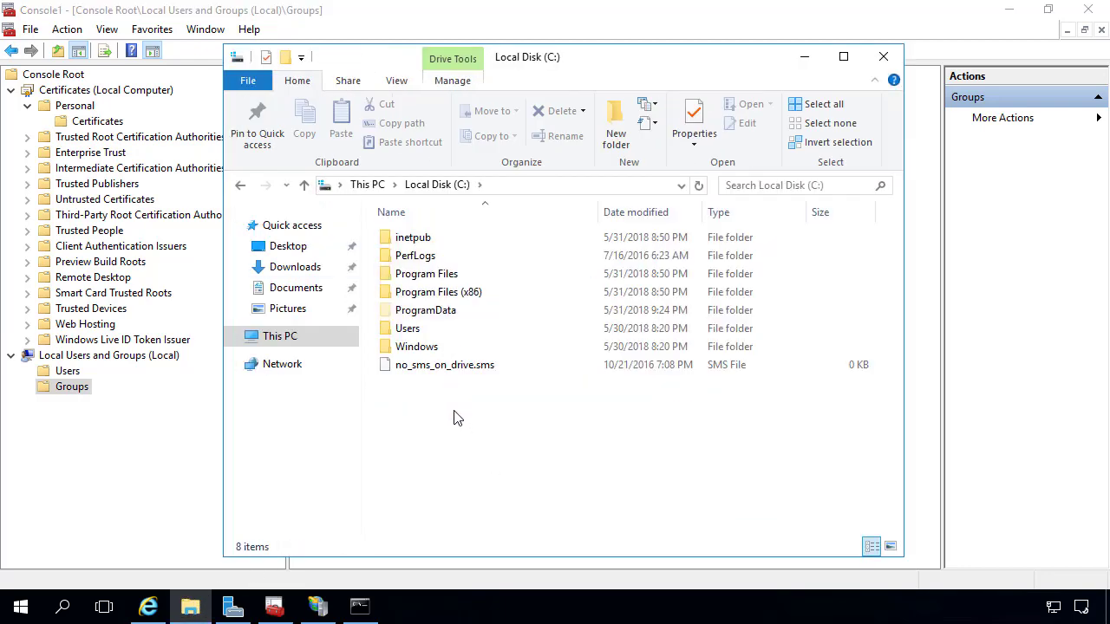
pyautogui.click(454, 368)
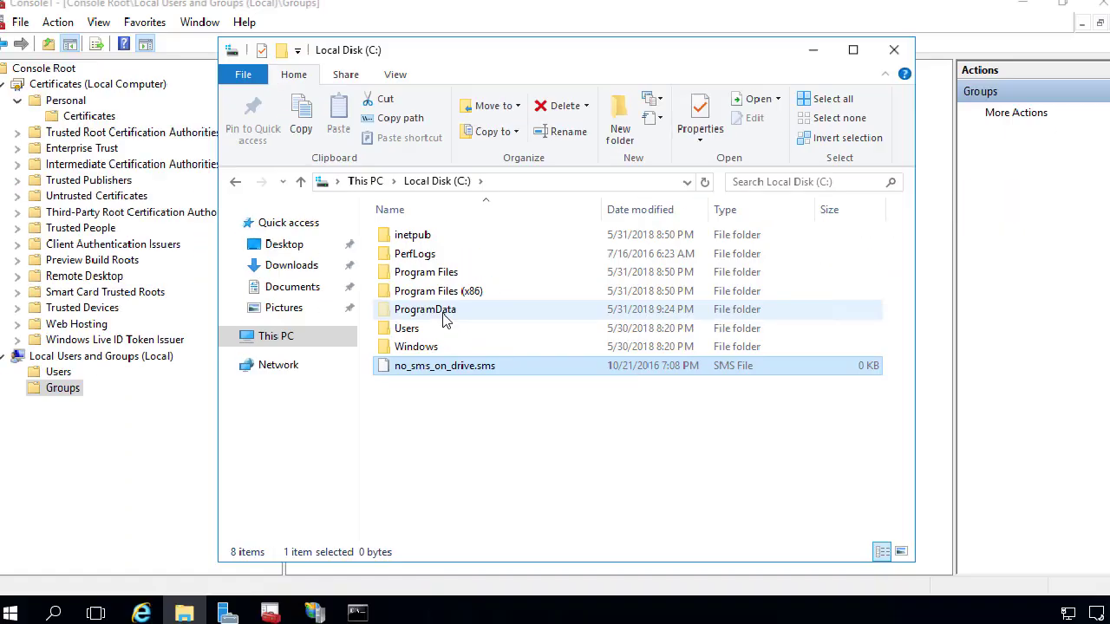
pyautogui.click(365, 181)
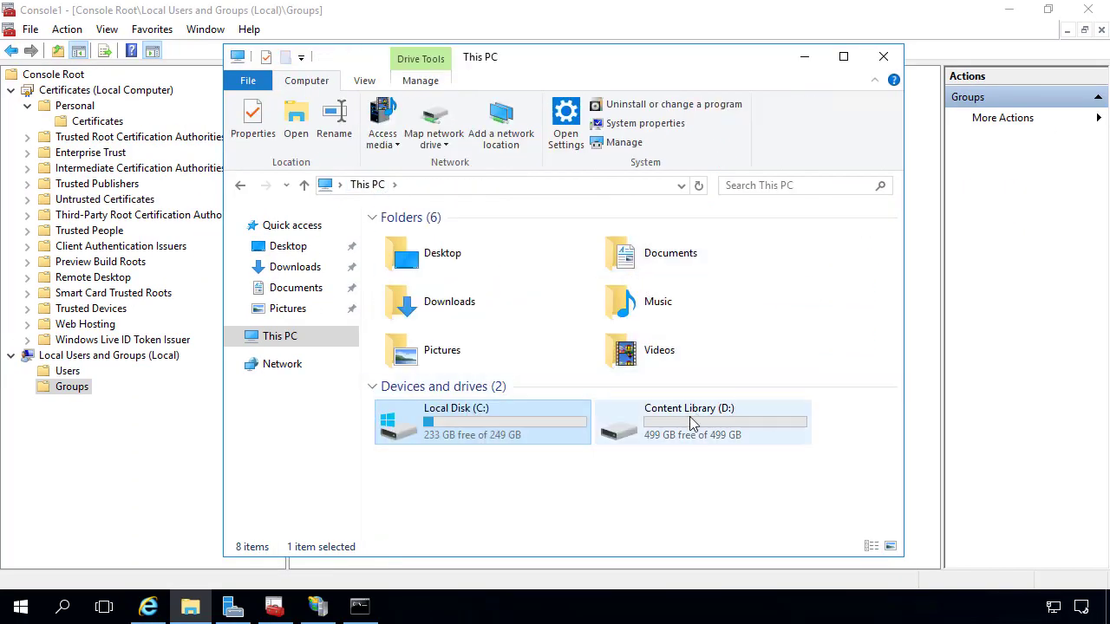
pyautogui.doubleClick(689, 416)
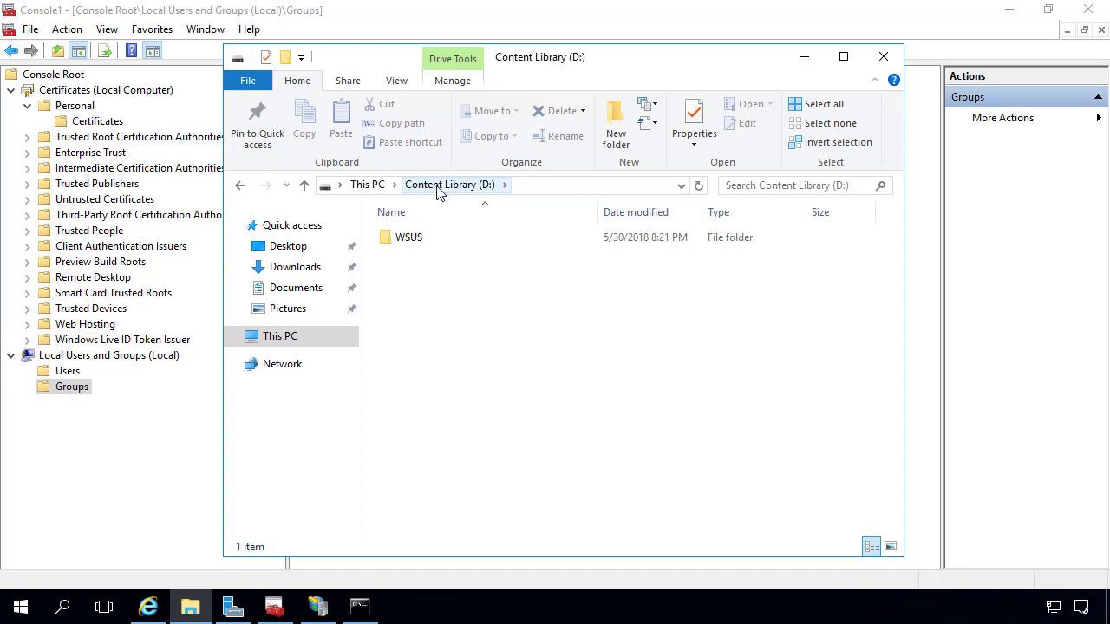
pyautogui.click(370, 185)
pyautogui.click(469, 425)
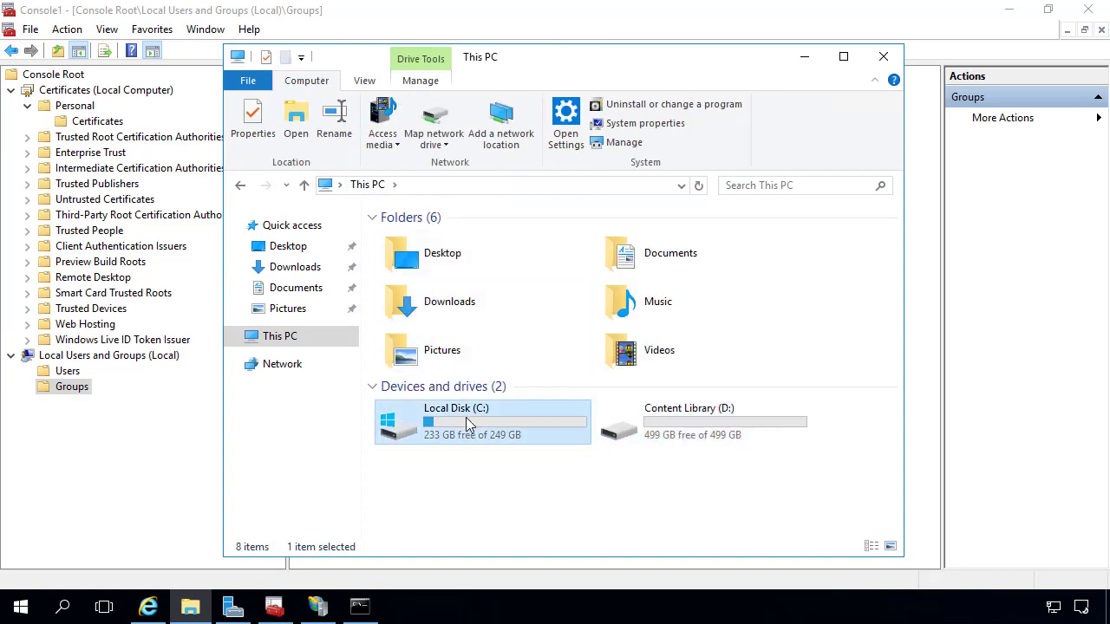
pyautogui.doubleClick(466, 423)
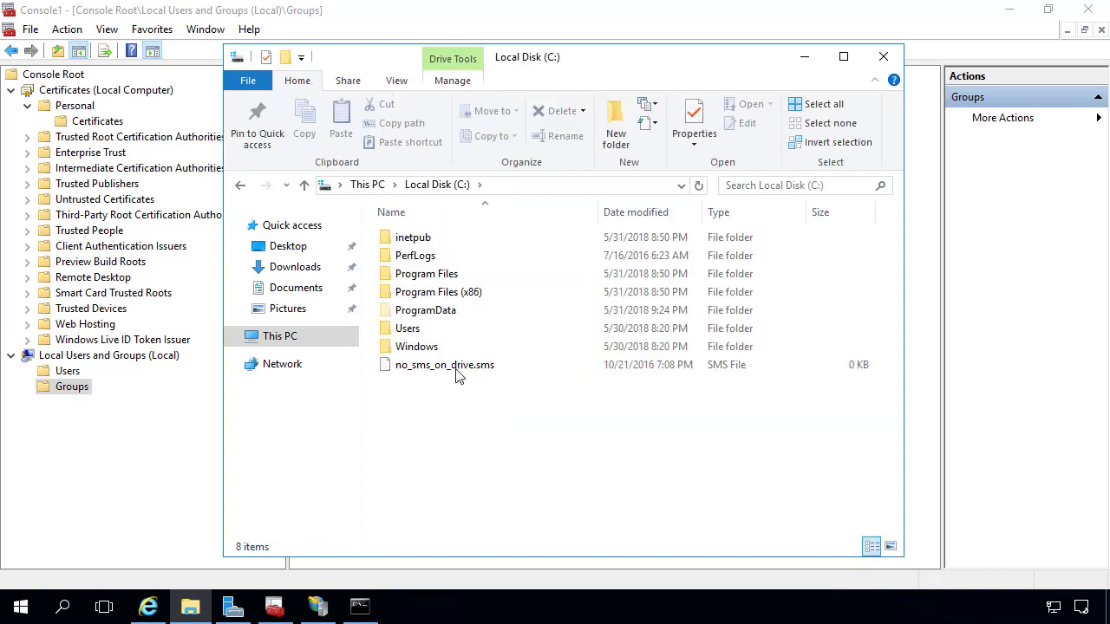
pyautogui.click(456, 371)
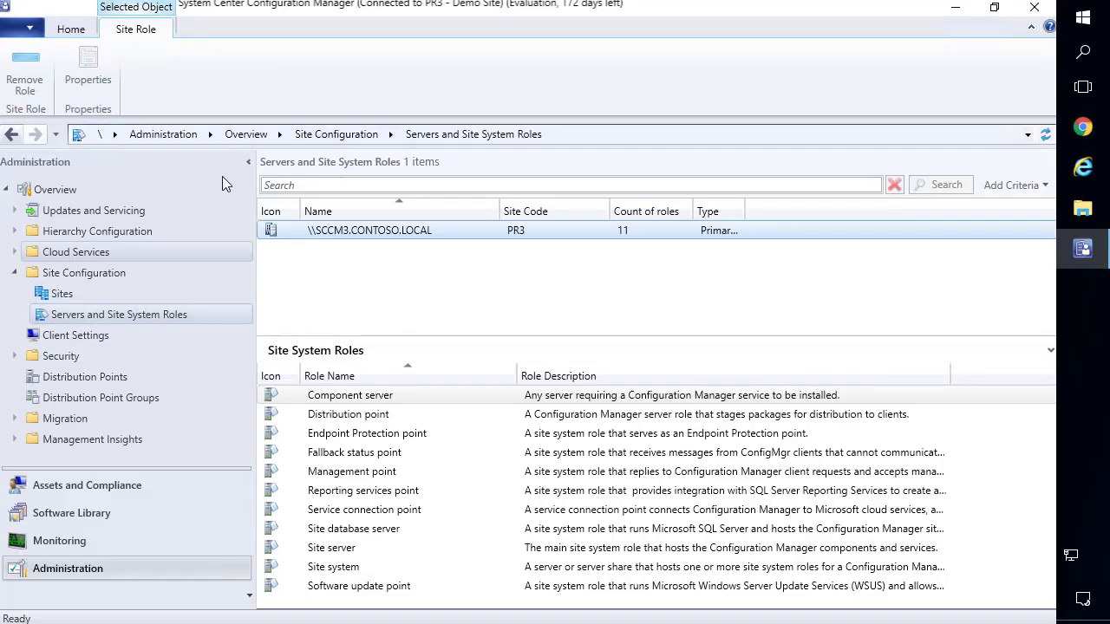
# Start Create Site System Server and resolve SCCM-IBCM.CONTOSO.LOCAL as the new server.
pyautogui.click(68, 33)
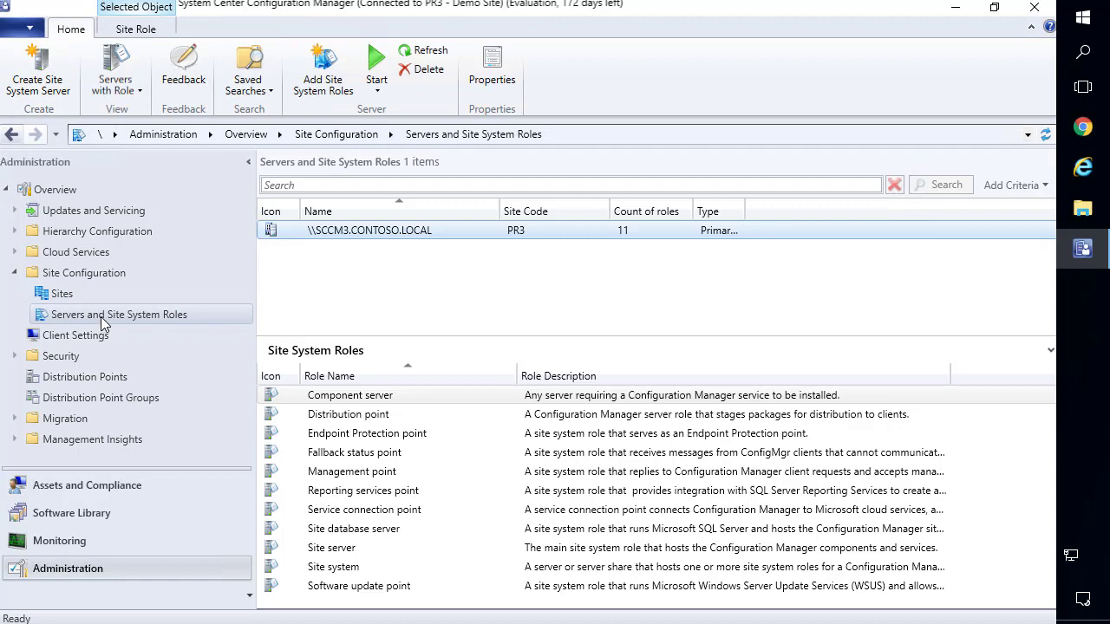
pyautogui.click(45, 66)
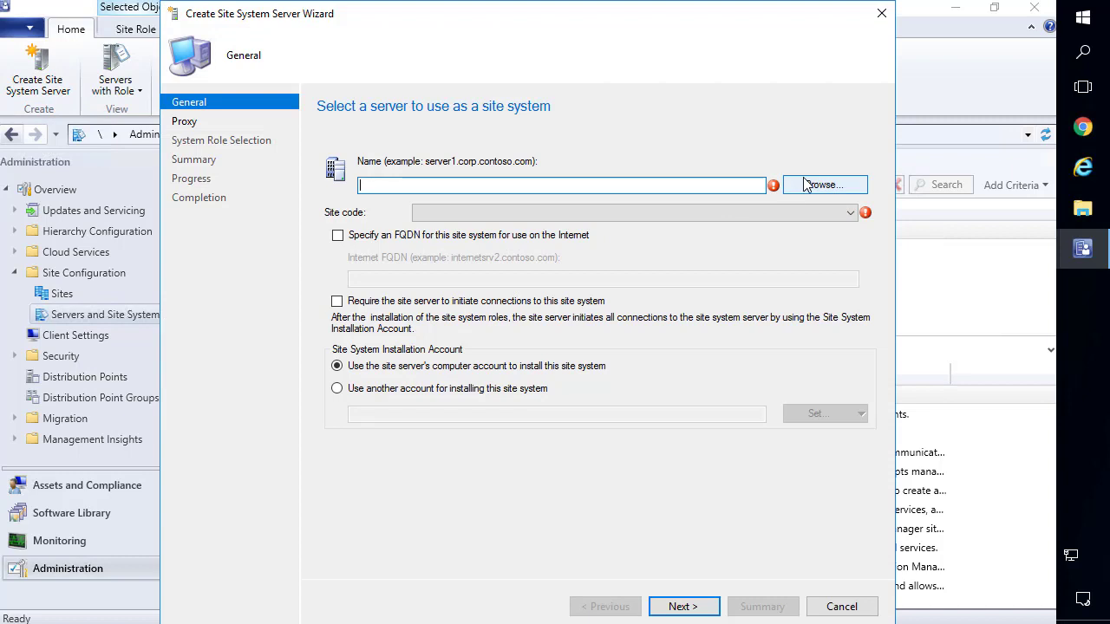
pyautogui.click(787, 182)
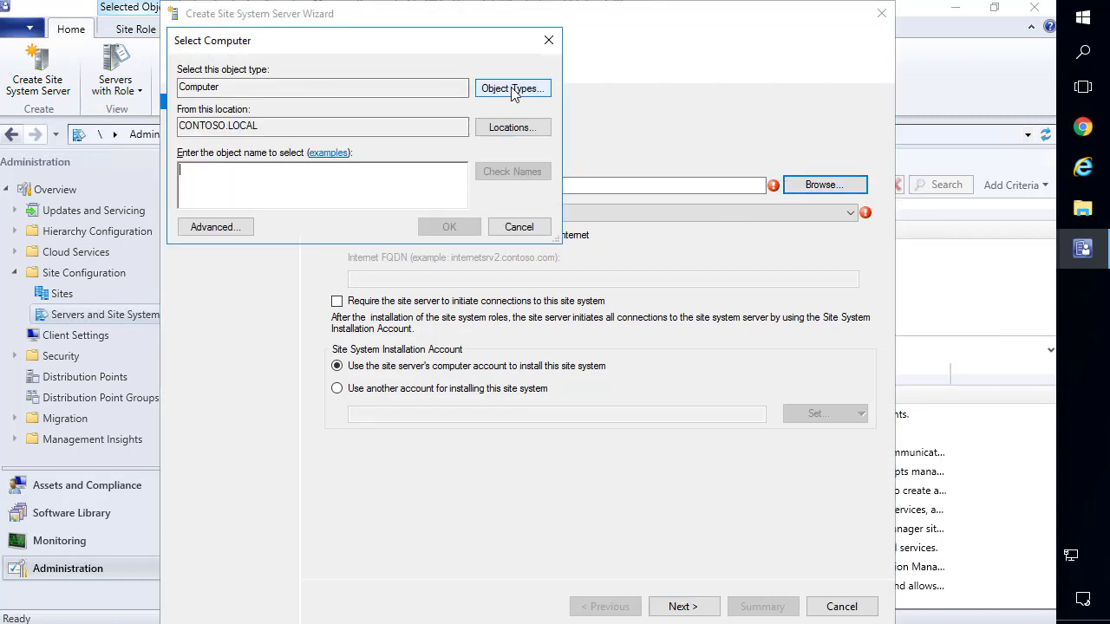
pyautogui.click(506, 89)
pyautogui.click(426, 286)
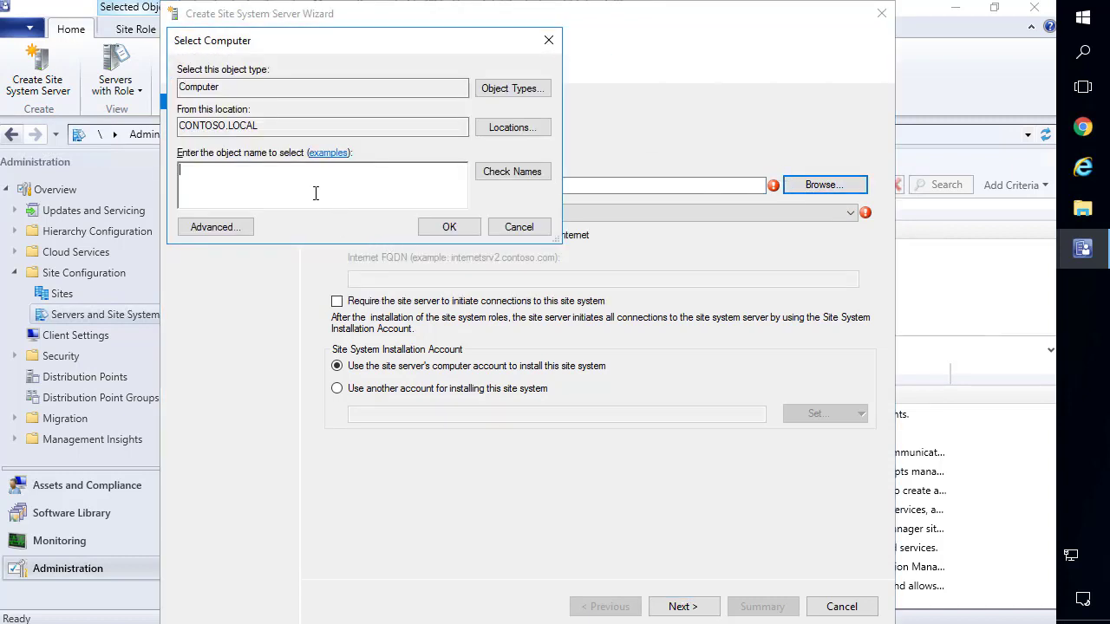
pyautogui.write('sccm-i')
pyautogui.press('Return')
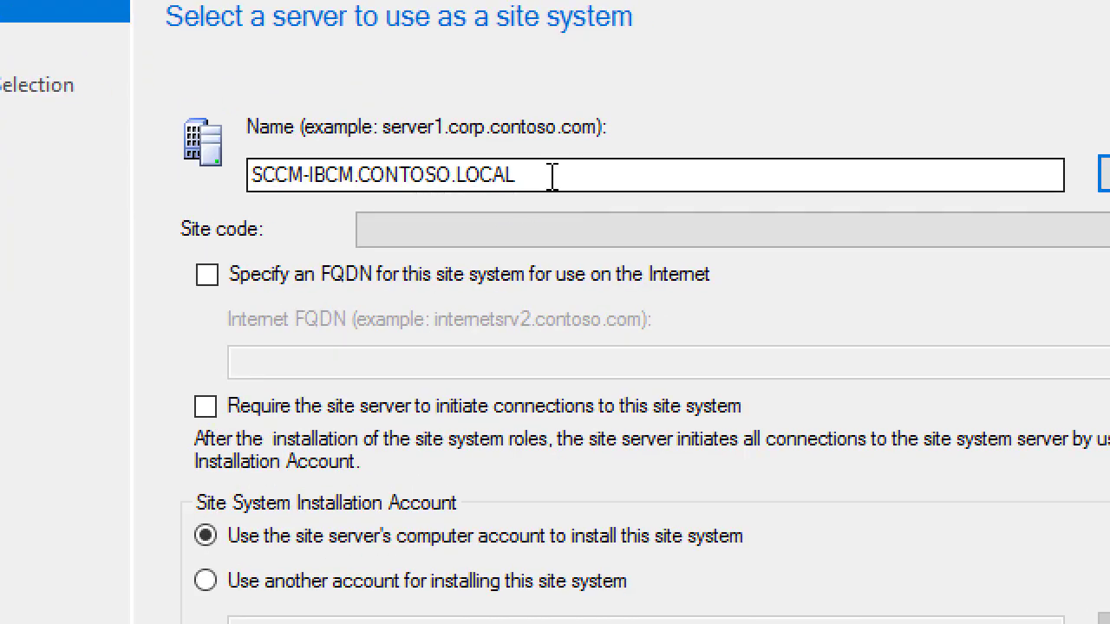
pyautogui.moveTo(508, 185); pyautogui.dragTo(329, 180)
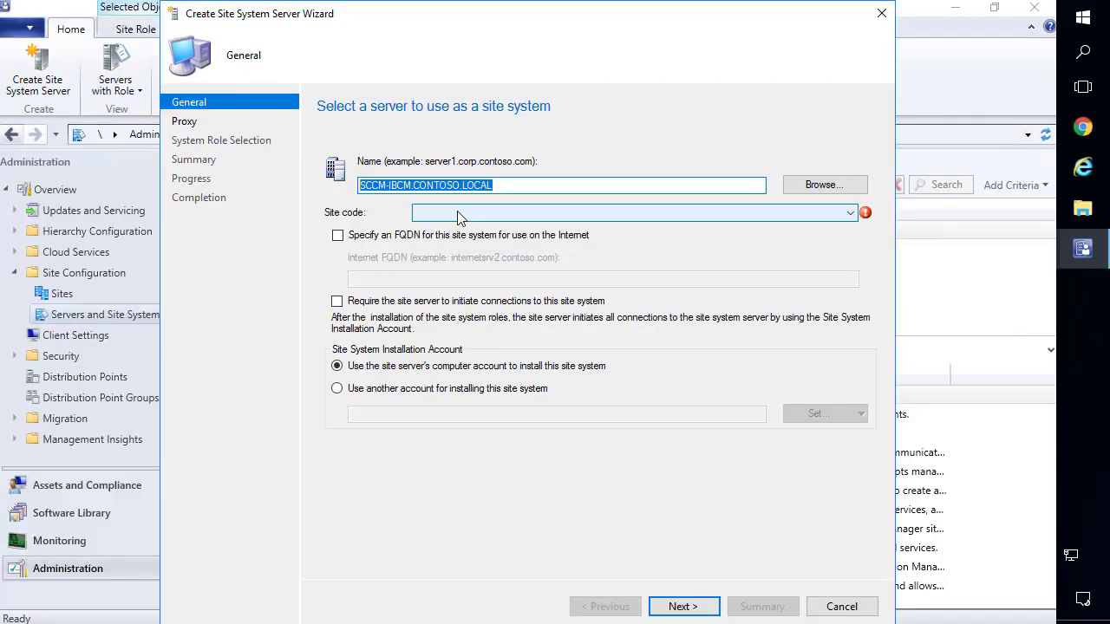
# Choose site code PR3 and set Internet FQDN ibcm.setupconfigmgr.com.
pyautogui.click(457, 211)
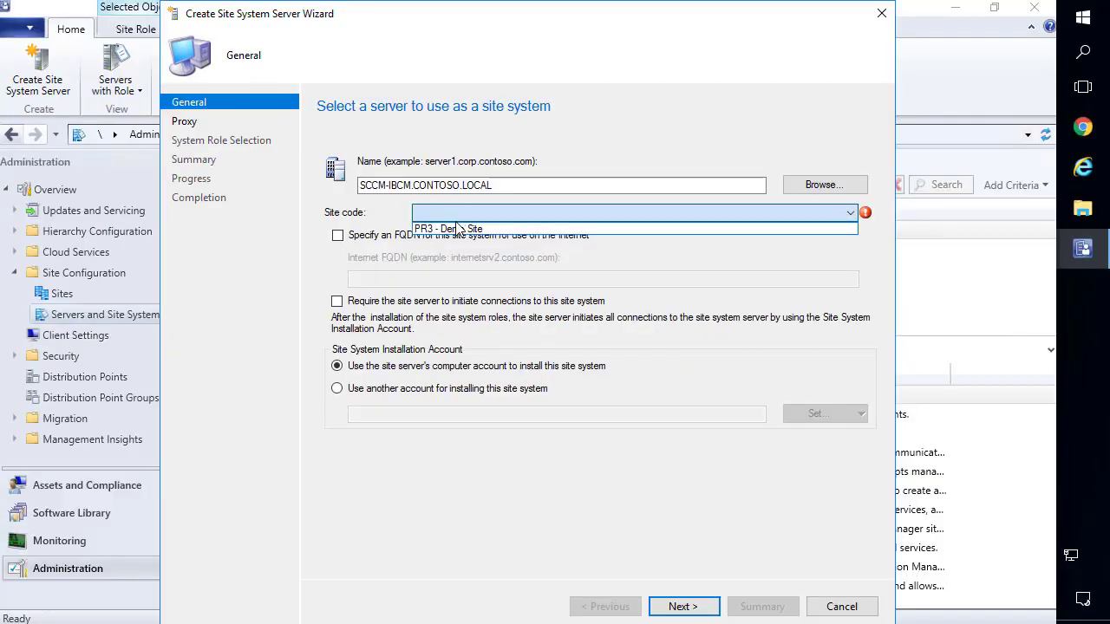
pyautogui.click(459, 228)
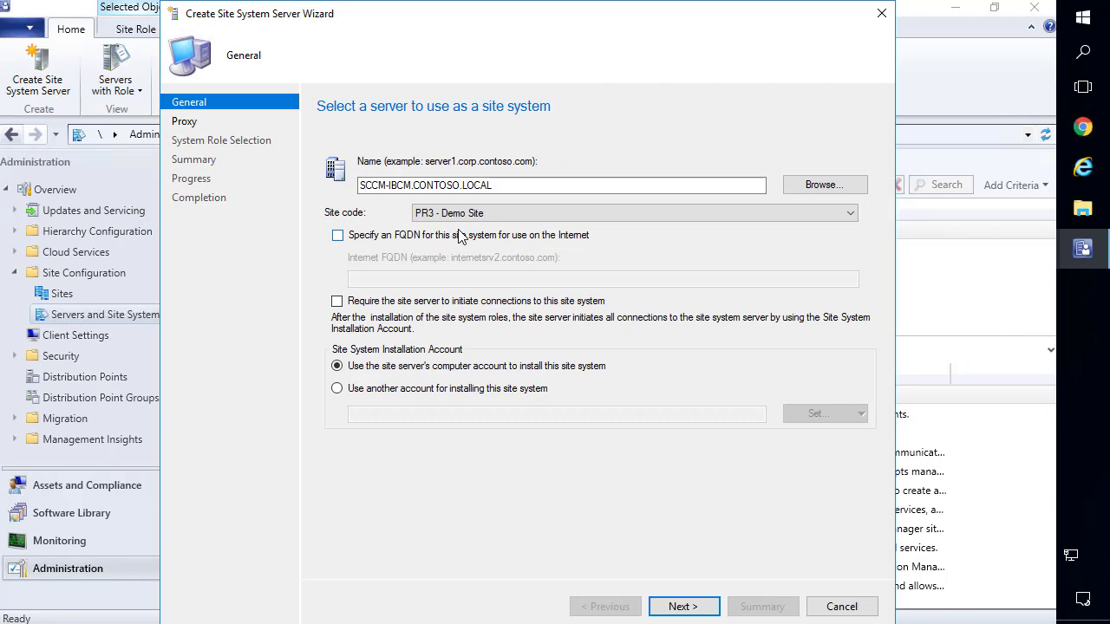
pyautogui.click(413, 237)
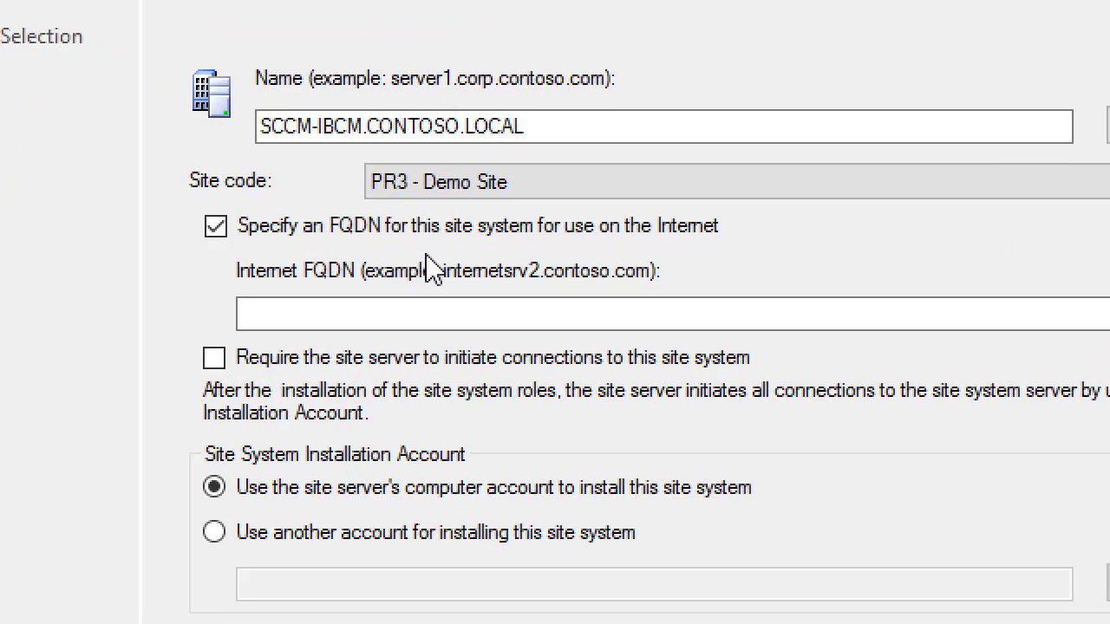
pyautogui.click(429, 281)
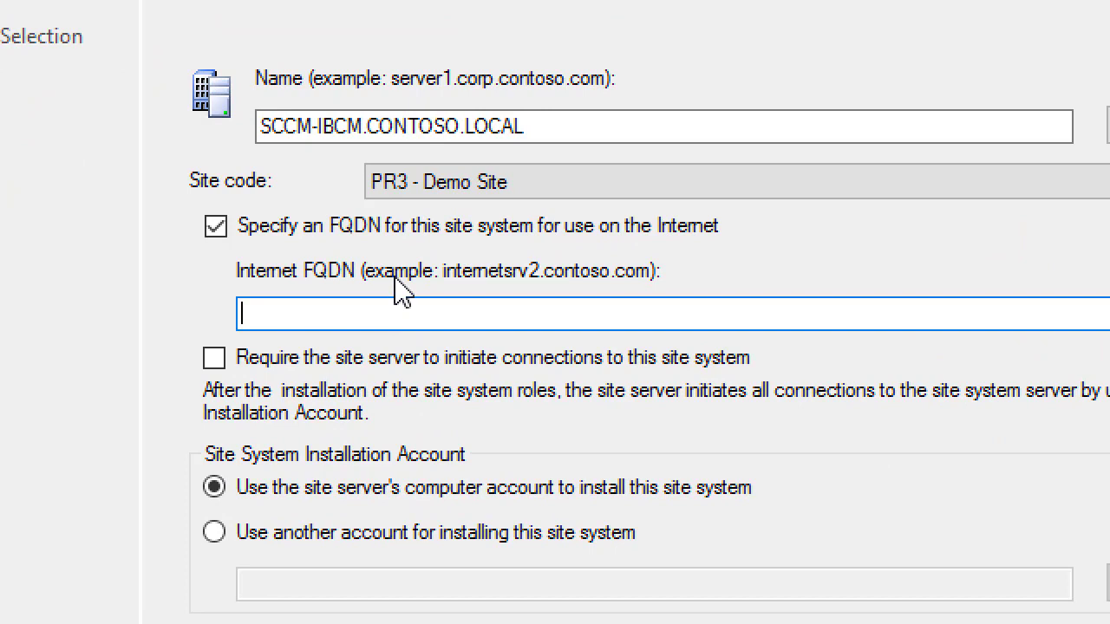
pyautogui.write('ibcm.')
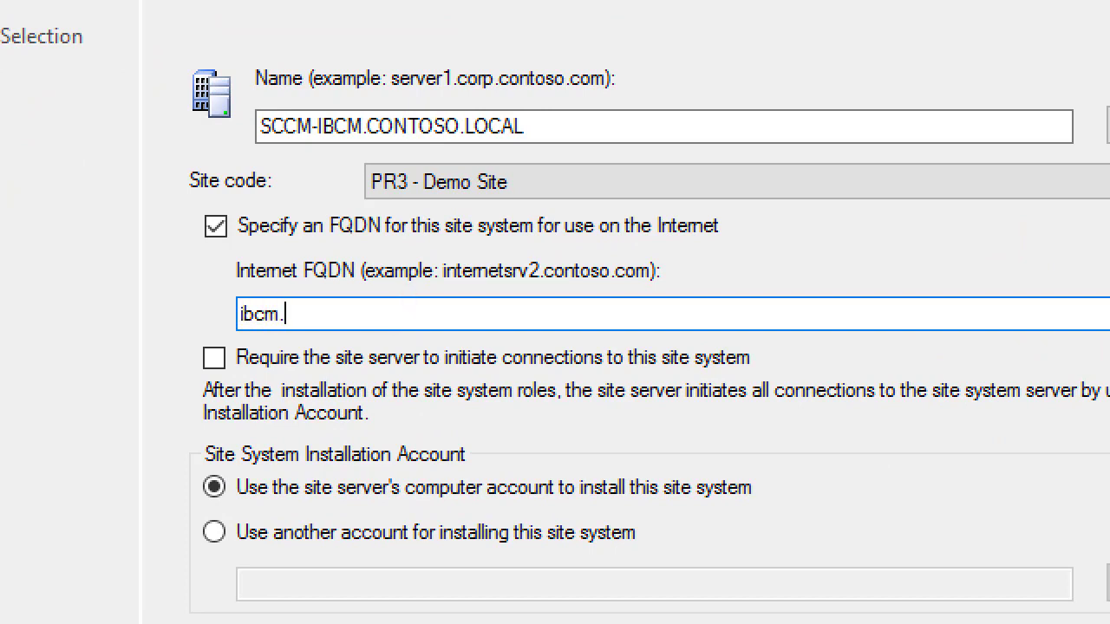
pyautogui.write('setupconfigmgr.com')
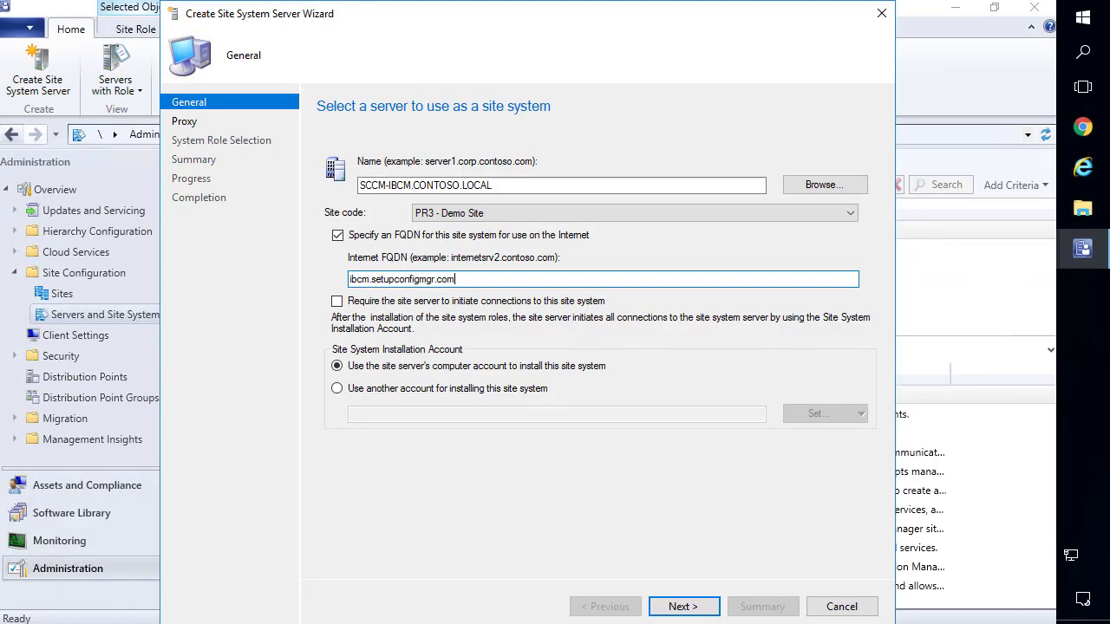
pyautogui.hotkey('ctrl', 'a')
pyautogui.hotkey('ctrl', 'c')
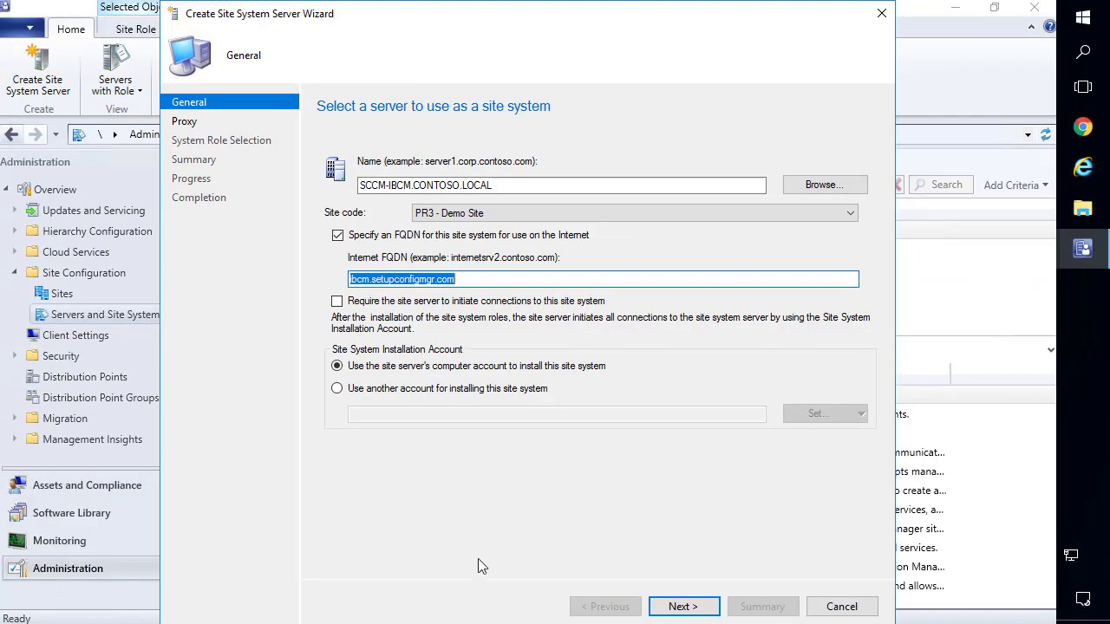
# Ping ibcm.setupconfigmgr.com in Command Prompt, confirm the reply from 67.161.145.62, then close it.
pyautogui.click(1090, 22)
pyautogui.write('cmd')
pyautogui.press('Return')
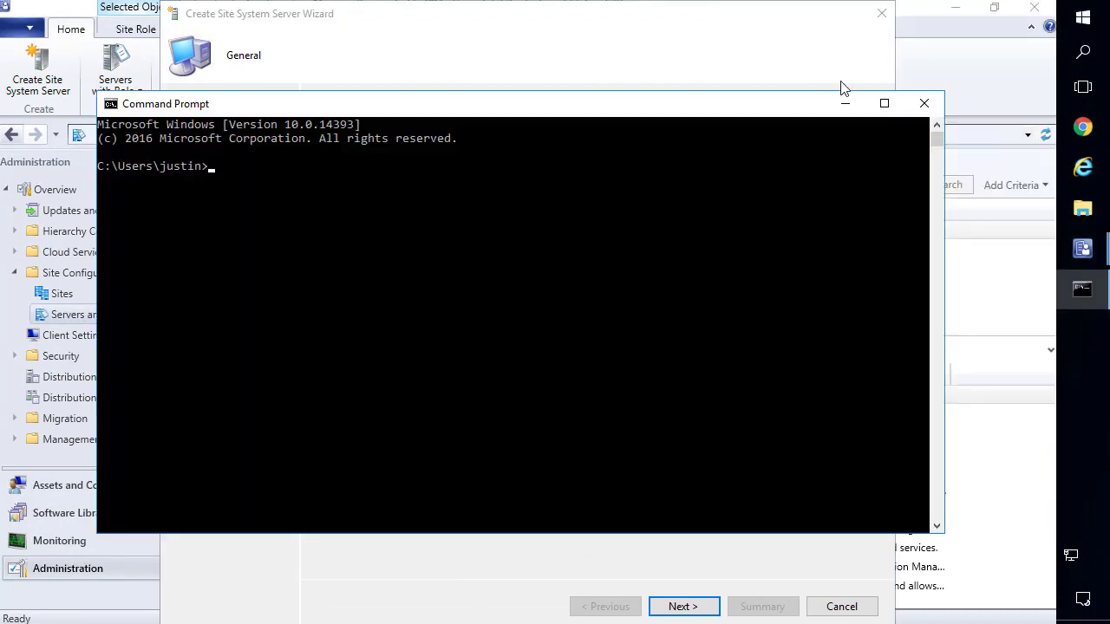
pyautogui.hotkey('ctrl', 'v')
pyautogui.press('Return')
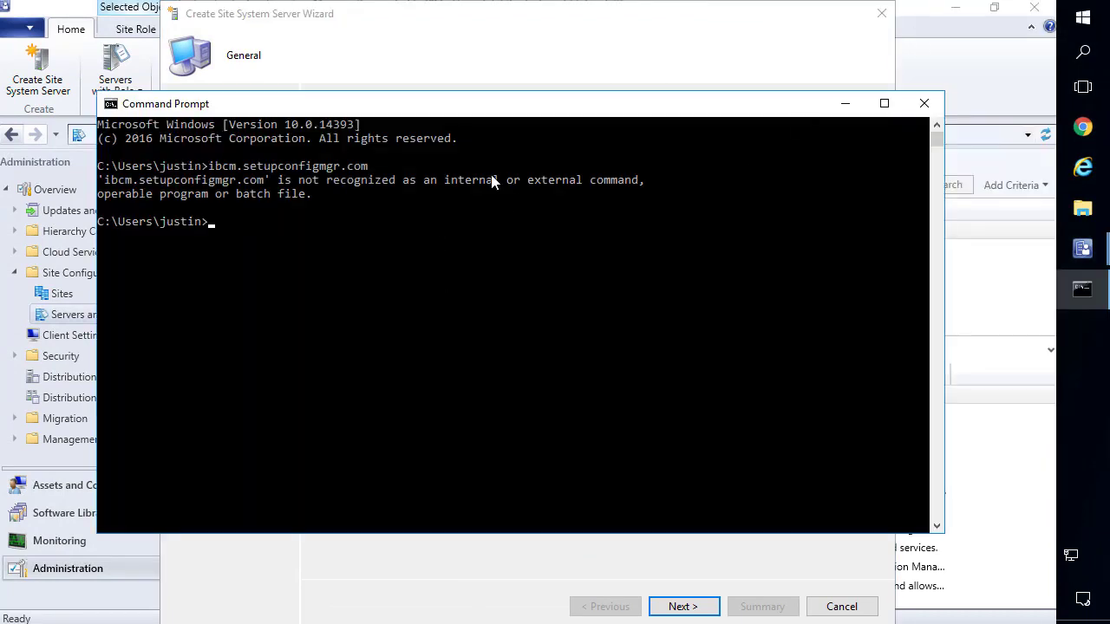
pyautogui.write('ping')
pyautogui.hotkey('ctrl', 'v')
pyautogui.press('Return')
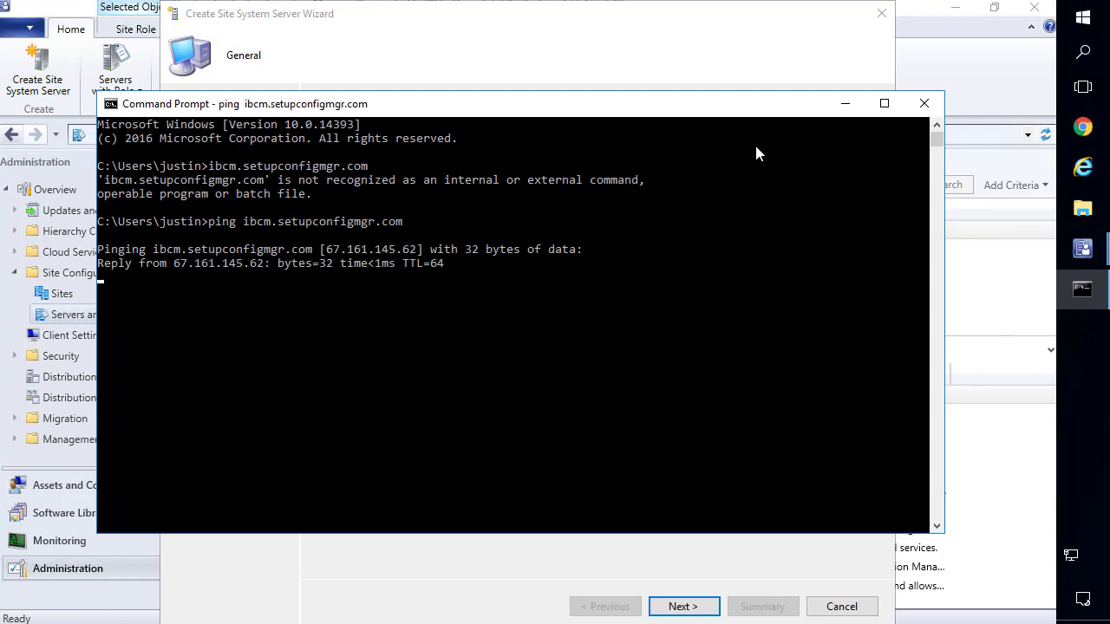
pyautogui.click(924, 103)
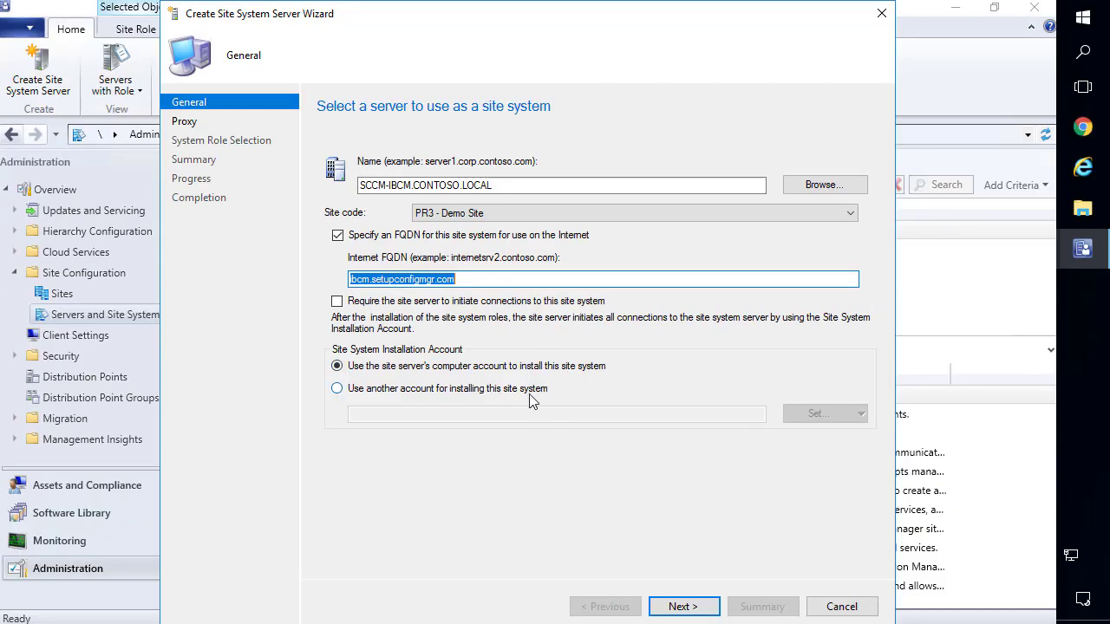
# Keep the site server's computer account for installation and pass the General and no-proxy Proxy pages.
pyautogui.click(482, 433)
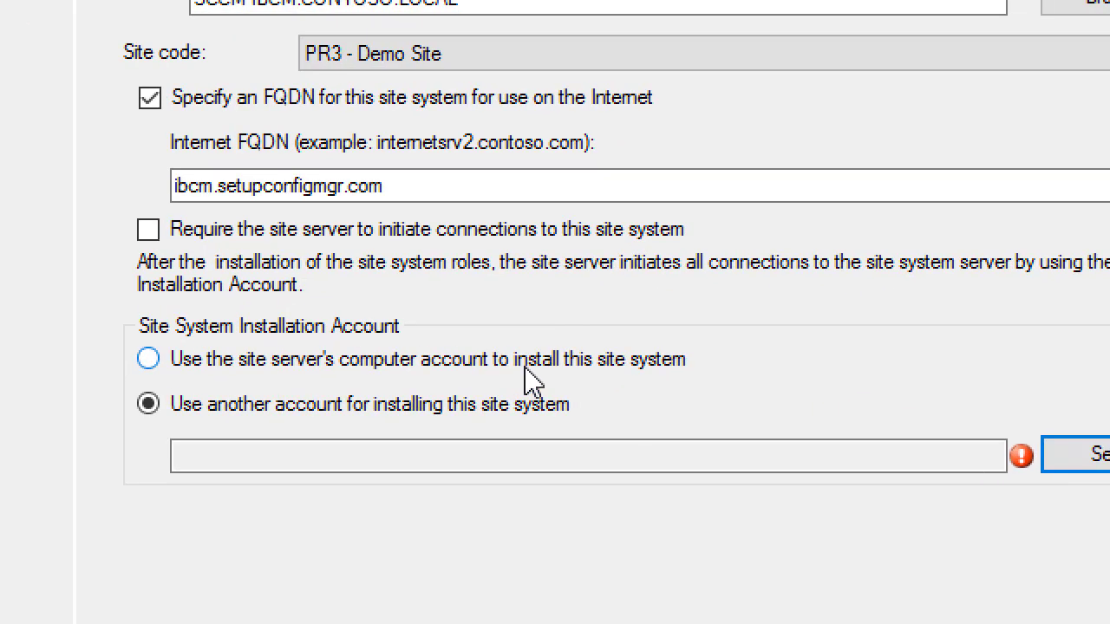
pyautogui.click(524, 368)
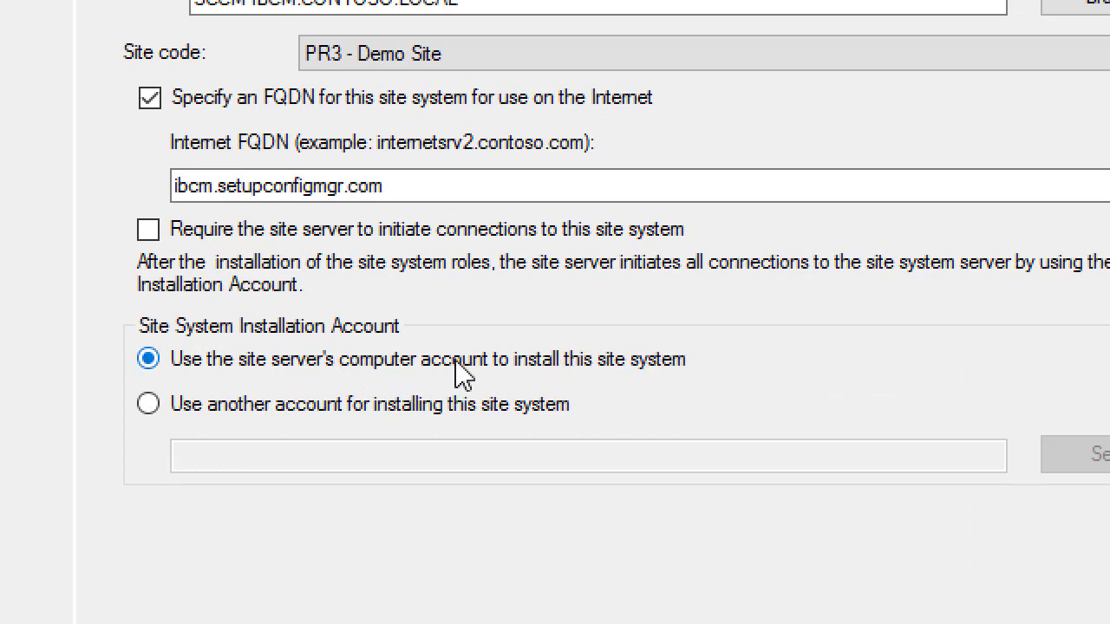
pyautogui.click(379, 407)
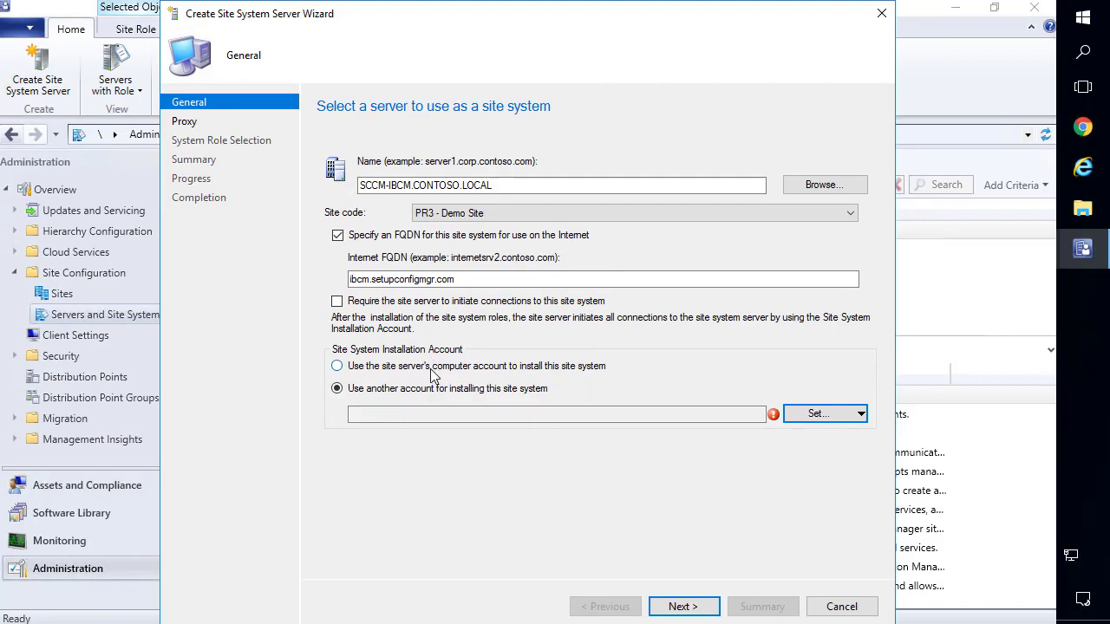
pyautogui.click(301, 362)
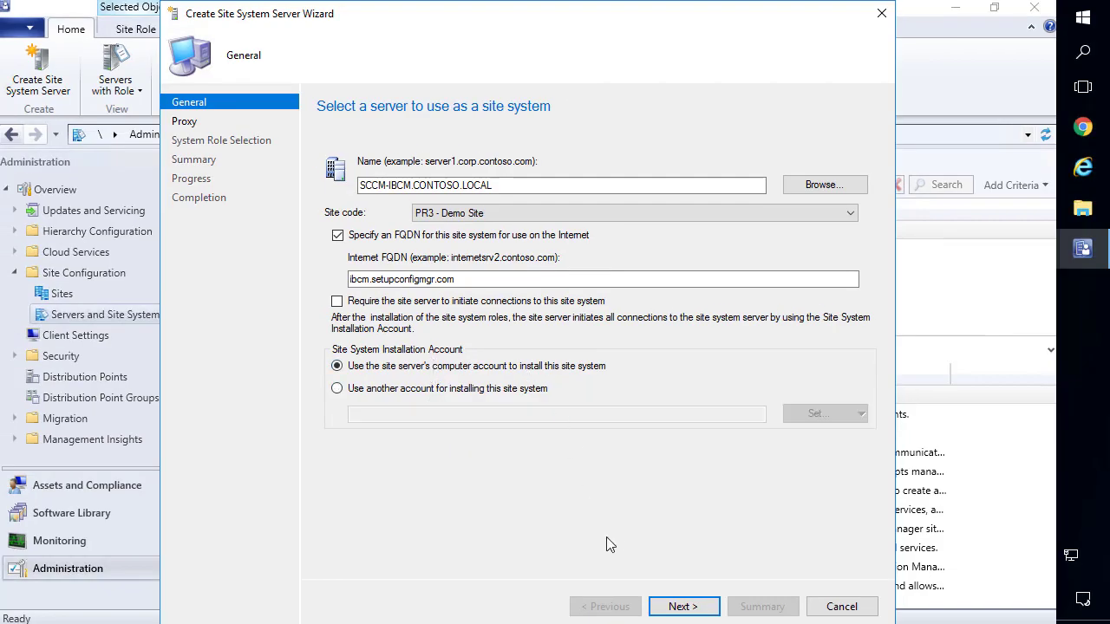
pyautogui.click(694, 608)
pyautogui.click(681, 608)
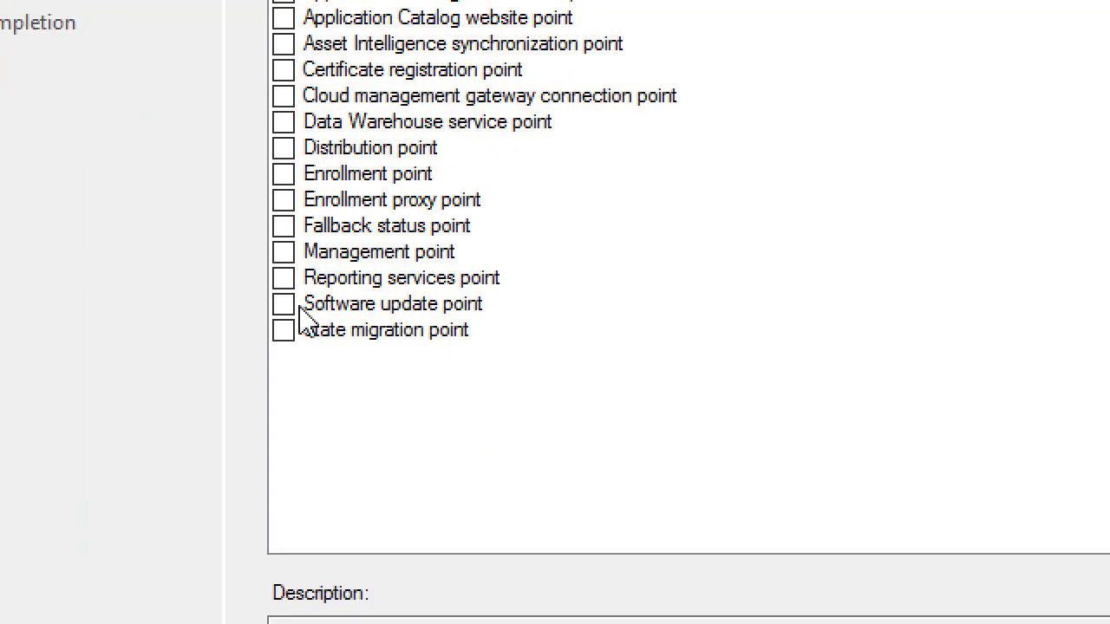
# Add the Software update point role to SCCM-IBCM and continue to its settings.
pyautogui.click(332, 339)
pyautogui.click(284, 305)
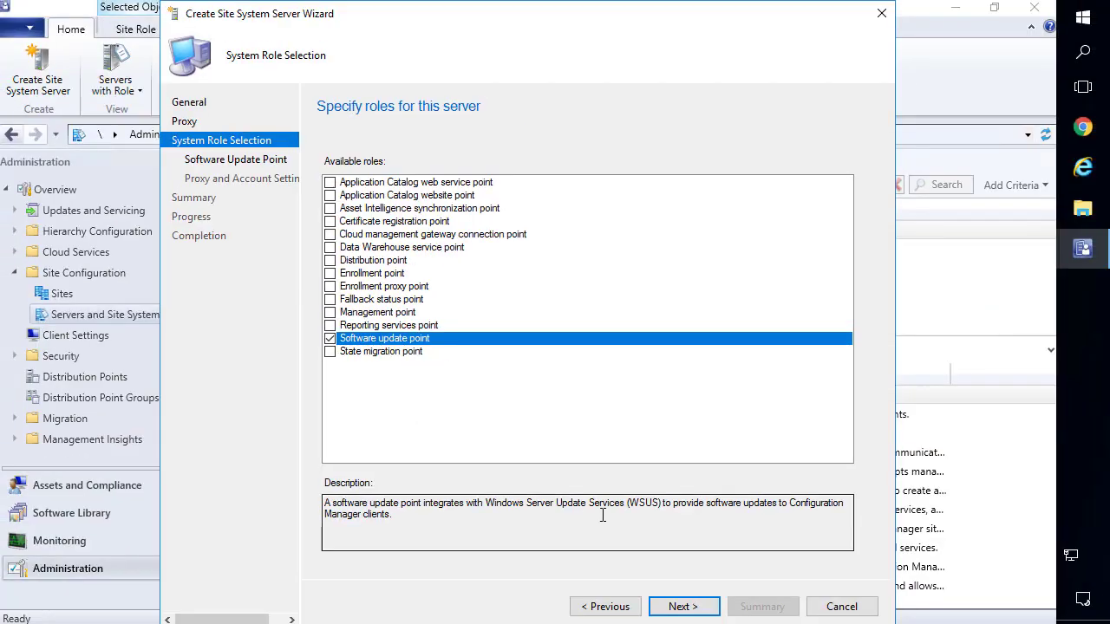
pyautogui.click(684, 606)
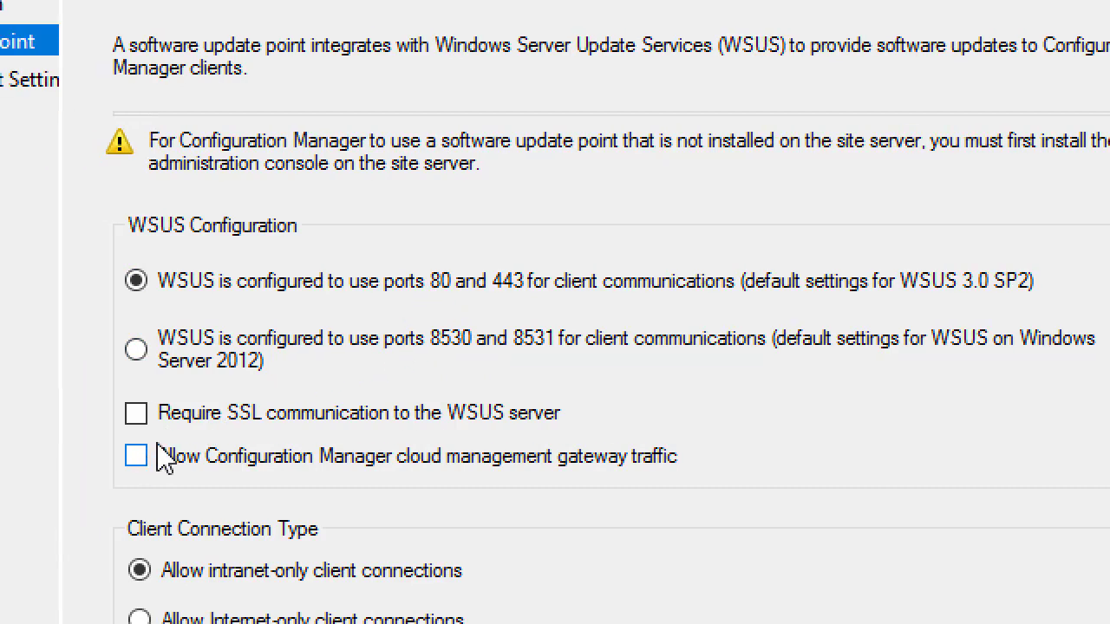
# Require SSL and Internet-only client connections for the software update point, then complete the wizard.
pyautogui.click(136, 414)
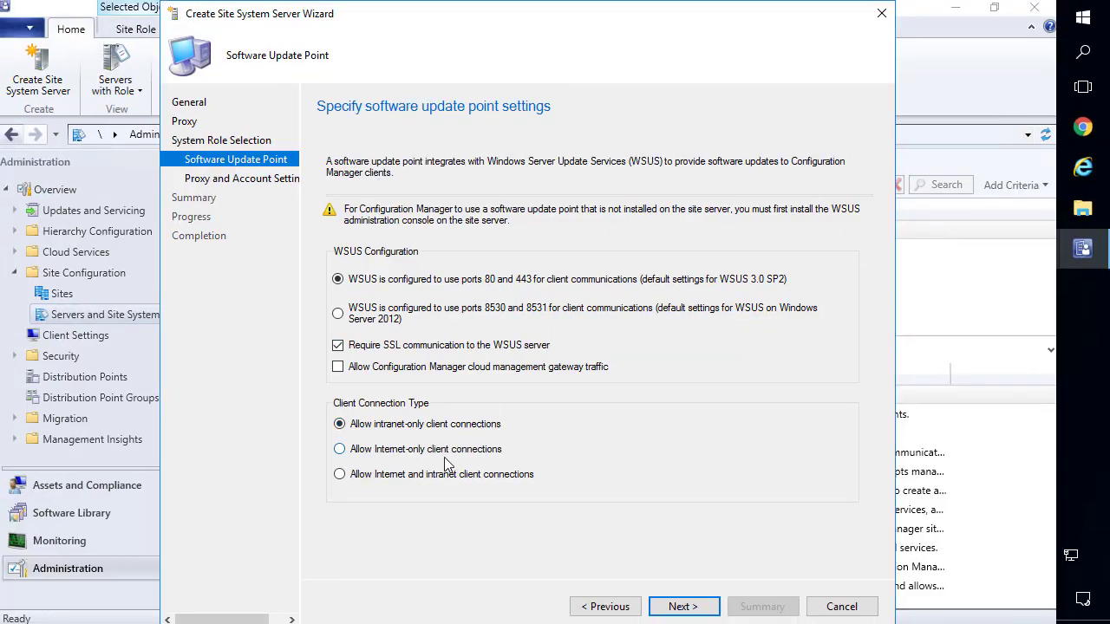
pyautogui.click(328, 621)
pyautogui.click(698, 607)
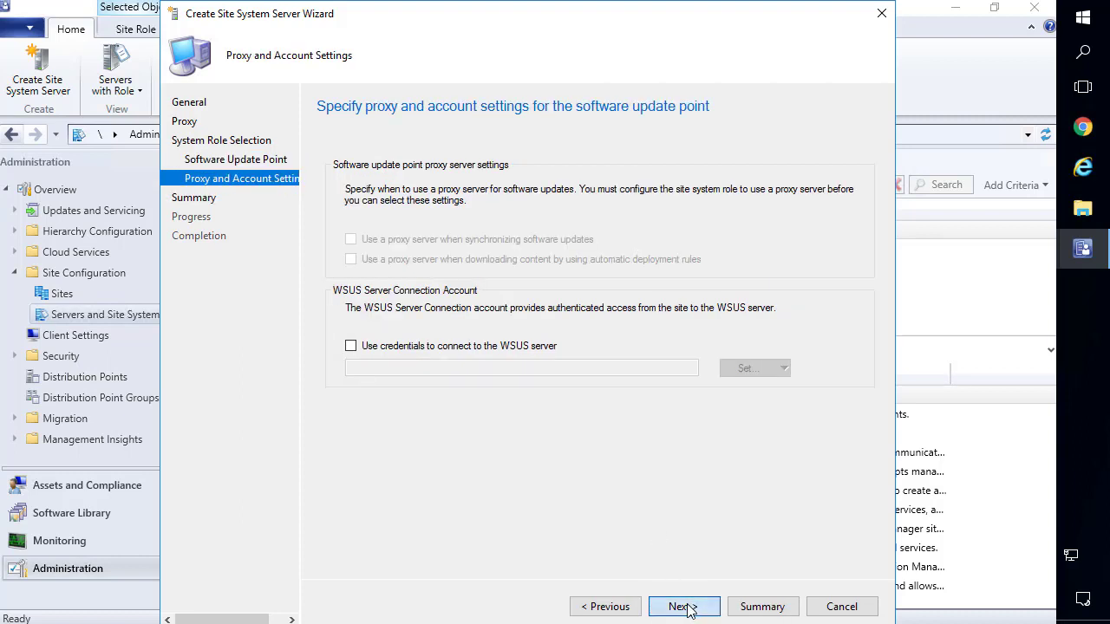
pyautogui.click(687, 609)
pyautogui.click(701, 607)
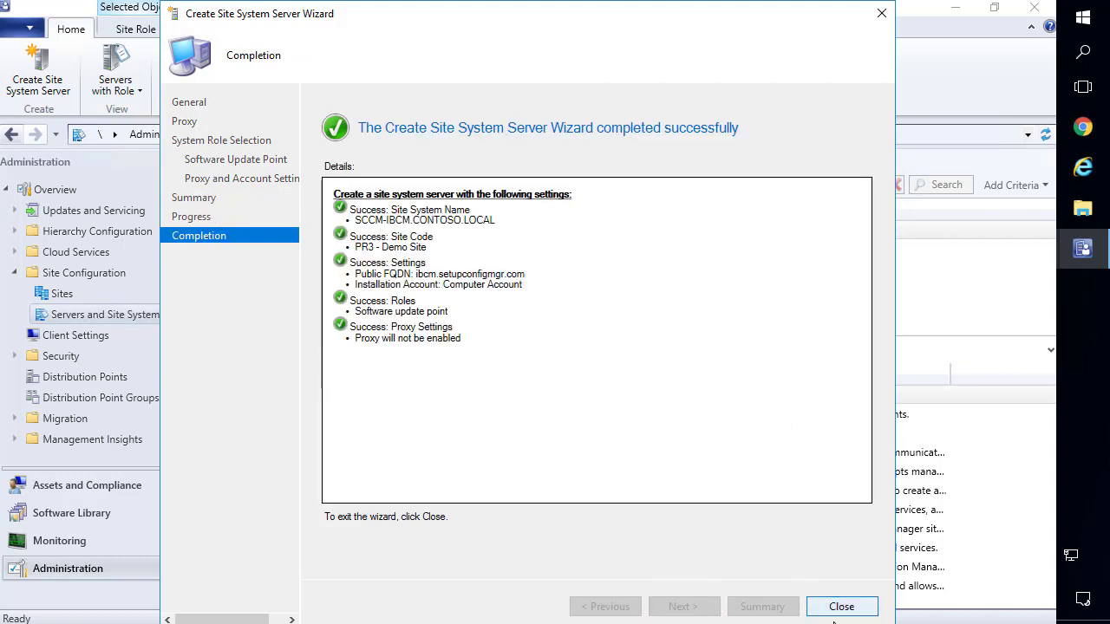
# Open sitecomp.log from the Site Server - Logs folder in the trace log viewer.
pyautogui.press('Return')
pyautogui.click(958, 11)
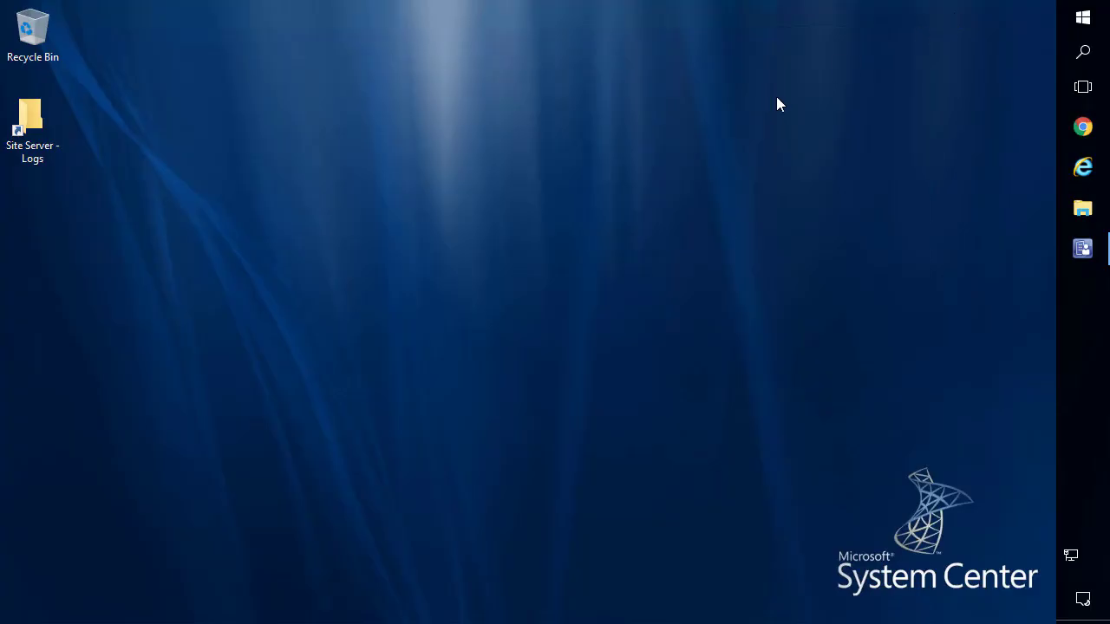
pyautogui.doubleClick(55, 122)
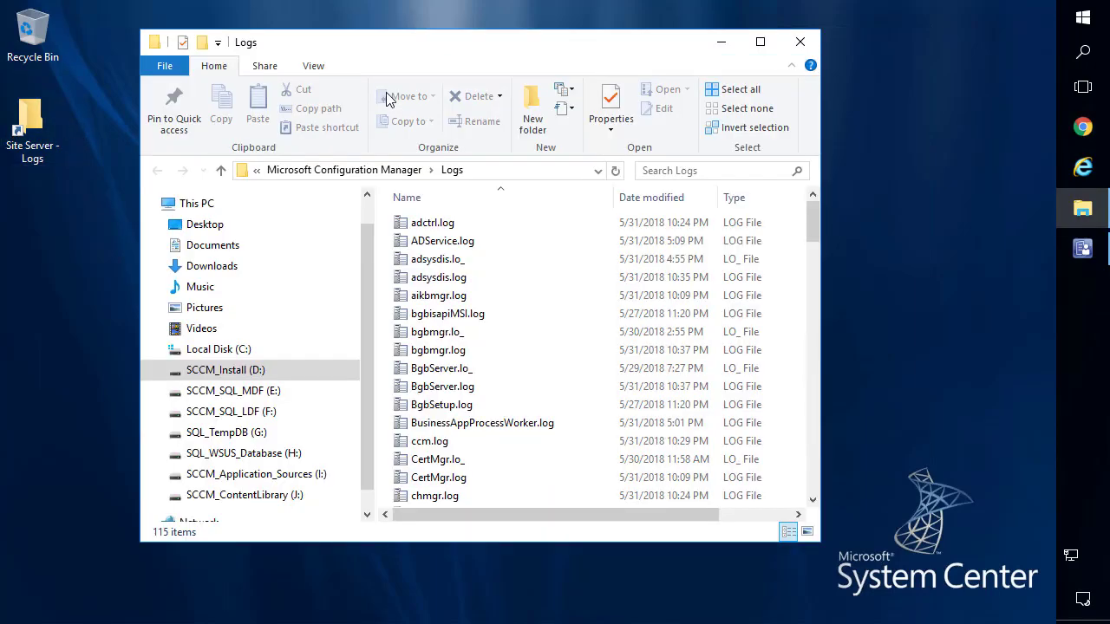
pyautogui.doubleClick(458, 48)
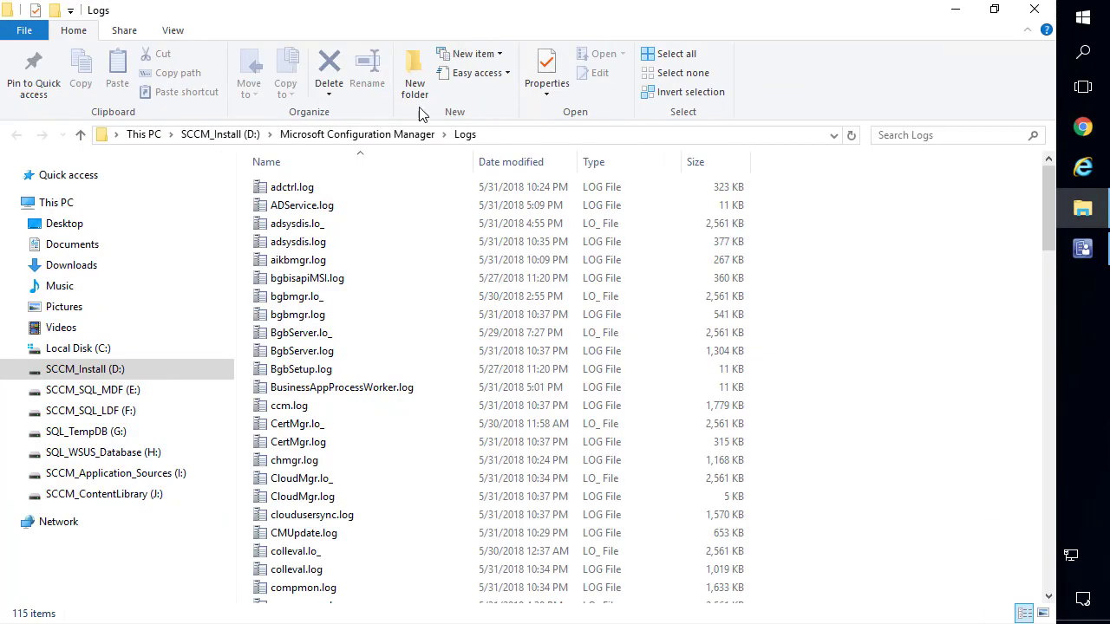
pyautogui.click(299, 276)
pyautogui.write('site')
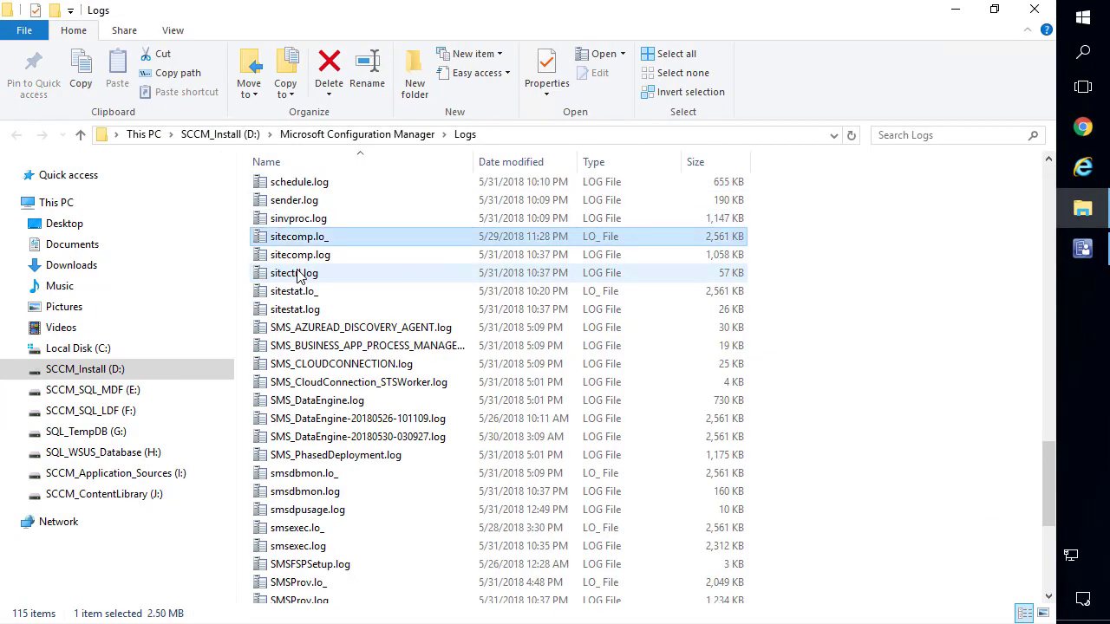
pyautogui.press('Down')
pyautogui.press('Return')
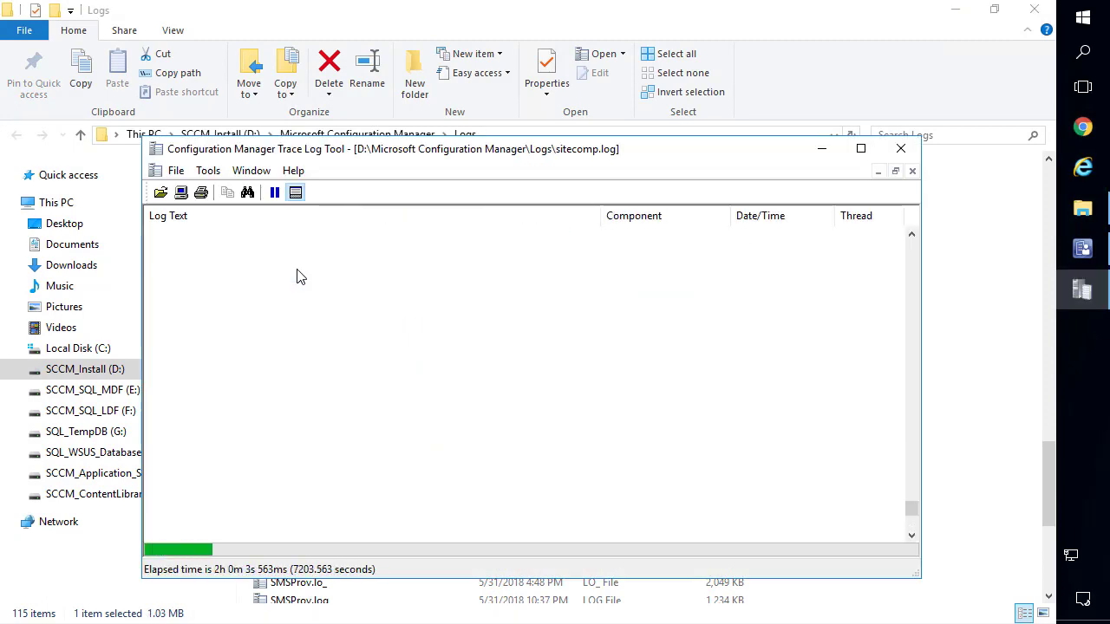
# Maximize sitecomp.log to review the SCCM-IBCM component installation entries.
pyautogui.doubleClick(406, 150)
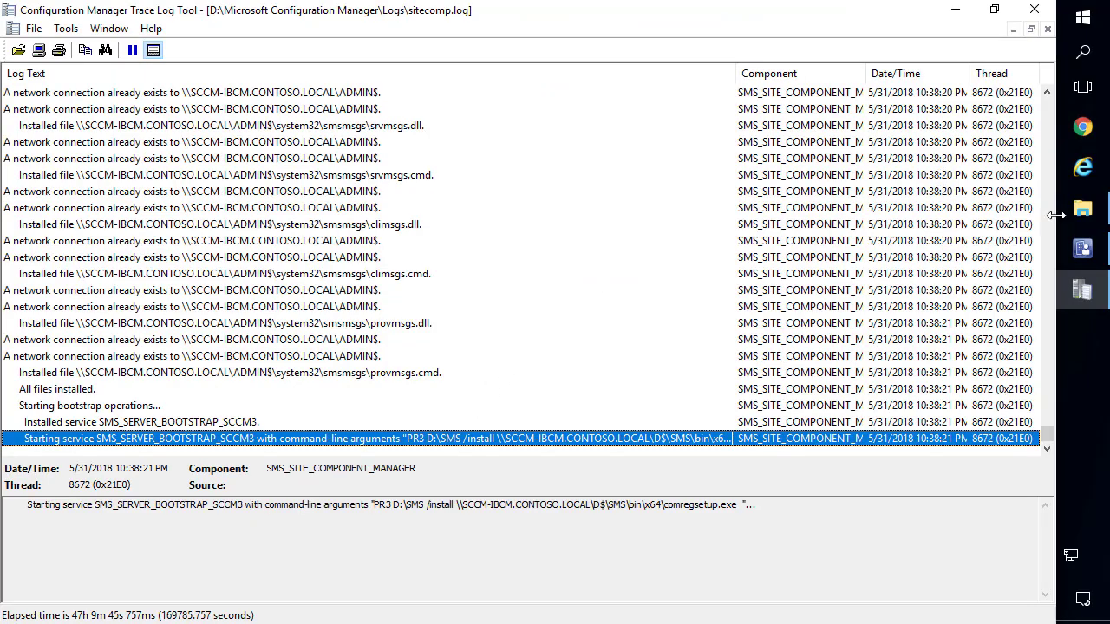
# Open the SMS folder on \\sccm-ibcm\d$ beside sitecomp.log, then maximize the log again.
pyautogui.click(1083, 209)
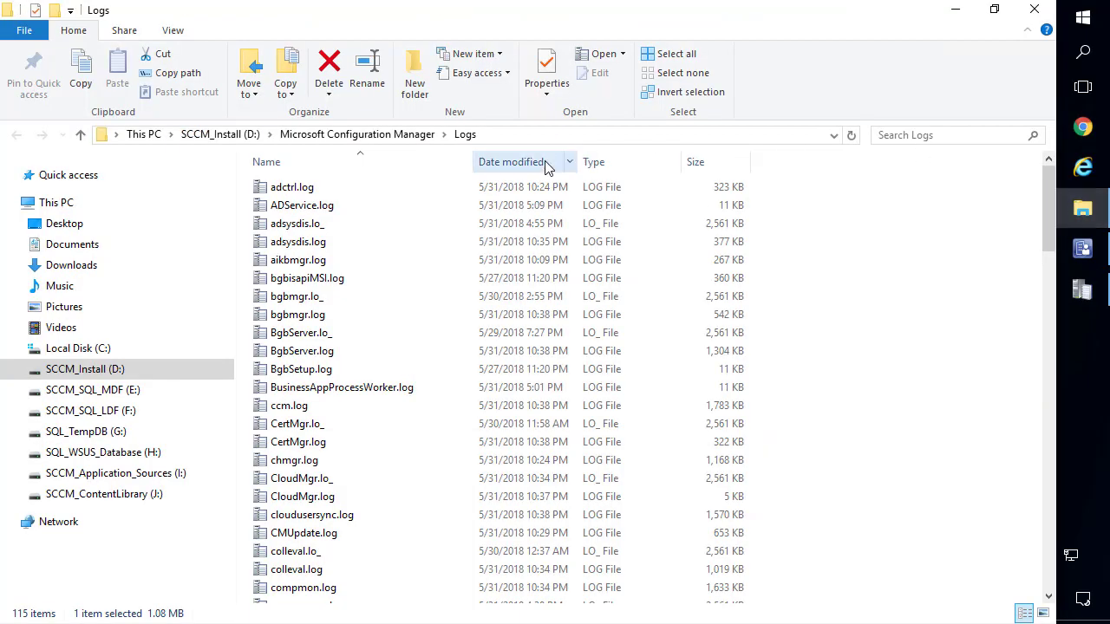
pyautogui.click(535, 136)
pyautogui.write('\\\\')
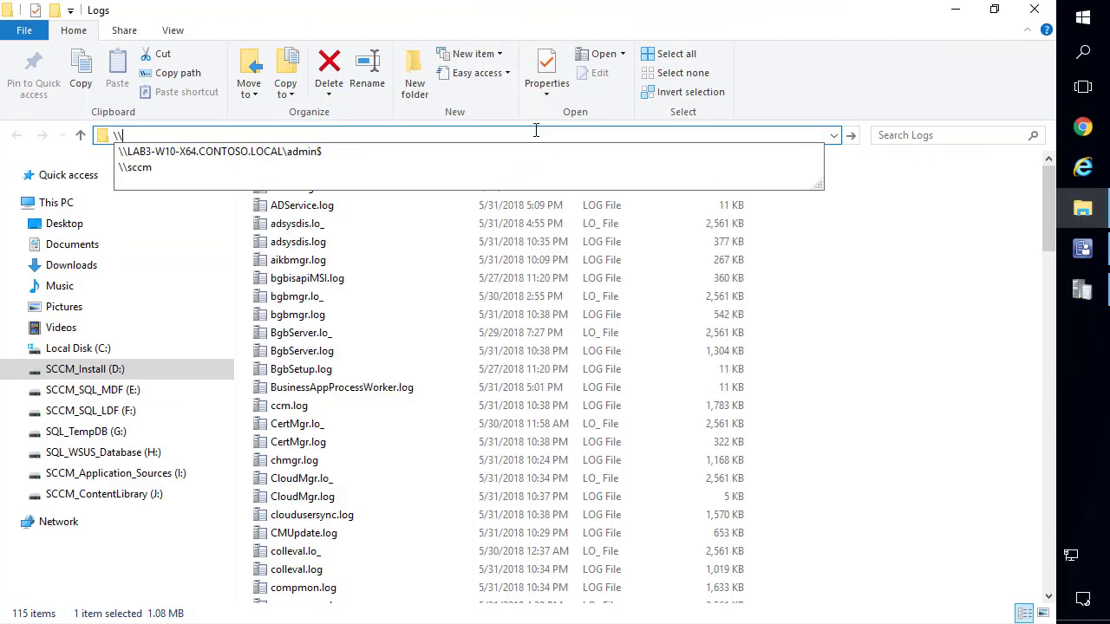
pyautogui.write('sccm-ibcm')
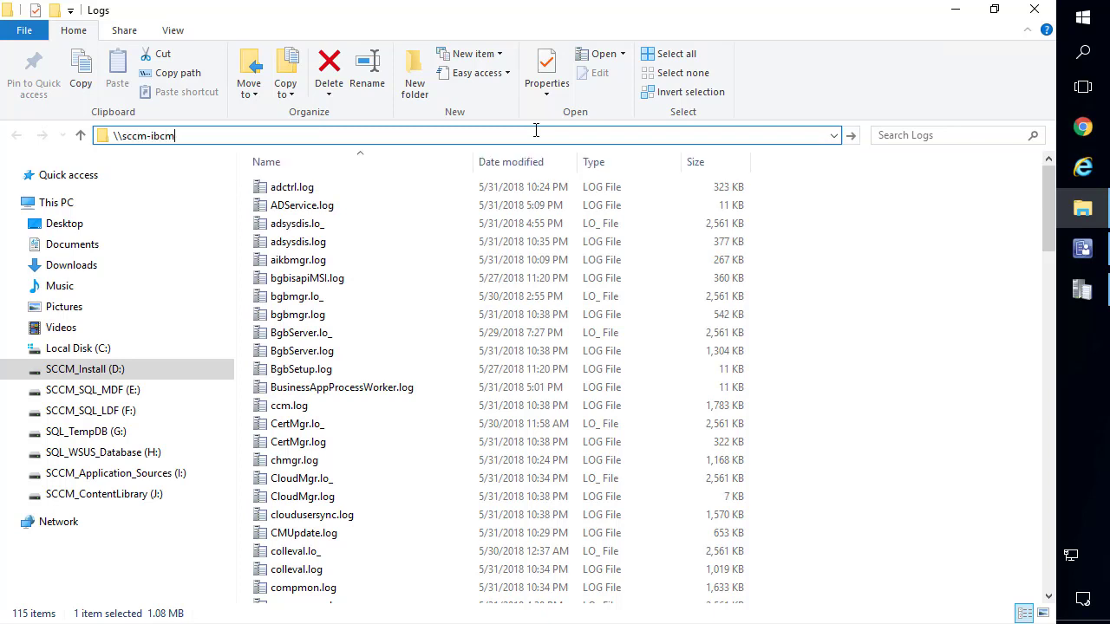
pyautogui.write('\\')
pyautogui.write('d$')
pyautogui.press('Return')
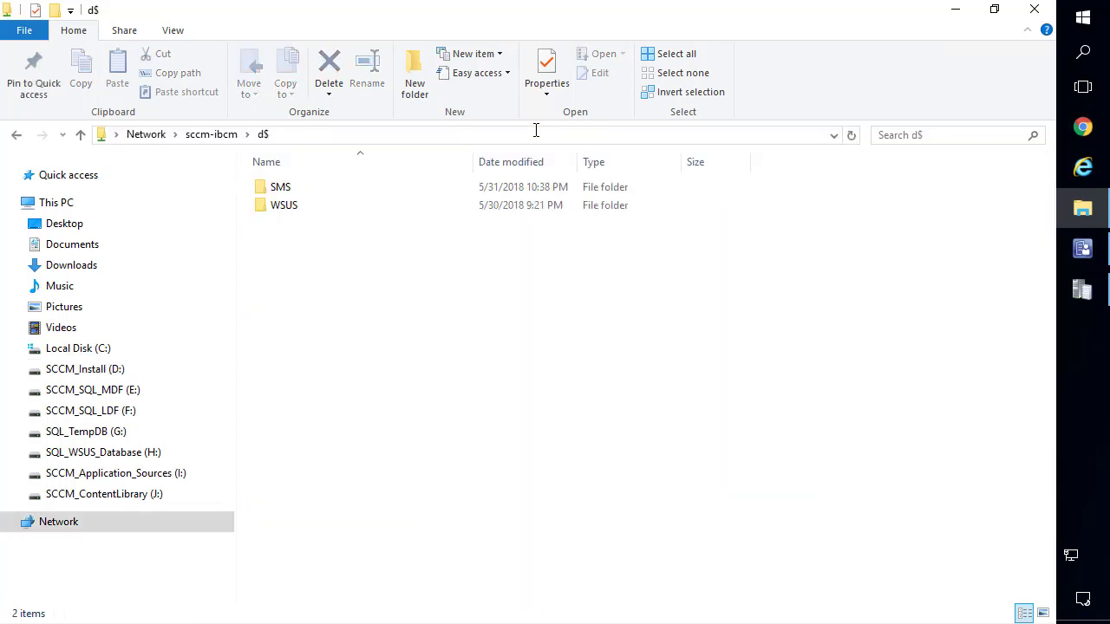
pyautogui.press('super+Right')
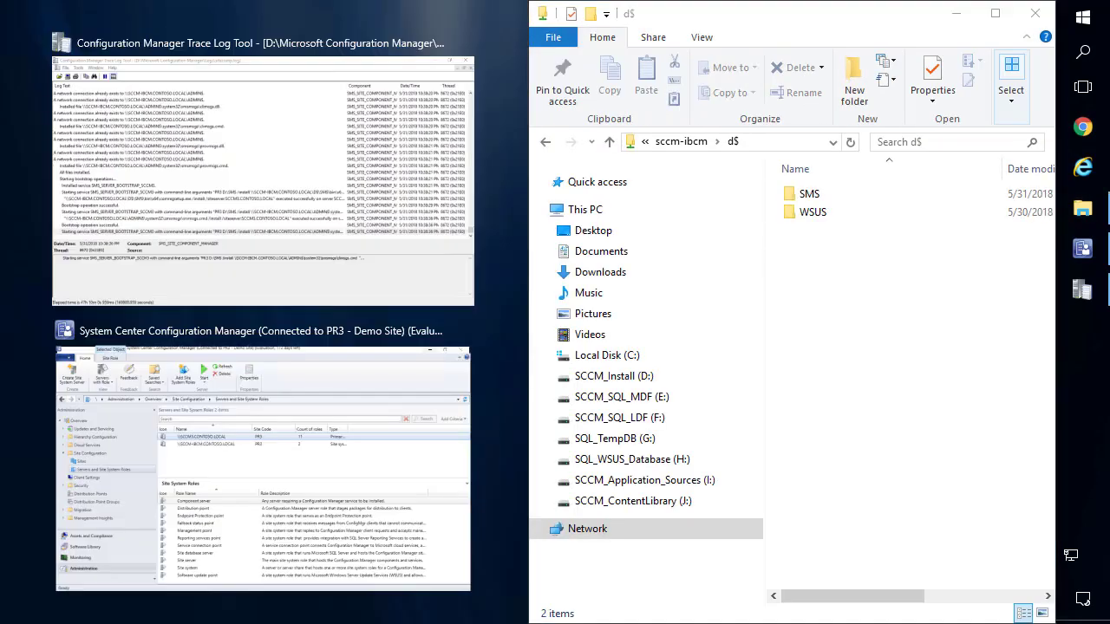
pyautogui.press('Return')
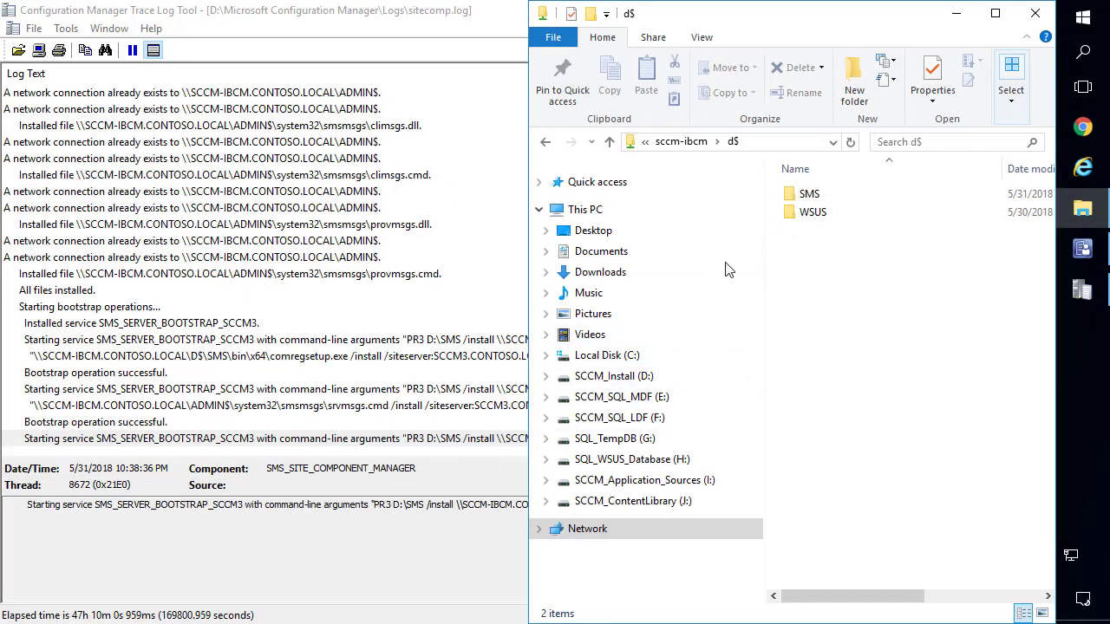
pyautogui.doubleClick(809, 197)
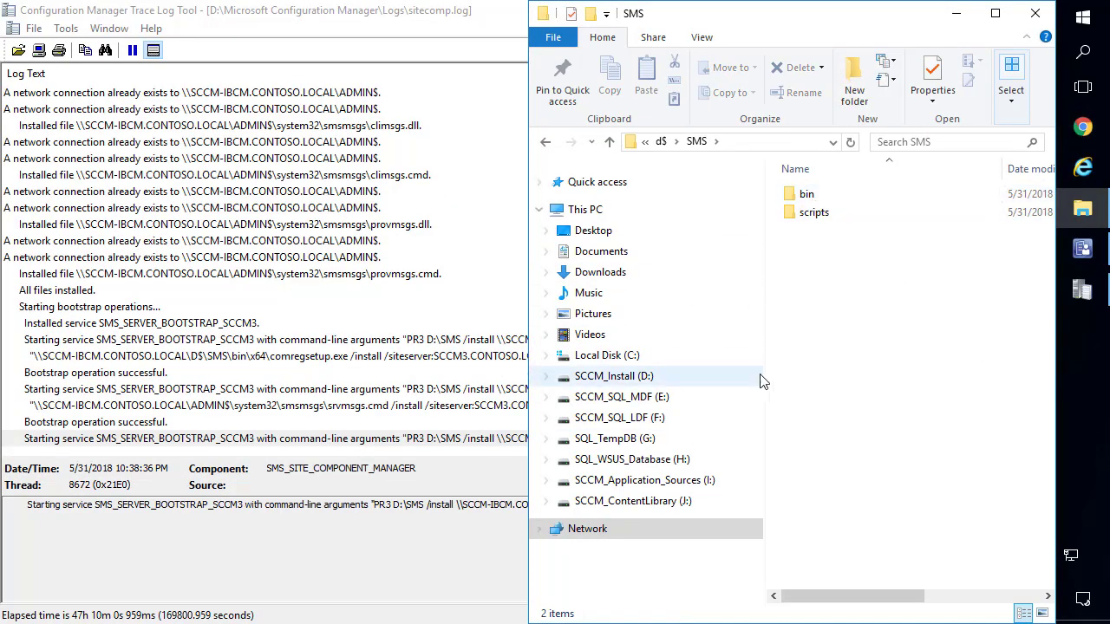
pyautogui.click(465, 575)
pyautogui.press('super+Up')
# Read the full text of the newest sitecomp log entry.
pyautogui.click(630, 439)
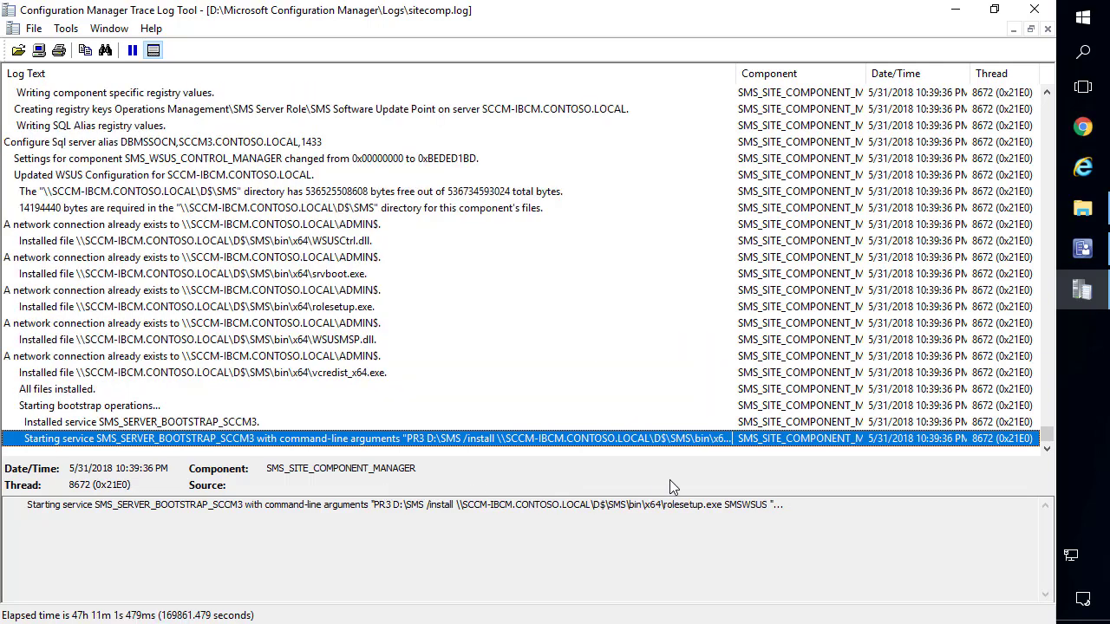
pyautogui.click(693, 526)
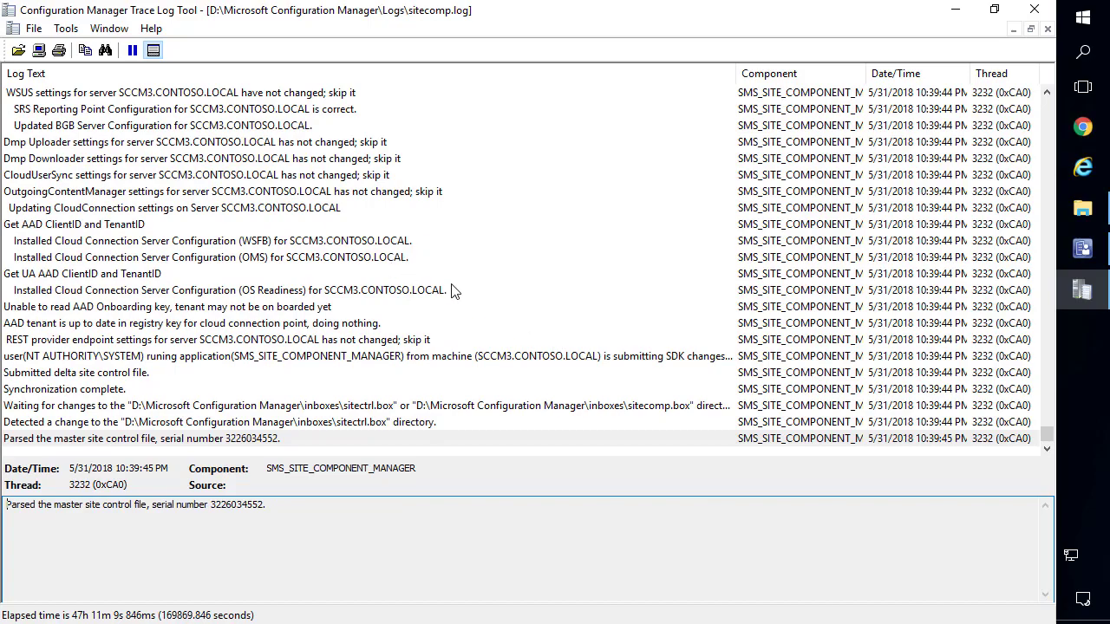
pyautogui.scroll(20, 451, 291)
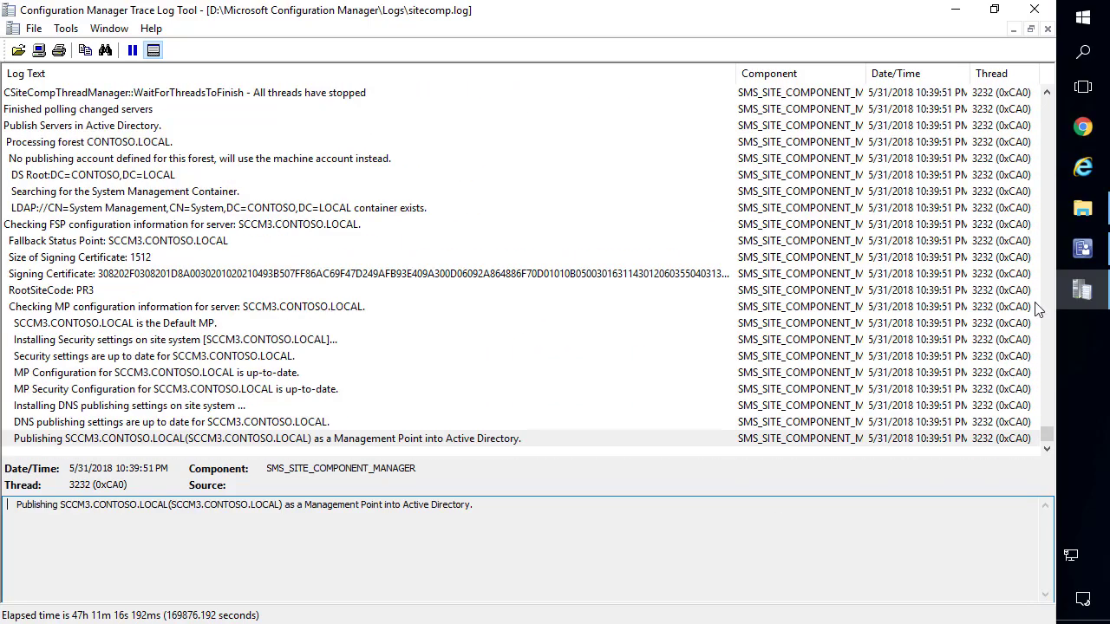
# Open SUPSetup.log from the remote SMS Logs folder in the log viewer.
pyautogui.click(1084, 210)
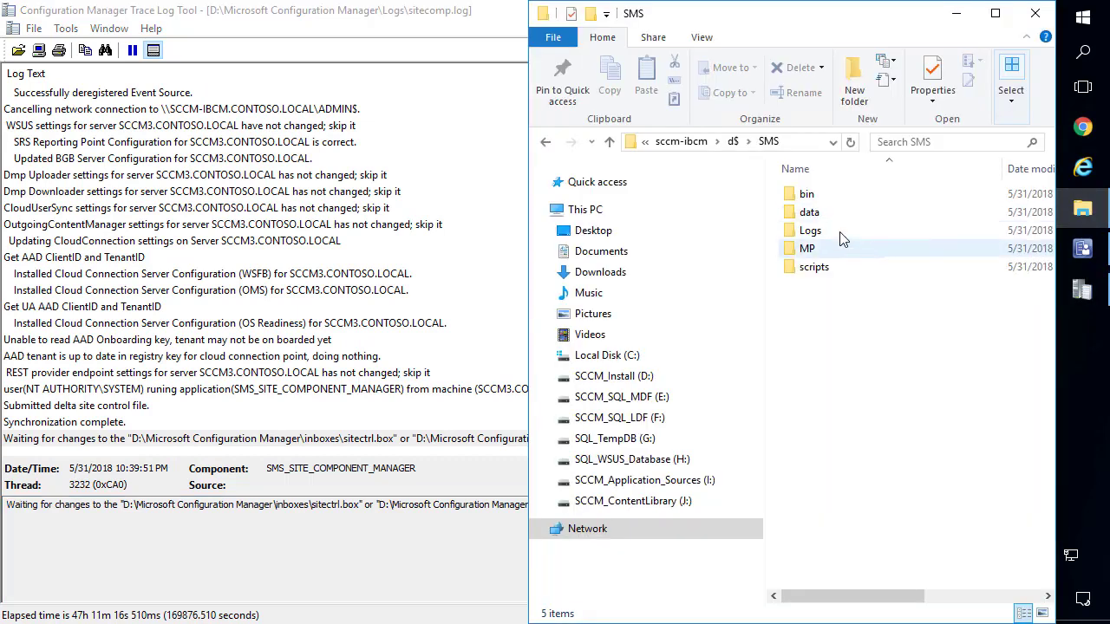
pyautogui.click(840, 234)
pyautogui.doubleClick(839, 234)
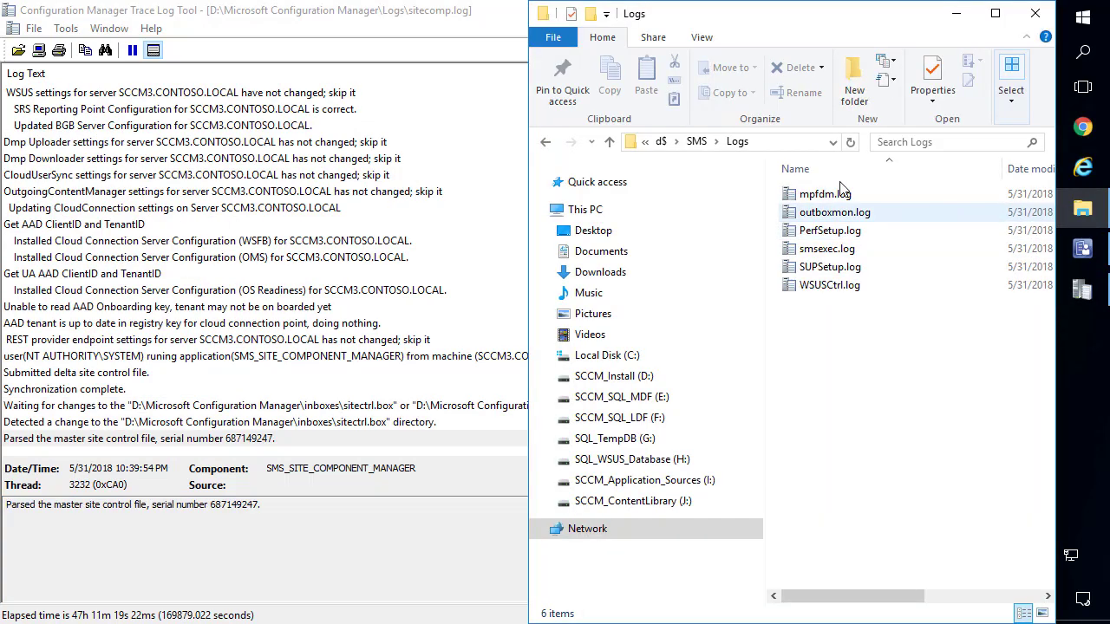
pyautogui.click(833, 273)
pyautogui.doubleClick(831, 272)
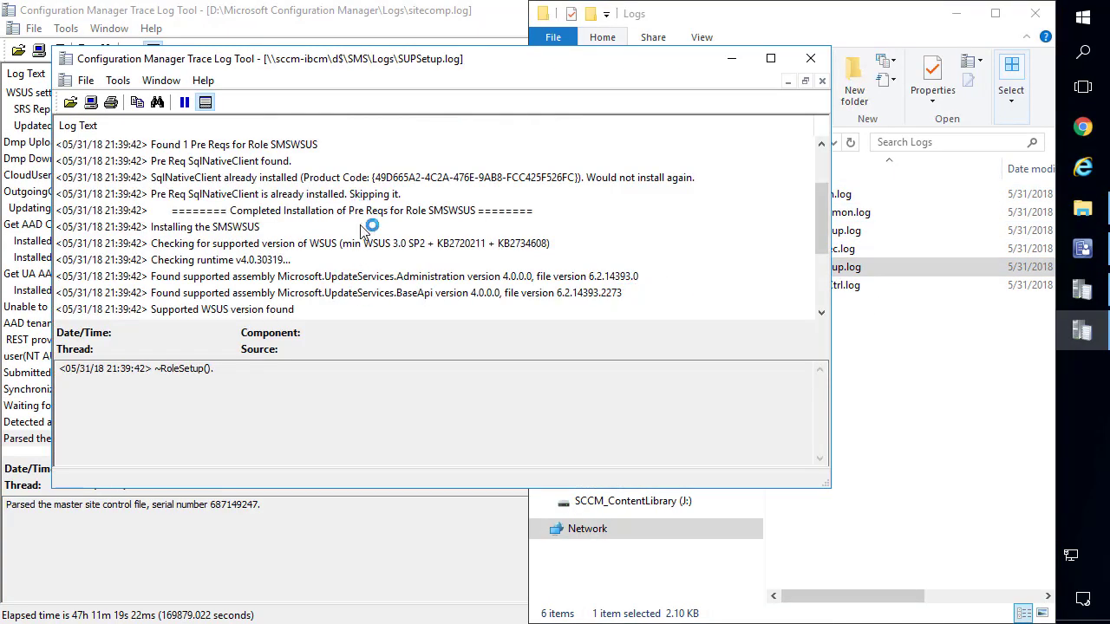
# Check the SMSWSUS installation entries in SUPSetup.log confirm success, then close it.
pyautogui.click(359, 227)
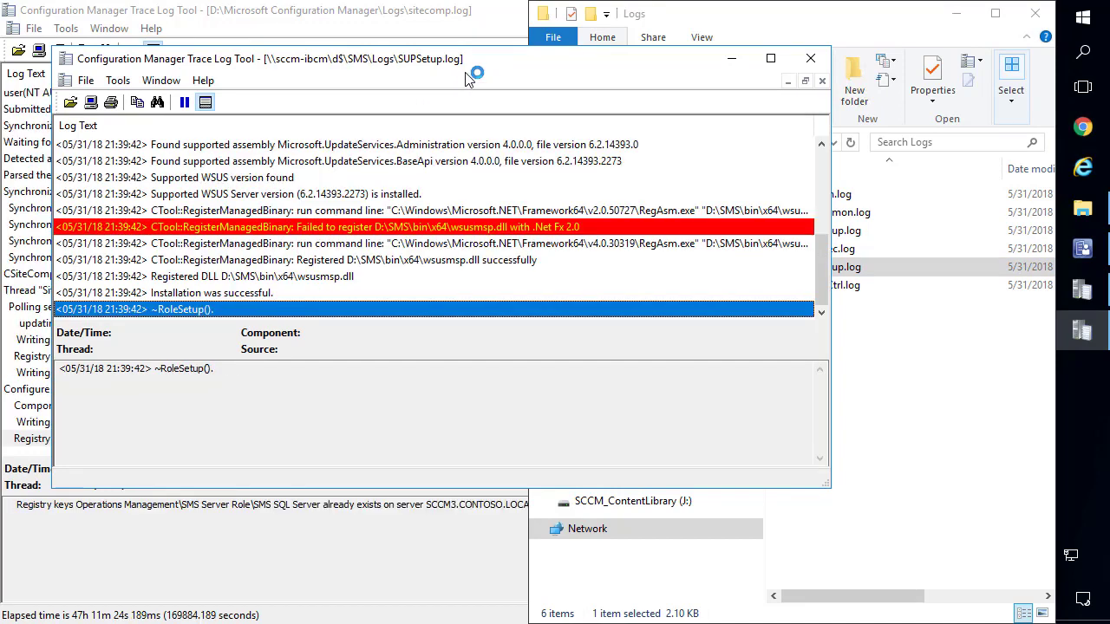
pyautogui.moveTo(459, 66); pyautogui.dragTo(440, 102)
pyautogui.click(220, 333)
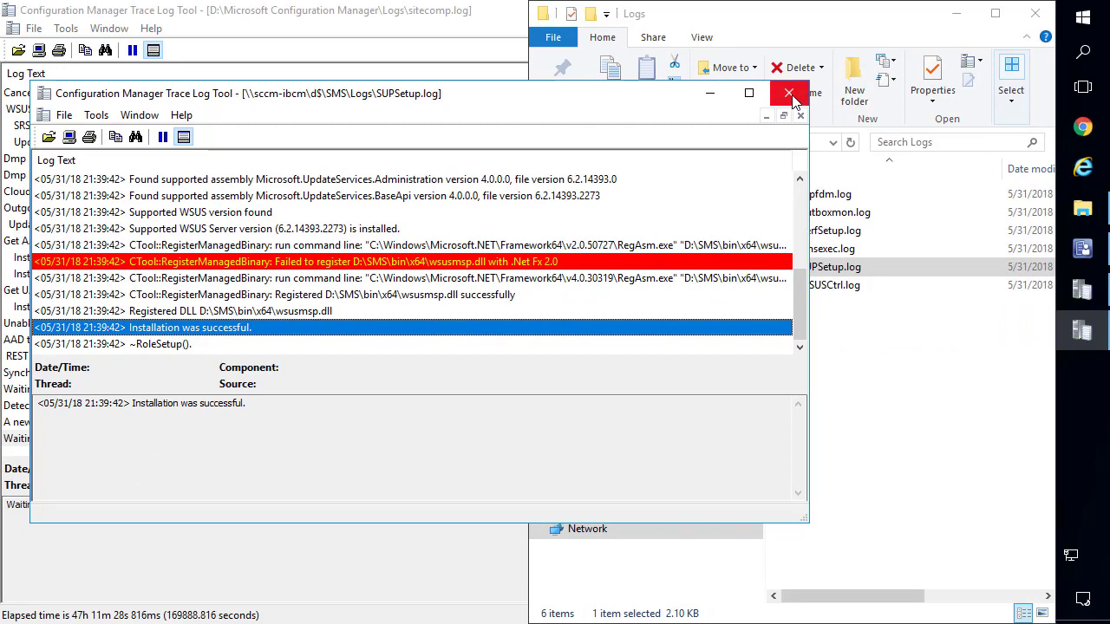
pyautogui.click(789, 92)
pyautogui.click(833, 336)
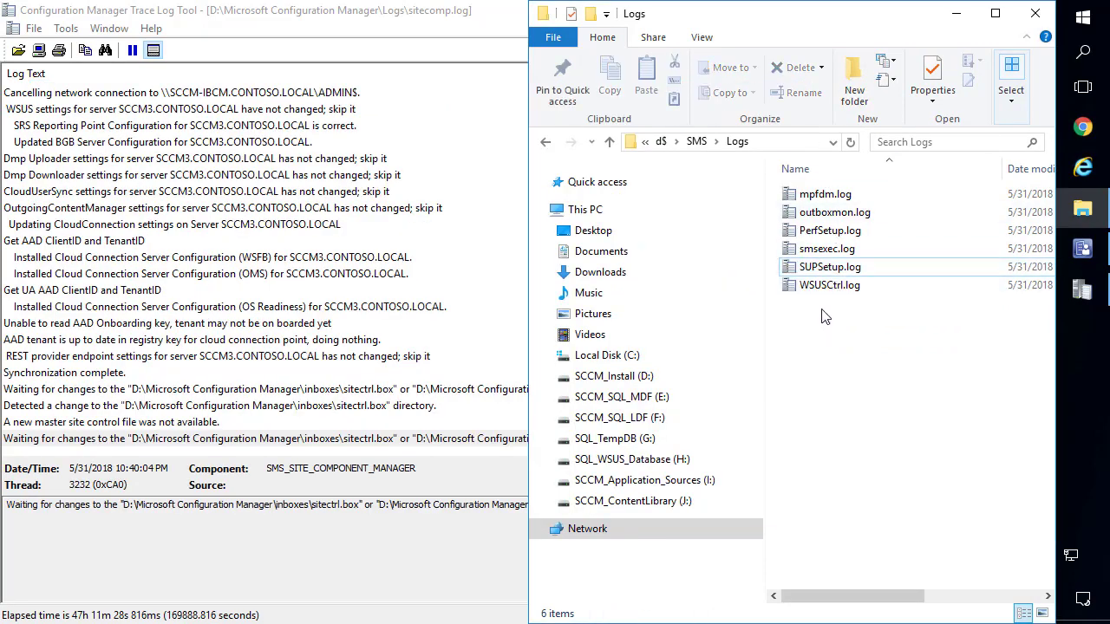
# Open WSUSCtrl.log full screen, verify the WSUS server and database connections succeeded, then return to the console.
pyautogui.doubleClick(824, 286)
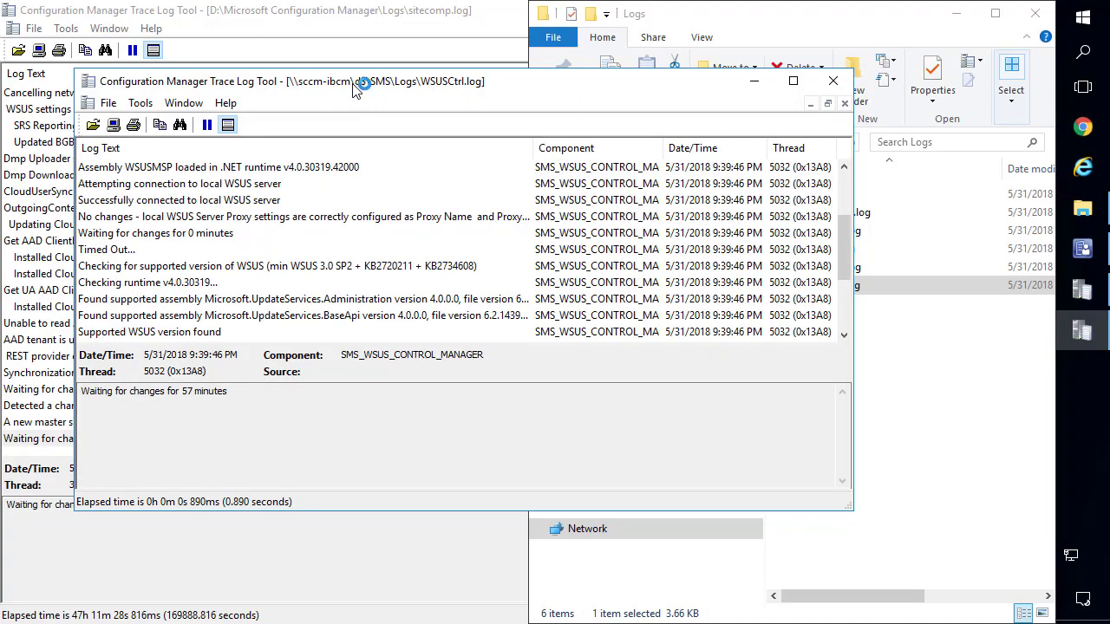
pyautogui.doubleClick(355, 87)
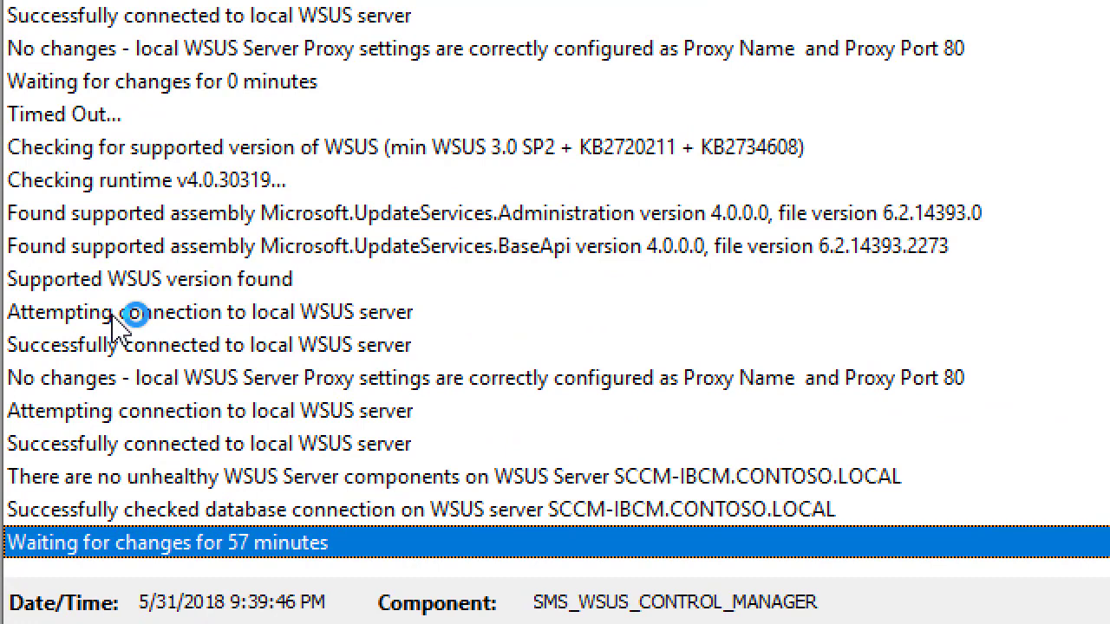
pyautogui.click(99, 320)
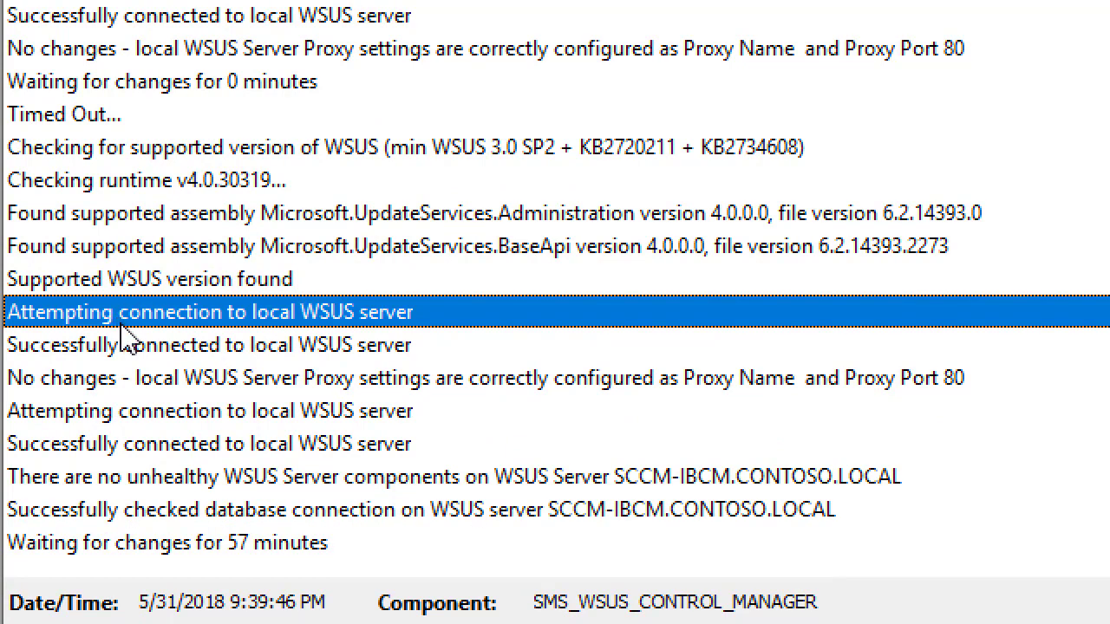
pyautogui.click(211, 346)
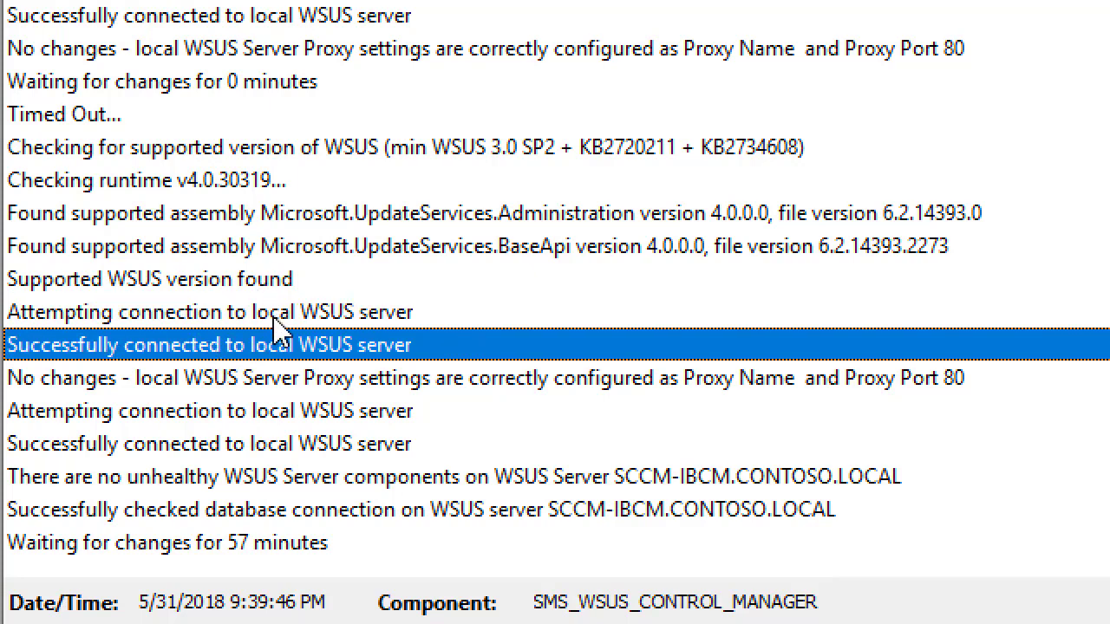
pyautogui.click(249, 444)
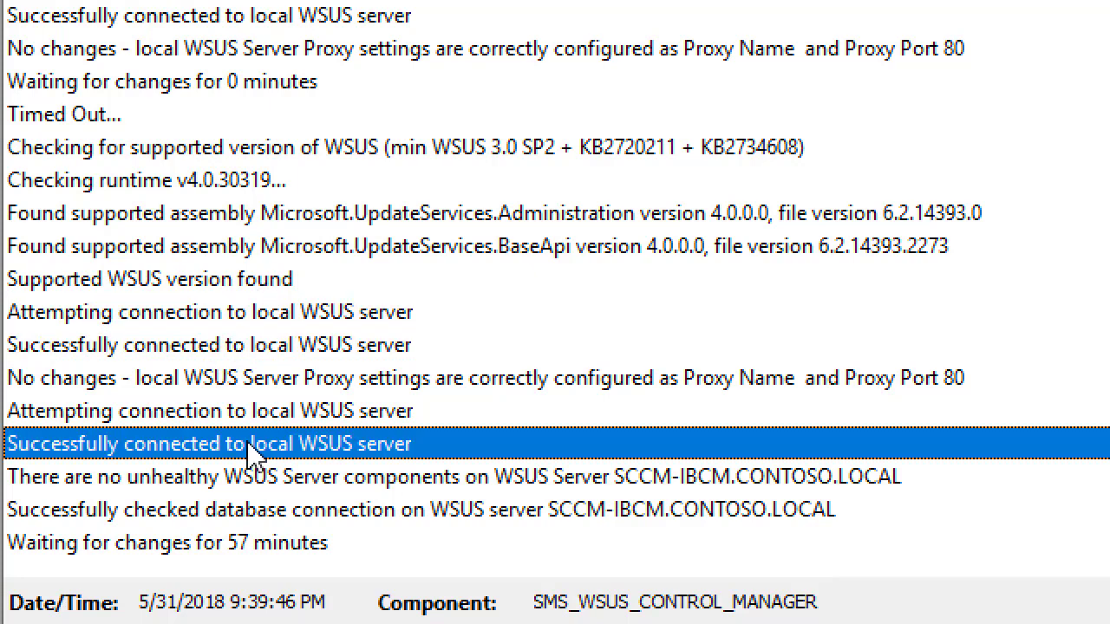
pyautogui.click(287, 509)
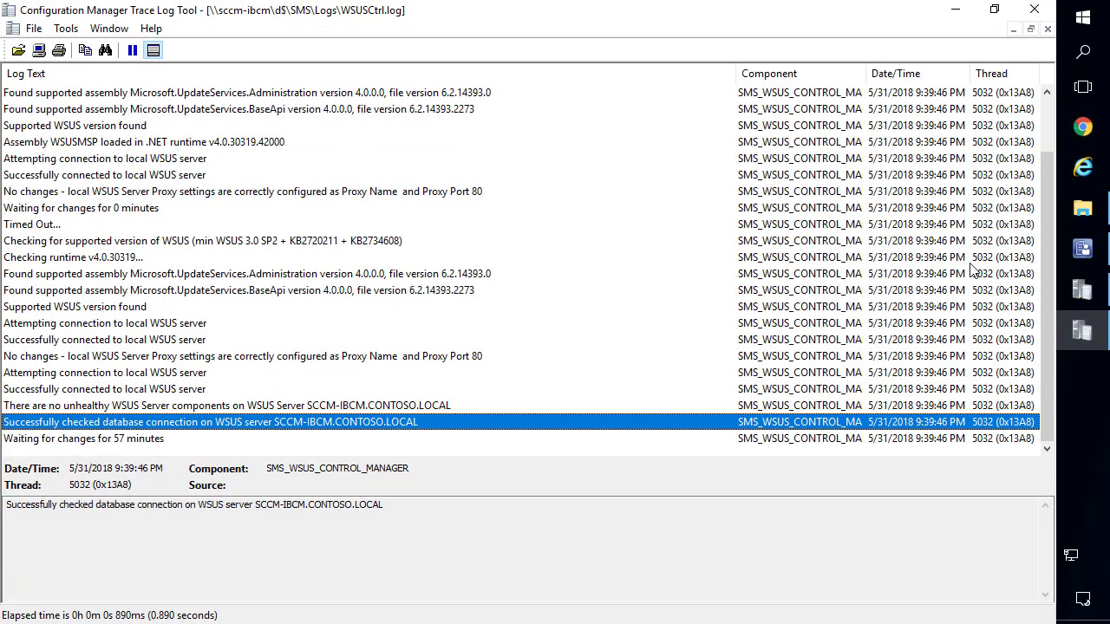
pyautogui.click(1082, 249)
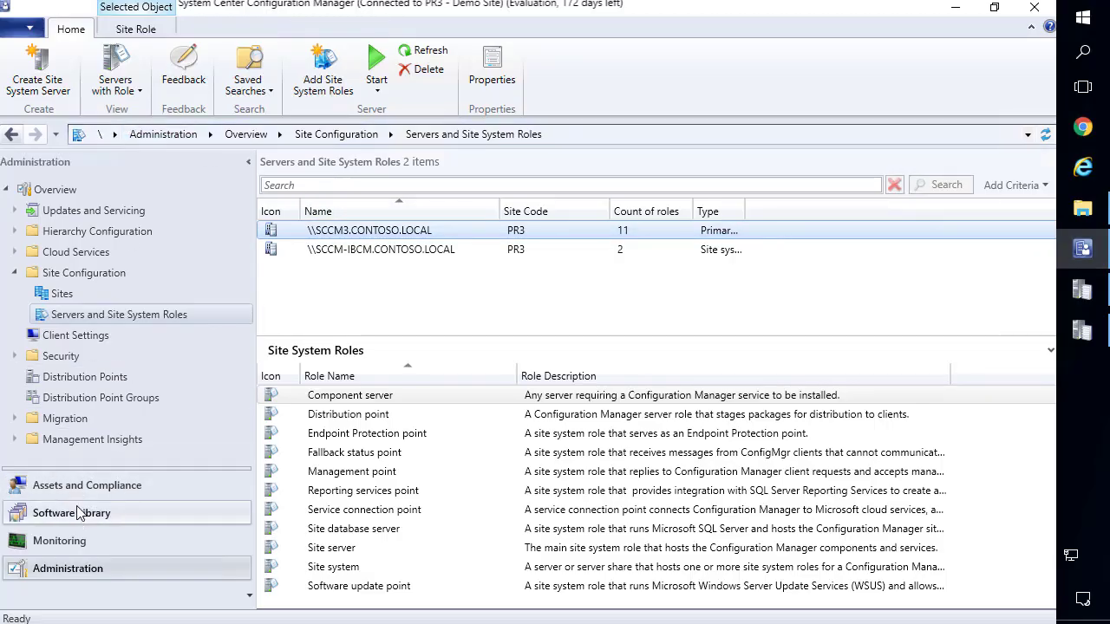
# Run and confirm a site-wide Synchronize Software Updates from the Software Library.
pyautogui.click(78, 514)
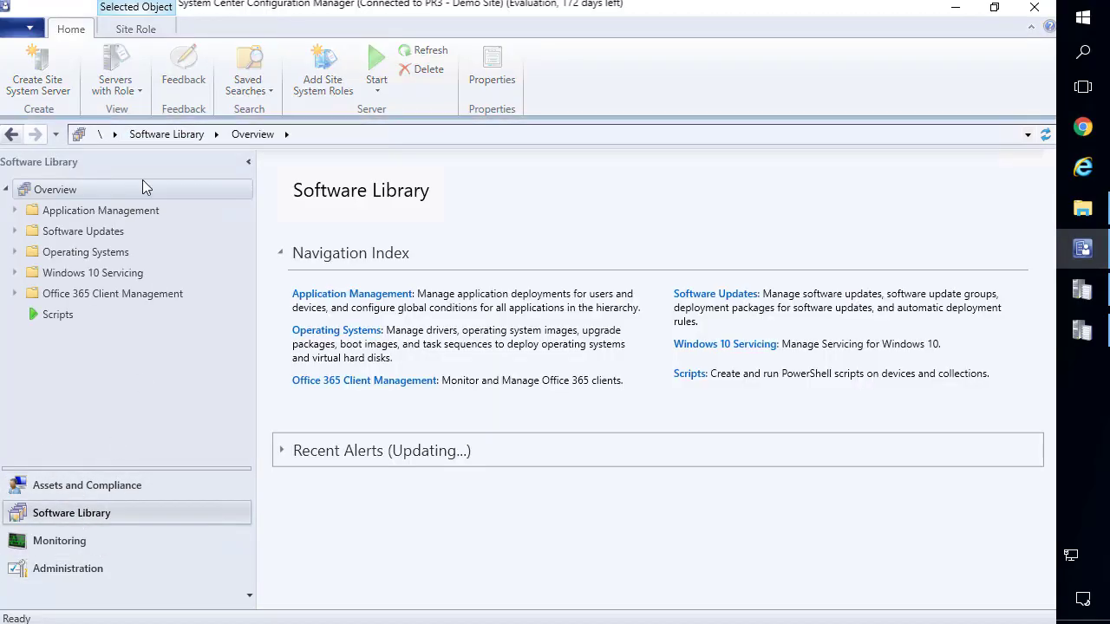
pyautogui.click(83, 232)
pyautogui.rightClick(82, 253)
pyautogui.click(121, 260)
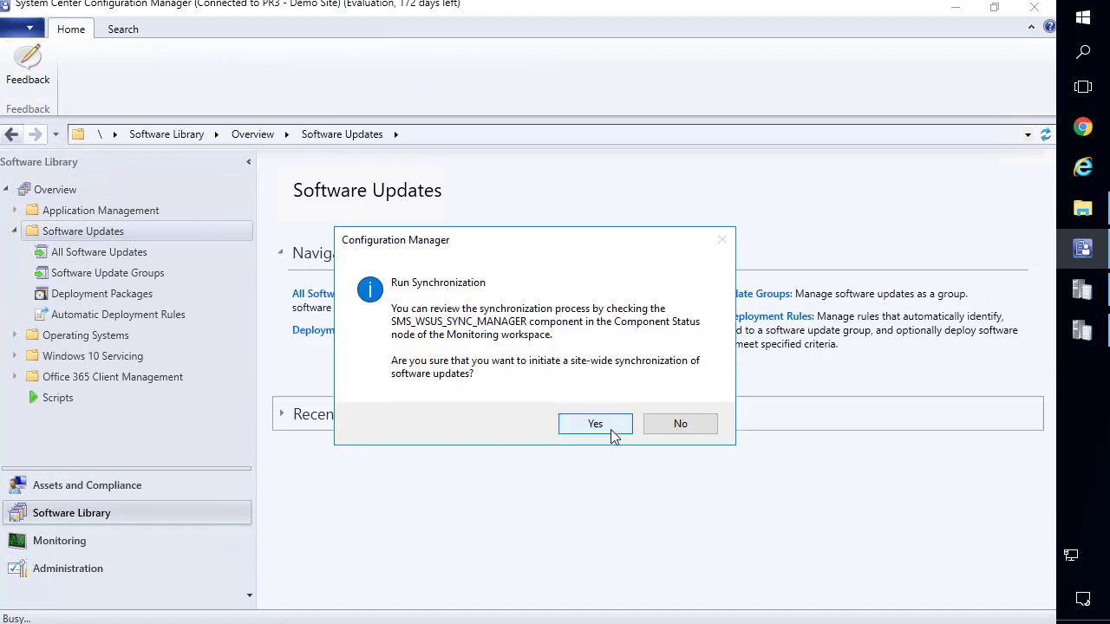
pyautogui.click(597, 425)
# Minimize the console, WSUSCtrl and sitecomp log viewers, and Logs folder to show the desktop.
pyautogui.click(955, 8)
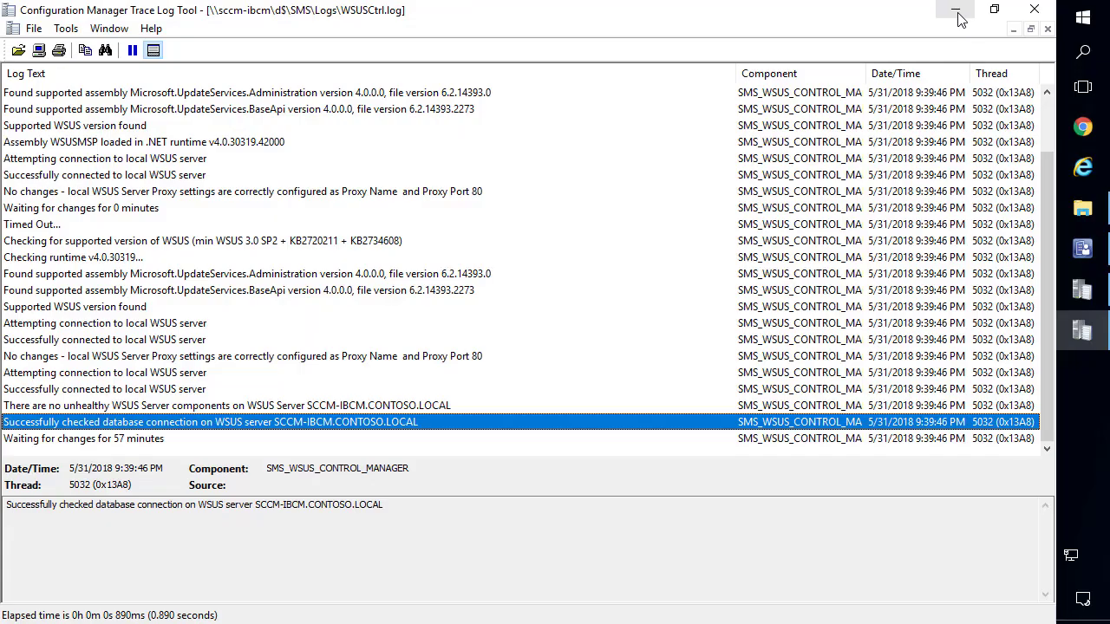
pyautogui.click(954, 12)
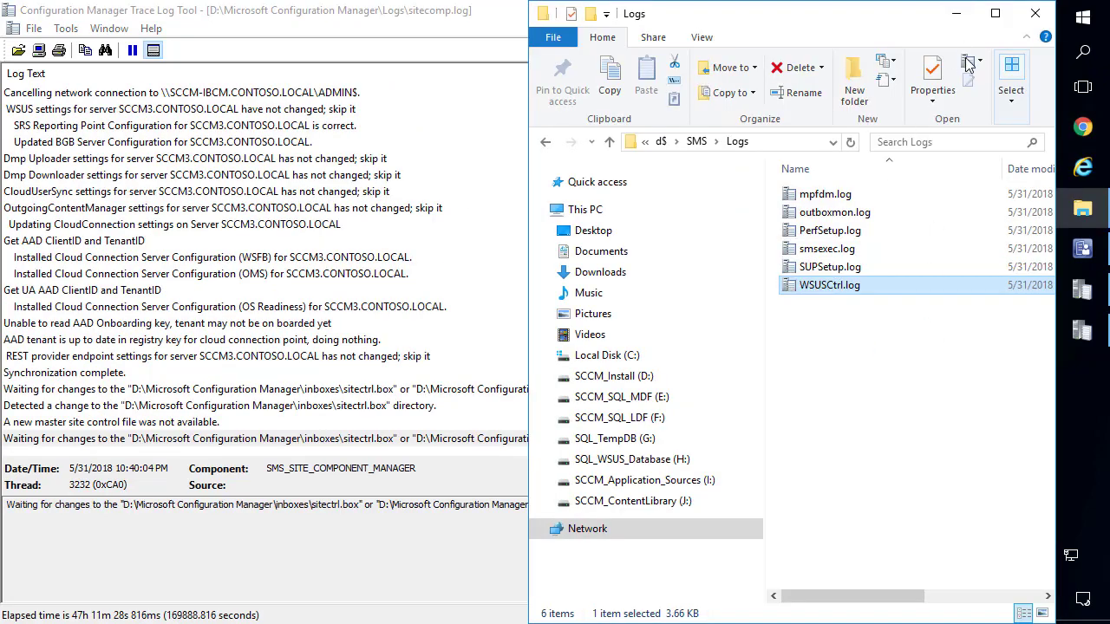
pyautogui.click(956, 13)
pyautogui.click(955, 8)
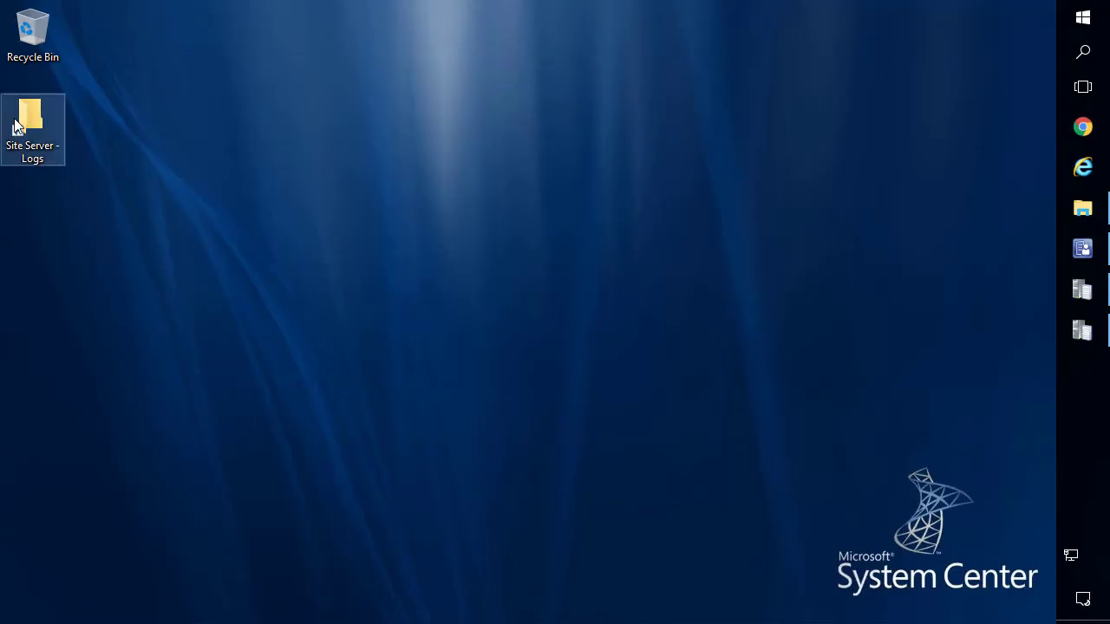
# Open wsyncmgr.log from the Site Server - Logs folder full screen.
pyautogui.doubleClick(17, 126)
pyautogui.click(455, 319)
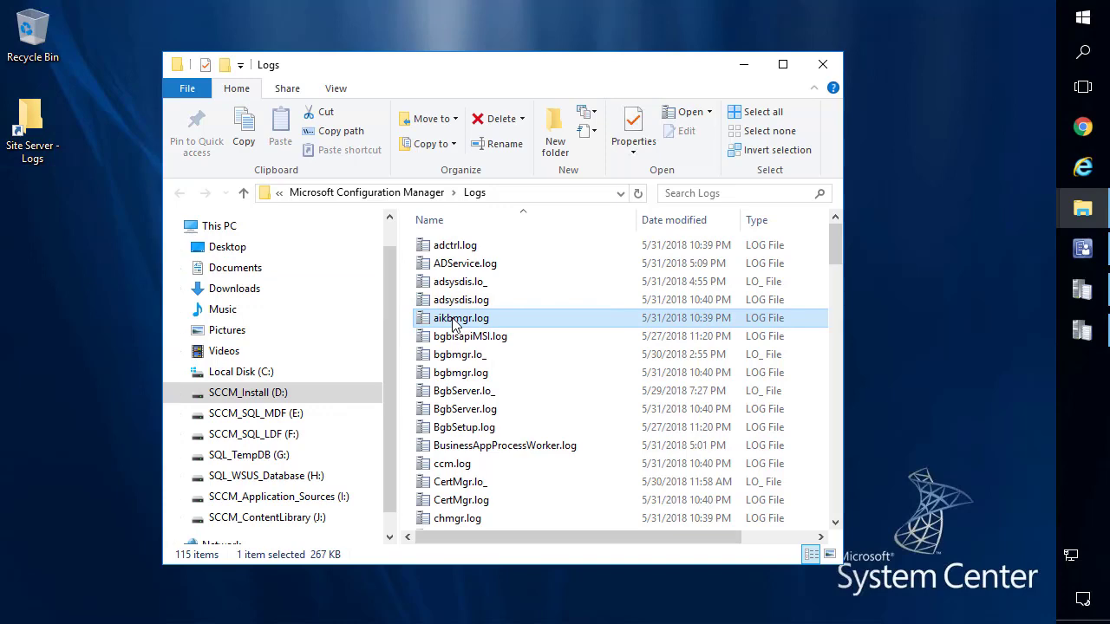
pyautogui.write('wsync')
pyautogui.press('Return')
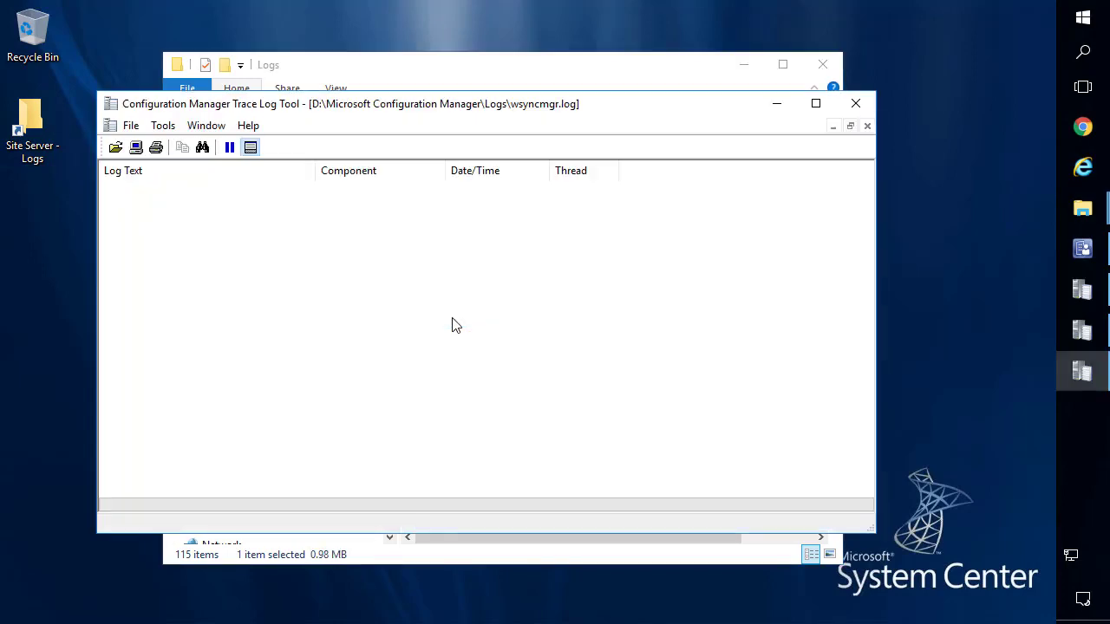
pyautogui.click(816, 104)
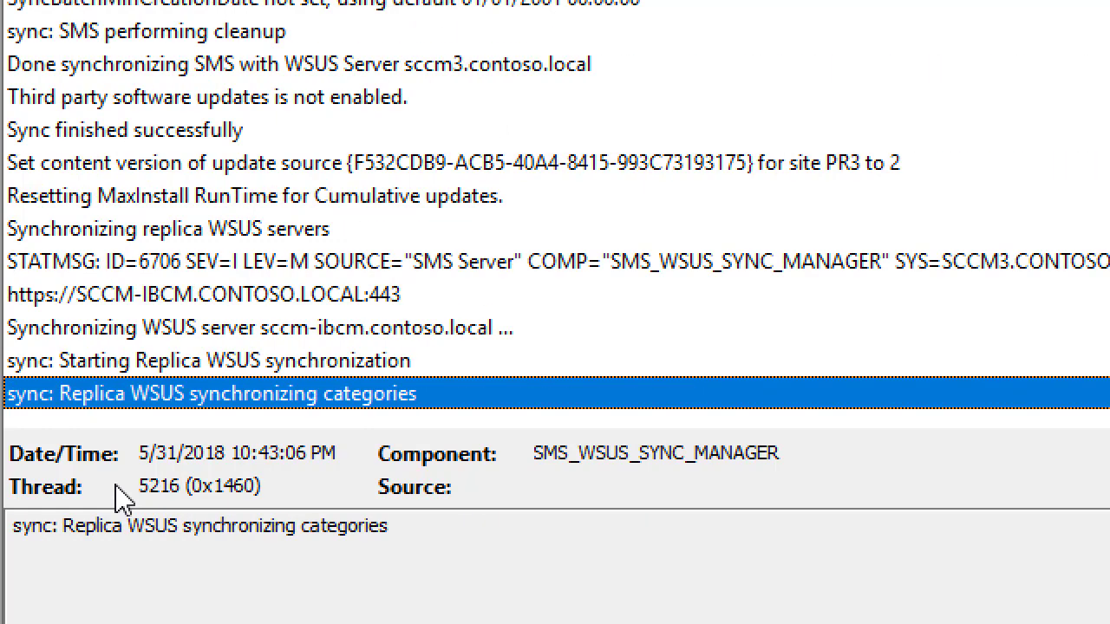
# Review the SCCM3:8531 sync, SMS database synchronization and category entries in wsyncmgr.log.
pyautogui.click(164, 242)
pyautogui.scroll(3, 165, 247)
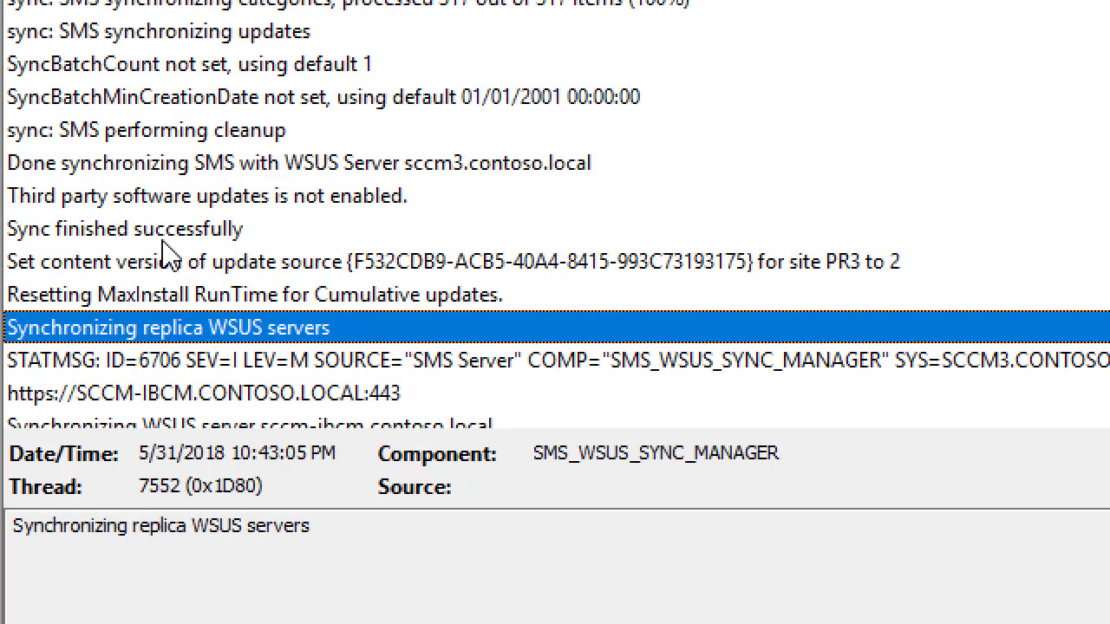
pyautogui.scroll(2, 170, 251)
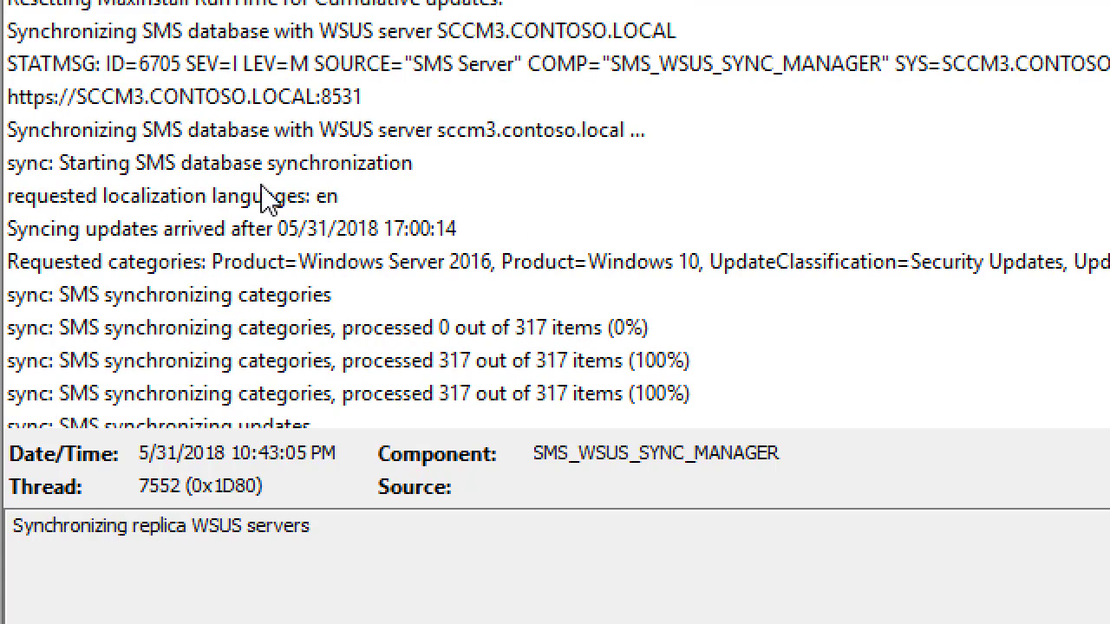
pyautogui.scroll(1, 261, 187)
pyautogui.click(260, 198)
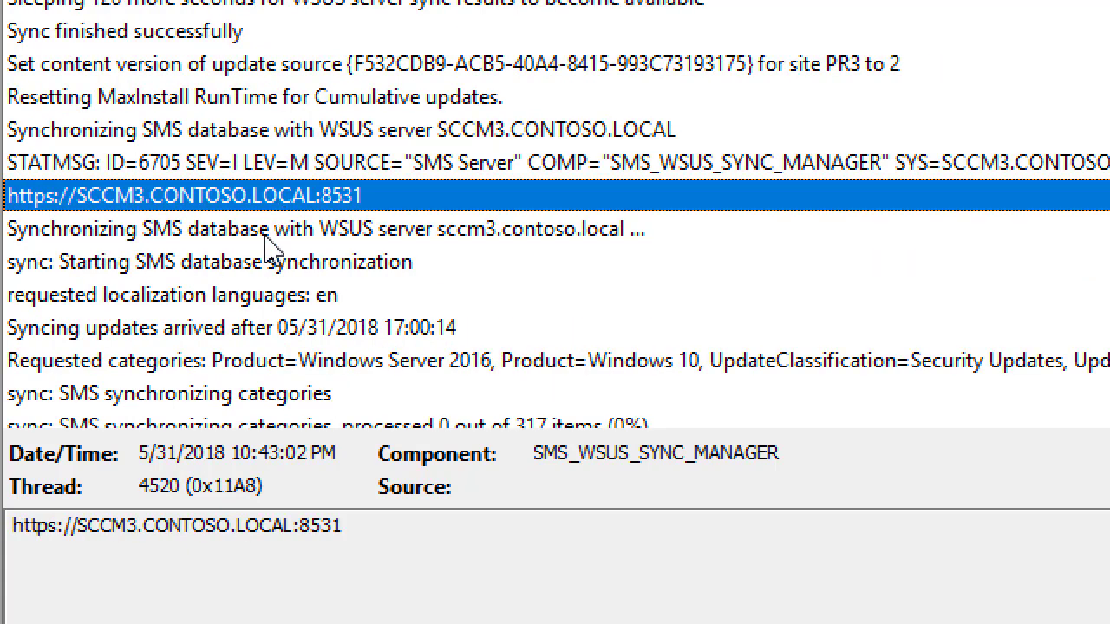
pyautogui.click(253, 269)
pyautogui.scroll(-1, 251, 273)
pyautogui.click(223, 295)
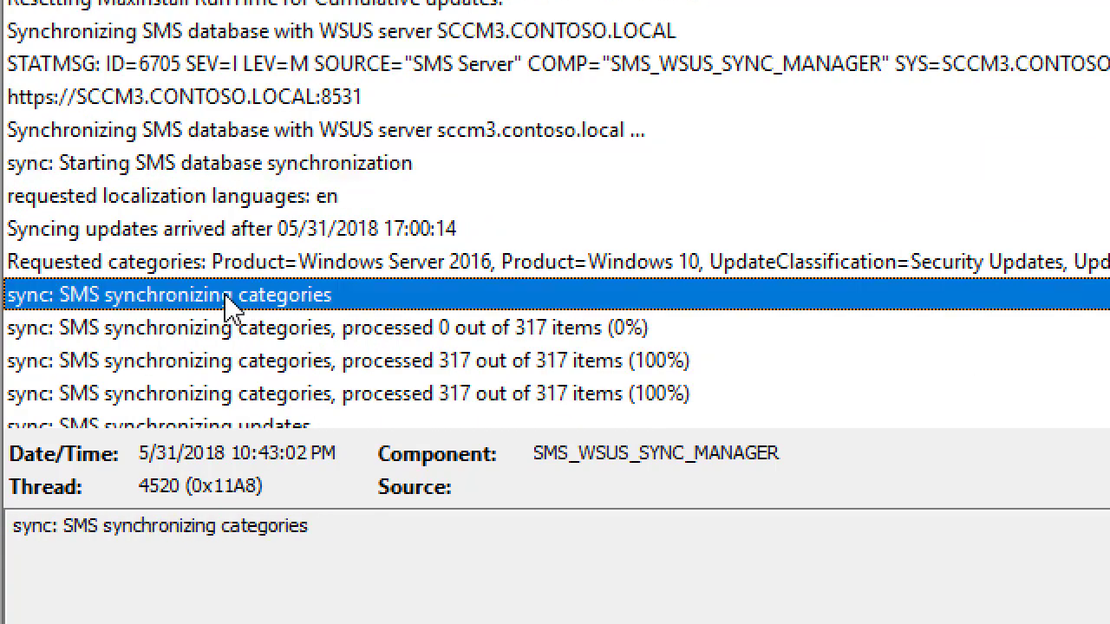
pyautogui.scroll(-3, 224, 295)
pyautogui.scroll(-2, 223, 295)
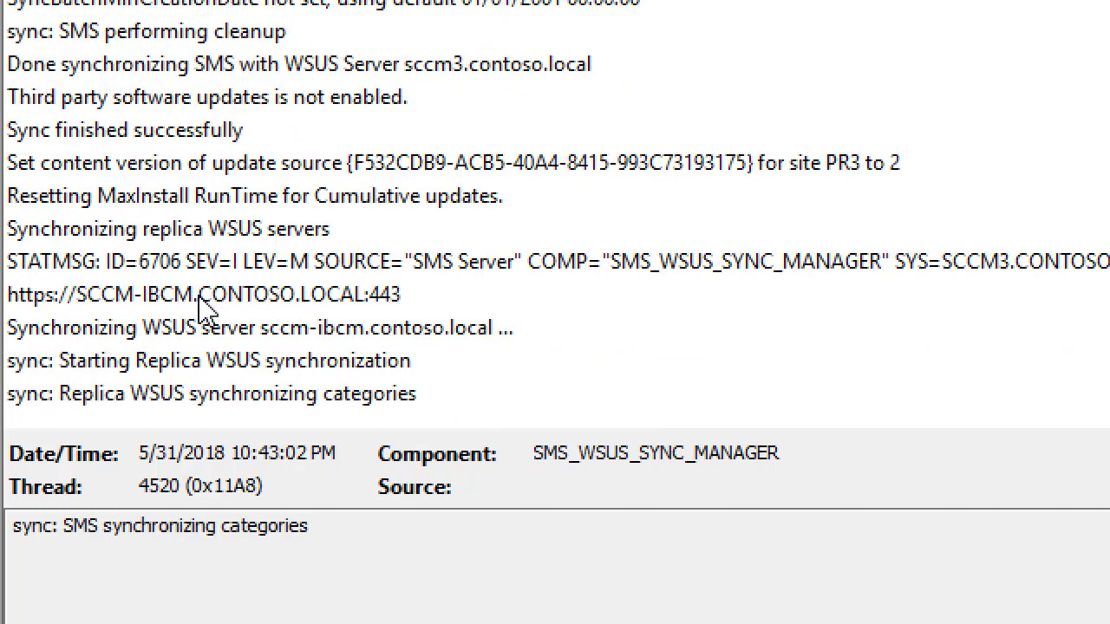
pyautogui.click(200, 299)
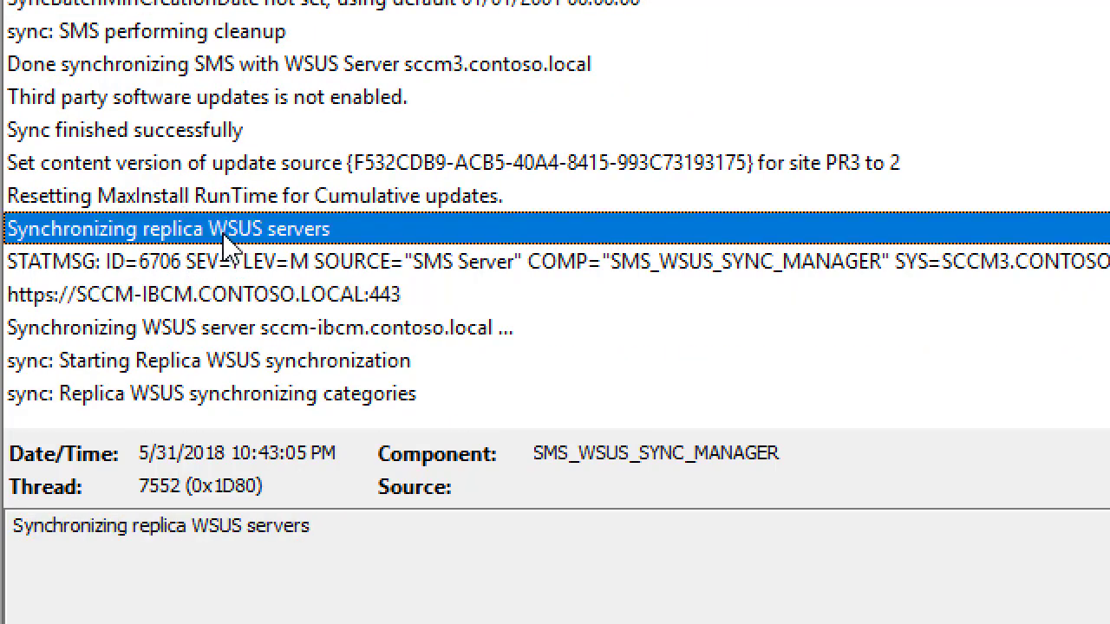
pyautogui.click(234, 231)
pyautogui.click(243, 297)
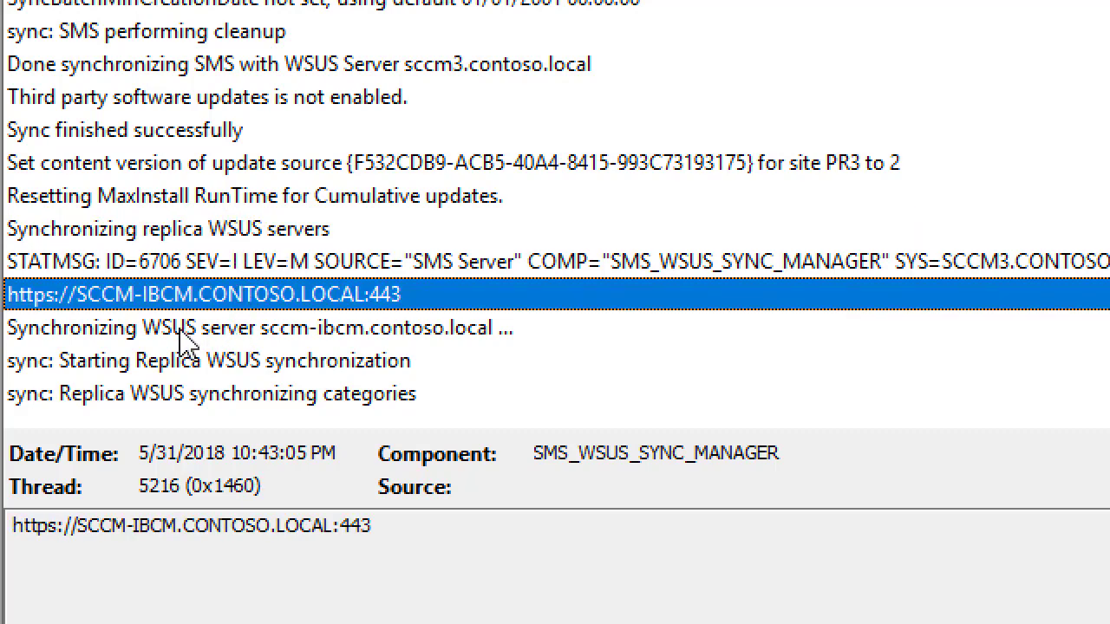
pyautogui.click(179, 339)
pyautogui.press('Down')
pyautogui.press('Down')
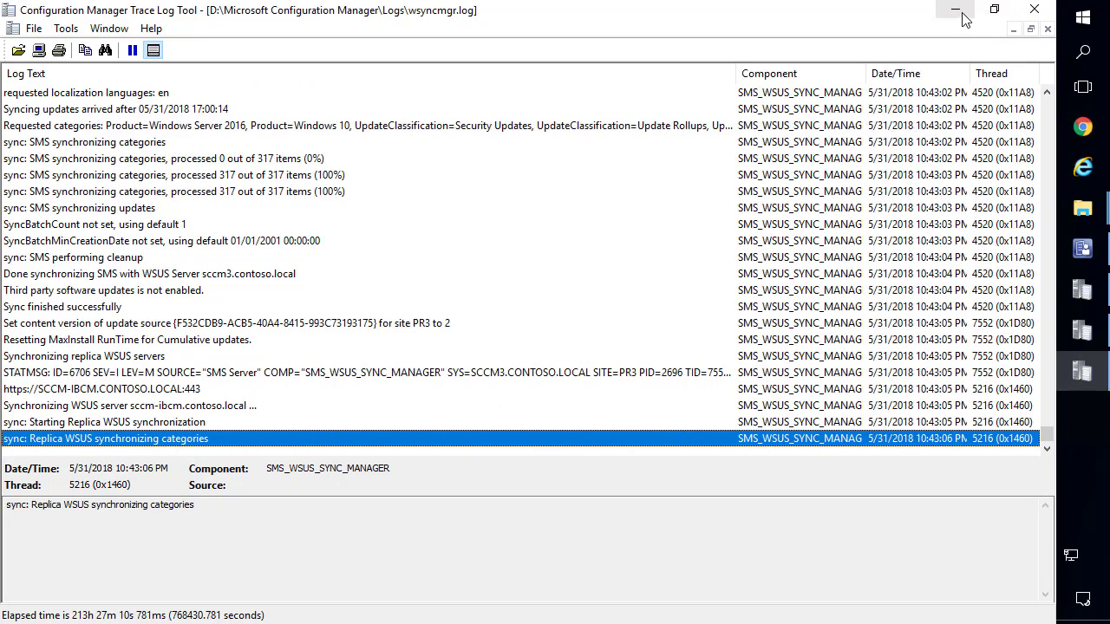
pyautogui.click(956, 11)
pyautogui.click(1088, 254)
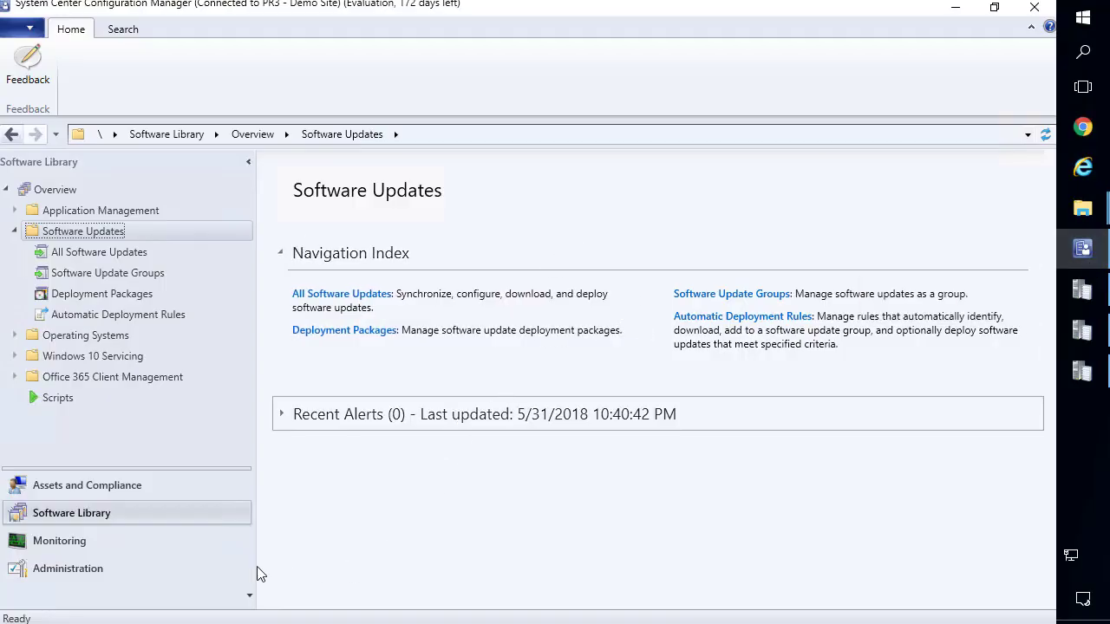
# In SCCM-IBCM's Software update point properties, enable credentials for the WSUS server connection and close.
pyautogui.click(63, 575)
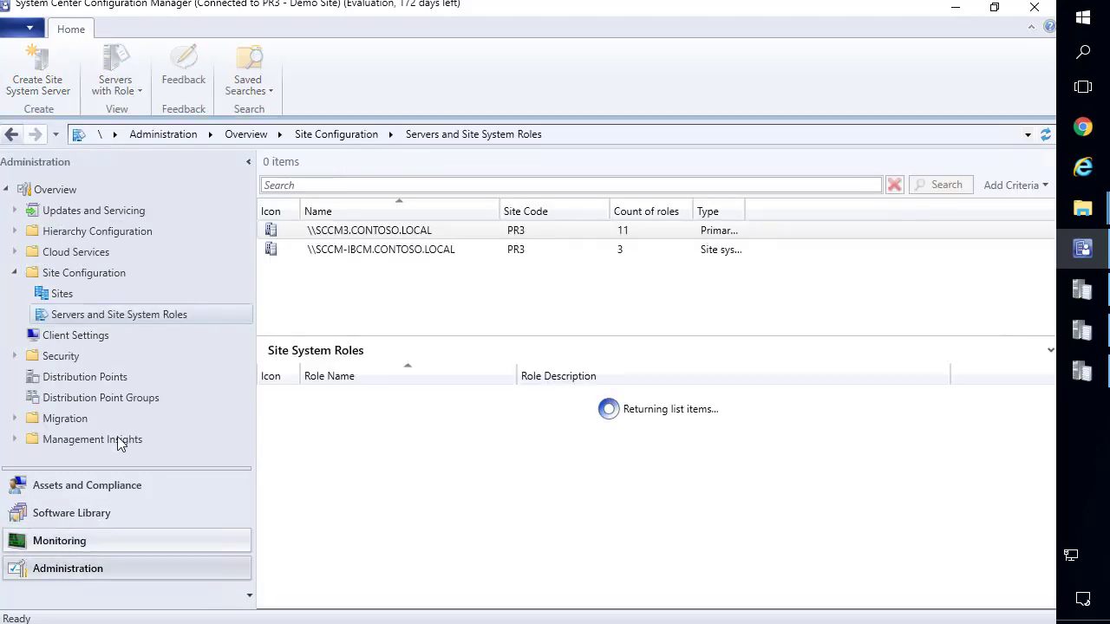
pyautogui.click(362, 254)
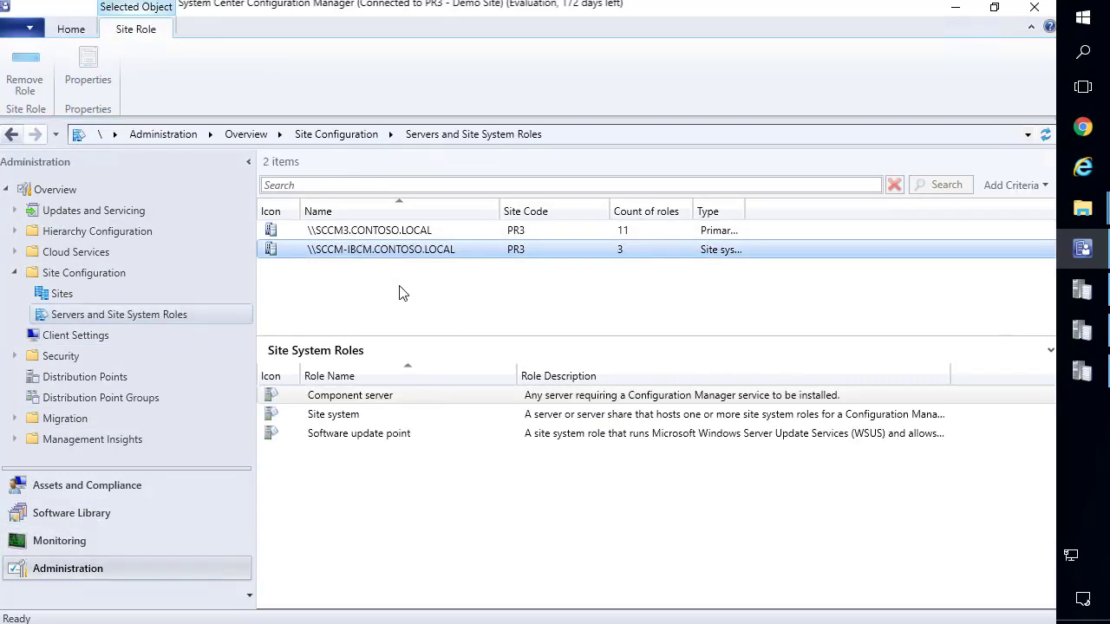
pyautogui.rightClick(390, 438)
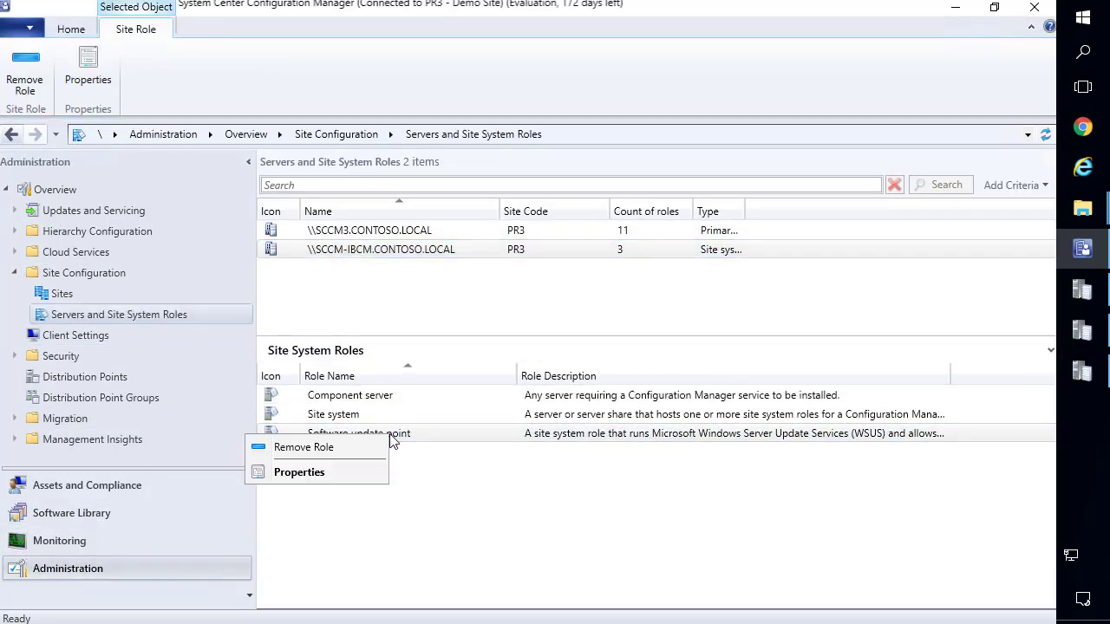
pyautogui.click(299, 475)
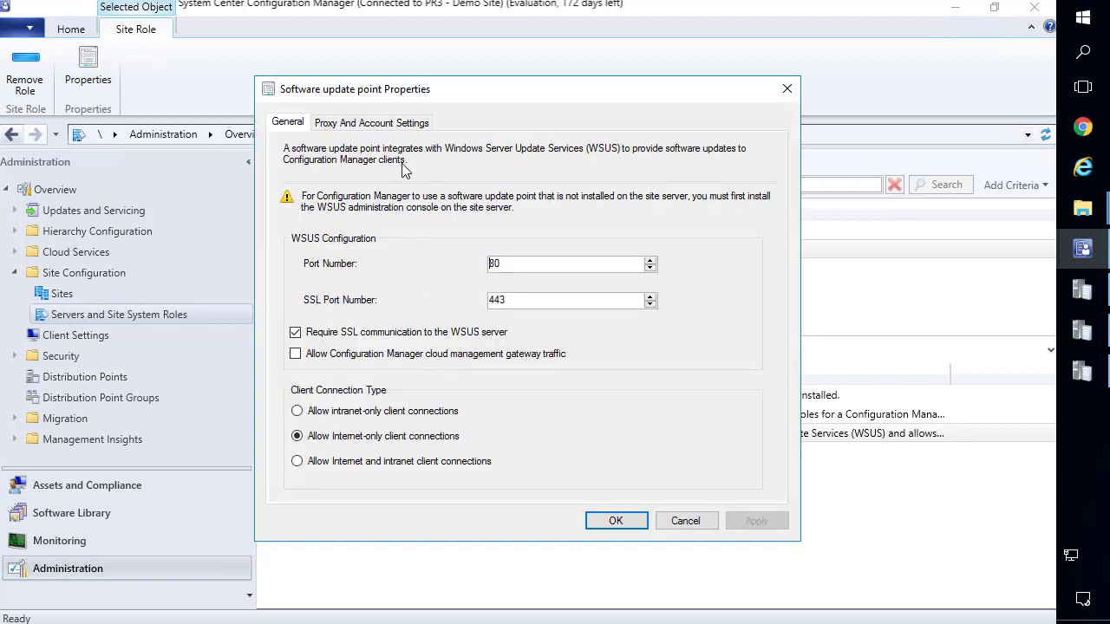
pyautogui.click(375, 124)
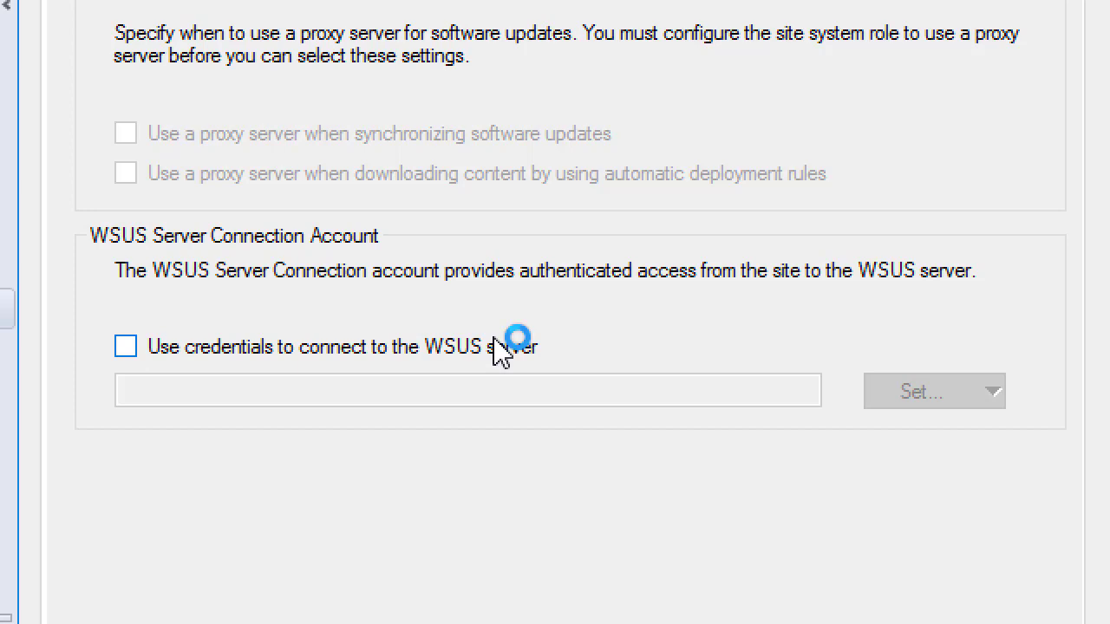
pyautogui.click(506, 355)
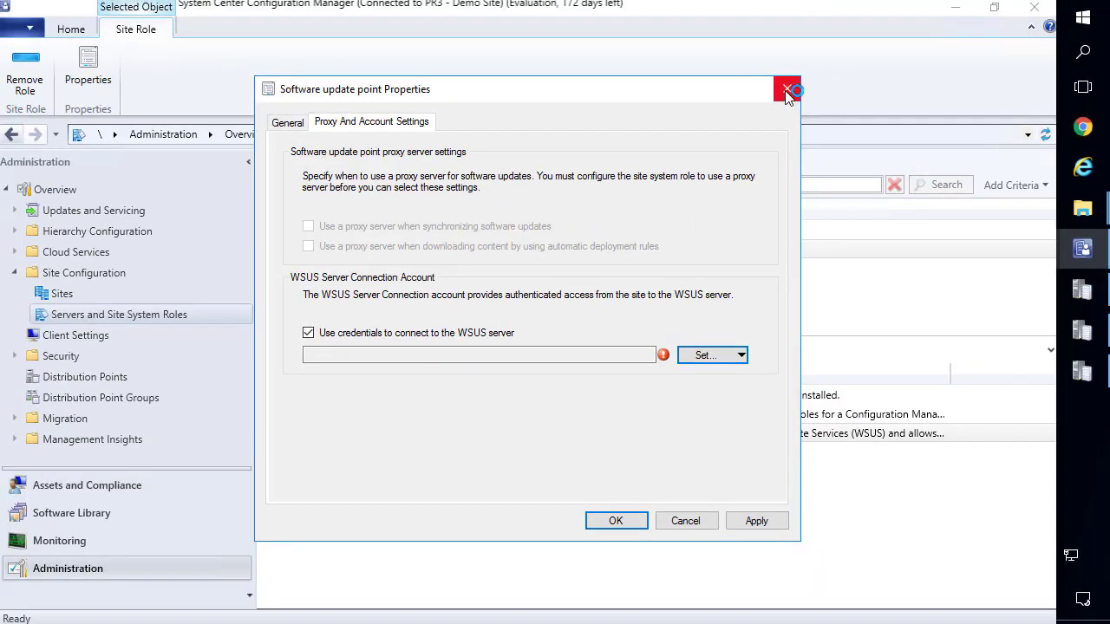
pyautogui.click(789, 92)
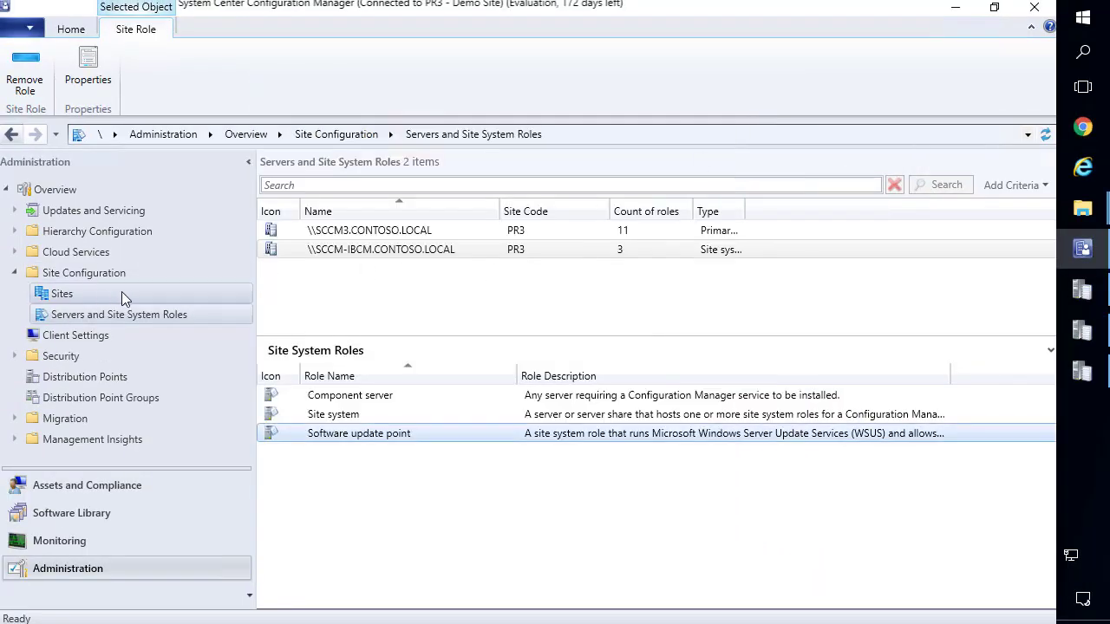
# Start Add Site System Roles on SCCM-IBCM.CONTOSO.LOCAL, accepting the General and no-proxy defaults.
pyautogui.click(348, 250)
pyautogui.rightClick(349, 251)
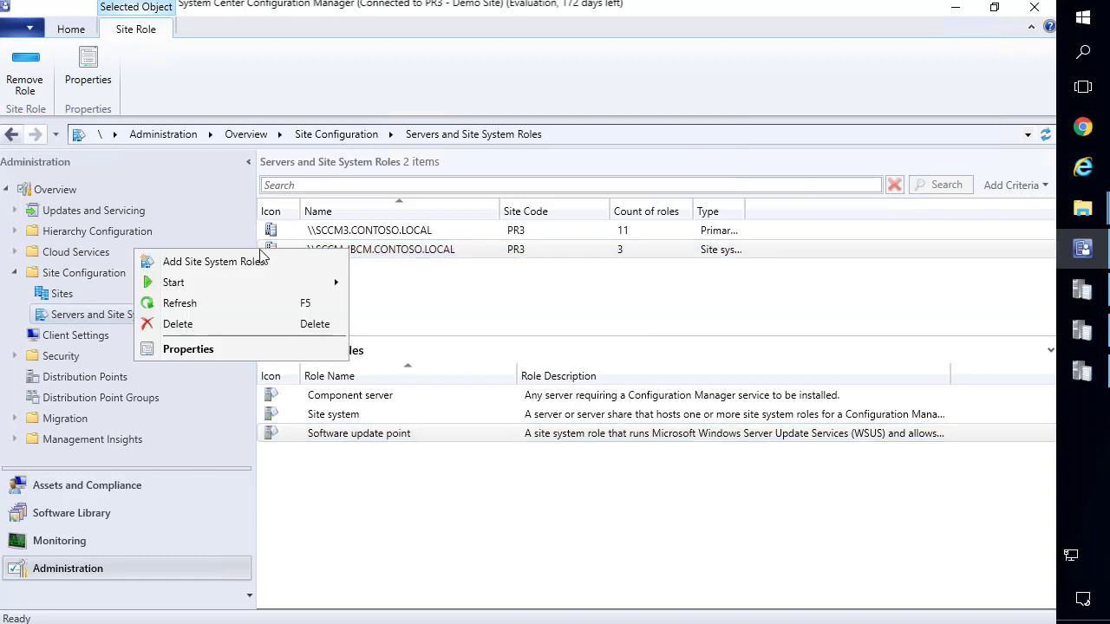
pyautogui.click(245, 265)
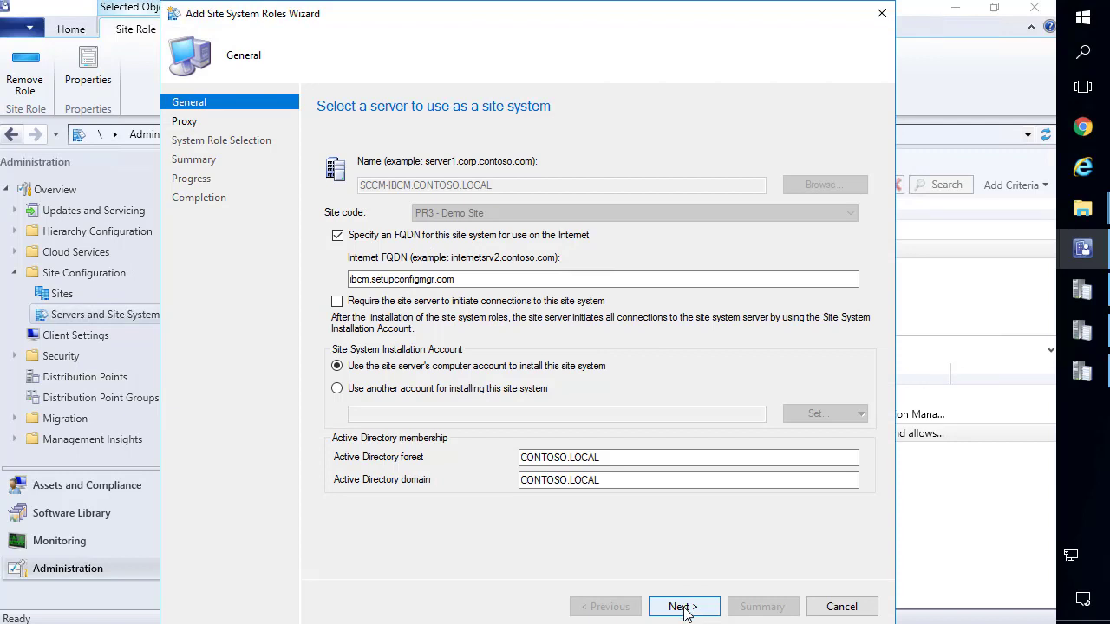
pyautogui.click(683, 608)
pyautogui.click(682, 607)
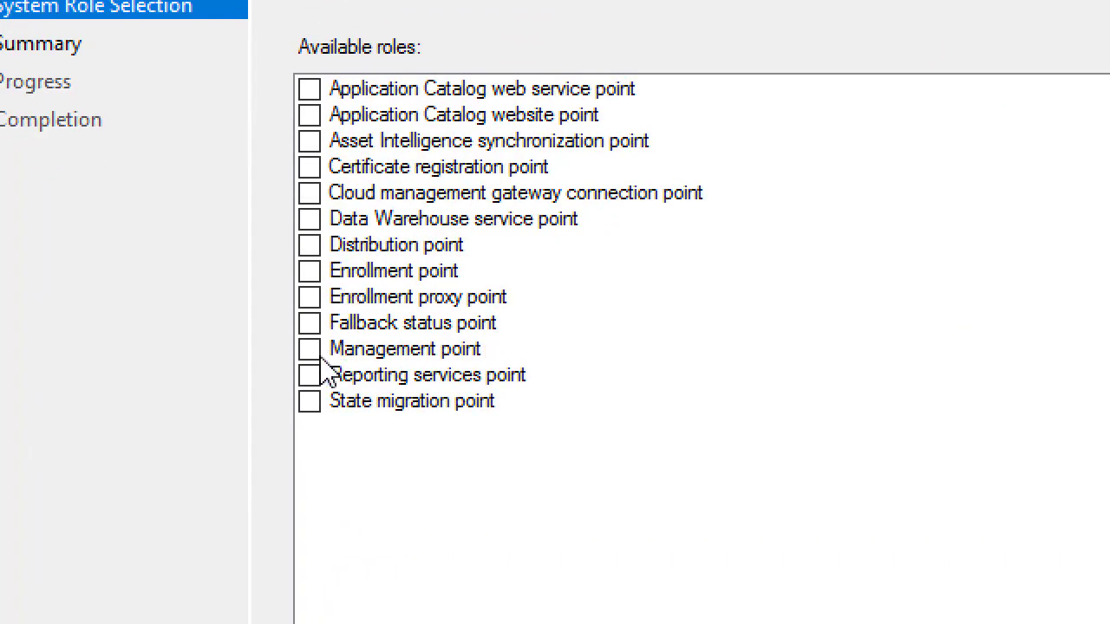
# Select the Management point and Distribution point roles to add.
pyautogui.click(331, 313)
pyautogui.click(309, 350)
pyautogui.click(310, 245)
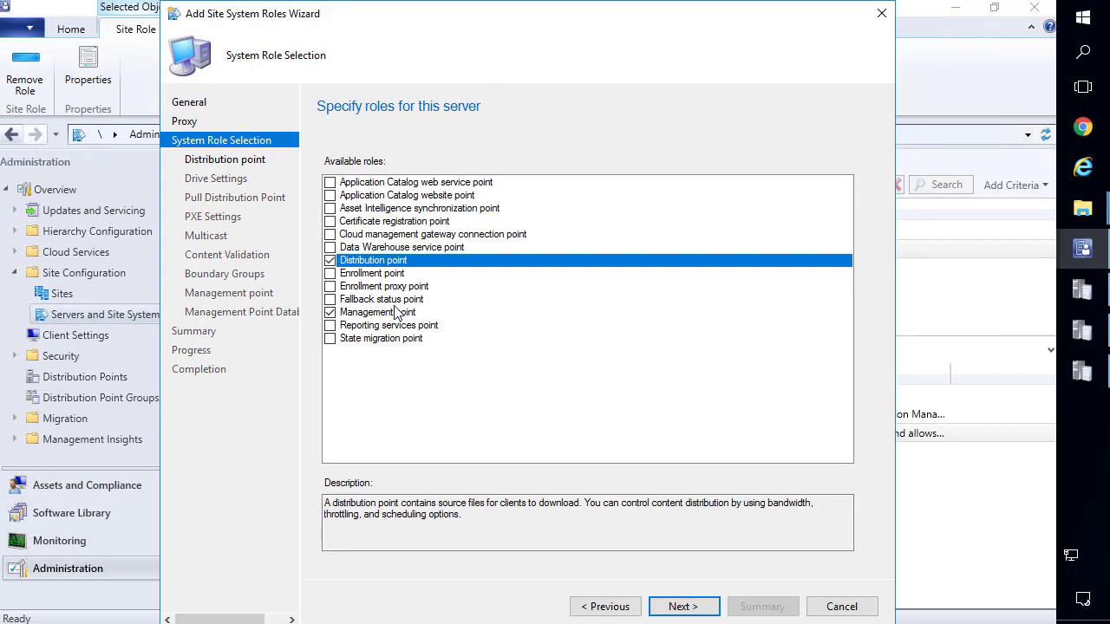
pyautogui.click(681, 606)
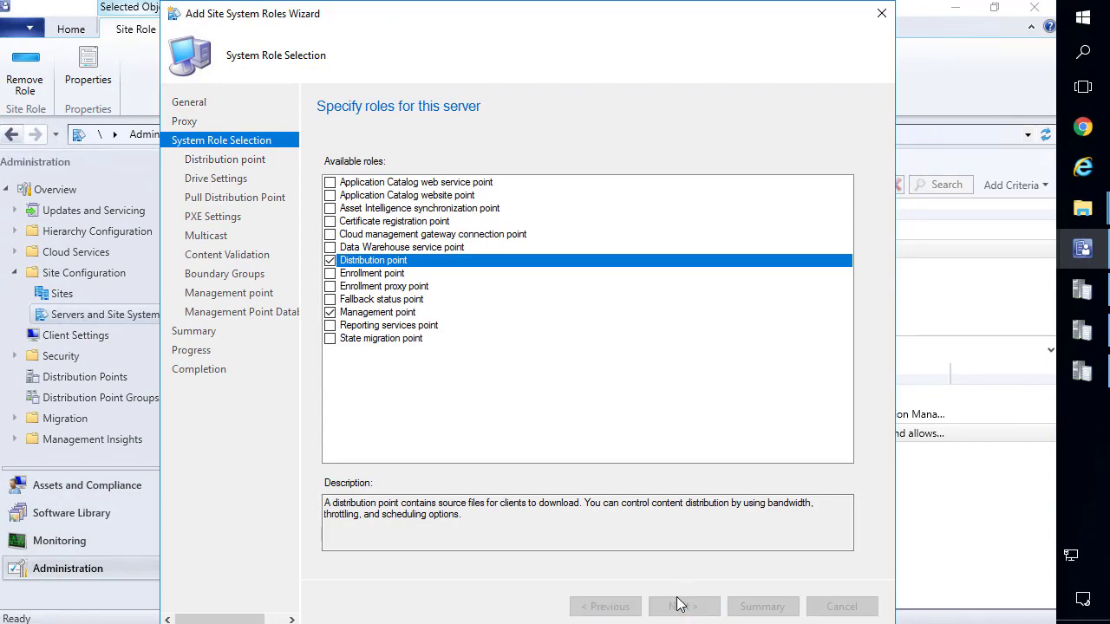
# Configure the distribution point to install IIS, use HTTPS, and allow Internet-only connections.
pyautogui.click(401, 172)
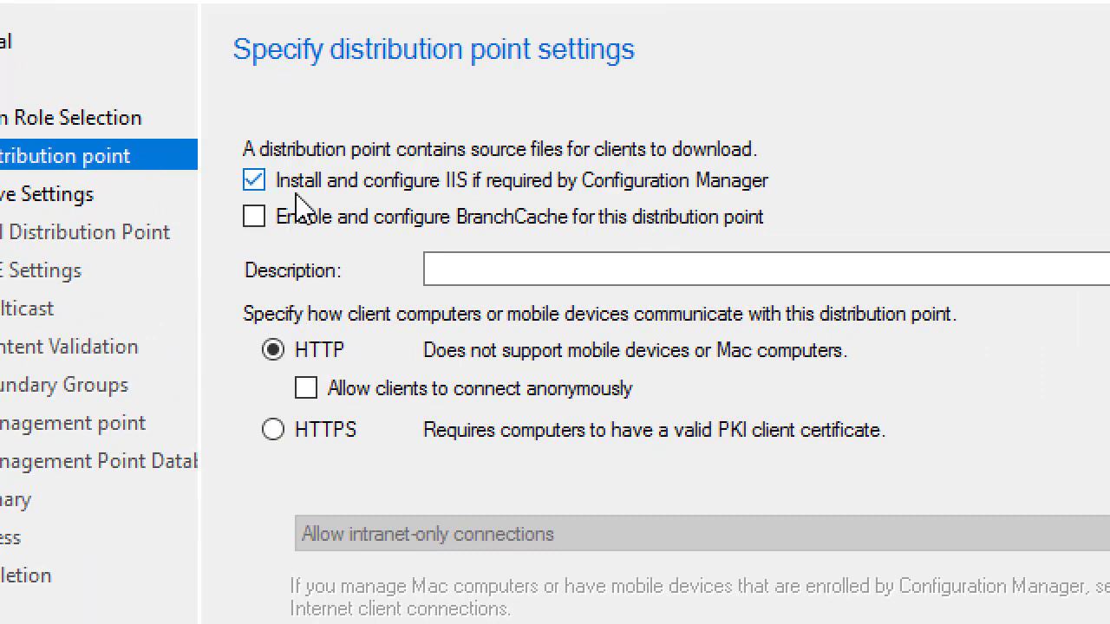
pyautogui.click(274, 431)
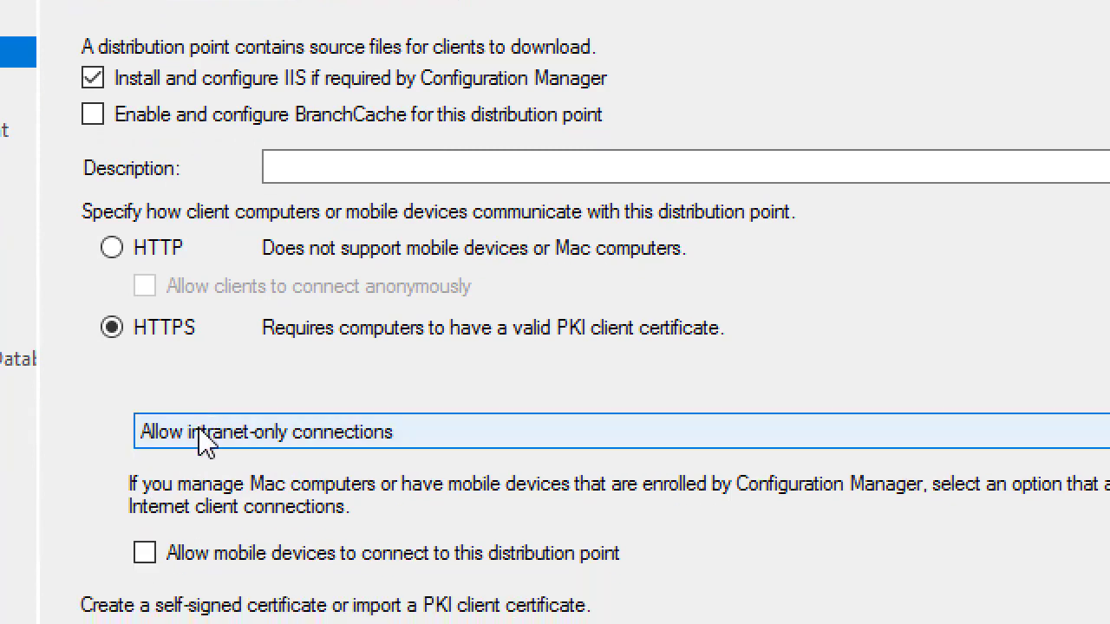
pyautogui.click(198, 533)
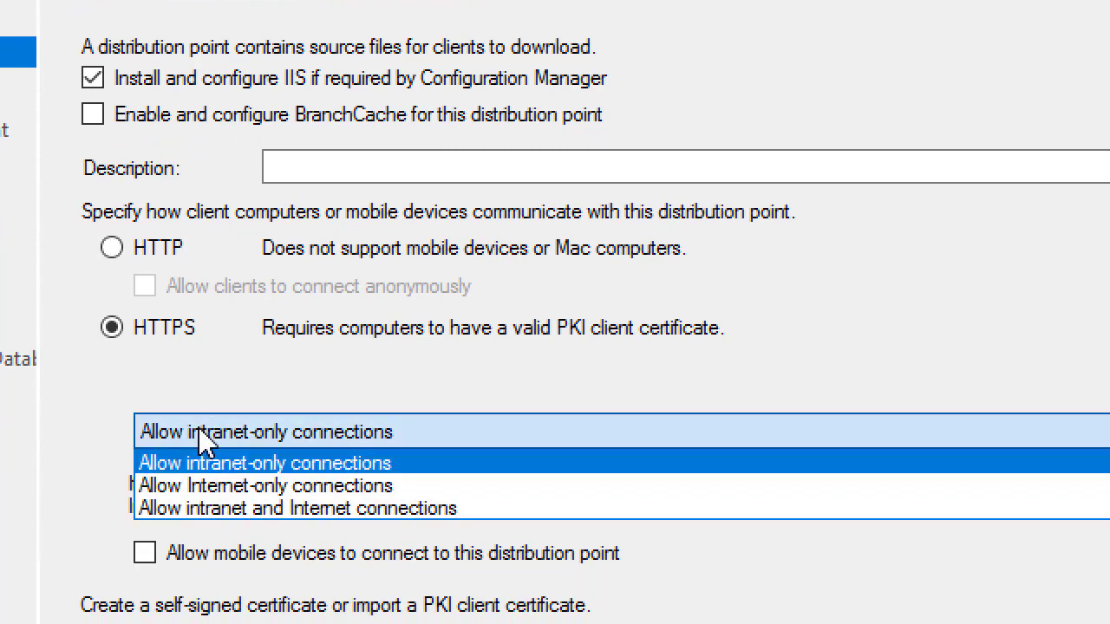
pyautogui.click(227, 490)
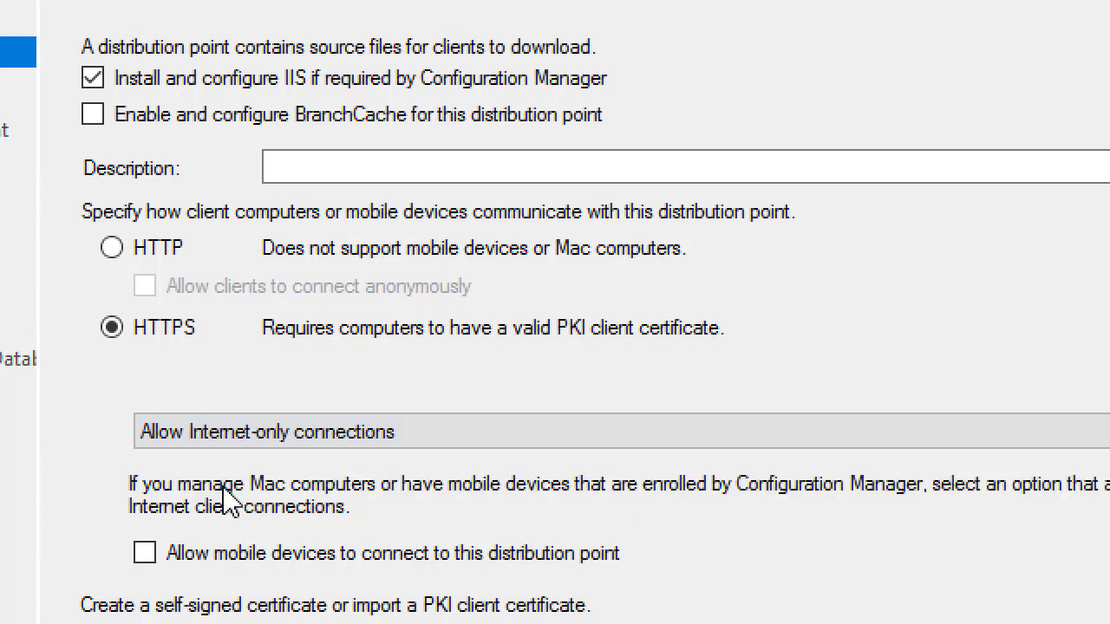
pyautogui.scroll(-3, 208, 555)
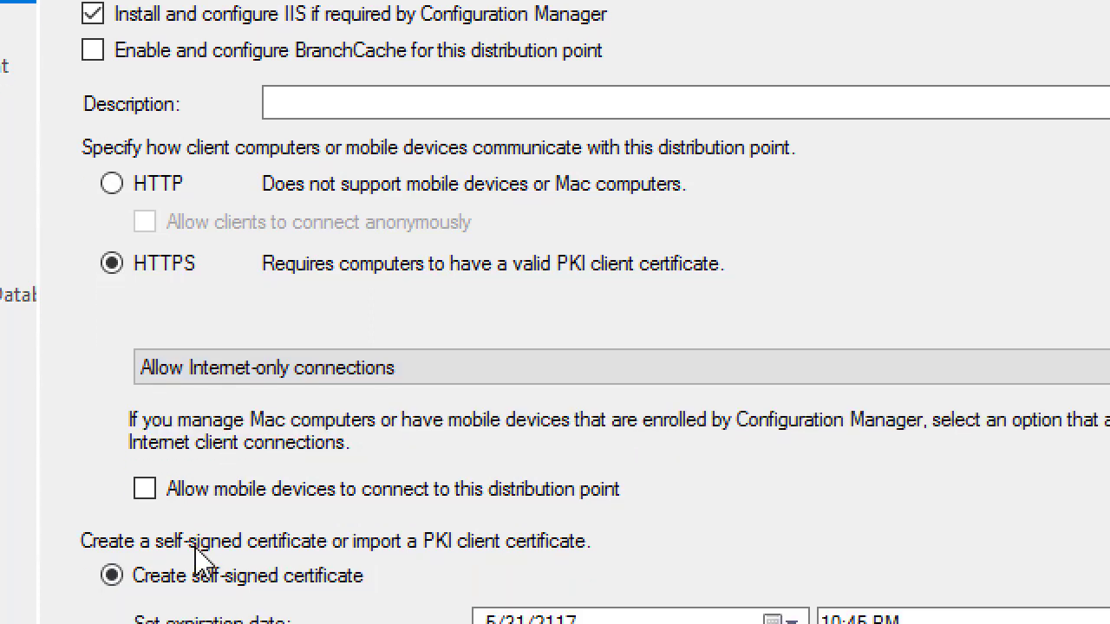
pyautogui.scroll(-2, 181, 564)
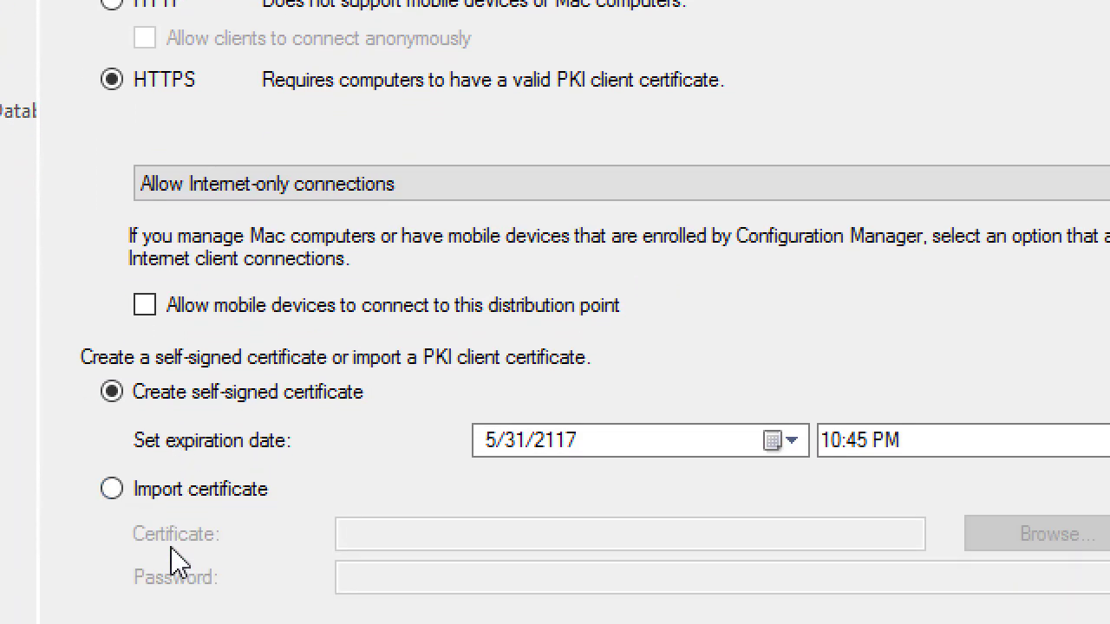
pyautogui.scroll(-2, 178, 562)
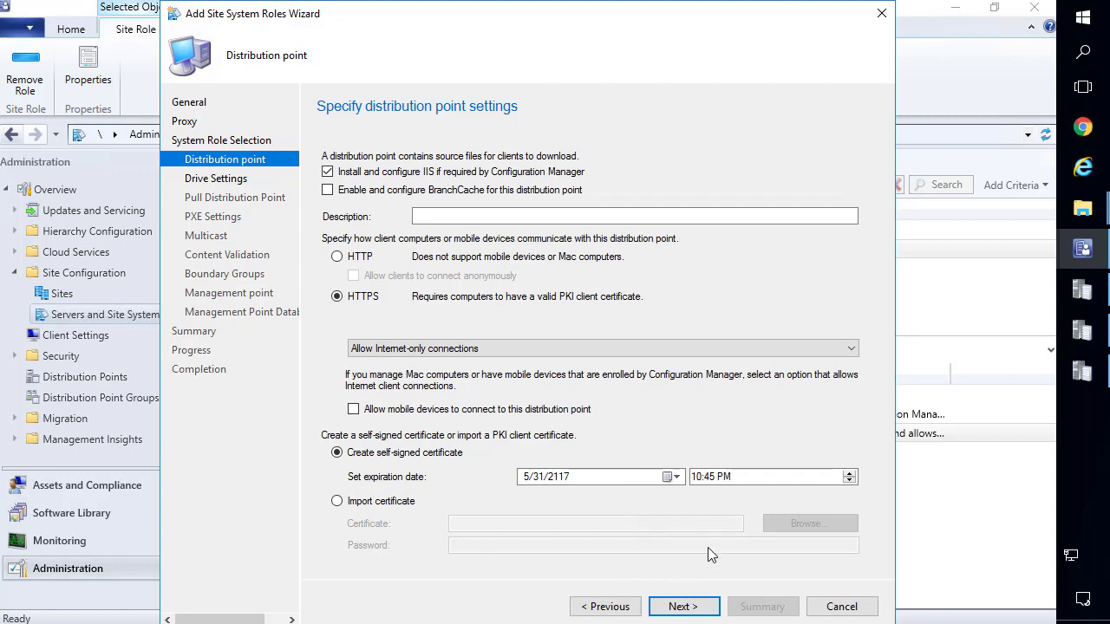
# Keep default drive, pull distribution point, PXE, multicast and content validation settings through to boundary groups.
pyautogui.click(707, 610)
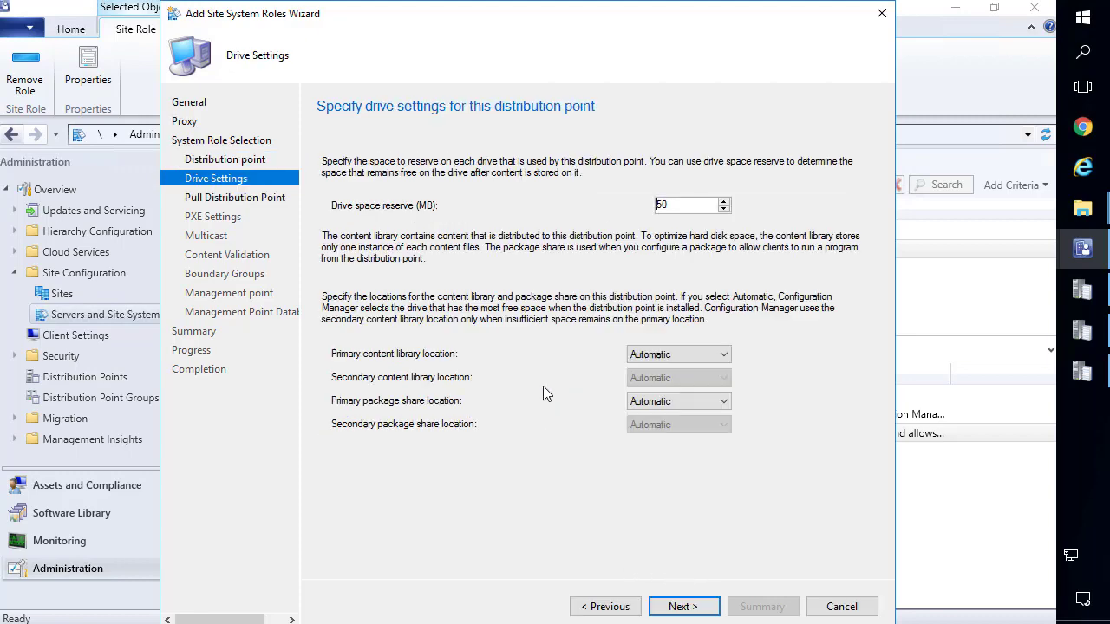
pyautogui.click(680, 610)
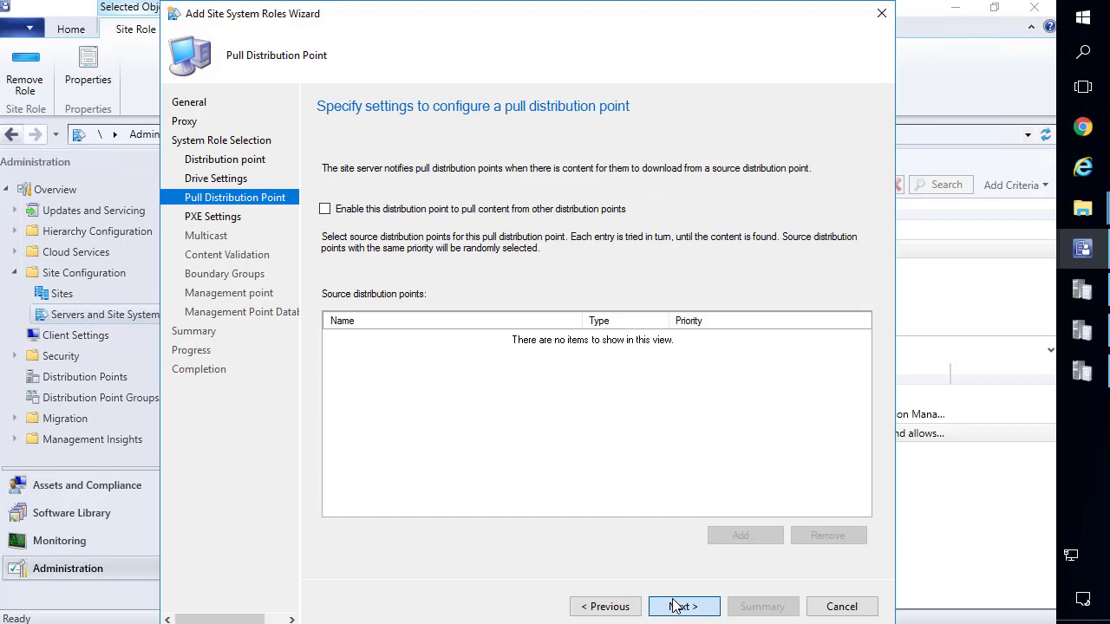
pyautogui.click(677, 607)
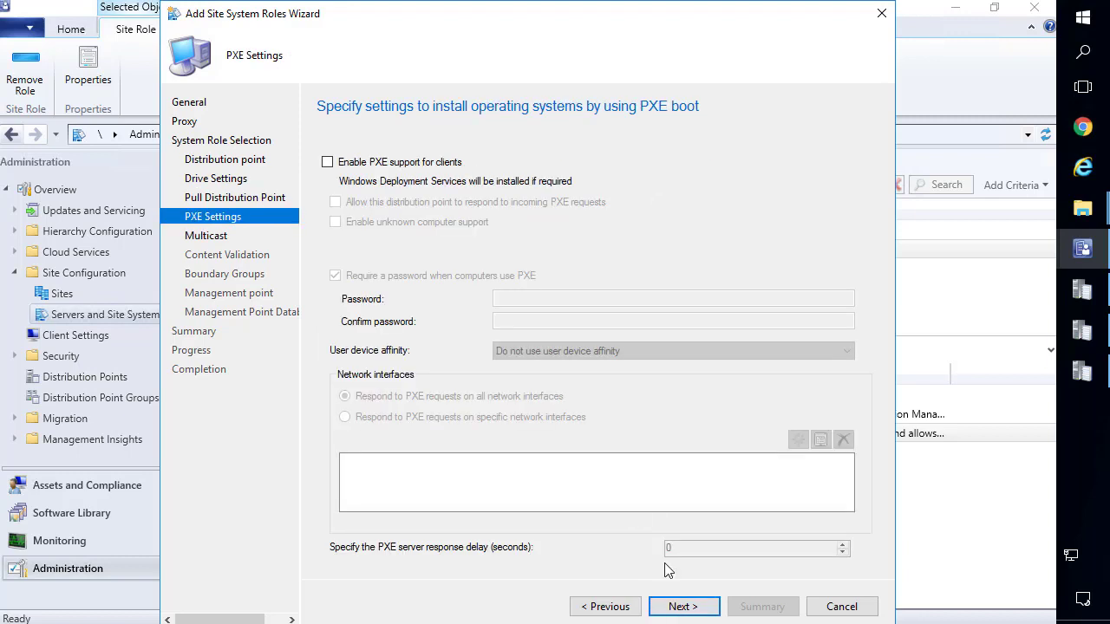
pyautogui.click(680, 607)
pyautogui.click(681, 606)
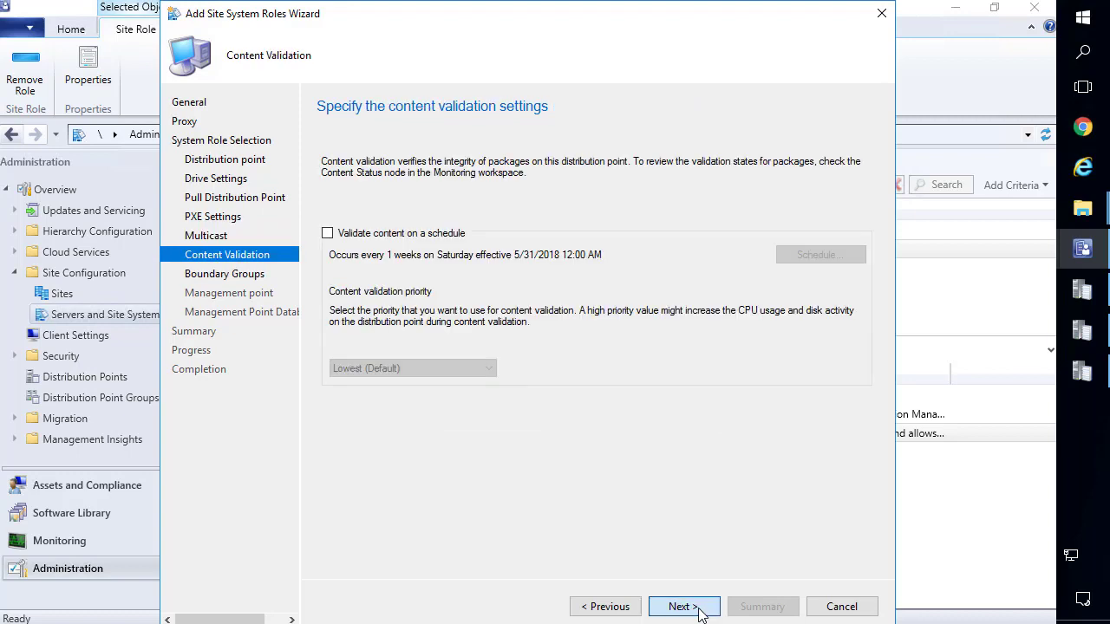
pyautogui.click(681, 606)
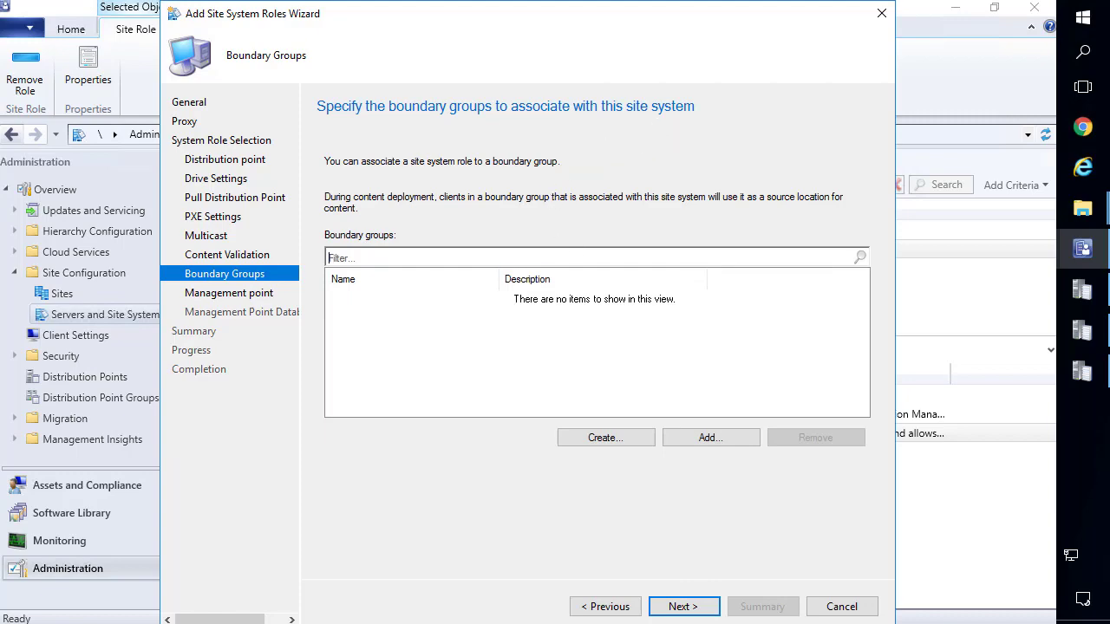
pyautogui.hotkey('alt', 'Tab')
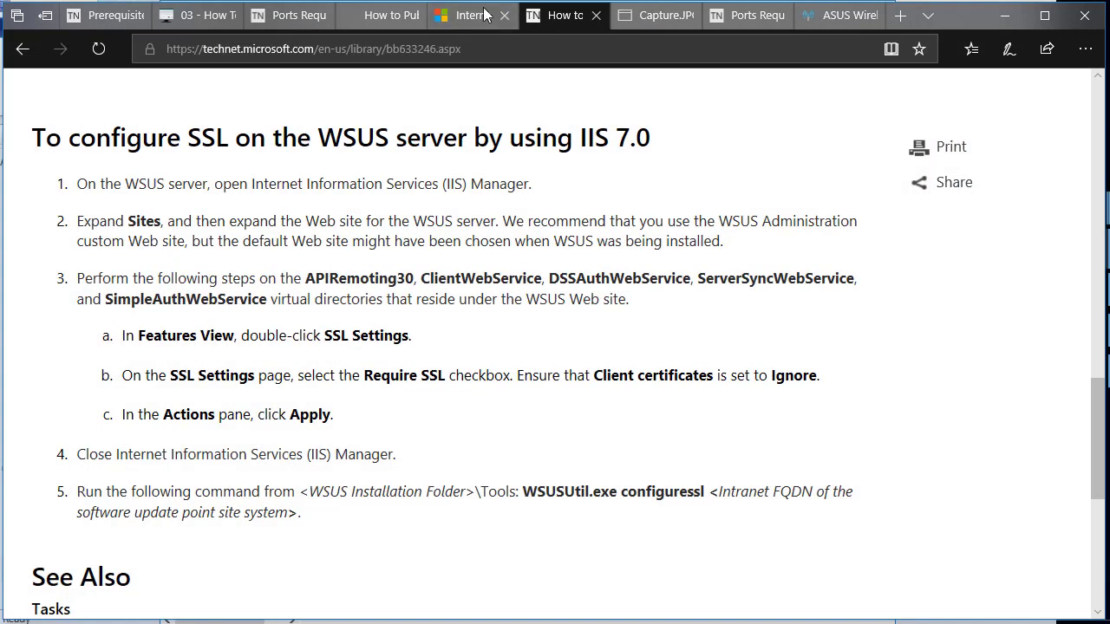
# On the Internet-based client management docs, highlight the sentence about Internet-only clients.
pyautogui.click(483, 18)
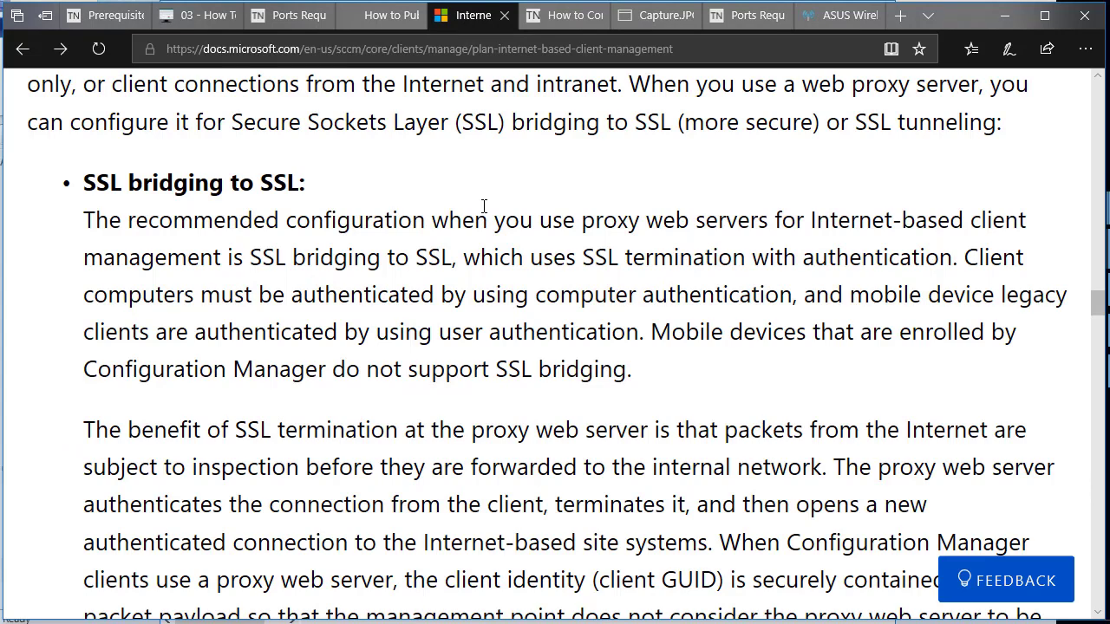
pyautogui.scroll(-5, 484, 206)
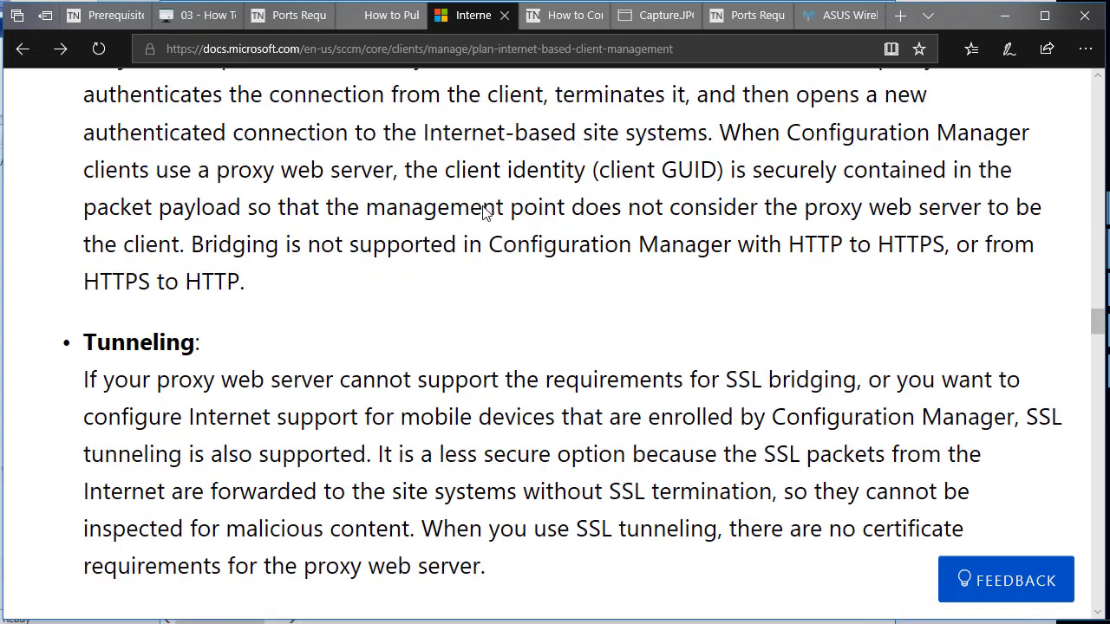
pyautogui.scroll(-4, 484, 211)
pyautogui.scroll(-3, 484, 210)
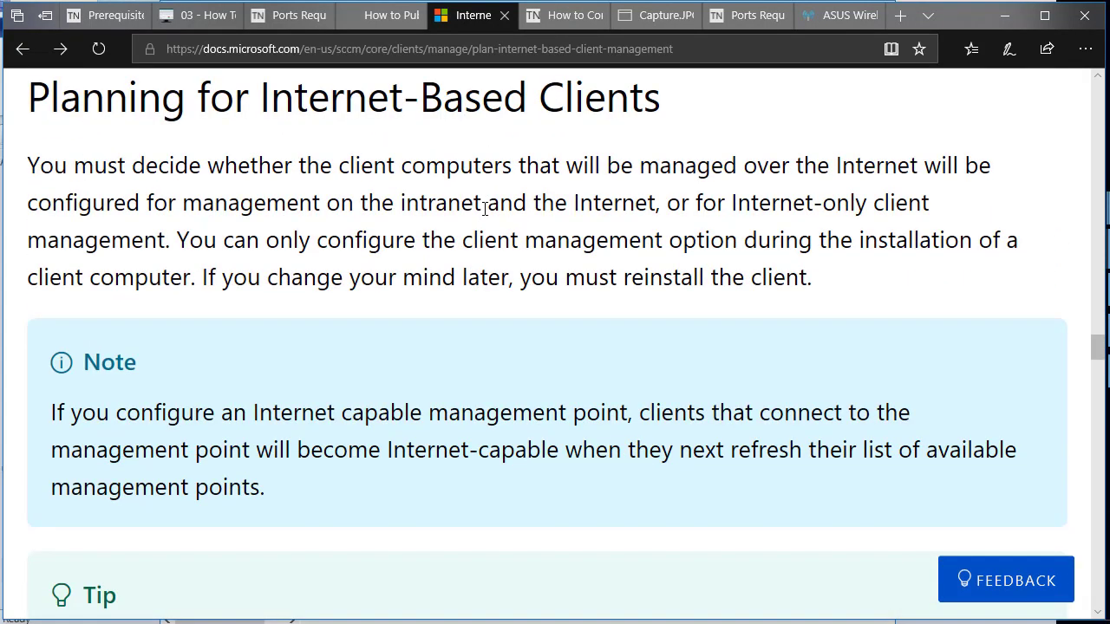
pyautogui.scroll(-4, 516, 196)
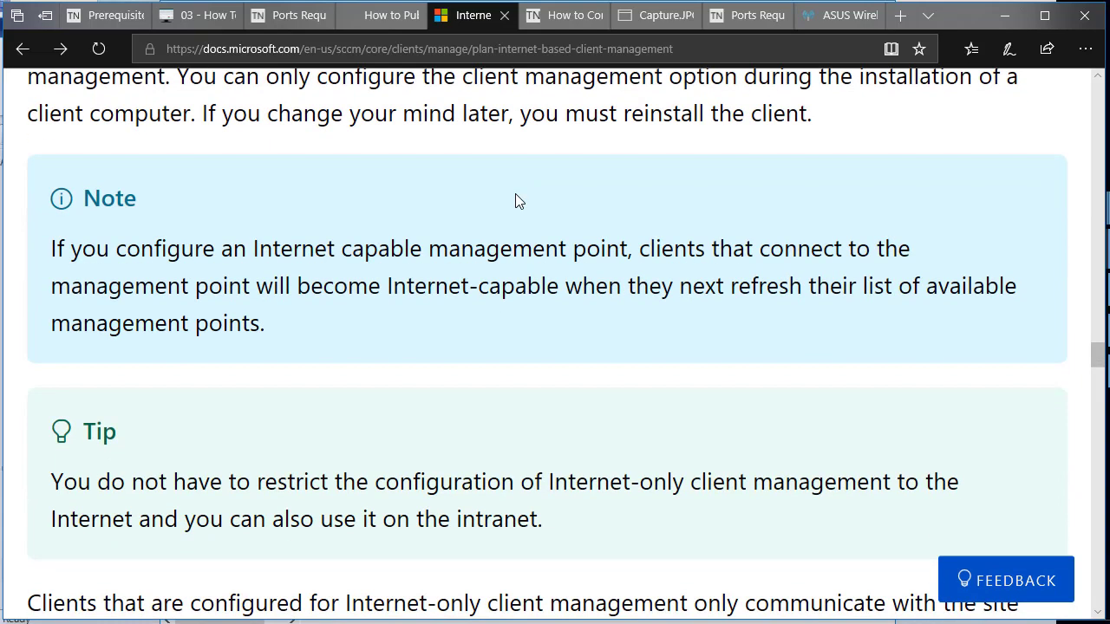
pyautogui.scroll(-3, 509, 204)
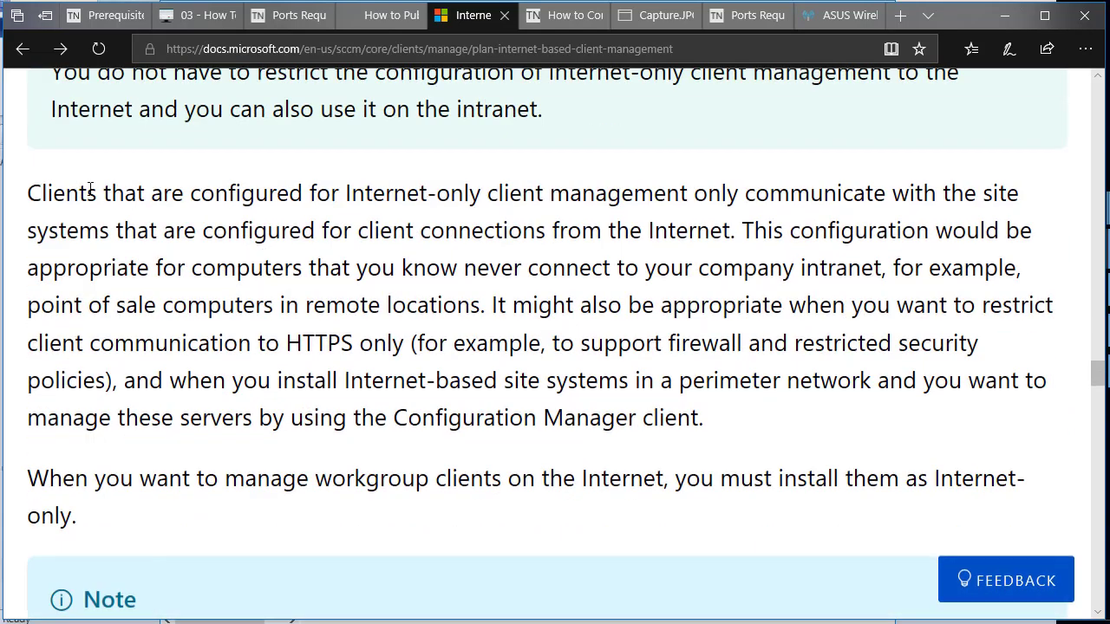
pyautogui.moveTo(31, 193); pyautogui.dragTo(79, 193)
pyautogui.moveTo(156, 219); pyautogui.dragTo(786, 236)
pyautogui.click(786, 236)
# Go to the client communications considerations section and highlight the roaming paragraph.
pyautogui.scroll(-1, 730, 252)
pyautogui.scroll(-2, 739, 252)
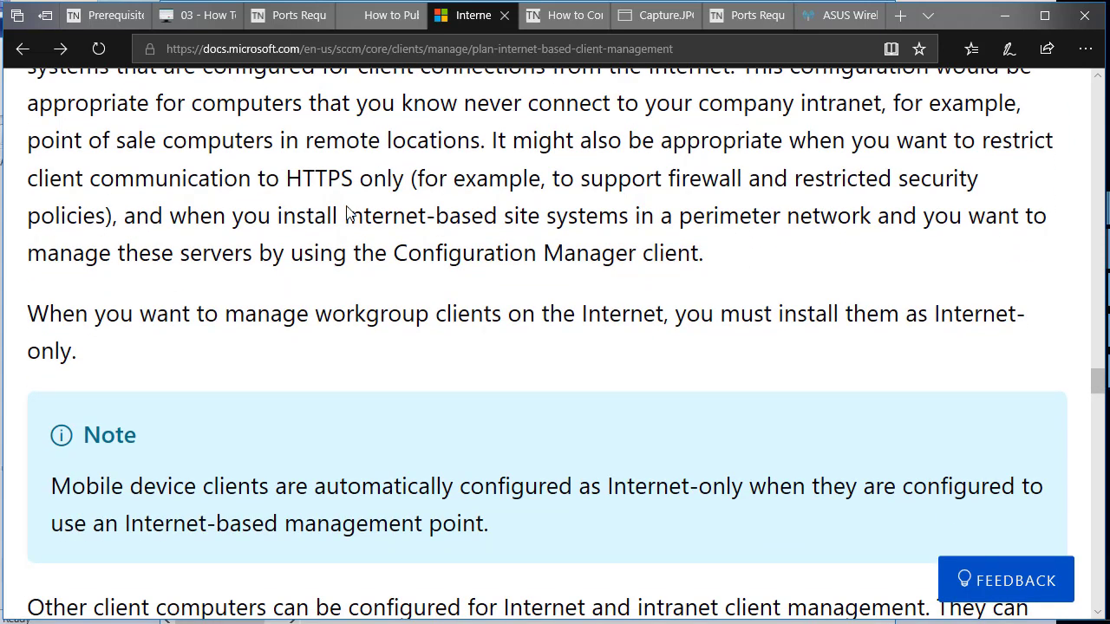
pyautogui.scroll(-4, 529, 339)
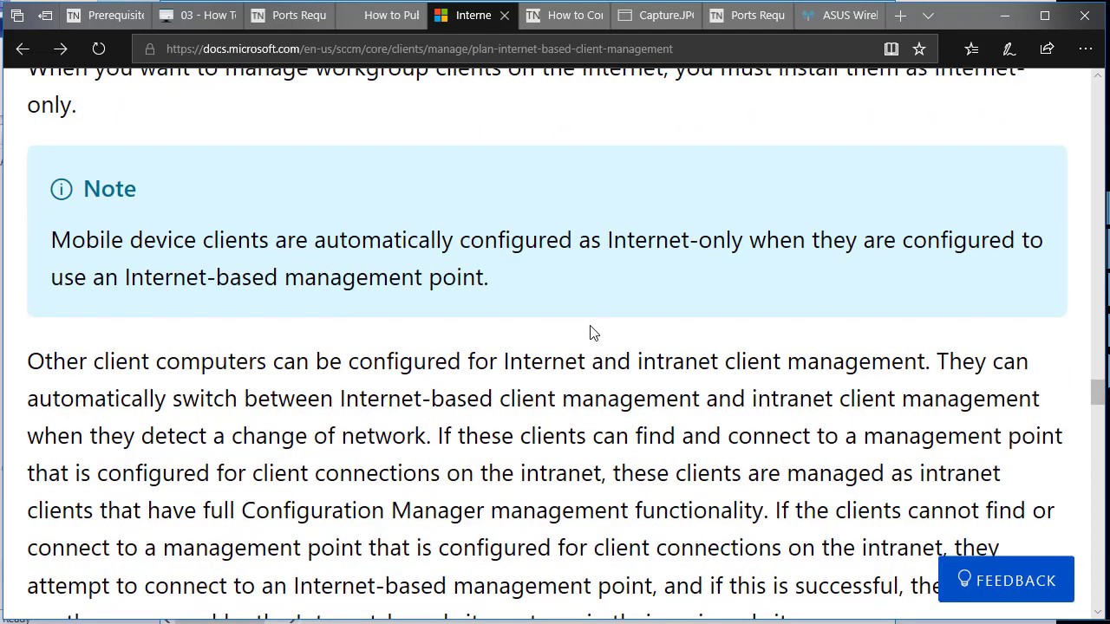
pyautogui.scroll(1, 594, 328)
pyautogui.scroll(-1, 595, 324)
pyautogui.hotkey('alt', 'Right')
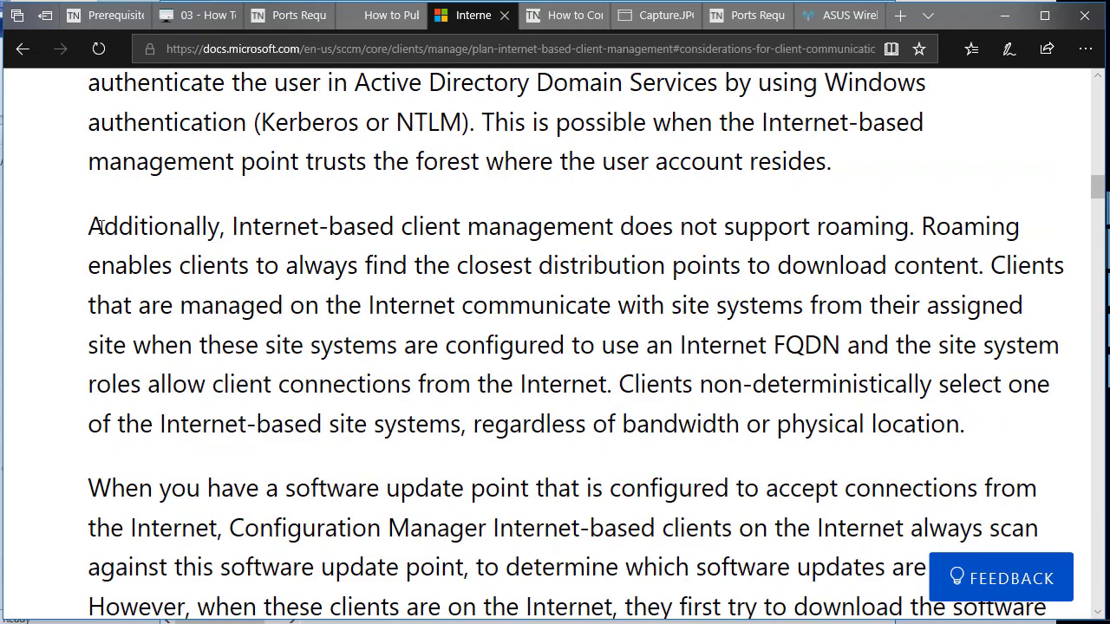
pyautogui.moveTo(104, 227); pyautogui.dragTo(1016, 268)
pyautogui.click(908, 230)
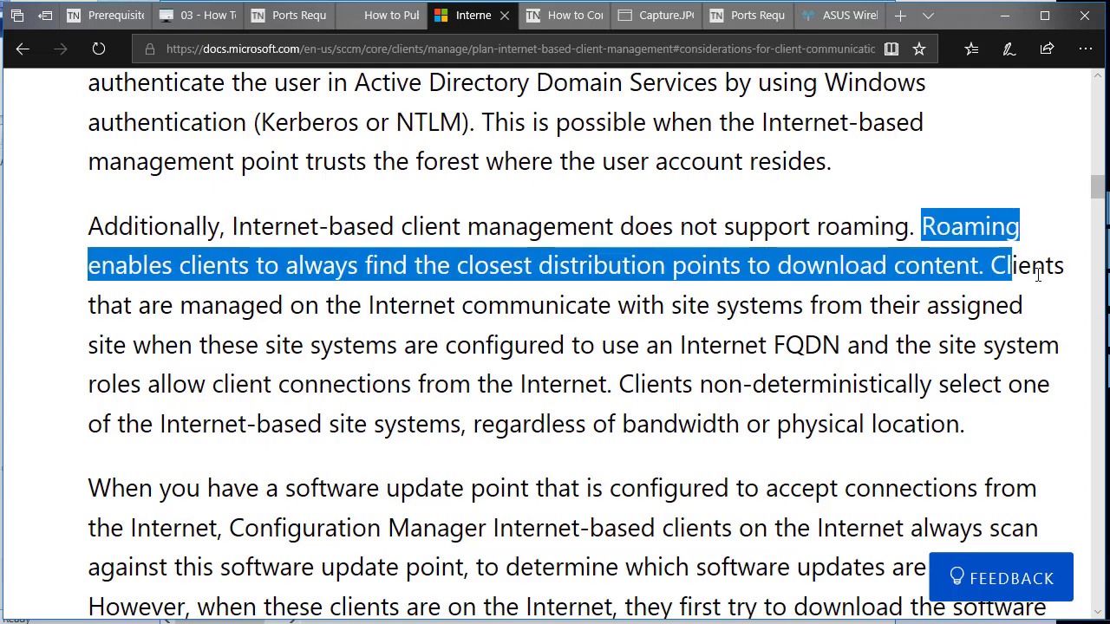
# Highlight the sentences on Internet-managed clients and non-deterministic site selection, then return to the wizard.
pyautogui.click(973, 269)
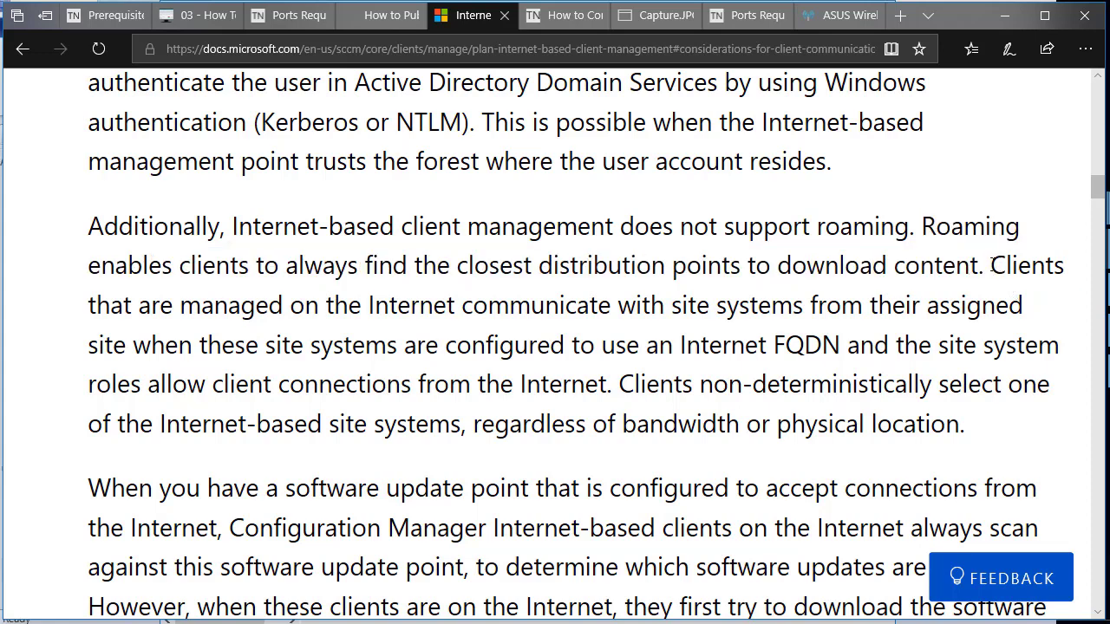
pyautogui.moveTo(991, 265); pyautogui.dragTo(1037, 382)
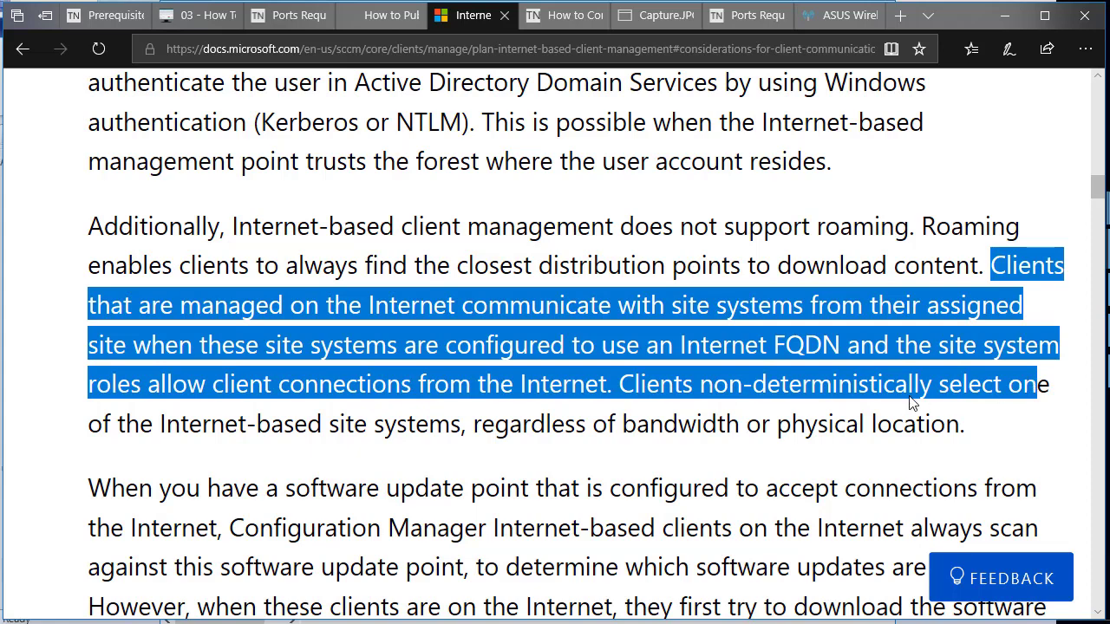
pyautogui.click(638, 388)
pyautogui.moveTo(619, 383); pyautogui.dragTo(993, 421)
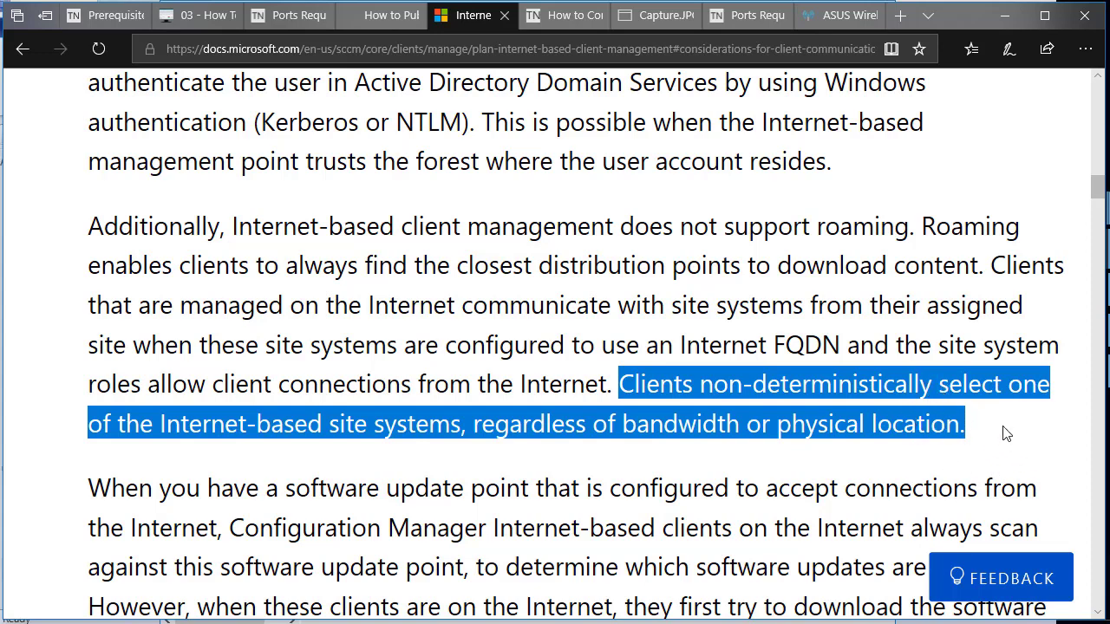
pyautogui.scroll(-3, 987, 425)
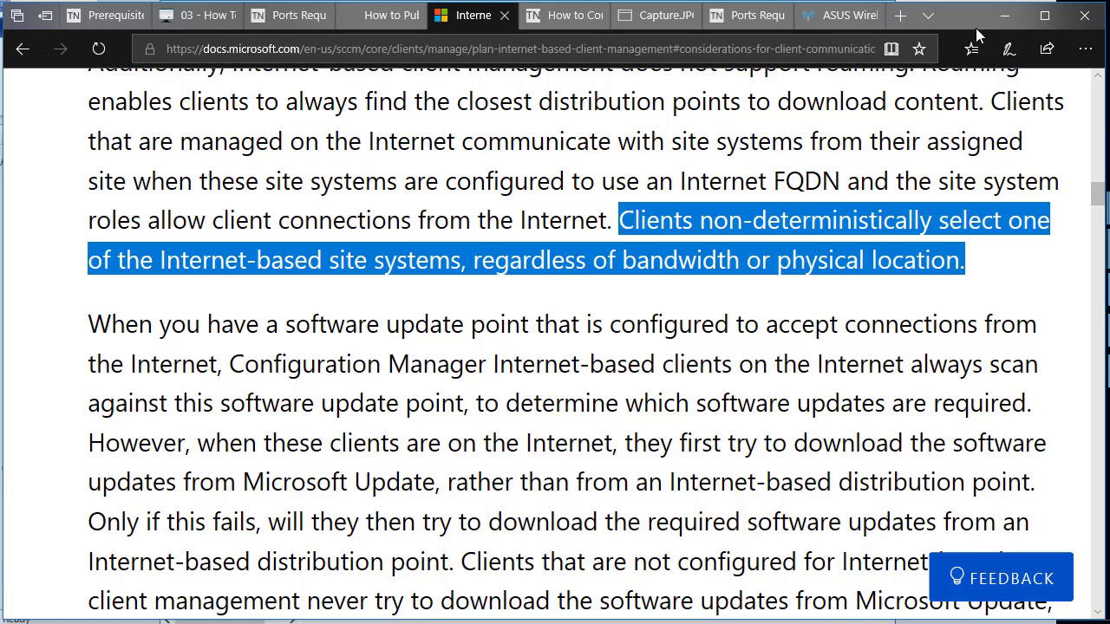
pyautogui.click(1003, 16)
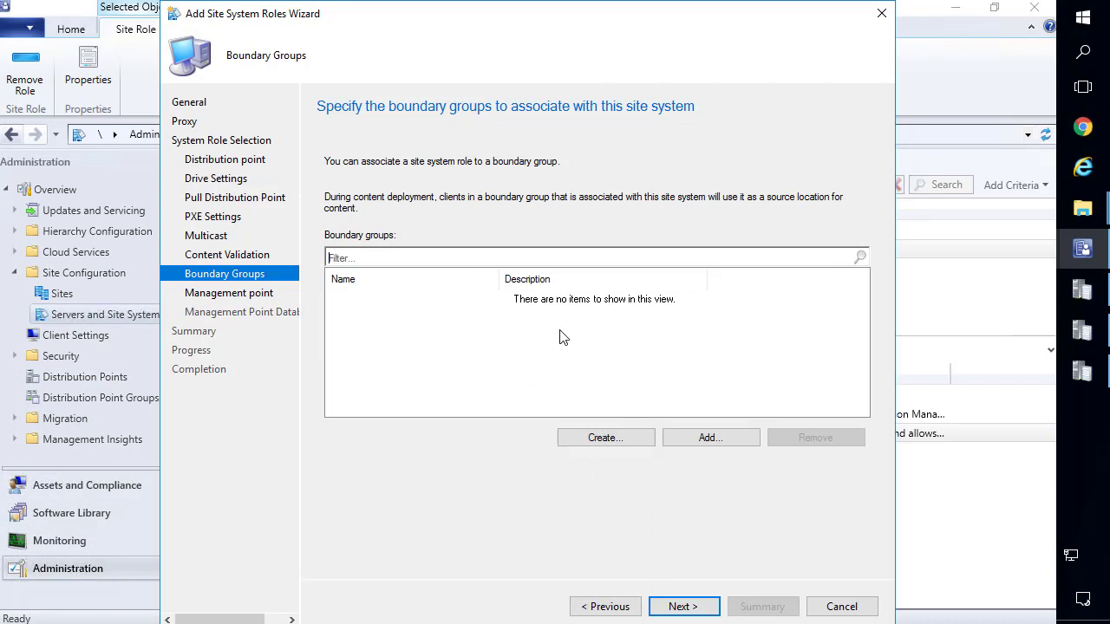
# Set the management point to HTTPS with Internet-only client connections.
pyautogui.click(685, 609)
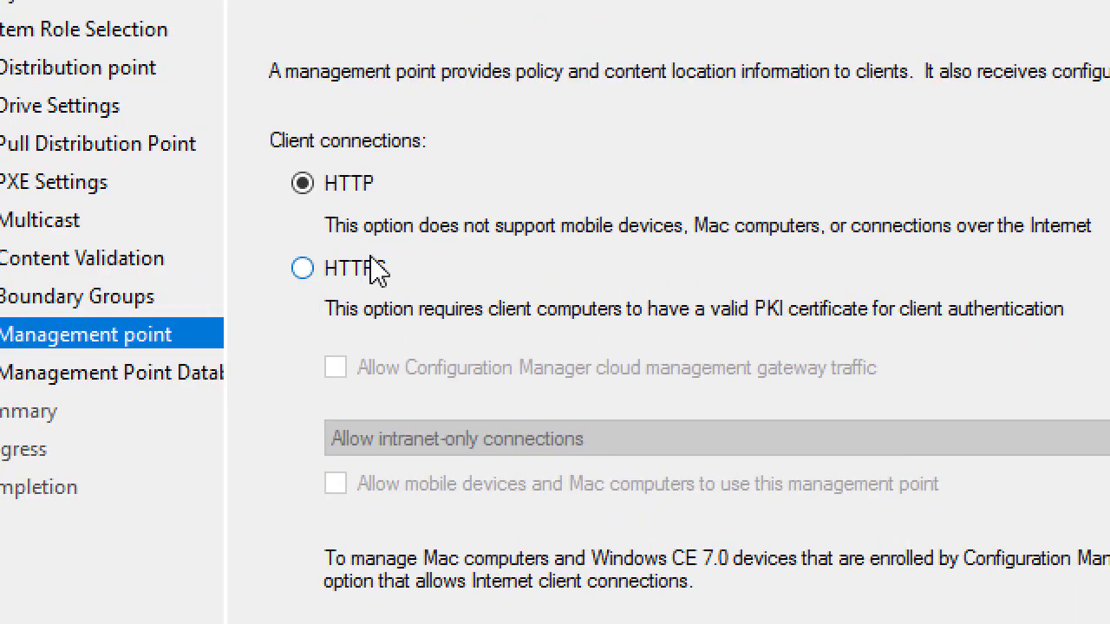
pyautogui.click(363, 260)
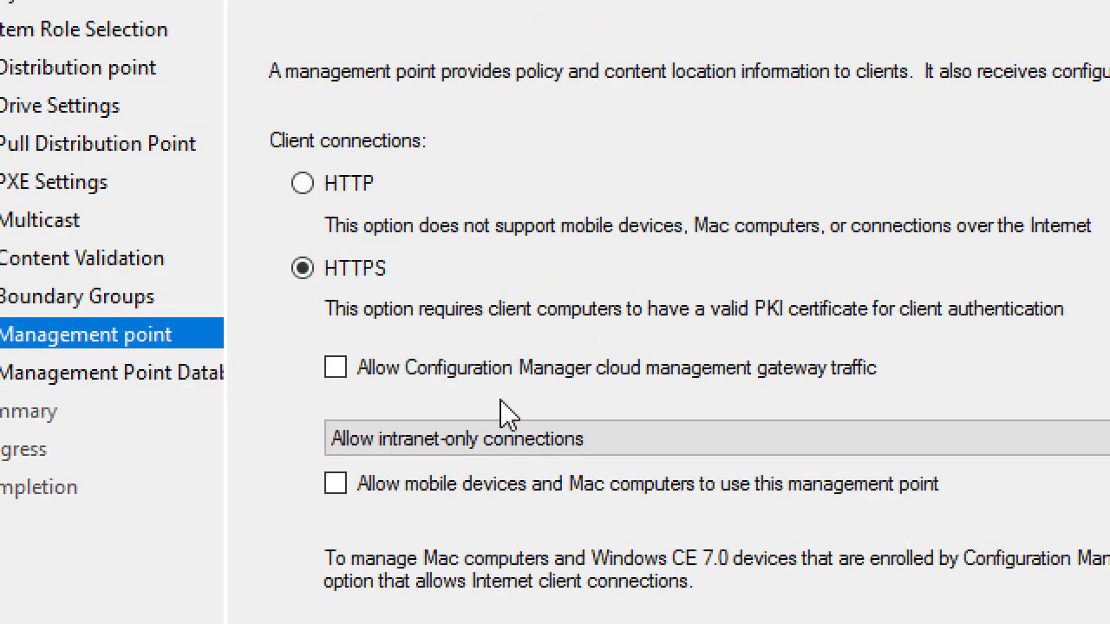
pyautogui.click(530, 441)
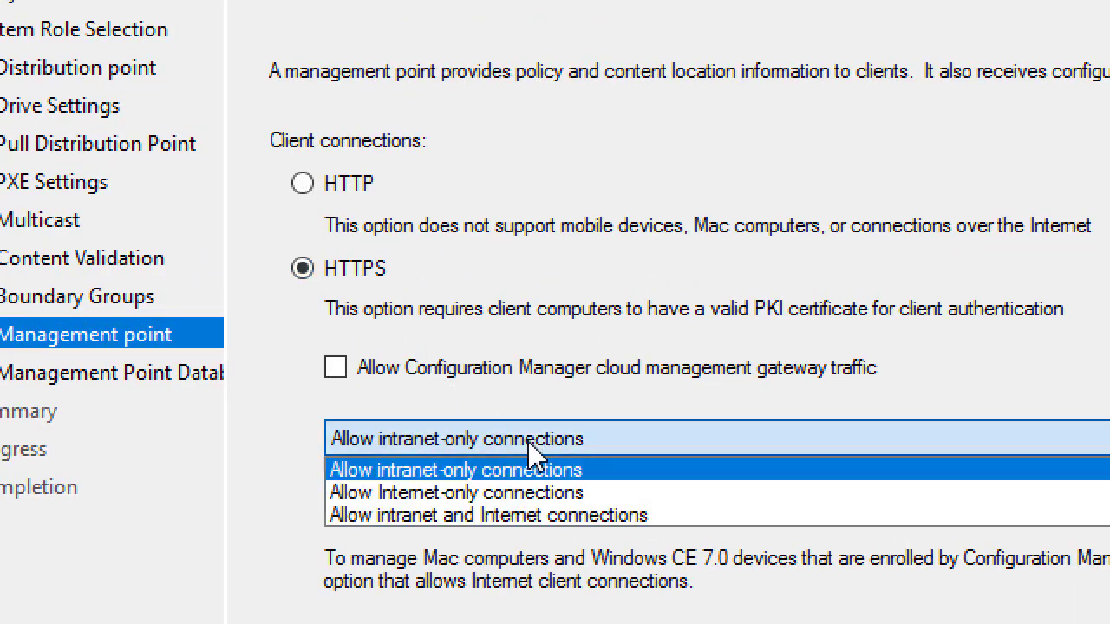
pyautogui.click(518, 491)
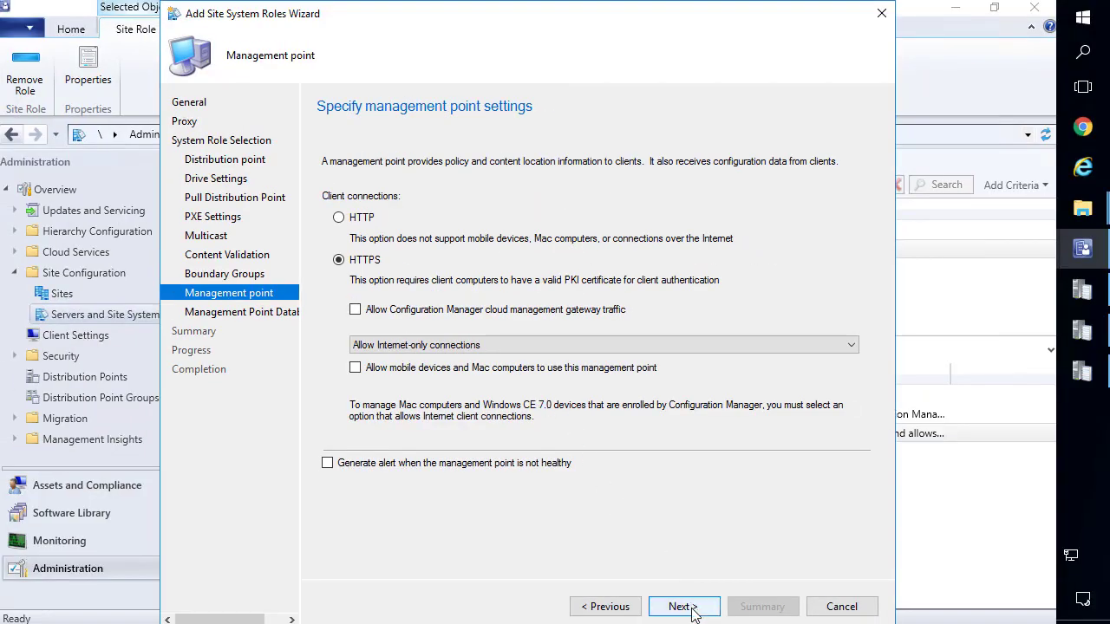
pyautogui.click(683, 607)
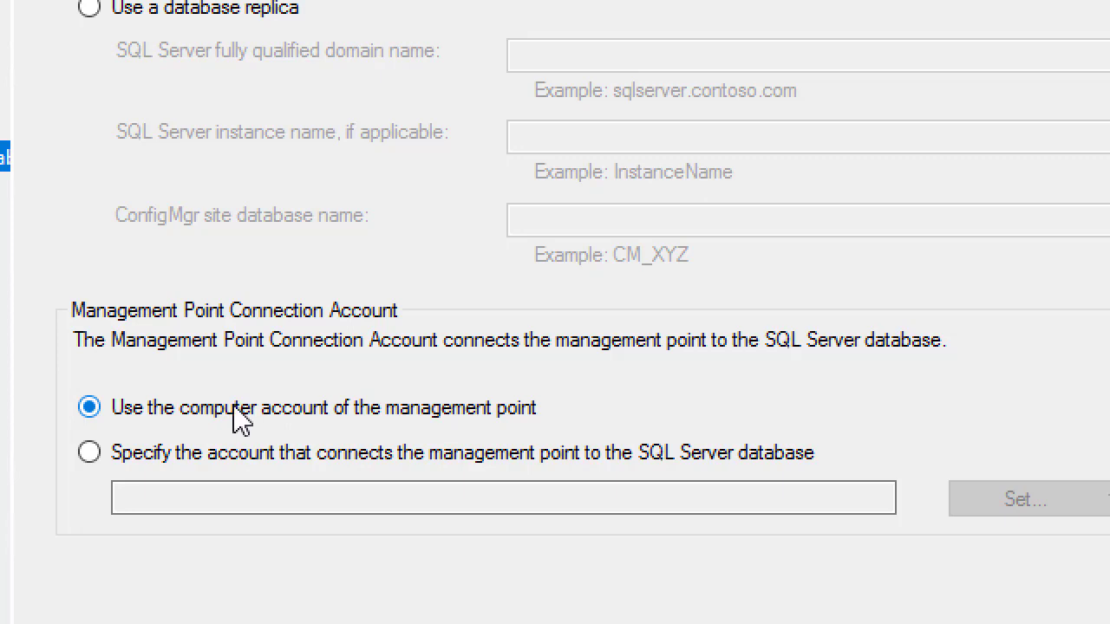
# Keep the computer account for the database connection and finish adding the roles.
pyautogui.click(305, 473)
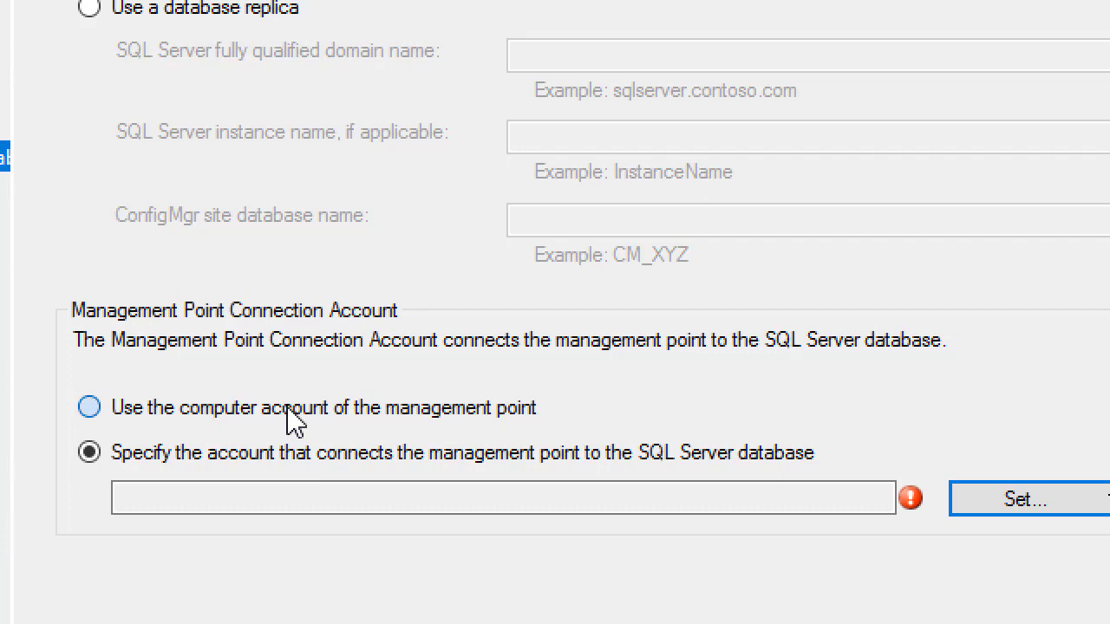
pyautogui.click(295, 424)
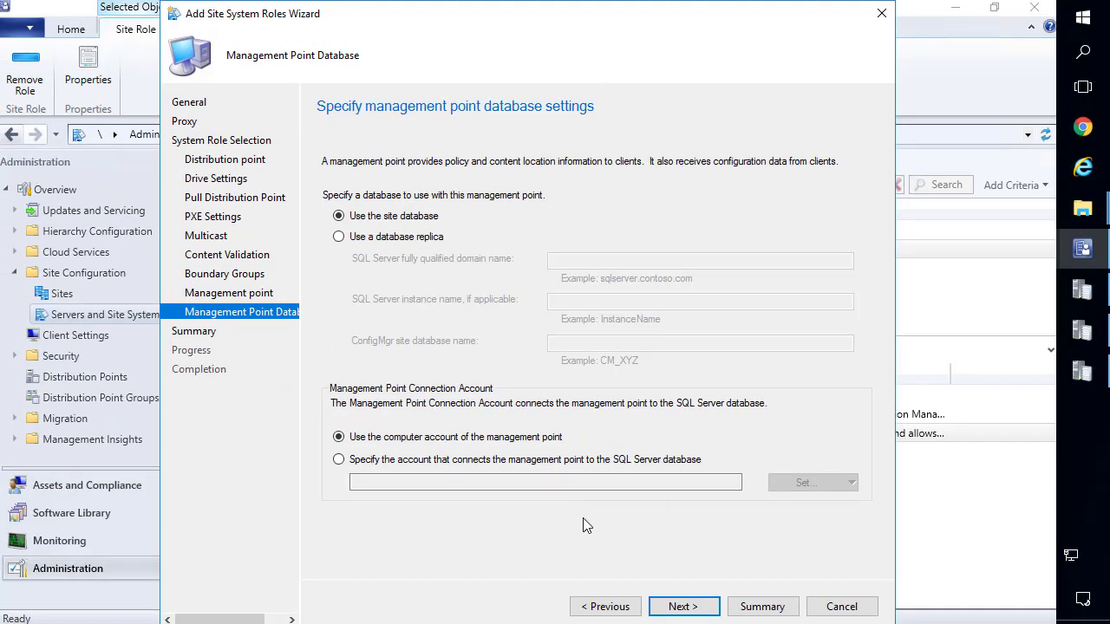
pyautogui.click(695, 606)
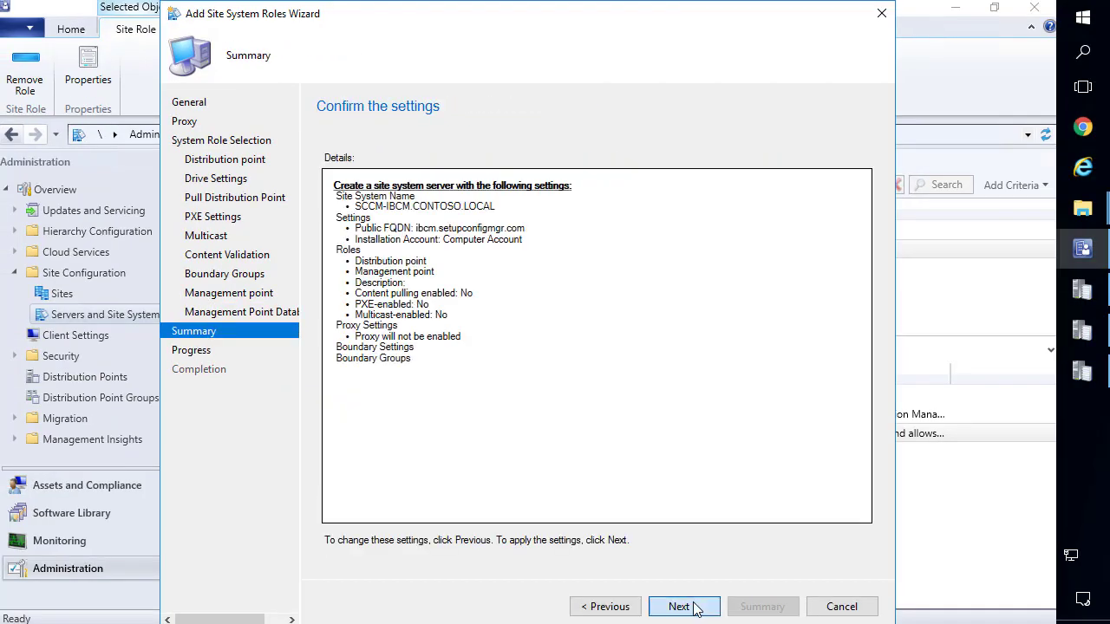
pyautogui.click(695, 605)
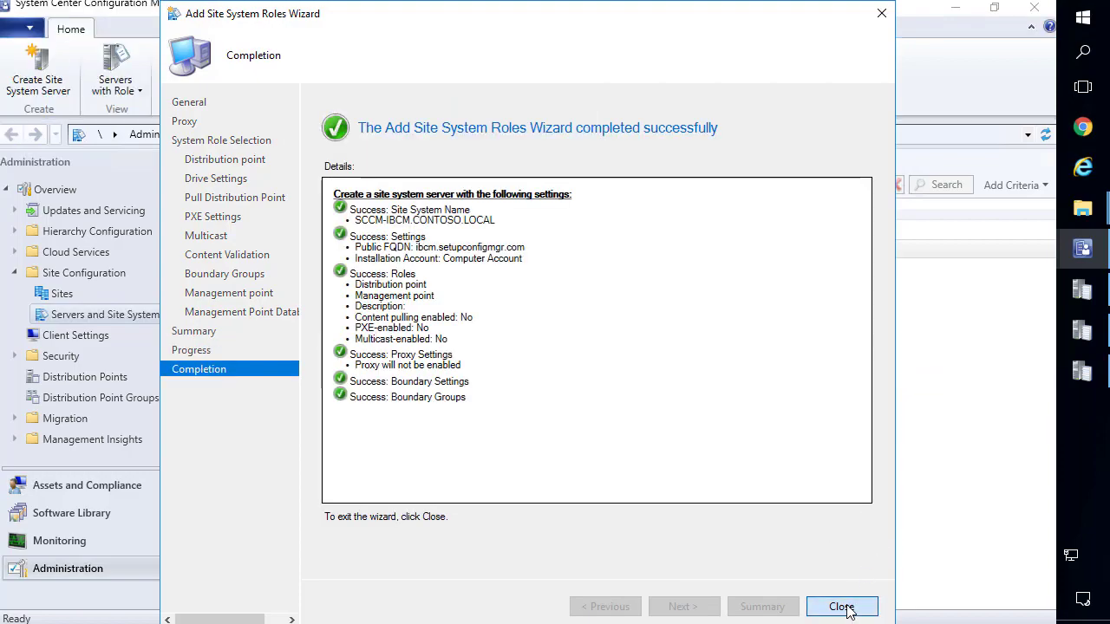
pyautogui.click(841, 606)
pyautogui.click(1083, 290)
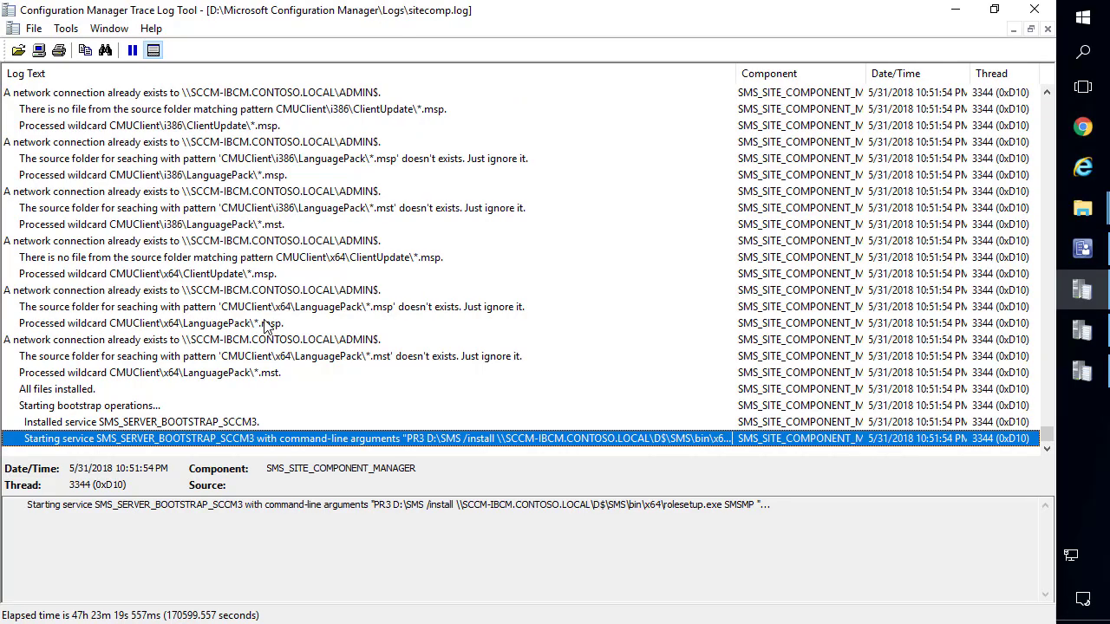
# Open MPSetup.log in CMTrace and confirm the mp.msi installation returned code 0.
pyautogui.moveTo(772, 508); pyautogui.dragTo(670, 511)
pyautogui.moveTo(1097, 223)
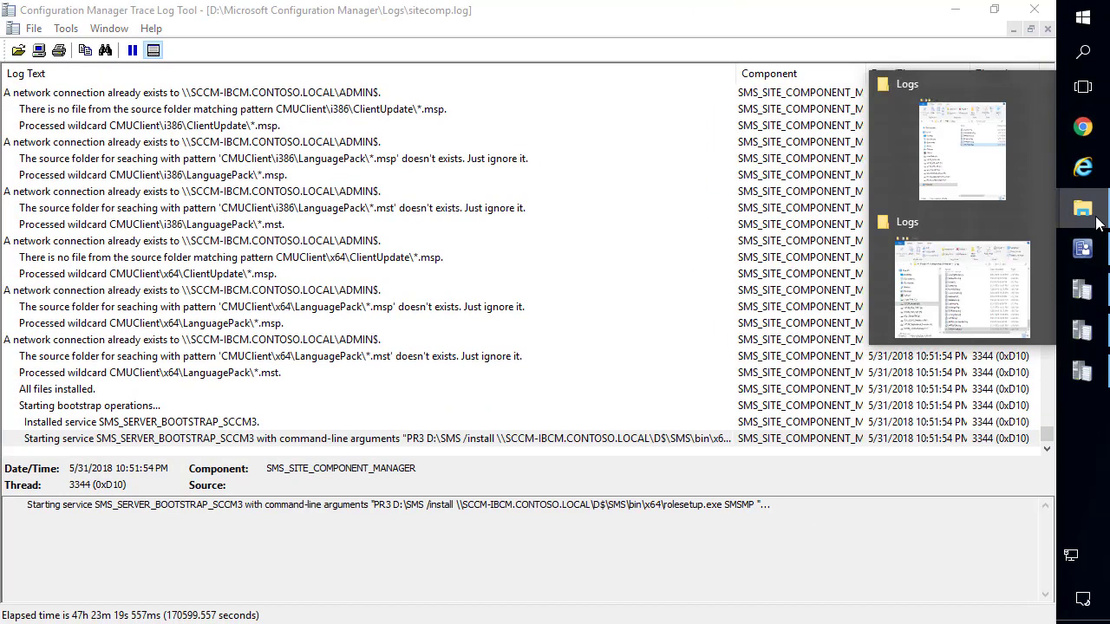
pyautogui.click(998, 147)
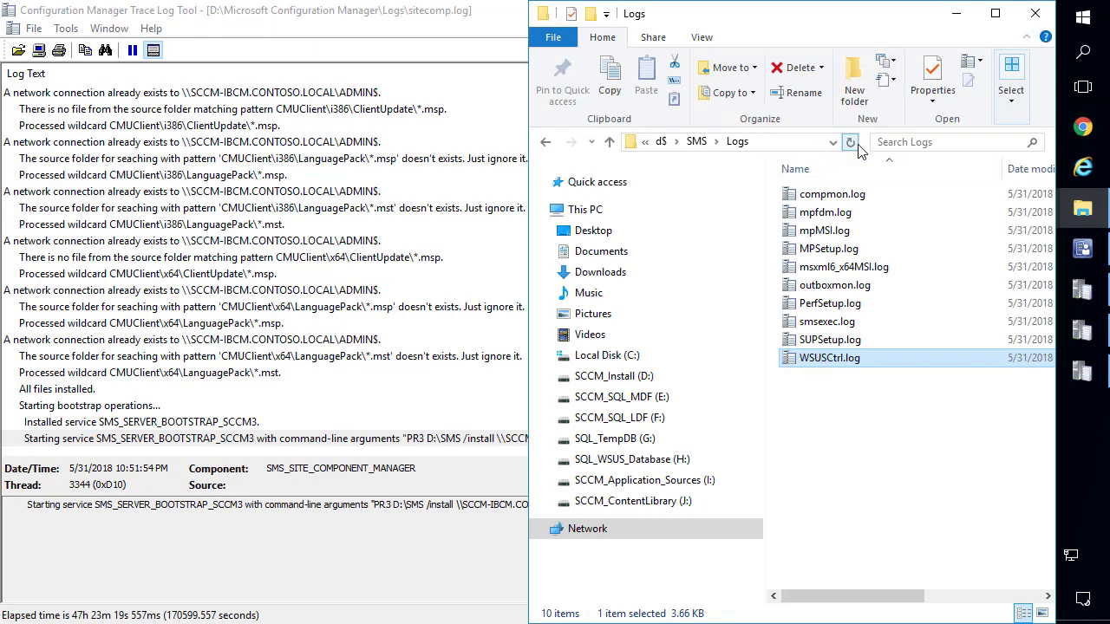
pyautogui.doubleClick(826, 249)
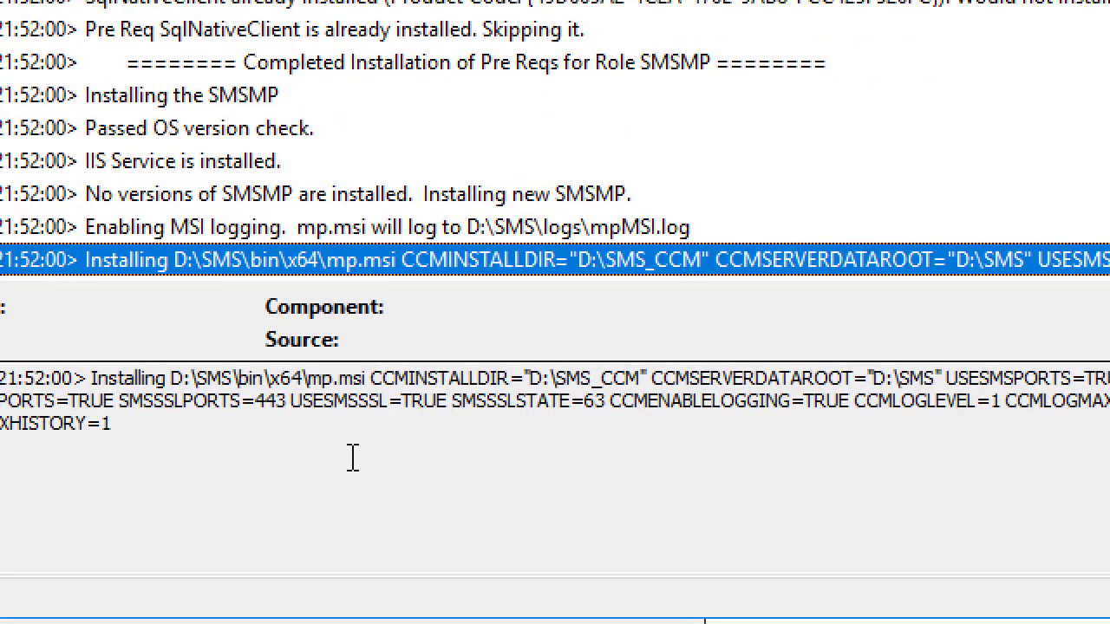
pyautogui.moveTo(308, 487); pyautogui.dragTo(178, 436)
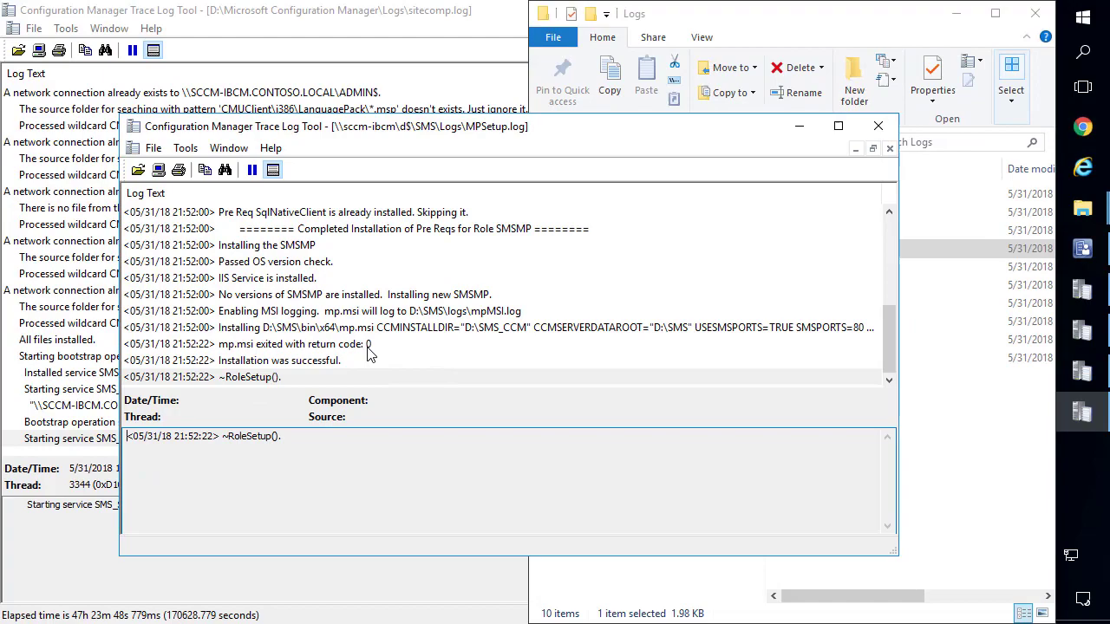
pyautogui.click(364, 344)
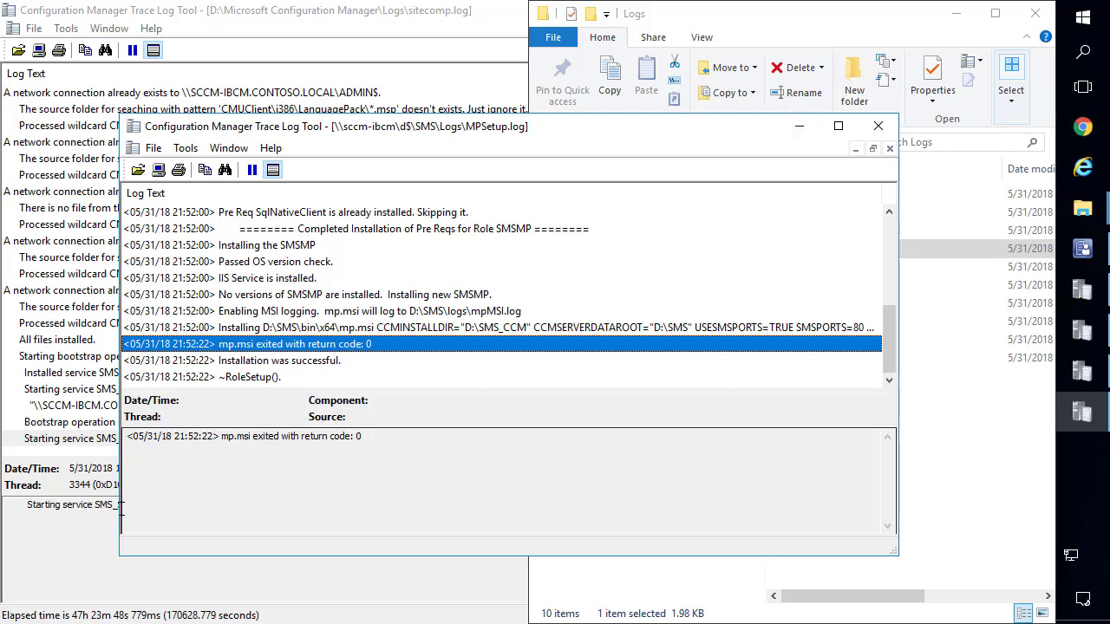
pyautogui.moveTo(489, 130); pyautogui.dragTo(691, 104)
pyautogui.moveTo(114, 555); pyautogui.dragTo(119, 555)
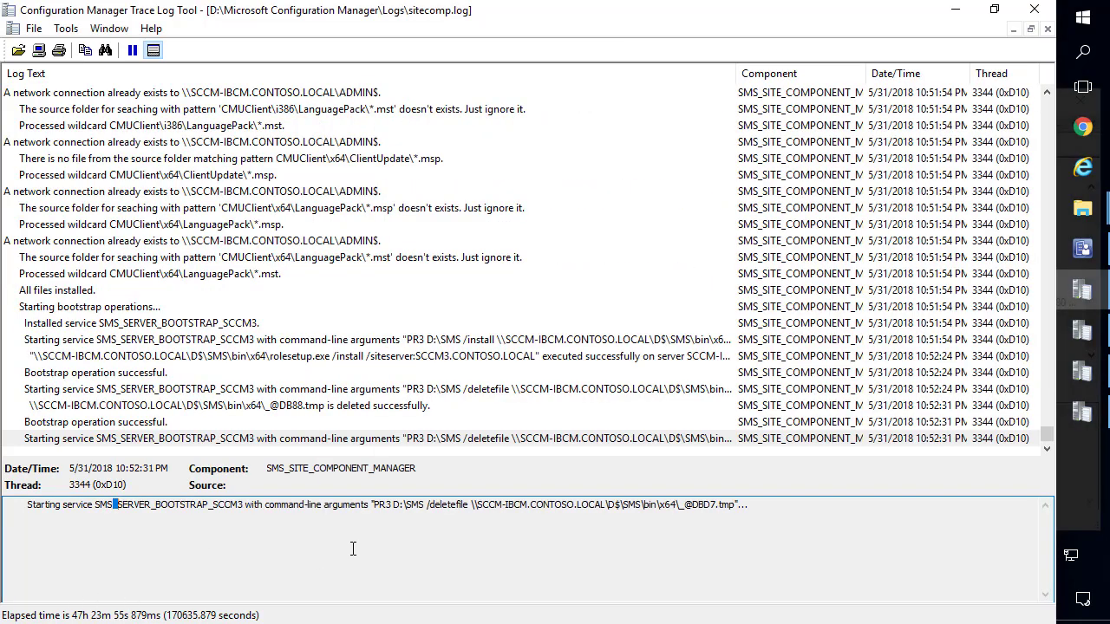
pyautogui.tripleClick(545, 504)
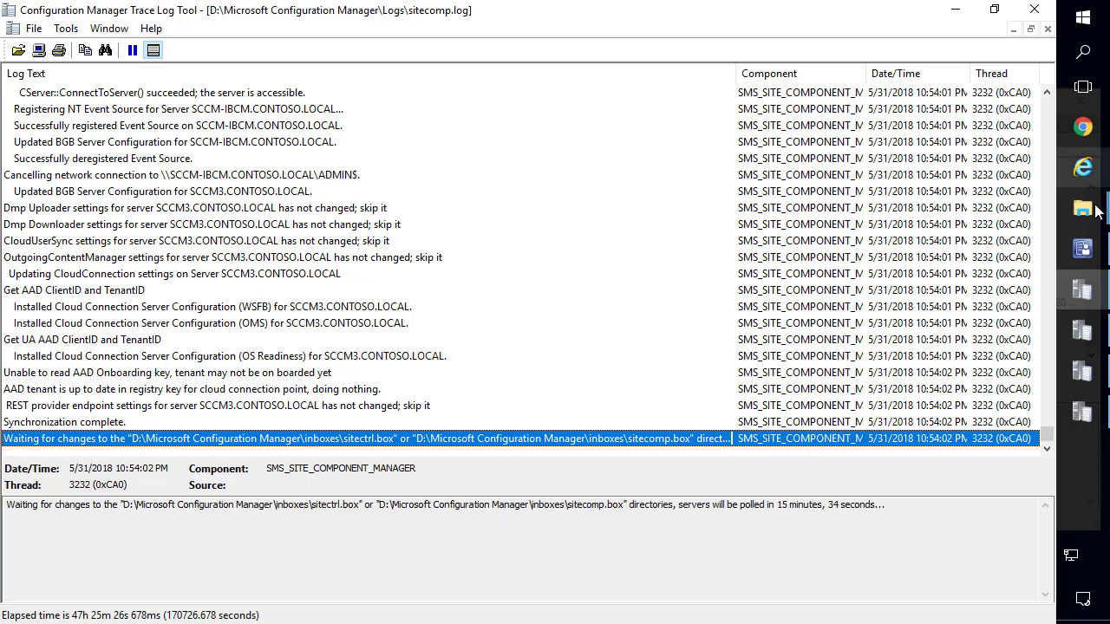
# Open mpcontrol.log maximised and confirm the port 443 availability check succeeded.
pyautogui.click(1082, 209)
pyautogui.click(1002, 157)
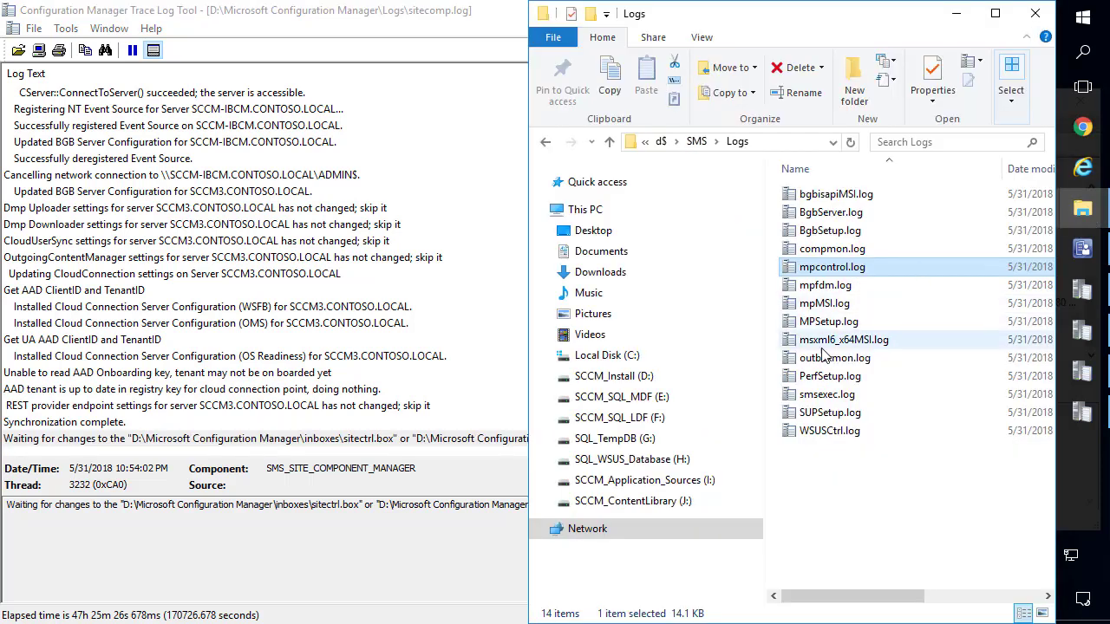
pyautogui.doubleClick(843, 270)
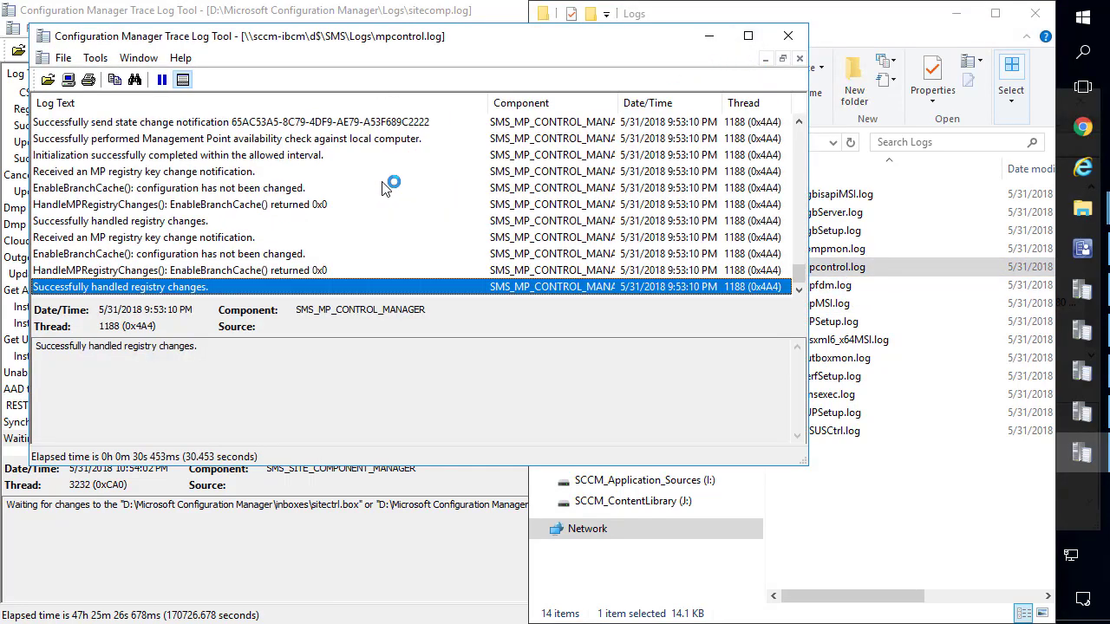
pyautogui.click(233, 207)
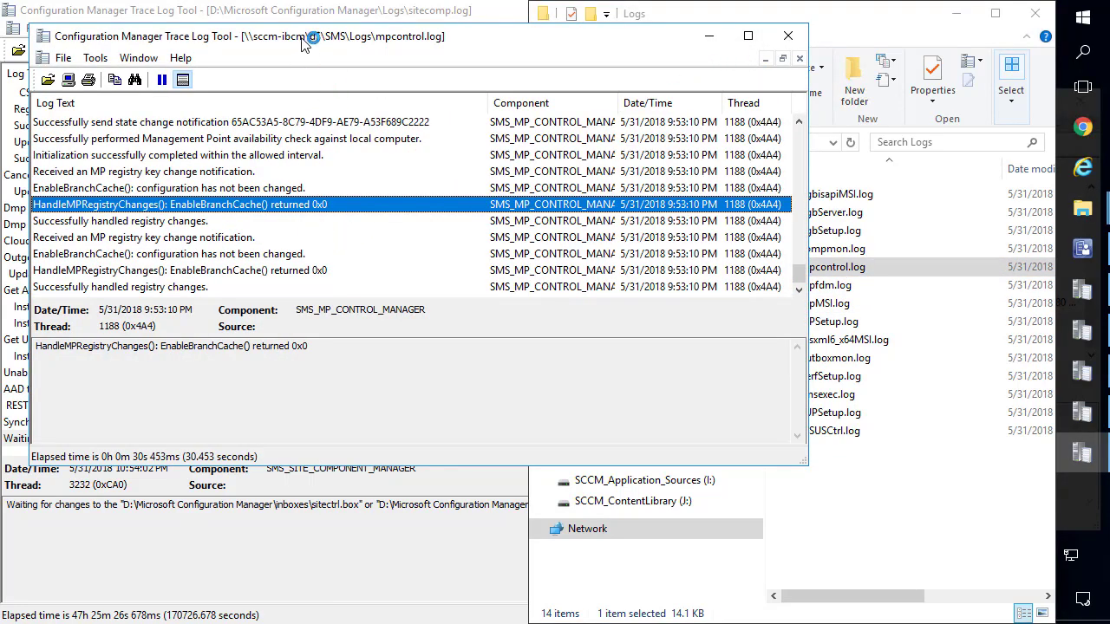
pyautogui.doubleClick(306, 36)
pyautogui.click(231, 161)
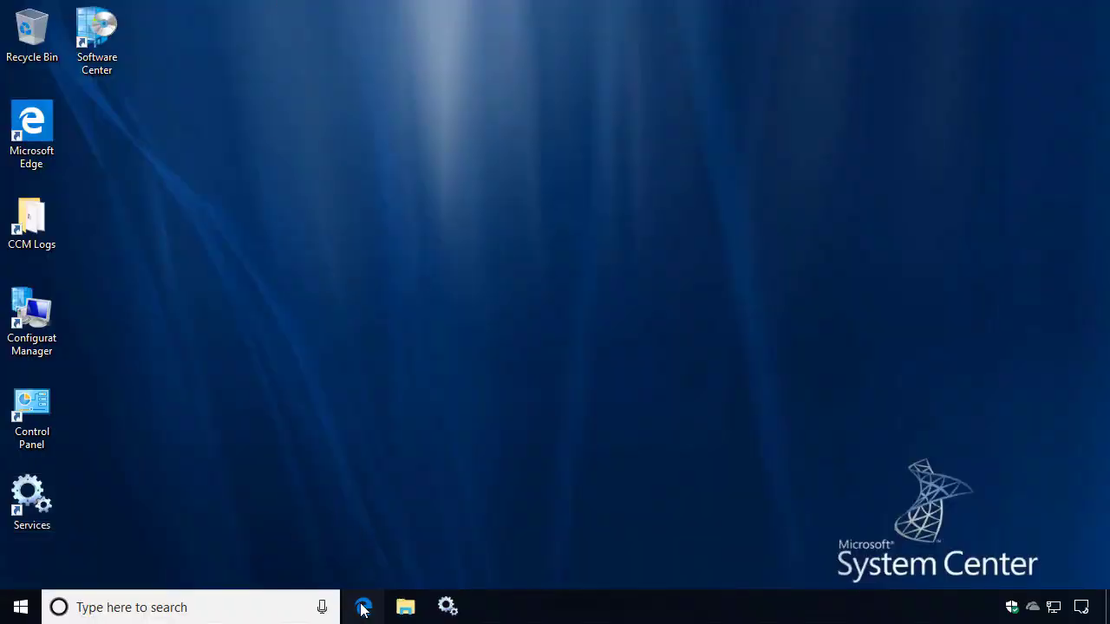
pyautogui.click(363, 607)
pyautogui.click(408, 76)
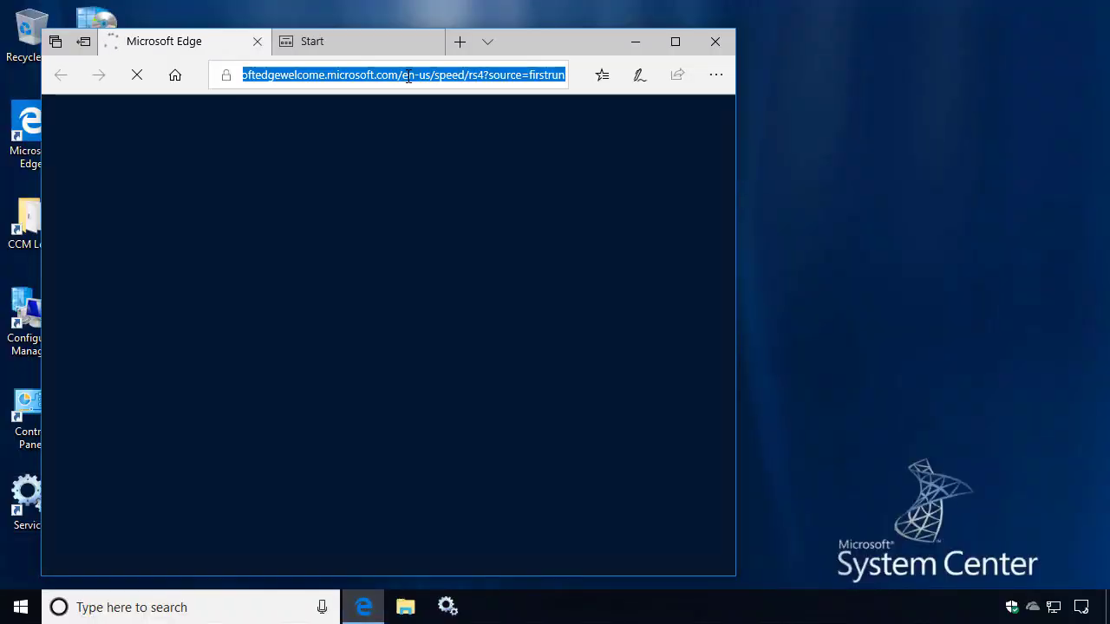
pyautogui.write('https:/')
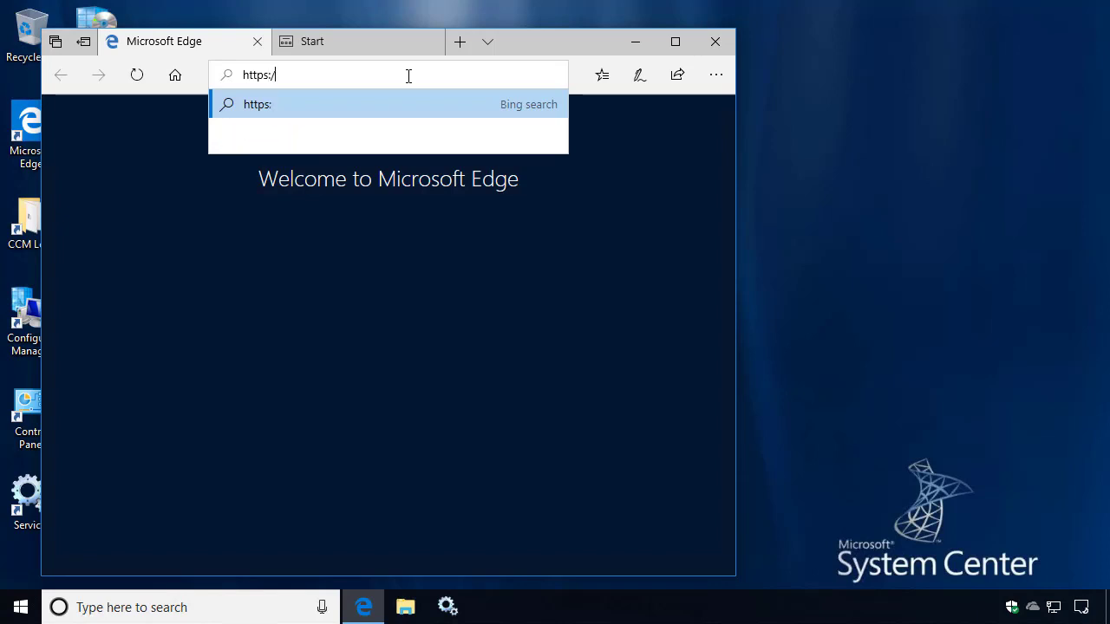
pyautogui.write('/ibcm')
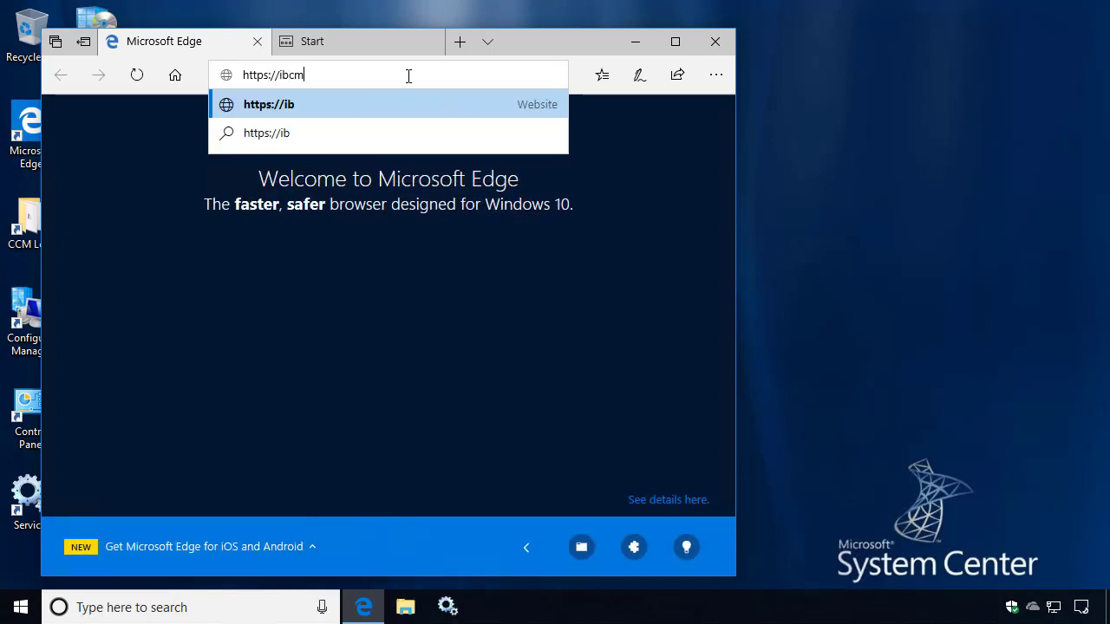
pyautogui.write('.setup')
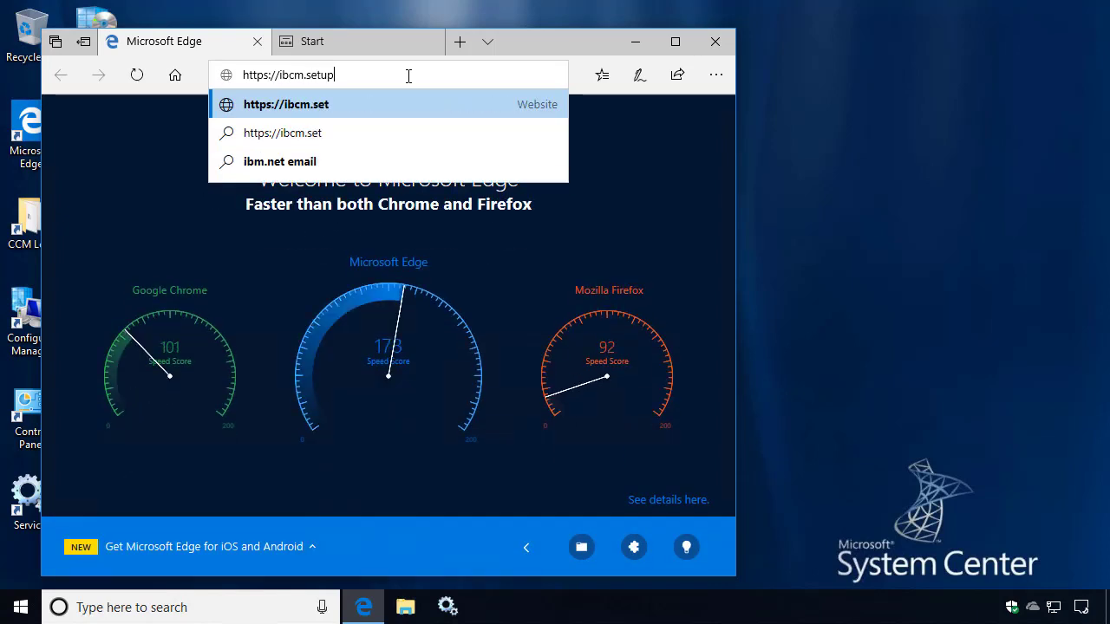
pyautogui.write('configr')
pyautogui.press('BackSpace')
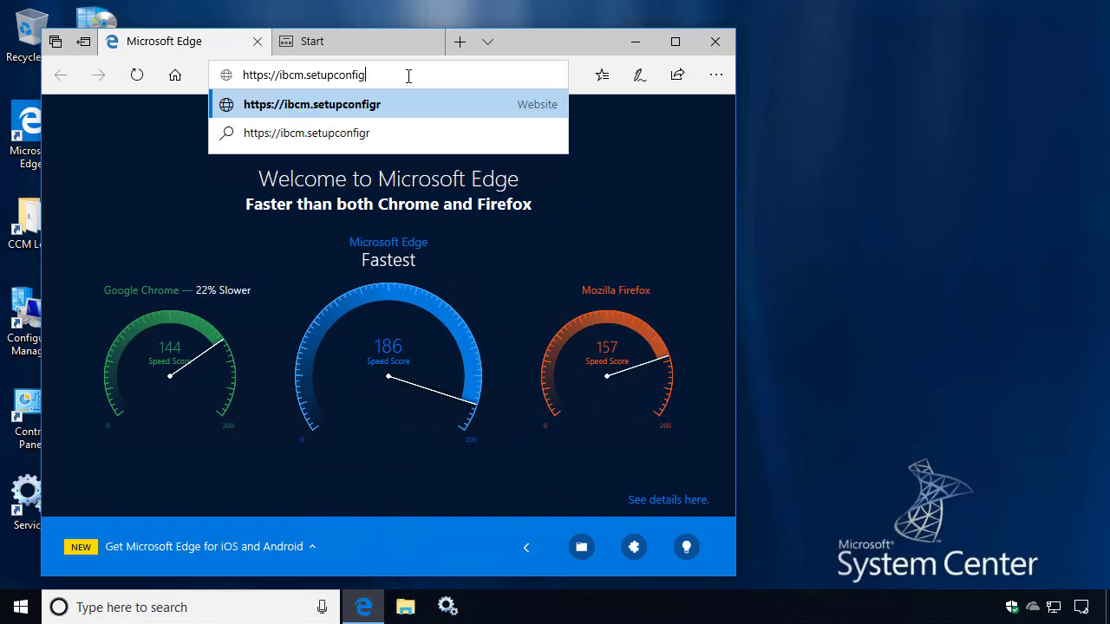
pyautogui.write('mgr.com')
pyautogui.press('Return')
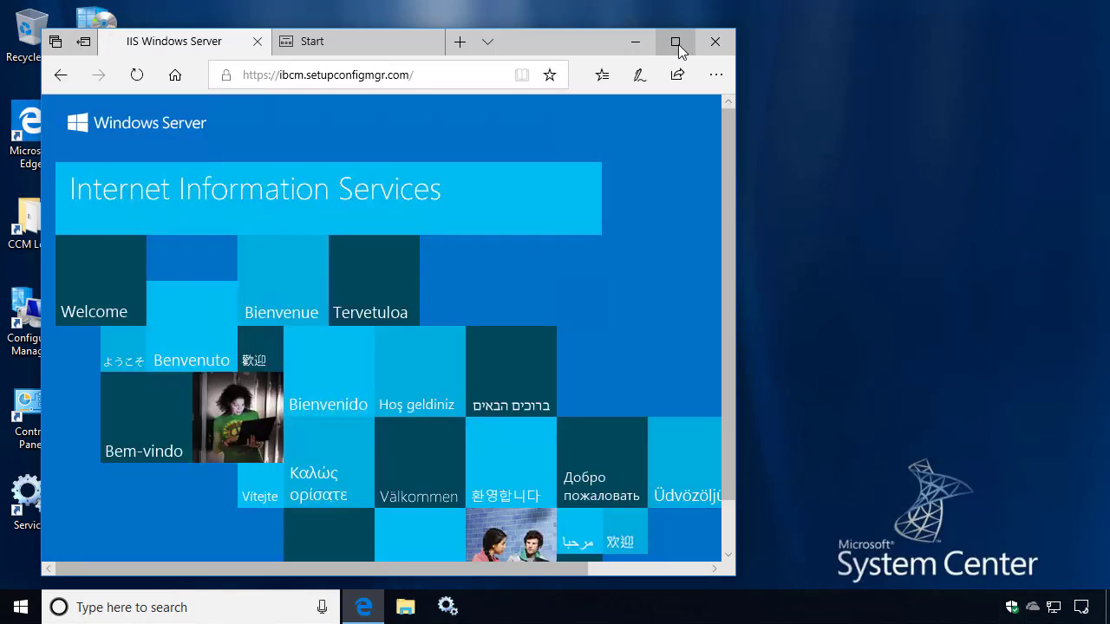
pyautogui.click(675, 41)
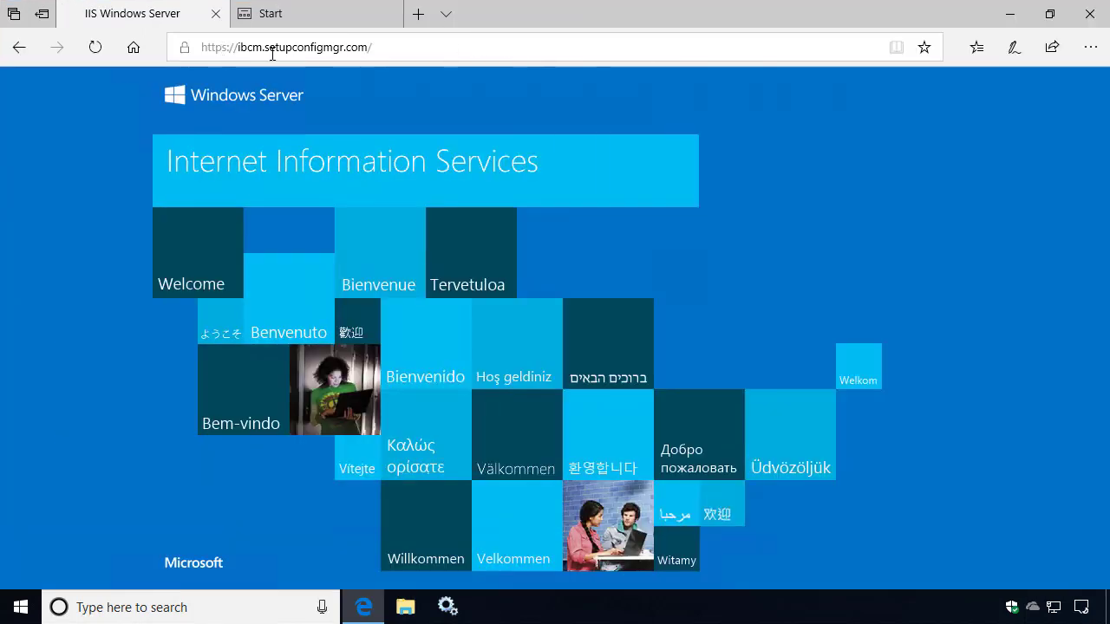
pyautogui.click(184, 48)
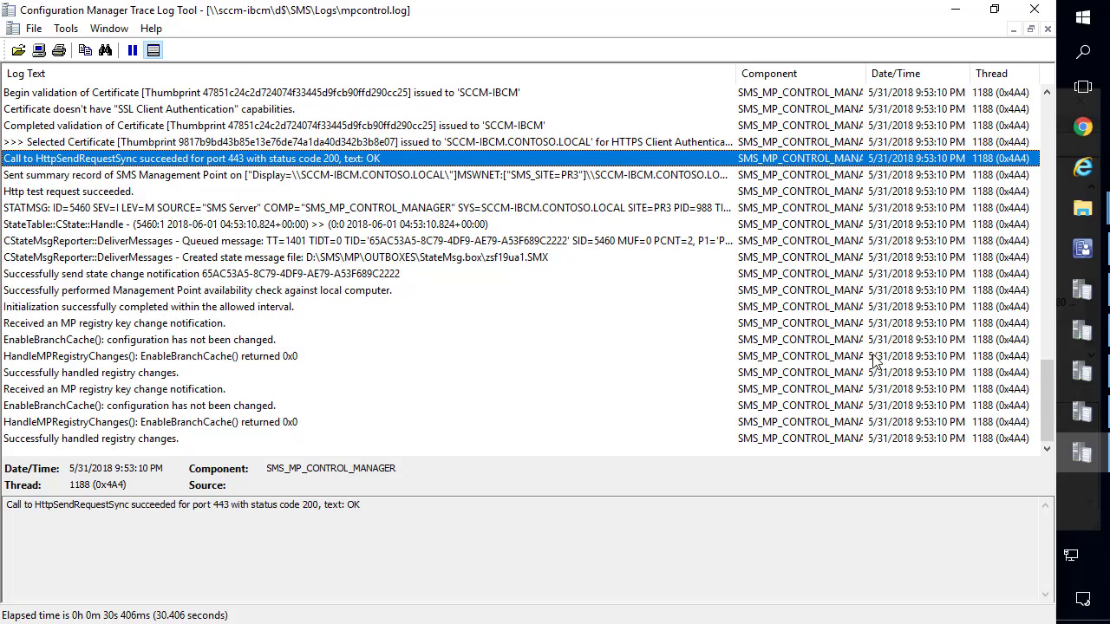
# Bring MPSetup.log, sitecomp.log, WSUSCtrl.log and wsyncmgr.log to the front in turn.
pyautogui.click(1082, 414)
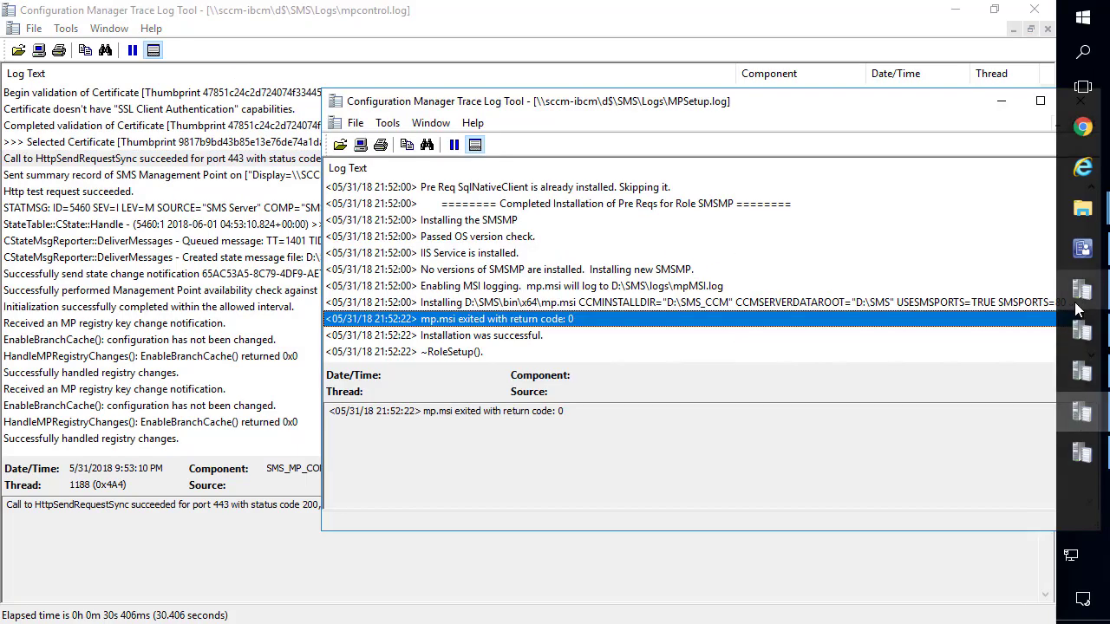
pyautogui.click(1081, 292)
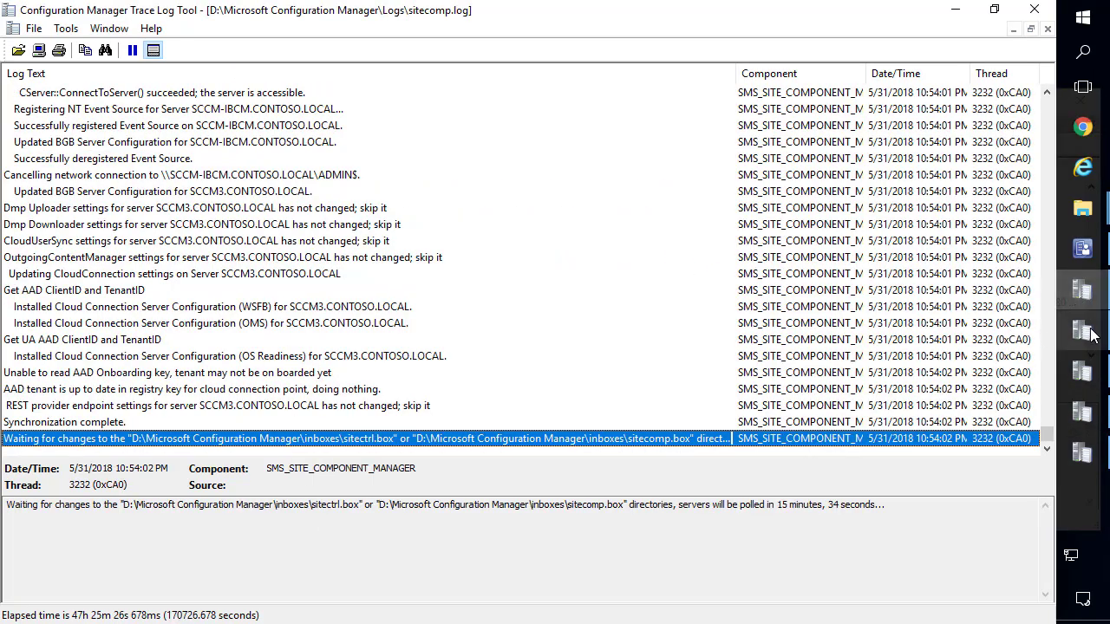
pyautogui.click(1081, 331)
pyautogui.click(1084, 373)
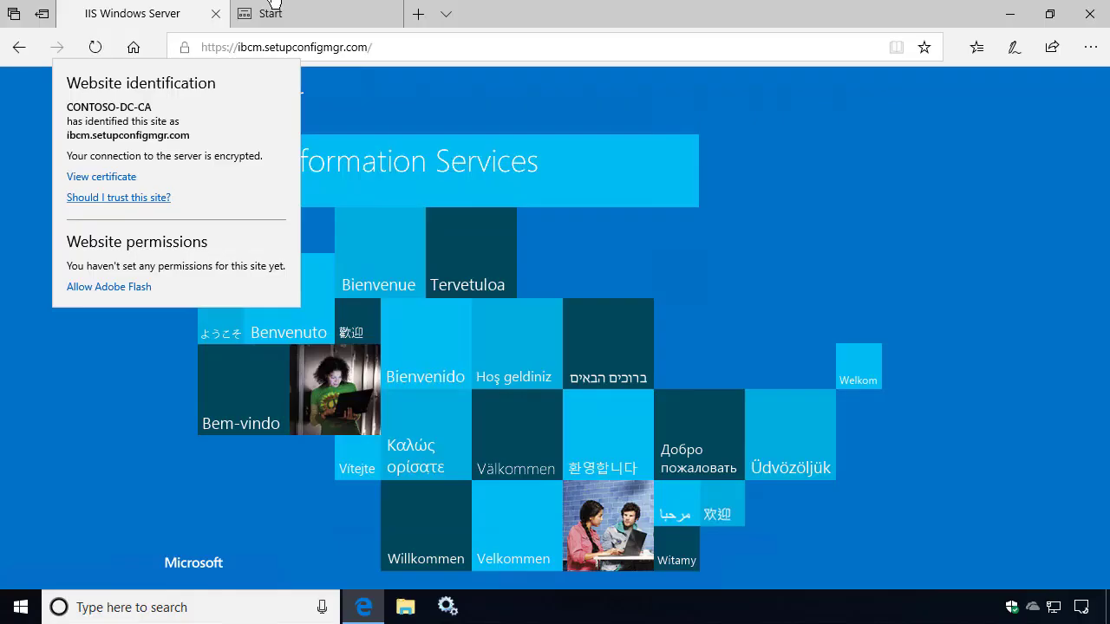
# Show the Network tab of the client's Configuration Manager Properties to check the Internet-based management point.
pyautogui.click(1009, 14)
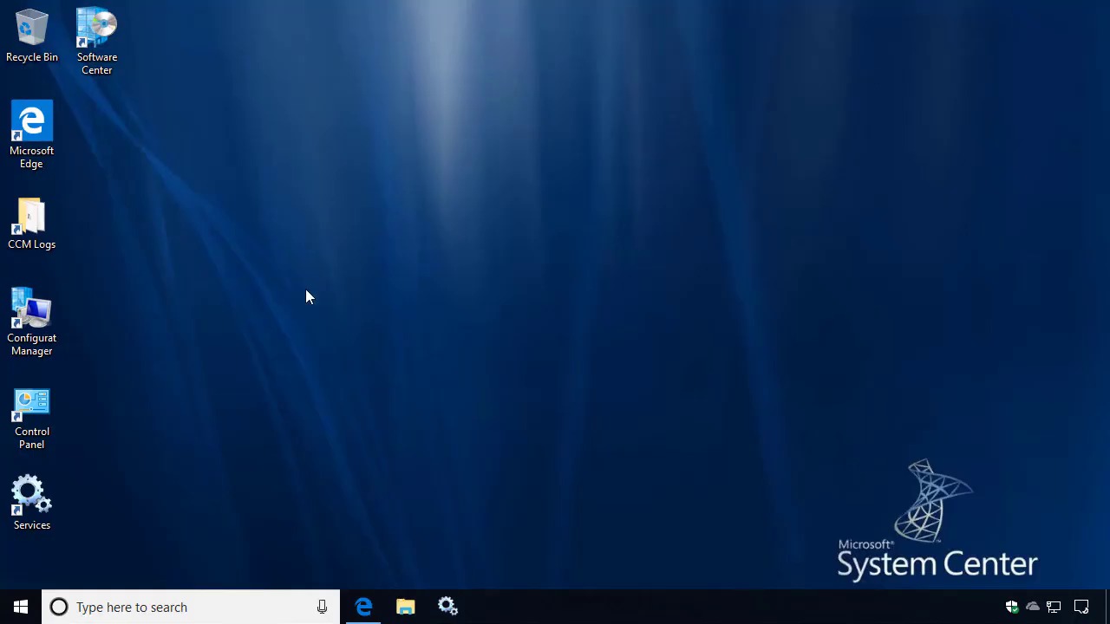
pyautogui.doubleClick(52, 323)
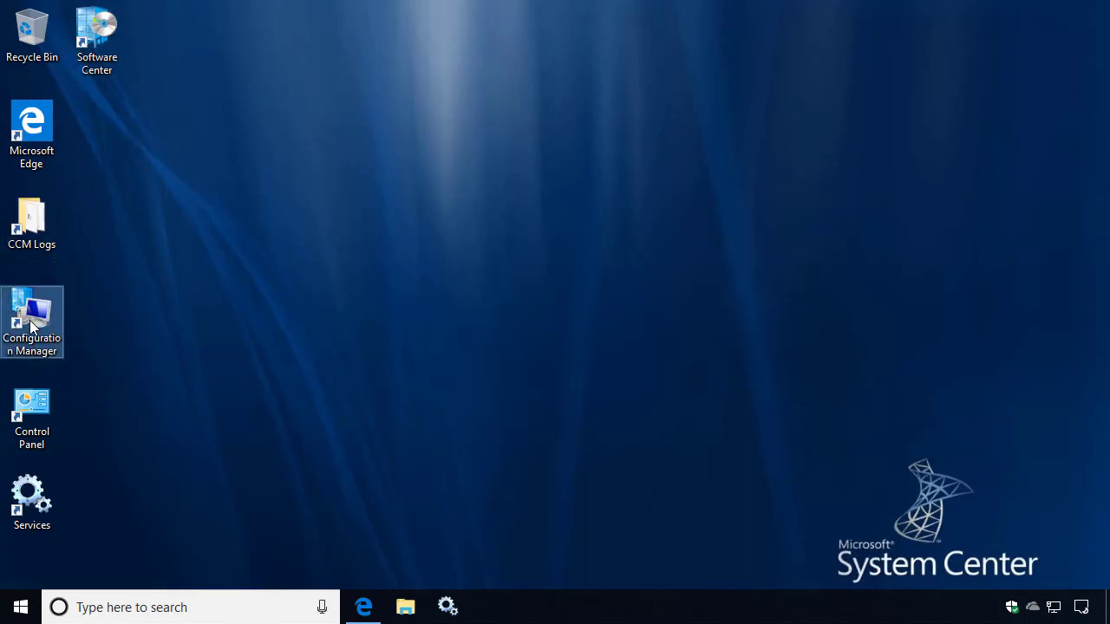
pyautogui.moveTo(309, 99); pyautogui.dragTo(565, 57)
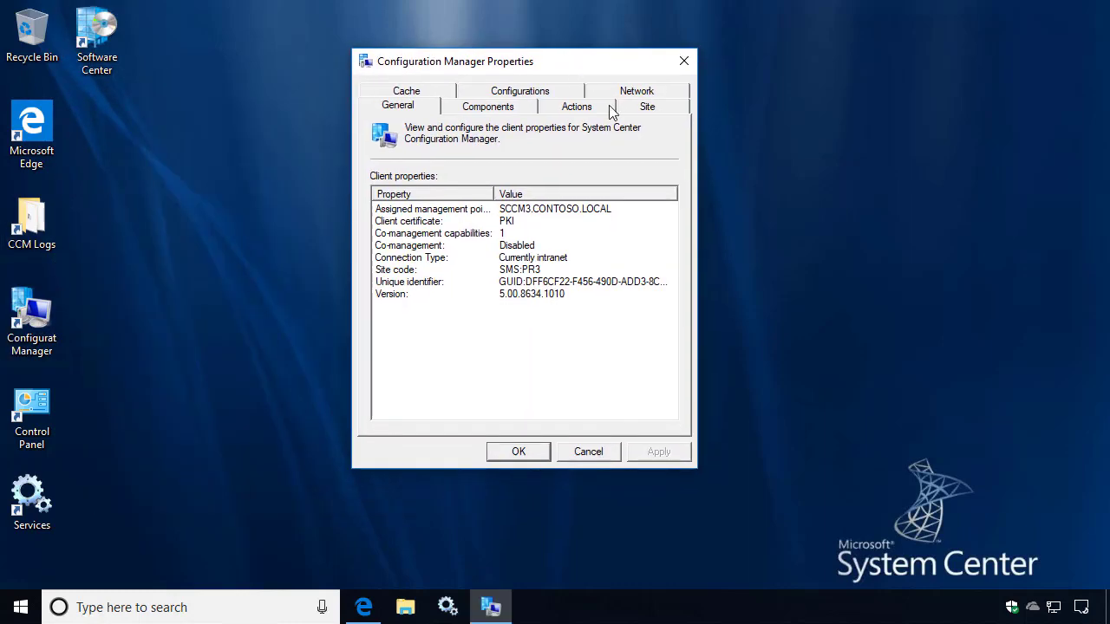
pyautogui.click(637, 92)
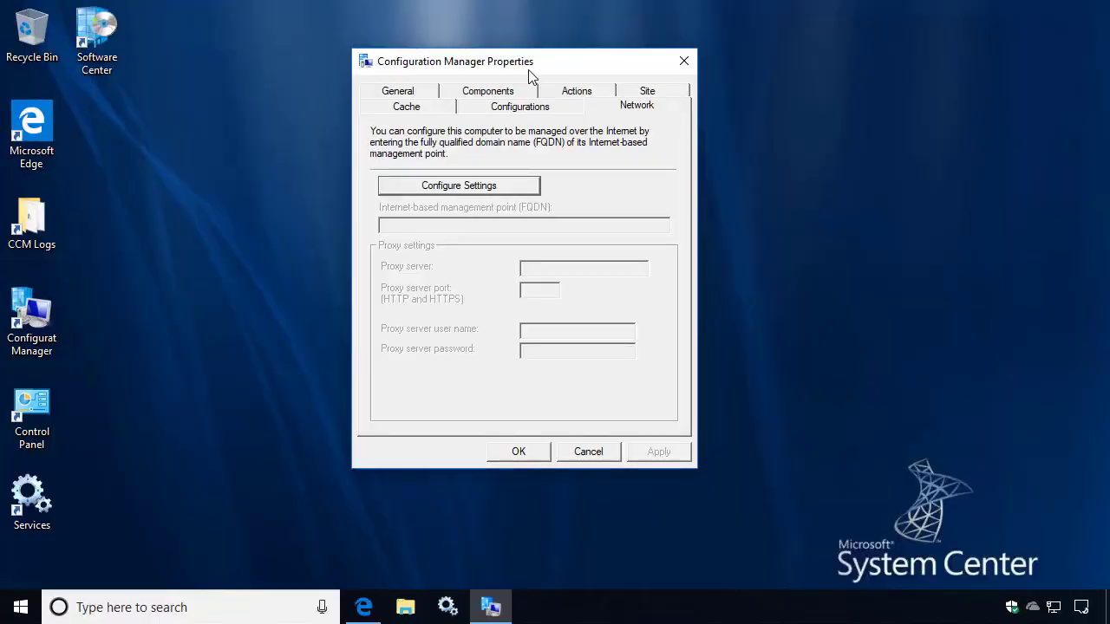
pyautogui.moveTo(528, 70); pyautogui.dragTo(893, 40)
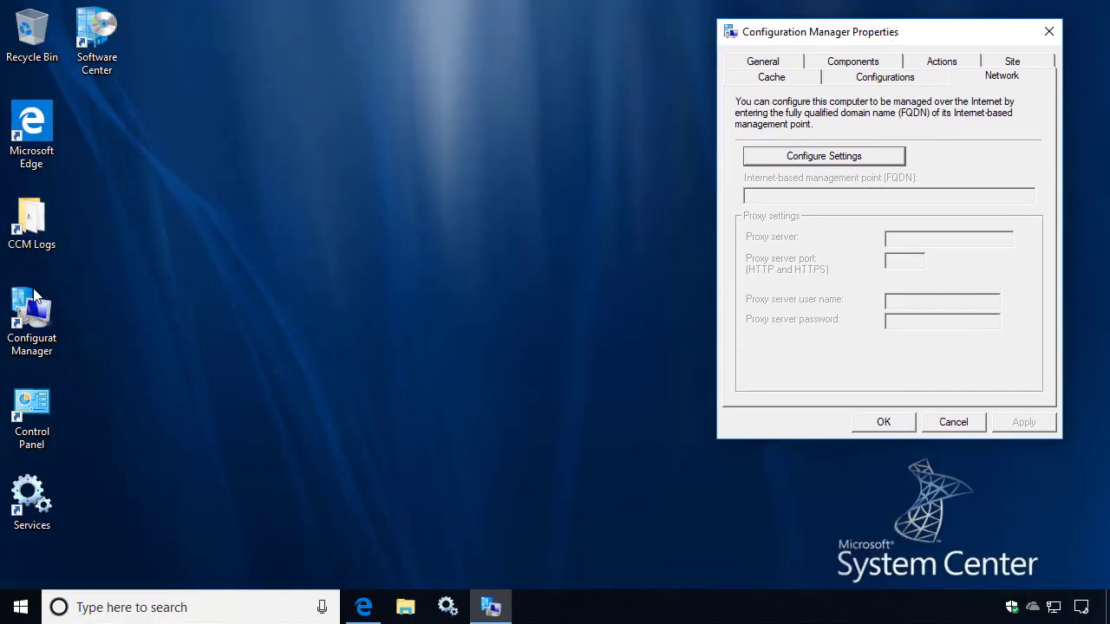
# Open PolicyAgent.log from the client's CCM Logs folder in the trace viewer.
pyautogui.click(37, 227)
pyautogui.doubleClick(36, 228)
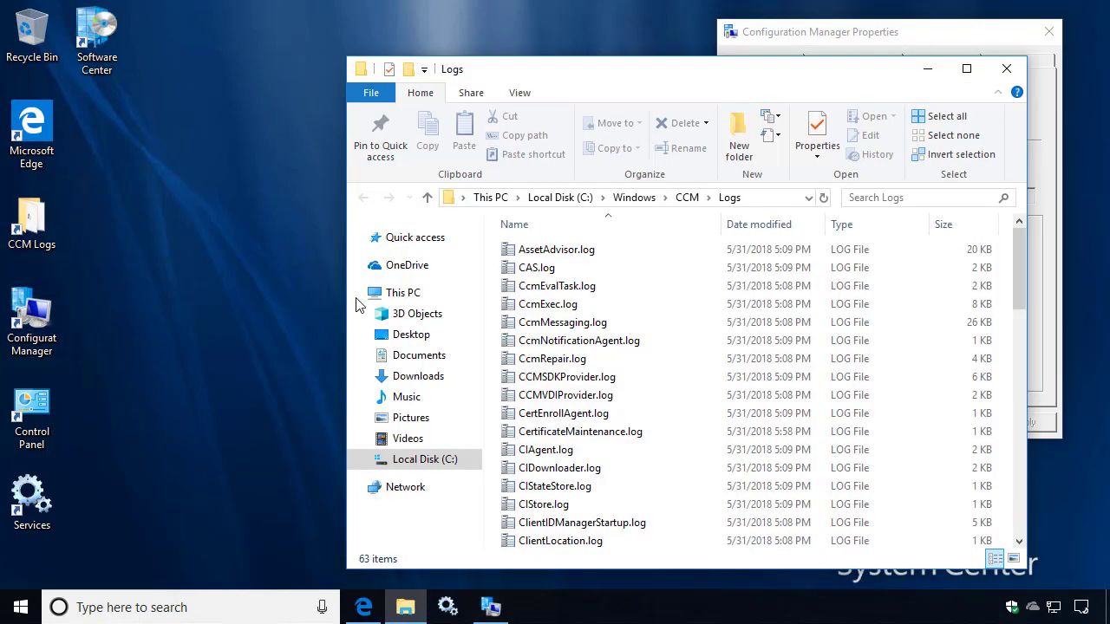
pyautogui.click(548, 305)
pyautogui.press('p')
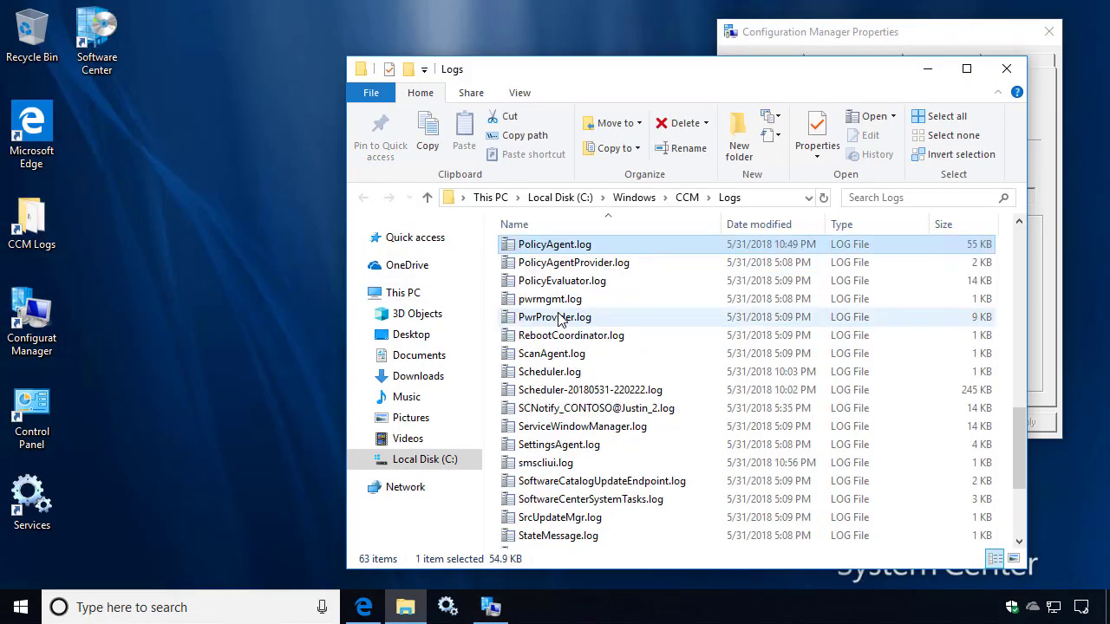
pyautogui.press('Return')
# Run the Machine Policy Retrieval & Evaluation Cycle from the client's Actions tab.
pyautogui.click(834, 50)
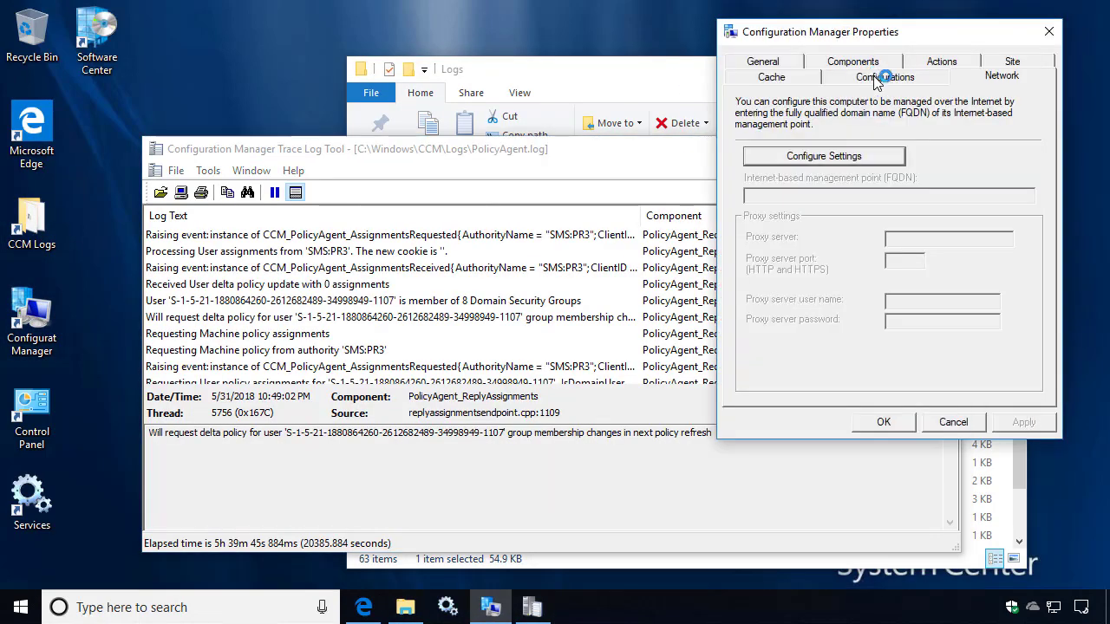
pyautogui.click(944, 62)
pyautogui.click(865, 222)
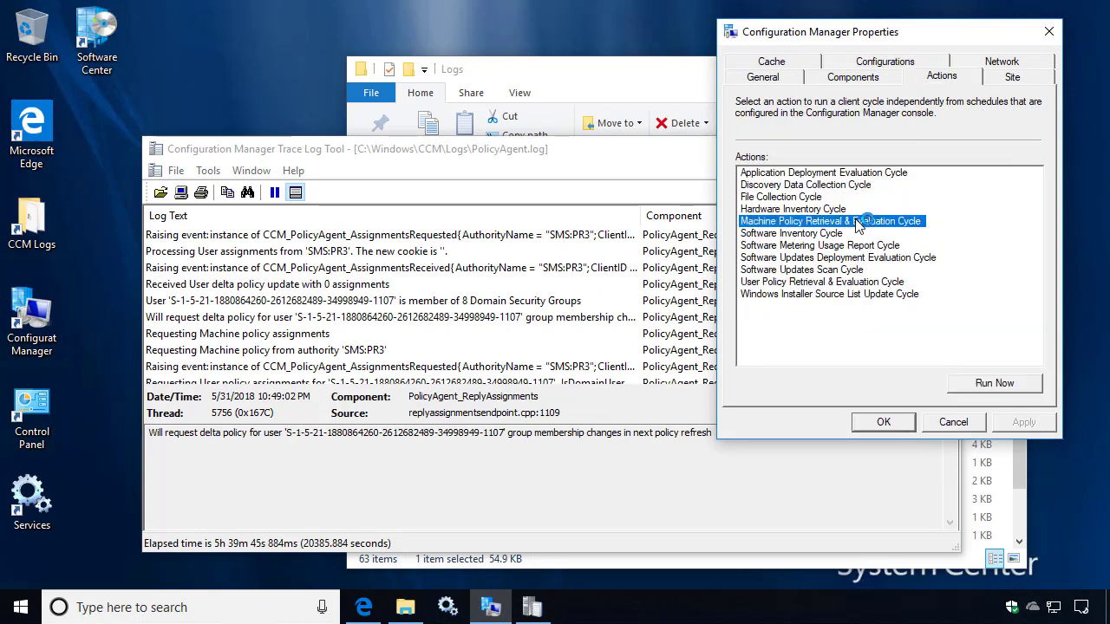
pyautogui.click(972, 383)
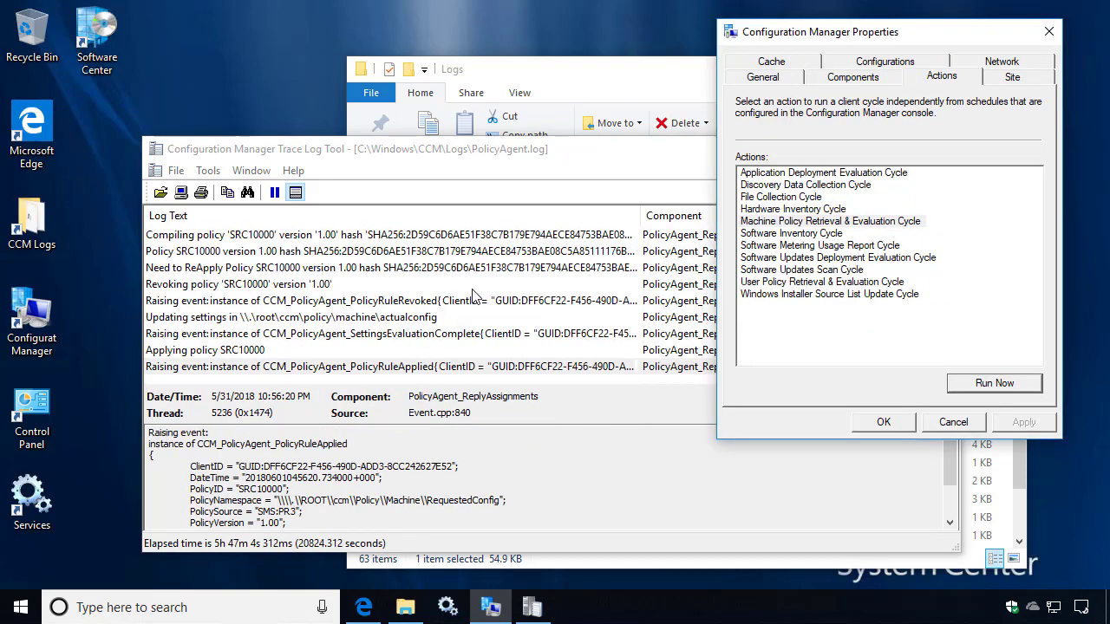
pyautogui.click(1051, 35)
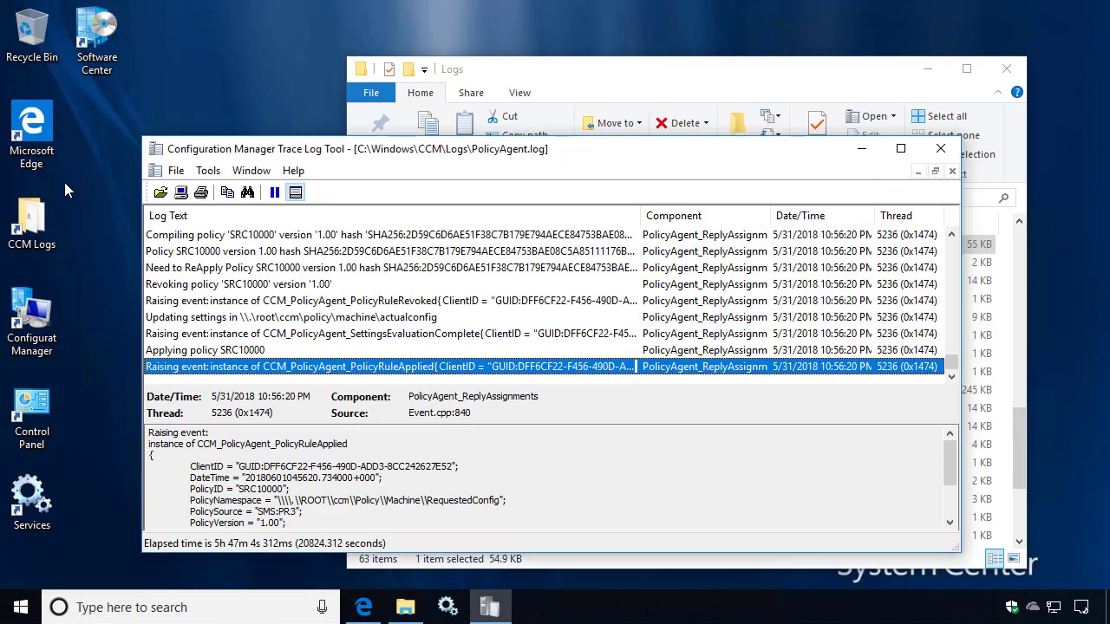
# Recheck the client's Network settings in Configuration Manager Properties, then close the dialog.
pyautogui.doubleClick(36, 343)
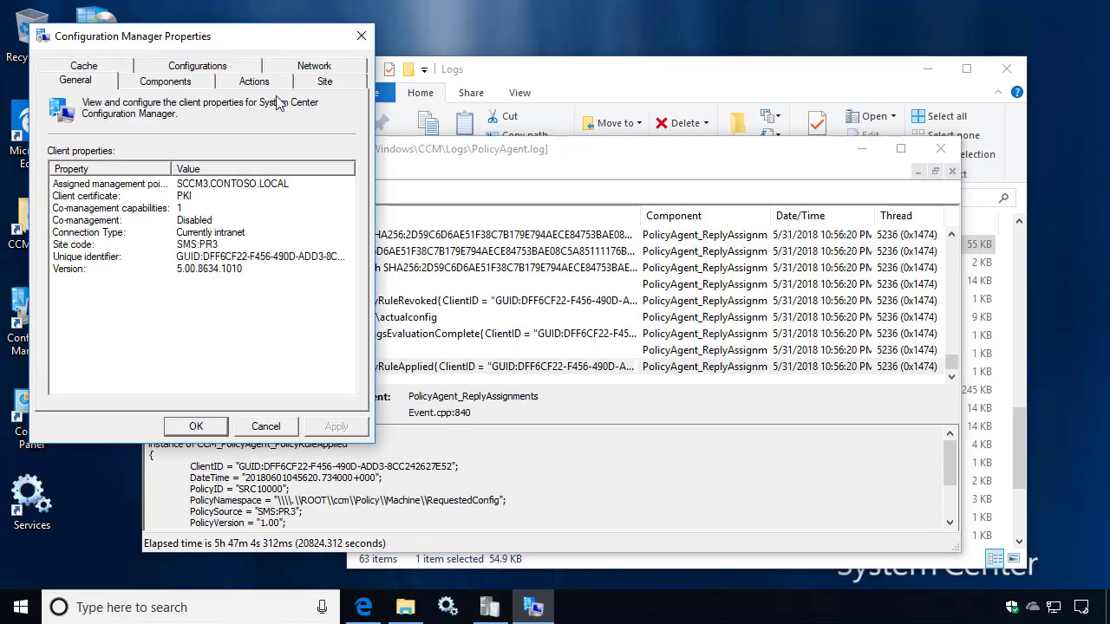
pyautogui.click(316, 68)
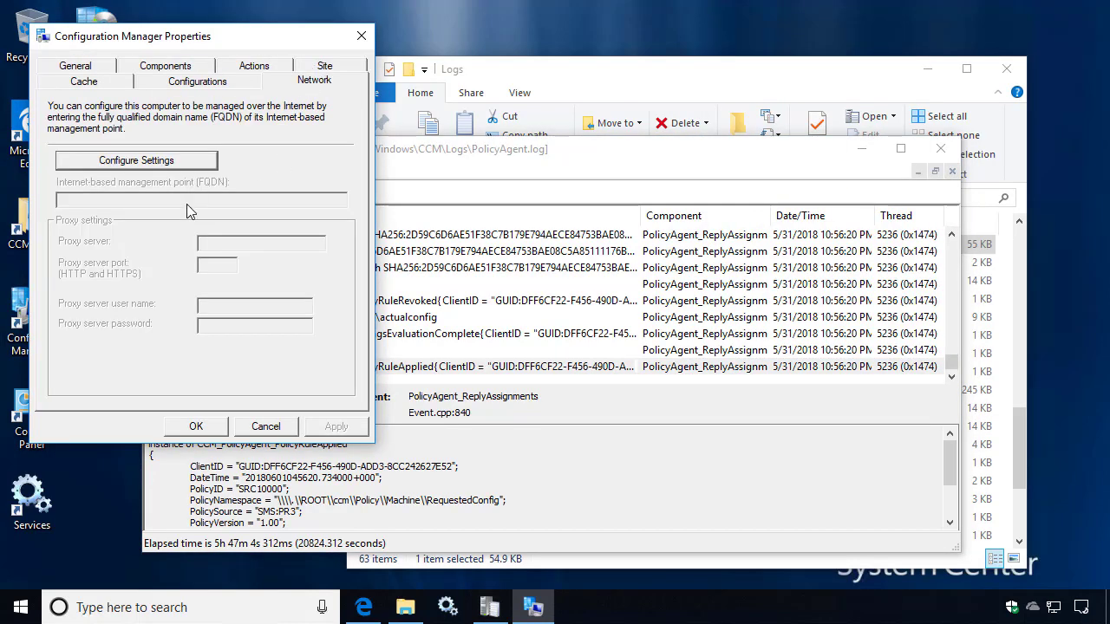
pyautogui.click(362, 35)
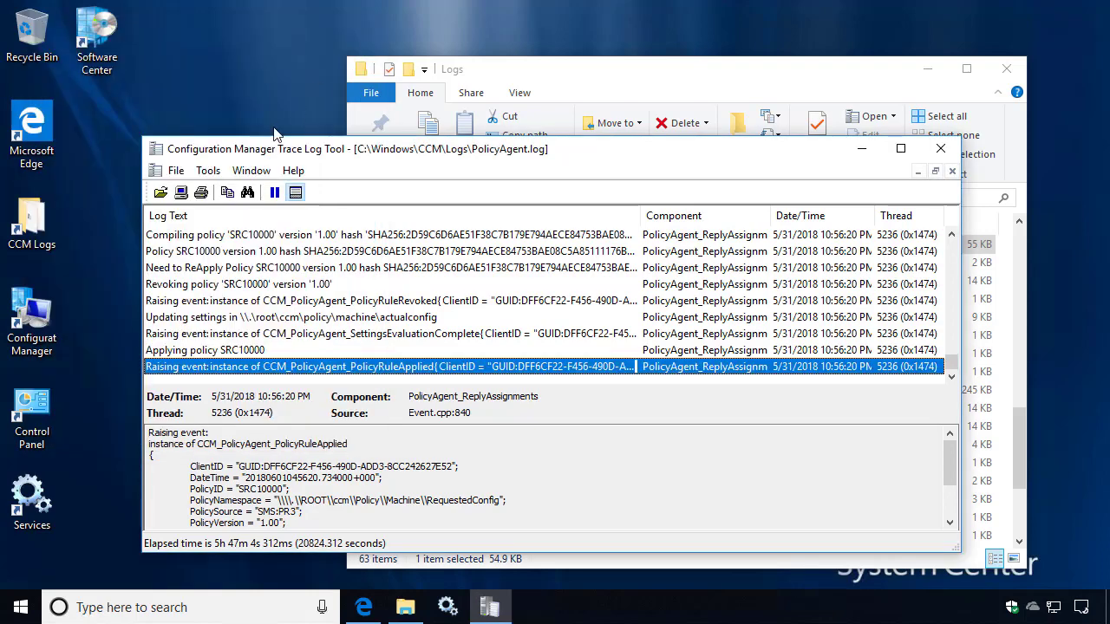
pyautogui.doubleClick(35, 494)
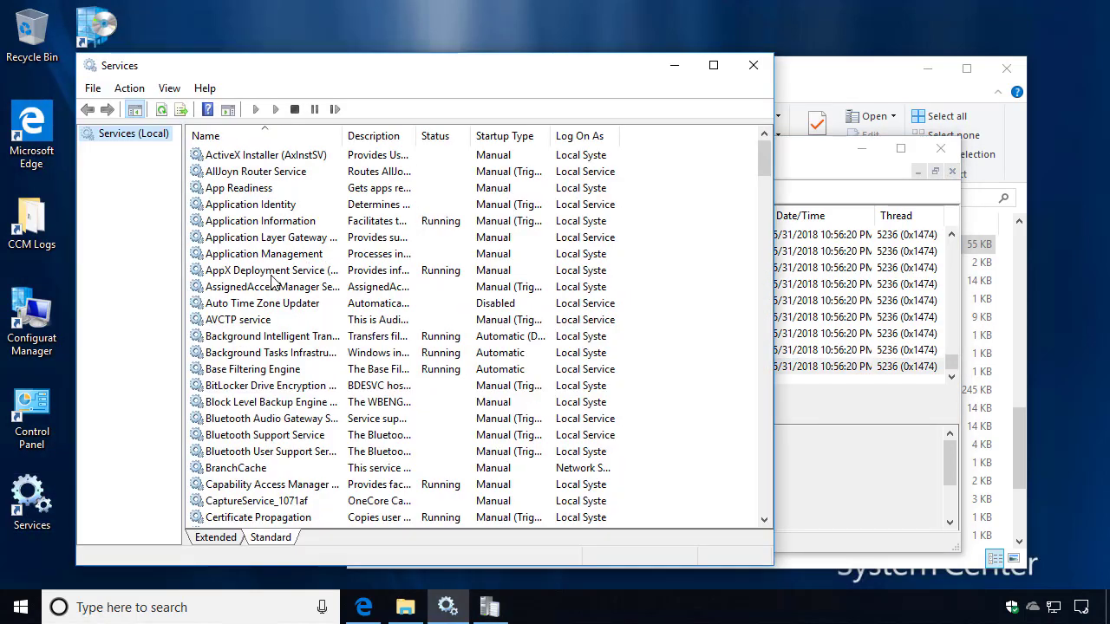
# Restart the SMS Agent Host service, located by typing 'sms' in the services list.
pyautogui.click(271, 275)
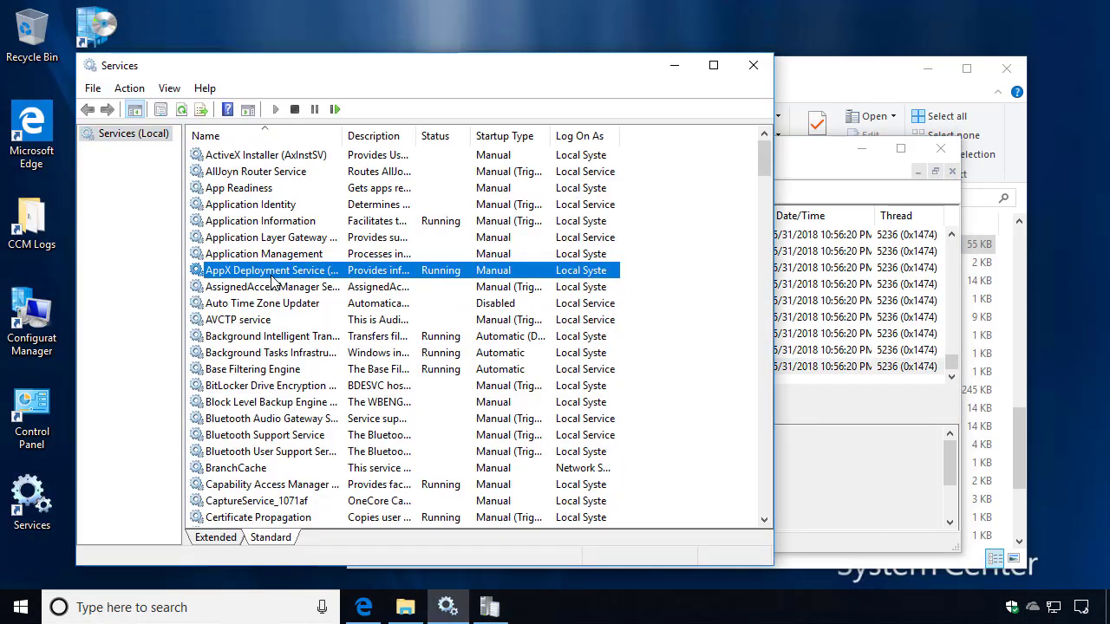
pyautogui.write('sms')
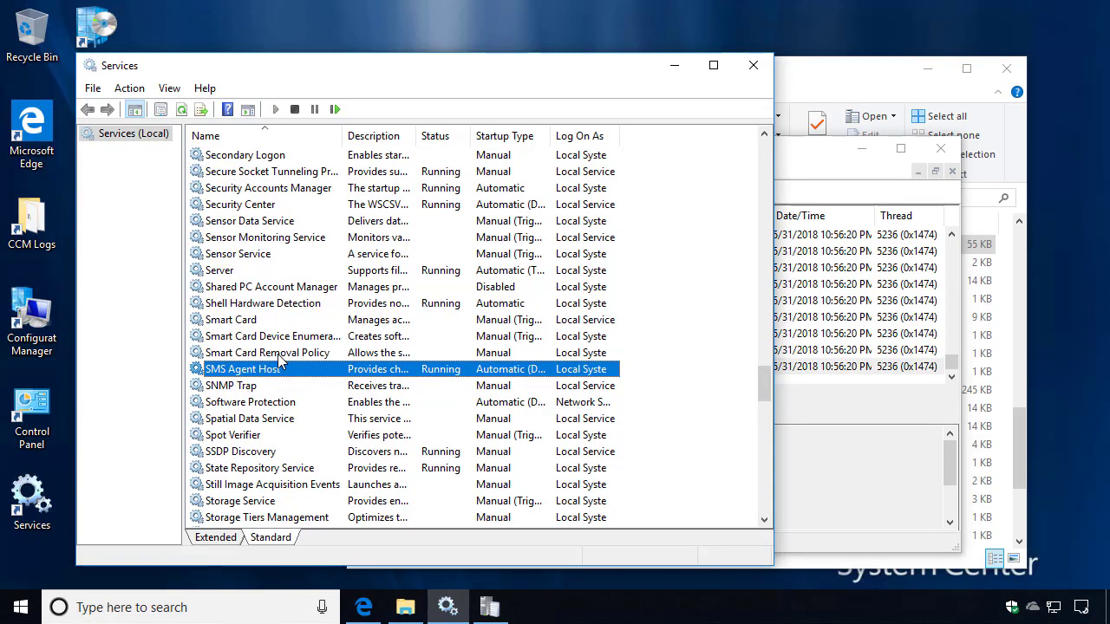
pyautogui.rightClick(276, 368)
pyautogui.click(330, 457)
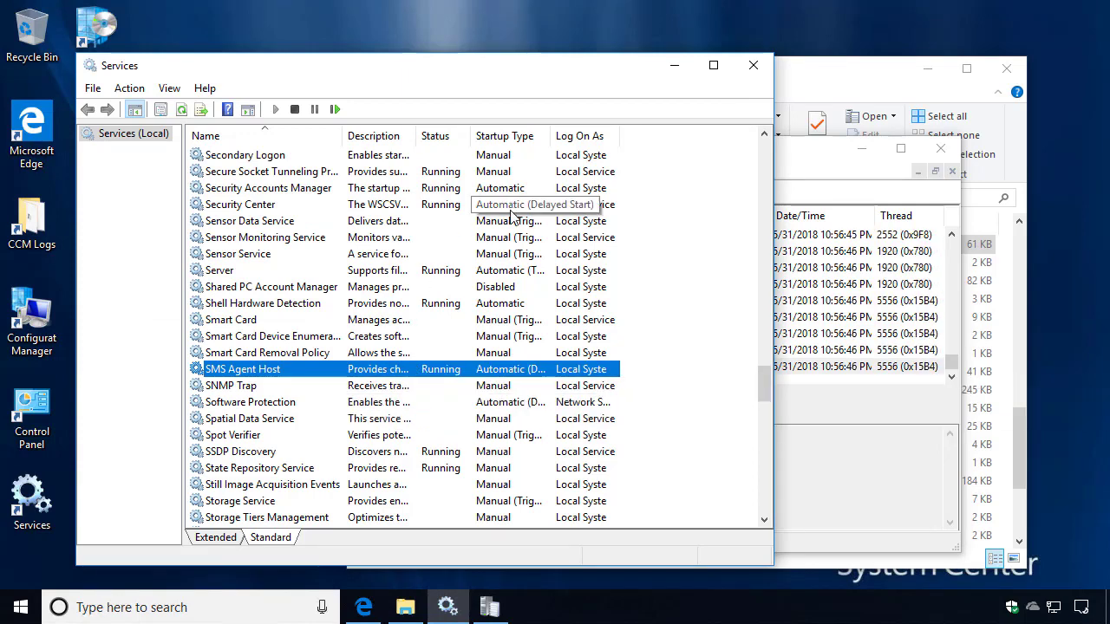
pyautogui.hotkey('alt', 'Tab')
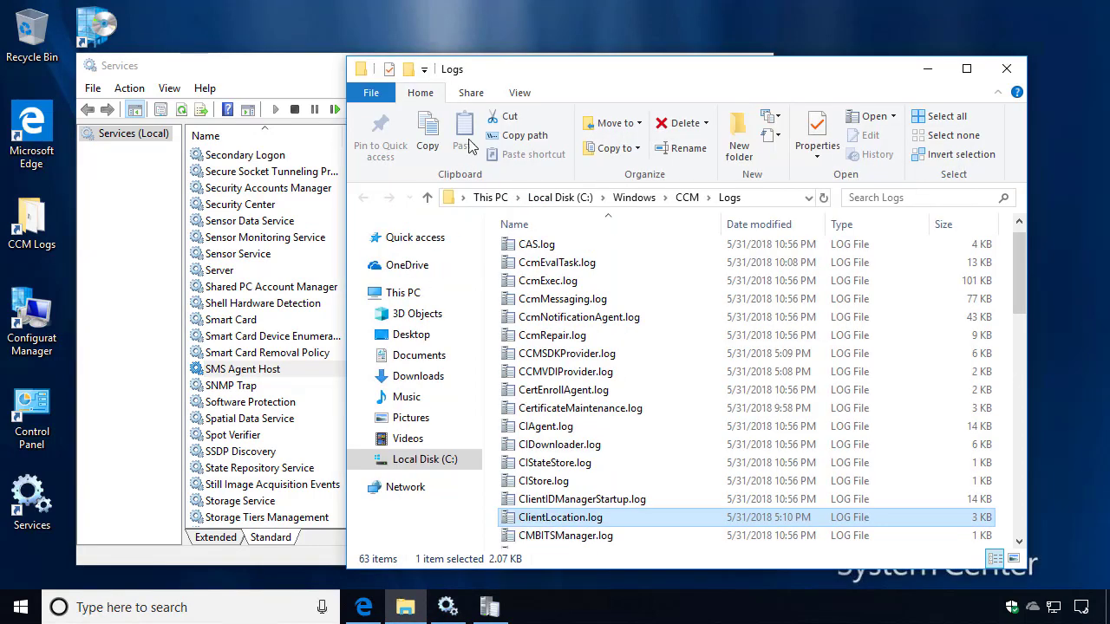
# Read ClientLocation.log's new Internet management point entry, then recheck the client's Network settings.
pyautogui.doubleClick(556, 520)
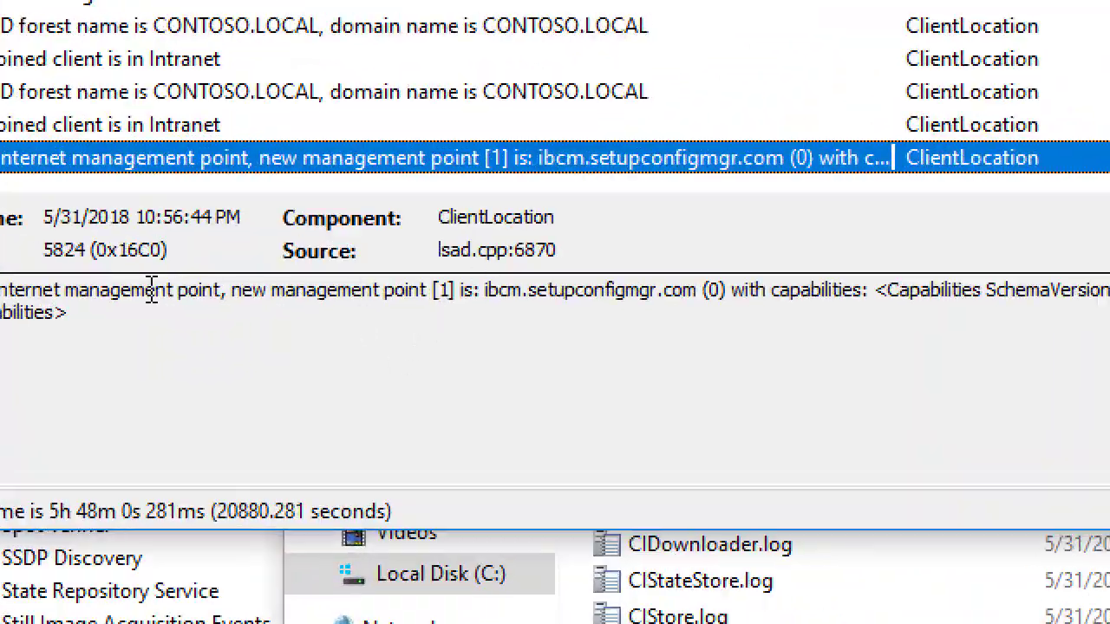
pyautogui.click(540, 291)
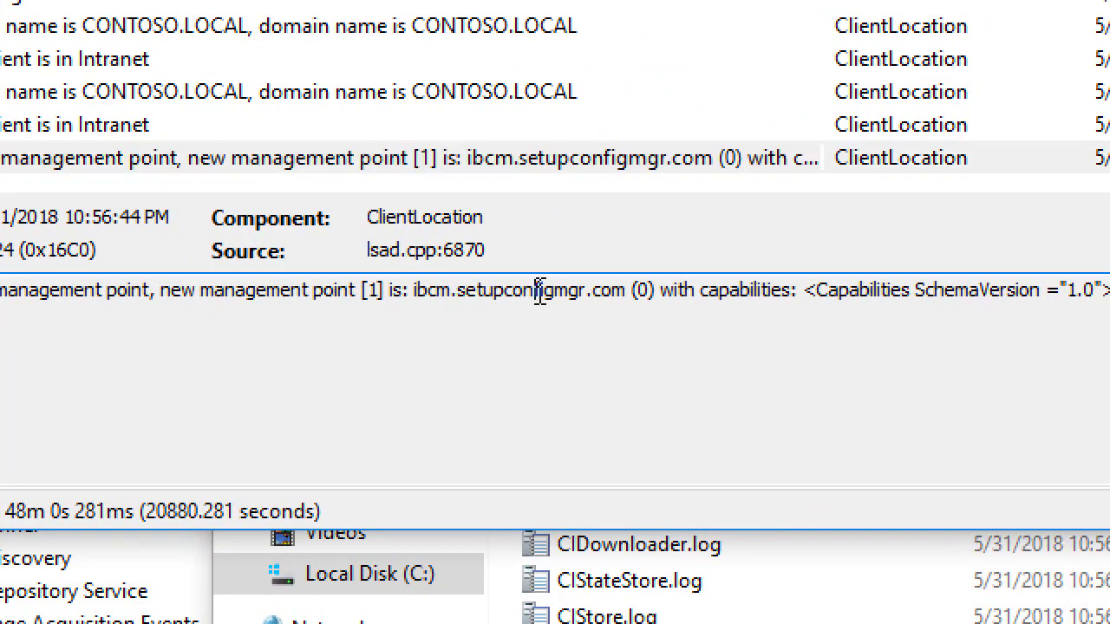
pyautogui.scroll(1, 460, 169)
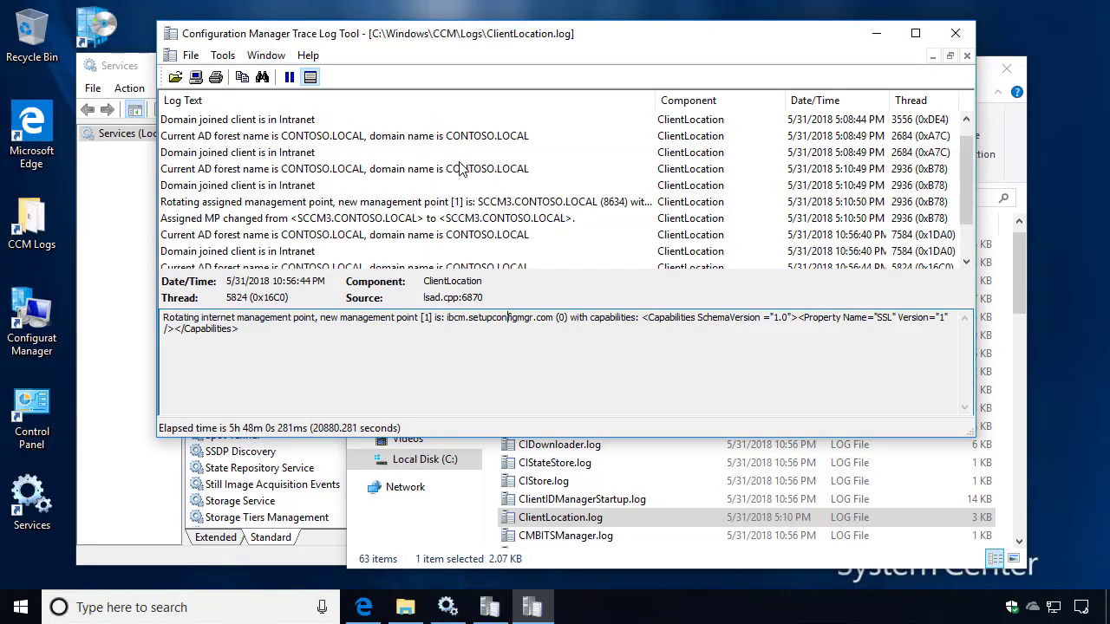
pyautogui.click(459, 169)
pyautogui.scroll(1, 460, 169)
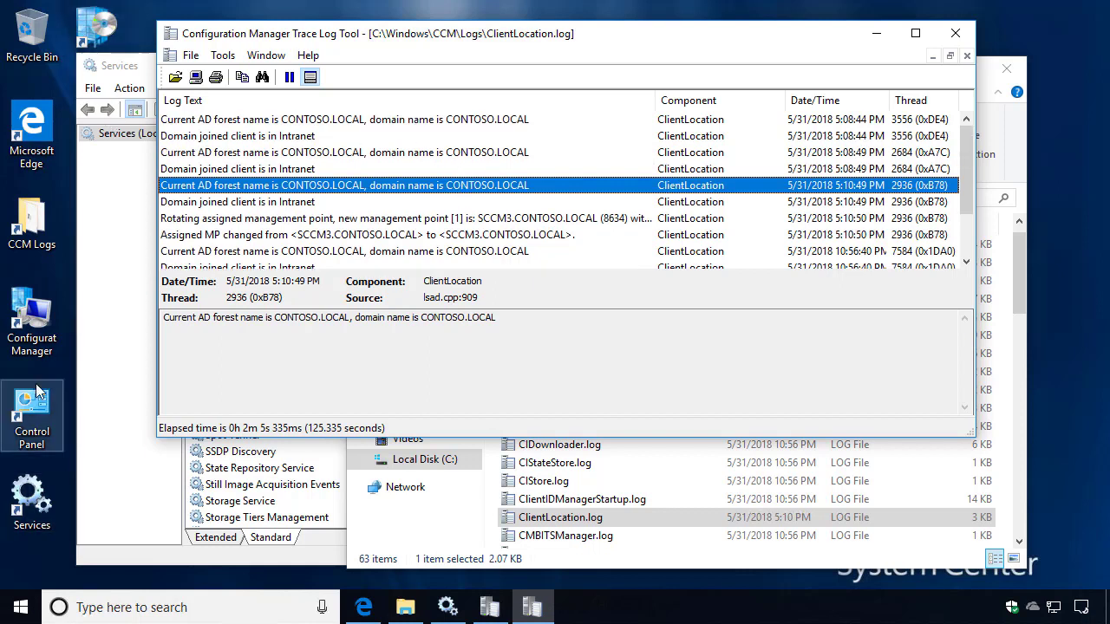
pyautogui.doubleClick(31, 319)
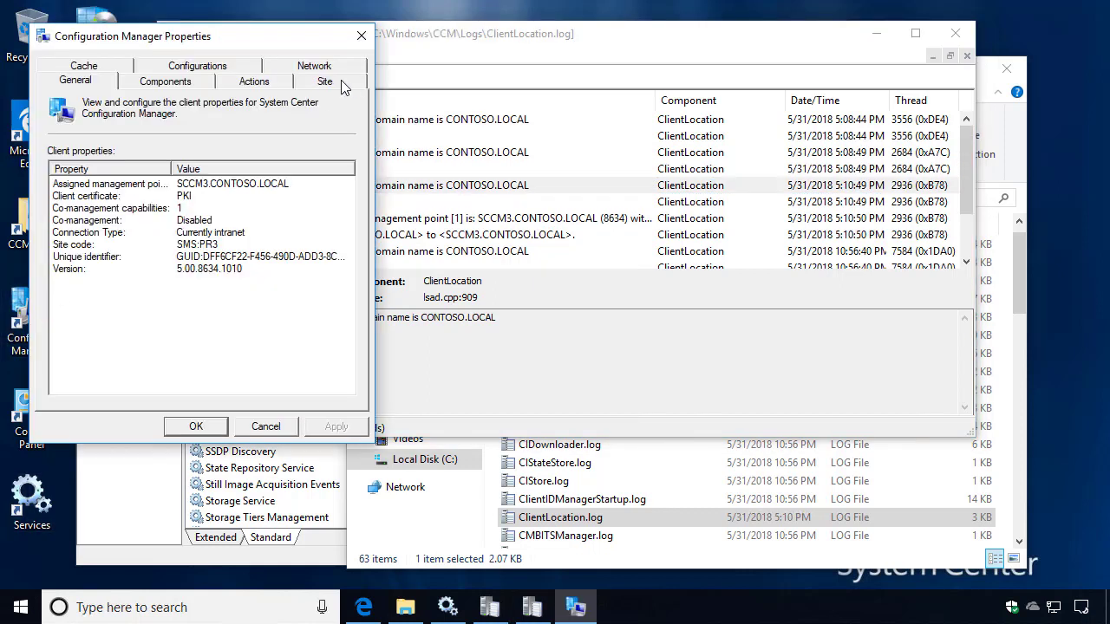
pyautogui.click(328, 68)
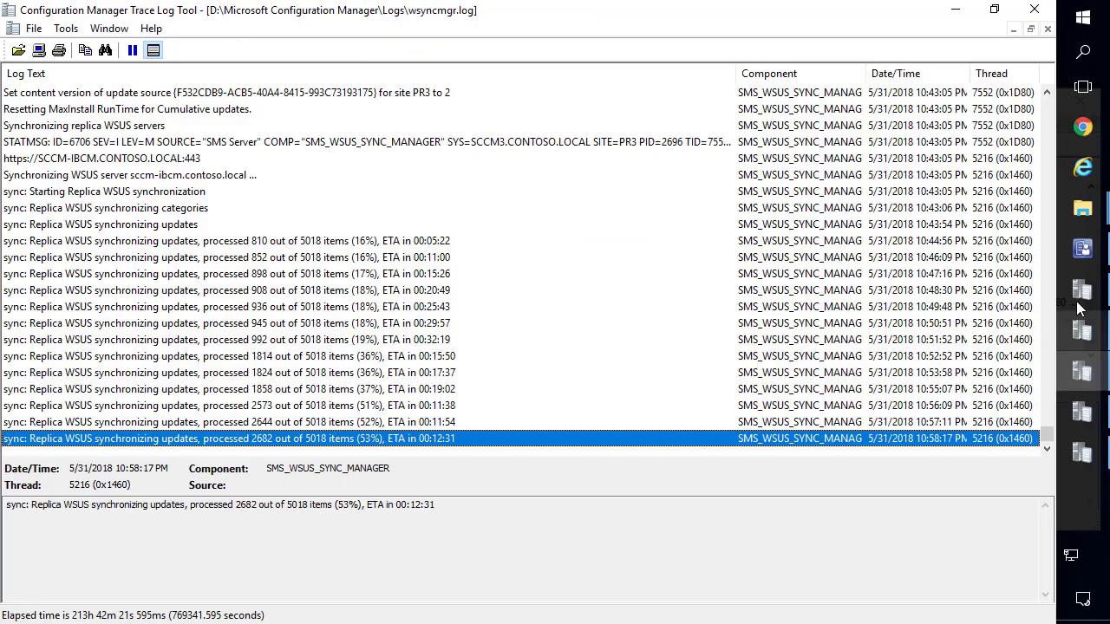
# Go to Software Library > Application Management > Applications in the console.
pyautogui.click(1070, 265)
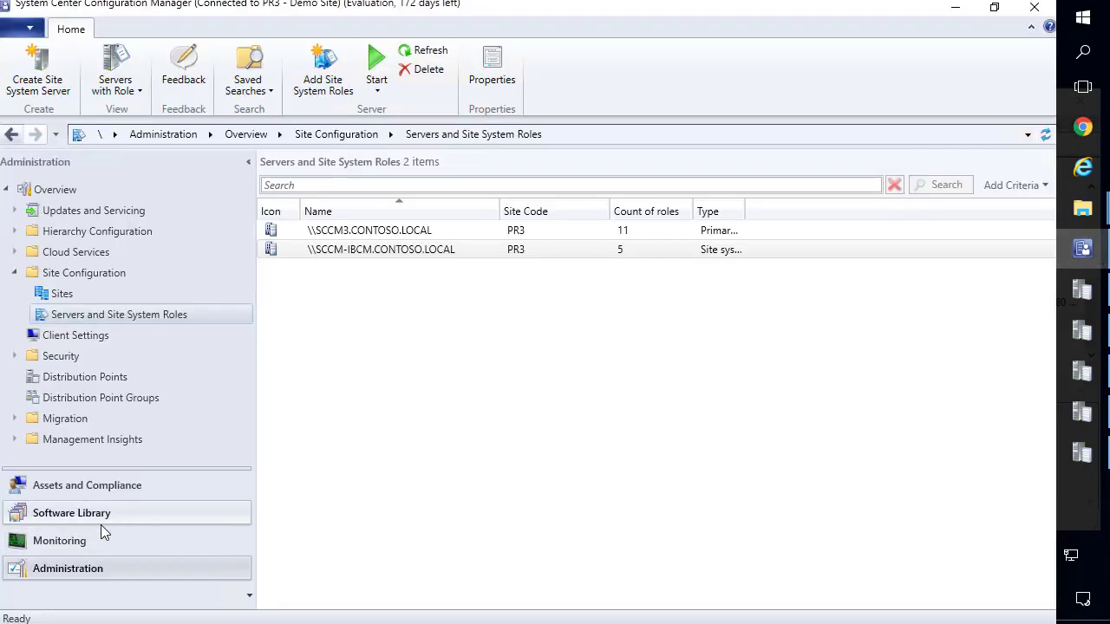
pyautogui.click(83, 540)
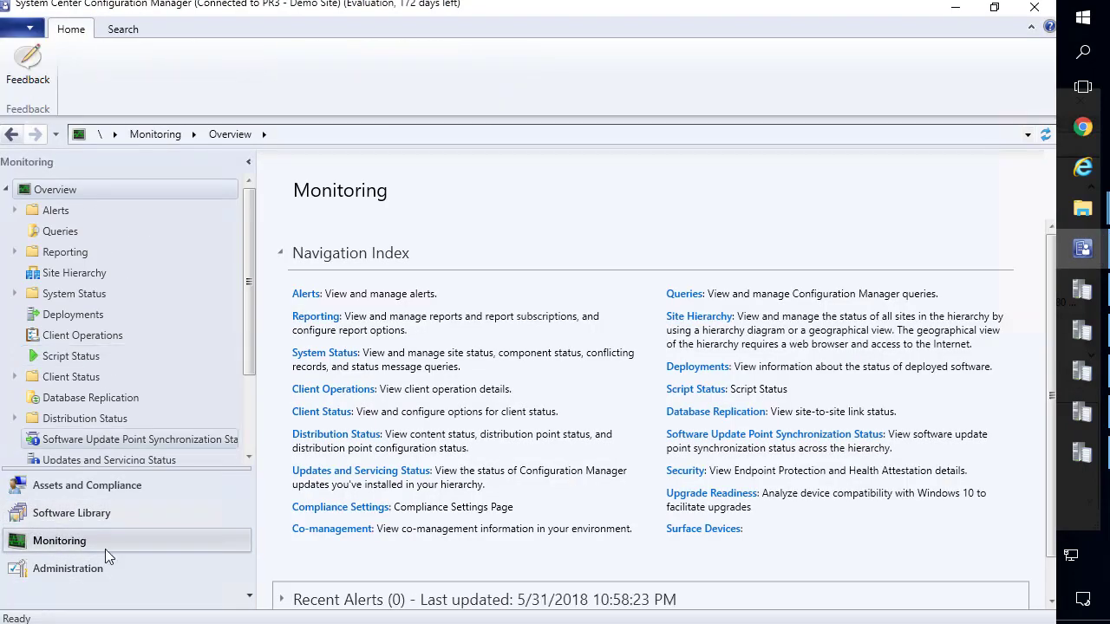
pyautogui.click(82, 512)
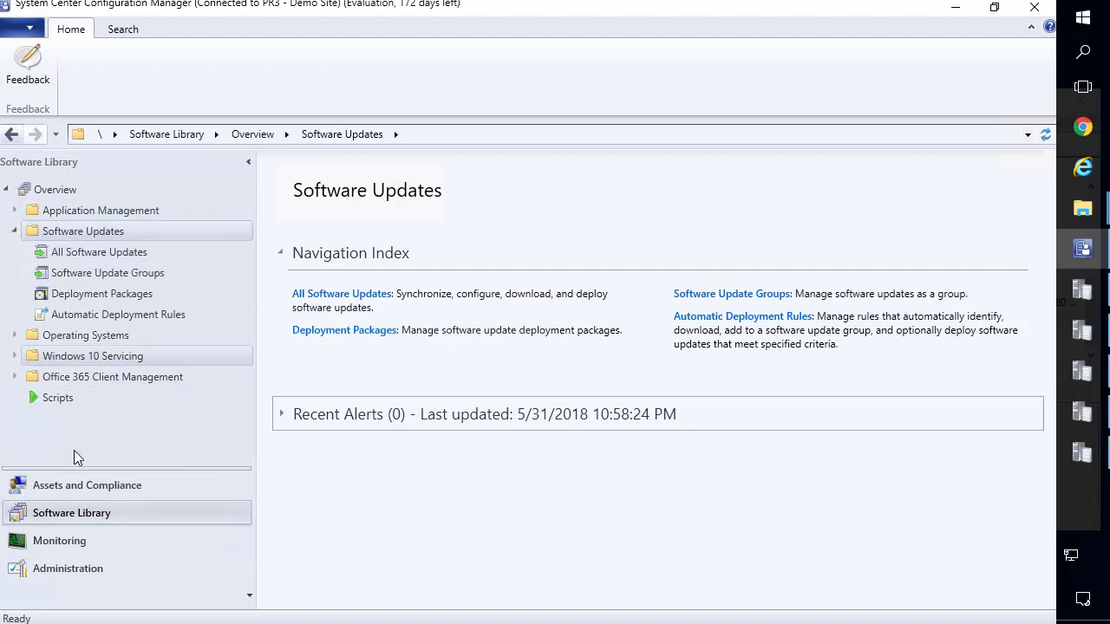
pyautogui.click(16, 211)
pyautogui.click(16, 210)
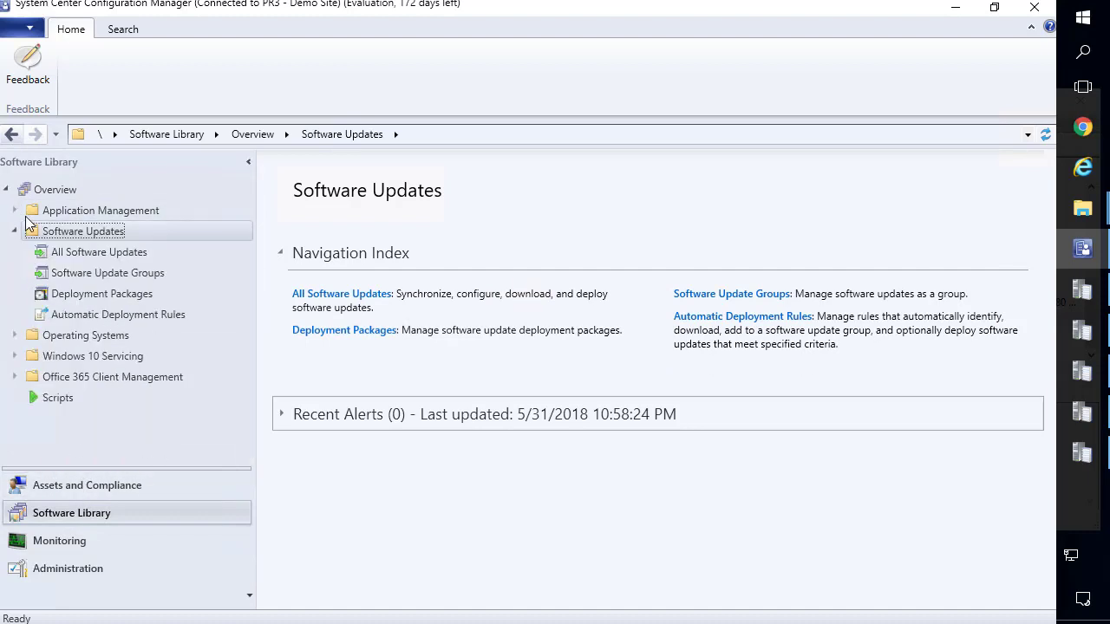
pyautogui.click(16, 210)
pyautogui.click(76, 232)
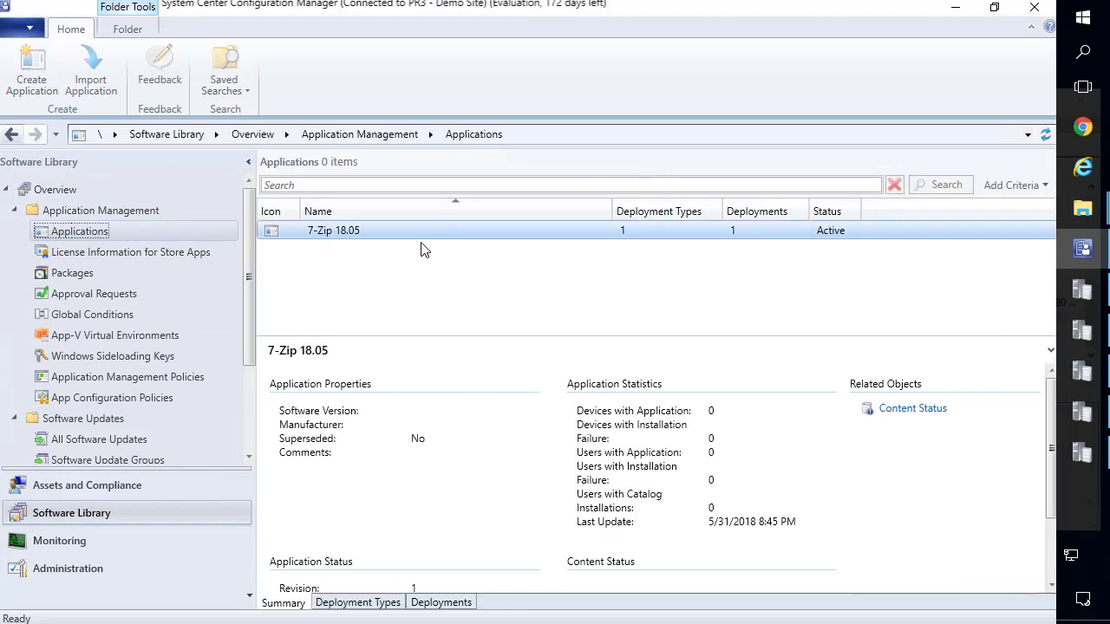
# Distribute 7-Zip 18.05 content to distribution point SCCM-IBCM.CONTOSO.LOCAL and finish the wizard.
pyautogui.rightClick(402, 239)
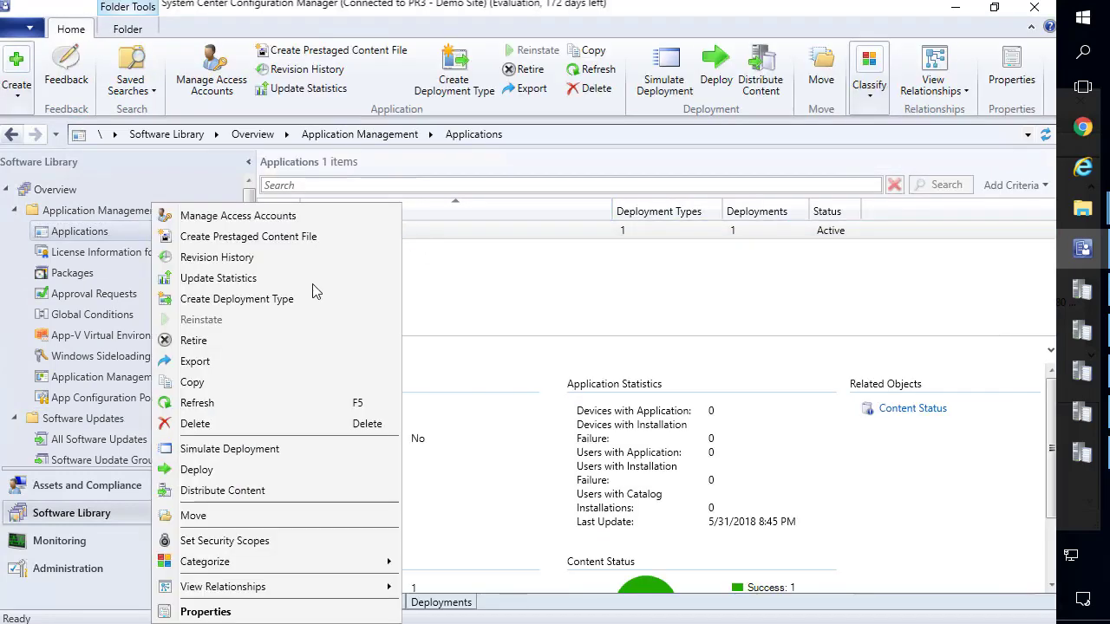
pyautogui.click(242, 489)
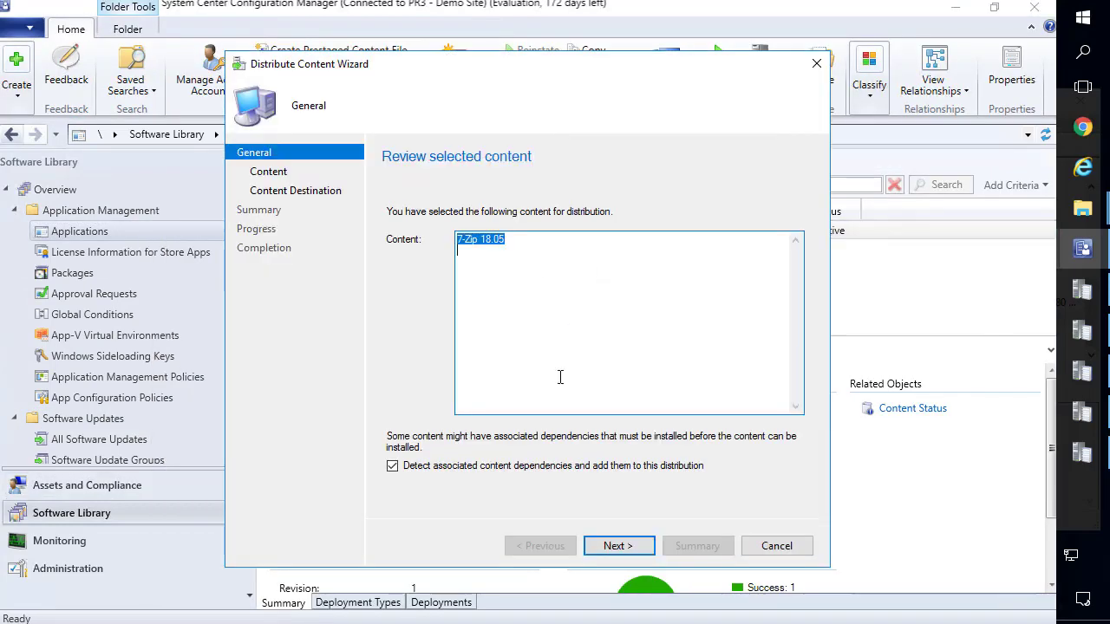
pyautogui.press('Return')
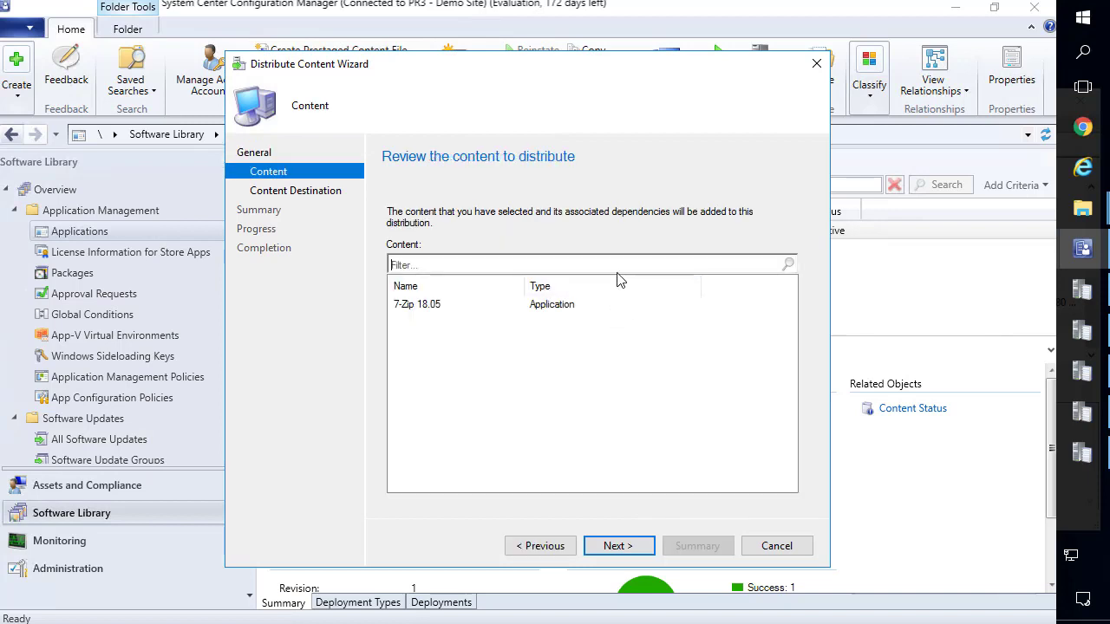
pyautogui.click(619, 546)
pyautogui.click(765, 289)
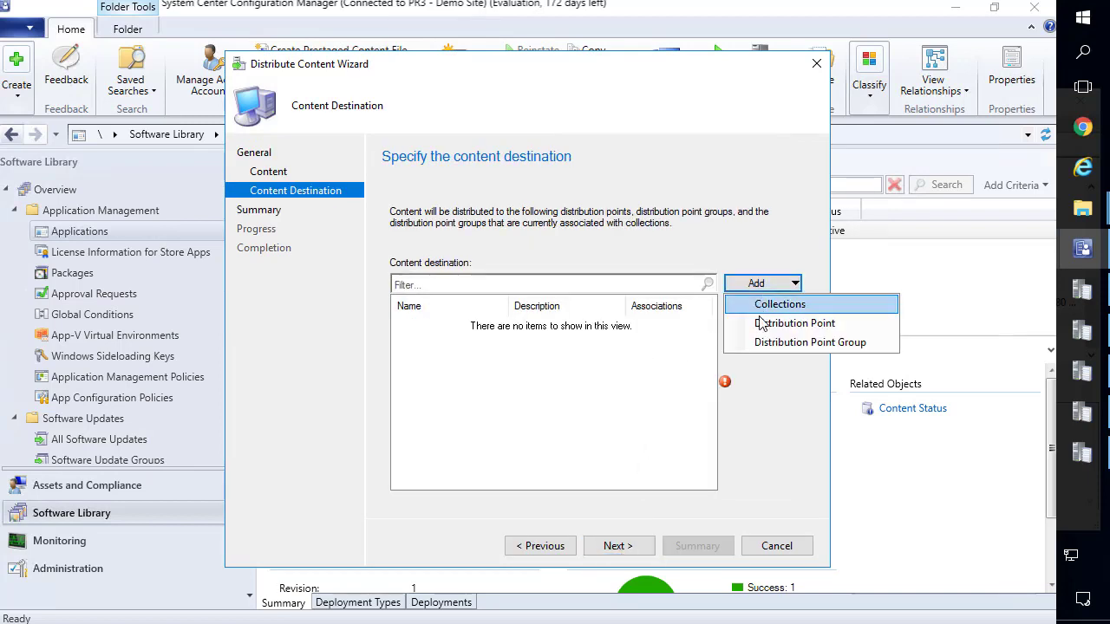
pyautogui.click(770, 327)
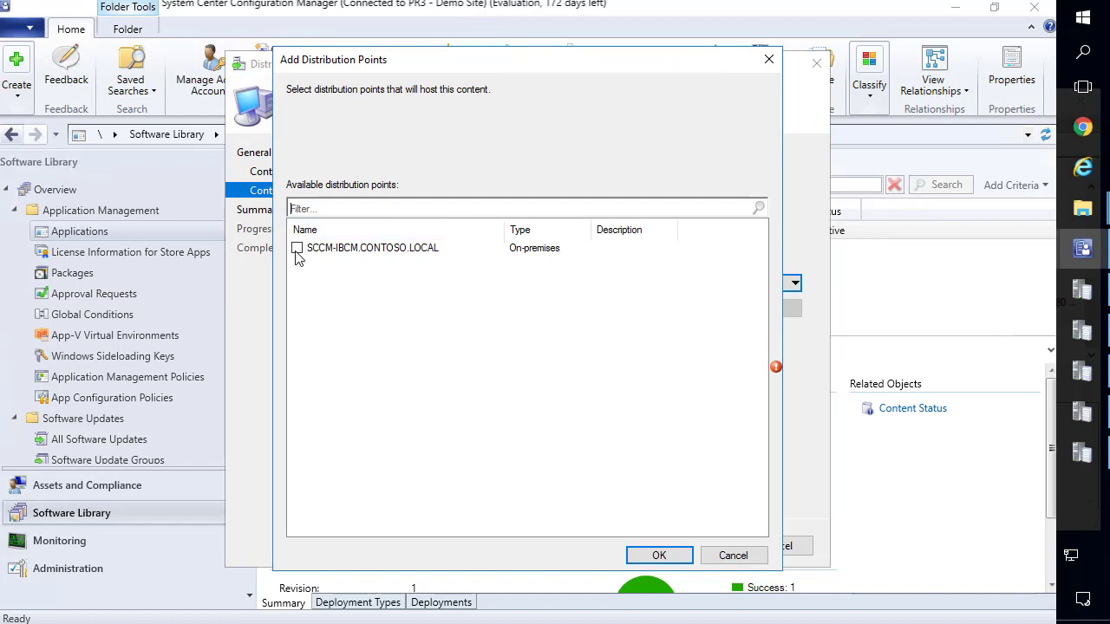
pyautogui.click(661, 555)
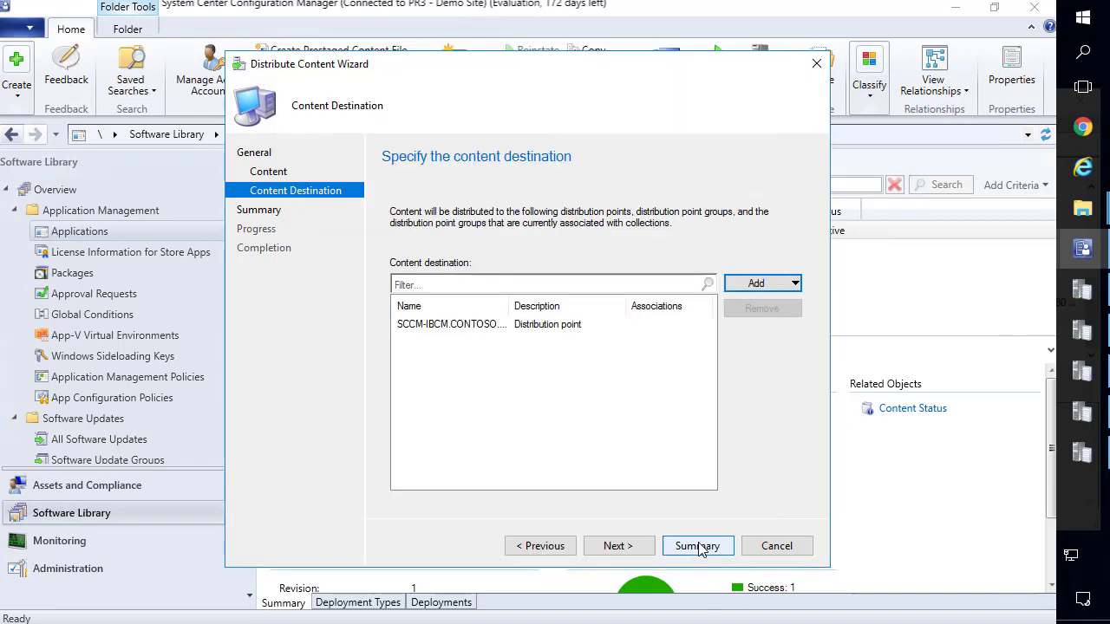
pyautogui.click(699, 546)
pyautogui.click(643, 548)
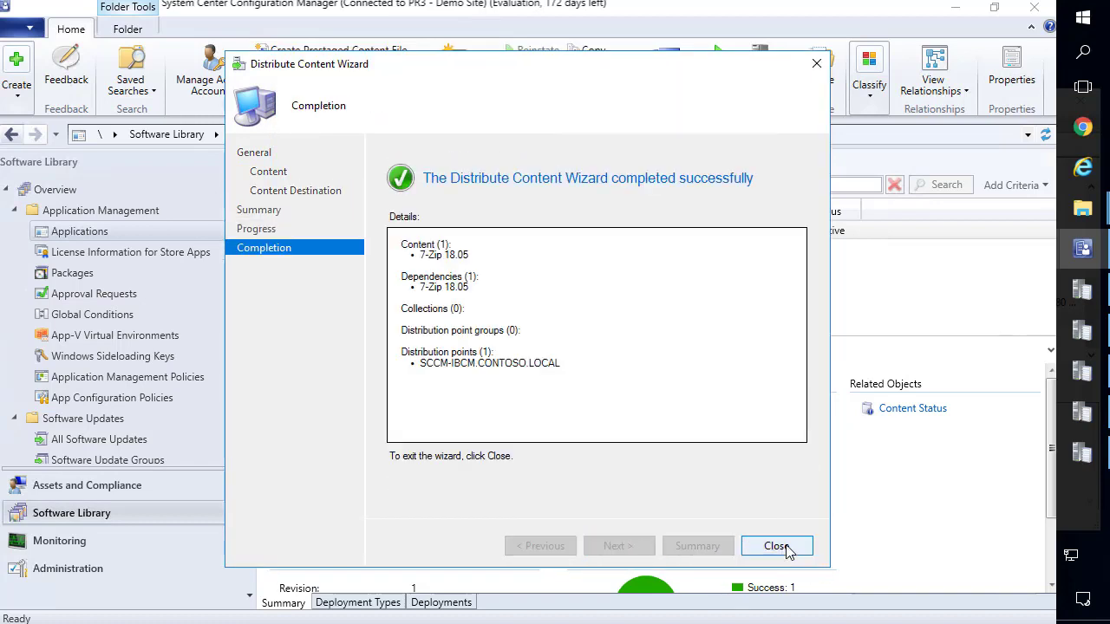
pyautogui.click(776, 546)
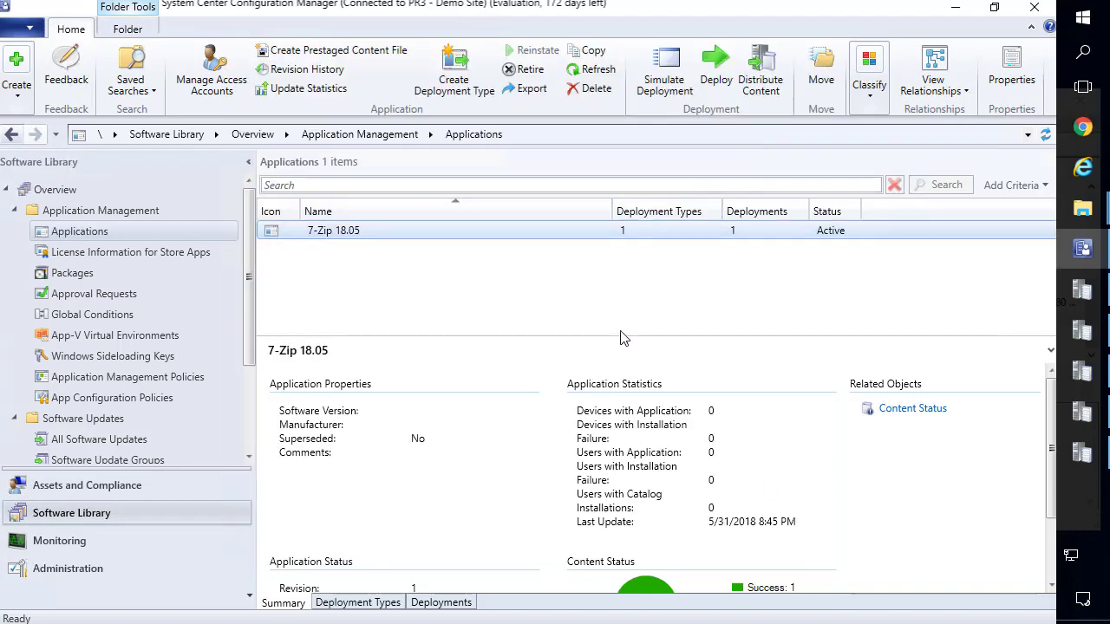
# Enlarge the details pane and refresh until 7-Zip 18.05 shows 2 targeted, both successful.
pyautogui.moveTo(615, 335); pyautogui.dragTo(616, 271)
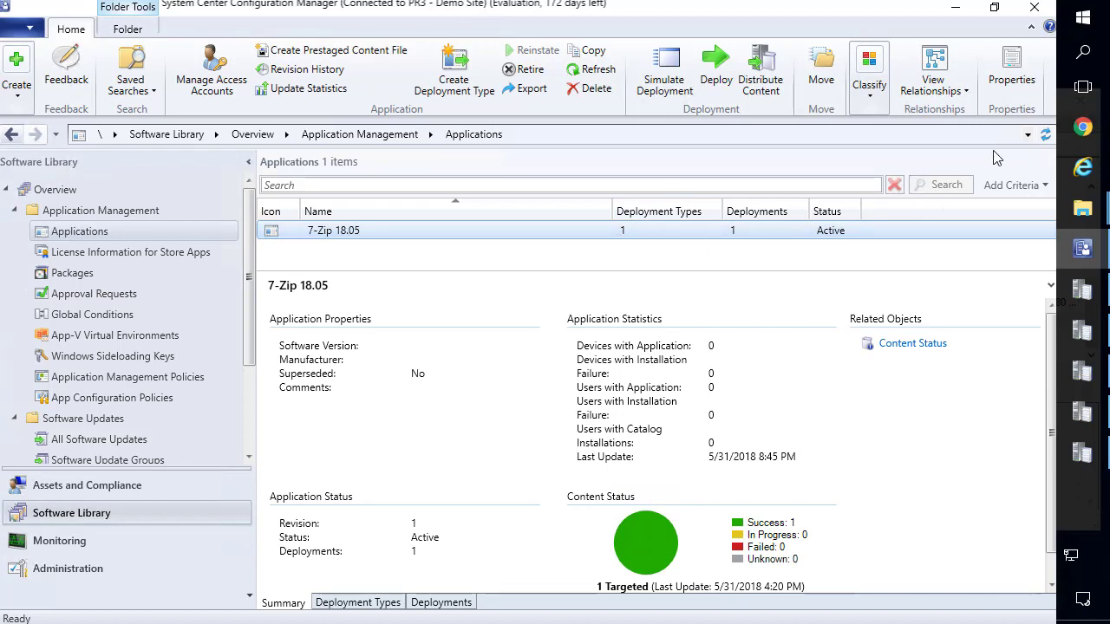
pyautogui.press('F5')
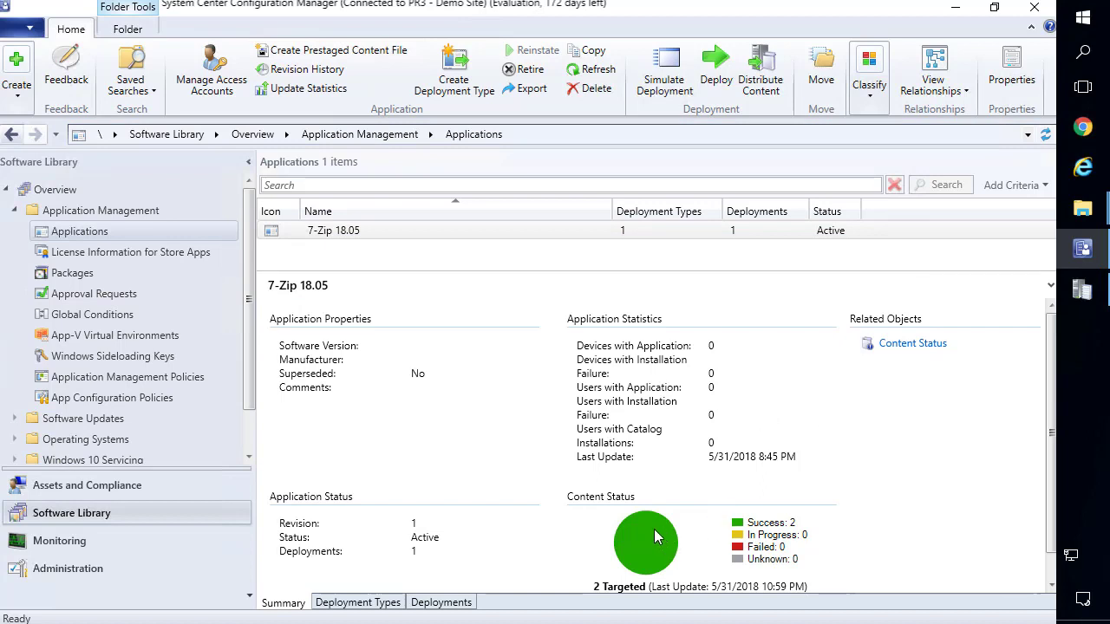
pyautogui.click(1076, 293)
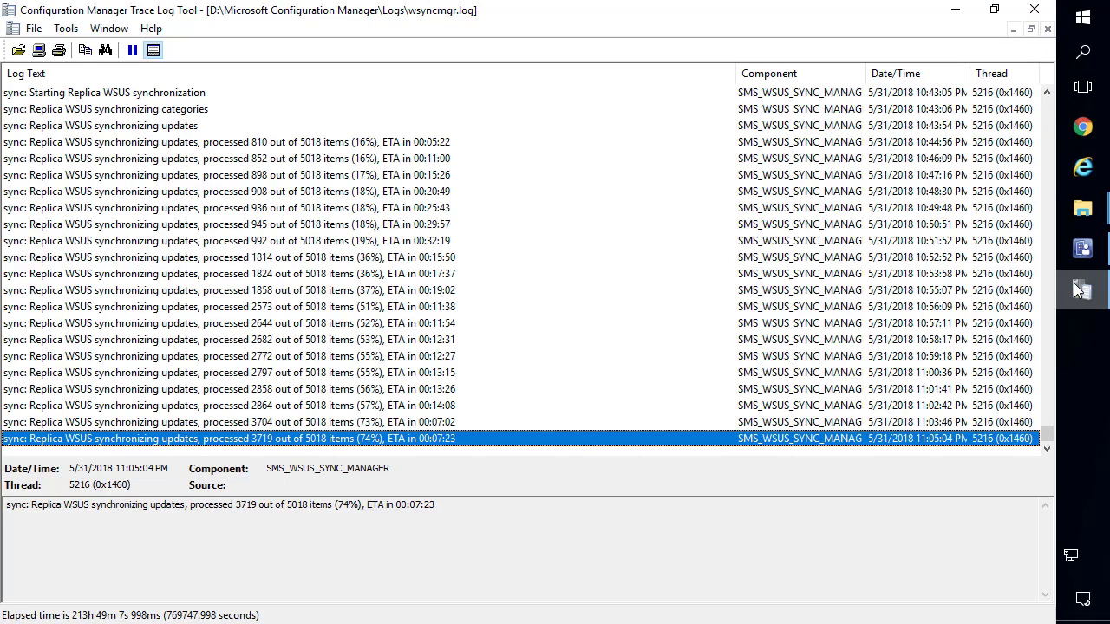
pyautogui.click(1082, 249)
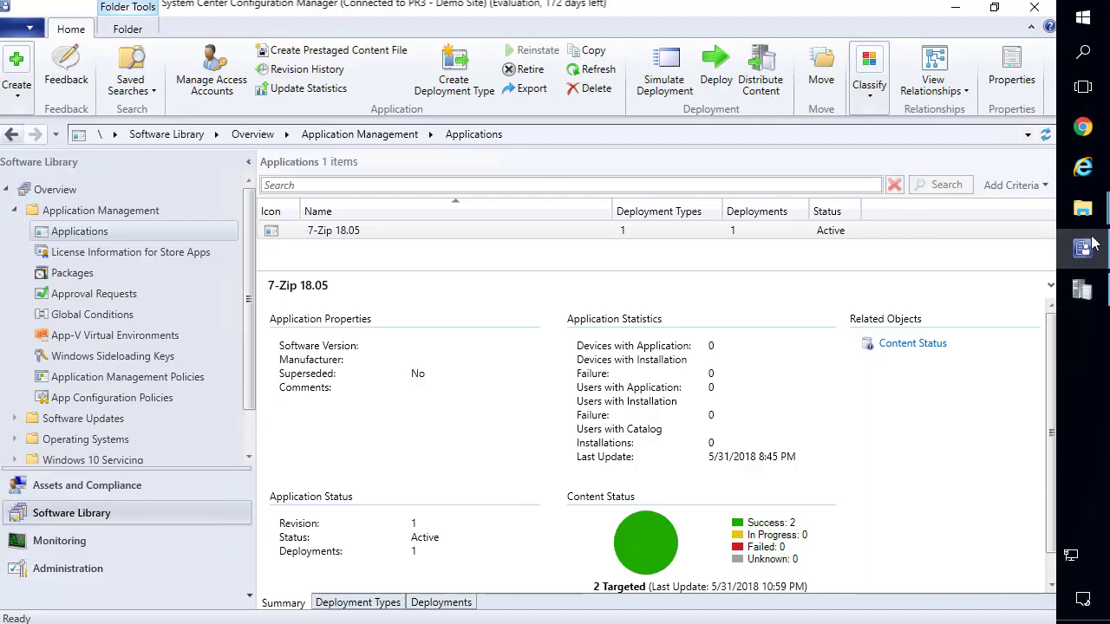
# Load the HTTPS SCCM-IBCM MPLIST favourite and inspect its server name and /SMS_MP/.SMS_AUT?MPLIST path.
pyautogui.click(1083, 167)
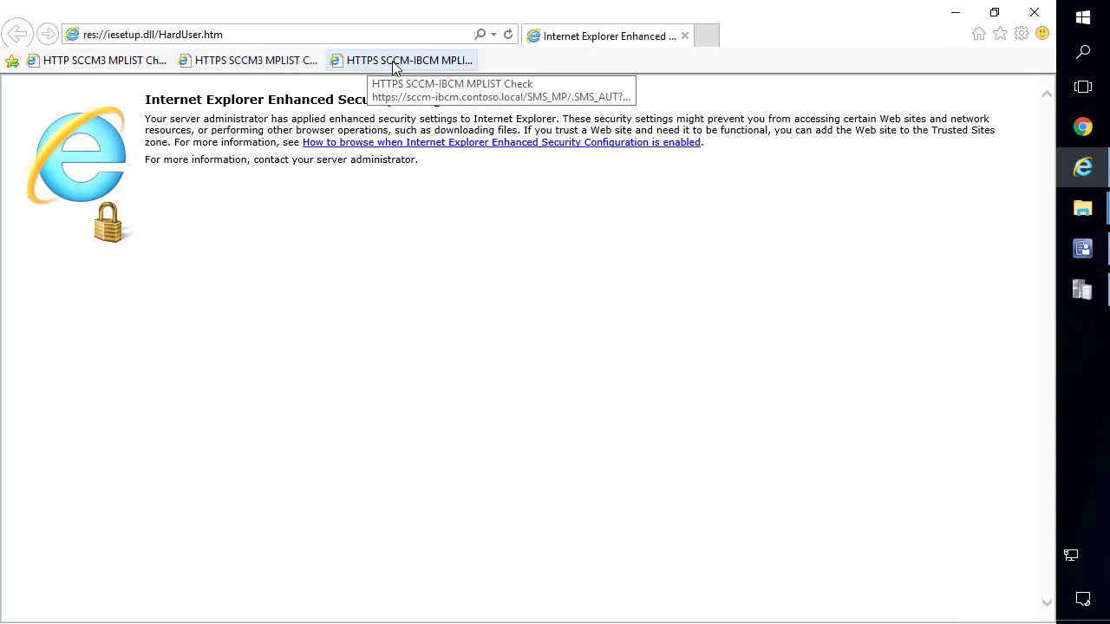
pyautogui.click(393, 62)
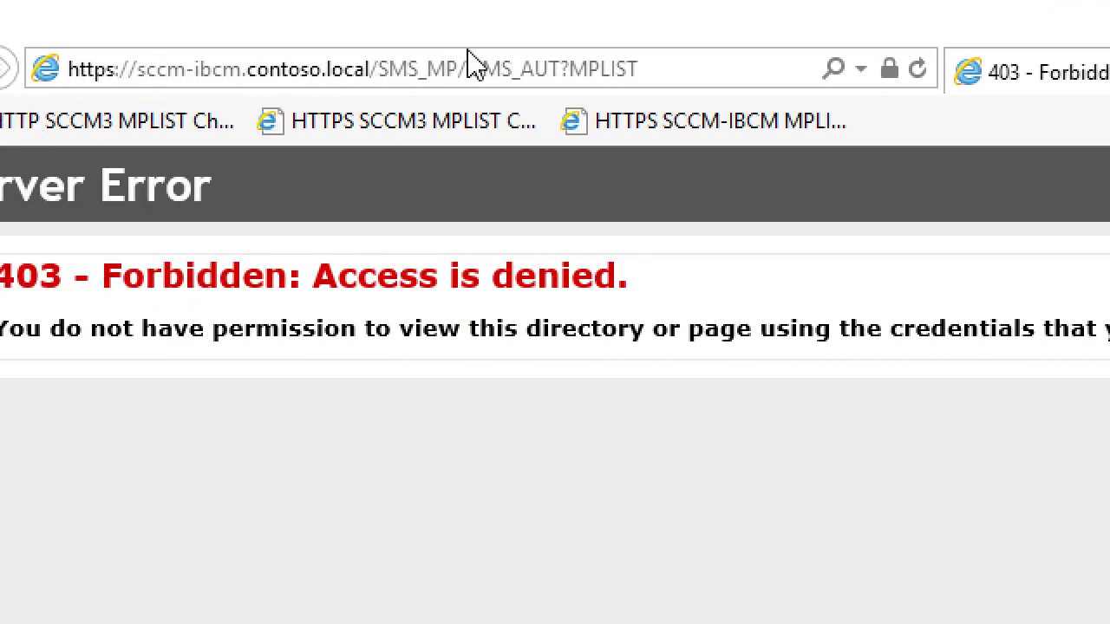
pyautogui.click(649, 78)
pyautogui.click(664, 64)
pyautogui.moveTo(665, 64); pyautogui.dragTo(184, 69)
pyautogui.click(119, 69)
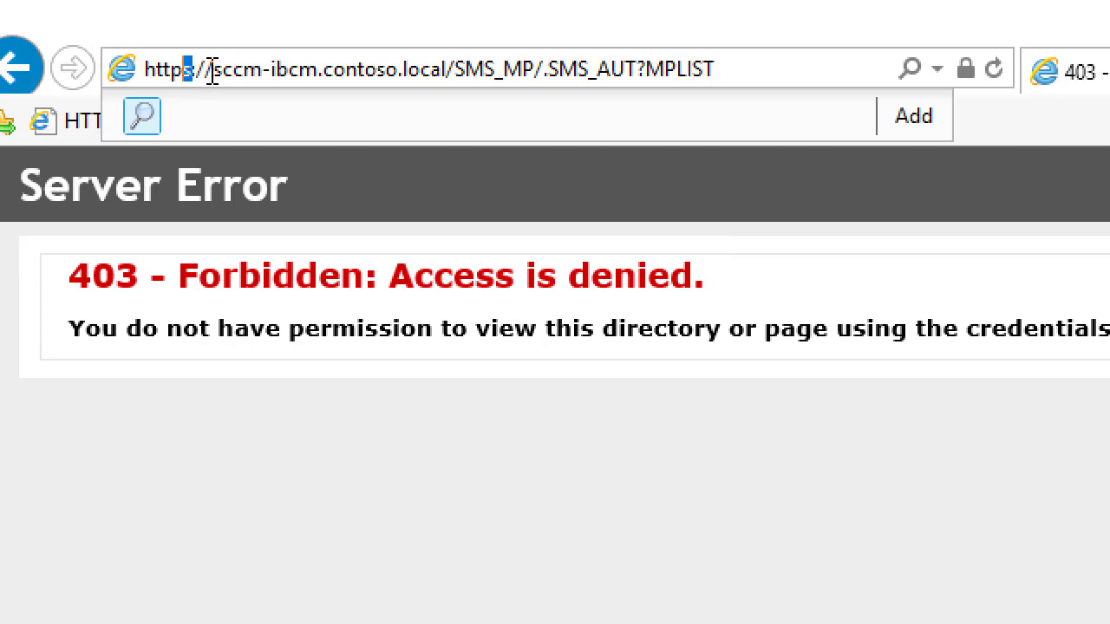
pyautogui.moveTo(212, 70); pyautogui.dragTo(783, 55)
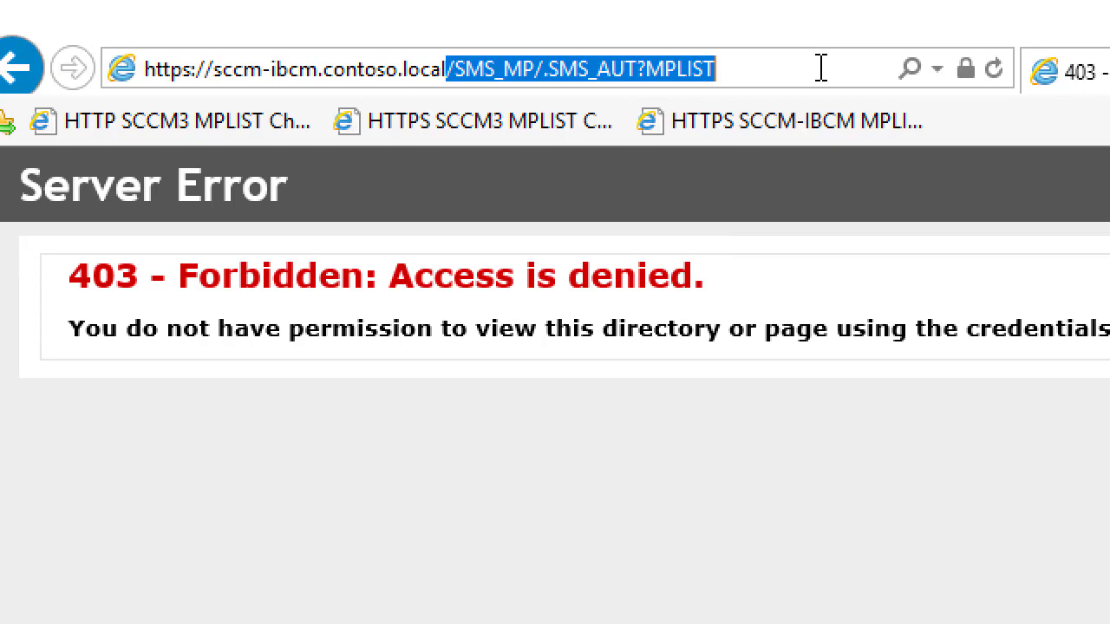
pyautogui.moveTo(776, 71); pyautogui.dragTo(451, 62)
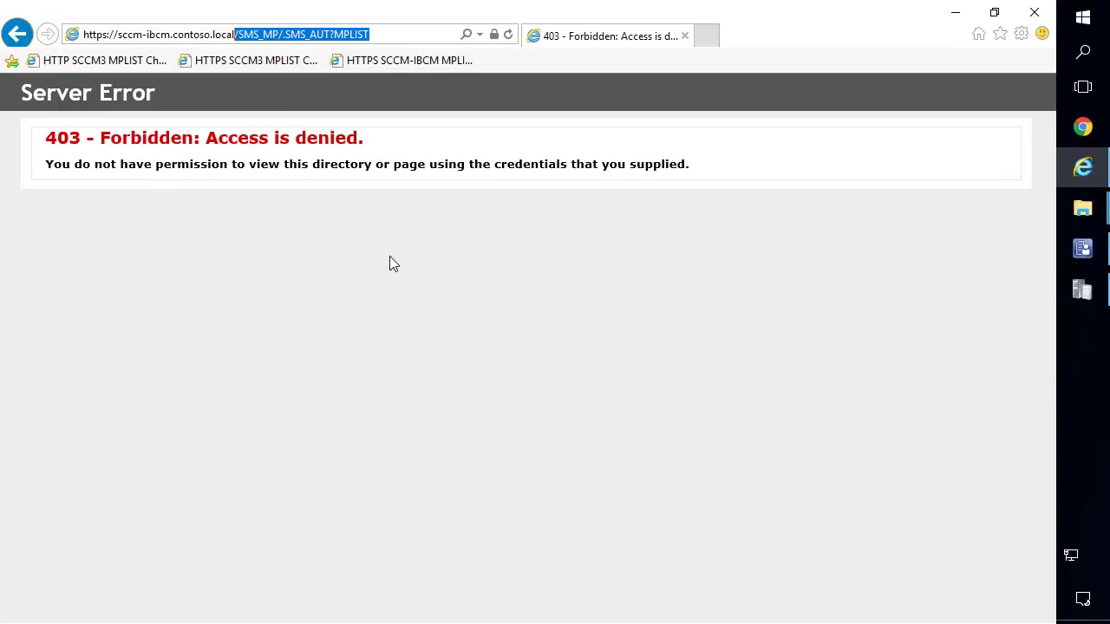
# Open the Certificates store from Internet Explorer's Internet Options Content settings.
pyautogui.click(1022, 35)
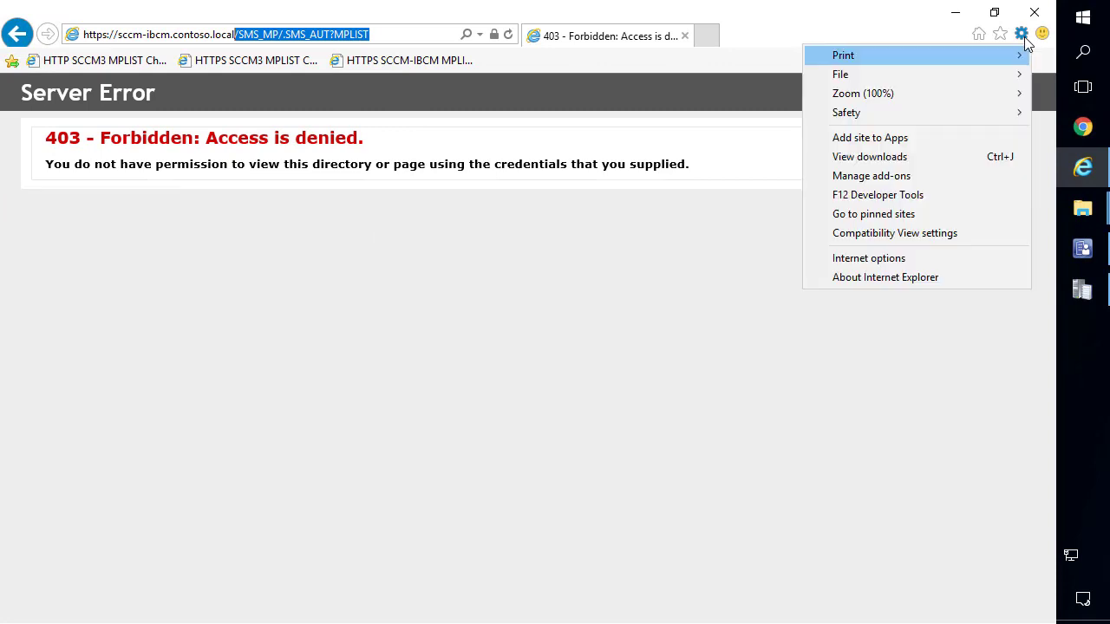
pyautogui.click(906, 257)
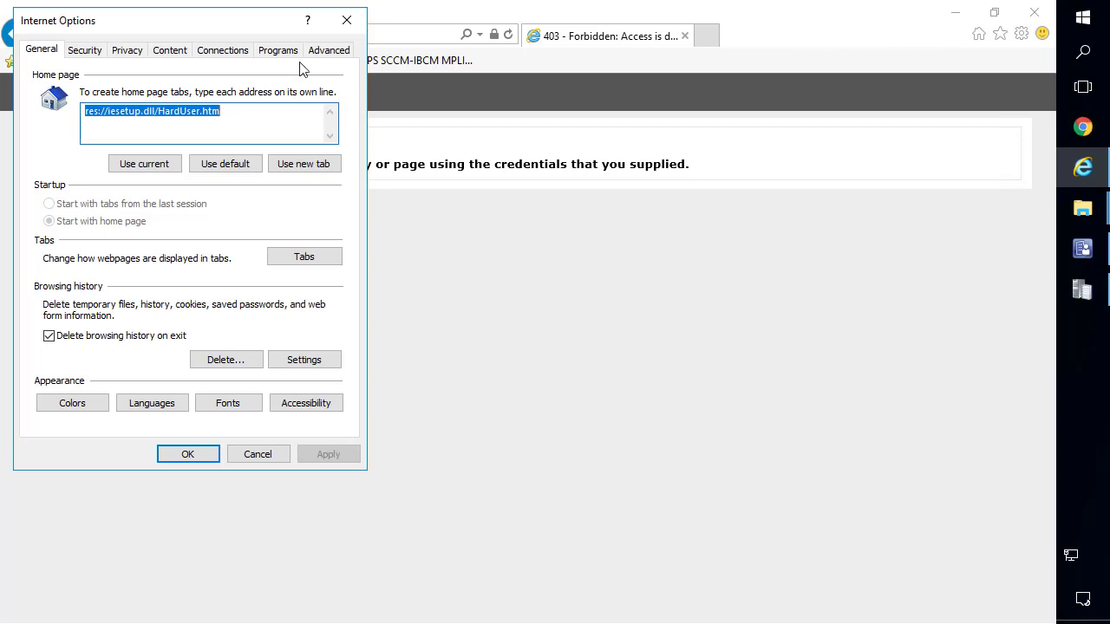
pyautogui.moveTo(317, 25); pyautogui.dragTo(622, 124)
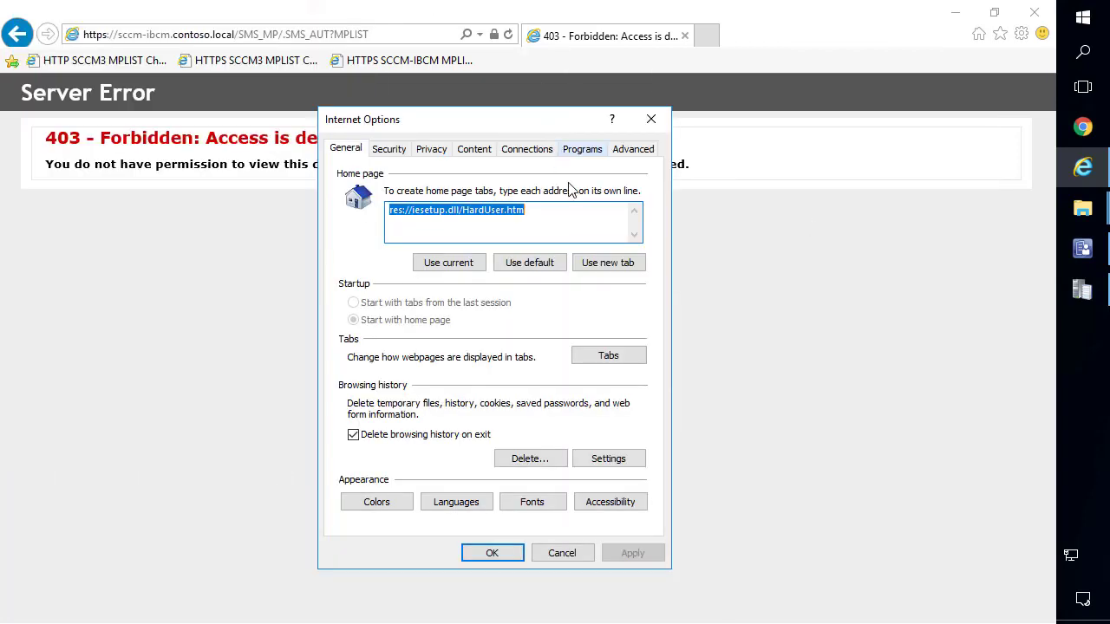
pyautogui.click(473, 149)
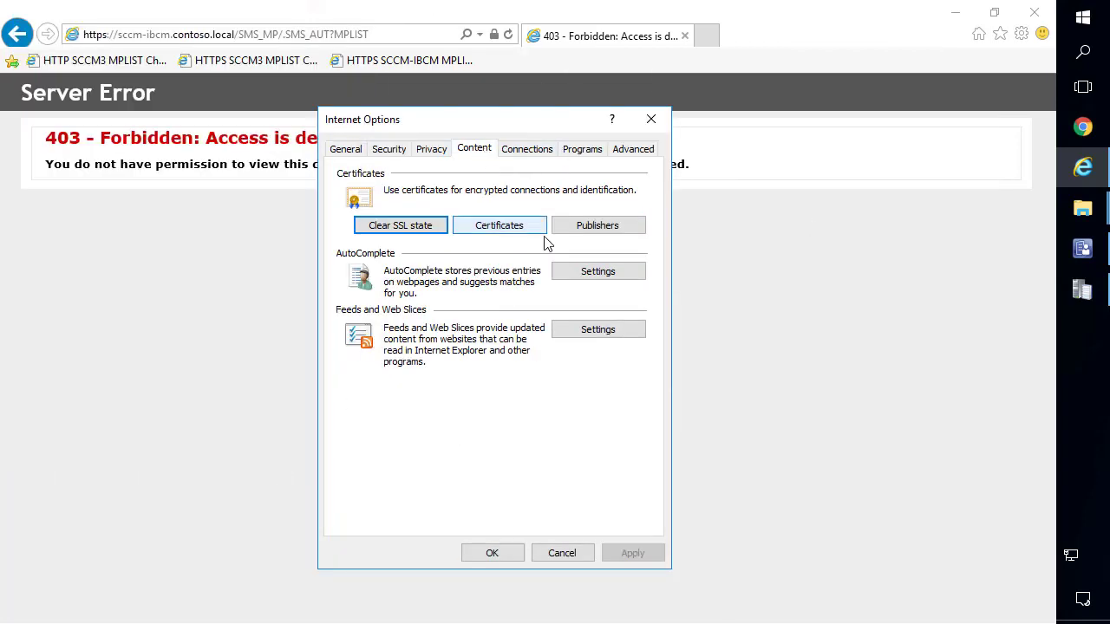
pyautogui.click(501, 227)
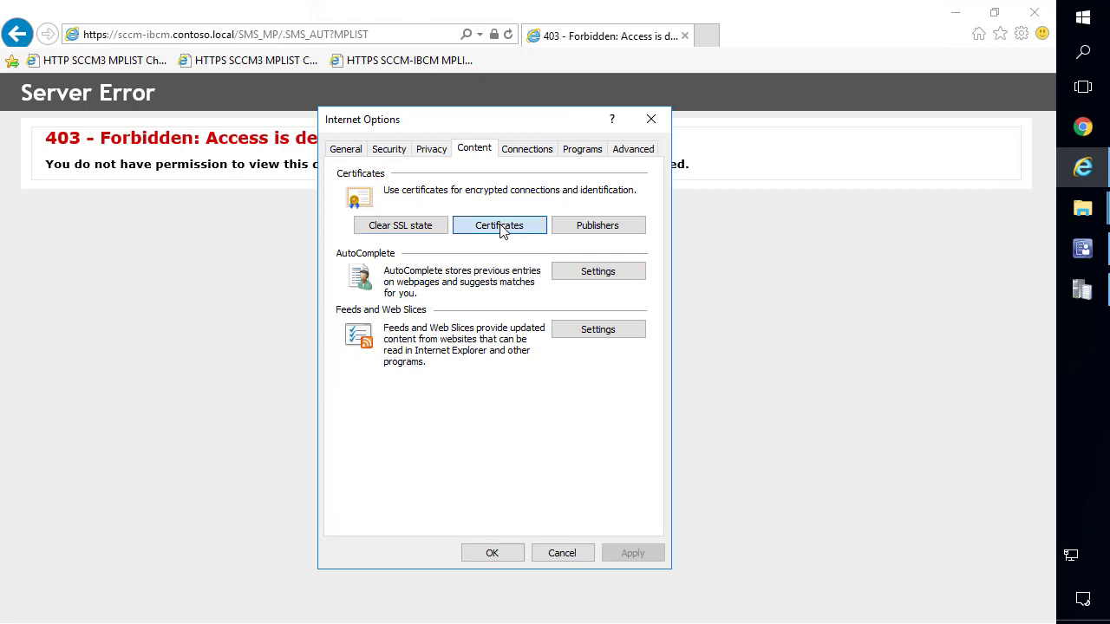
pyautogui.moveTo(465, 158); pyautogui.dragTo(441, 150)
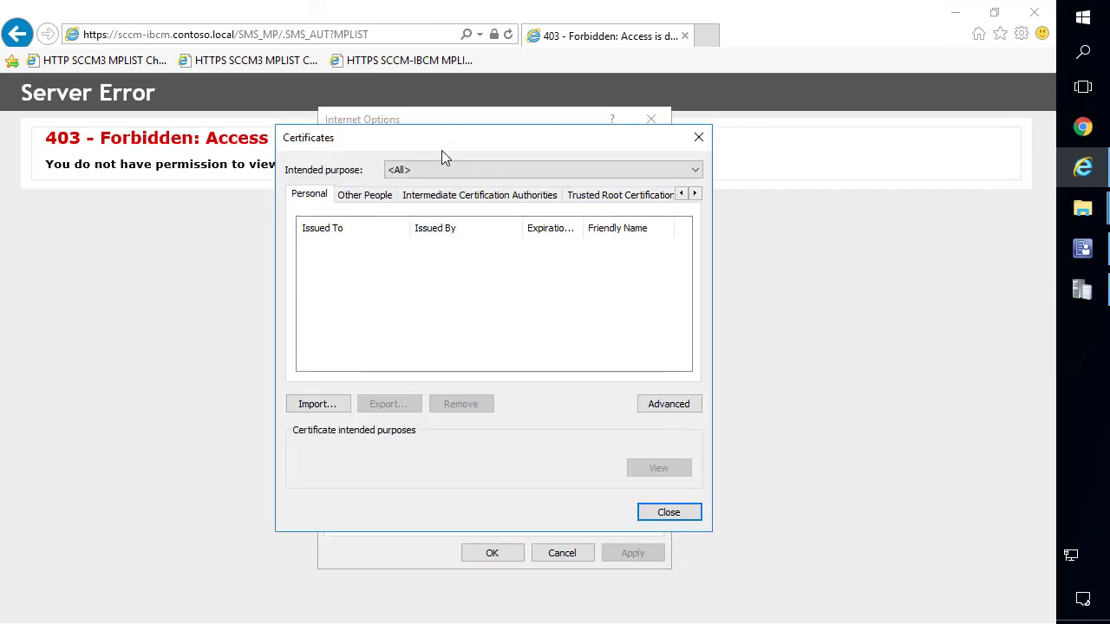
# Start a certificate import and select OSDCert.pfx, listing all file types with *.
pyautogui.click(314, 407)
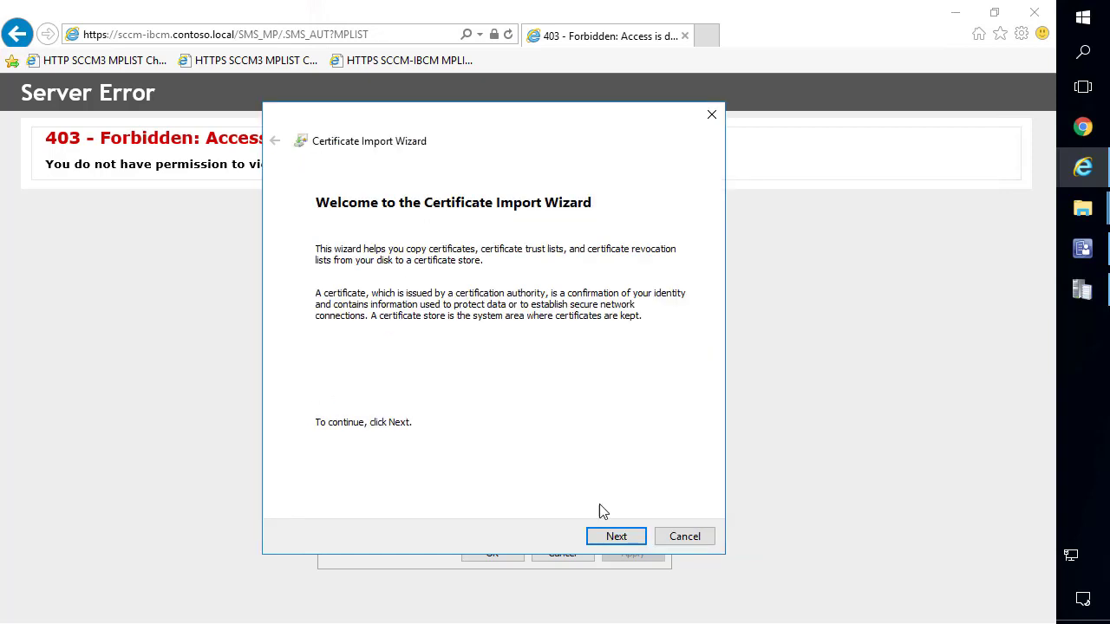
pyautogui.click(609, 536)
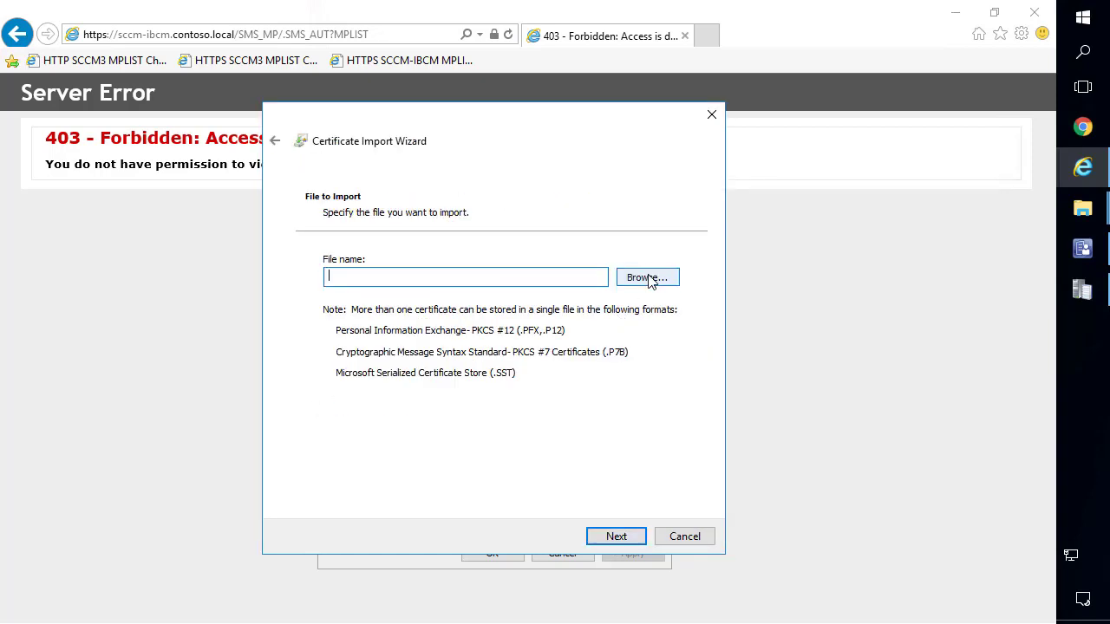
pyautogui.click(648, 278)
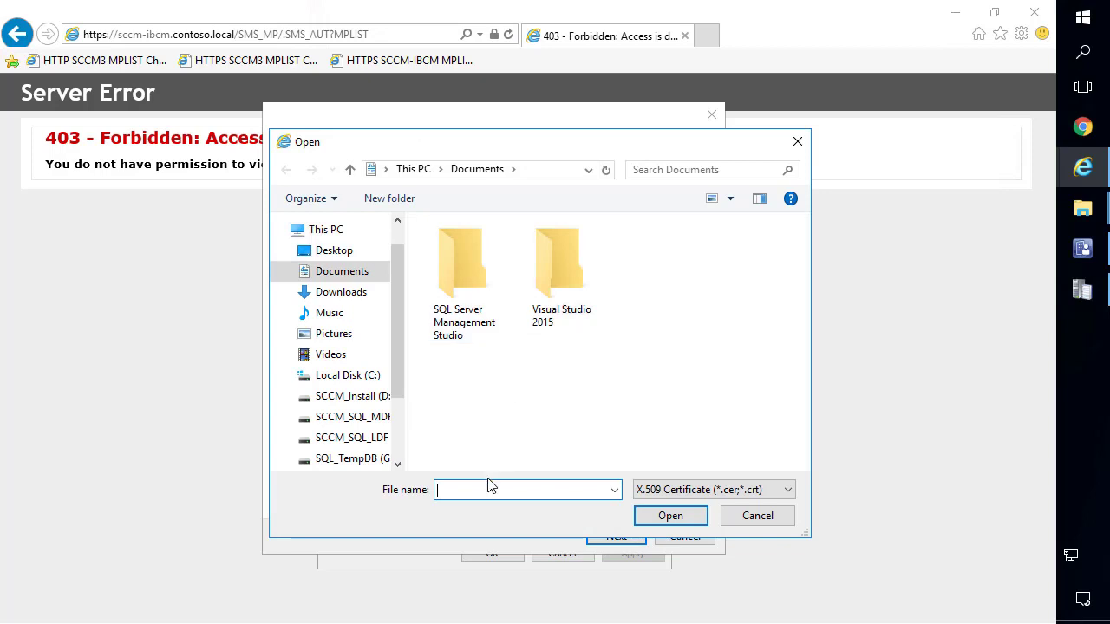
pyautogui.write('*')
pyautogui.press('Return')
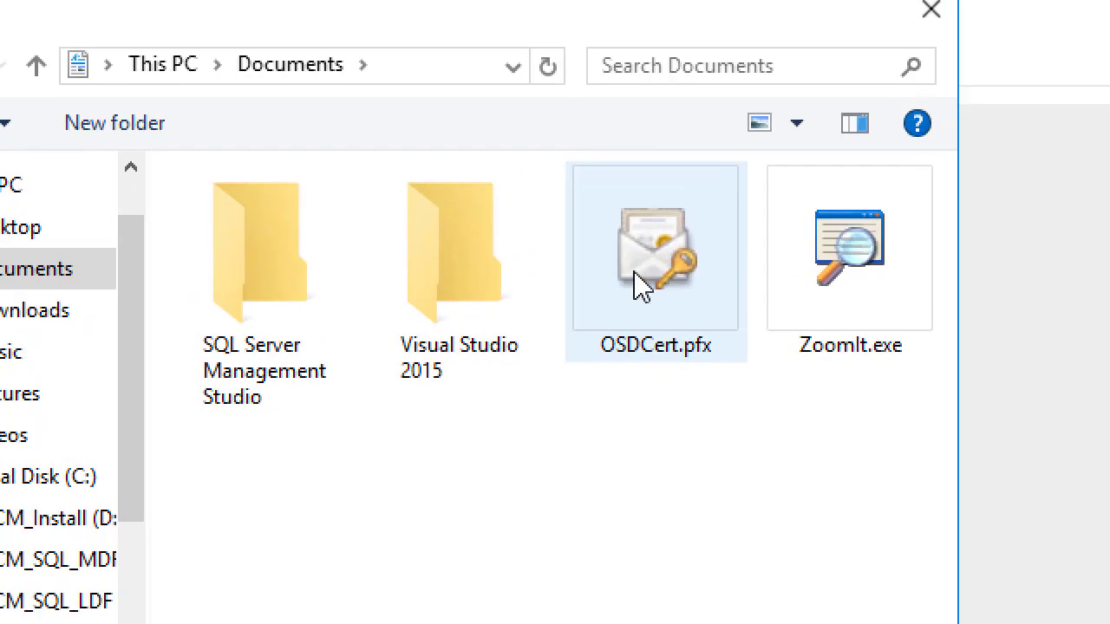
pyautogui.doubleClick(642, 287)
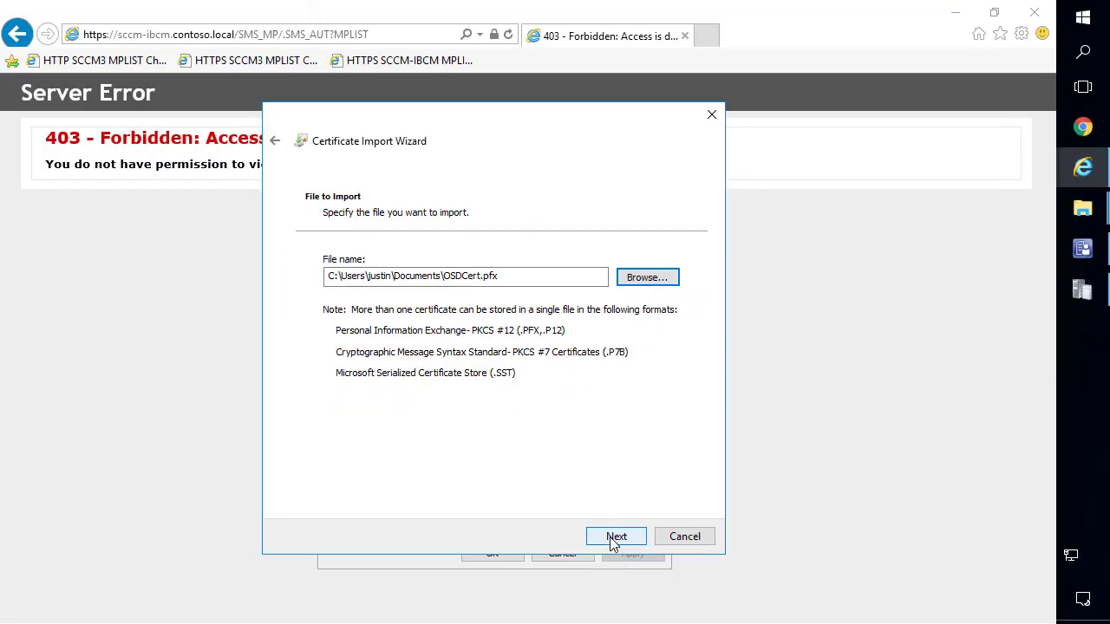
pyautogui.click(615, 537)
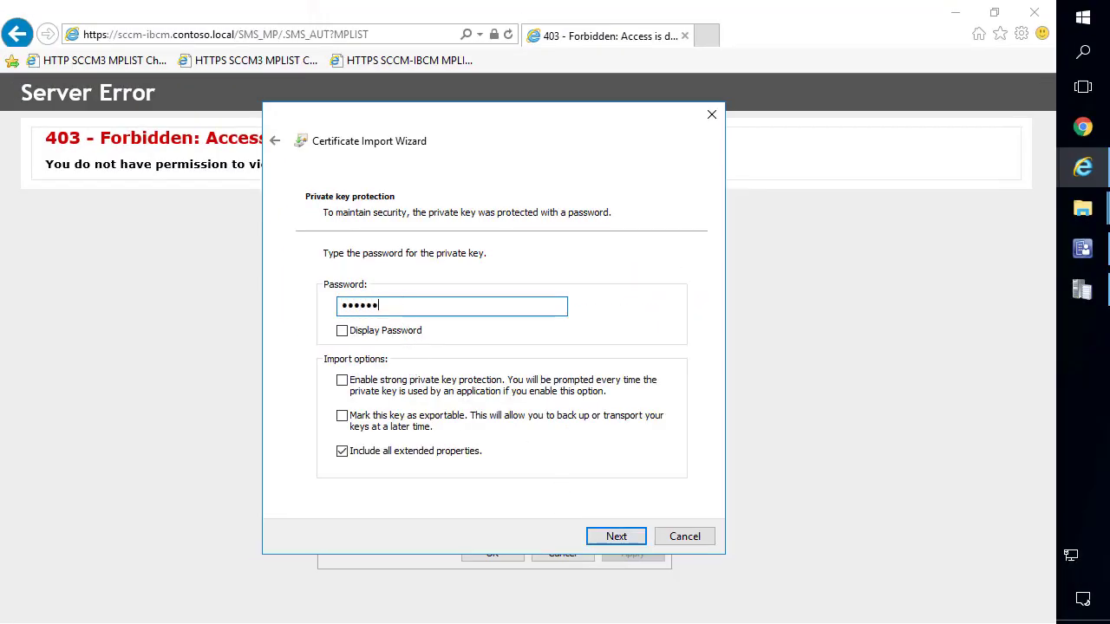
# Enter the certificate's private key password, finish importing into Personal, and close the certificate settings.
pyautogui.write('Password12345')
pyautogui.click(607, 536)
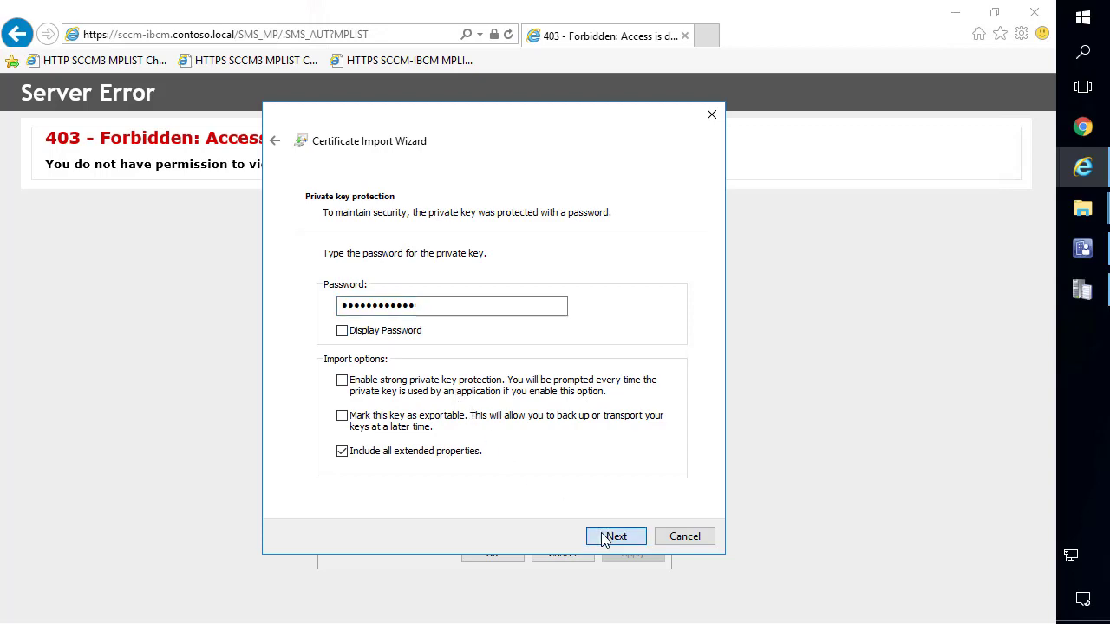
pyautogui.click(604, 537)
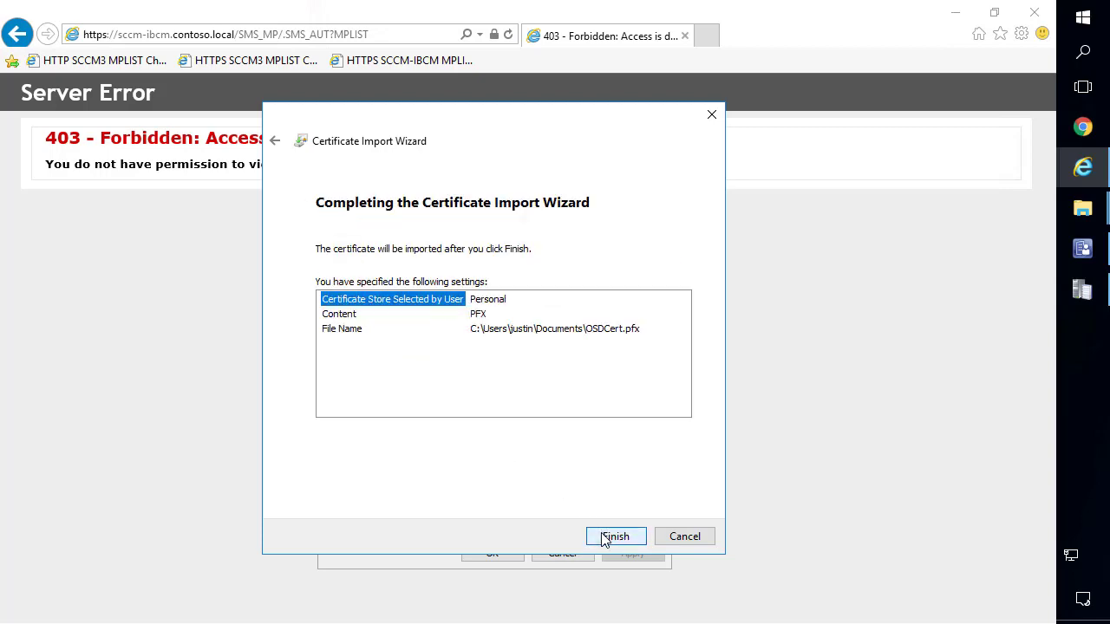
pyautogui.click(607, 537)
pyautogui.click(579, 399)
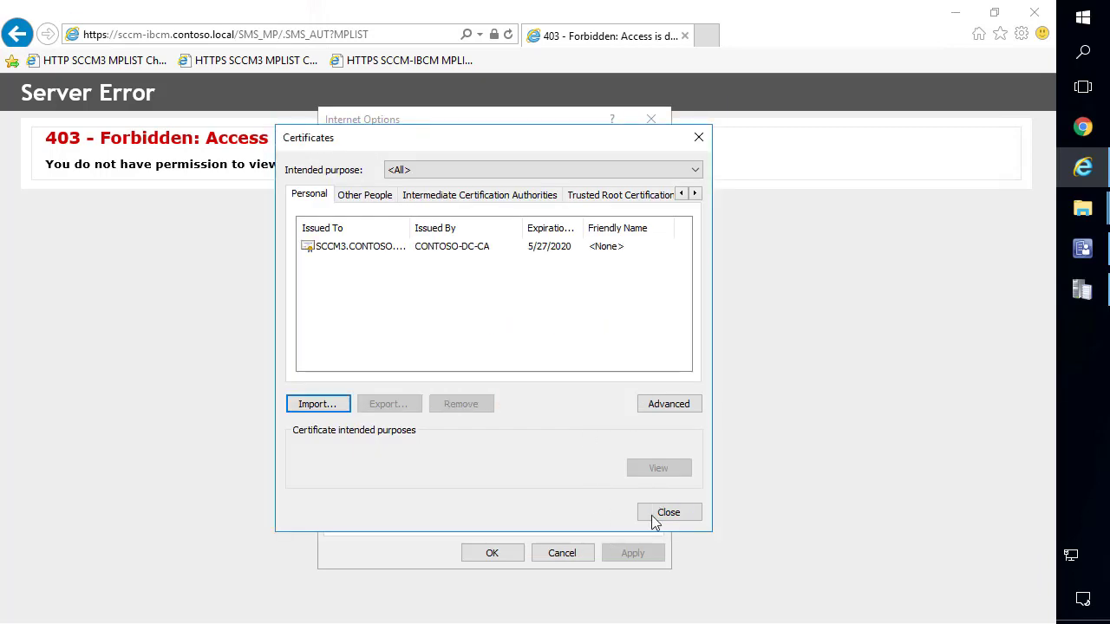
pyautogui.click(657, 514)
pyautogui.click(508, 556)
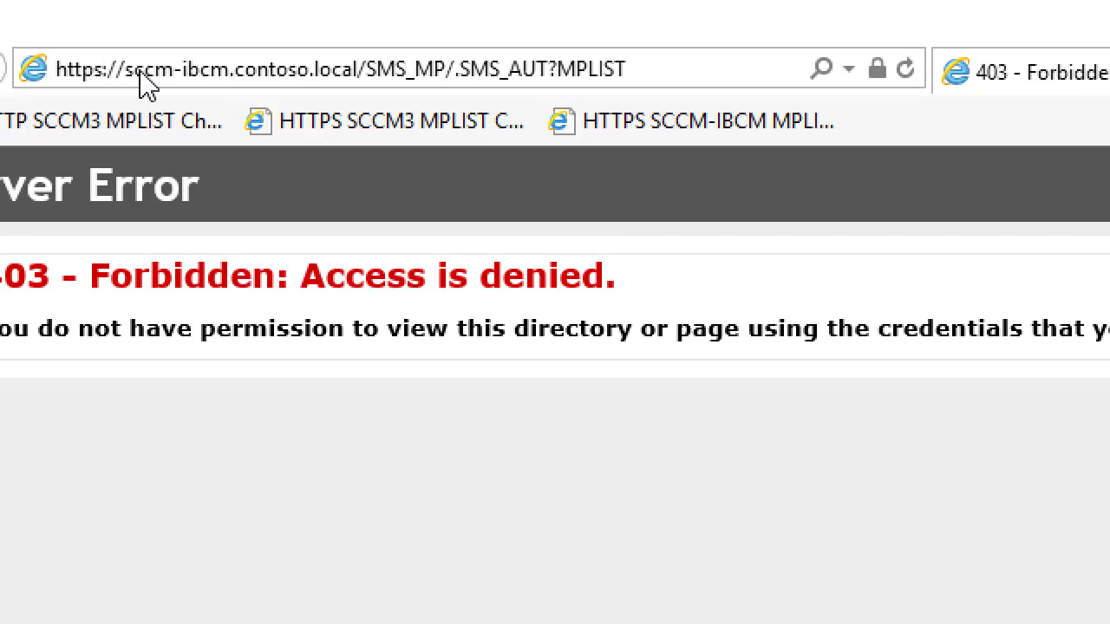
# Restart Internet Explorer and load the pasted HTTPS MPLIST address.
pyautogui.click(127, 34)
pyautogui.hotkey('ctrl', 'c')
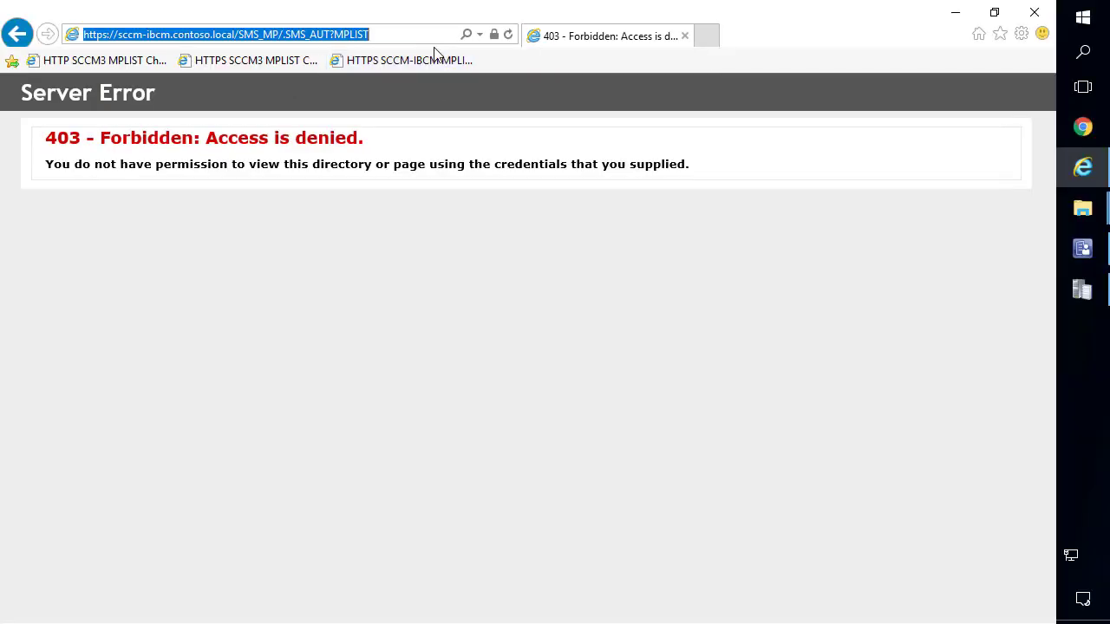
pyautogui.click(934, 606)
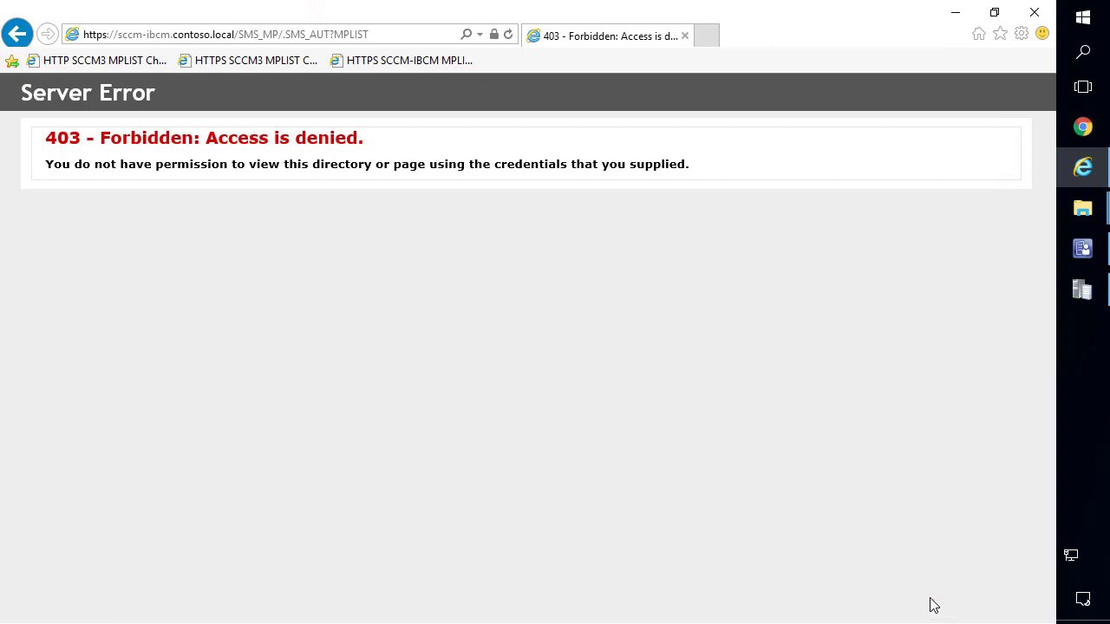
pyautogui.click(1035, 12)
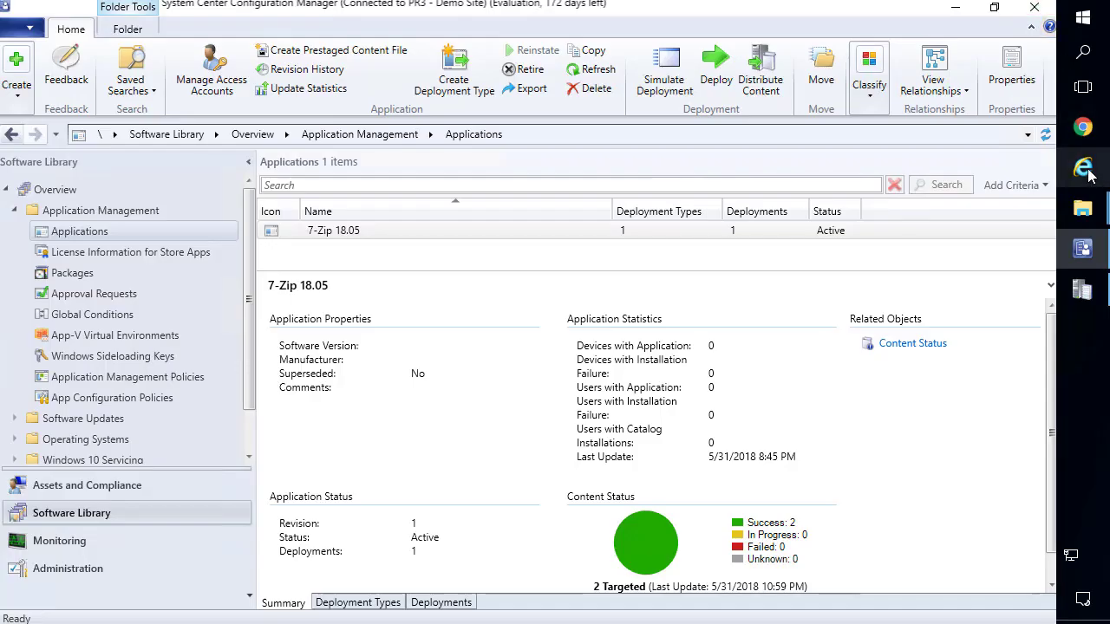
pyautogui.click(1086, 171)
pyautogui.click(365, 39)
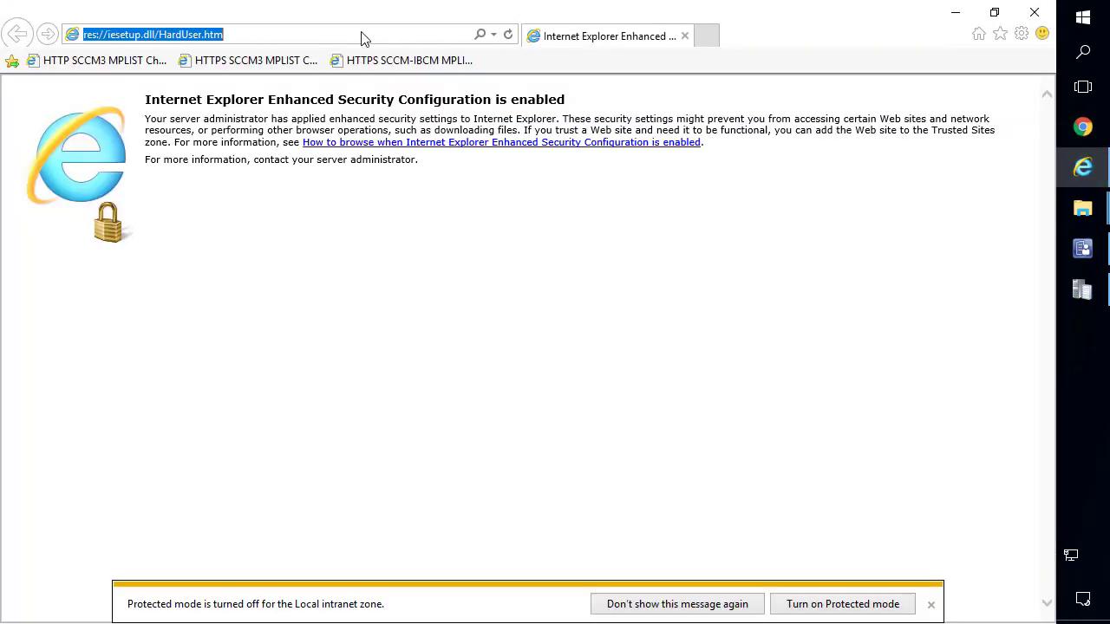
pyautogui.hotkey('ctrl', 'v')
pyautogui.press('Return')
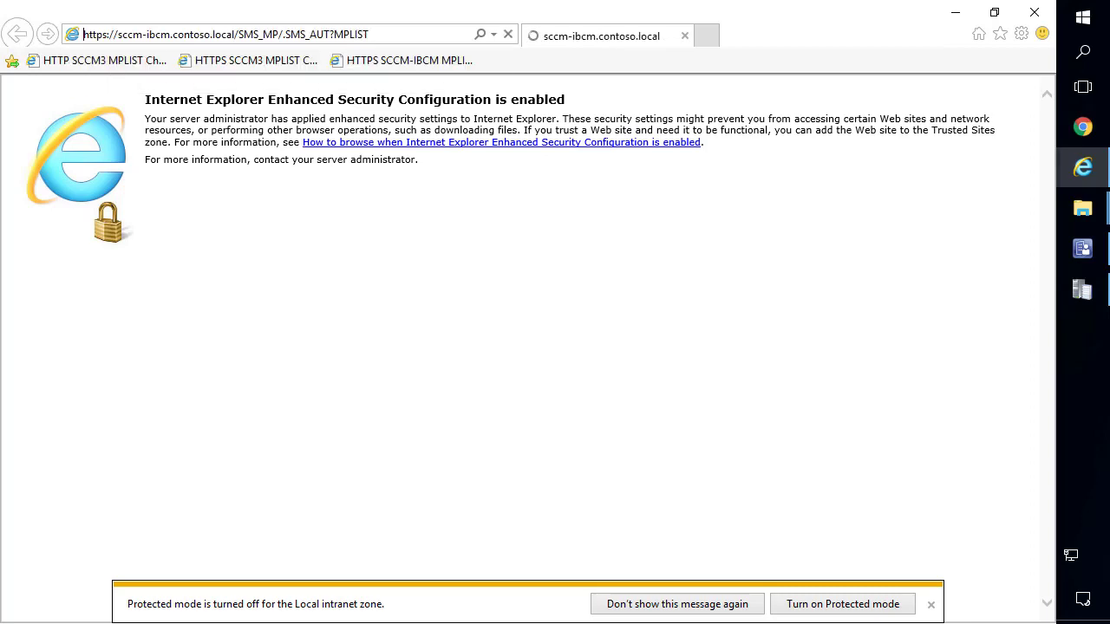
# Bring forward the Confirm Certificate prompt and confirm sending the client certificate.
pyautogui.moveTo(405, 15); pyautogui.dragTo(652, 320)
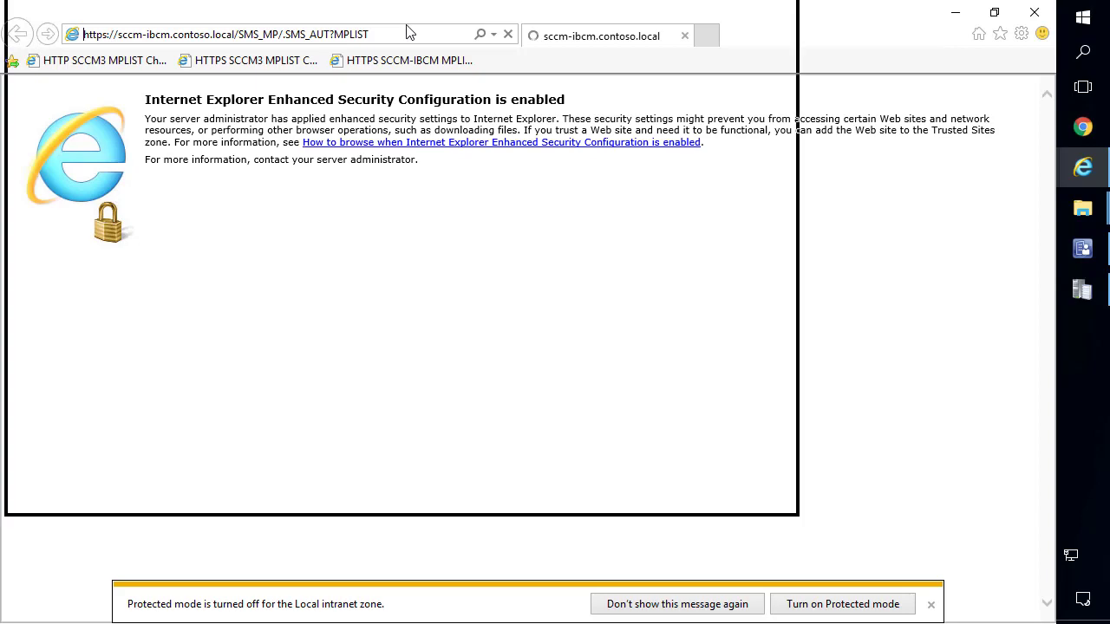
pyautogui.moveTo(557, 215); pyautogui.dragTo(314, 5)
pyautogui.click(732, 300)
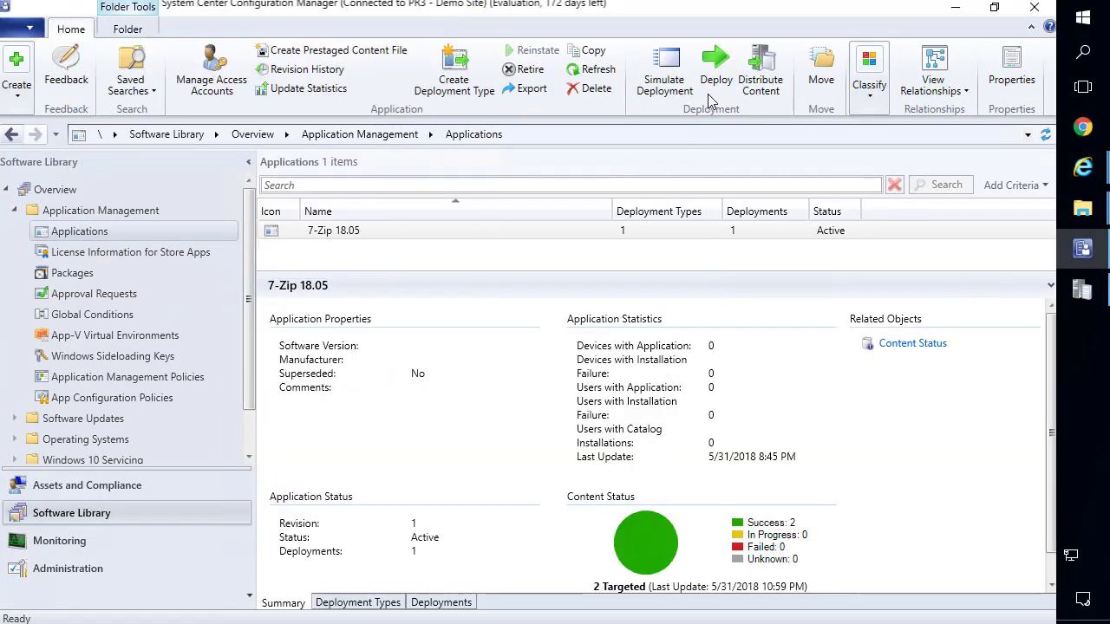
pyautogui.click(1086, 170)
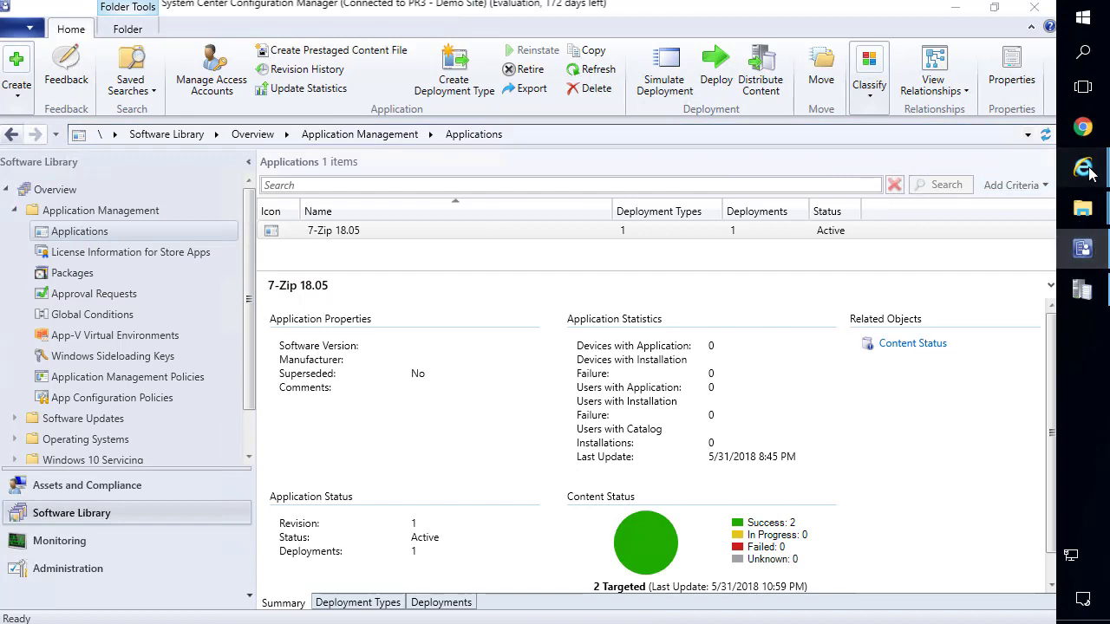
pyautogui.click(965, 248)
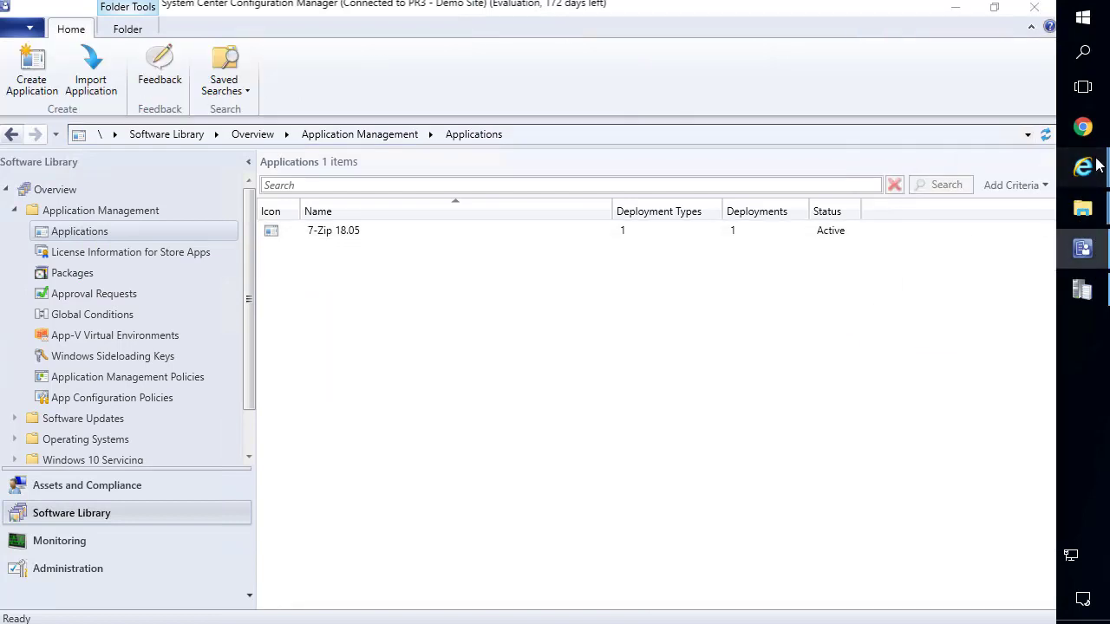
pyautogui.moveTo(1097, 165)
pyautogui.click(962, 243)
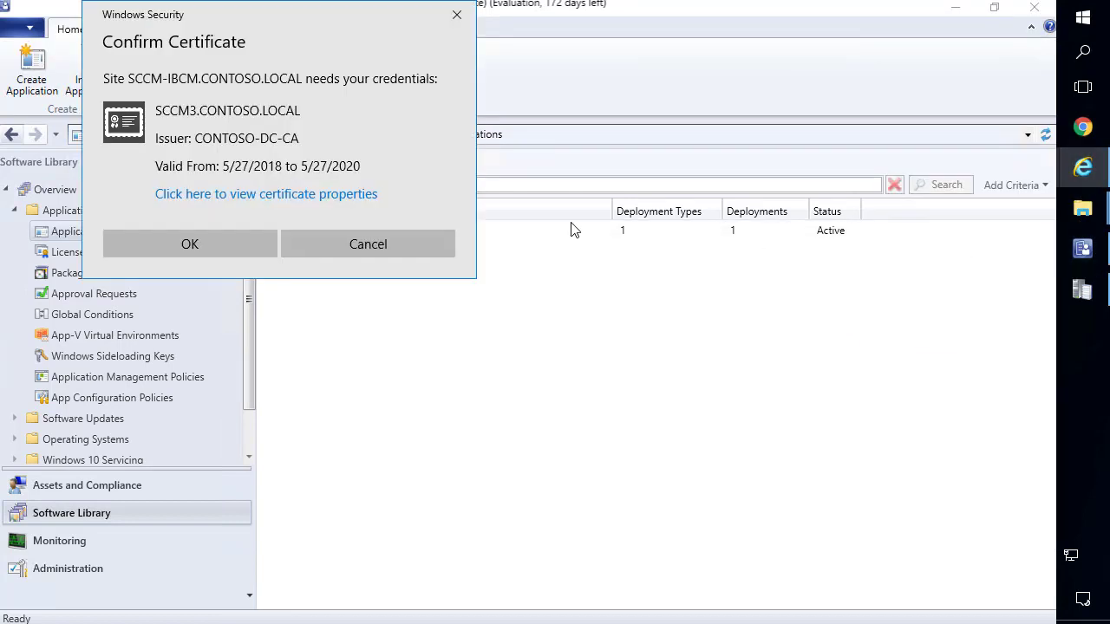
pyautogui.click(212, 243)
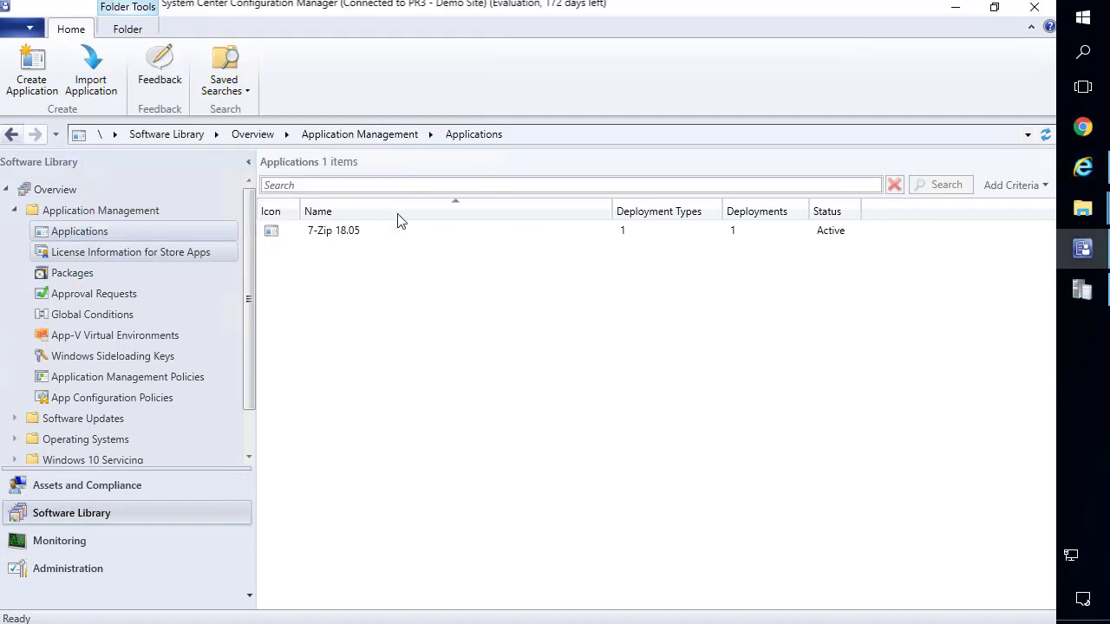
# Maximize the MPList XML window for SCCM3.CONTOSO.LOCAL and check the server host name in the address.
pyautogui.click(1086, 169)
pyautogui.doubleClick(813, 321)
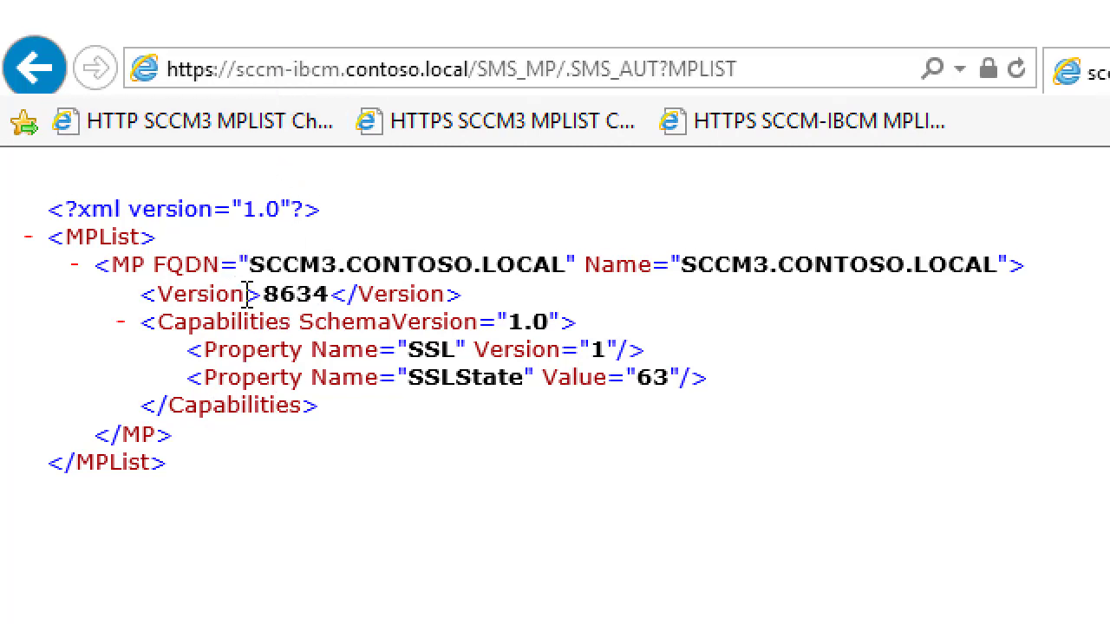
pyautogui.click(292, 69)
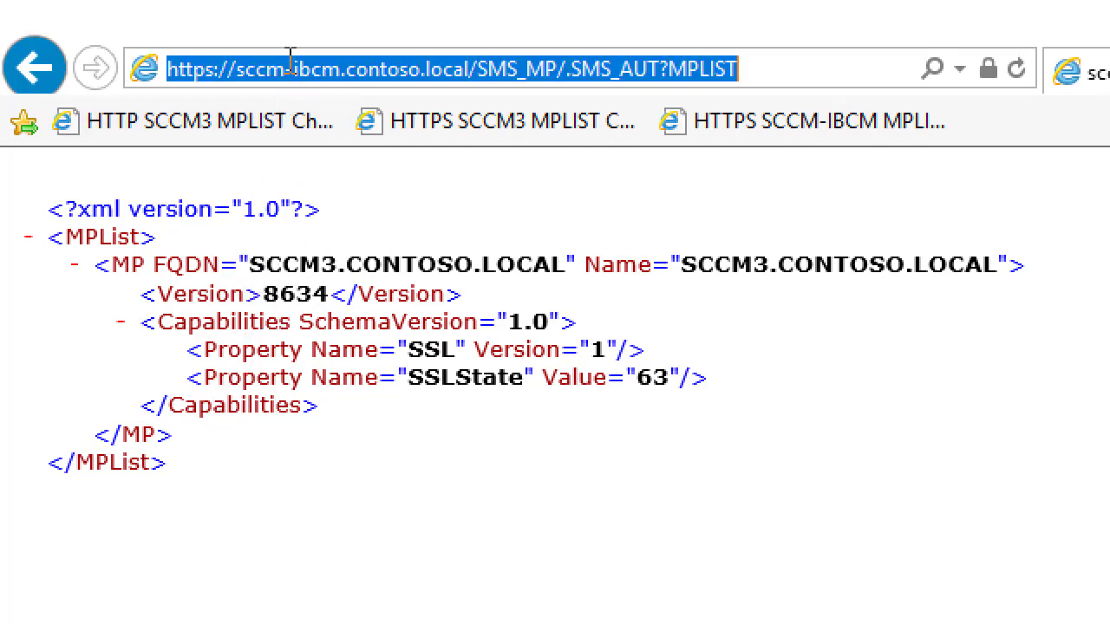
pyautogui.moveTo(237, 70); pyautogui.dragTo(751, 69)
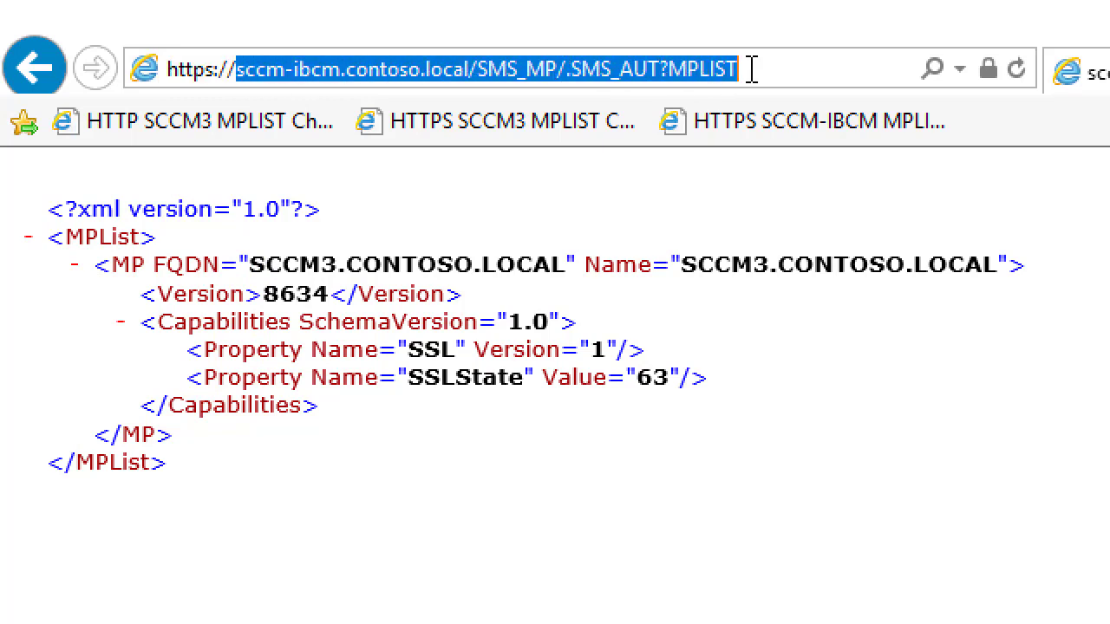
pyautogui.click(830, 64)
pyautogui.hotkey('ctrl', 'a')
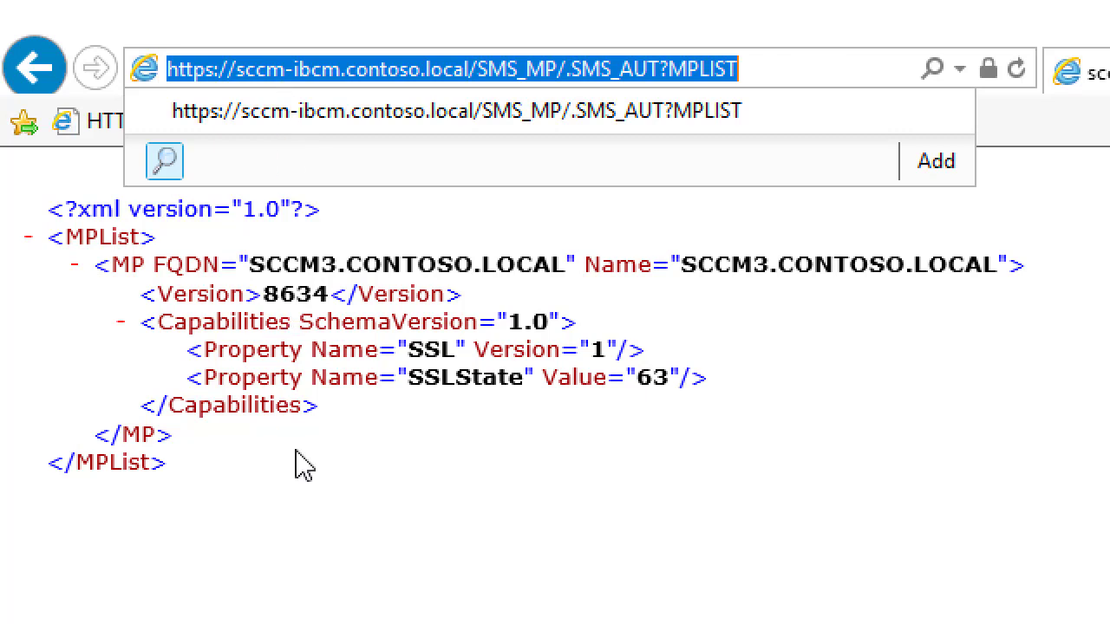
pyautogui.click(298, 483)
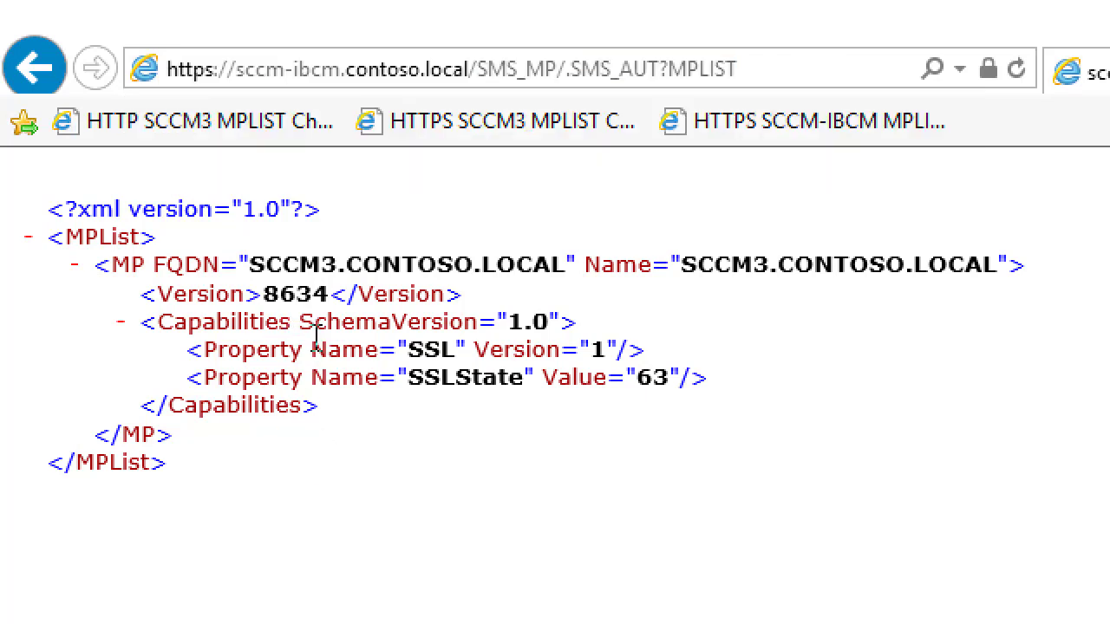
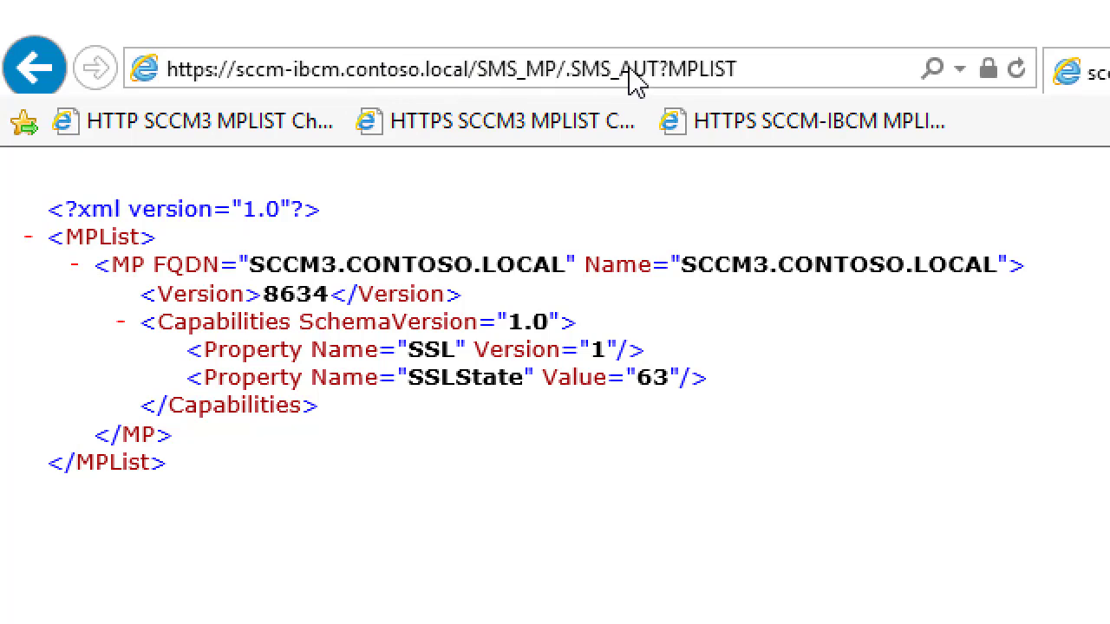
# Change the address from MPLIST to MPCERT and load the management point's MPCERT page.
pyautogui.doubleClick(705, 70)
pyautogui.write('MPCERT')
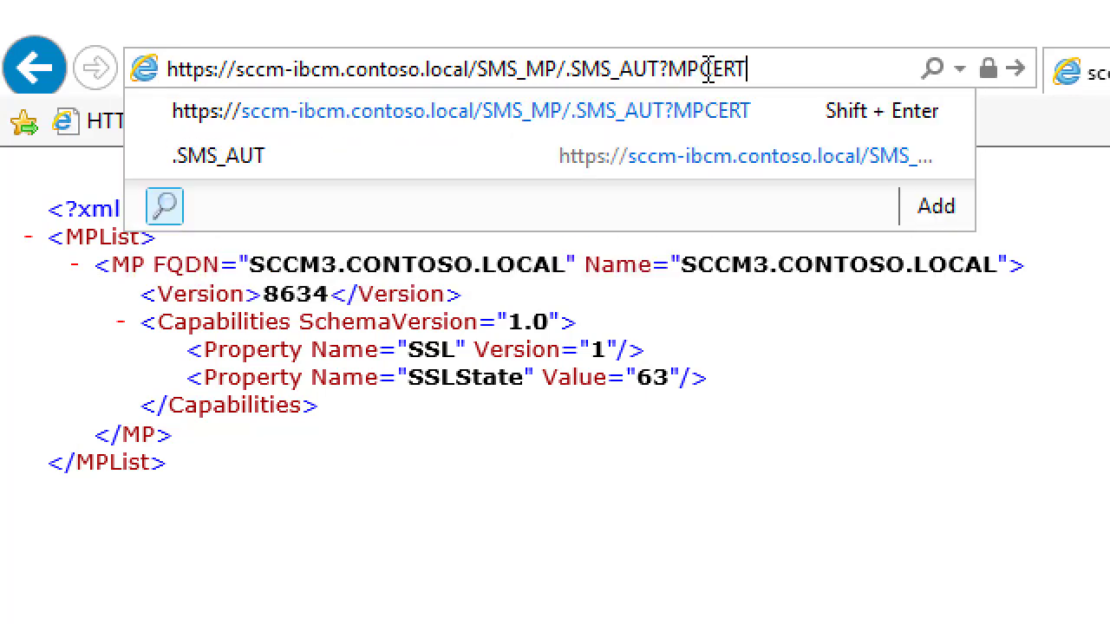
pyautogui.press('Return')
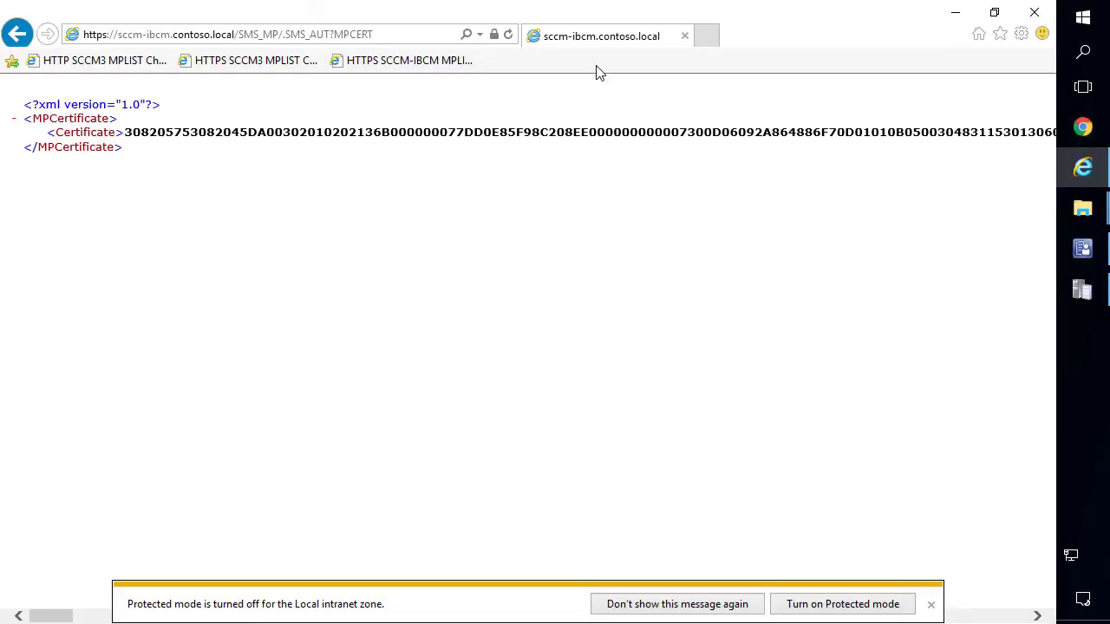
# Delete the client-authentication certificate issued by CONTOSO-DC-CA from Internet Explorer's certificate store.
pyautogui.click(1021, 34)
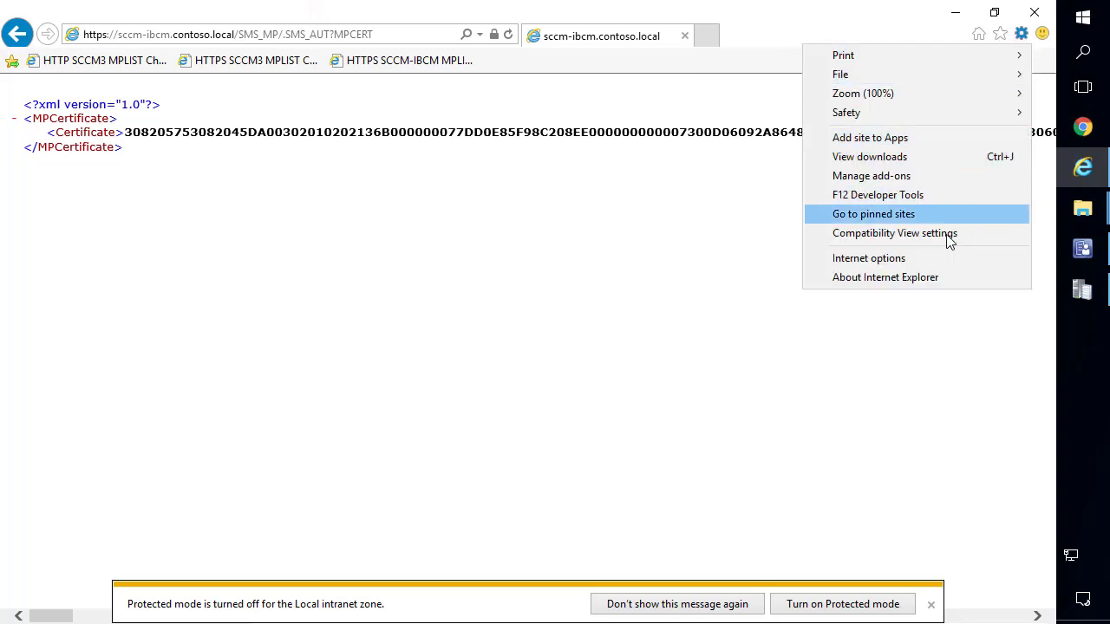
pyautogui.click(925, 265)
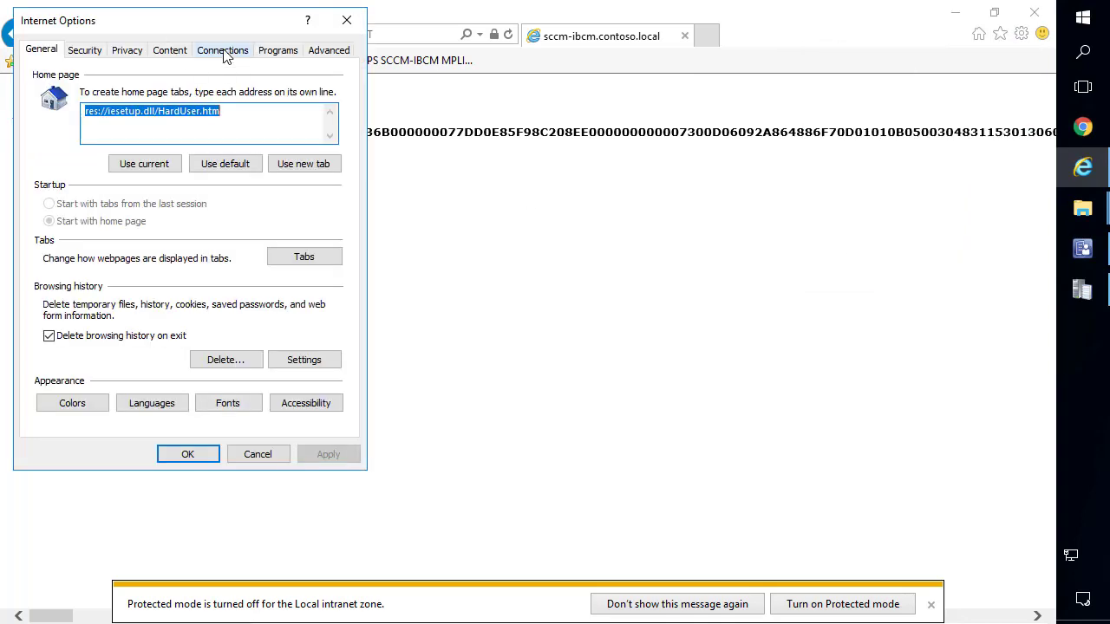
pyautogui.click(174, 50)
pyautogui.click(217, 124)
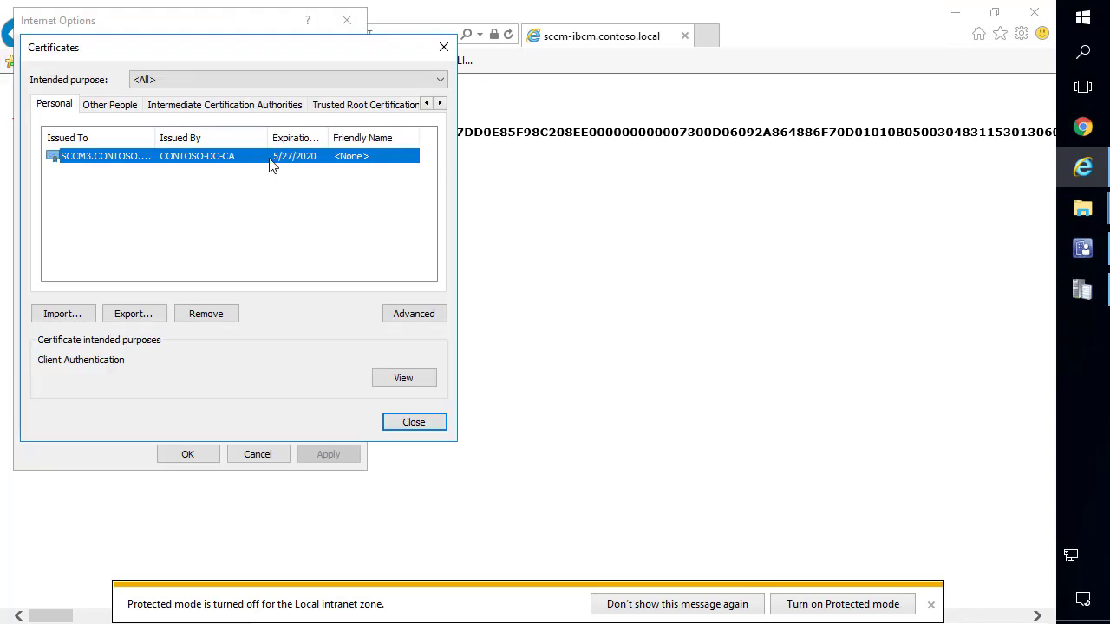
pyautogui.click(224, 318)
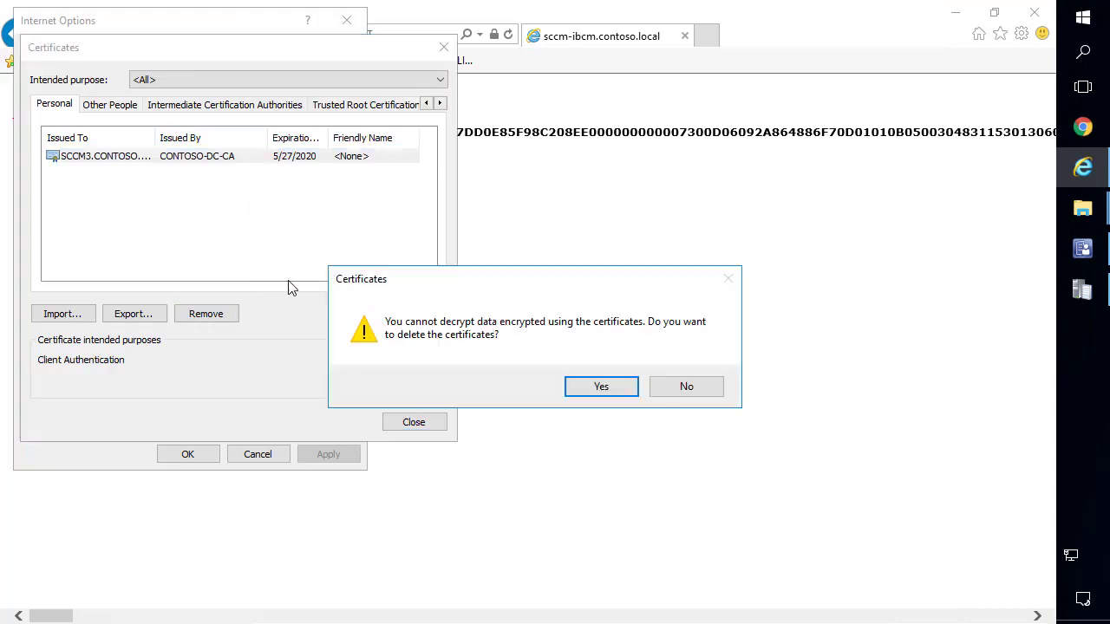
pyautogui.click(580, 385)
pyautogui.click(419, 425)
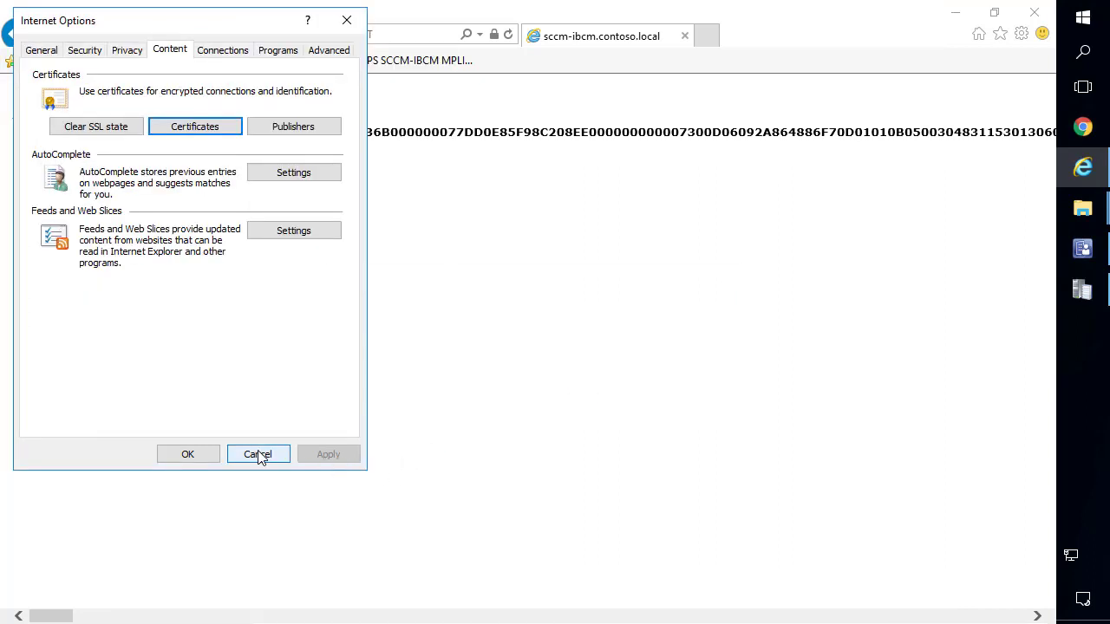
pyautogui.click(188, 454)
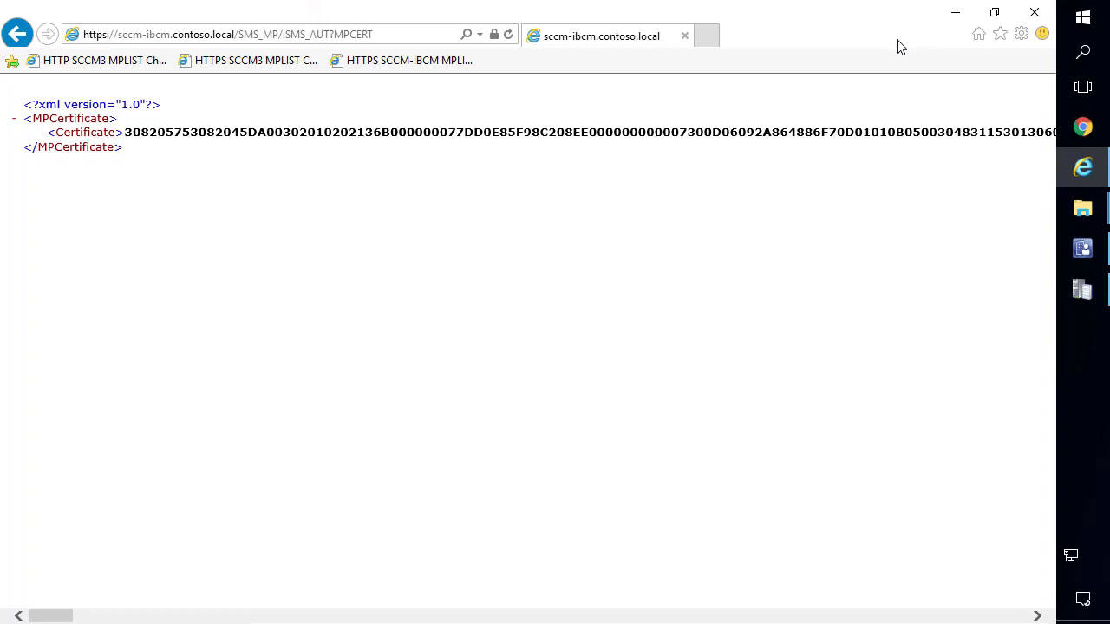
pyautogui.hotkey('alt', 'Tab')
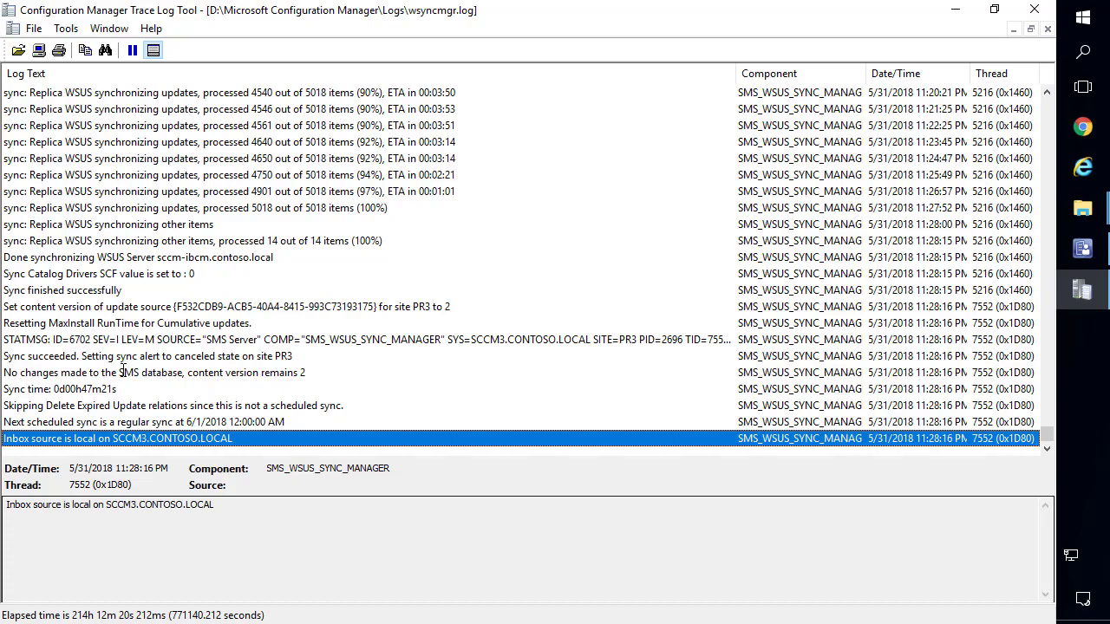
# Read the wsyncmgr.log 'Resetting MaxInstall RunTime' and 'Sync finished successfully' entries.
pyautogui.click(130, 323)
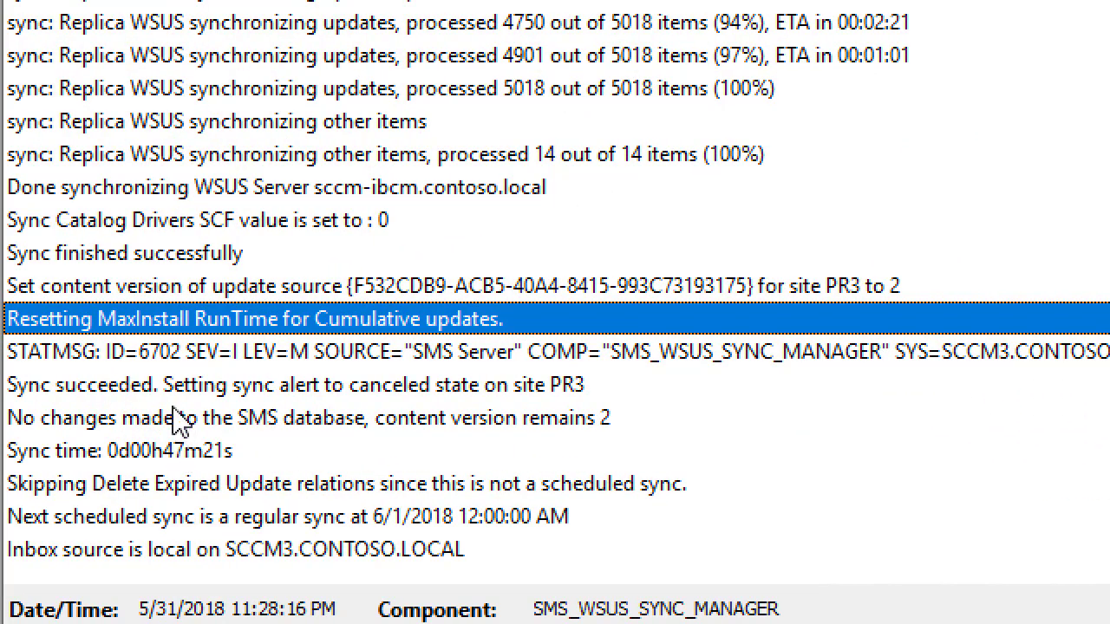
pyautogui.click(156, 252)
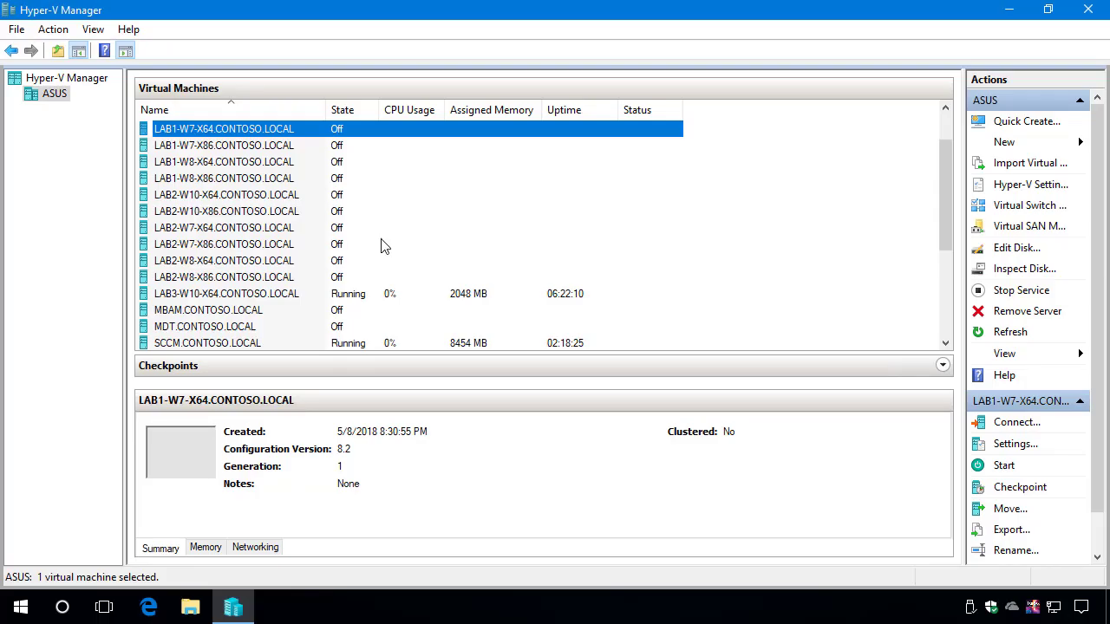
pyautogui.scroll(1, 369, 208)
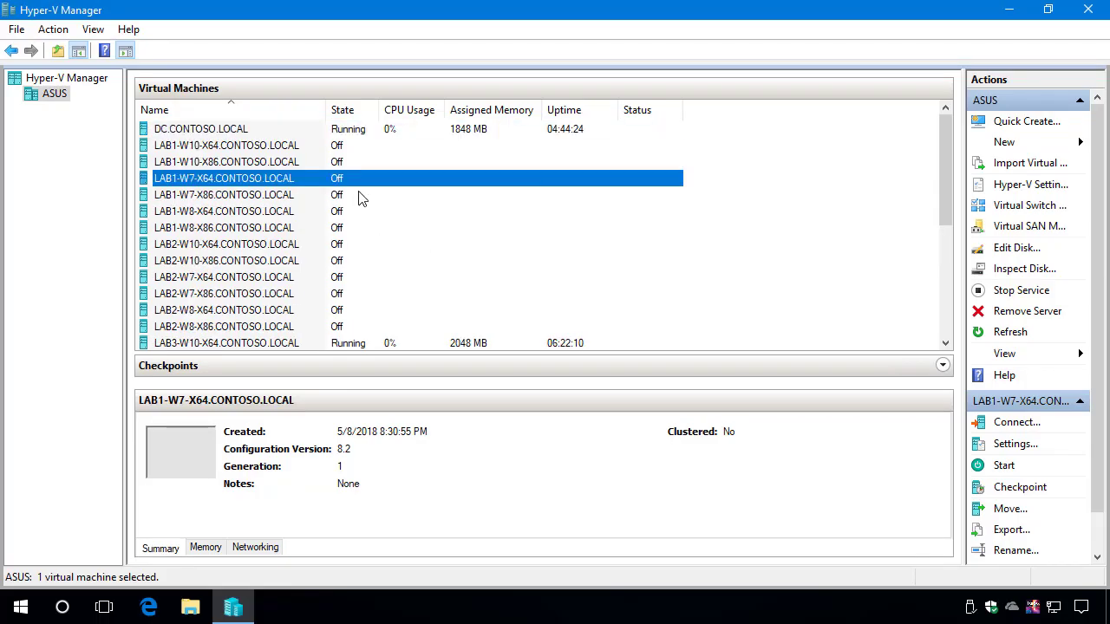
# Select LAB3-W10-X64 in Hyper-V Manager and close the leftover log, folder and Services windows.
pyautogui.click(1054, 607)
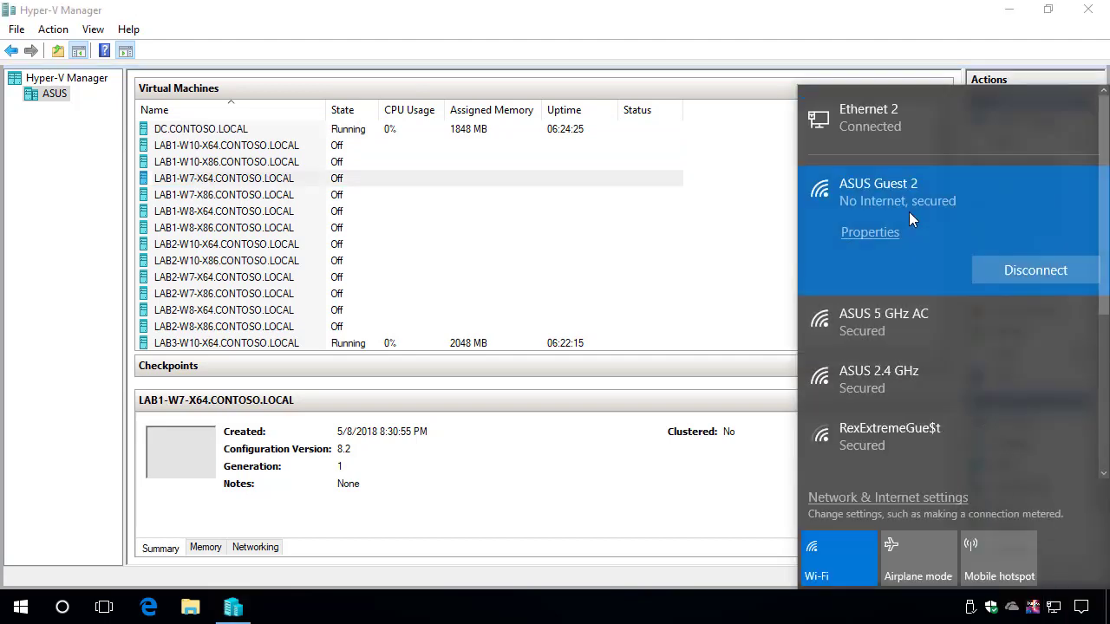
pyautogui.click(346, 213)
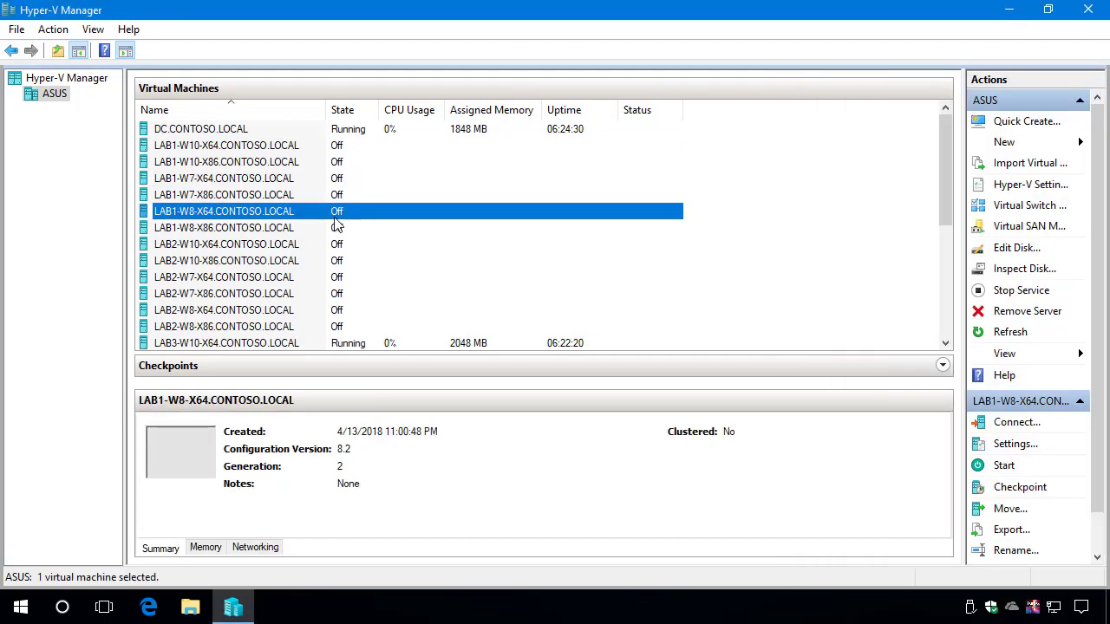
pyautogui.scroll(-2, 265, 295)
pyautogui.click(230, 245)
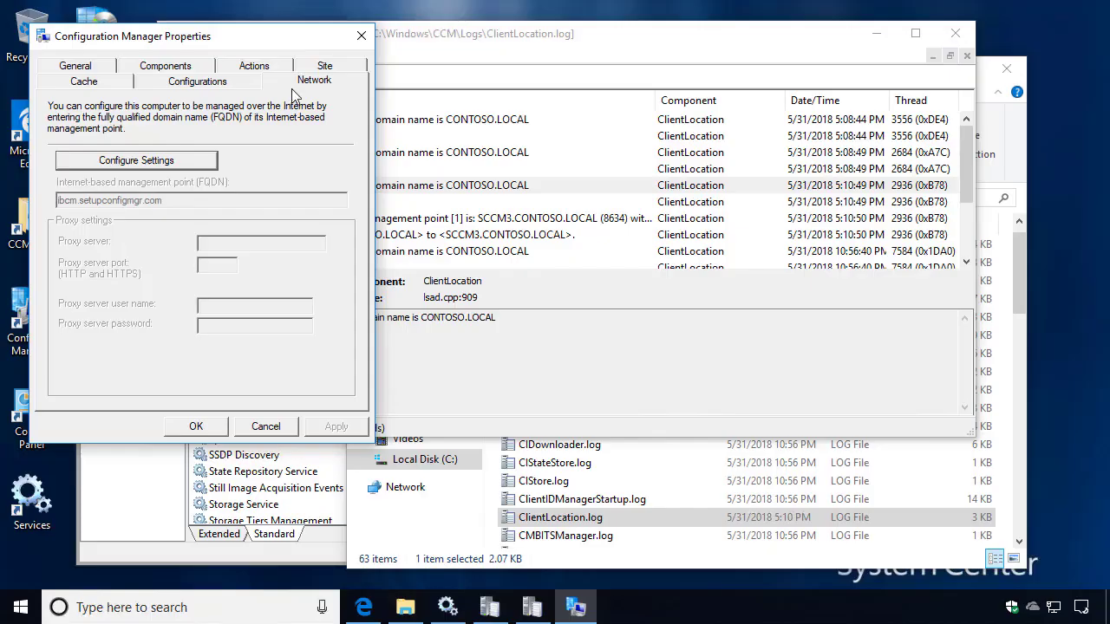
pyautogui.click(362, 38)
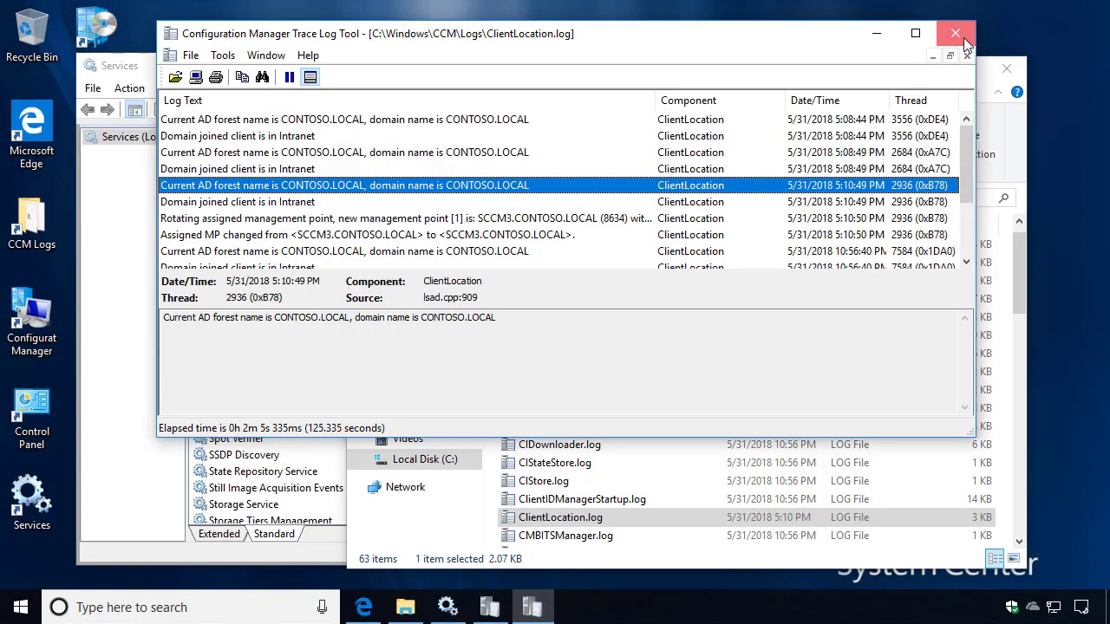
pyautogui.click(954, 34)
pyautogui.click(1007, 71)
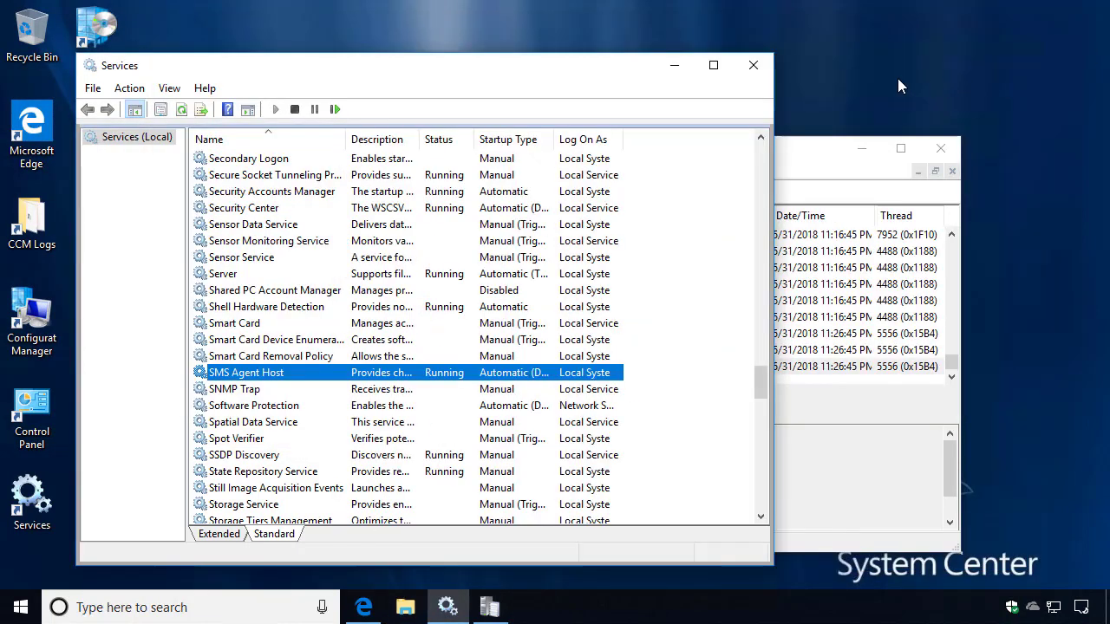
pyautogui.click(754, 73)
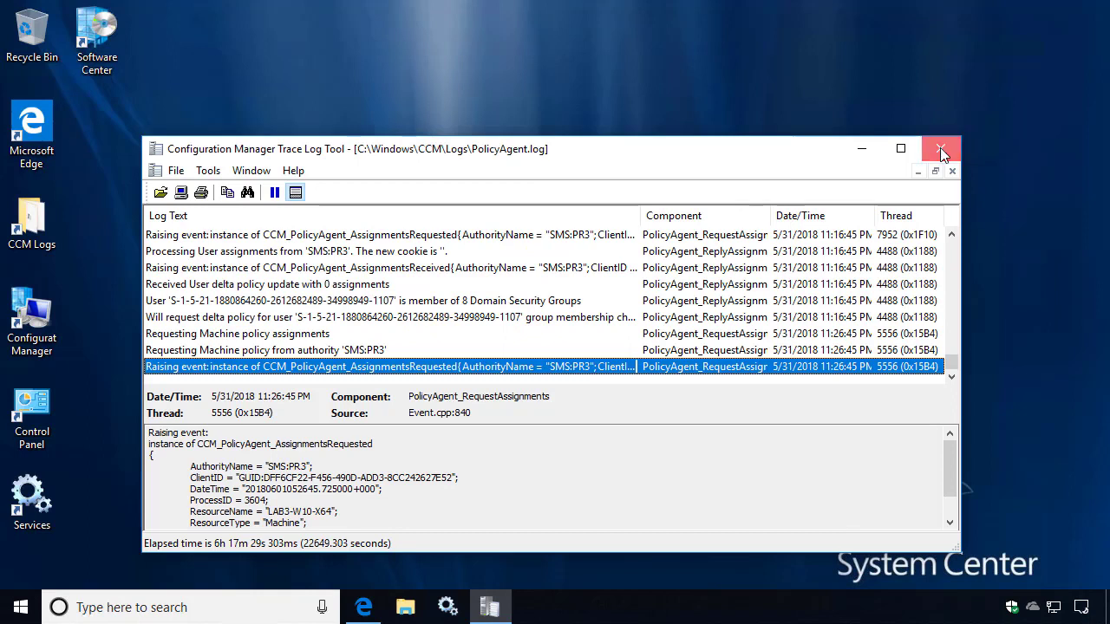
pyautogui.click(940, 148)
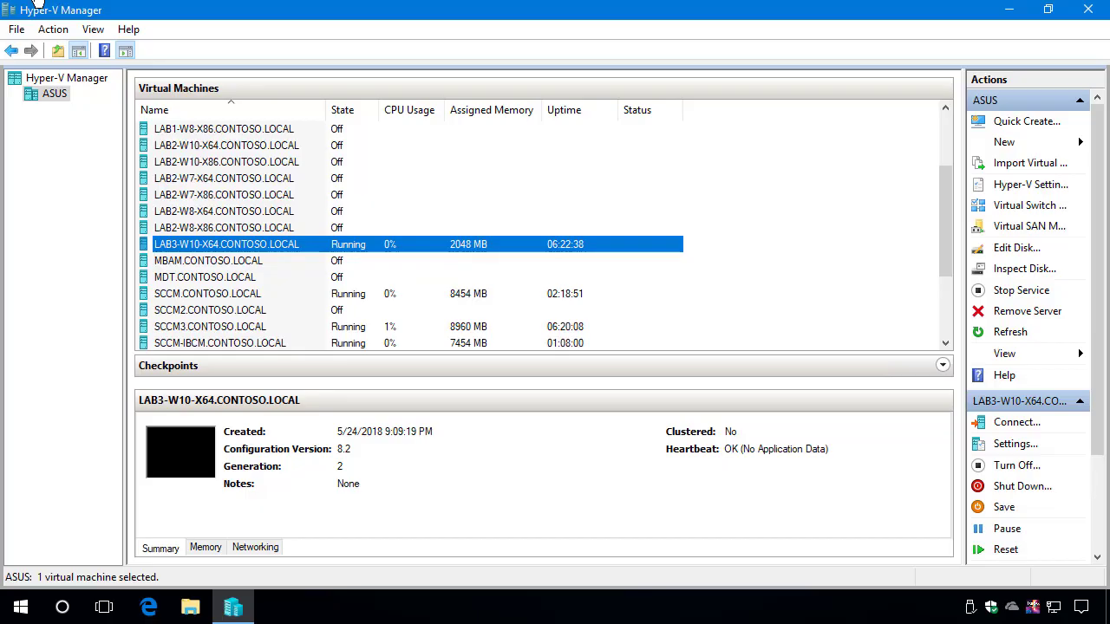
# Switch LAB3-W10-X64's network adapter to the WiFi Guest Network virtual switch and apply it.
pyautogui.rightClick(251, 245)
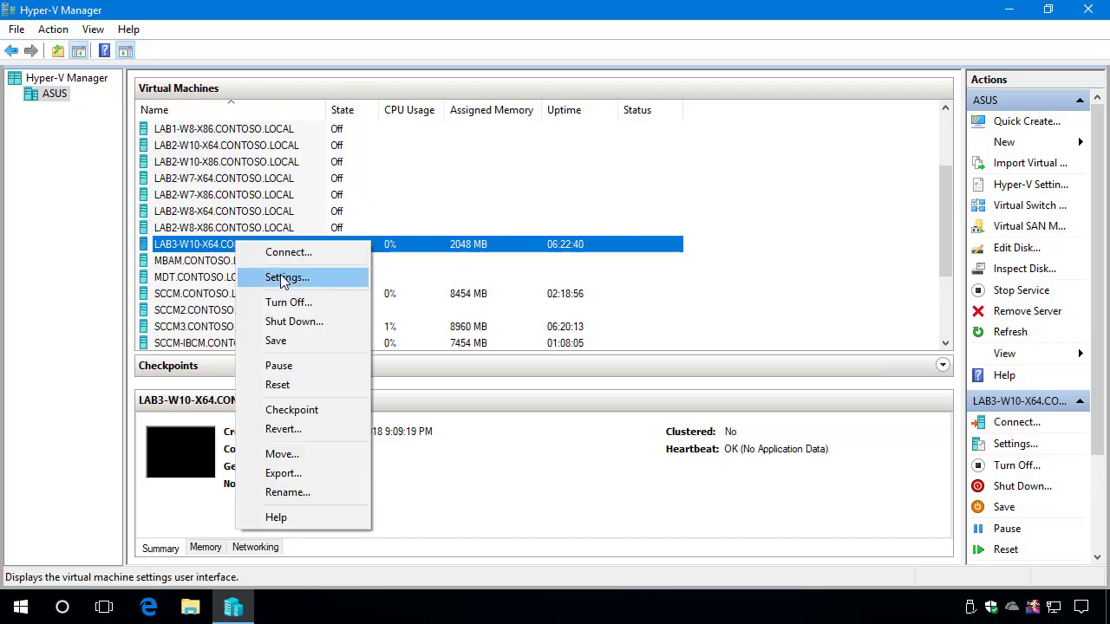
pyautogui.click(282, 278)
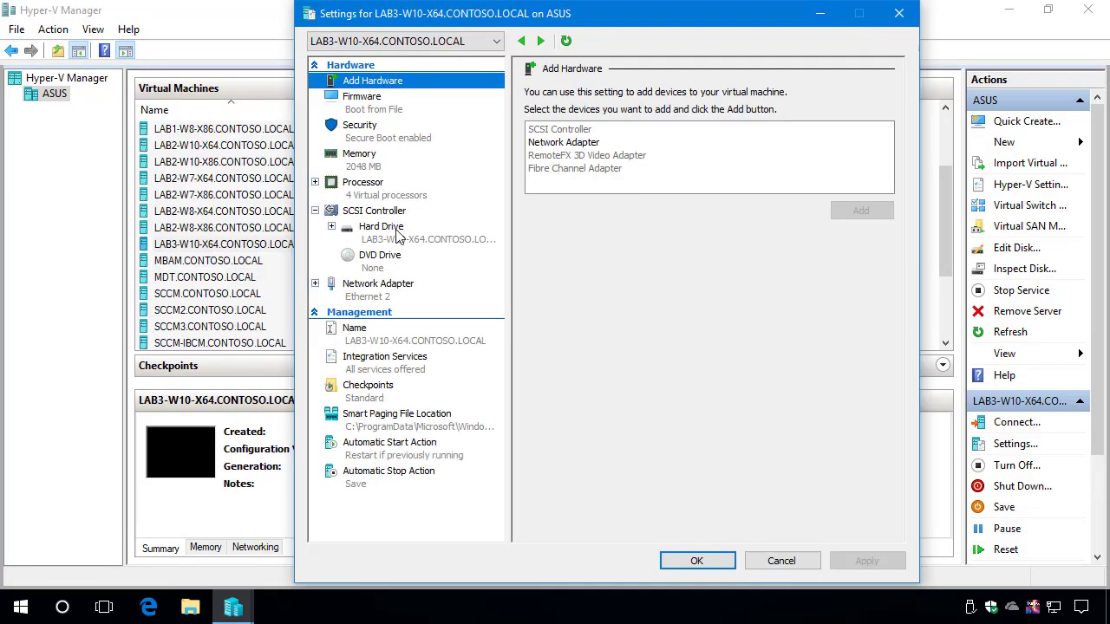
pyautogui.click(379, 291)
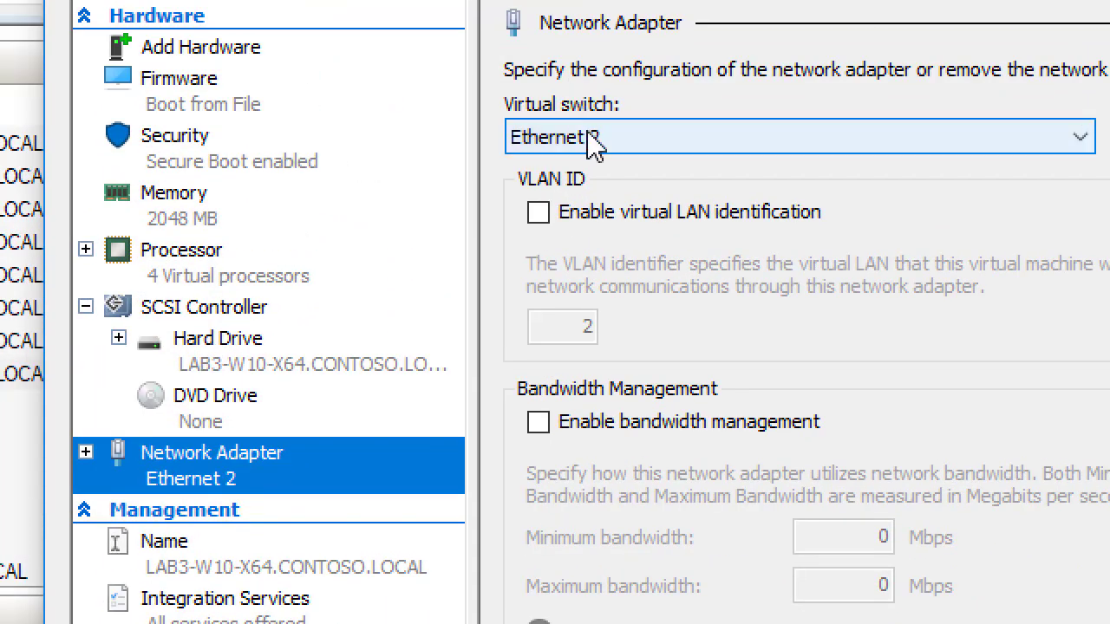
pyautogui.click(586, 58)
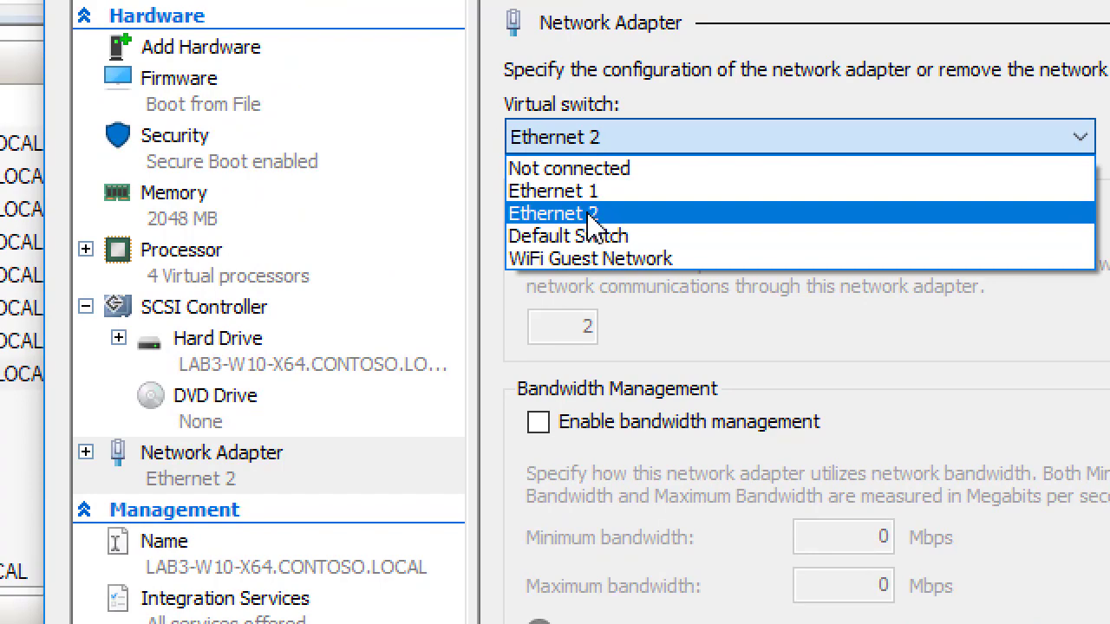
pyautogui.click(605, 259)
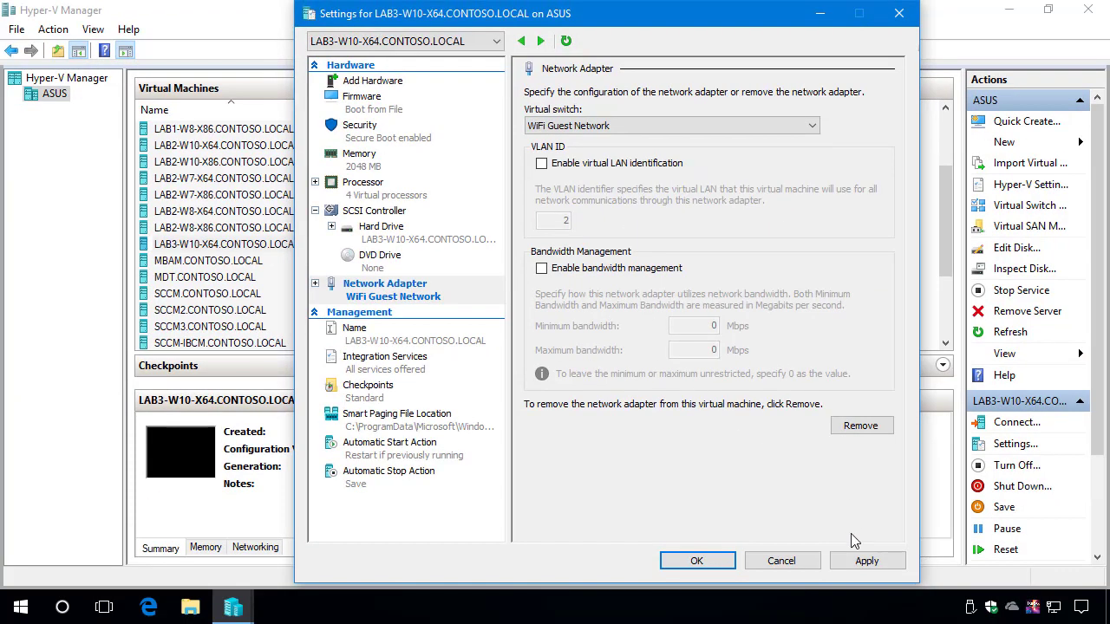
pyautogui.click(862, 557)
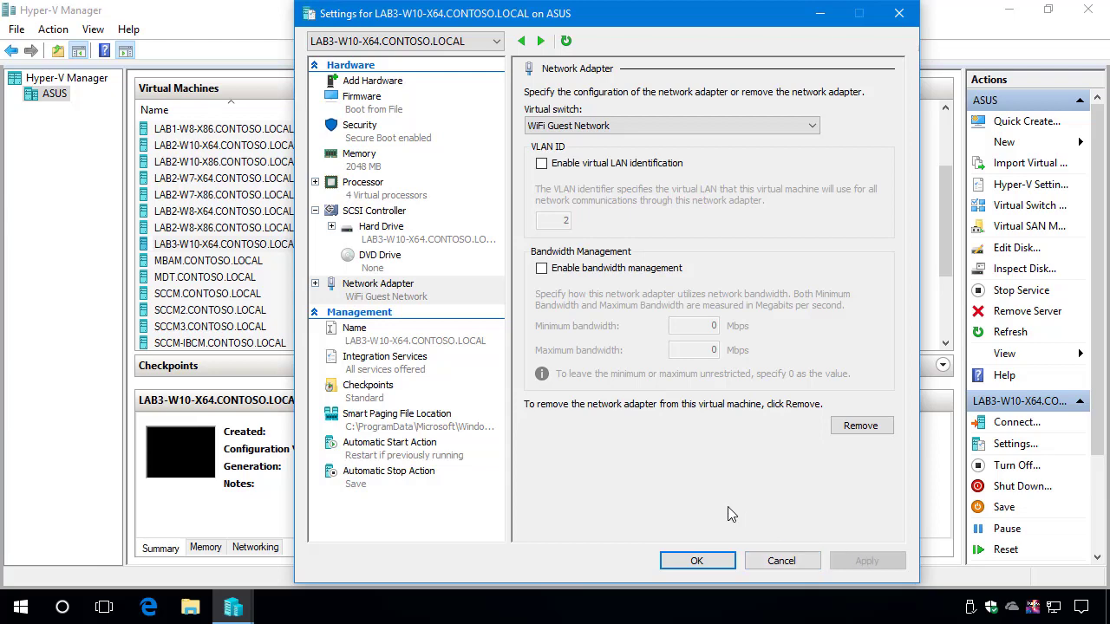
pyautogui.click(1054, 607)
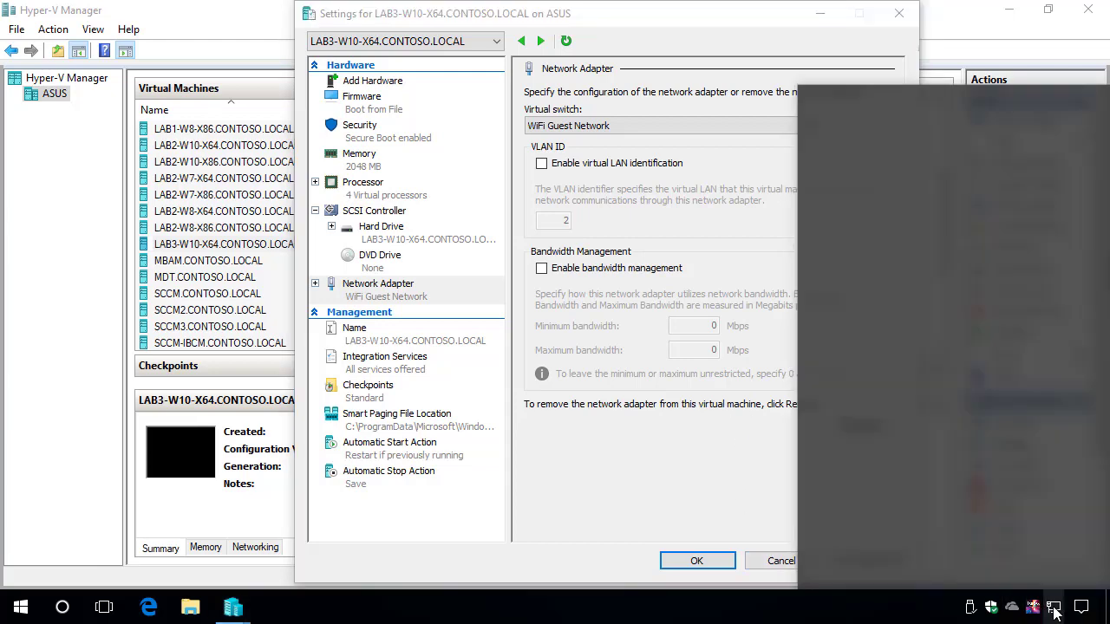
pyautogui.click(685, 501)
pyautogui.click(696, 562)
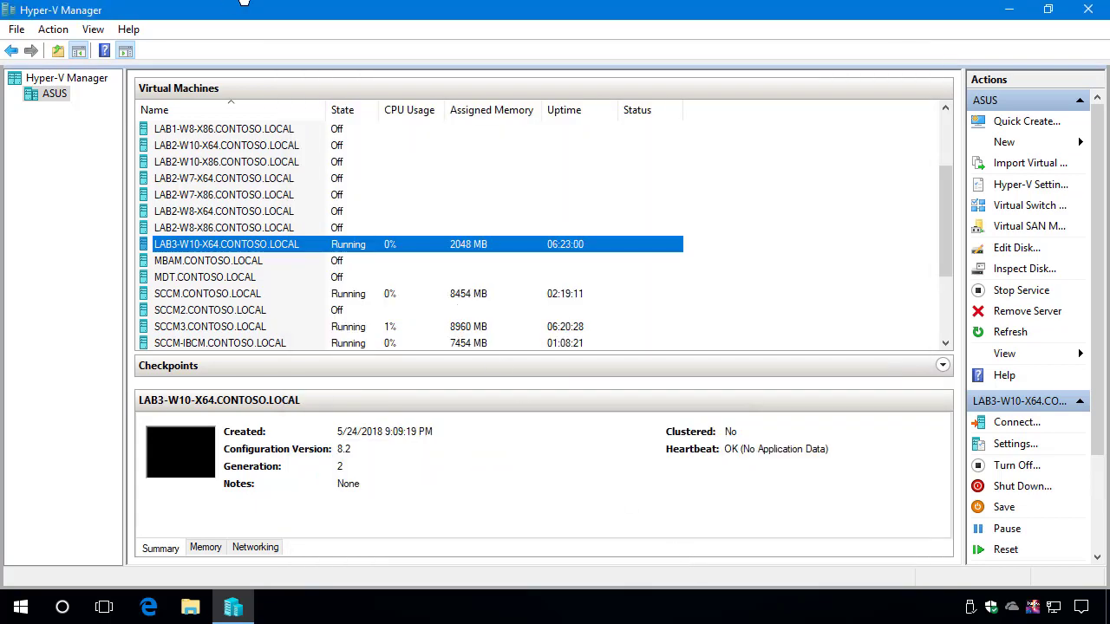
# Open a full-screen console connection to LAB3-W10-X64.
pyautogui.rightClick(259, 240)
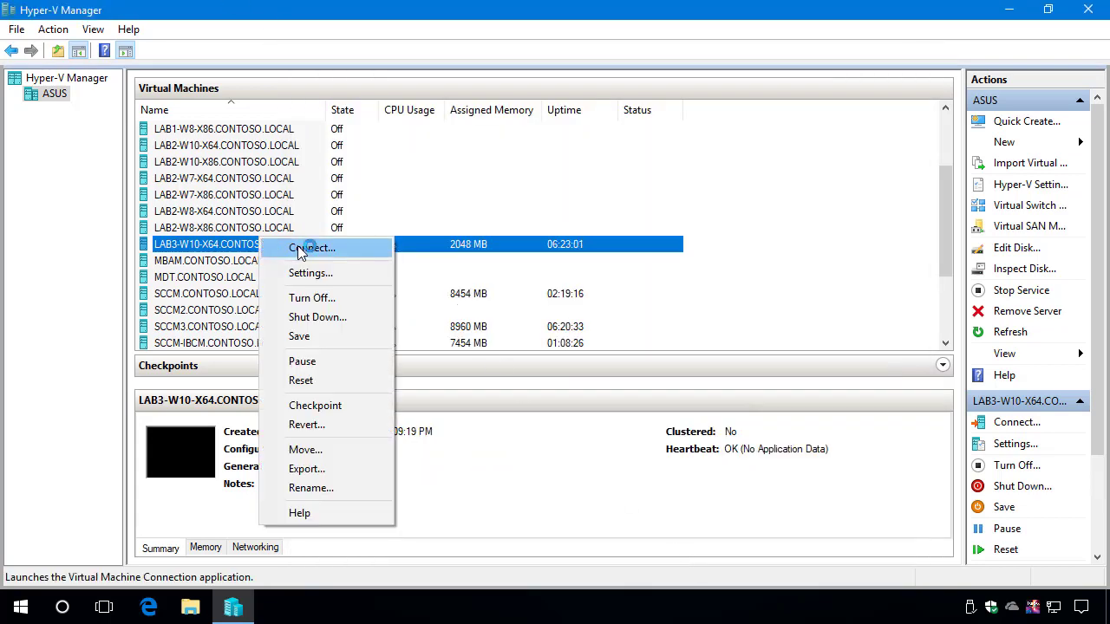
pyautogui.click(299, 249)
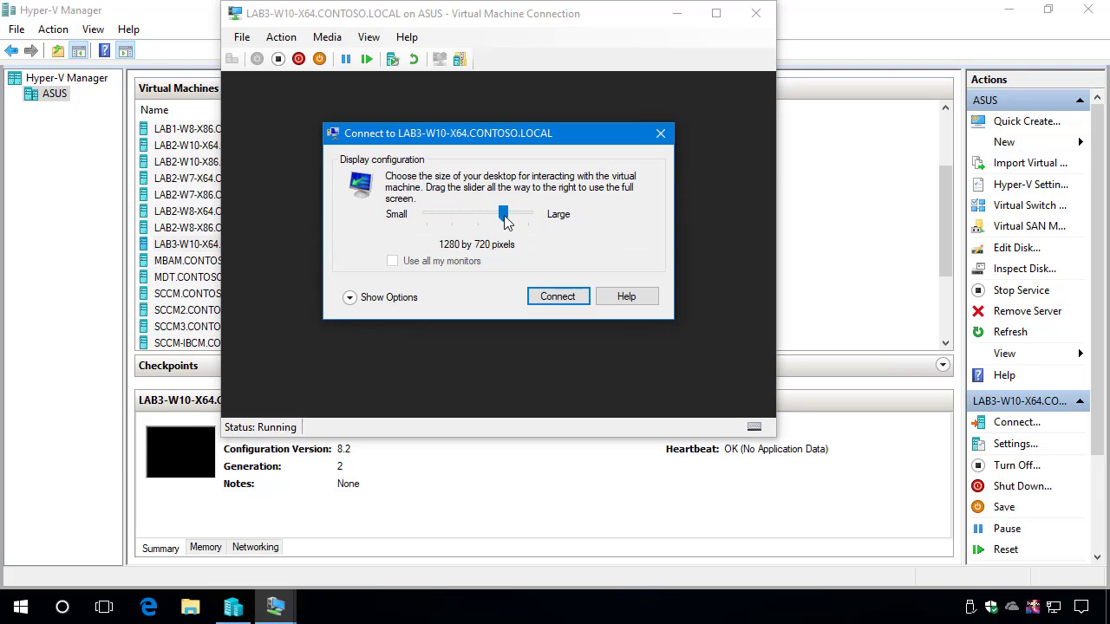
pyautogui.moveTo(506, 216); pyautogui.dragTo(531, 216)
pyautogui.click(557, 305)
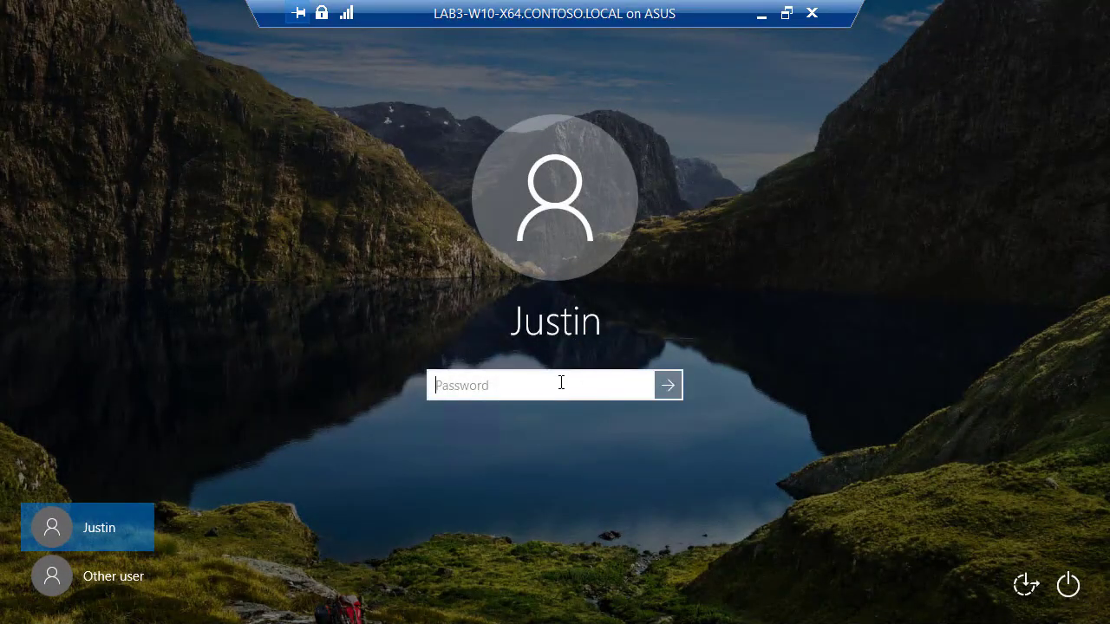
# Sign in with the account password, retrying after an incorrect-password message.
pyautogui.write('••')
pyautogui.press('Return')
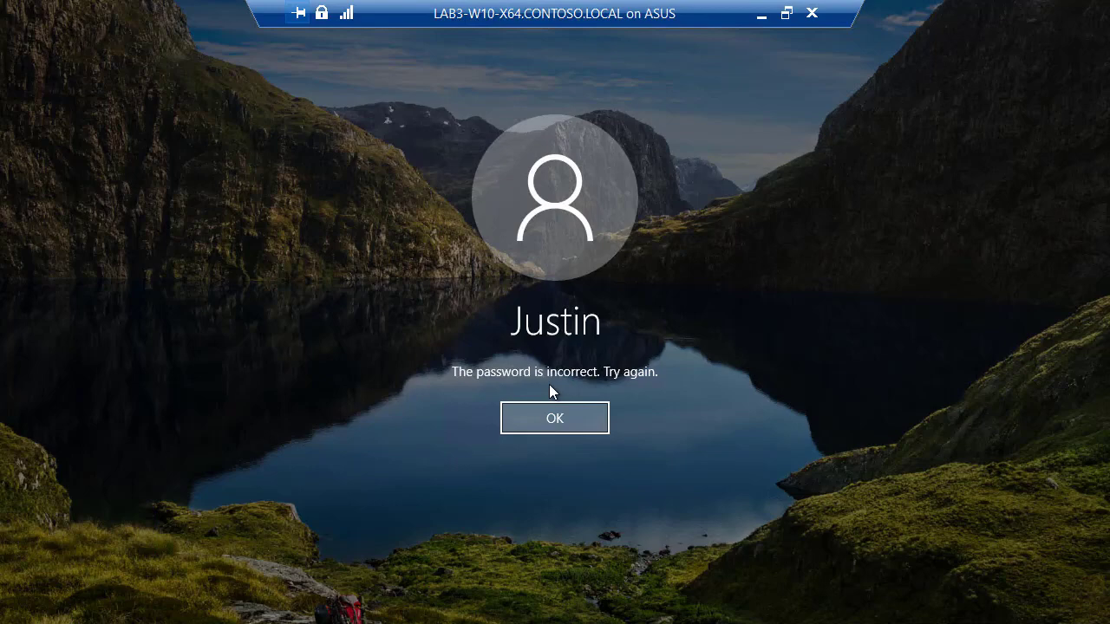
pyautogui.press('Return')
pyautogui.write('••••••••••')
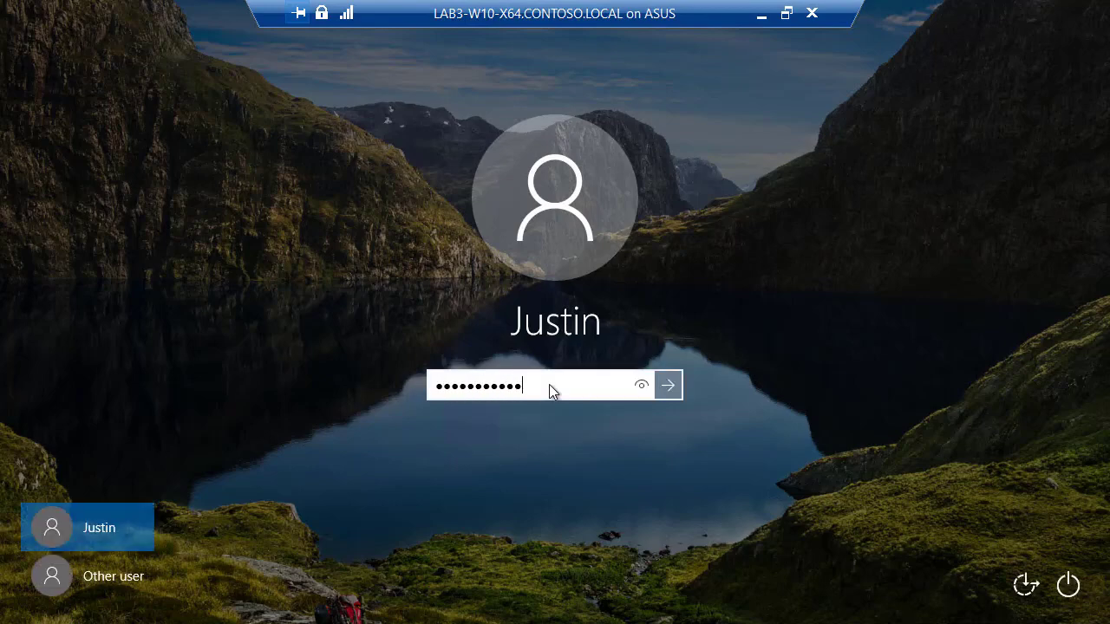
pyautogui.press('Return')
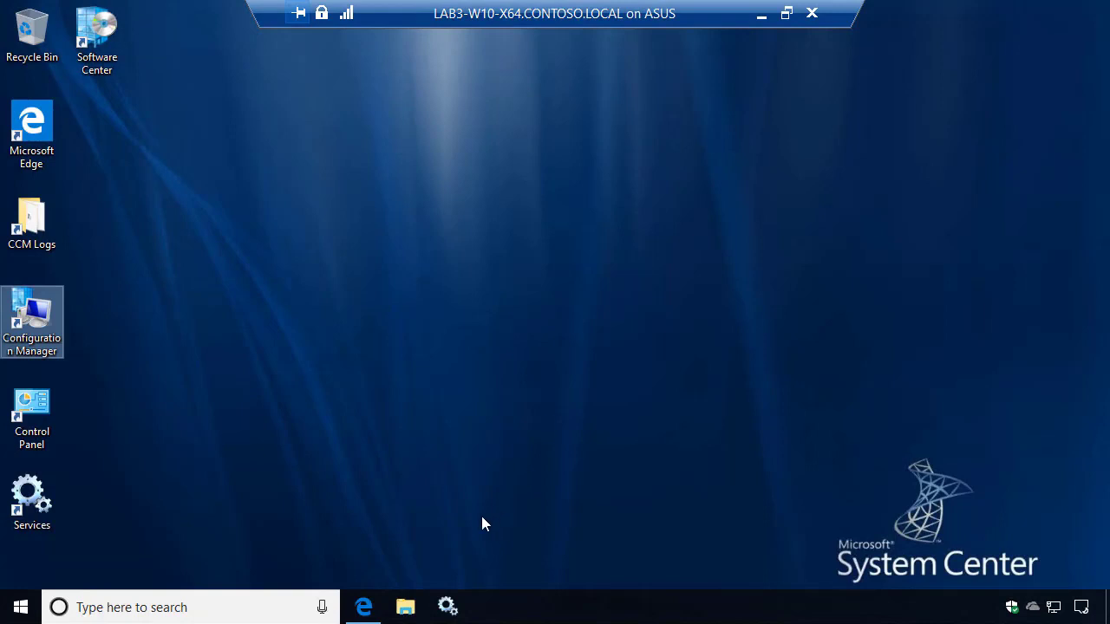
pyautogui.click(364, 607)
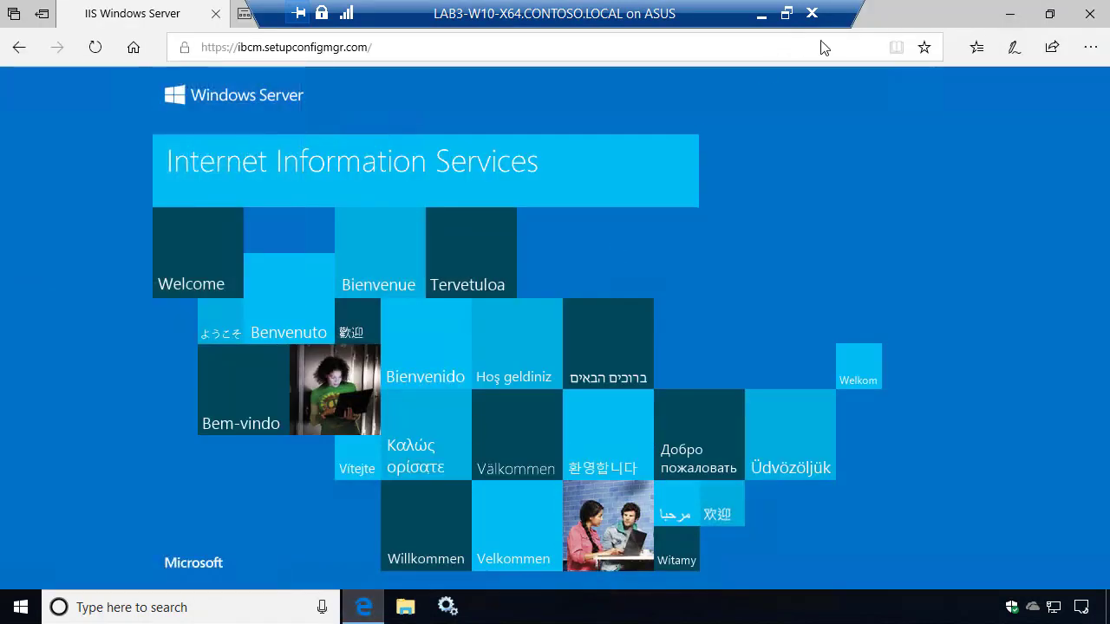
# Reload the ibcm.setupconfigmgr.com IIS welcome page in Edge and check its tabs.
pyautogui.click(92, 46)
pyautogui.moveTo(451, 16); pyautogui.dragTo(687, 16)
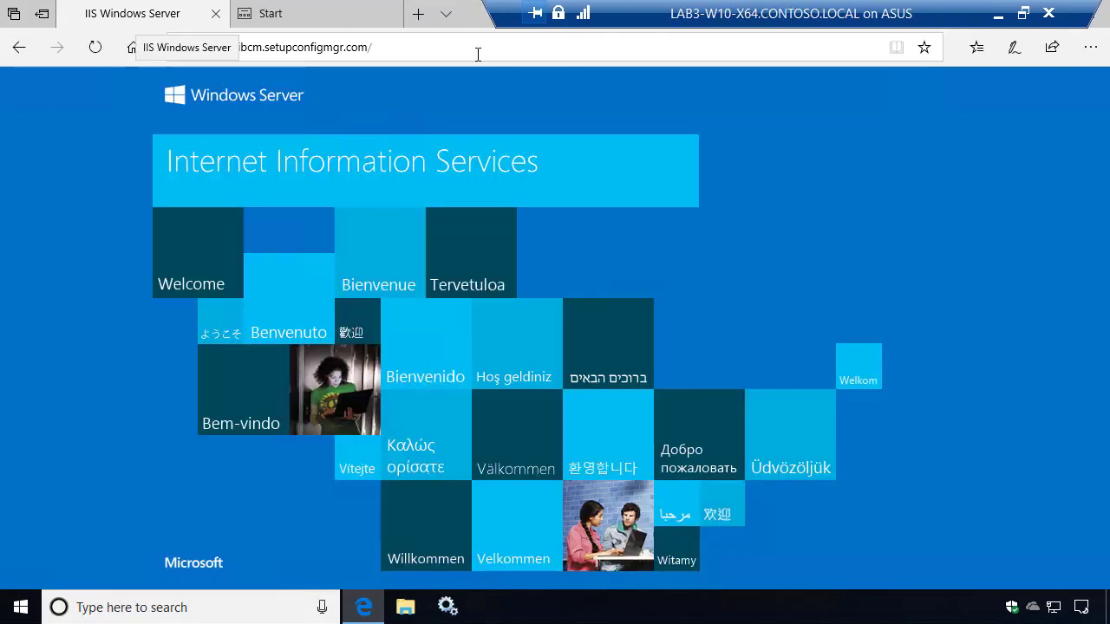
pyautogui.moveTo(502, 14); pyautogui.dragTo(662, 14)
pyautogui.moveTo(808, 12); pyautogui.dragTo(701, 30)
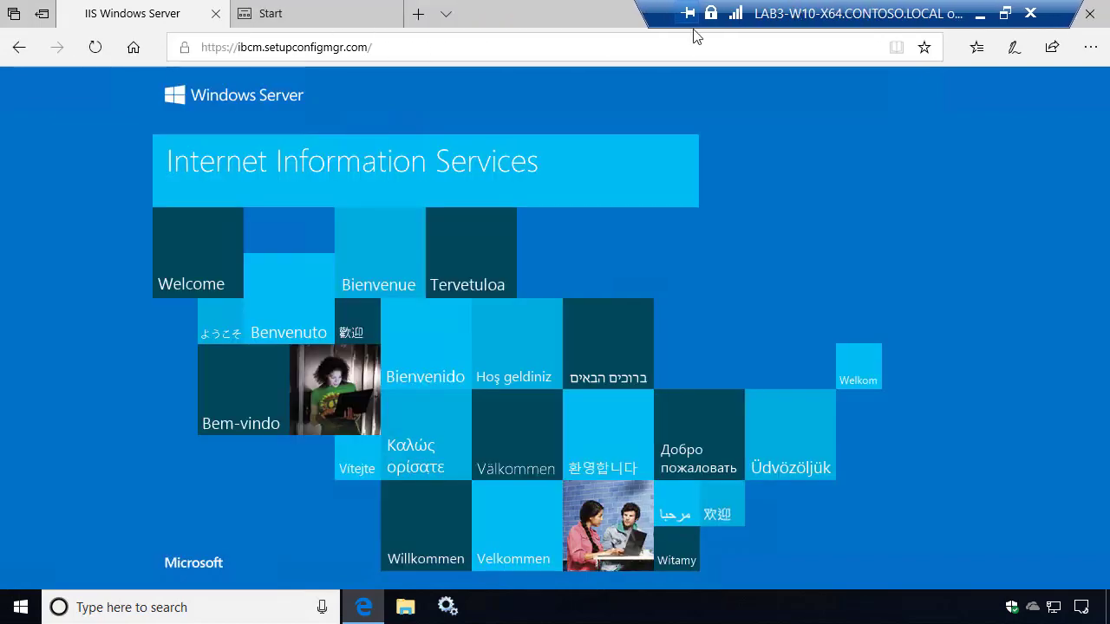
# Ping contoso.local and sccm3.contoso.local from a command prompt, then close Edge's tabs.
pyautogui.click(28, 607)
pyautogui.write('cmd')
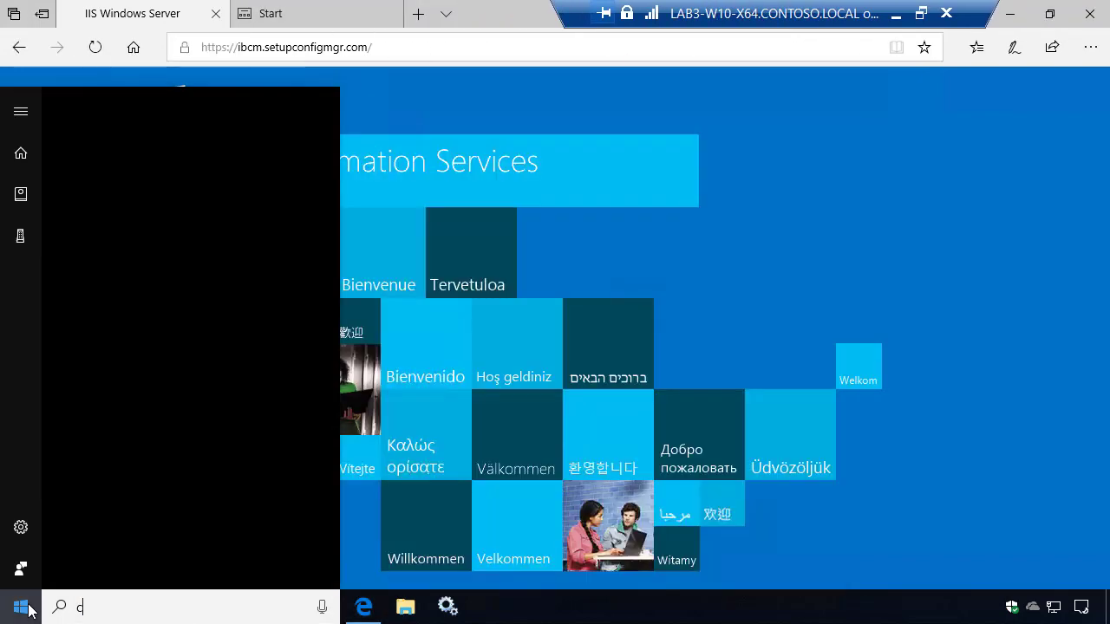
pyautogui.press('Return')
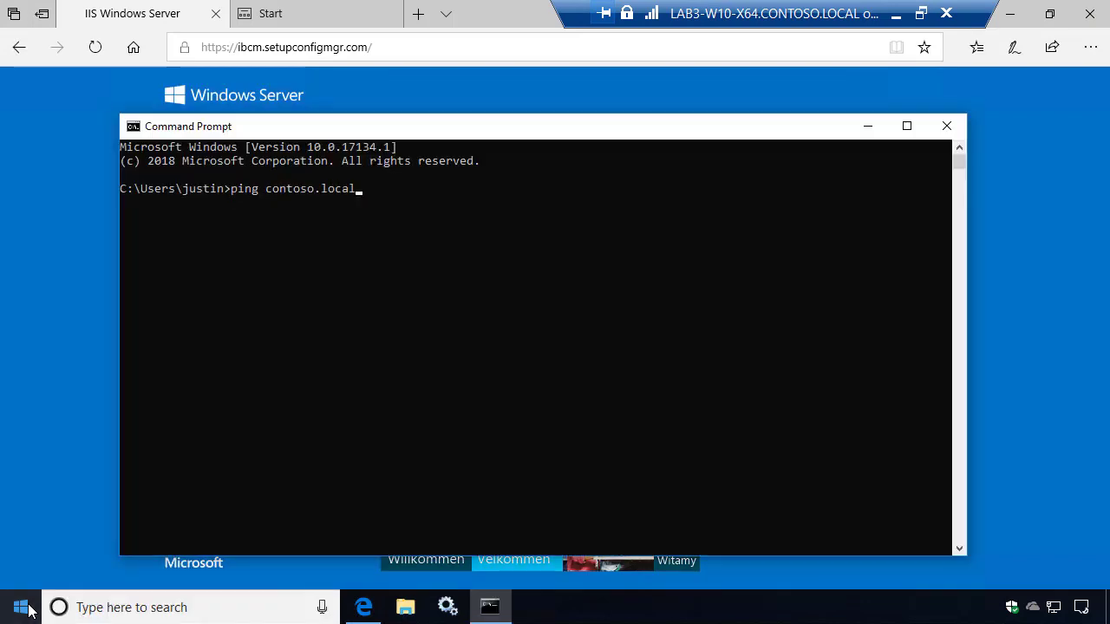
pyautogui.press('Return')
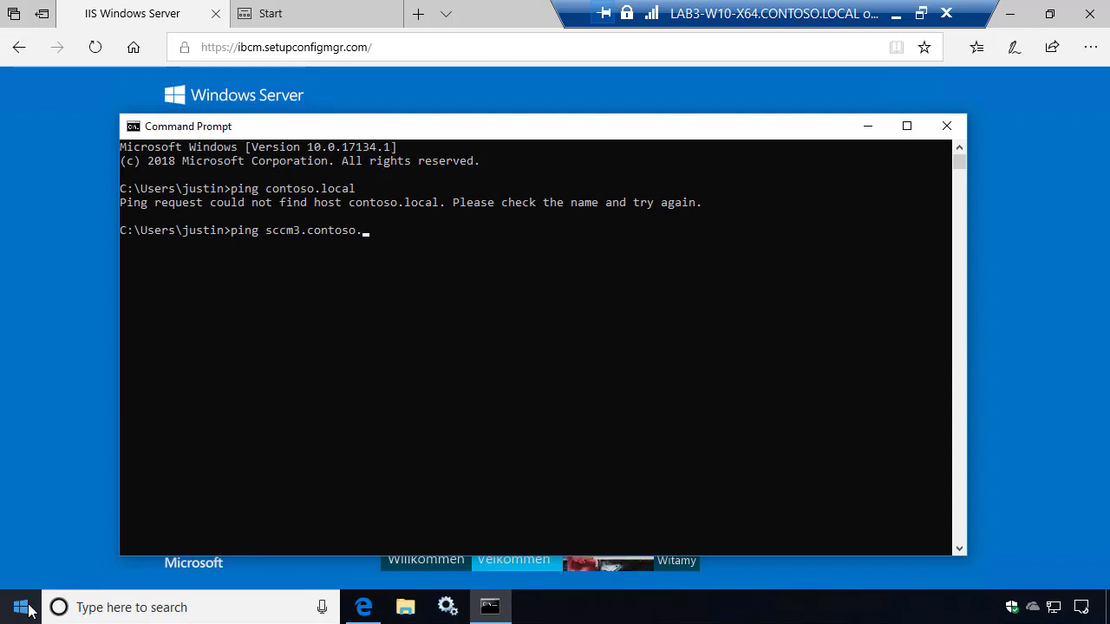
pyautogui.write('loca')
pyautogui.press('Return')
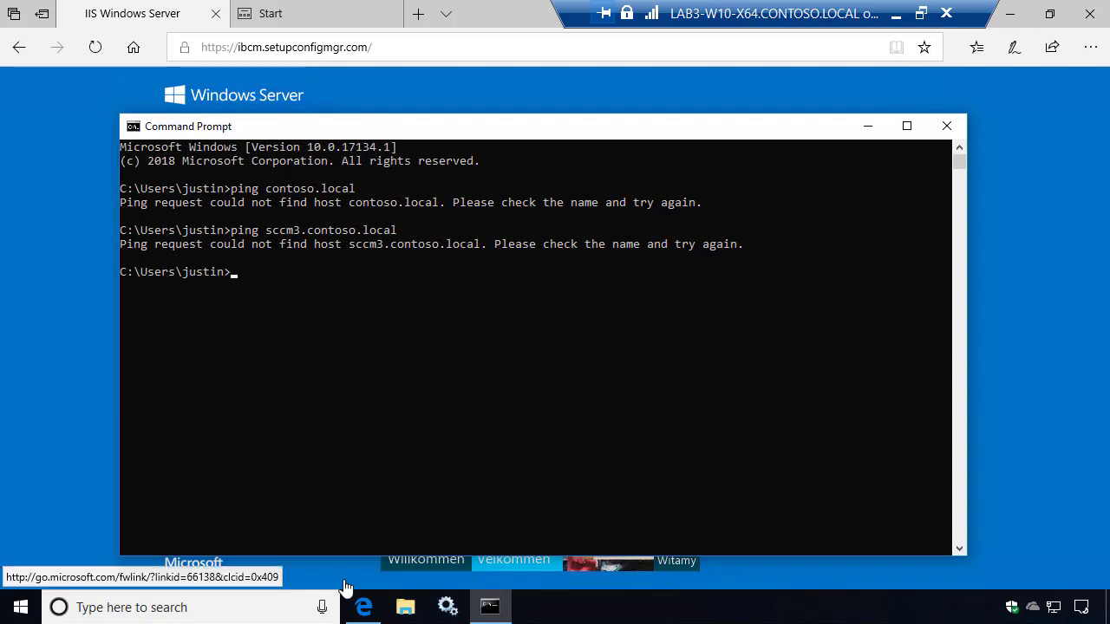
pyautogui.click(948, 126)
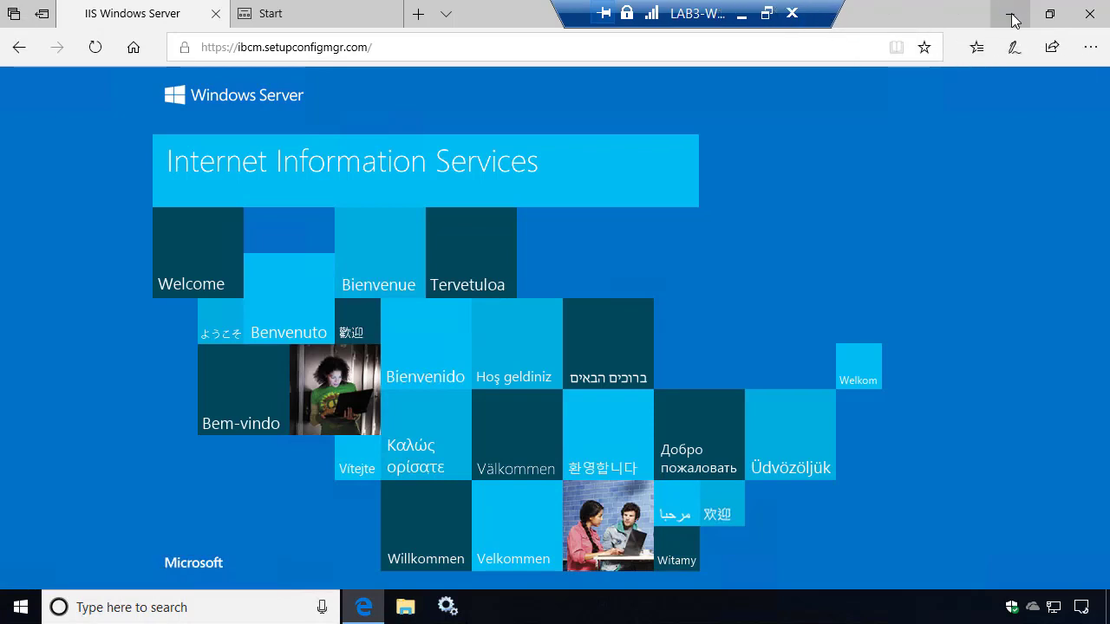
pyautogui.click(1092, 21)
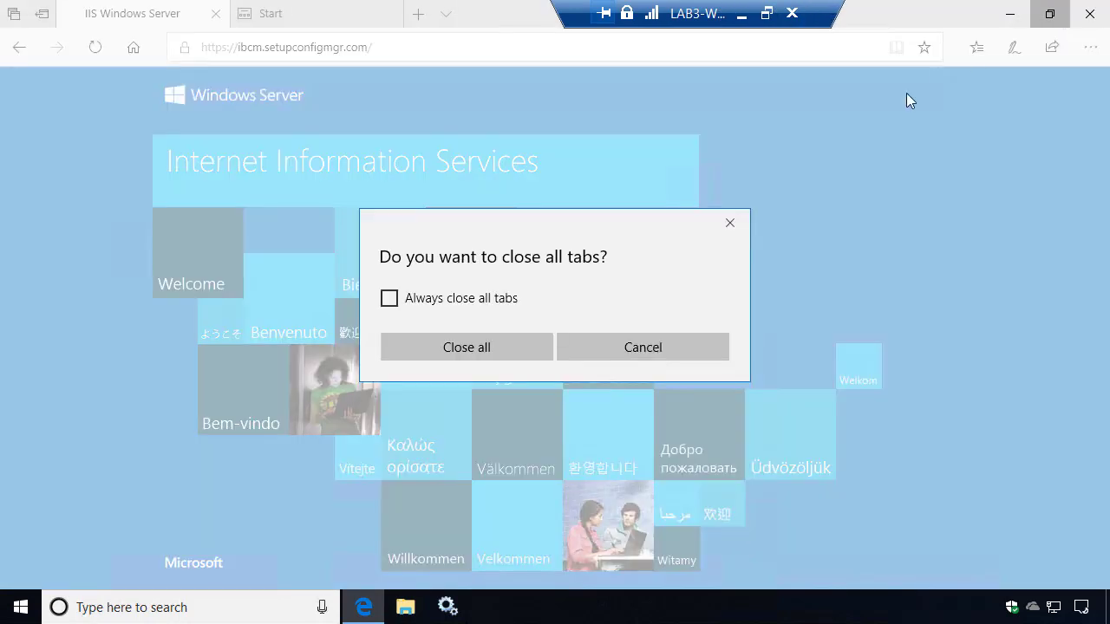
pyautogui.click(525, 347)
# Open ClientLocation.log from the CCM Logs folder in CMTrace, docked on the right half.
pyautogui.doubleClick(32, 221)
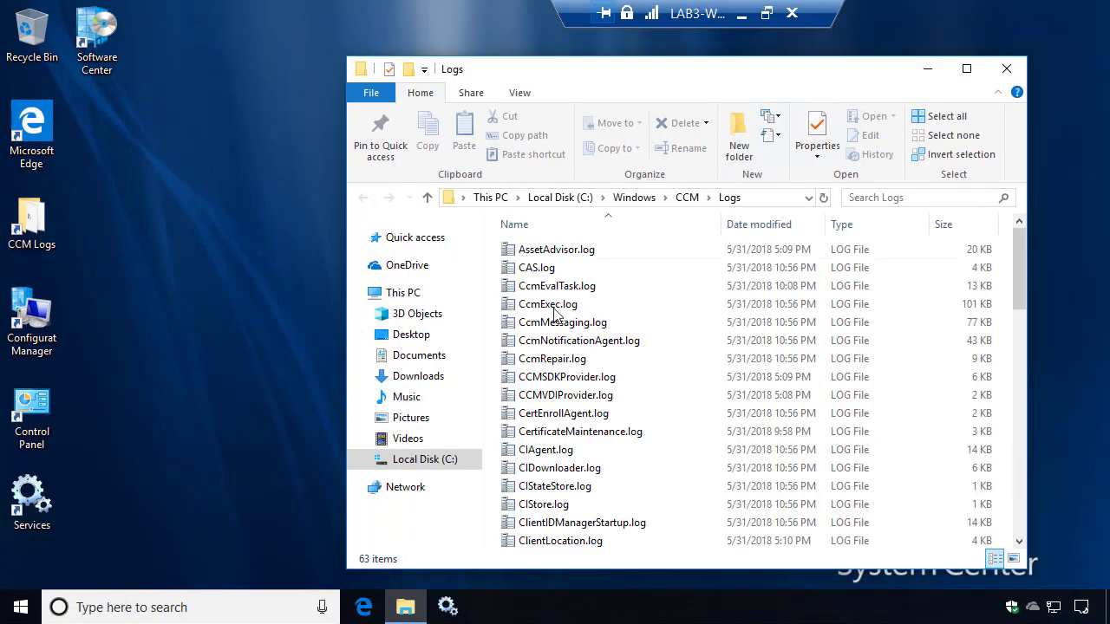
pyautogui.click(555, 311)
pyautogui.press('c')
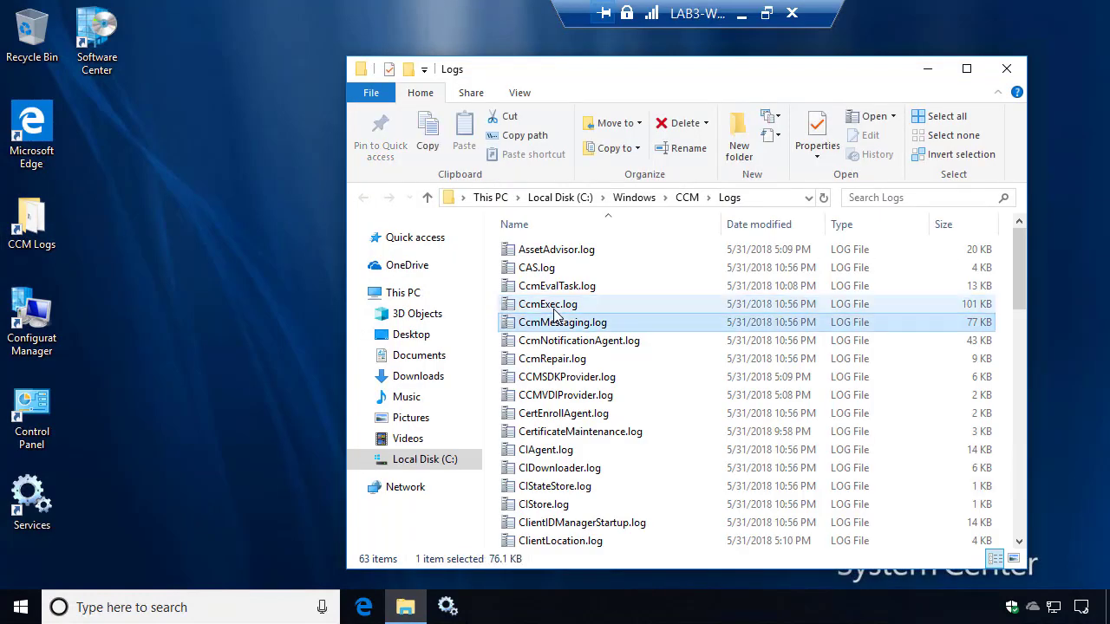
pyautogui.press('l')
pyautogui.press('Down')
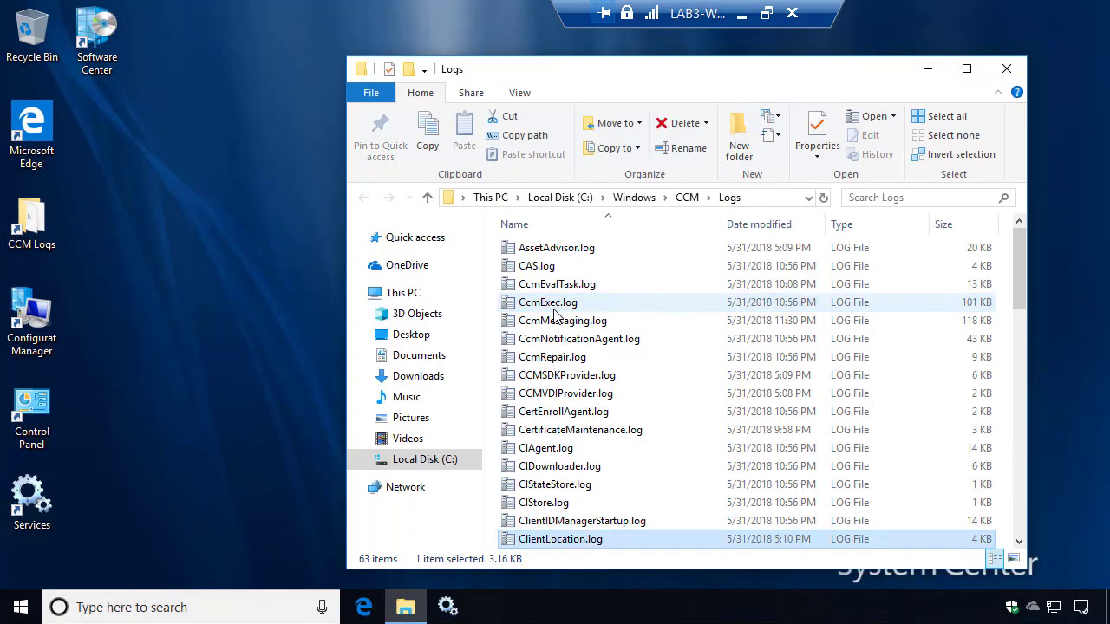
pyautogui.press('Return')
pyautogui.press('super+Right')
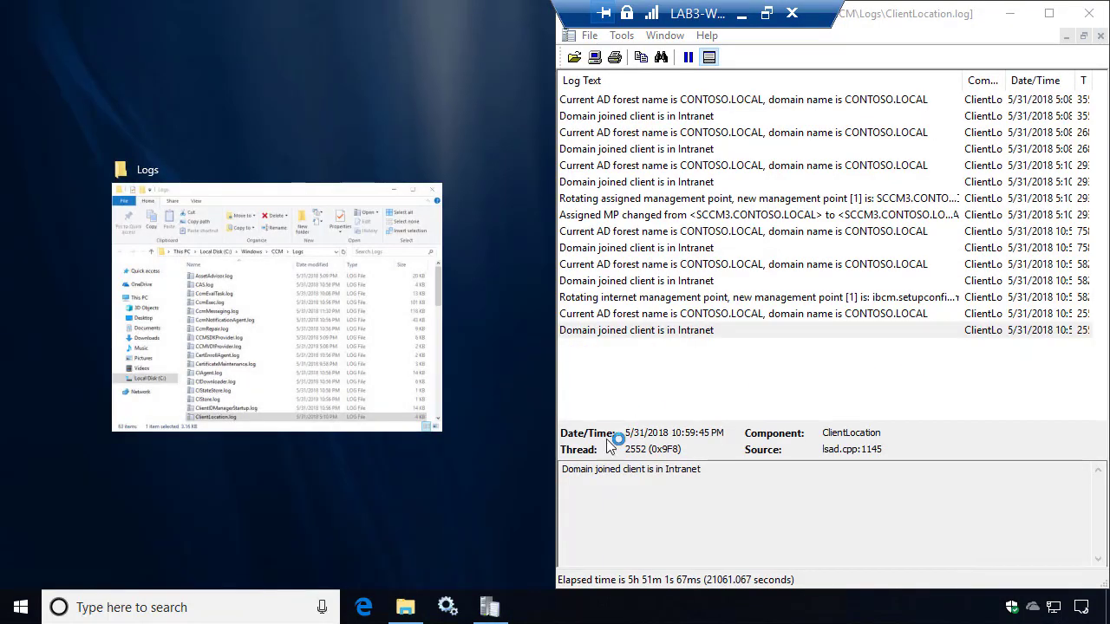
pyautogui.click(470, 515)
# Open LocationServices.log docked on the left half and minimize the Logs folder.
pyautogui.click(542, 340)
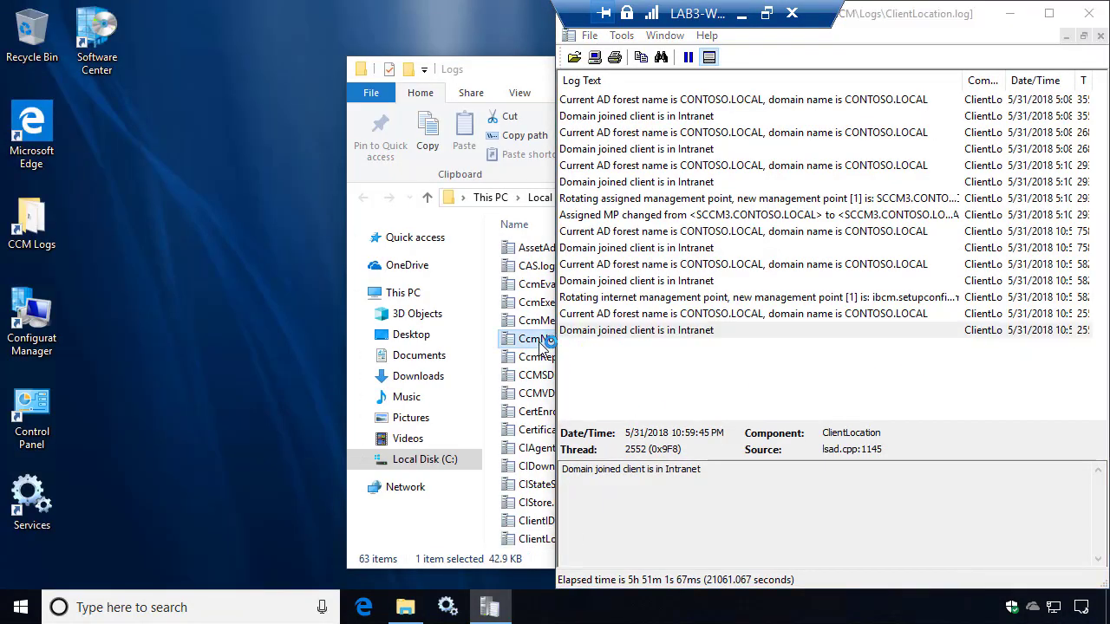
pyautogui.press('l')
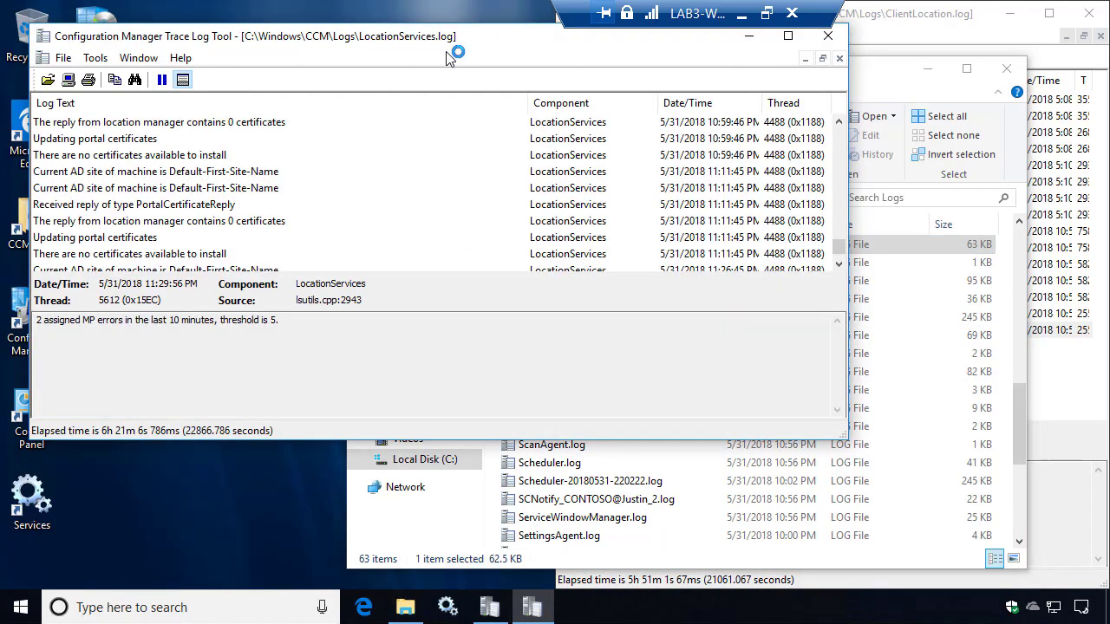
pyautogui.press('super+Left')
pyautogui.click(353, 487)
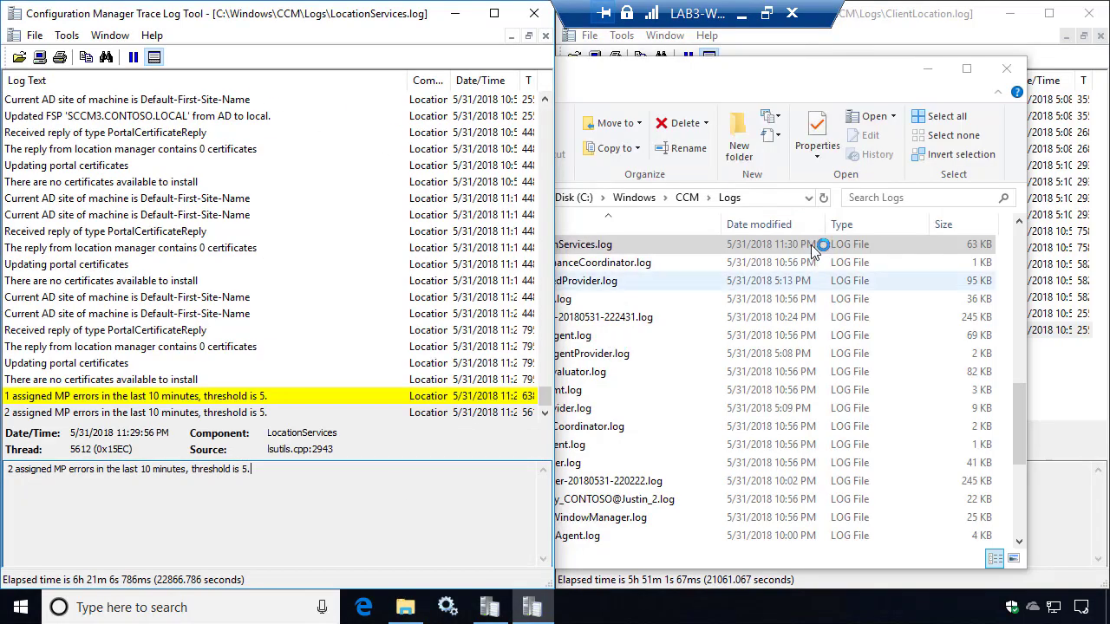
pyautogui.click(927, 68)
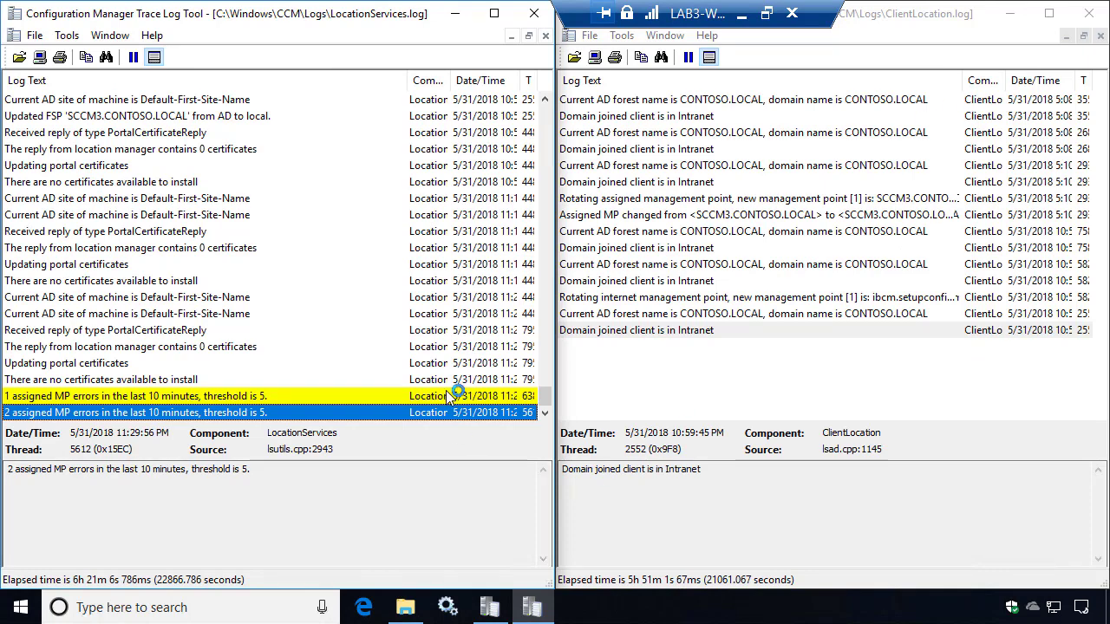
pyautogui.click(446, 607)
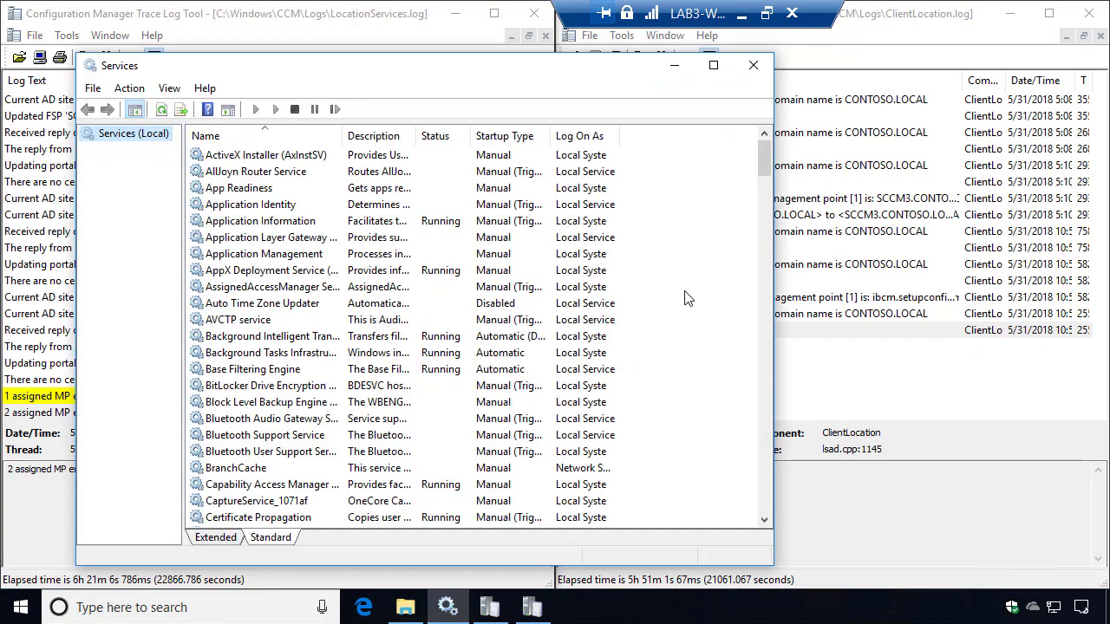
# Jump to SMS Agent Host by typing 'sms' in Services and restart it.
pyautogui.moveTo(347, 65); pyautogui.dragTo(272, 41)
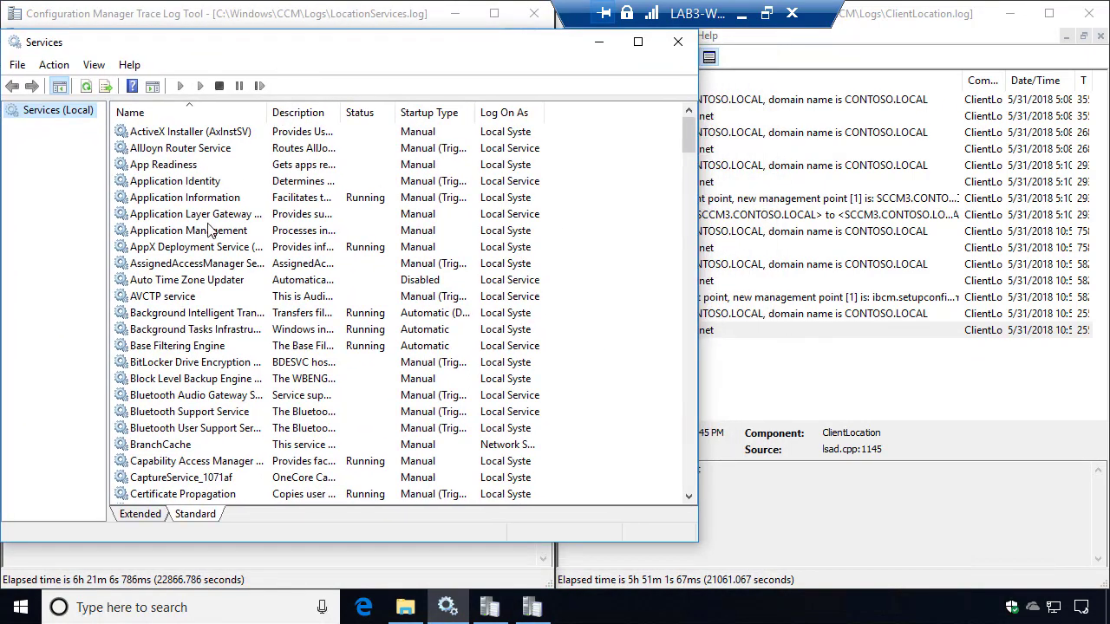
pyautogui.click(197, 224)
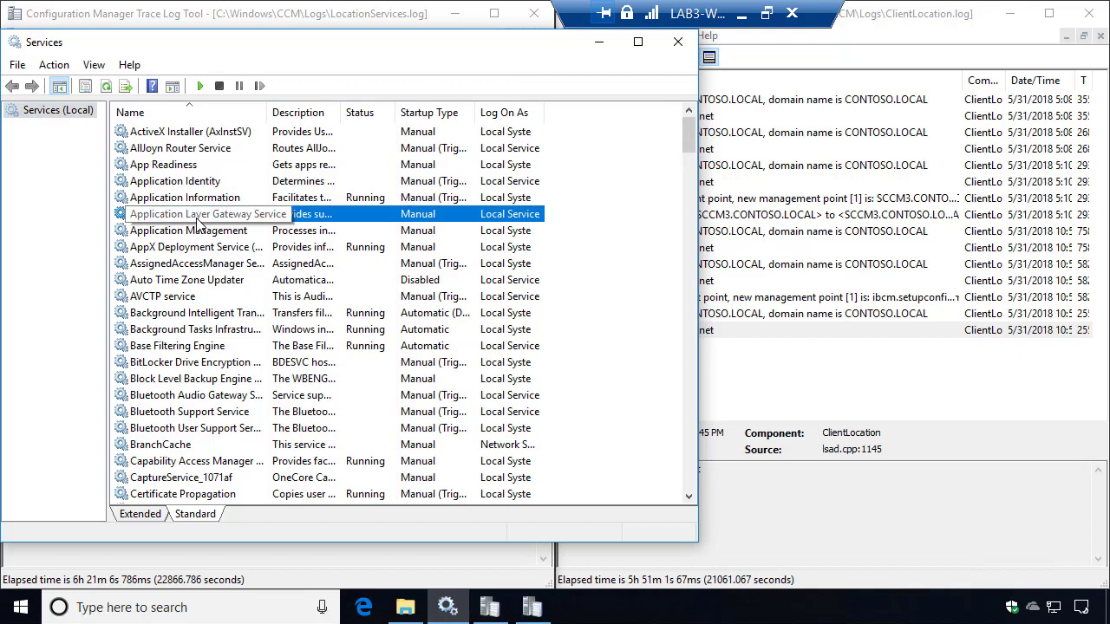
pyautogui.write('sms')
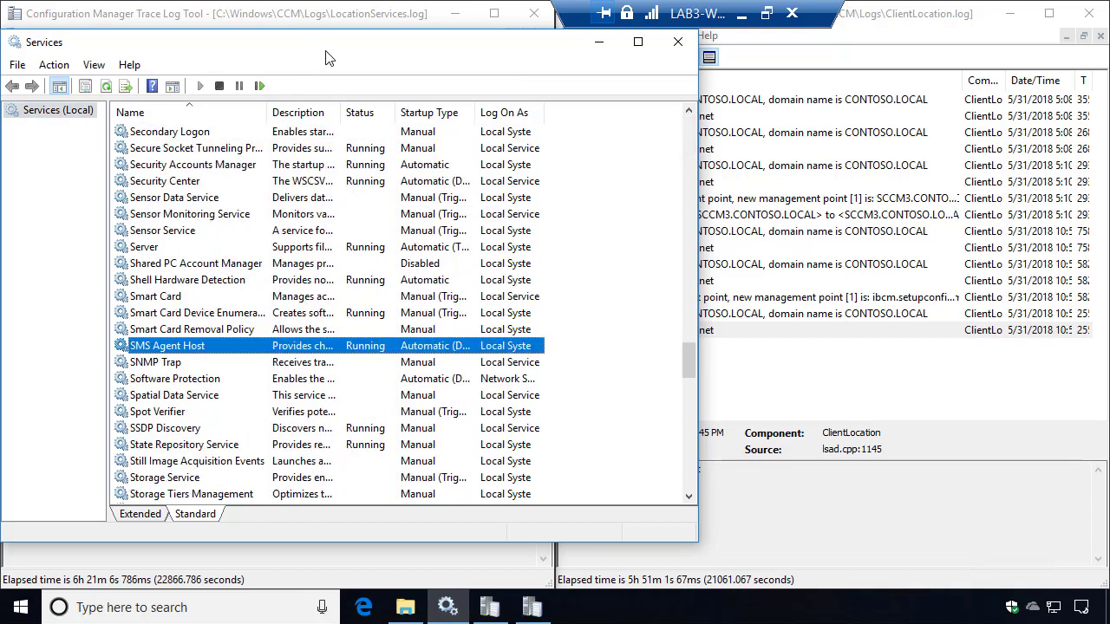
pyautogui.moveTo(326, 52); pyautogui.dragTo(491, 64)
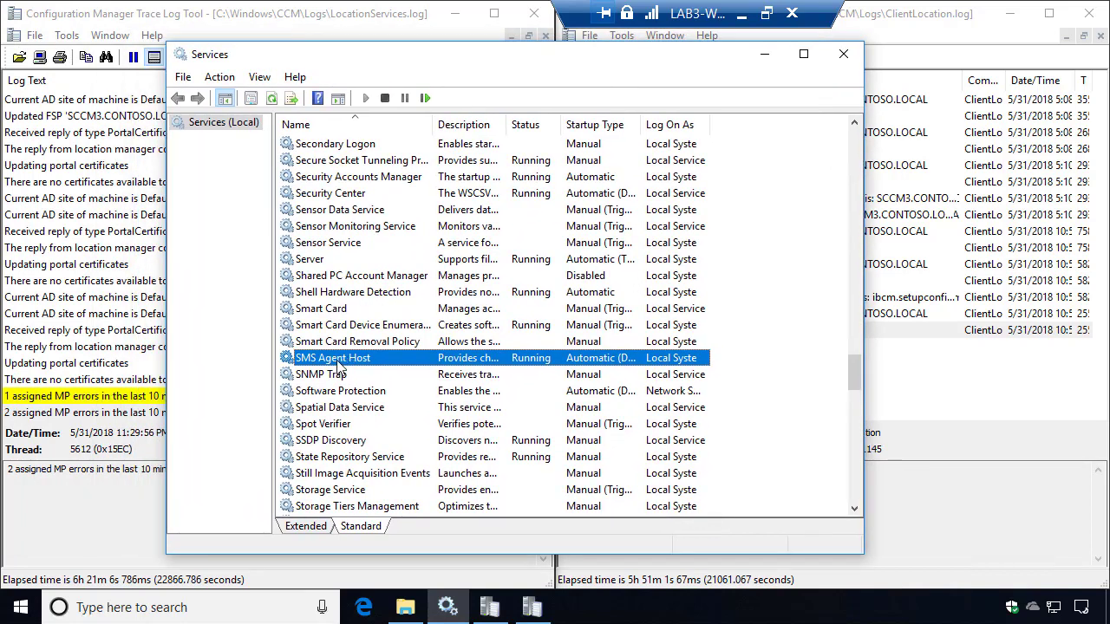
pyautogui.rightClick(338, 366)
pyautogui.click(405, 448)
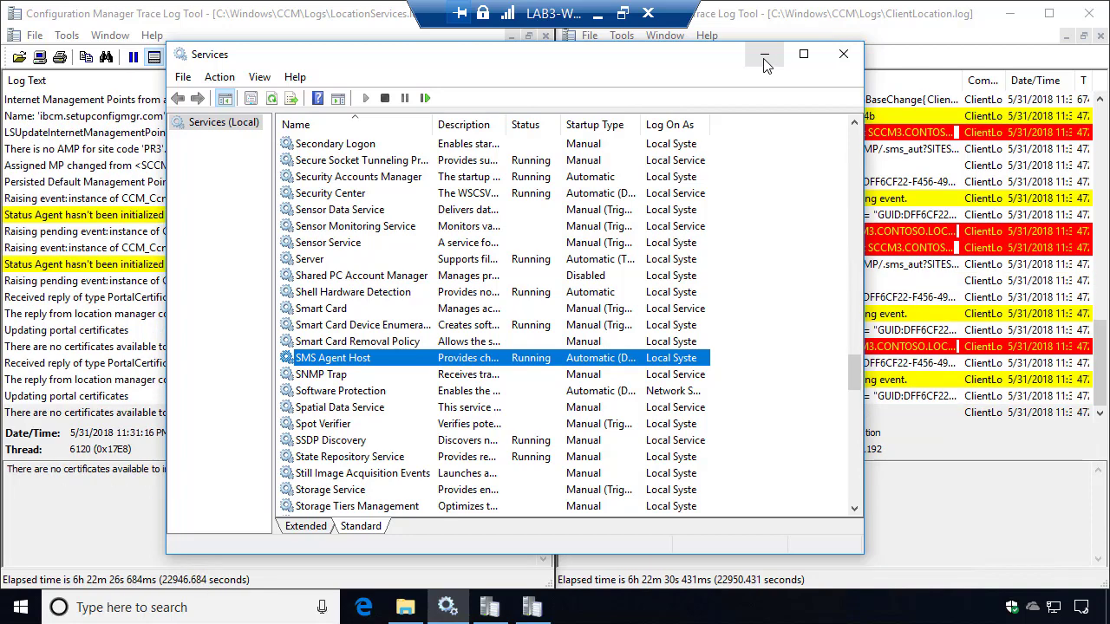
# Confirm ClientLocation.log's 'Domain joined client is in Internet' entry, then minimize both log windows.
pyautogui.click(764, 58)
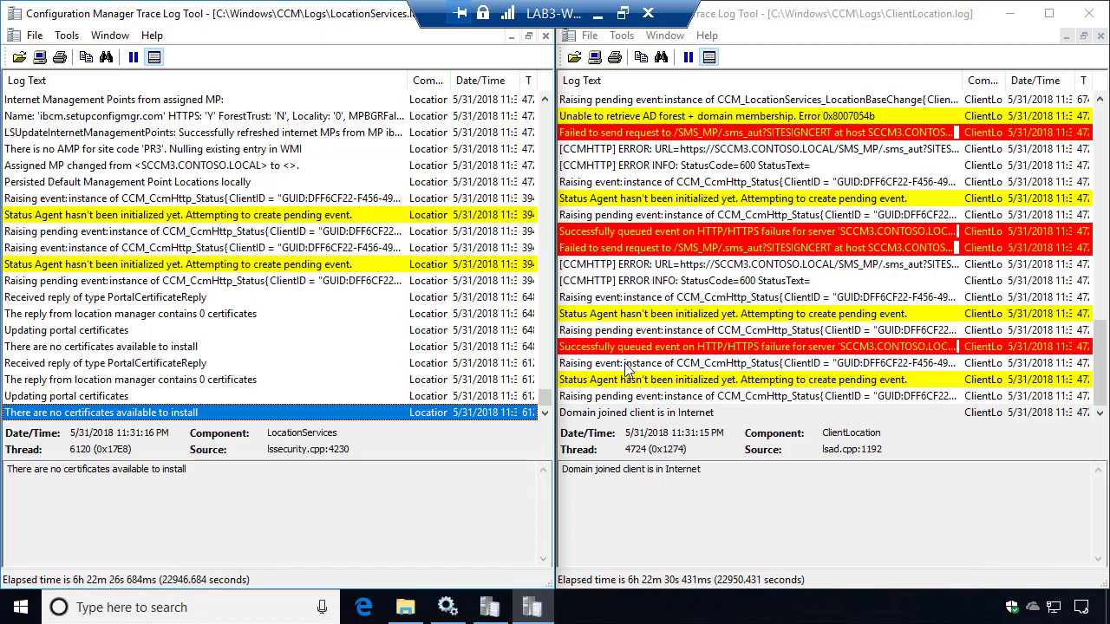
pyautogui.click(644, 414)
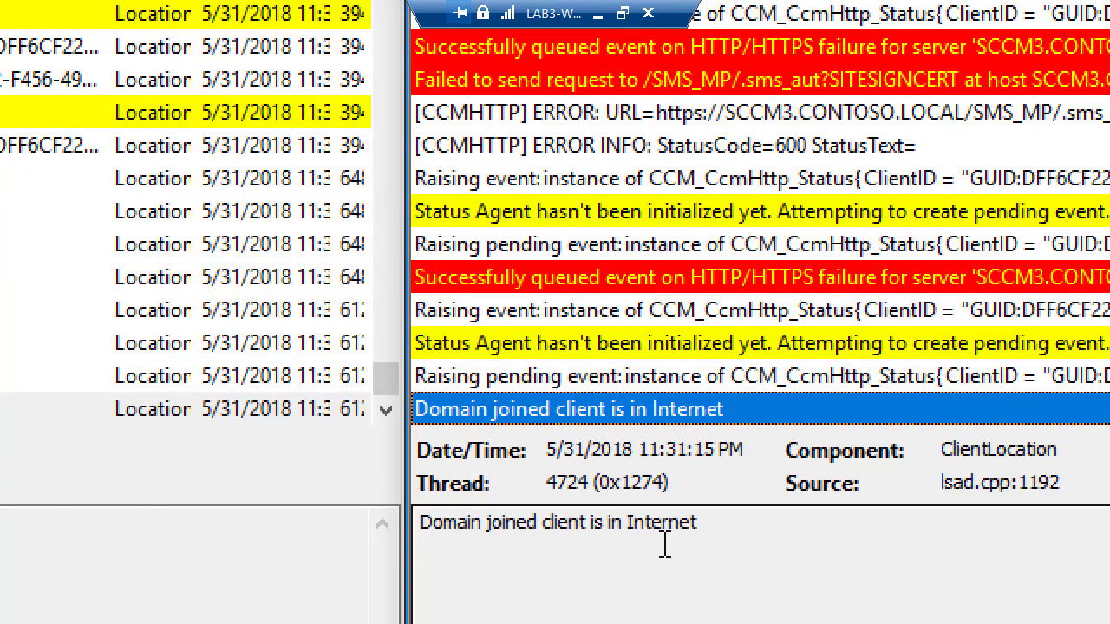
pyautogui.moveTo(699, 522); pyautogui.dragTo(342, 504)
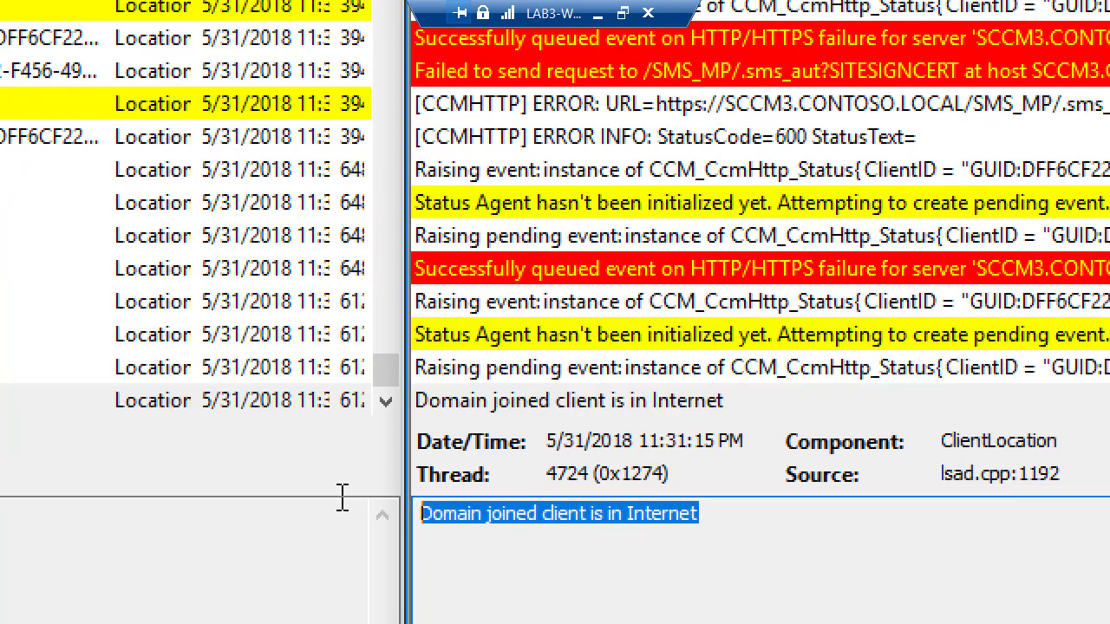
pyautogui.click(657, 526)
pyautogui.press('Tab')
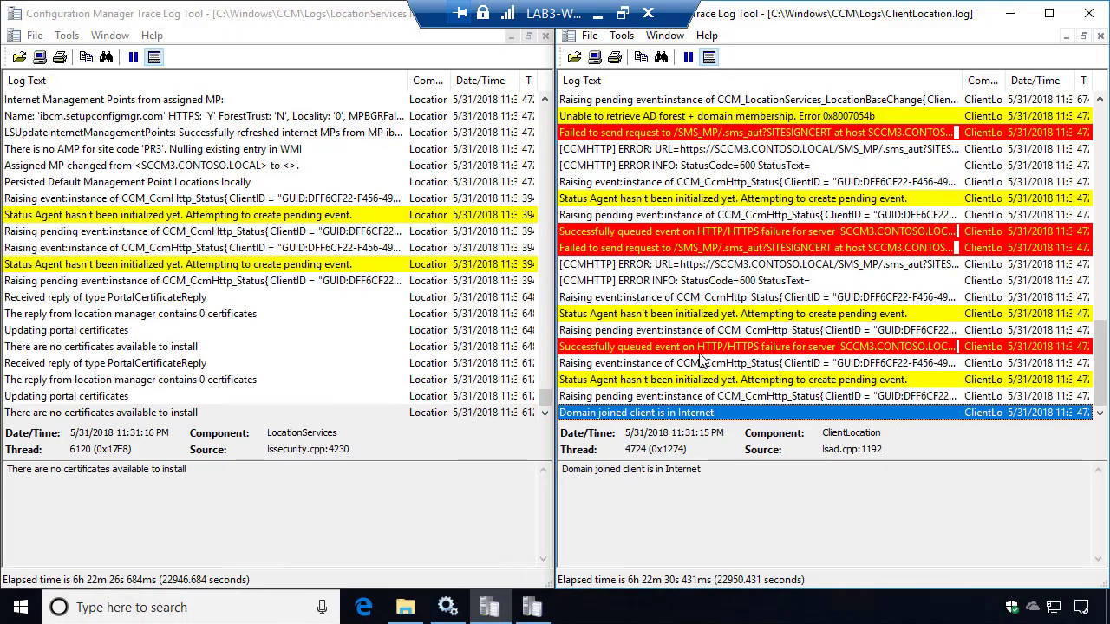
pyautogui.moveTo(562, 21); pyautogui.dragTo(267, 10)
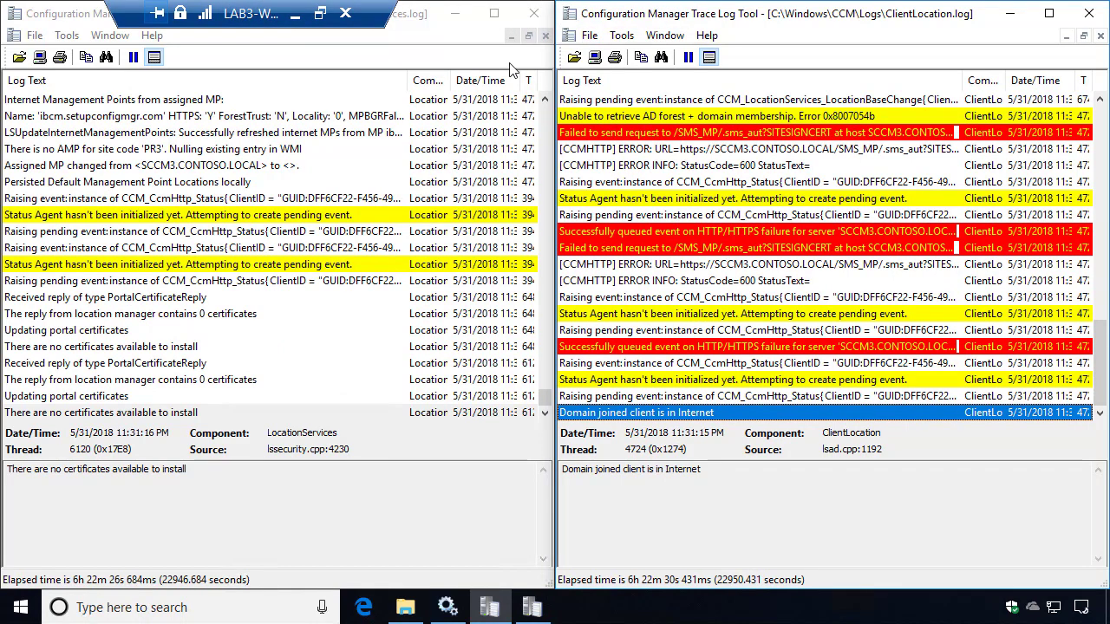
pyautogui.click(457, 20)
pyautogui.click(1010, 13)
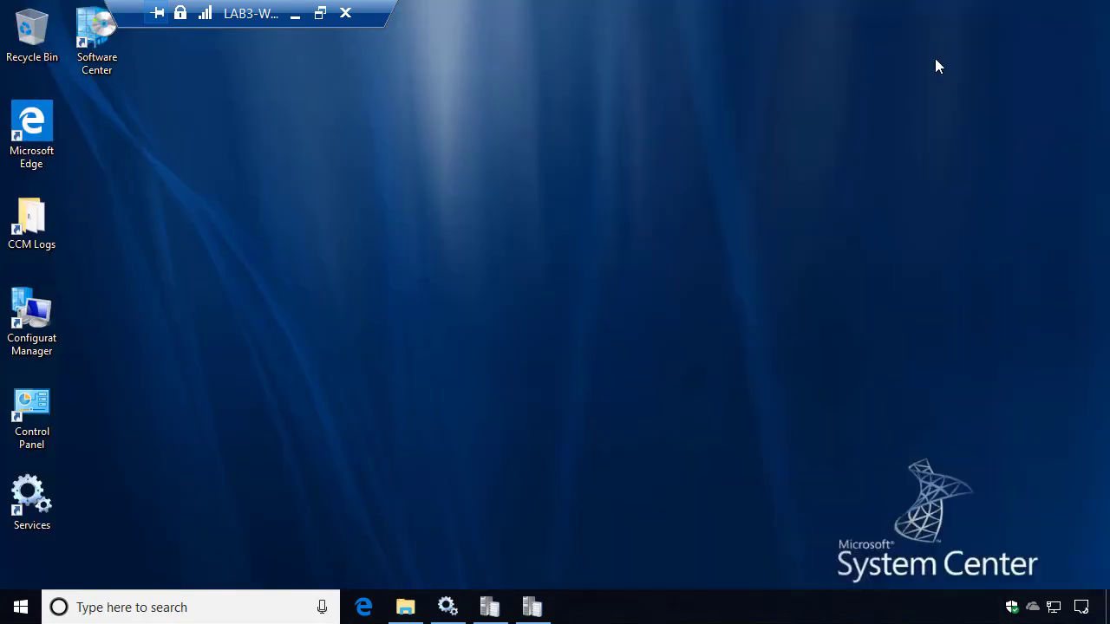
# Open CcmMessaging.log from the CCM Logs folder in the trace viewer.
pyautogui.doubleClick(26, 228)
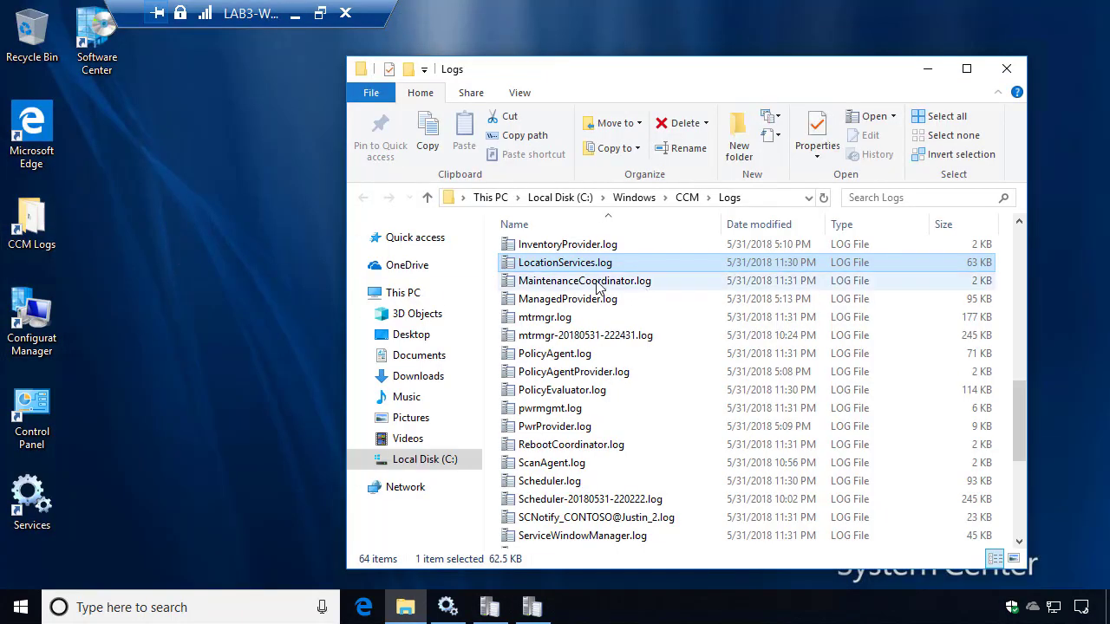
pyautogui.click(570, 298)
pyautogui.press('Down')
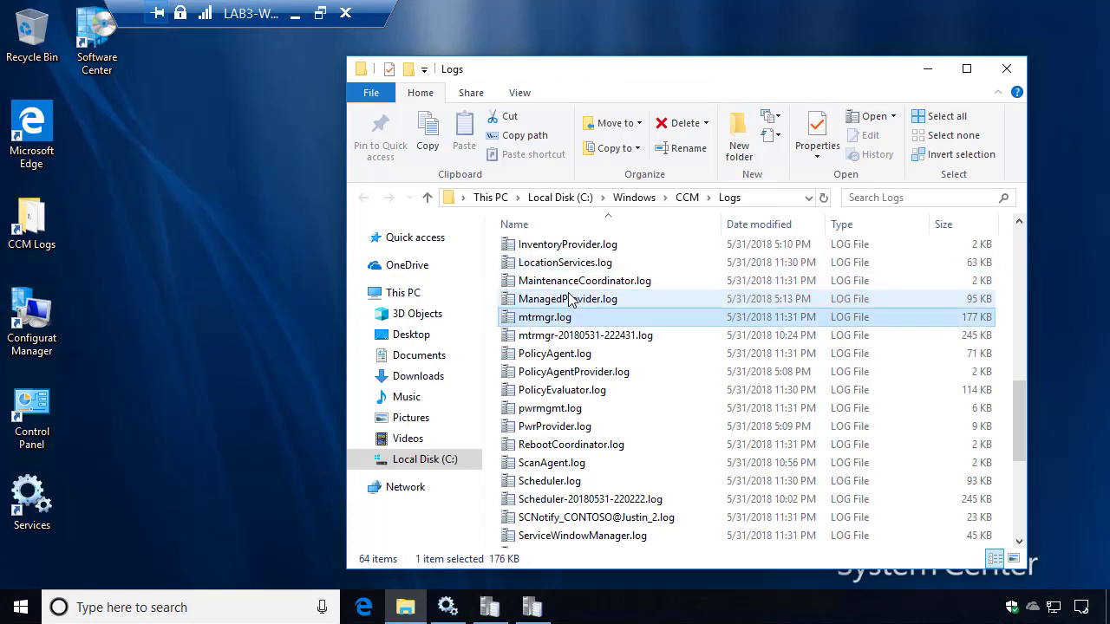
pyautogui.scroll(8, 570, 299)
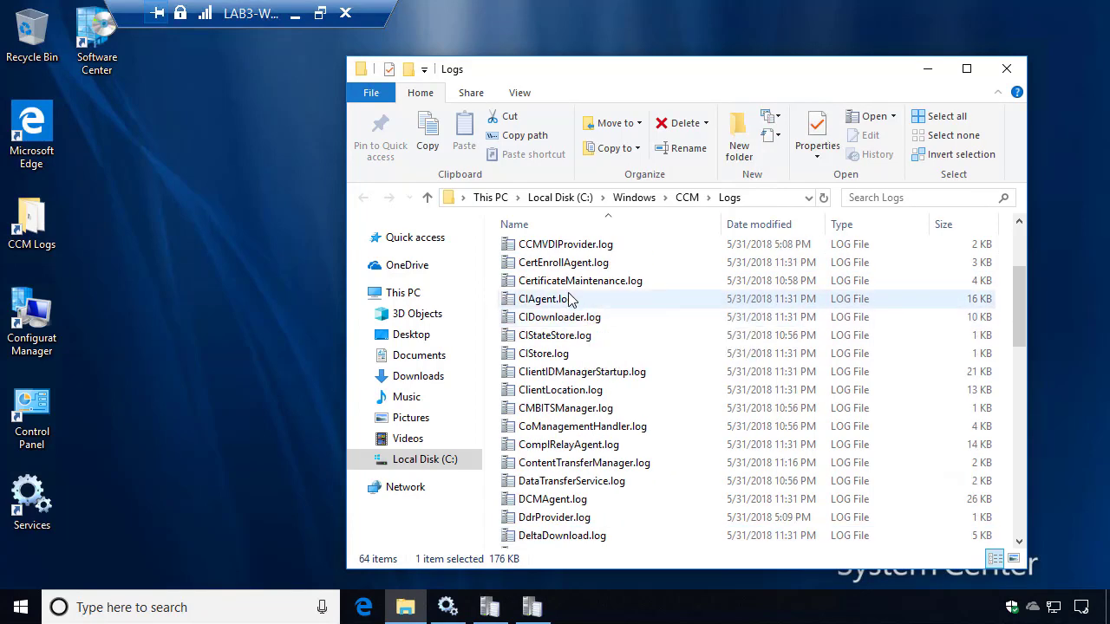
pyautogui.scroll(3, 548, 270)
pyautogui.click(554, 287)
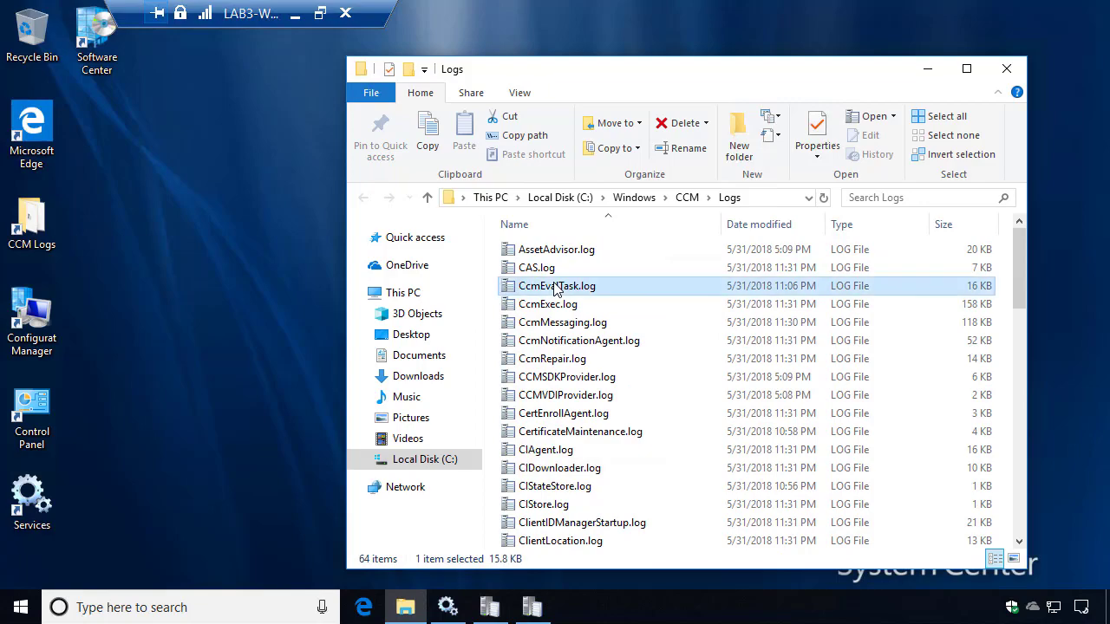
pyautogui.press('Down')
pyautogui.press('Down')
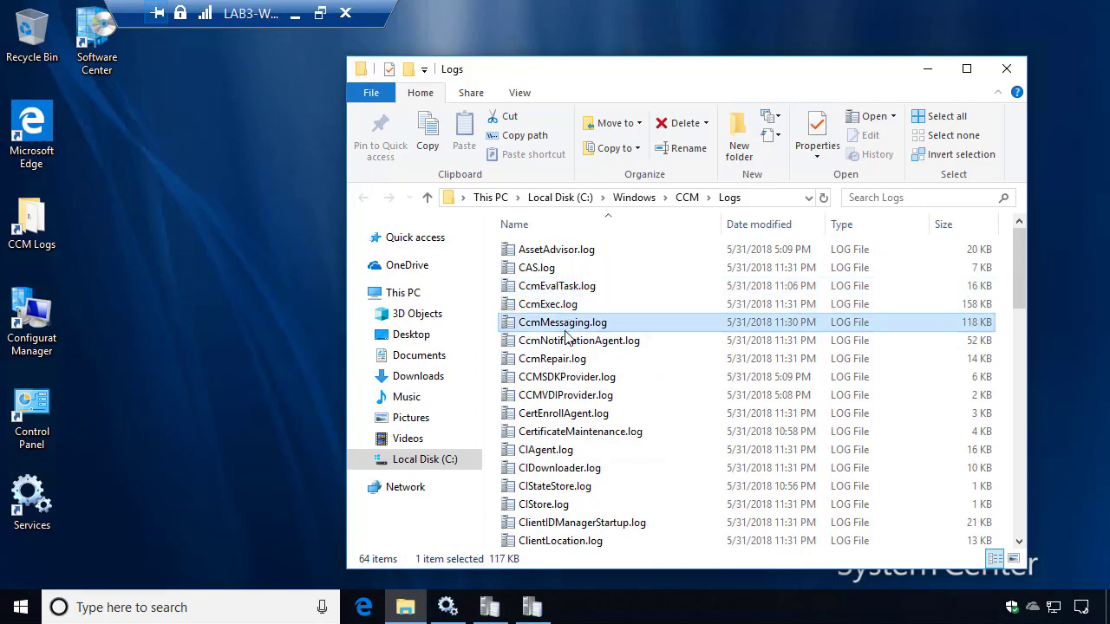
pyautogui.doubleClick(576, 323)
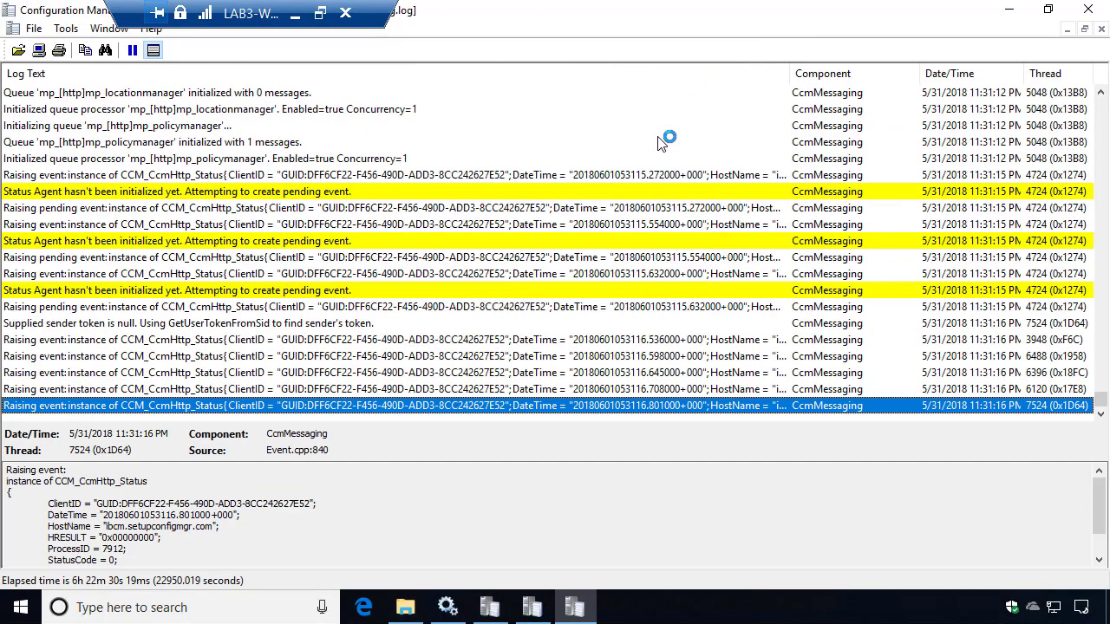
# Review the pending and earlier 10:56 CcmHttp status events in CcmMessaging.log.
pyautogui.click(351, 309)
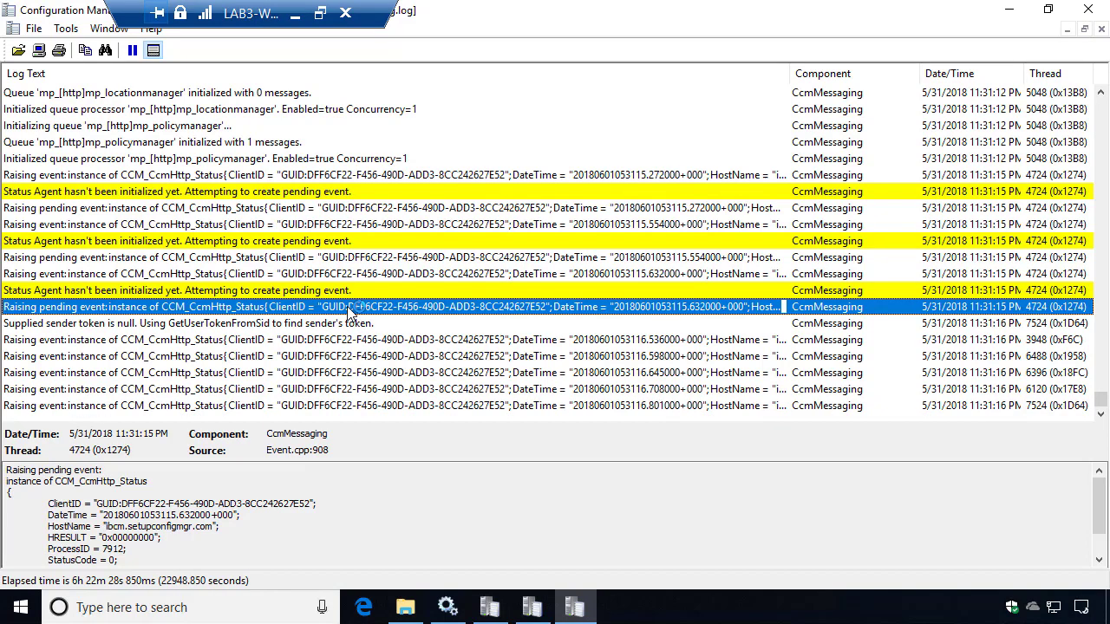
pyautogui.scroll(15, 347, 226)
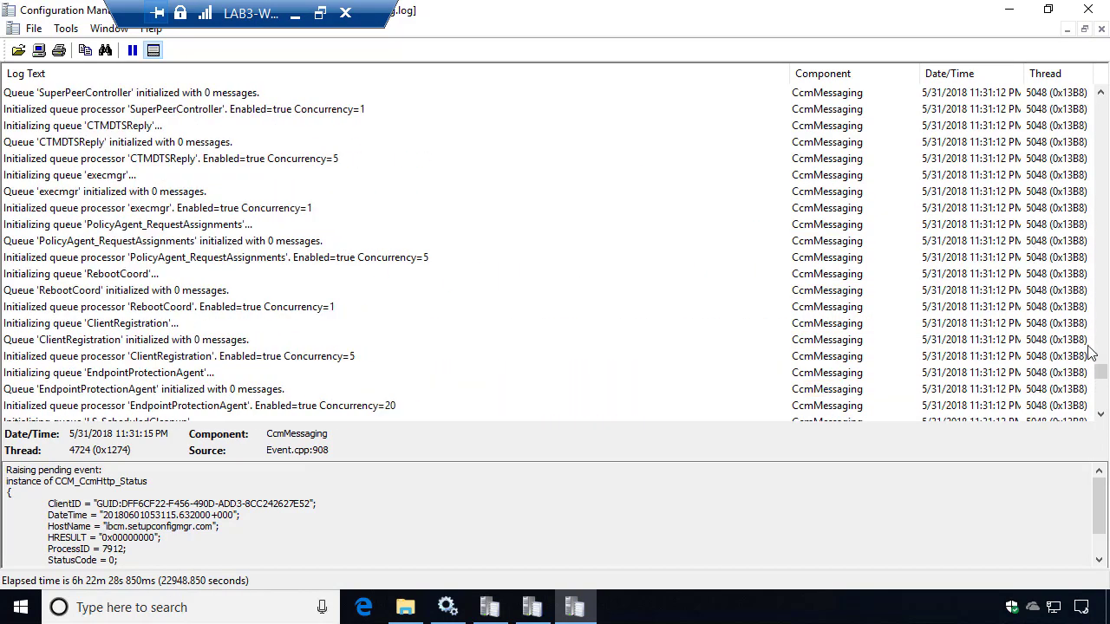
pyautogui.moveTo(1100, 375); pyautogui.dragTo(1100, 321)
pyautogui.click(335, 308)
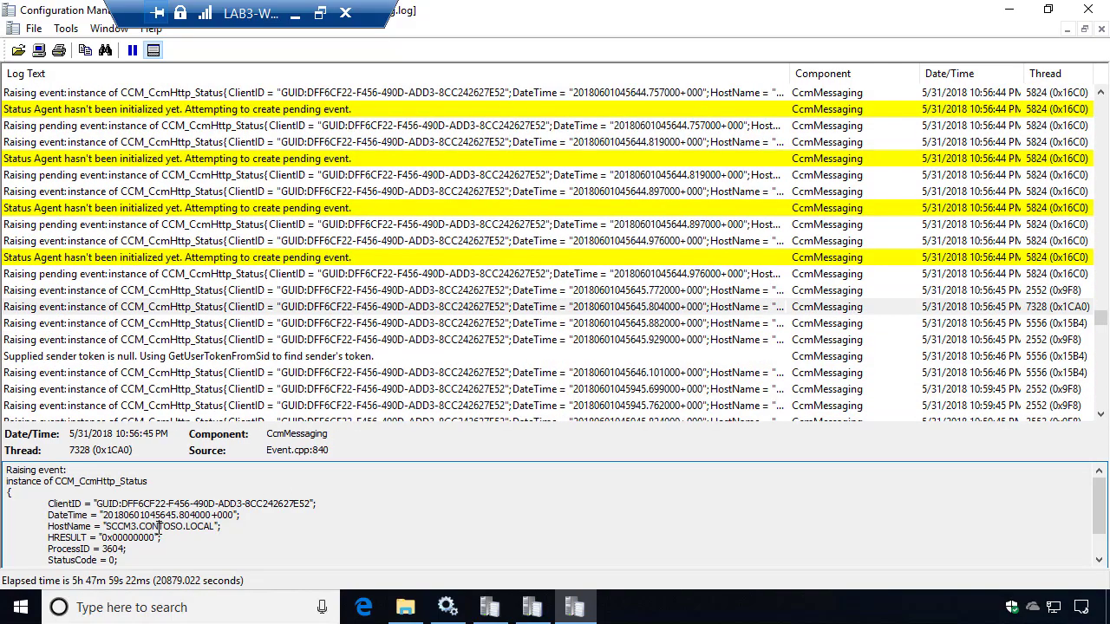
pyautogui.press('Escape')
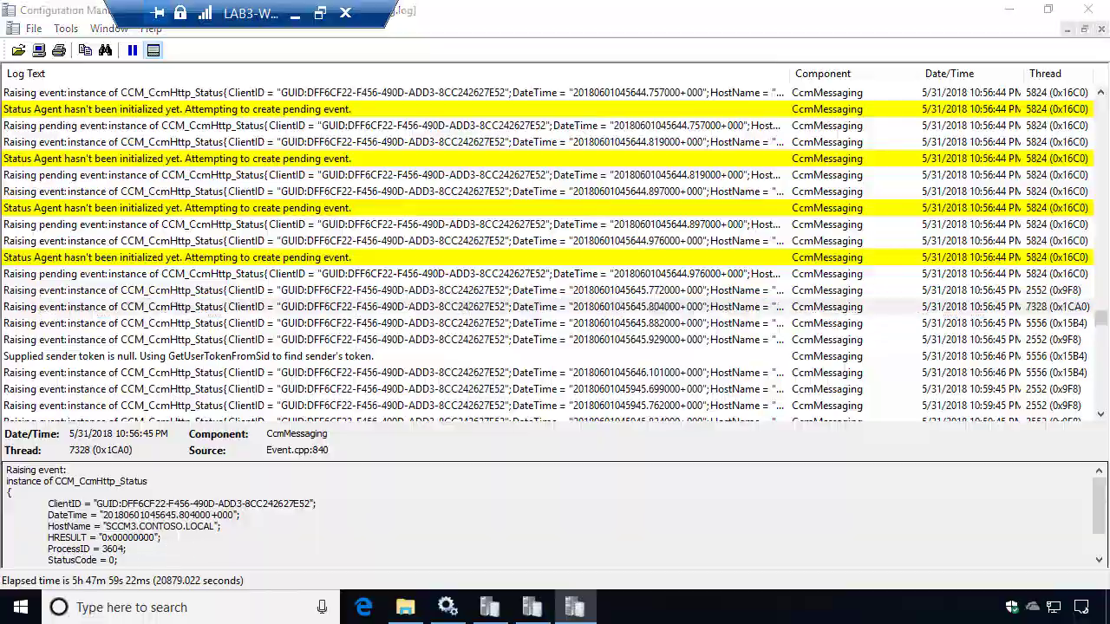
pyautogui.hotkey('ctrl', '1')
pyautogui.press('Escape')
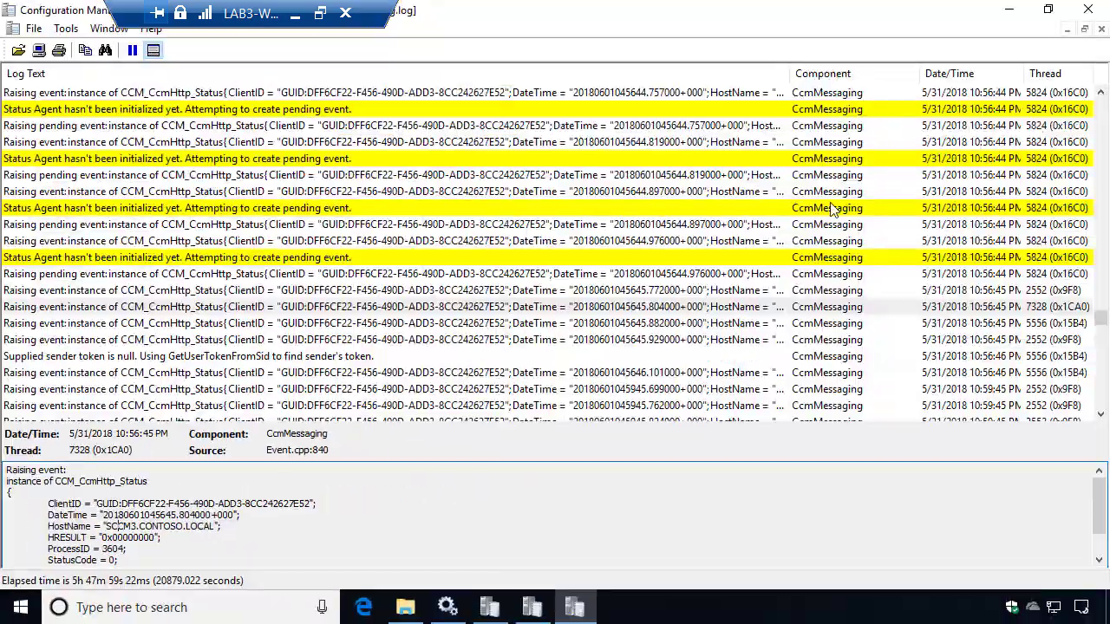
pyautogui.moveTo(1100, 321); pyautogui.dragTo(1100, 401)
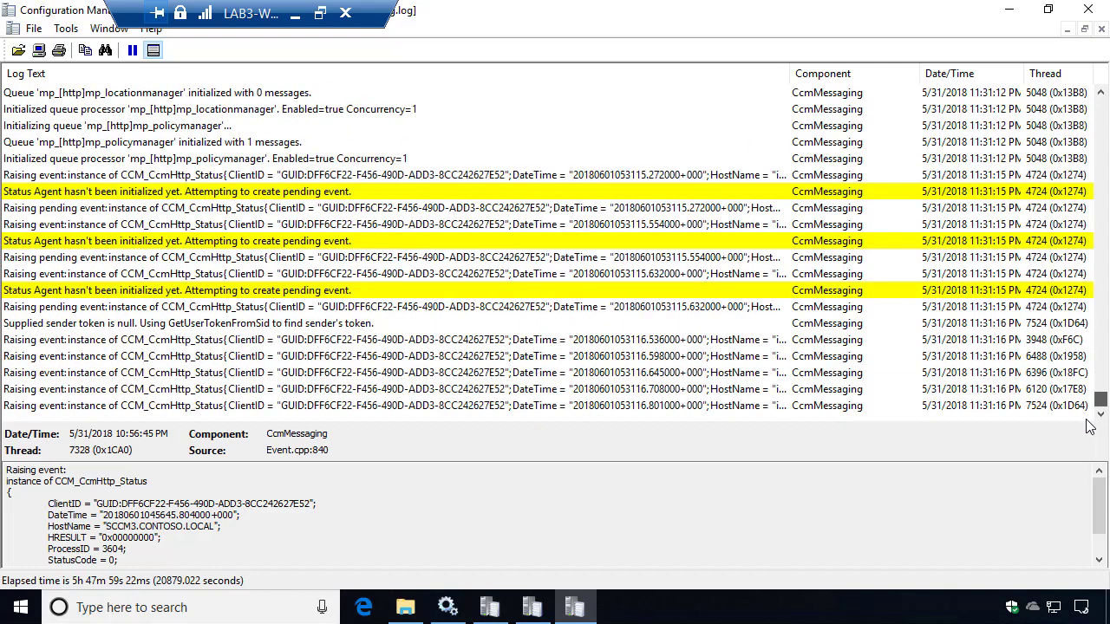
# Inspect the 11:31:16 raising events, highlighting HostName ibcm.setupconfigmgr.com and the HRESULT value.
pyautogui.click(501, 327)
pyautogui.click(476, 343)
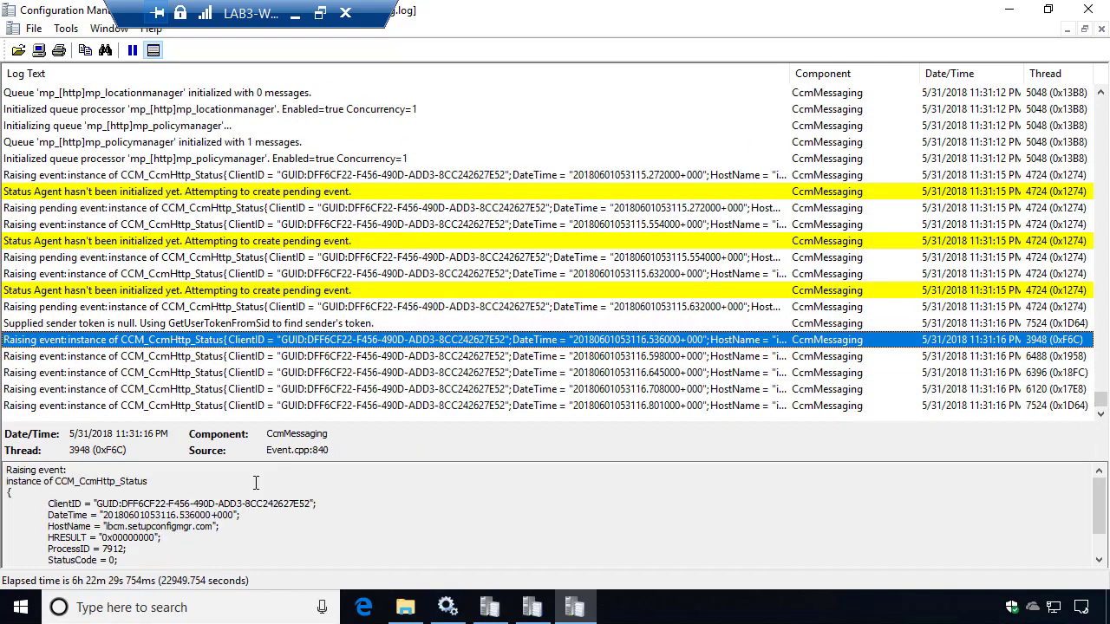
pyautogui.click(165, 515)
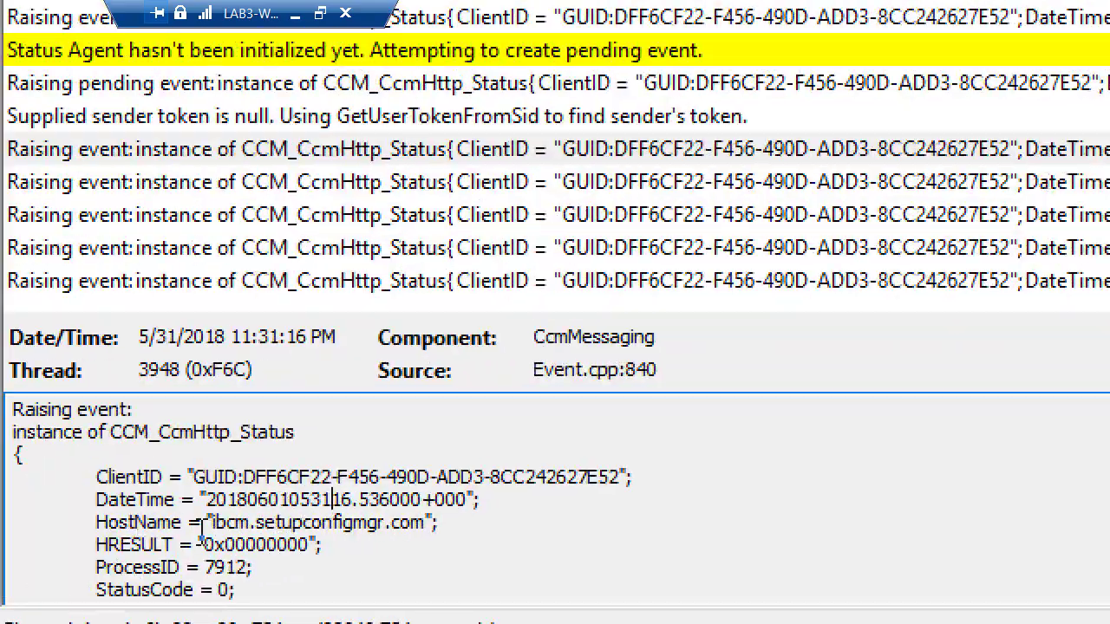
pyautogui.moveTo(148, 523); pyautogui.dragTo(424, 531)
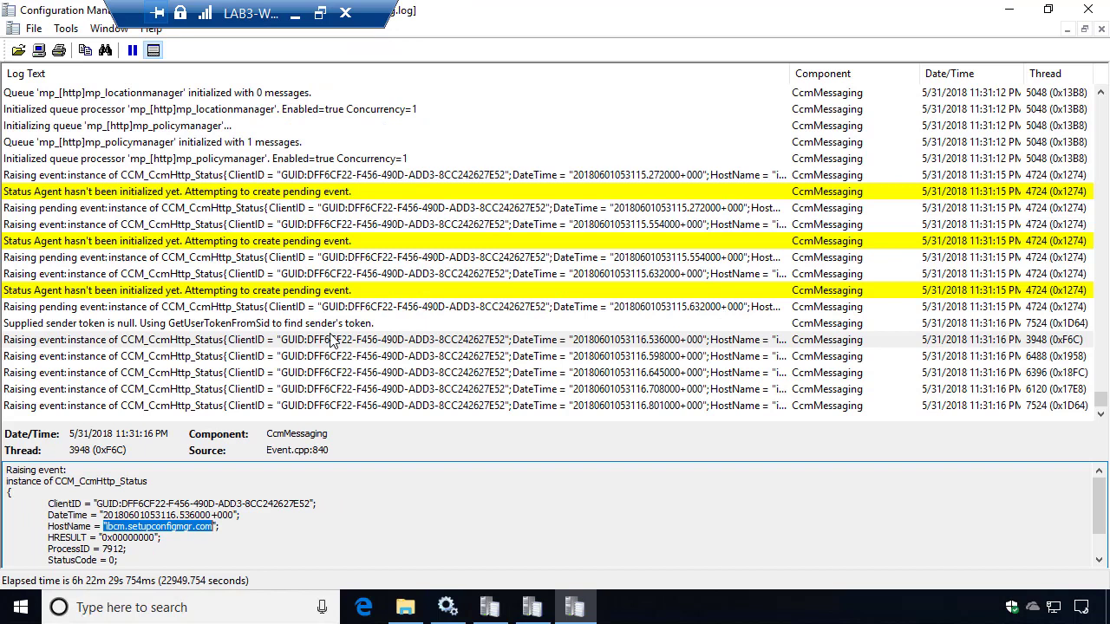
pyautogui.click(331, 356)
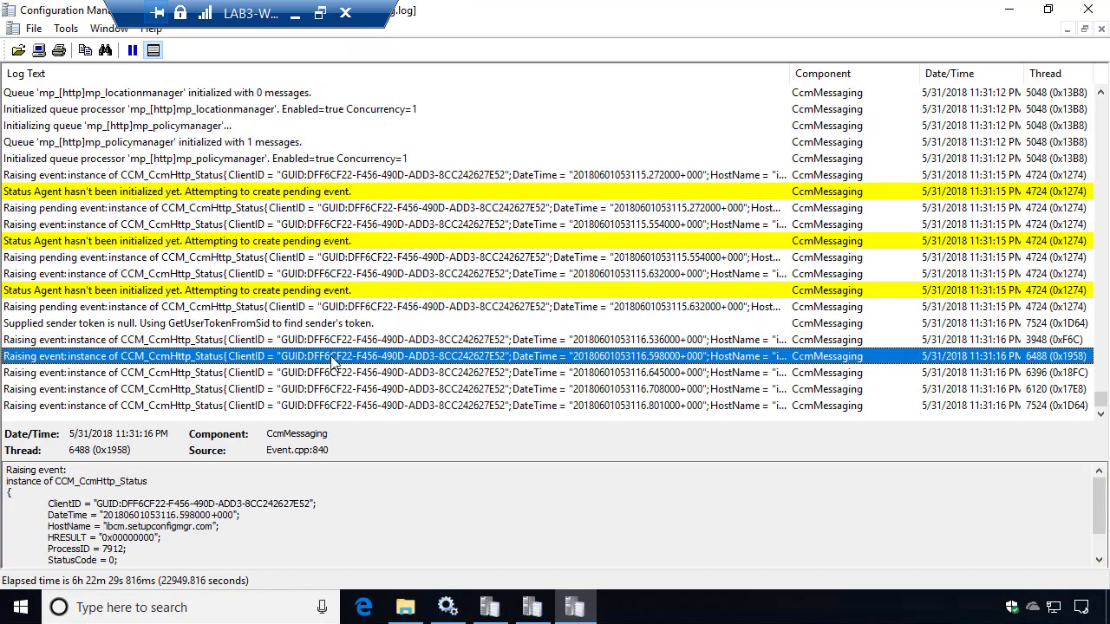
pyautogui.click(147, 536)
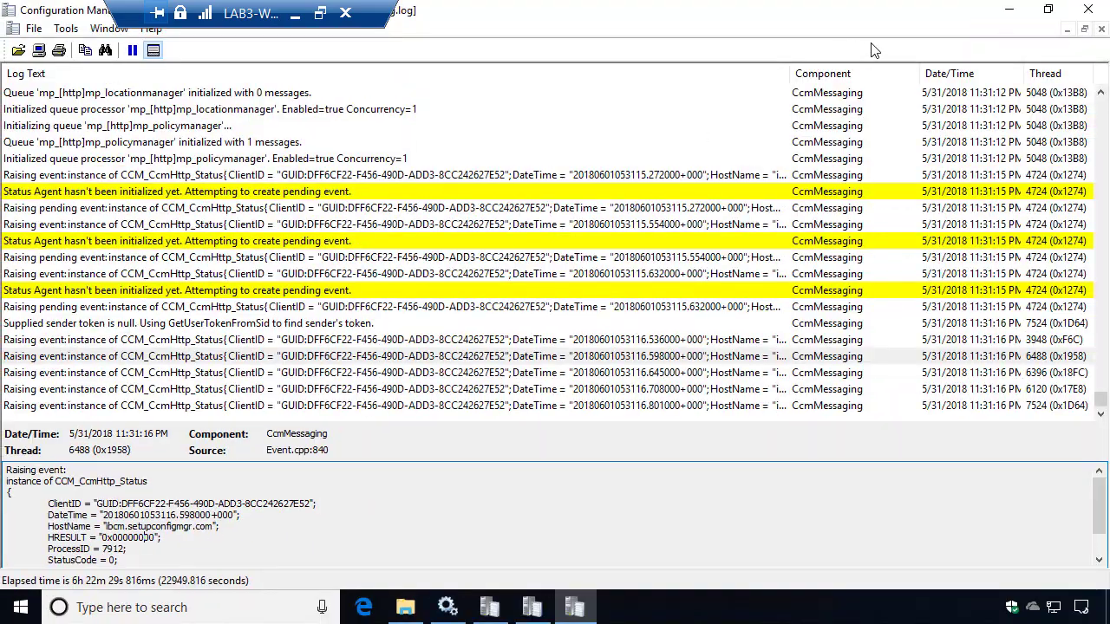
# Snap the Logs folder right and open WUAHandler.log, the last file, in CMTrace.
pyautogui.click(1010, 14)
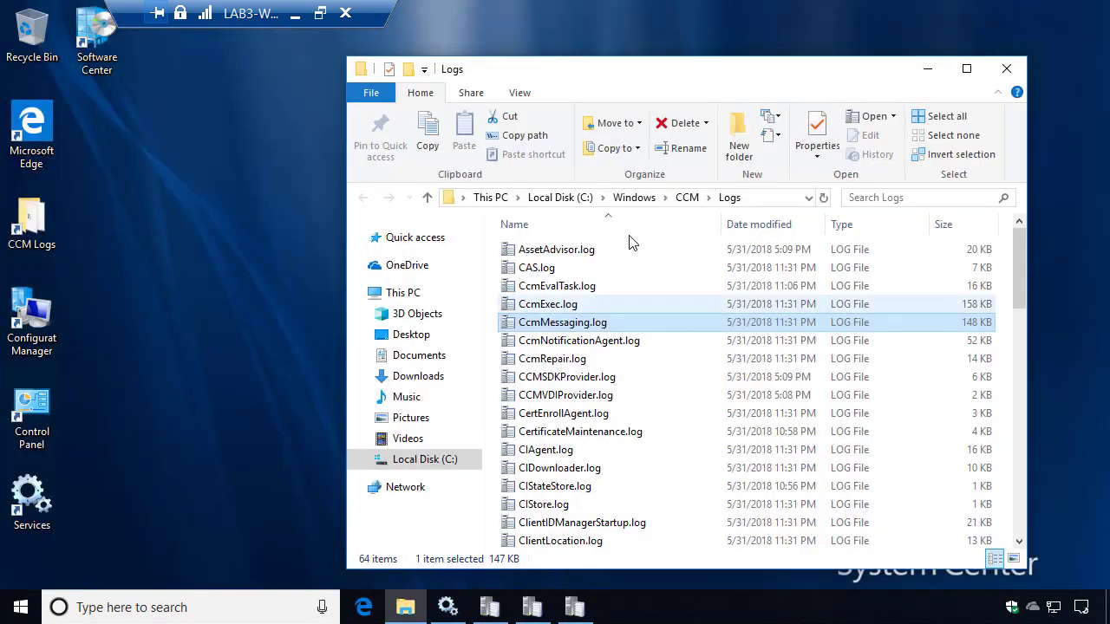
pyautogui.moveTo(706, 82); pyautogui.dragTo(1109, 78)
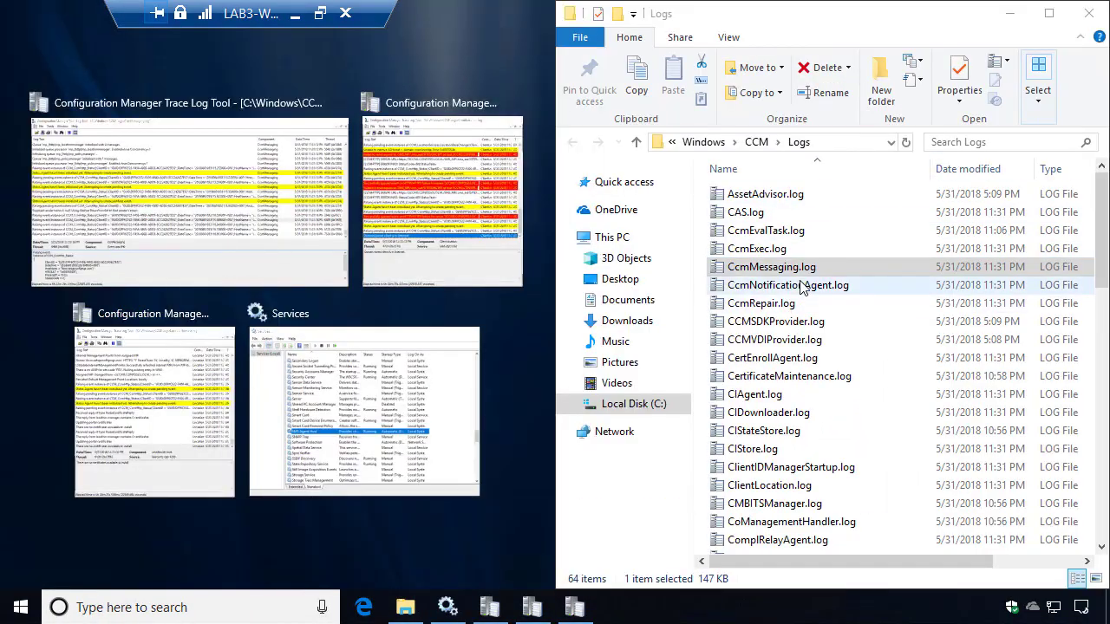
pyautogui.click(802, 289)
pyautogui.press('End')
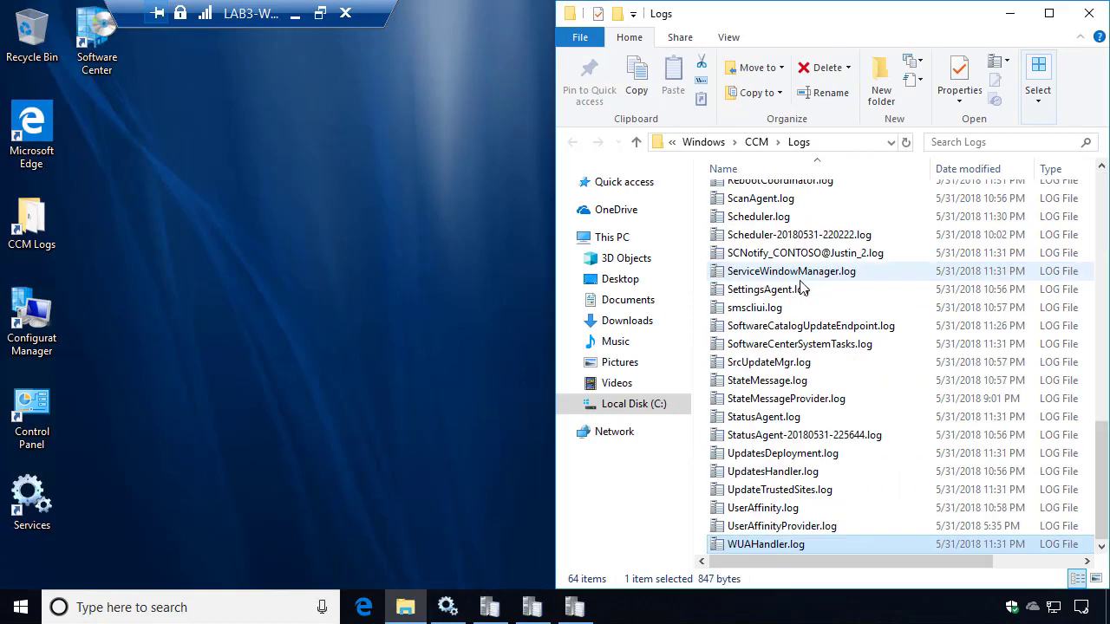
pyautogui.press('Return')
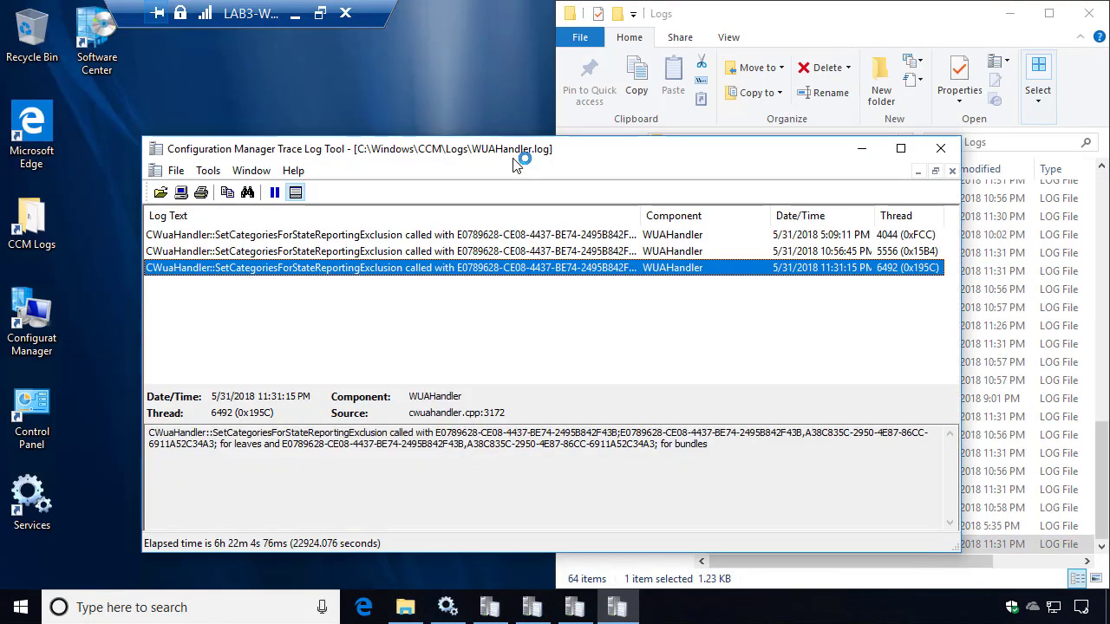
pyautogui.moveTo(513, 158); pyautogui.dragTo(660, 51)
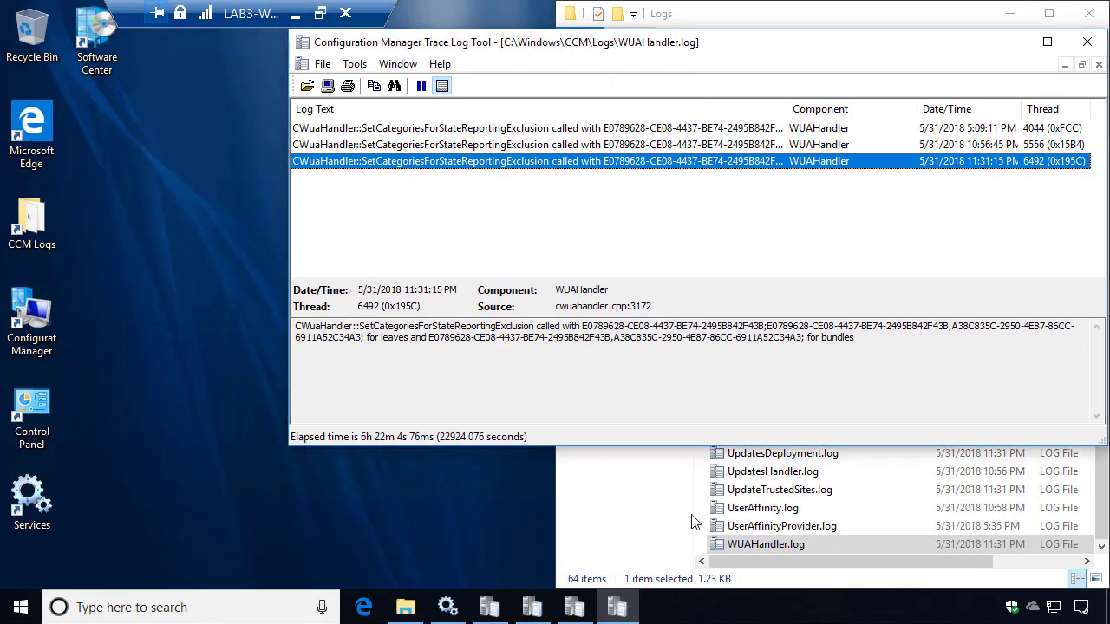
pyautogui.click(775, 527)
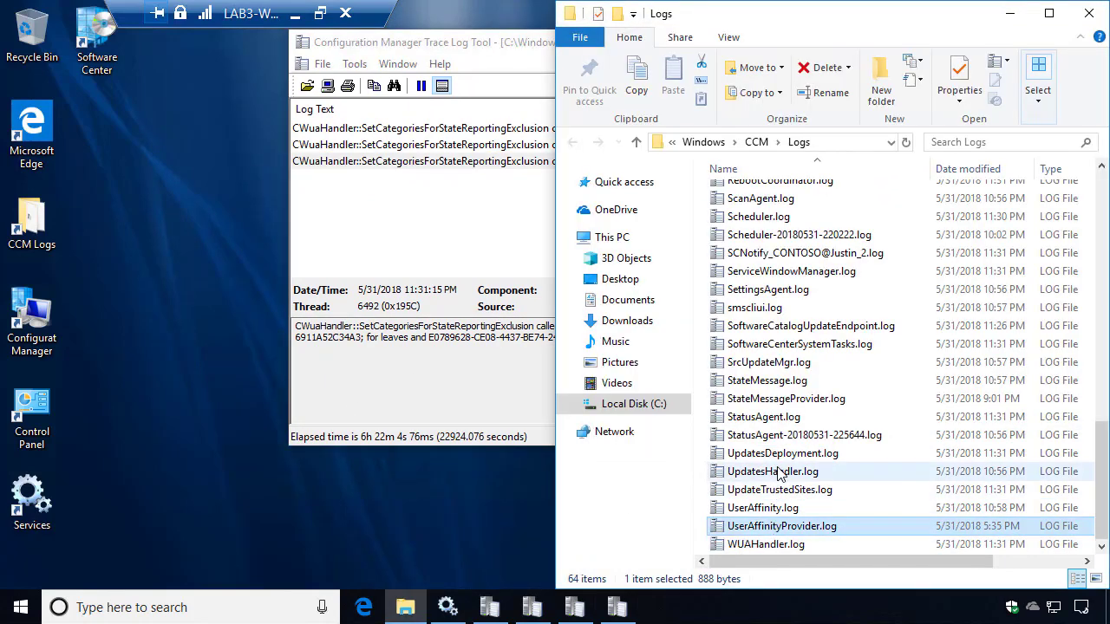
# Open the Configuration Manager client properties and check the PKI certificate and Currently Internet connection type.
pyautogui.doubleClick(32, 316)
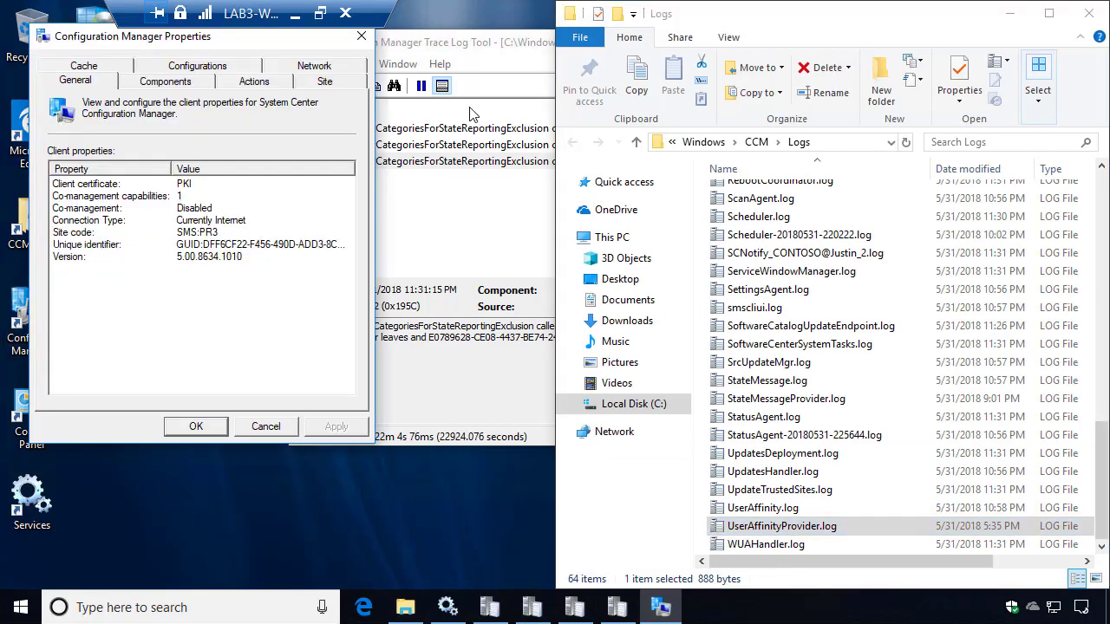
pyautogui.moveTo(444, 46); pyautogui.dragTo(581, 96)
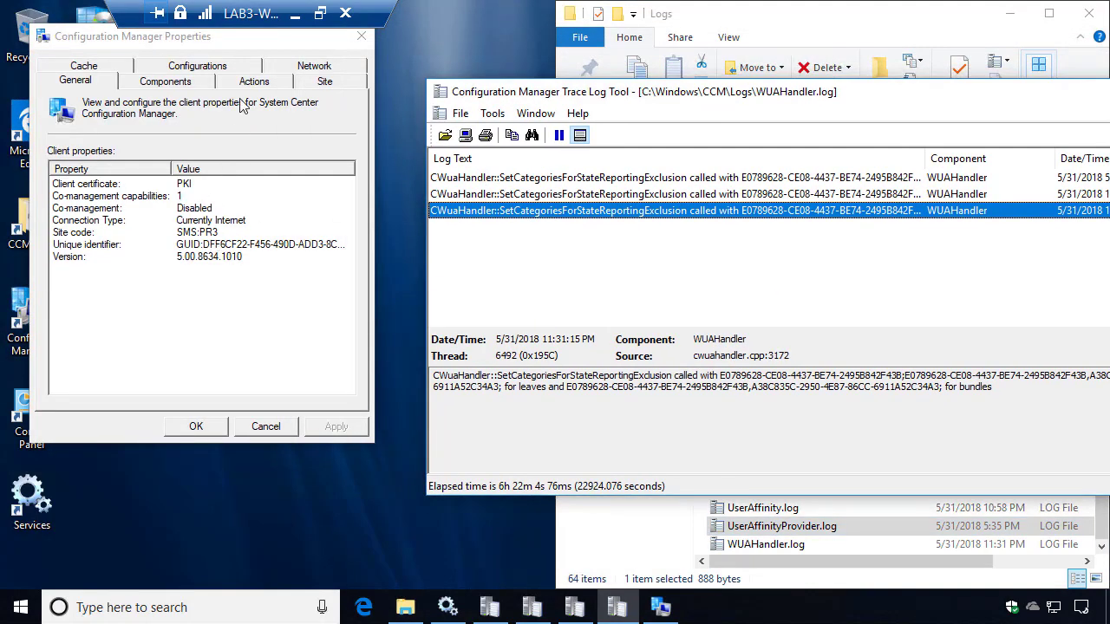
pyautogui.click(188, 185)
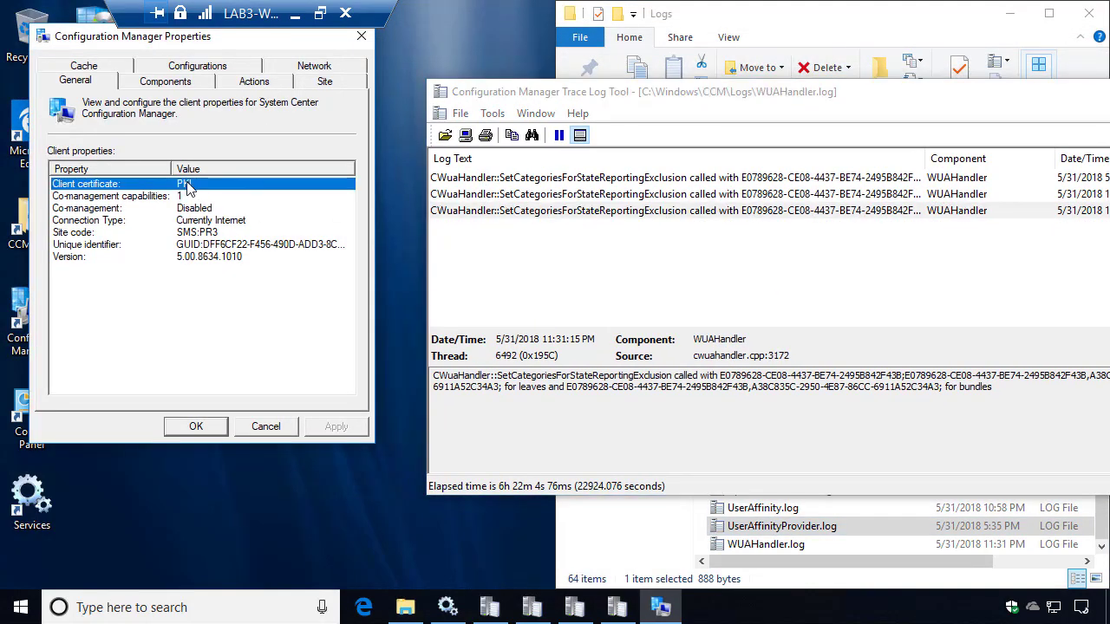
pyautogui.click(204, 221)
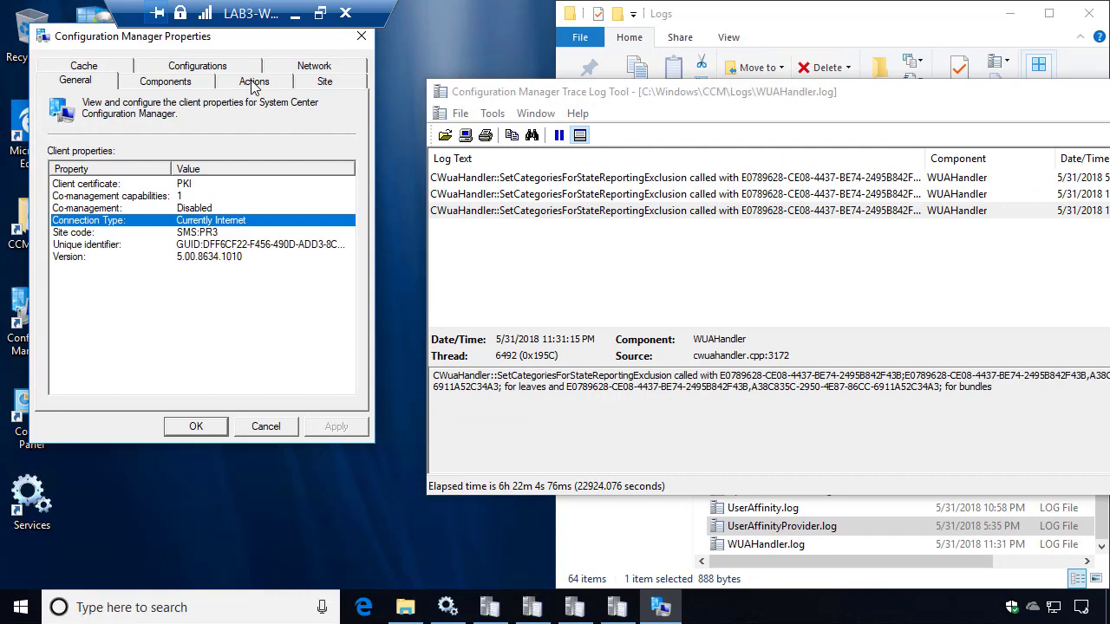
# Run the Software Updates Scan Cycle now and check the WUA managed server policy entry.
pyautogui.click(253, 83)
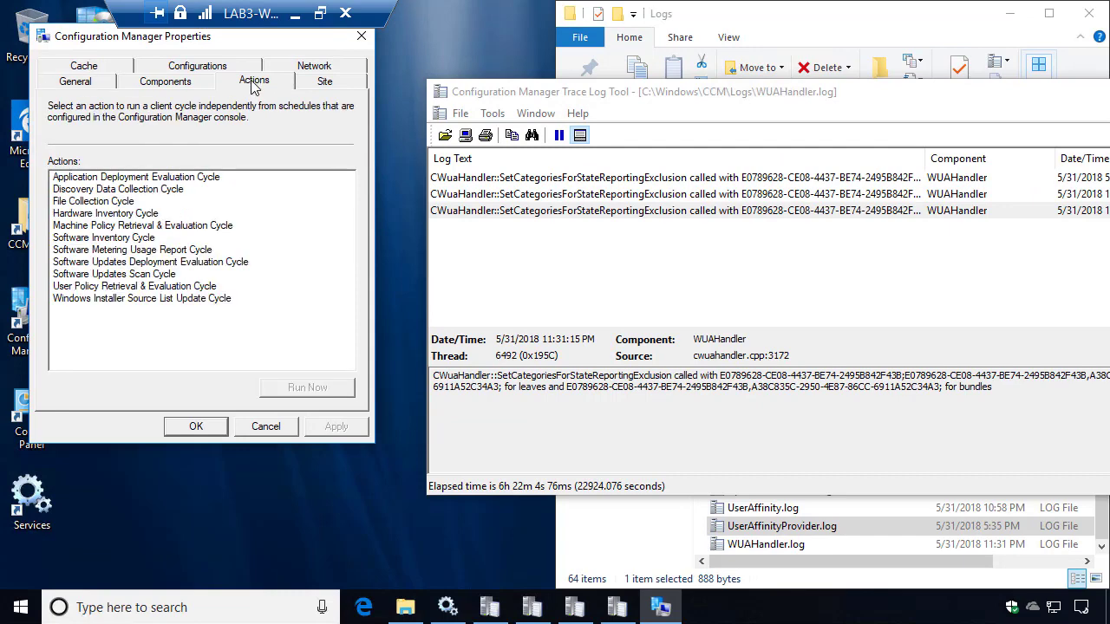
pyautogui.click(153, 275)
pyautogui.click(307, 387)
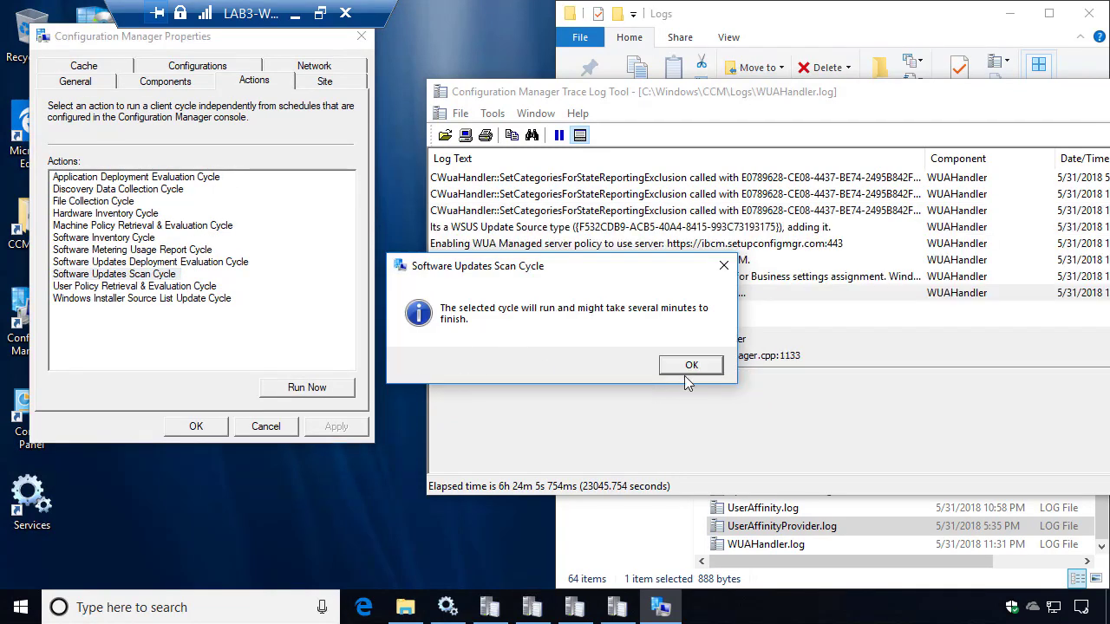
pyautogui.click(685, 373)
pyautogui.click(711, 244)
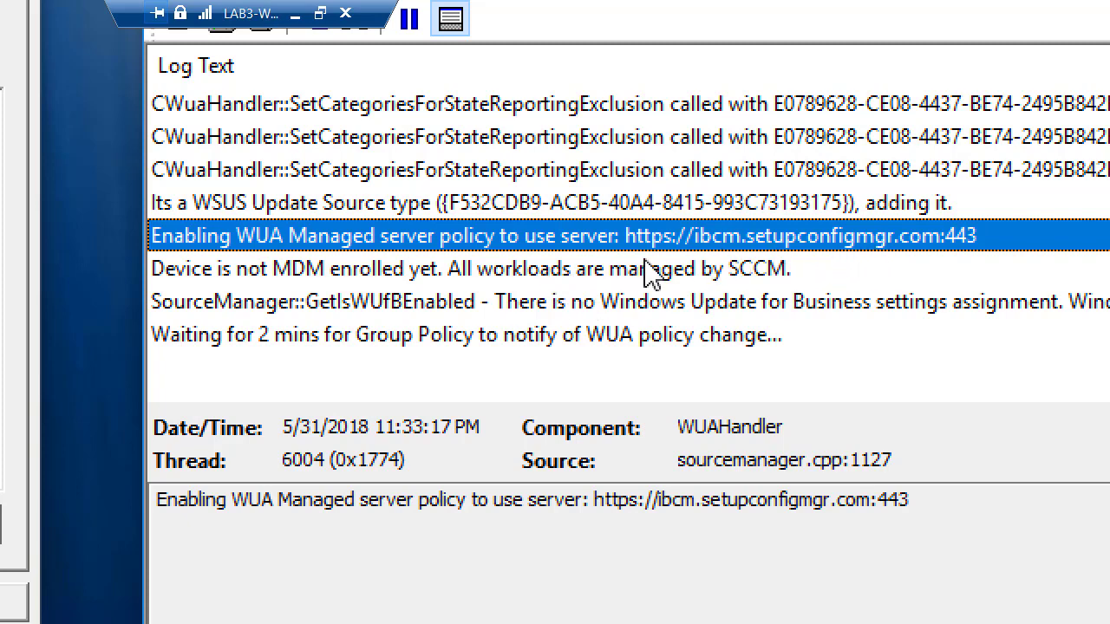
# Read the MDM enrollment and Group Policy entries, then snap WUAHandler.log to the left half.
pyautogui.click(470, 274)
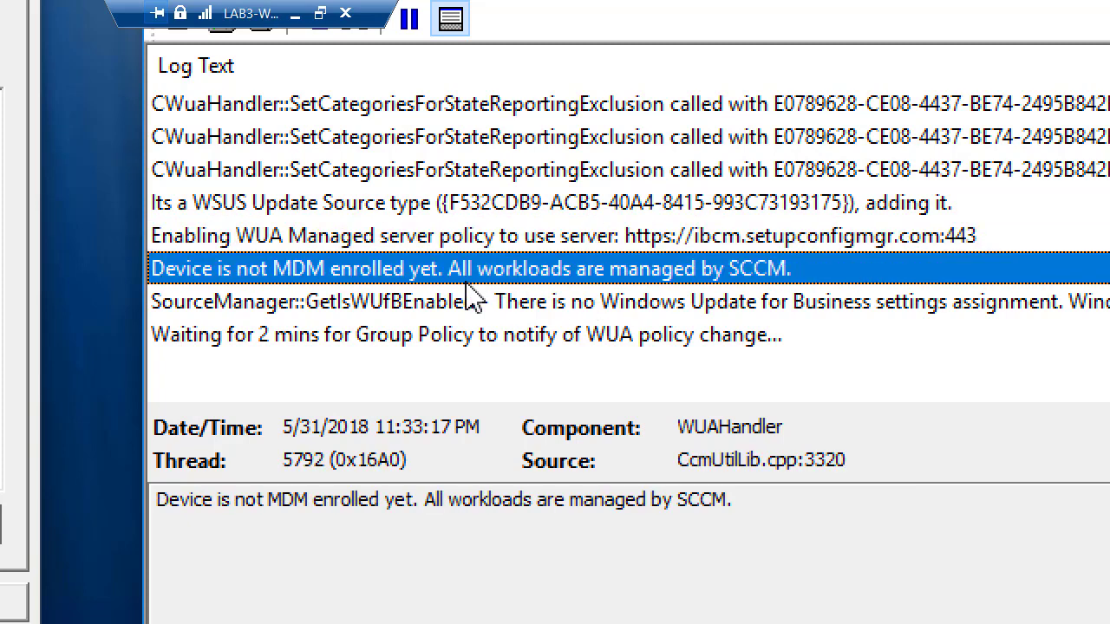
pyautogui.click(477, 344)
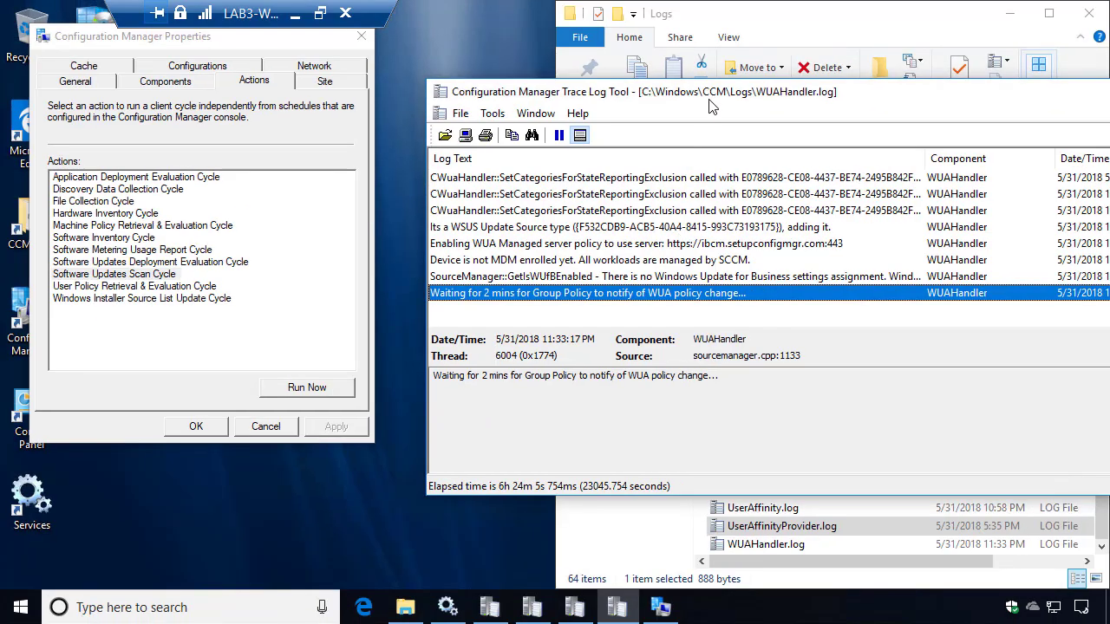
pyautogui.moveTo(711, 106); pyautogui.dragTo(2, 106)
# Open ScanAgent.log from the Logs folder and snap it to the right half.
pyautogui.click(750, 311)
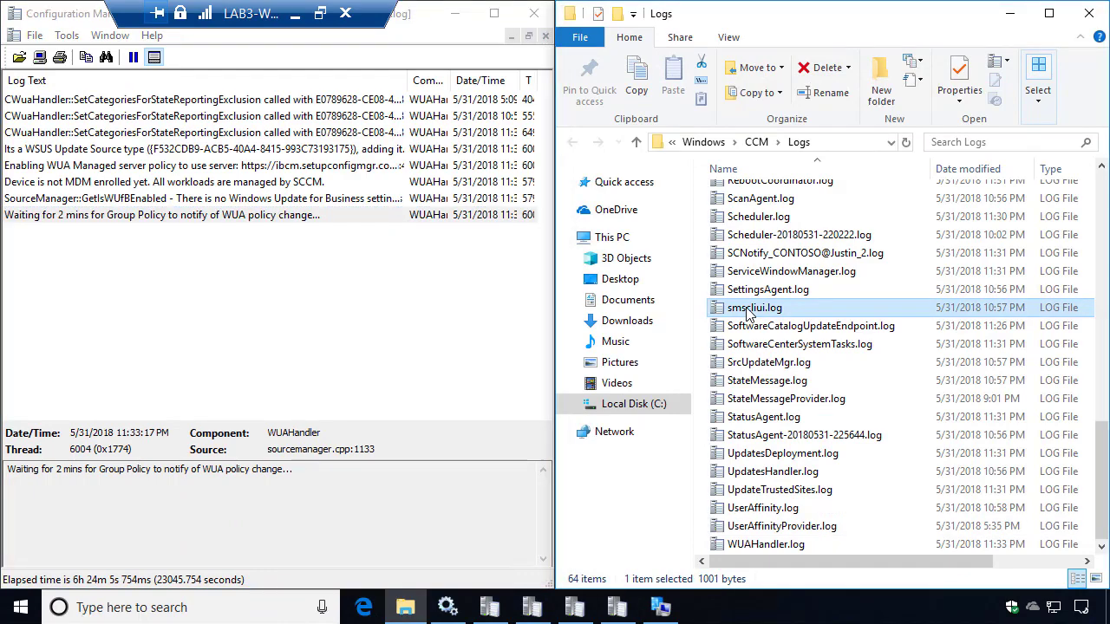
pyautogui.write('sc')
pyautogui.press('Return')
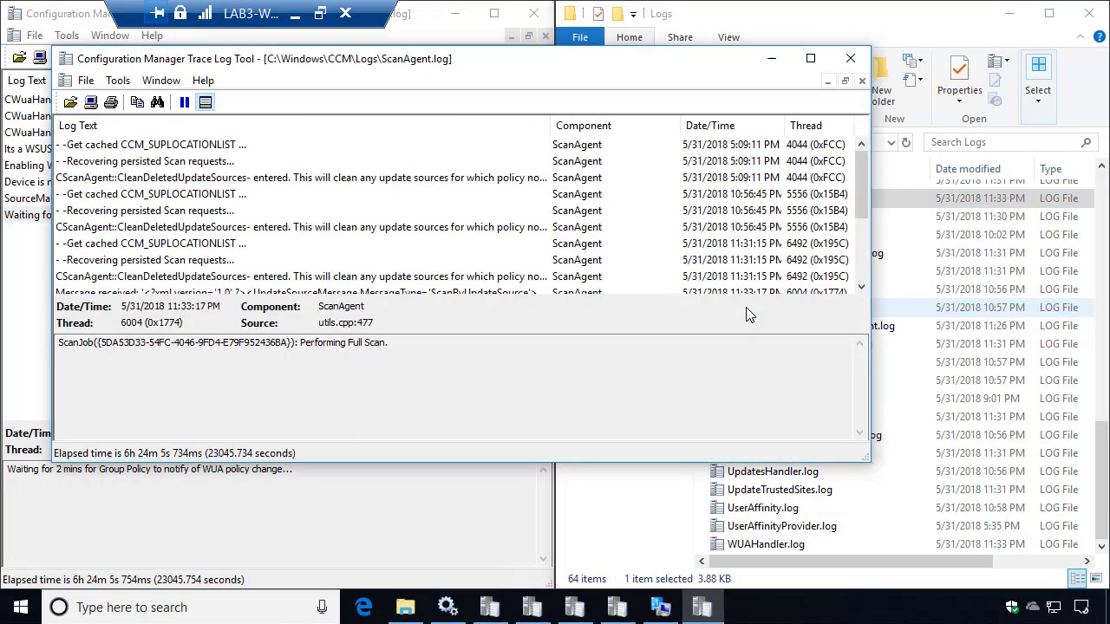
pyautogui.press('super+Right')
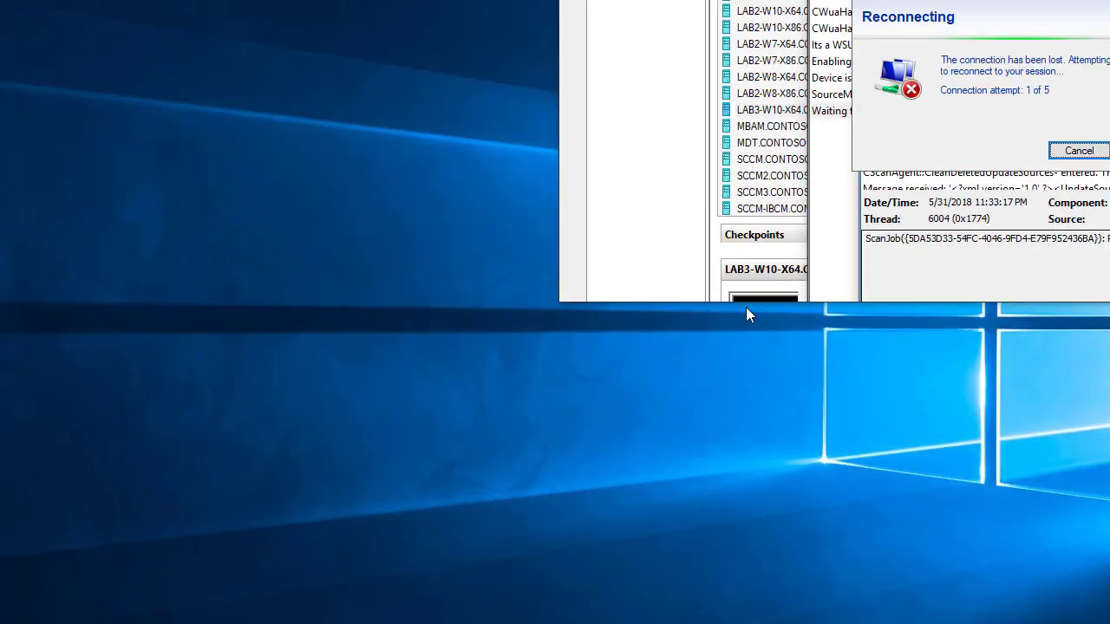
pyautogui.press('super+Up')
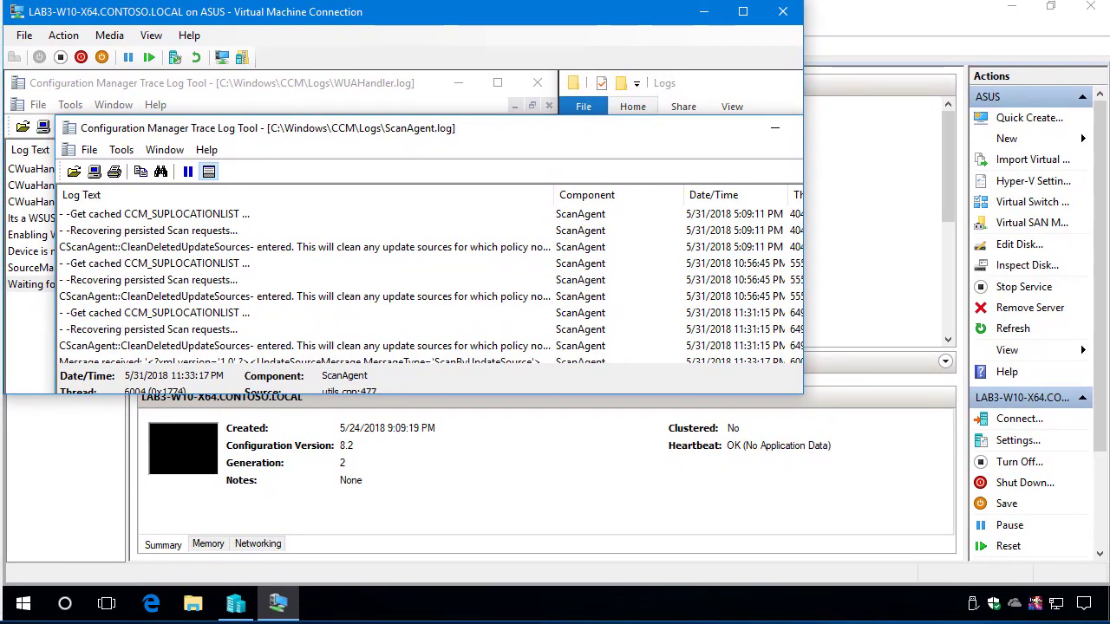
pyautogui.click(743, 12)
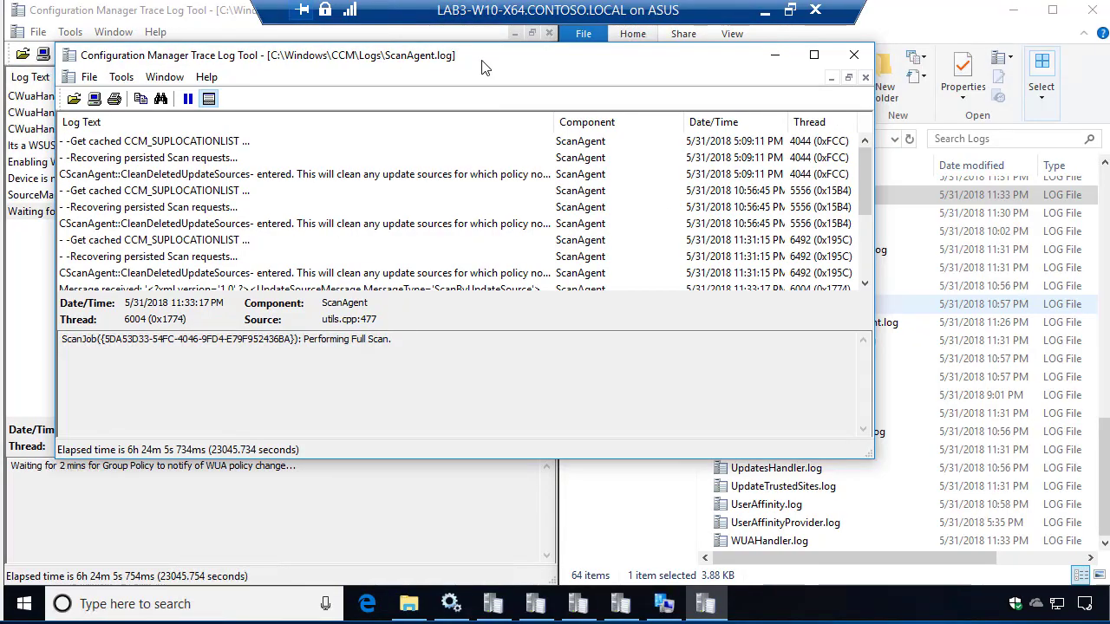
pyautogui.moveTo(483, 65); pyautogui.dragTo(685, 94)
pyautogui.press('super+Right')
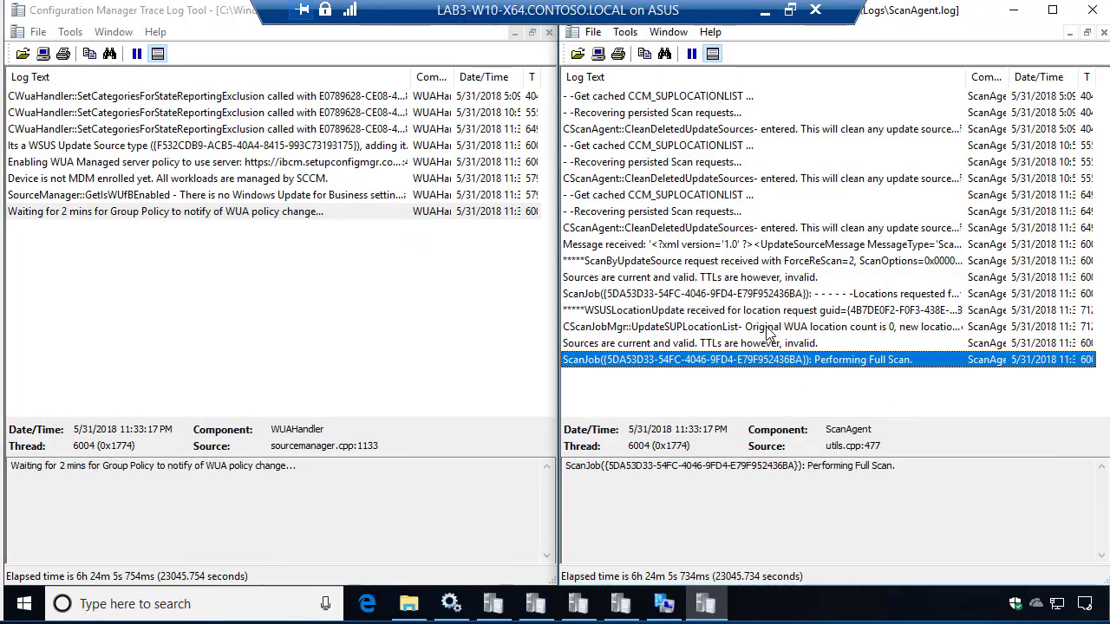
# Step through ScanAgent.log to the Performing Full Scan entry and select the scan completion text.
pyautogui.click(831, 394)
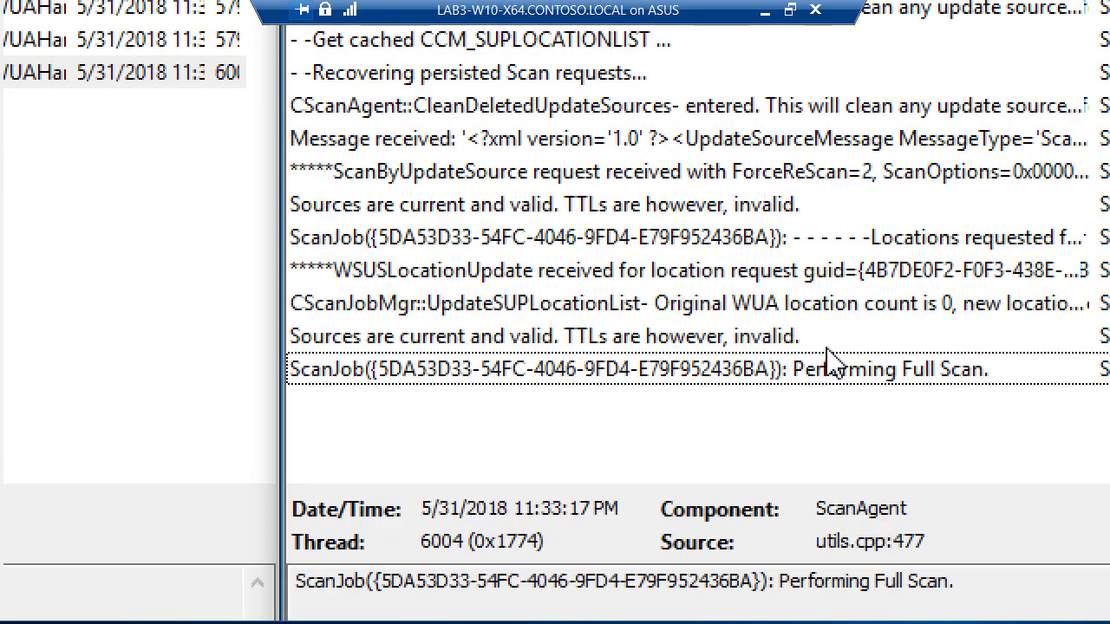
pyautogui.press('Up')
pyautogui.click(815, 373)
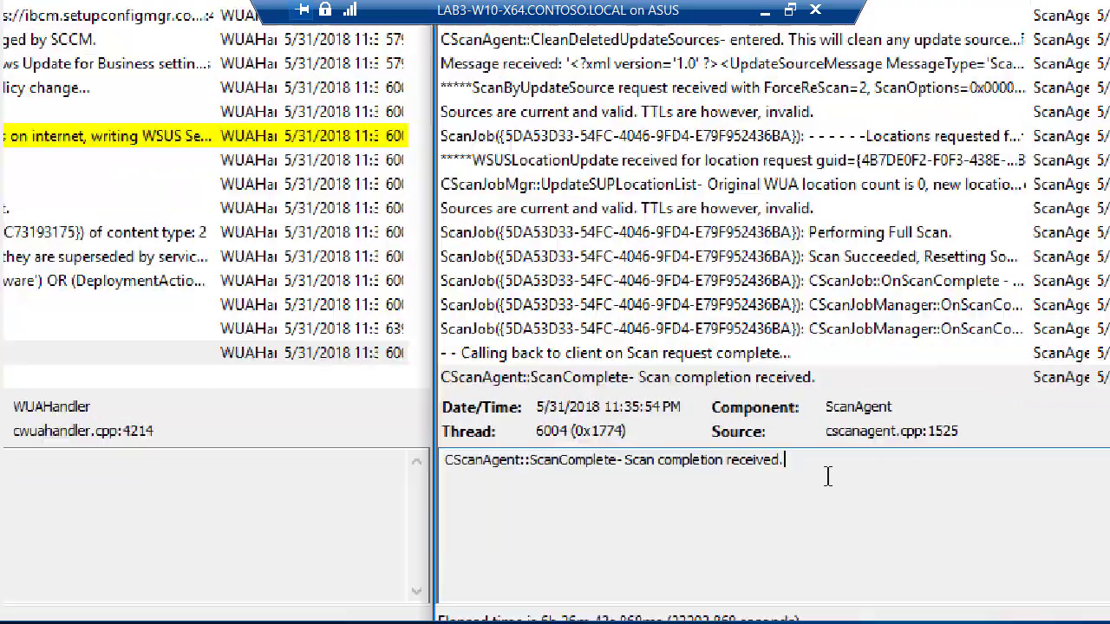
pyautogui.moveTo(799, 469); pyautogui.dragTo(281, 430)
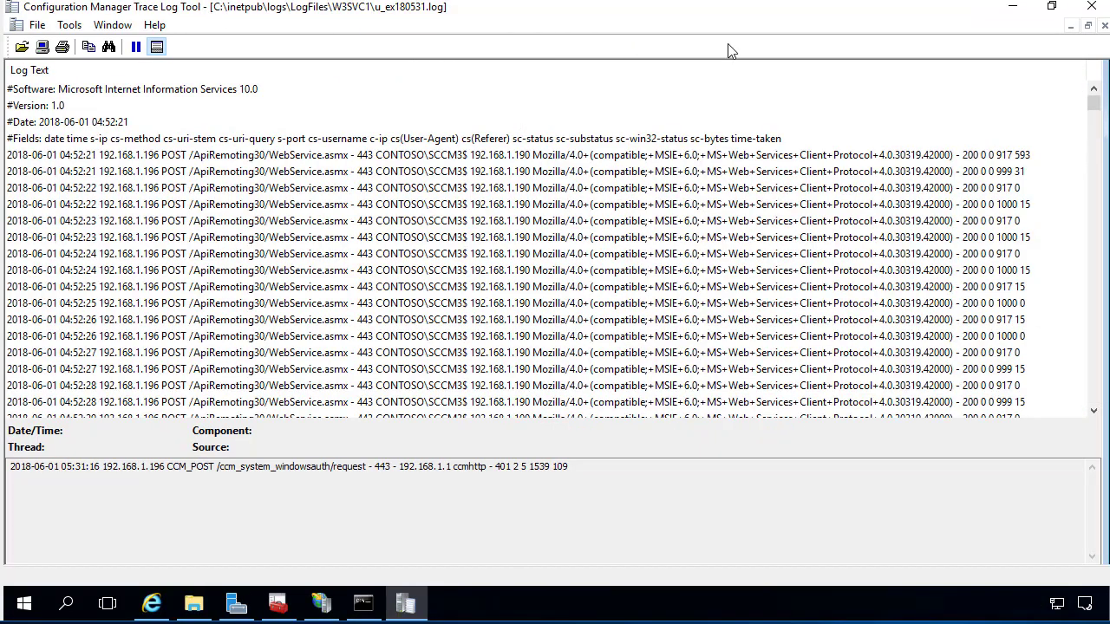
# Check the W3SVC841206400 log folder under LogFiles, granting access, then return to LogFiles.
pyautogui.click(1012, 7)
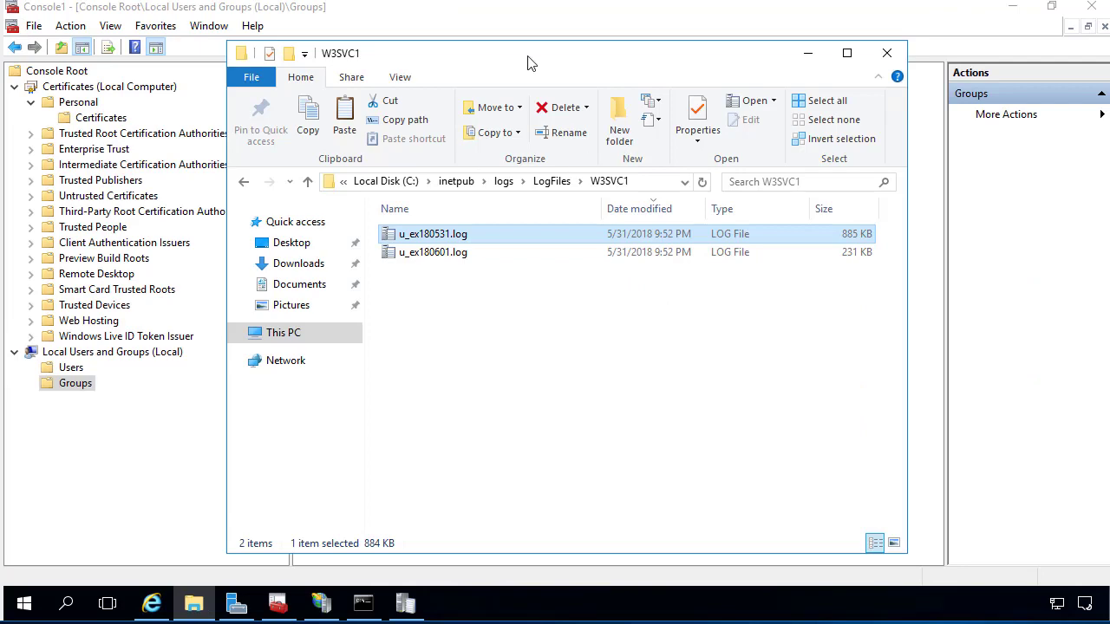
pyautogui.moveTo(529, 57); pyautogui.dragTo(710, 37)
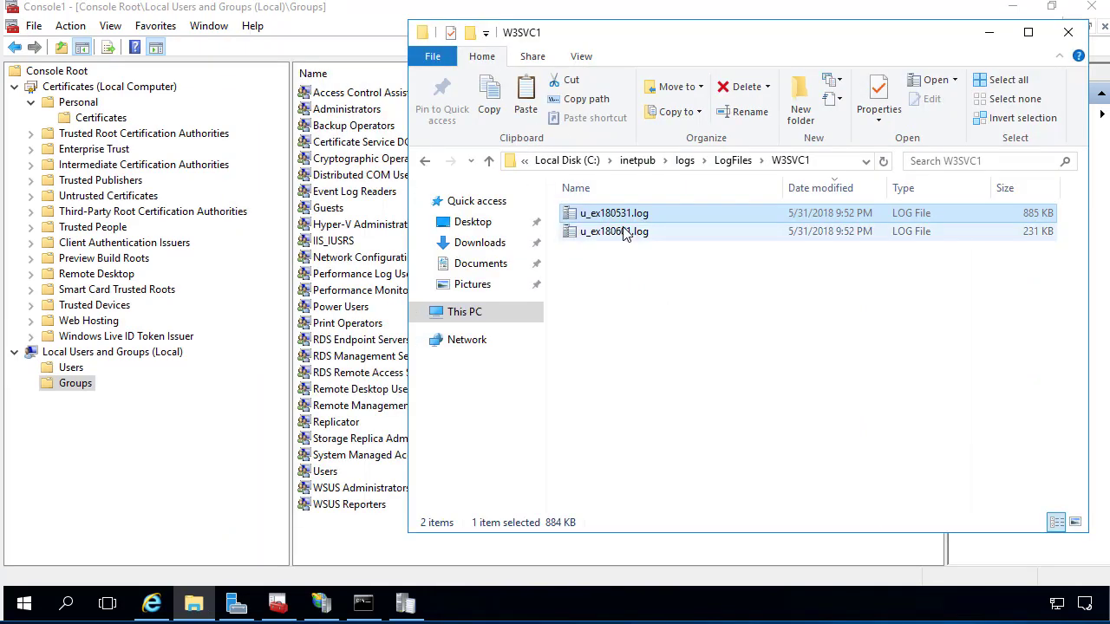
pyautogui.click(814, 165)
pyautogui.click(817, 165)
pyautogui.press('Escape')
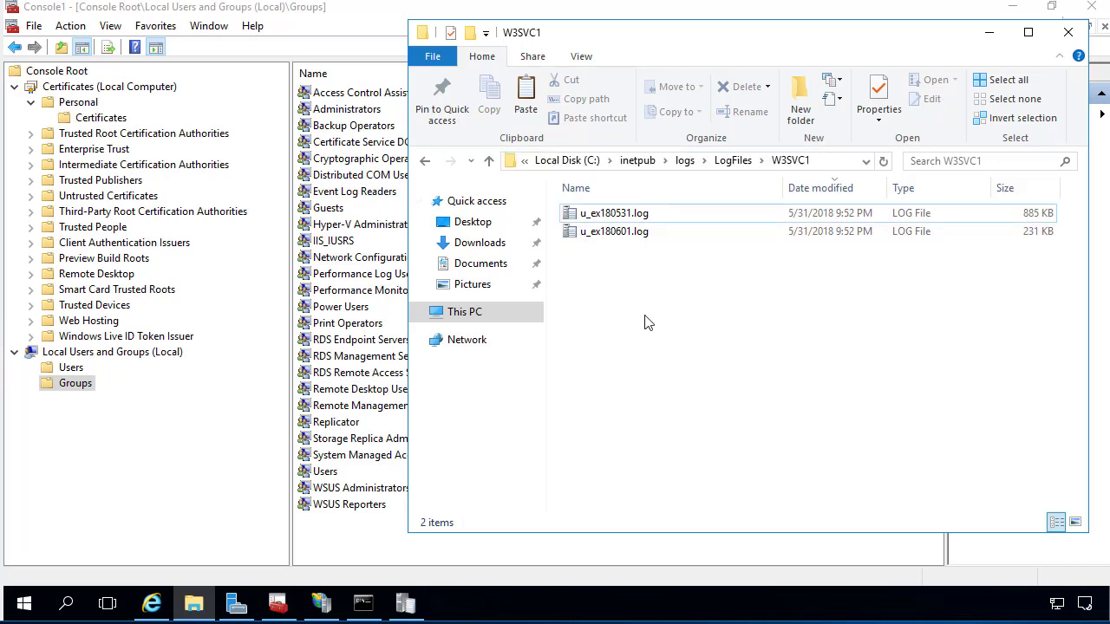
pyautogui.click(748, 162)
pyautogui.doubleClick(646, 234)
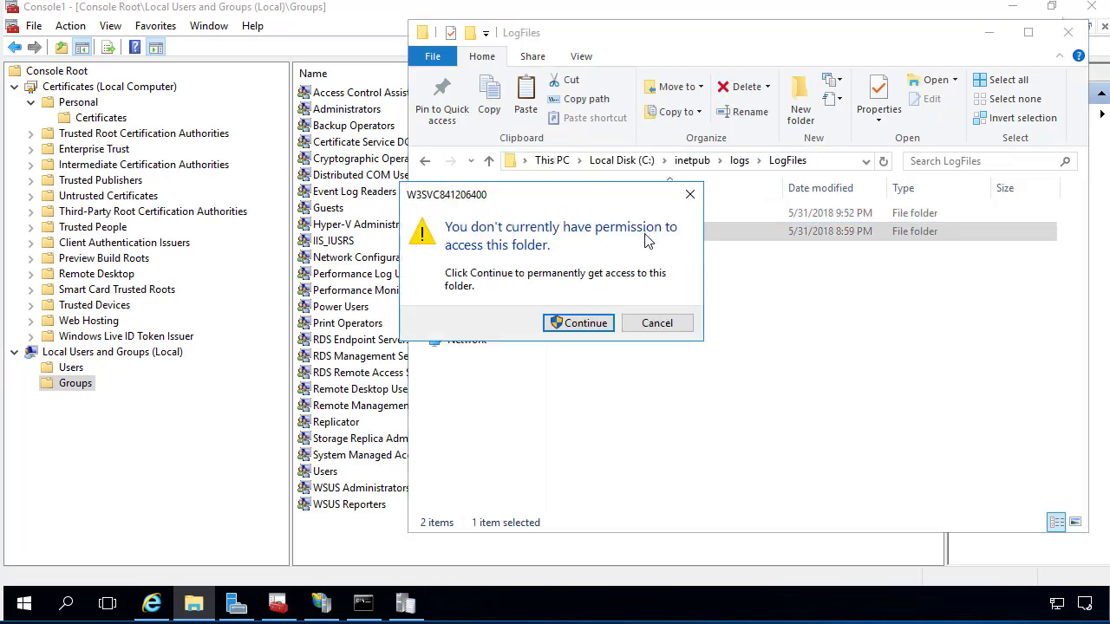
pyautogui.click(583, 389)
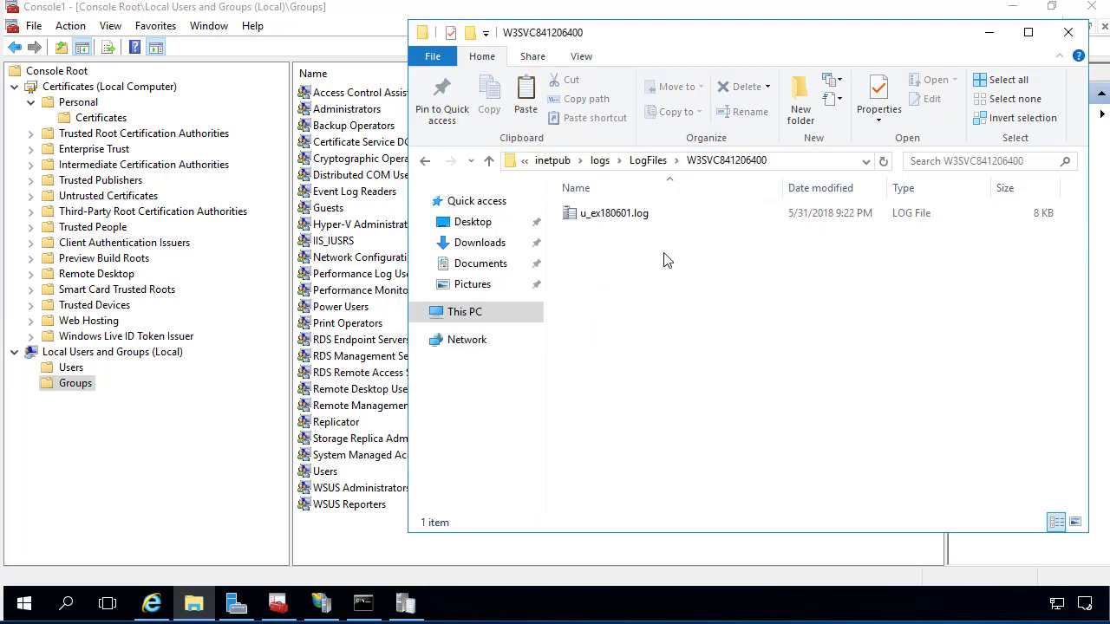
pyautogui.hotkey('alt', 'Up')
# Open the W3SVC1 folder and load u_ex180531.log into the Trace Log Tool.
pyautogui.click(603, 216)
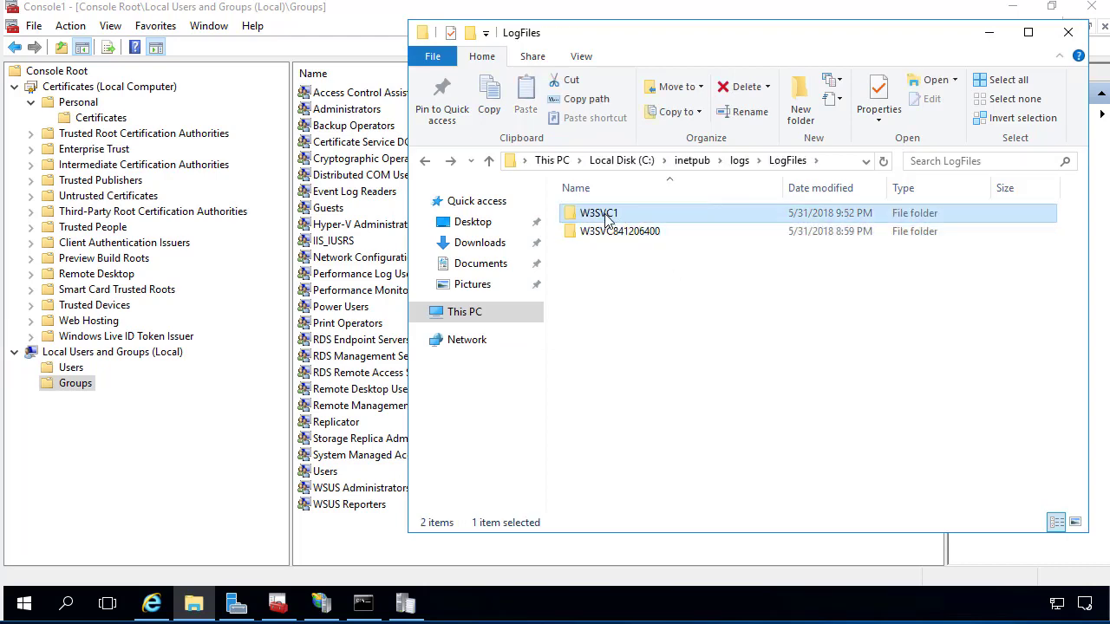
pyautogui.doubleClick(598, 217)
pyautogui.moveTo(618, 224)
pyautogui.mouseDown()
pyautogui.moveTo(533, 503)
pyautogui.moveTo(408, 602)
pyautogui.moveTo(722, 221)
pyautogui.mouseUp()
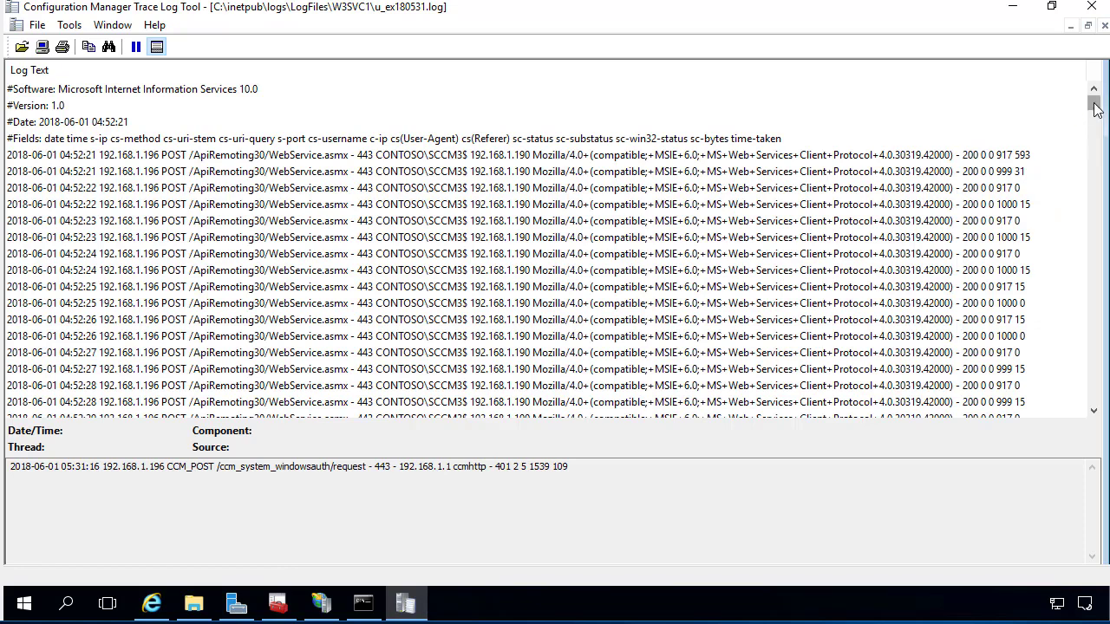
# Review the IIS log's Windows Update Agent and SCCM-IBCM ApiRemoting30 request entries.
pyautogui.moveTo(1094, 104); pyautogui.dragTo(1094, 160)
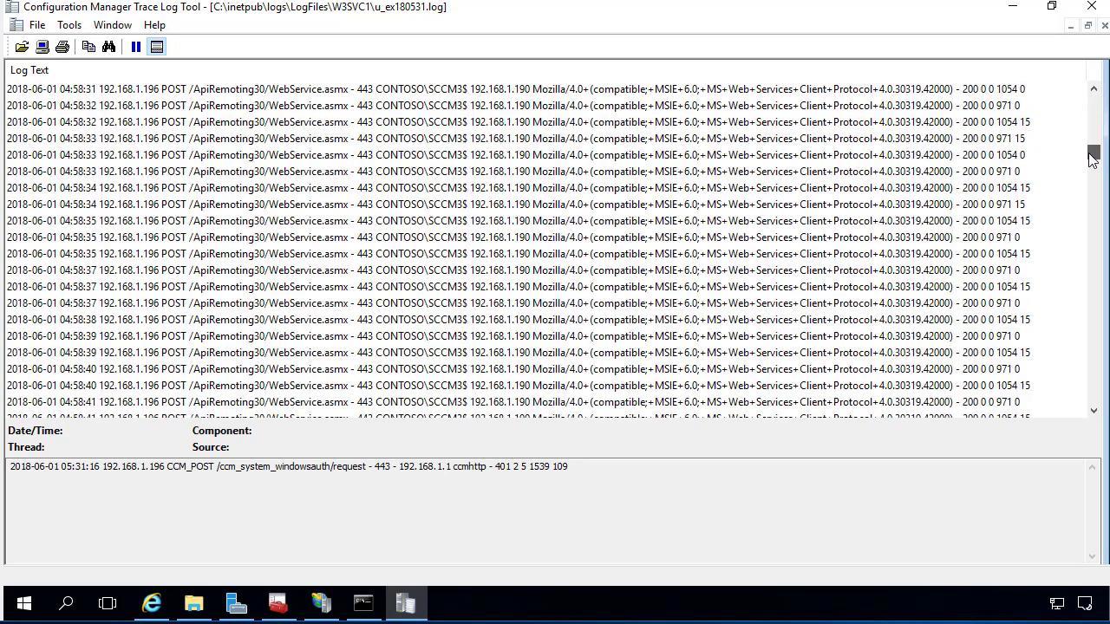
pyautogui.click(560, 191)
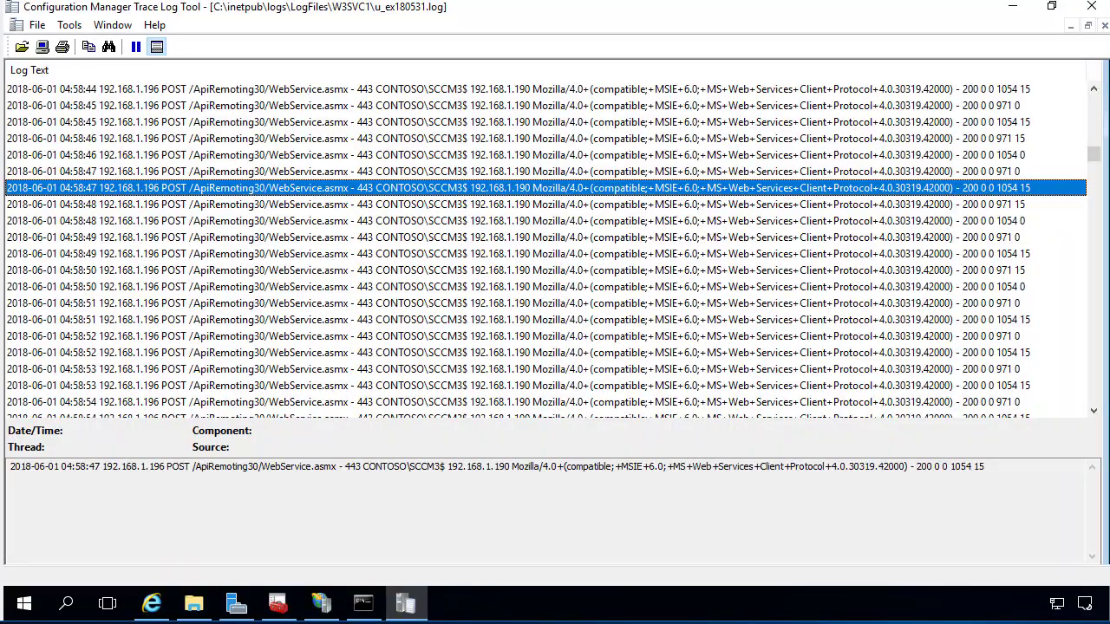
pyautogui.moveTo(1094, 154); pyautogui.dragTo(1090, 409)
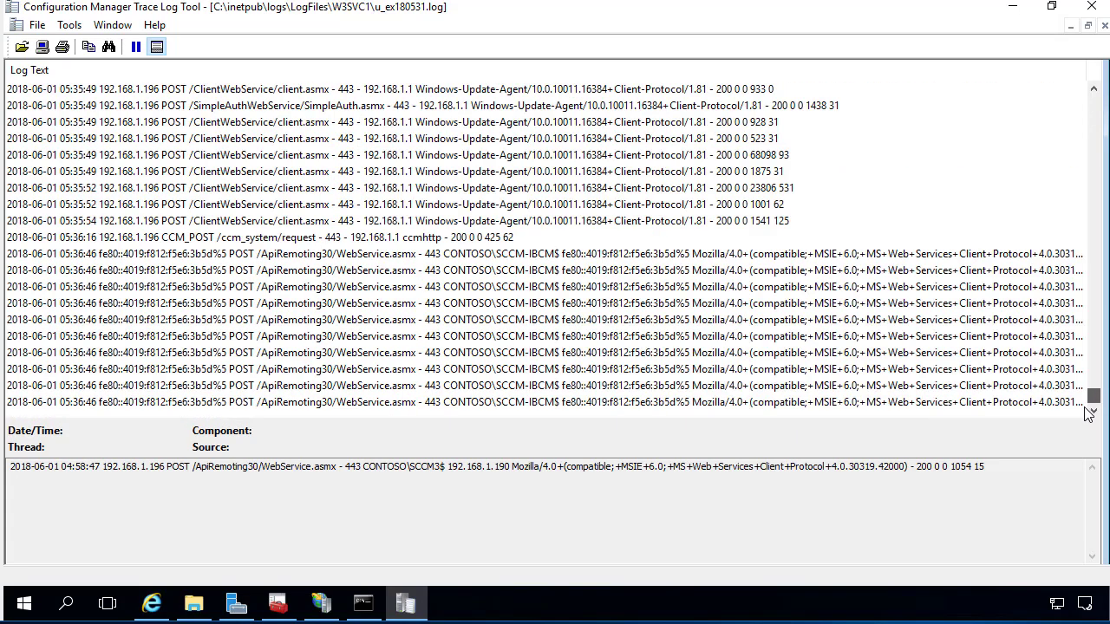
pyautogui.click(231, 156)
pyautogui.scroll(2, 234, 174)
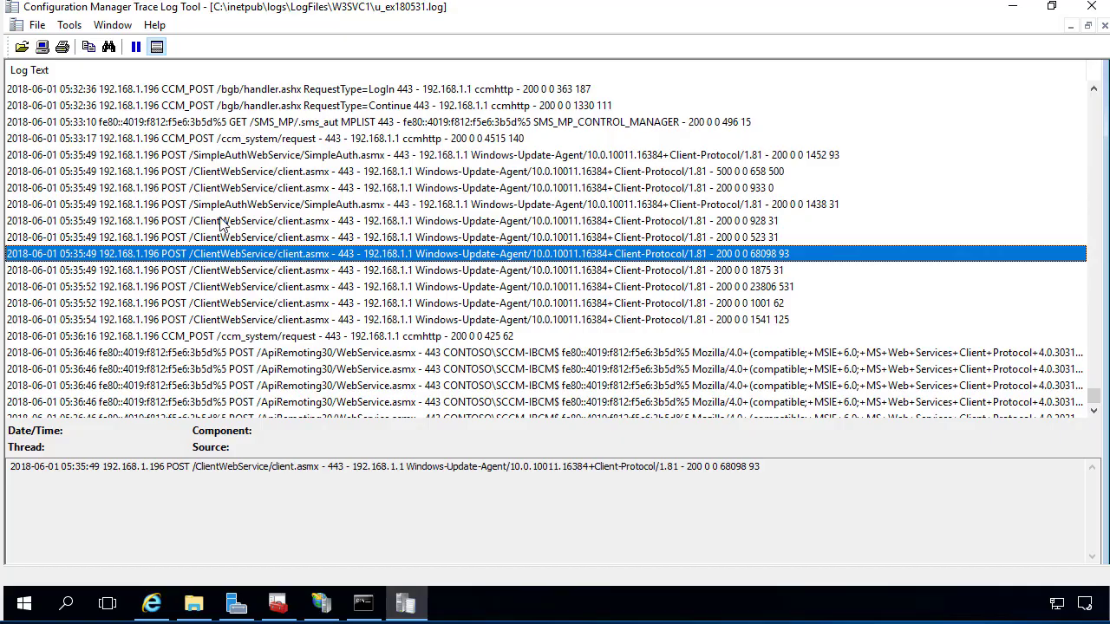
pyautogui.scroll(-2, 222, 227)
pyautogui.click(236, 271)
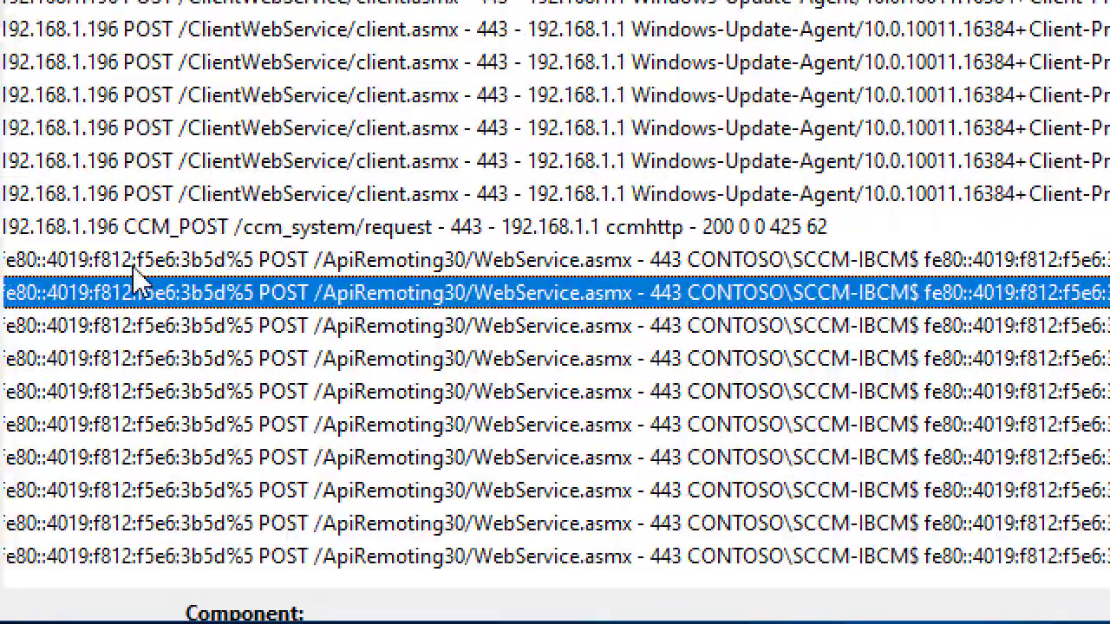
pyautogui.click(167, 265)
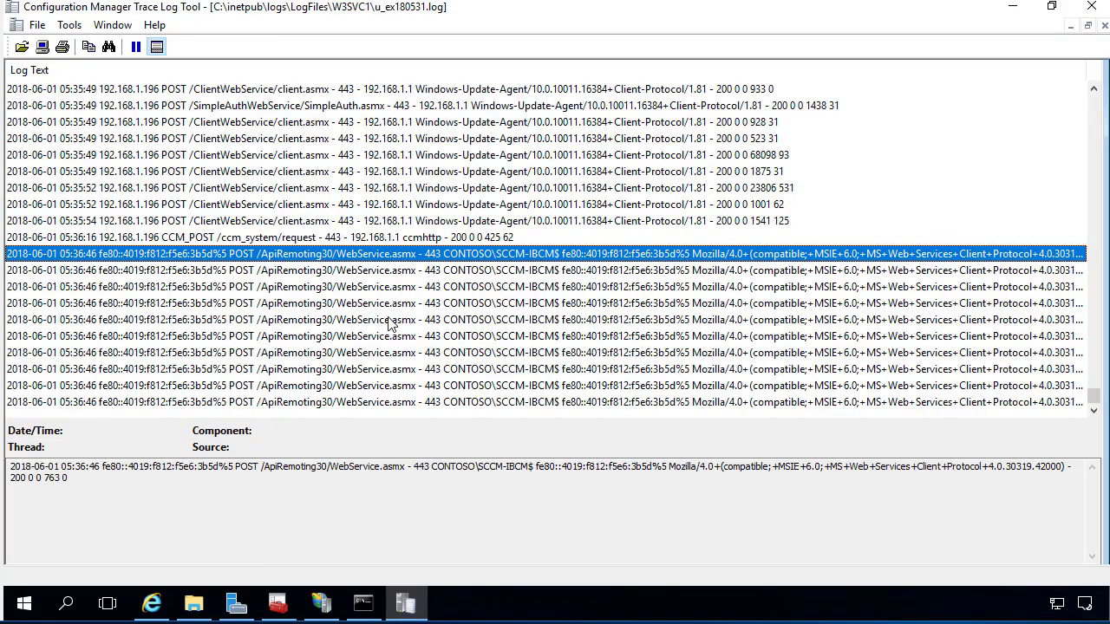
pyautogui.scroll(2, 413, 345)
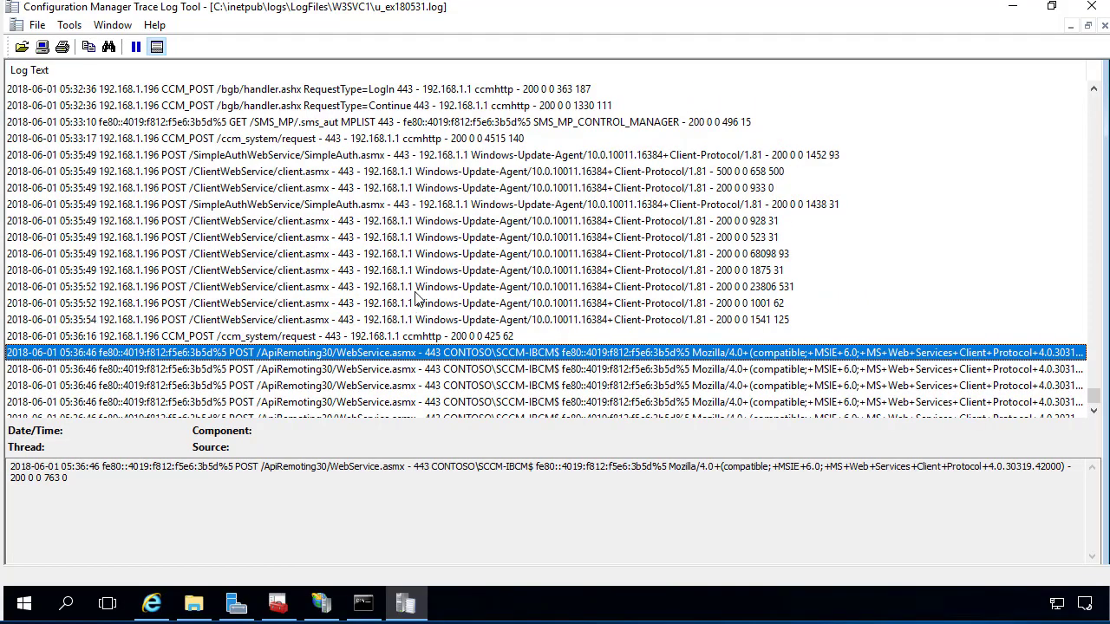
pyautogui.scroll(2, 324, 222)
pyautogui.scroll(4, 280, 176)
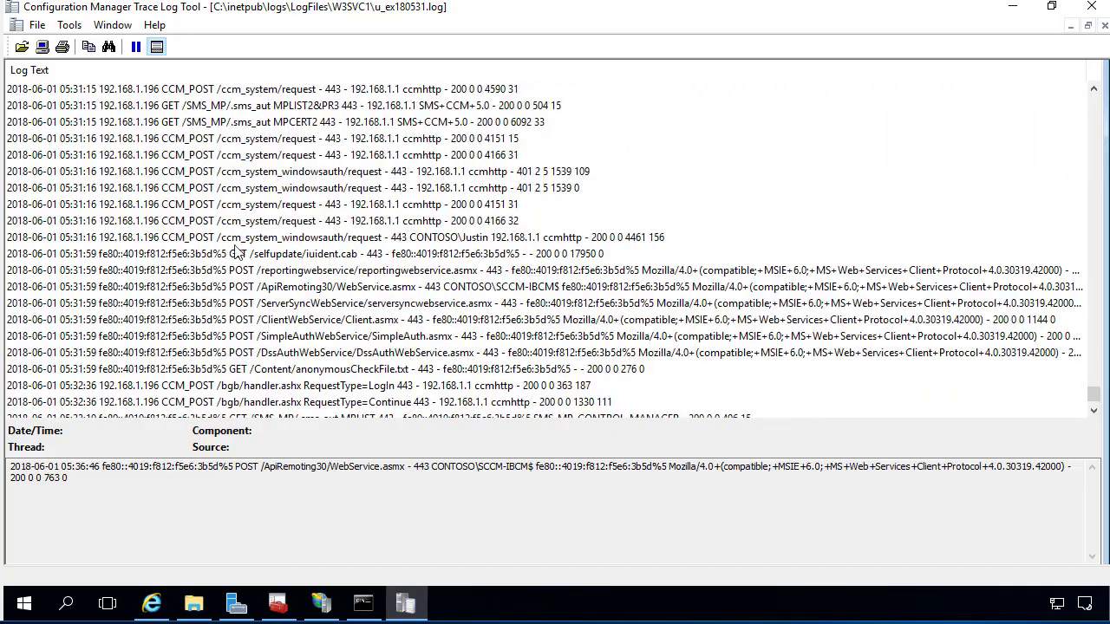
# Inspect the reportingwebservice, ServerSyncWebService, anonymousCheckFile.txt, iuident.cab, ccm_system and SimpleAuth requests.
pyautogui.click(236, 276)
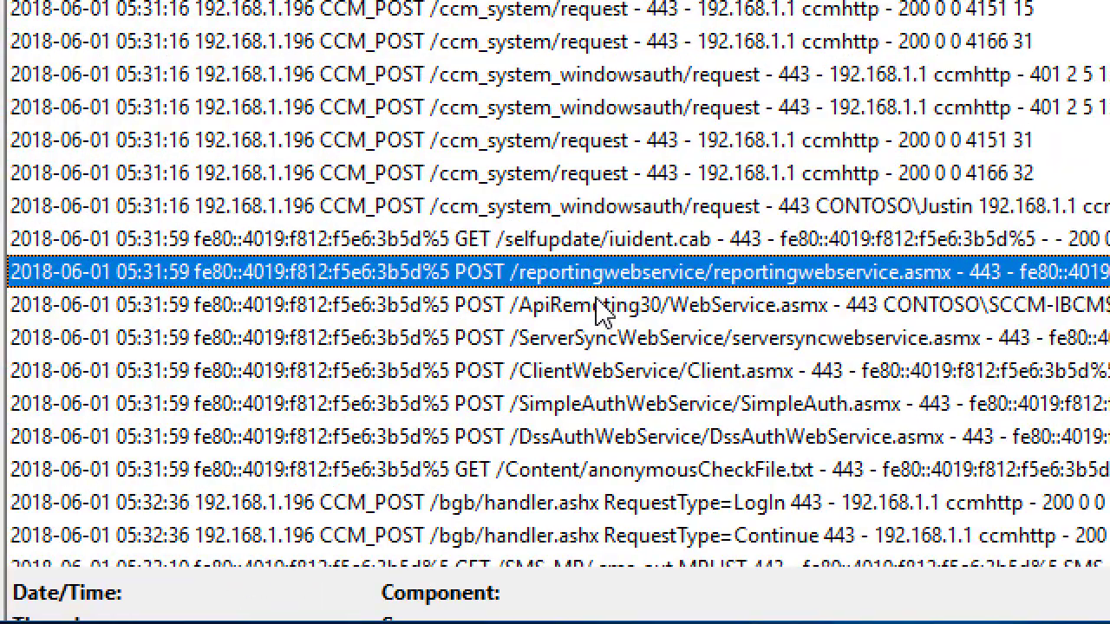
pyautogui.scroll(-1, 547, 356)
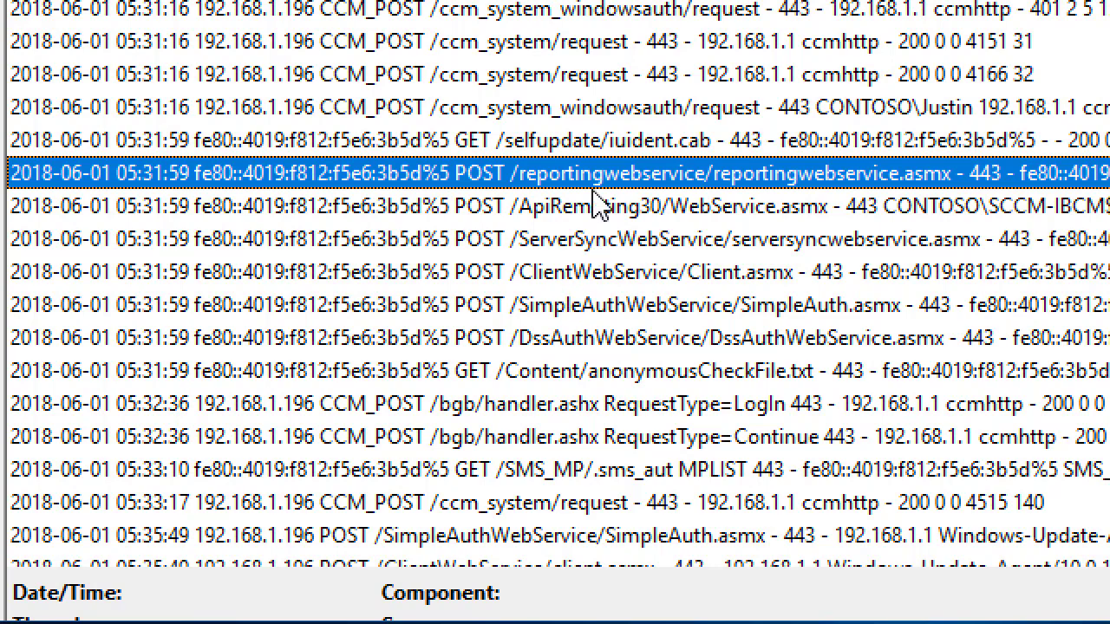
pyautogui.click(610, 239)
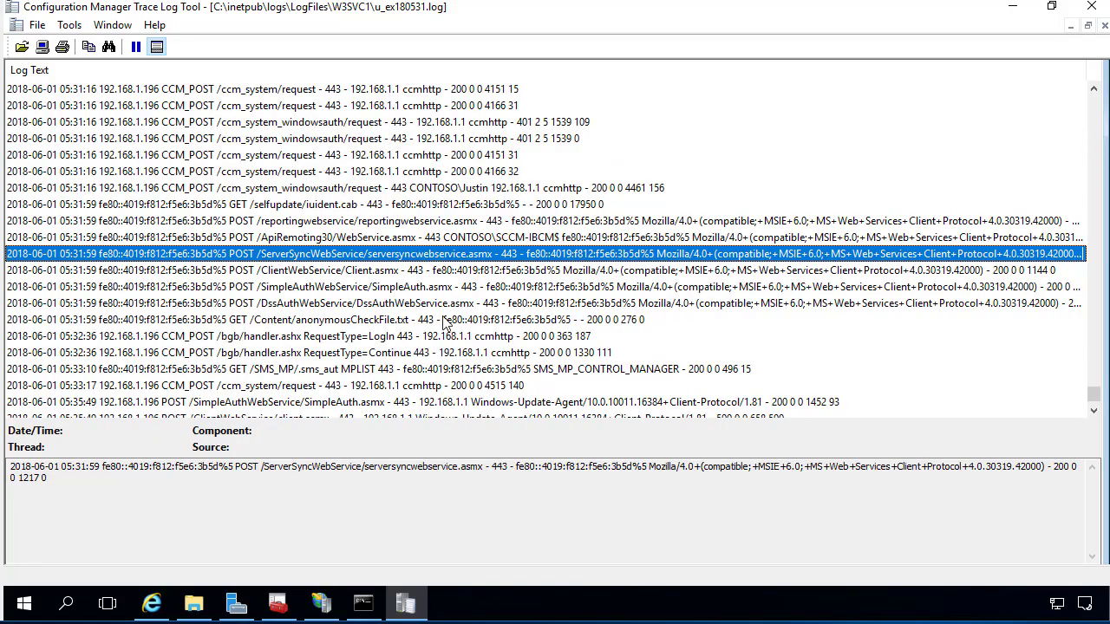
pyautogui.click(395, 320)
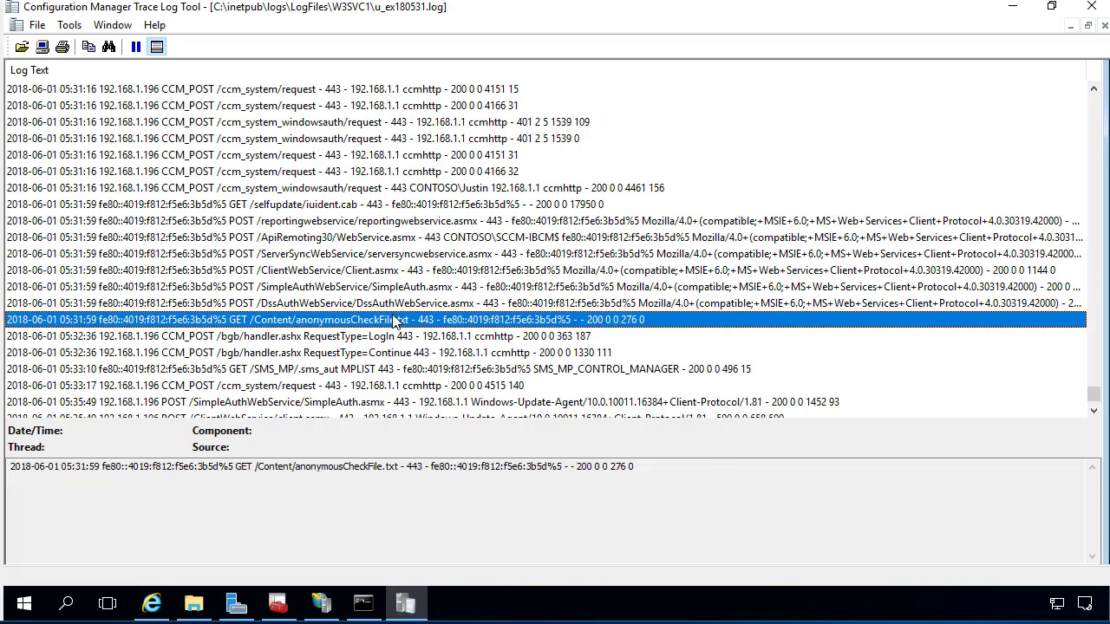
pyautogui.press('Up')
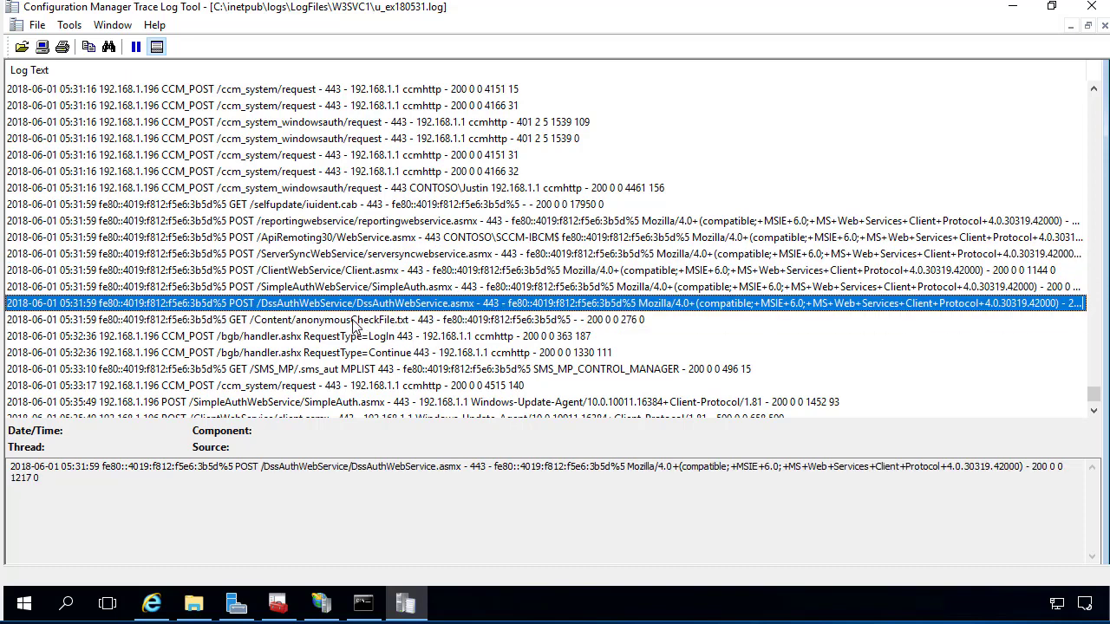
pyautogui.click(354, 320)
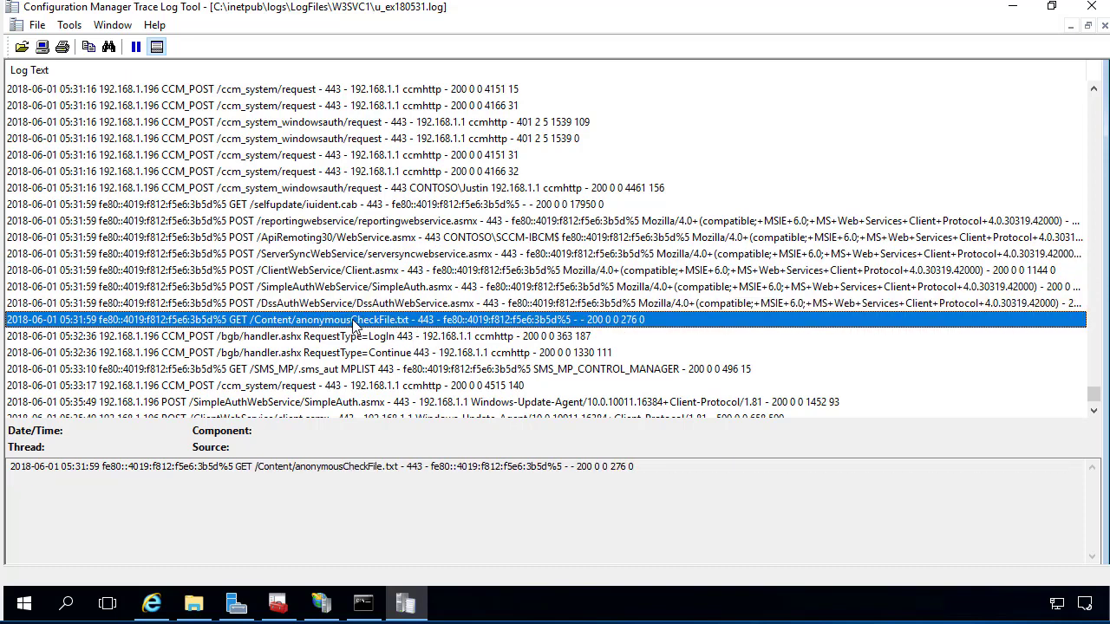
pyautogui.click(330, 205)
pyautogui.click(310, 170)
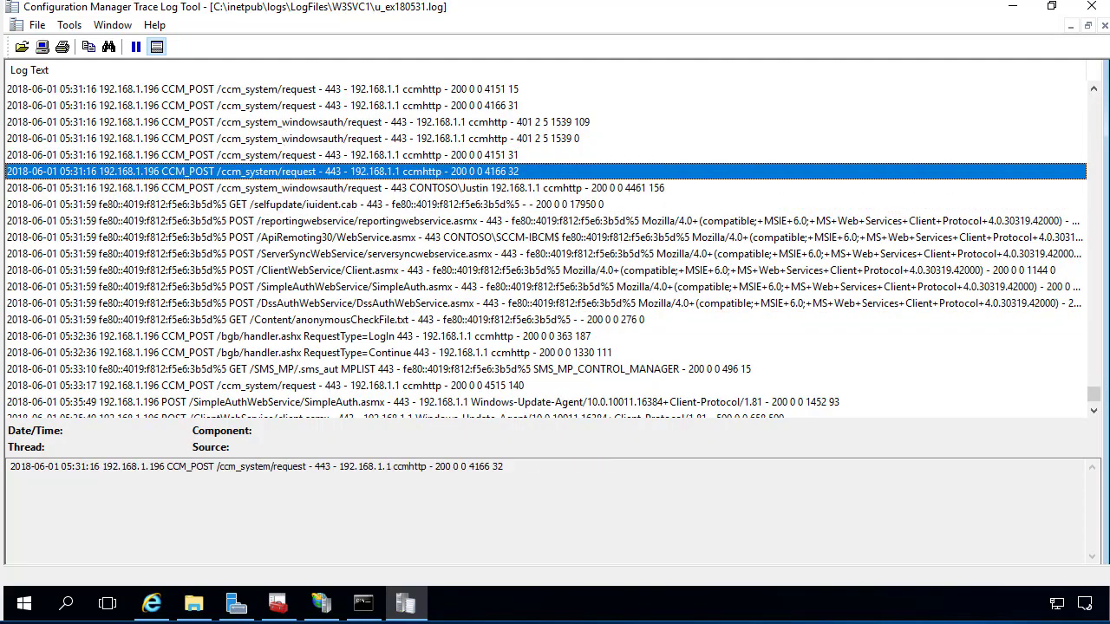
pyautogui.scroll(2, 257, 147)
pyautogui.scroll(-4, 236, 176)
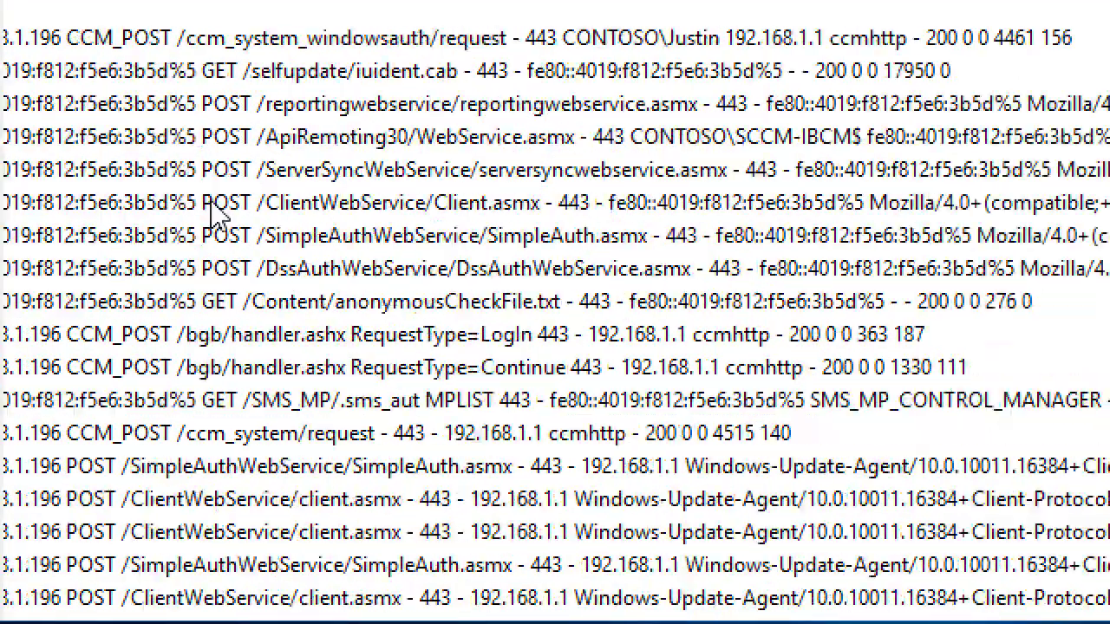
pyautogui.scroll(-3, 217, 212)
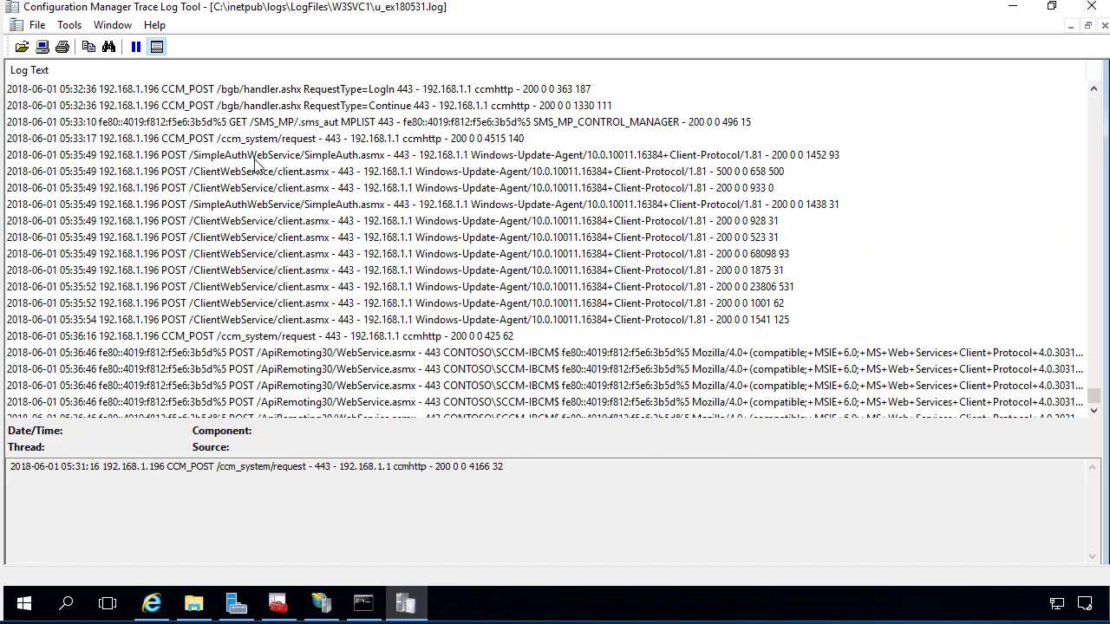
pyautogui.click(255, 159)
pyautogui.click(261, 144)
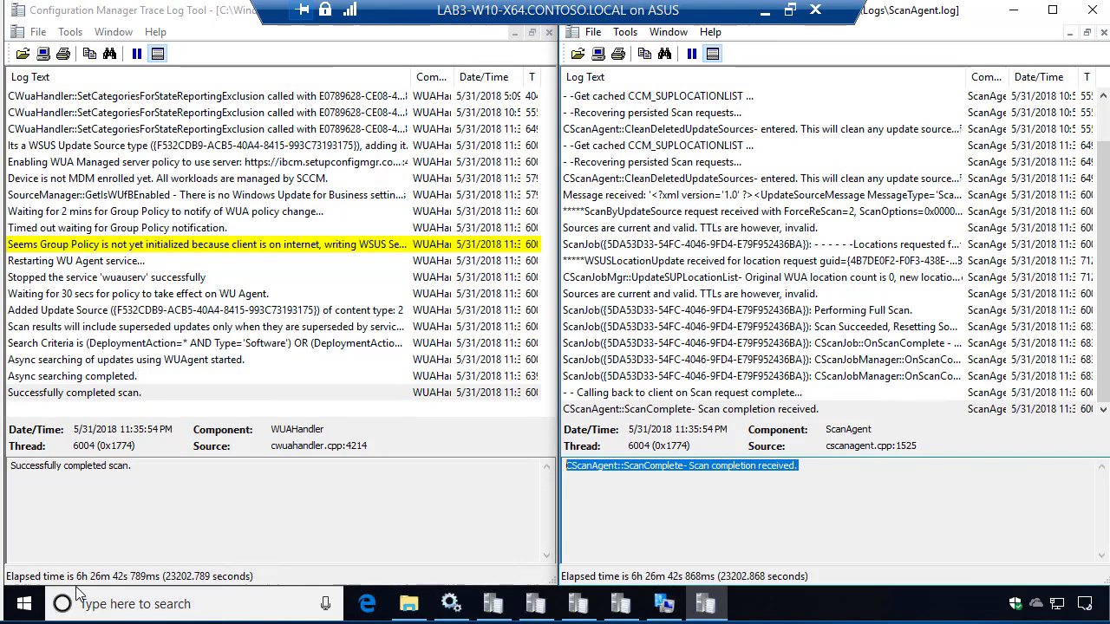
# Launch Software Center from Start search, maximize it, and install 7-Zip 18.05.
pyautogui.click(24, 605)
pyautogui.write('soft')
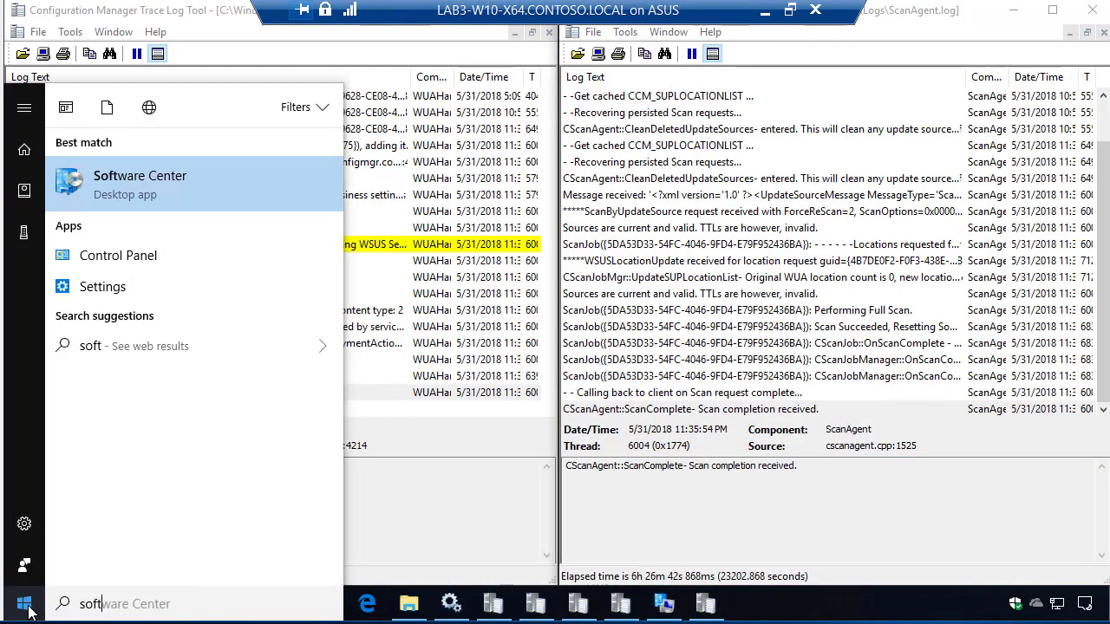
pyautogui.press('Return')
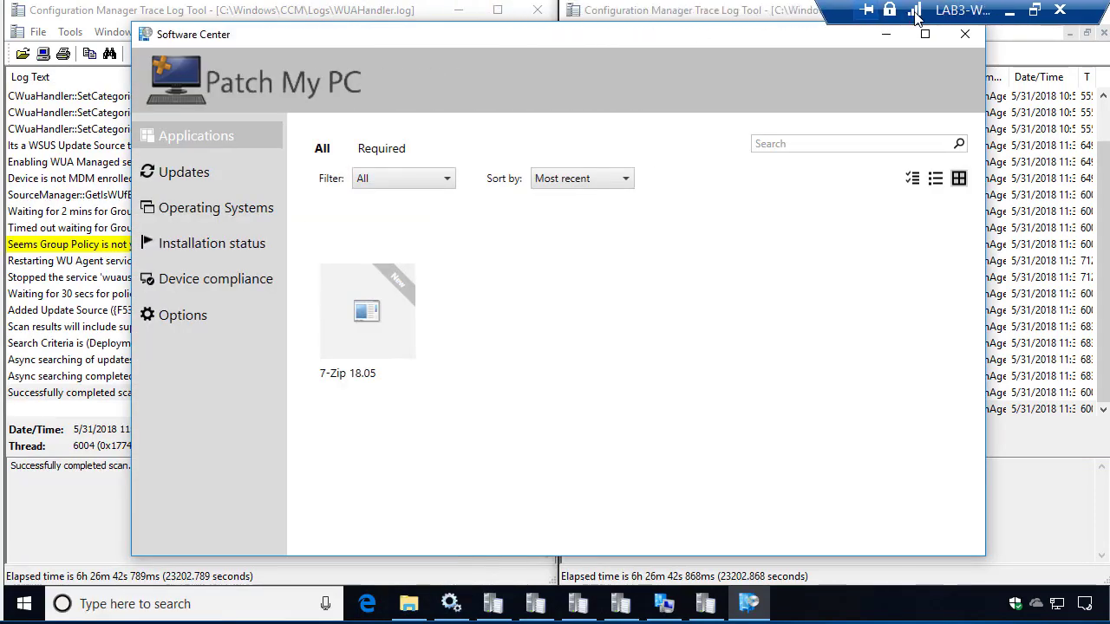
pyautogui.doubleClick(437, 41)
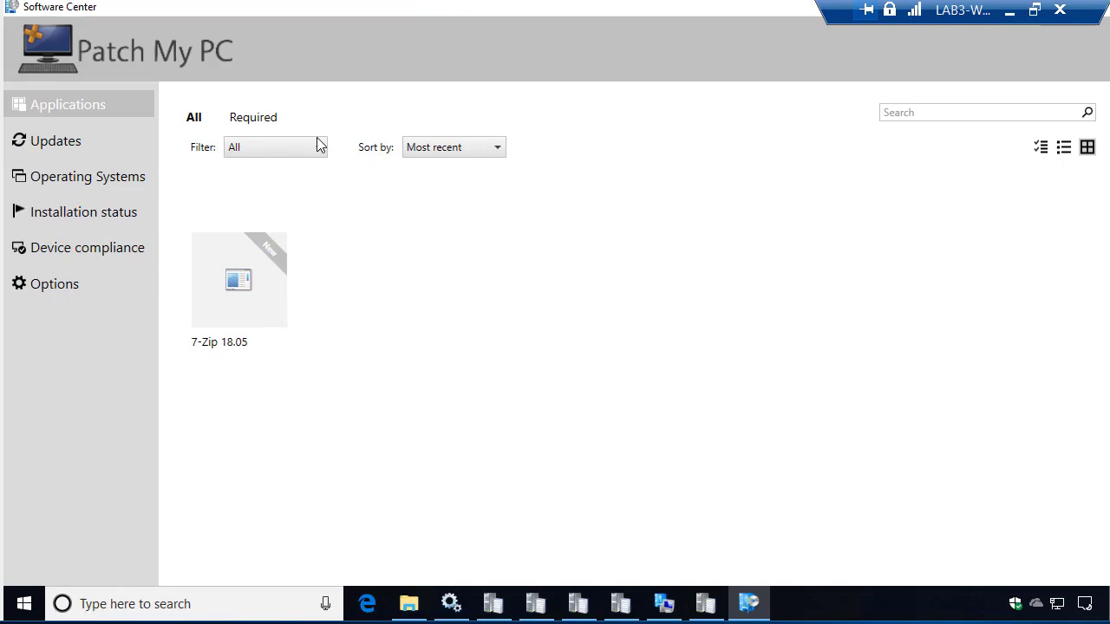
pyautogui.click(249, 287)
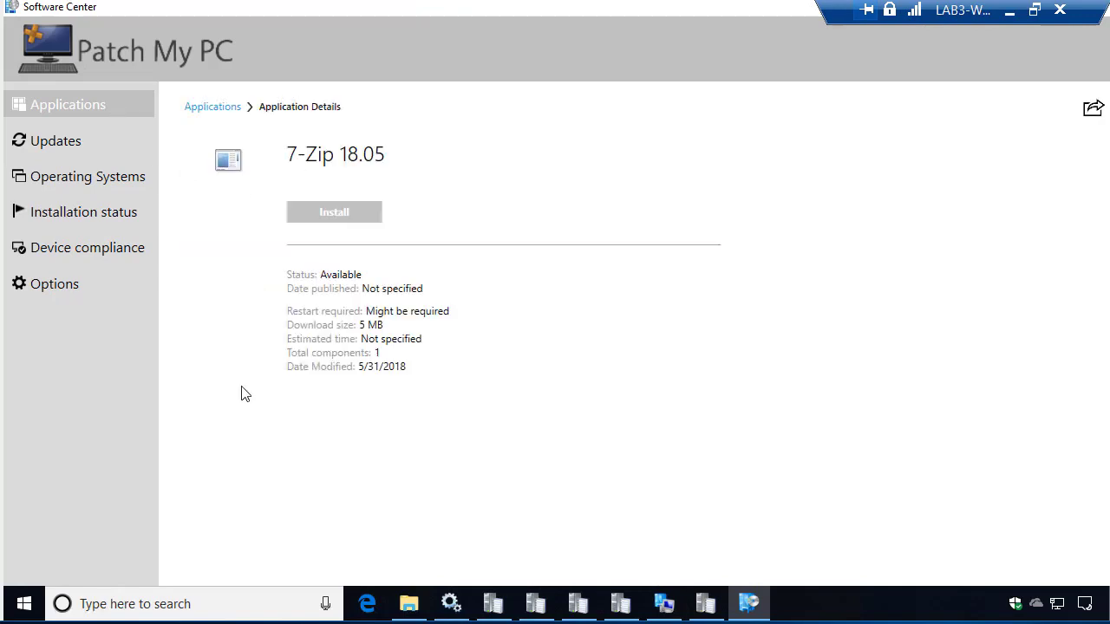
pyautogui.click(333, 212)
# Open CAS.log from the client Logs folder in a maximized Trace Log Tool.
pyautogui.moveTo(415, 610)
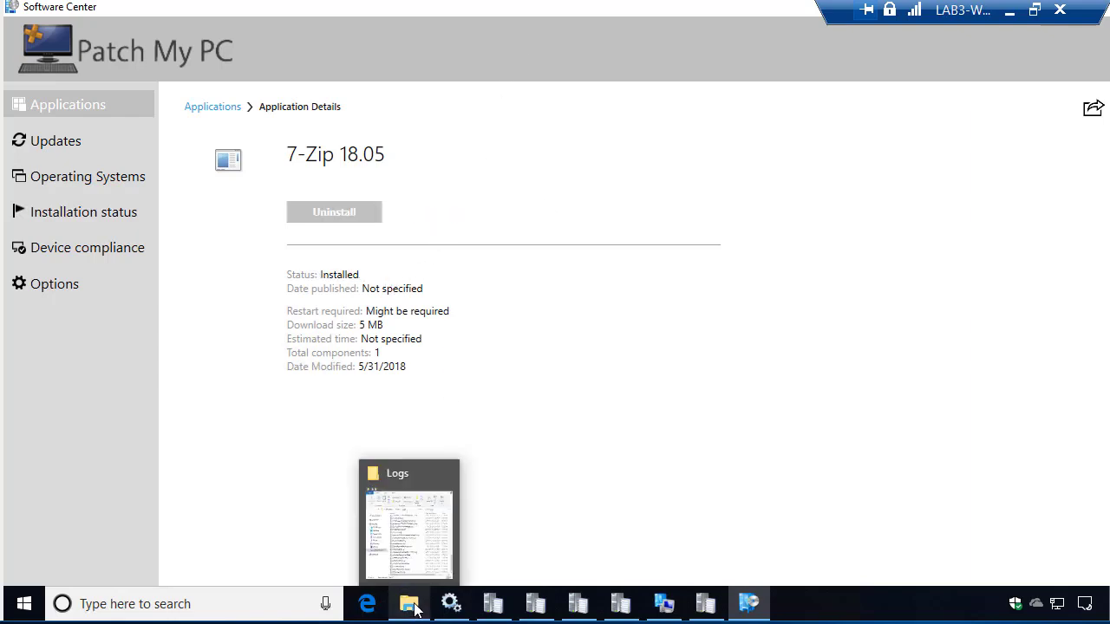
pyautogui.click(425, 543)
pyautogui.click(828, 217)
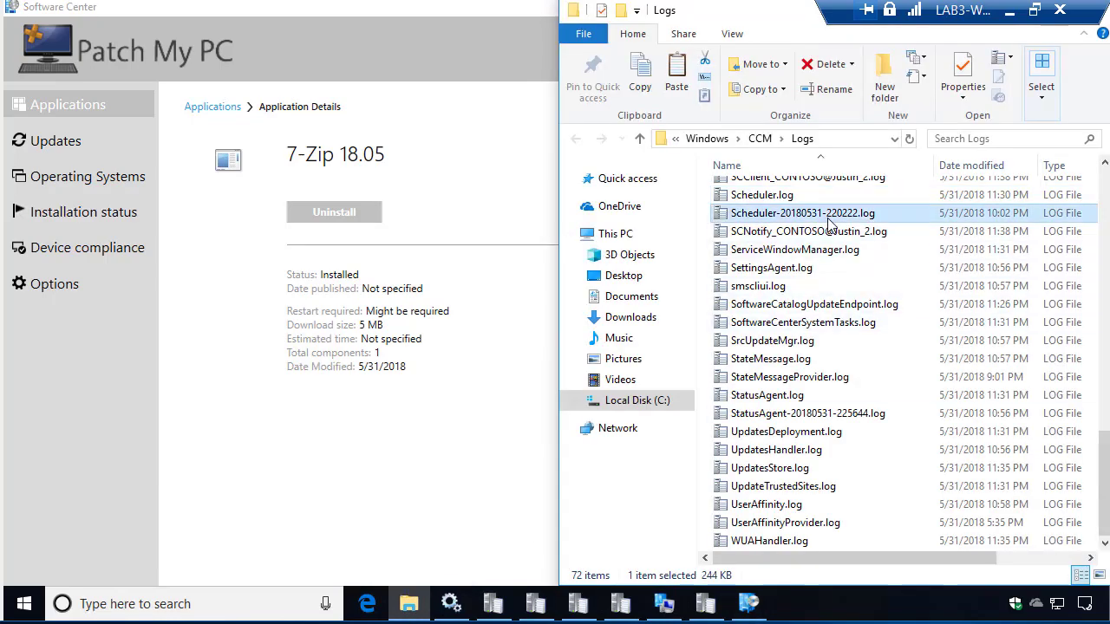
pyautogui.press('c')
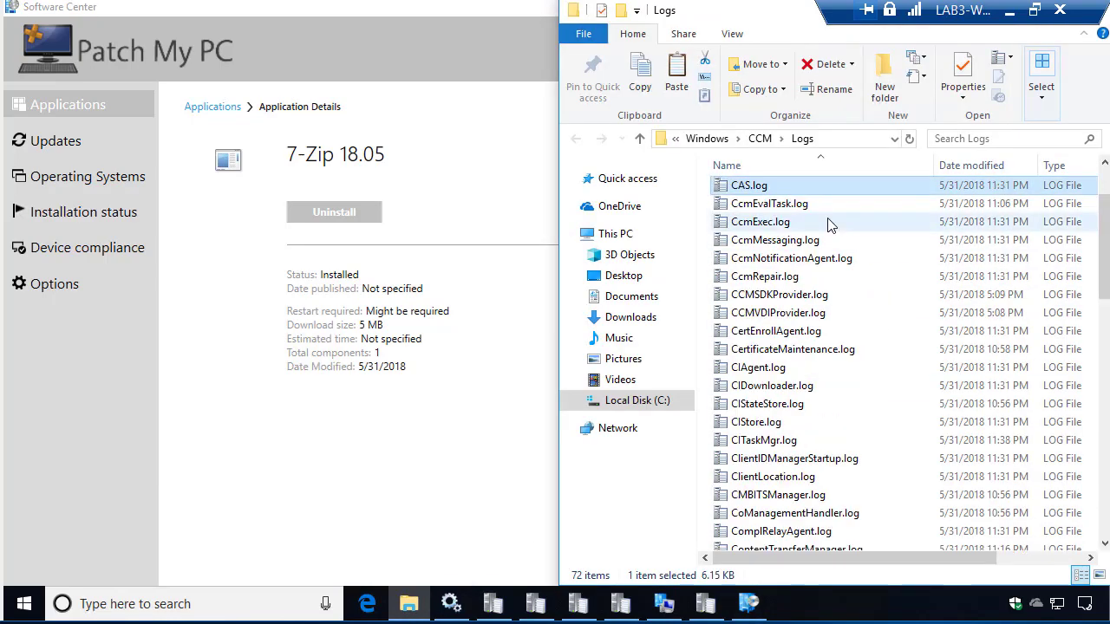
pyautogui.press('Return')
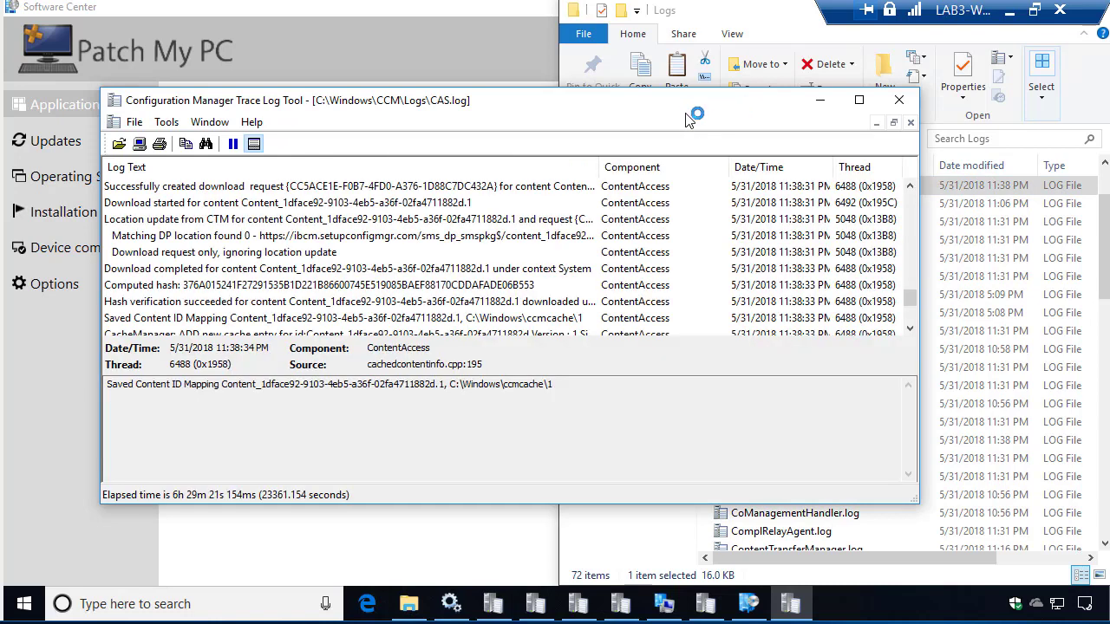
pyautogui.doubleClick(655, 98)
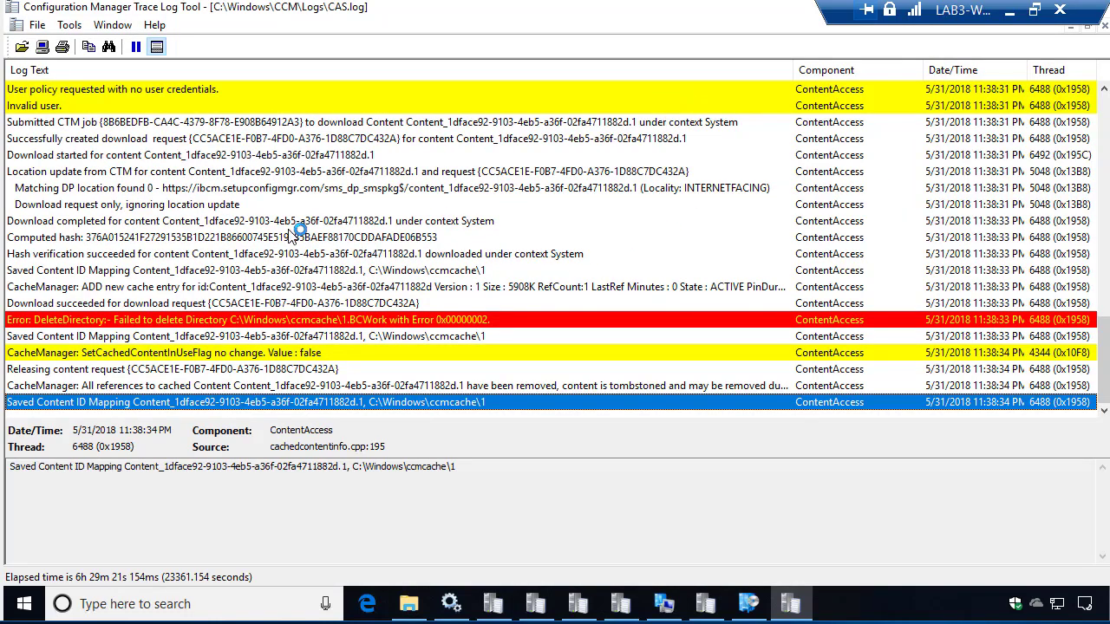
# Inspect the Matching DP location entry and highlight the internet-facing ibcm.setupconfigmgr.com URL.
pyautogui.click(206, 208)
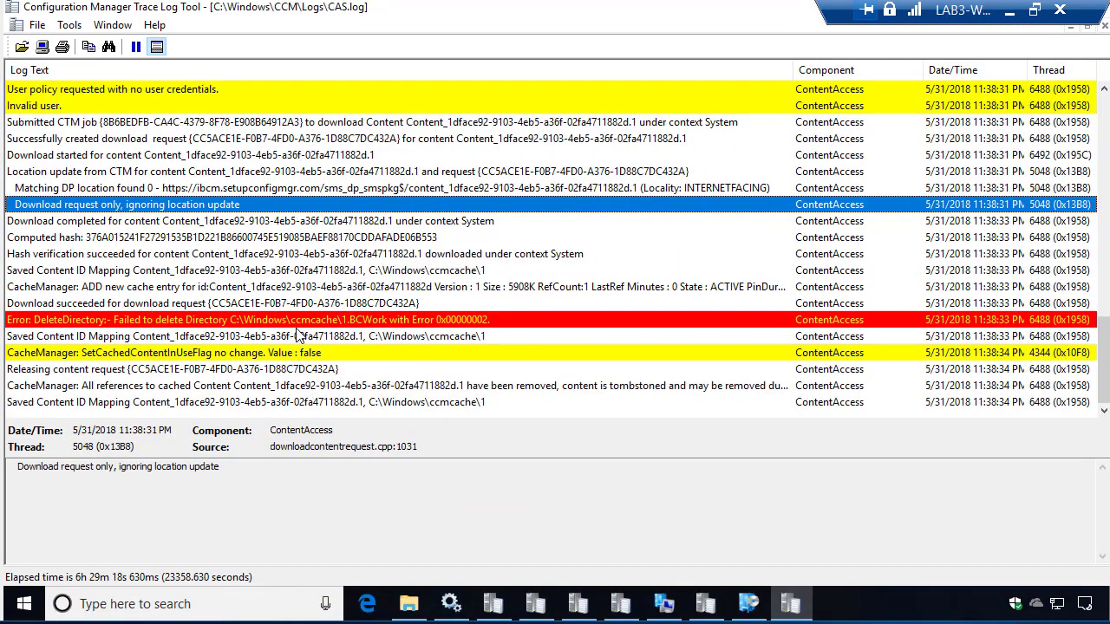
pyautogui.click(251, 189)
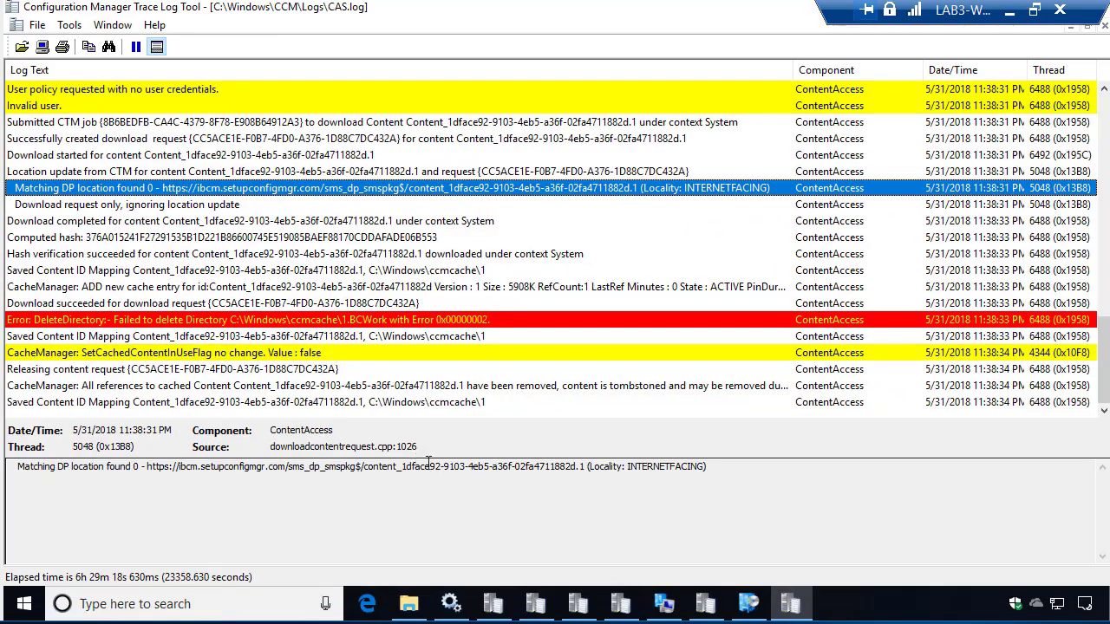
pyautogui.moveTo(706, 469)
pyautogui.mouseDown()
pyautogui.moveTo(536, 482)
pyautogui.moveTo(181, 468)
pyautogui.moveTo(386, 468)
pyautogui.mouseUp()
pyautogui.hotkey('ctrl', '4')
pyautogui.click(177, 467)
pyautogui.hotkey('ctrl', '4')
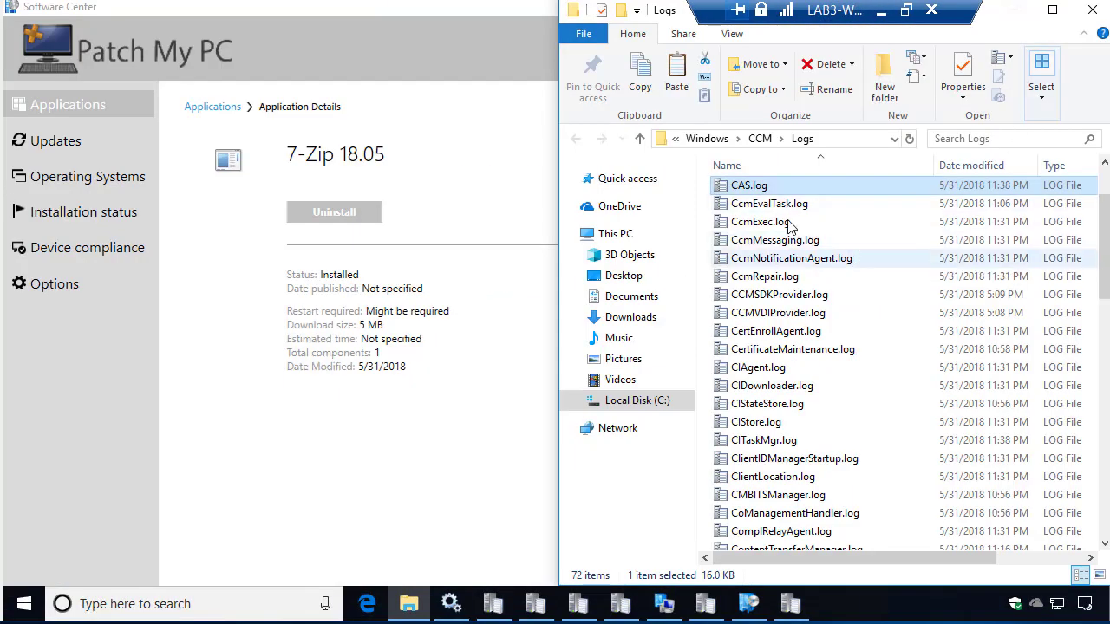
# Open DataTransferService.log and review the 7z1805.msi download URL and RetrievedData entries.
pyautogui.press('Down')
pyautogui.press('d')
pyautogui.press('Return')
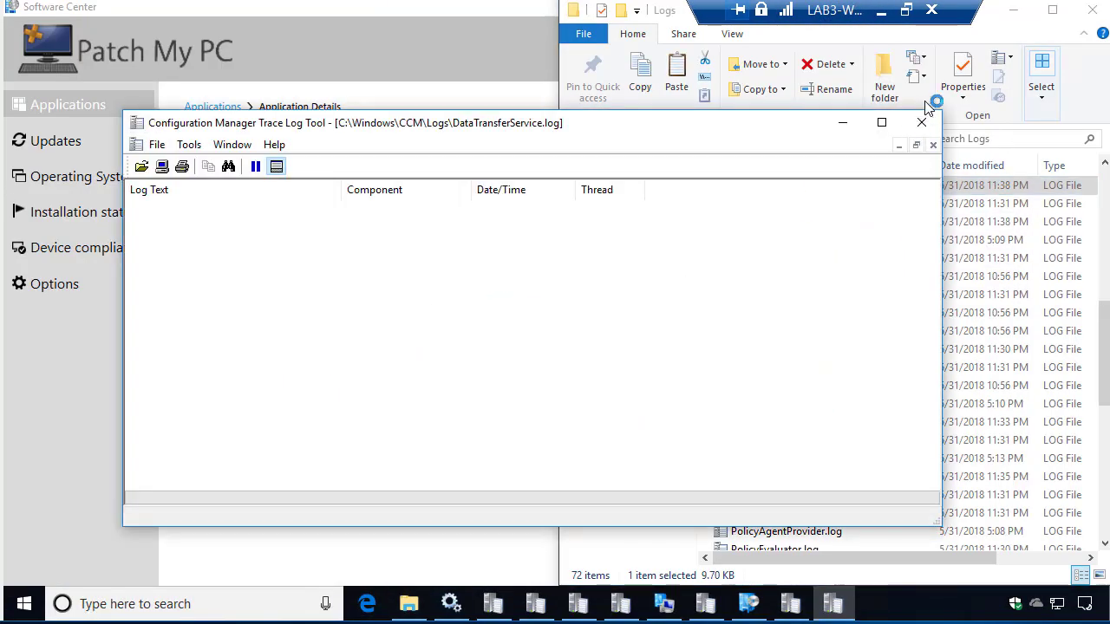
pyautogui.click(884, 117)
pyautogui.click(321, 204)
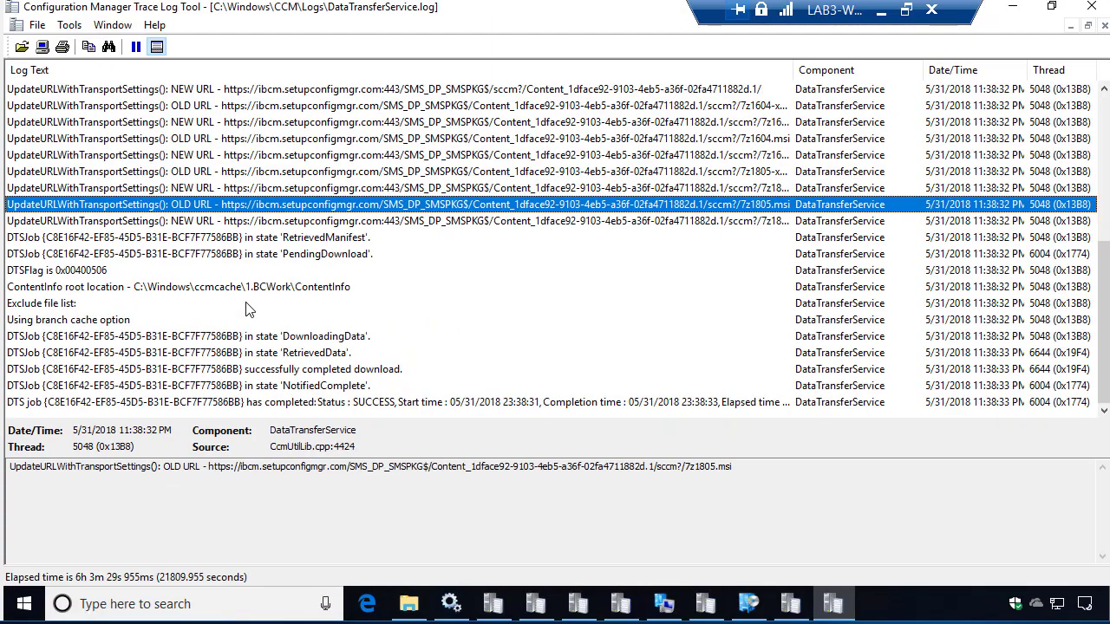
pyautogui.click(247, 323)
pyautogui.click(262, 355)
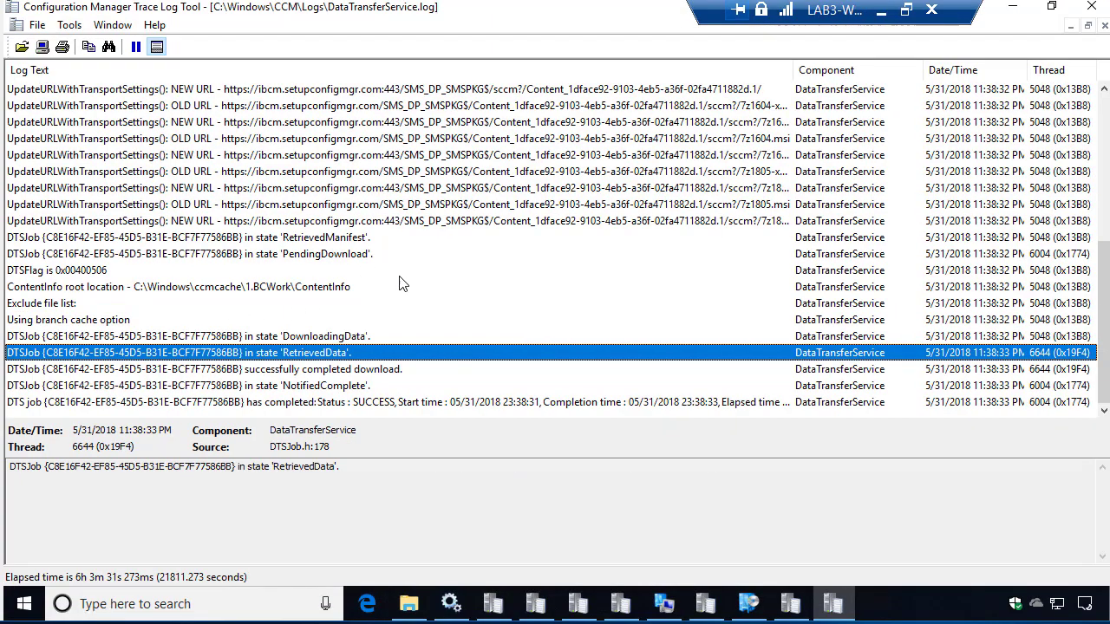
pyautogui.click(1024, 12)
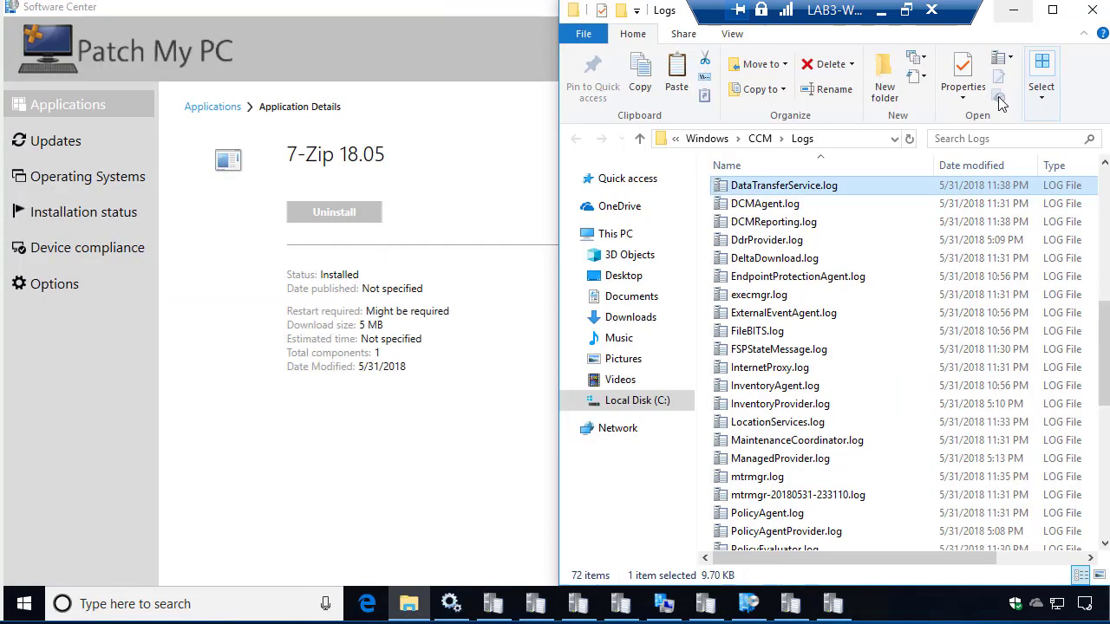
# Install the 2018-05 Adobe Flash Player security update KB4103729 from Software Center's Updates list.
pyautogui.click(61, 141)
pyautogui.click(60, 108)
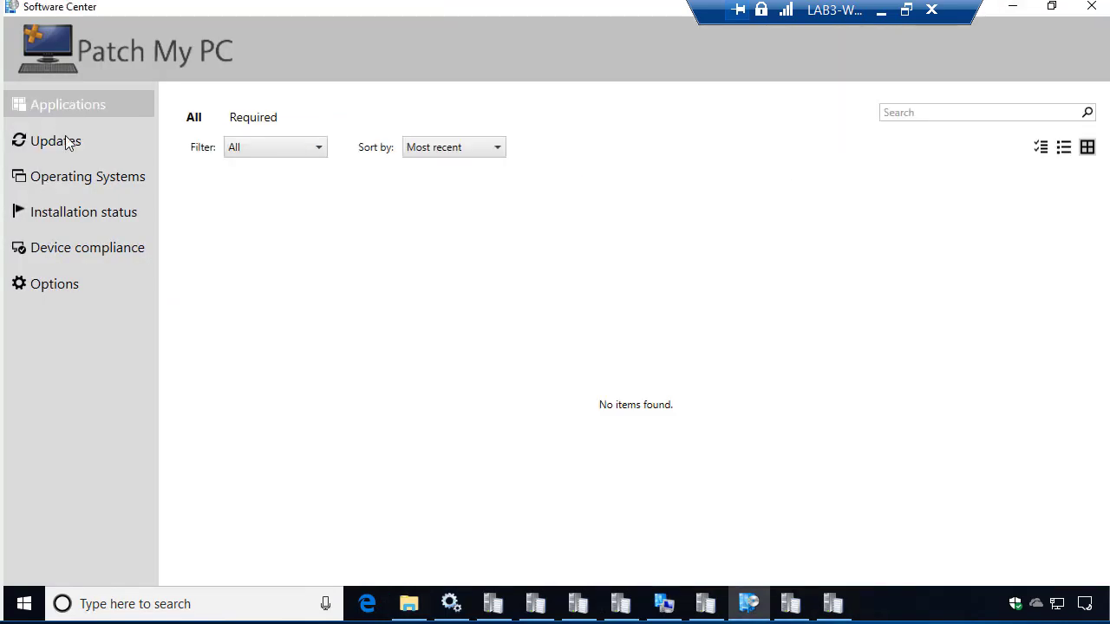
pyautogui.click(74, 145)
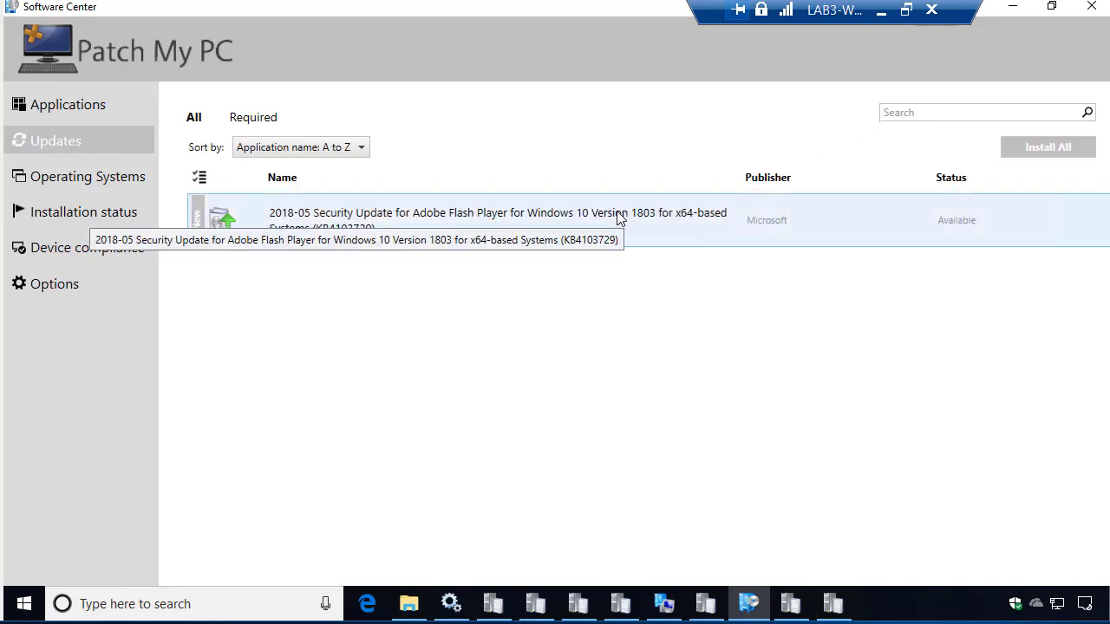
pyautogui.click(561, 221)
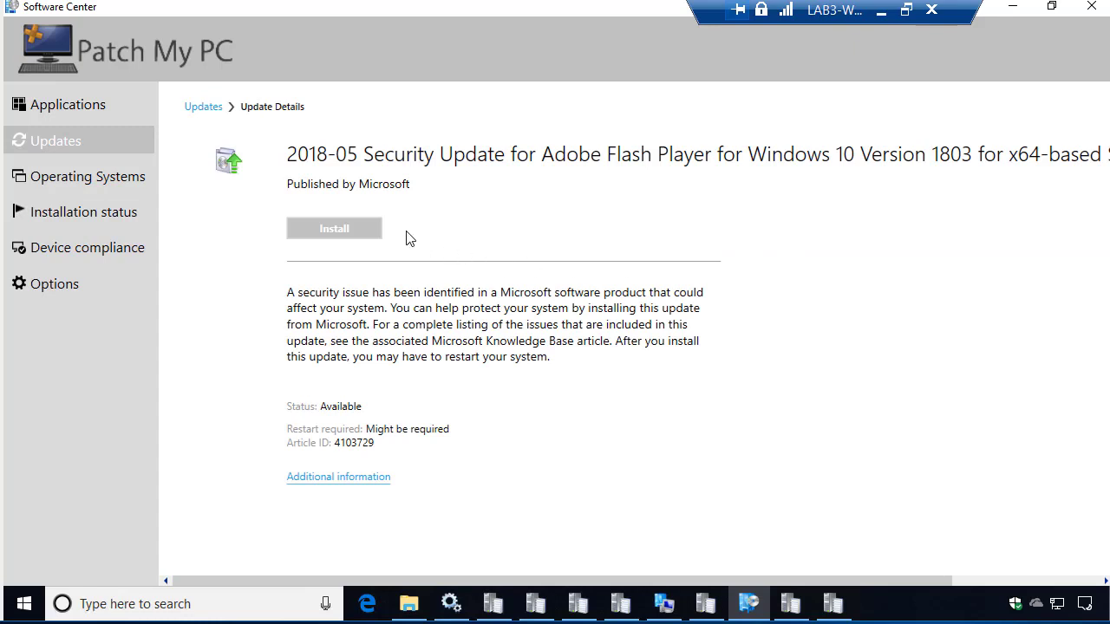
pyautogui.click(327, 230)
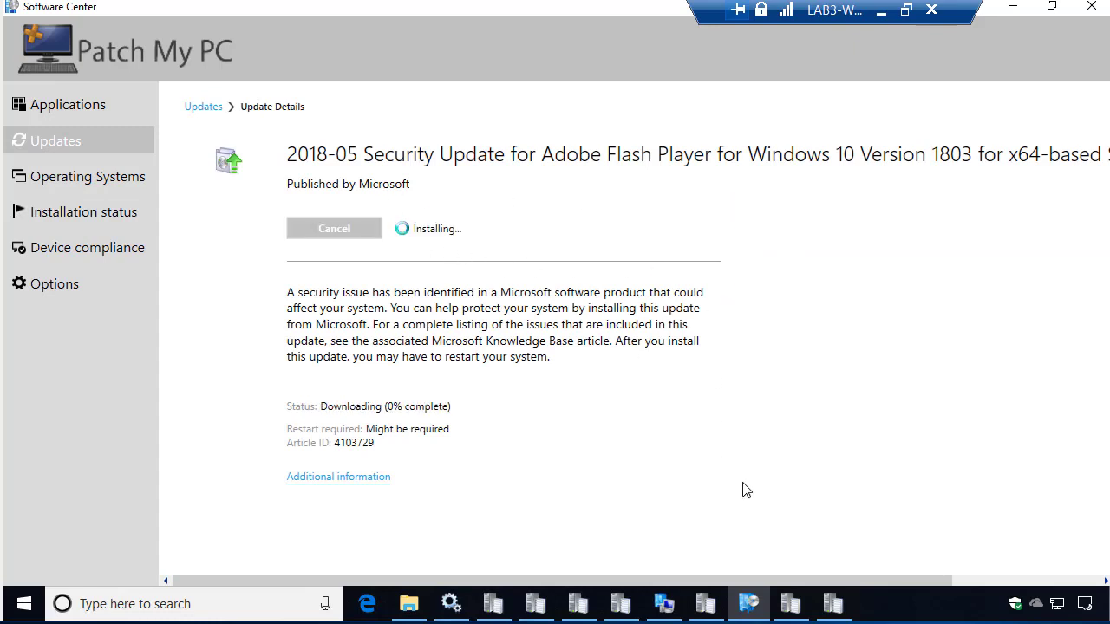
pyautogui.click(833, 604)
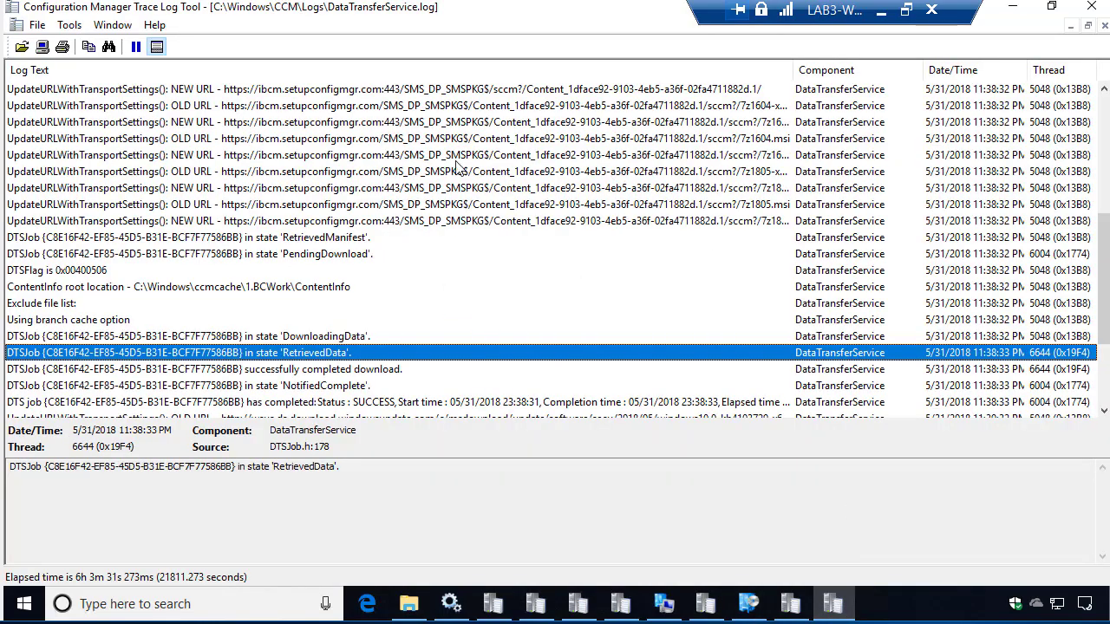
# In CAS.log, select the update's distribution point entry and highlight its windowsupdate.com URL.
pyautogui.click(1013, 7)
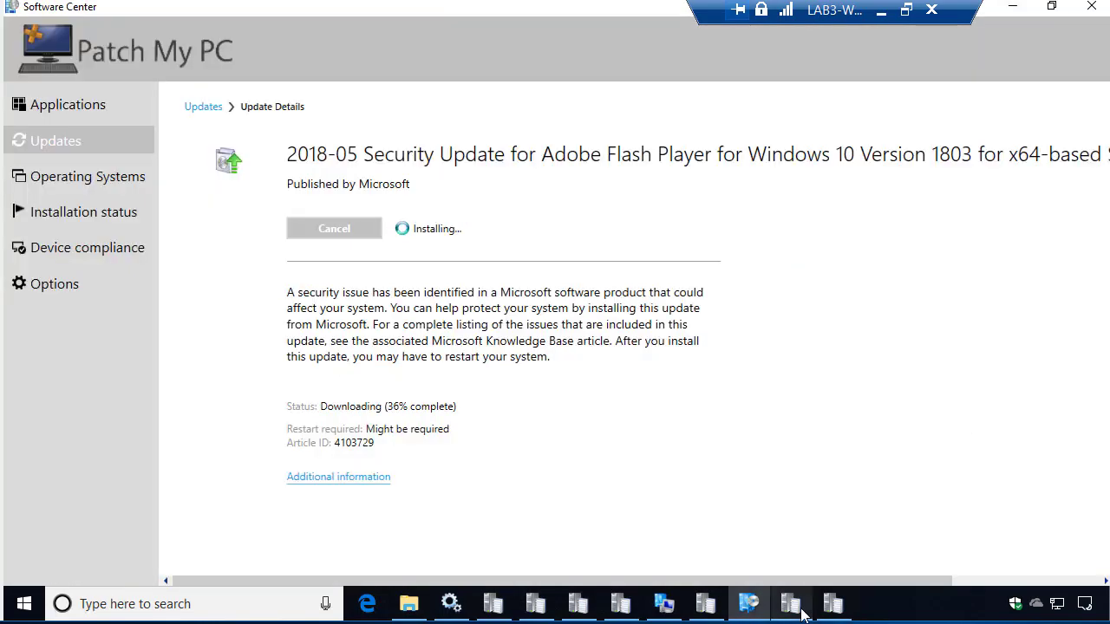
pyautogui.click(790, 603)
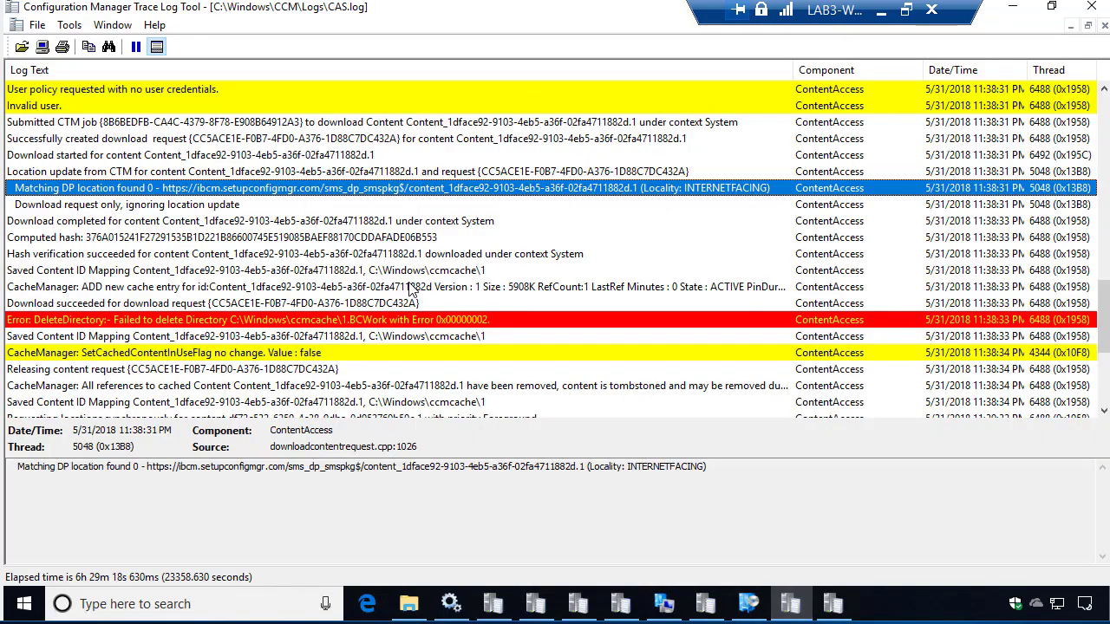
pyautogui.scroll(-4, 191, 243)
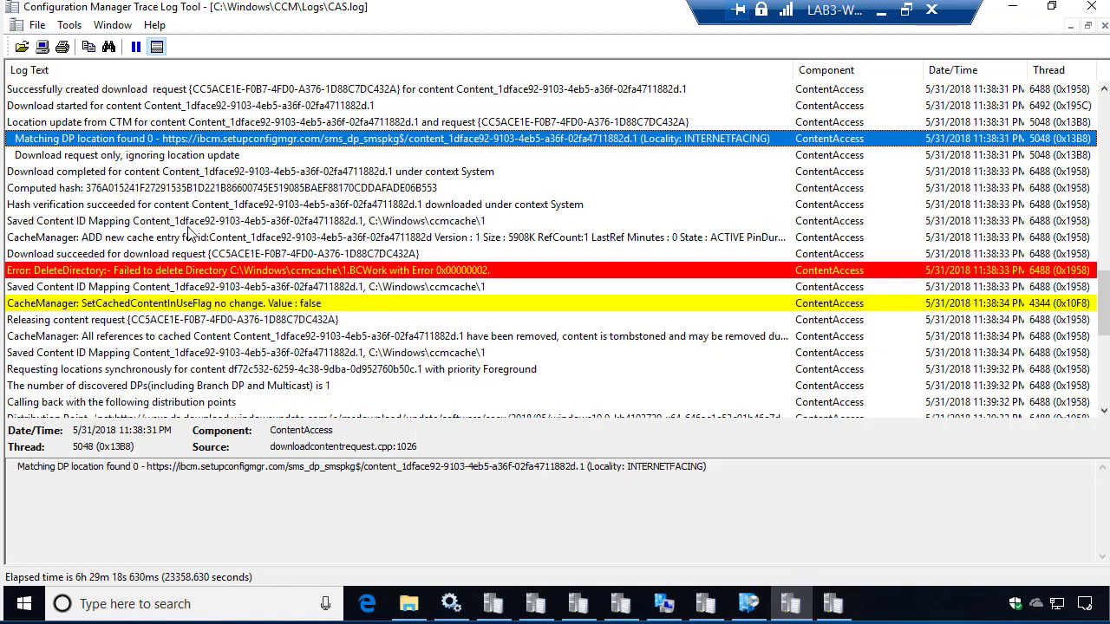
pyautogui.click(327, 273)
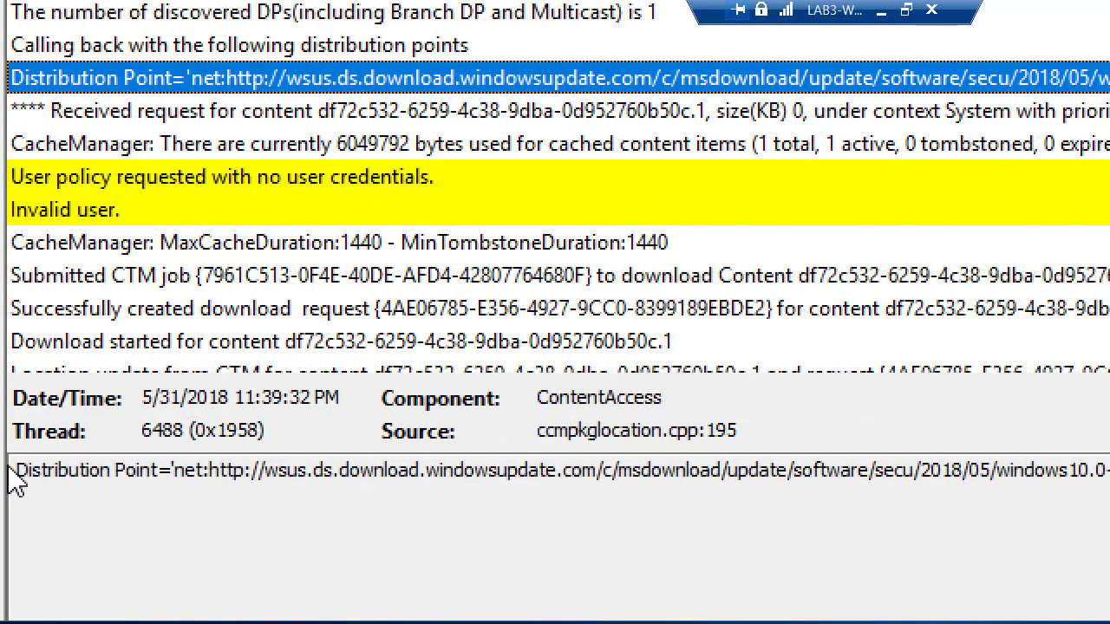
pyautogui.click(211, 477)
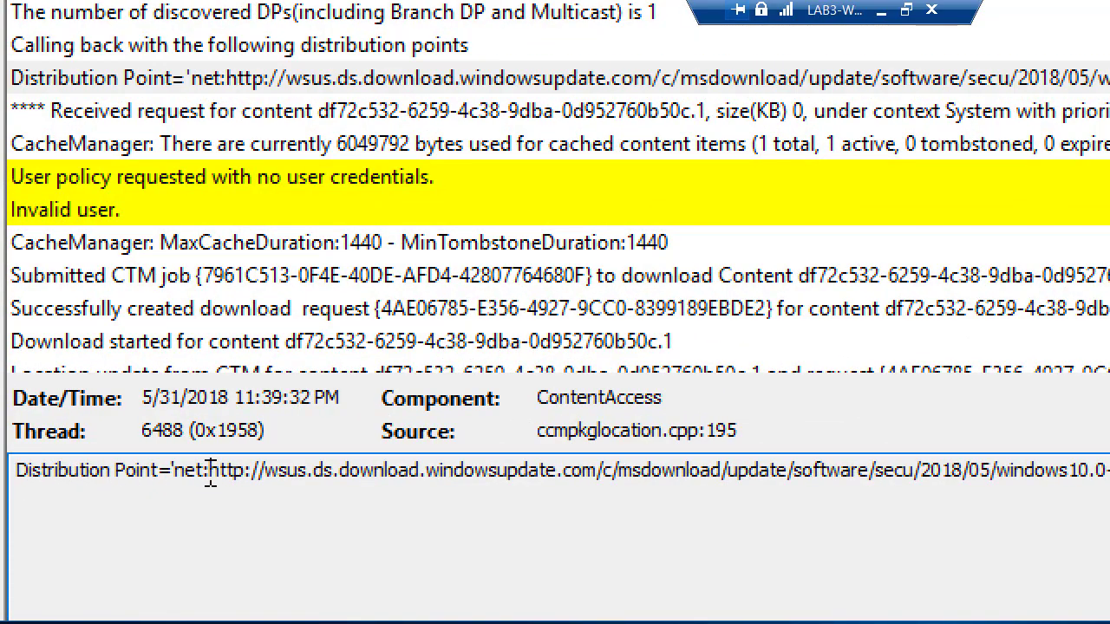
pyautogui.moveTo(211, 477); pyautogui.dragTo(917, 468)
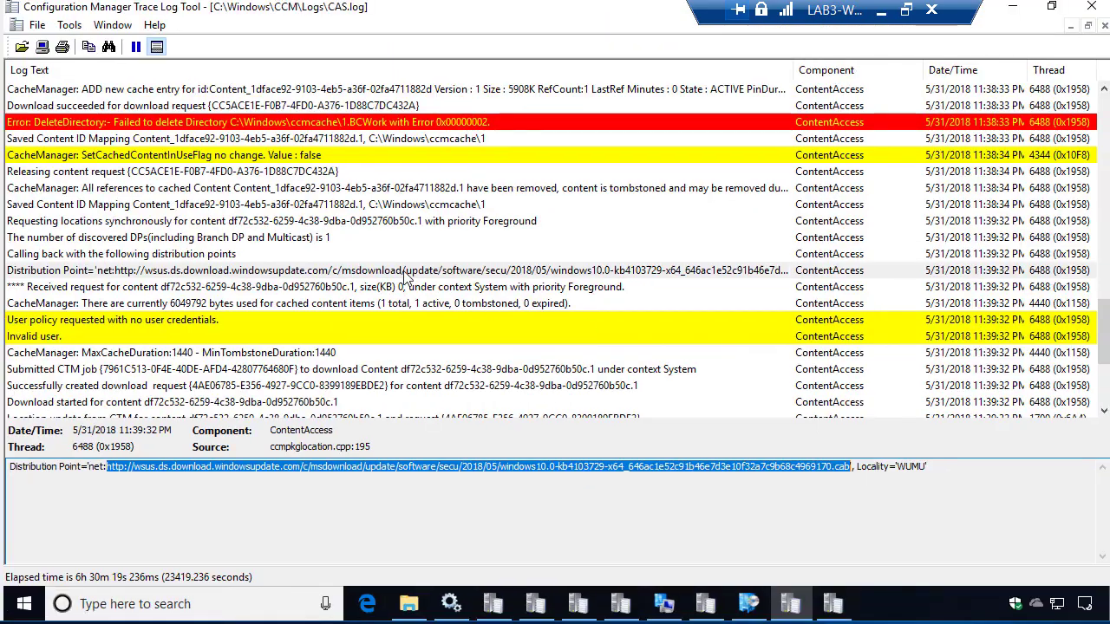
pyautogui.click(1013, 7)
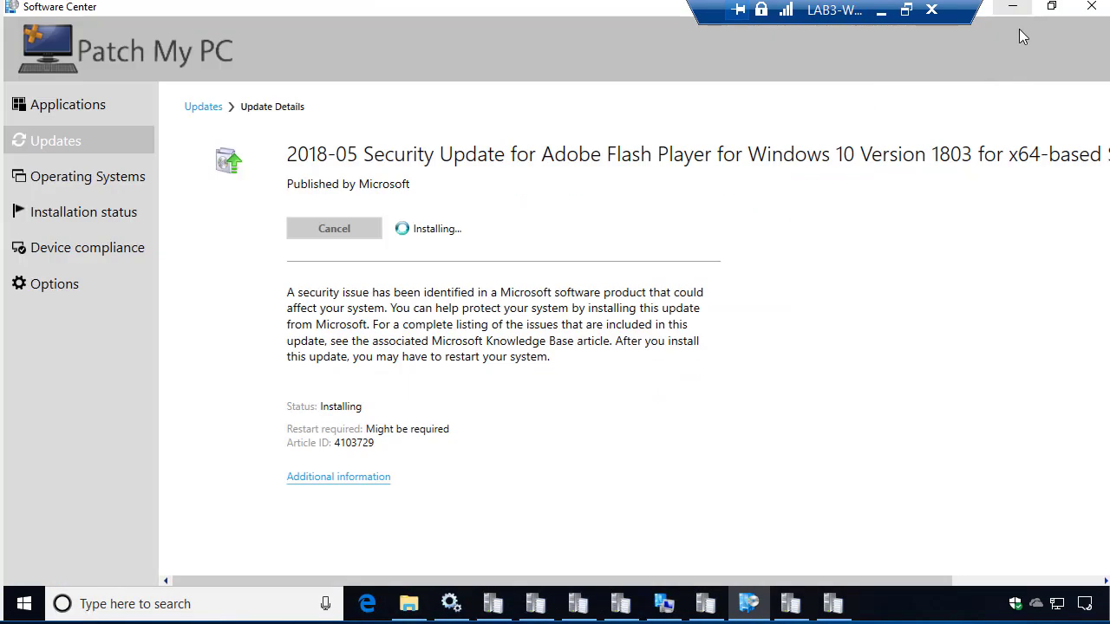